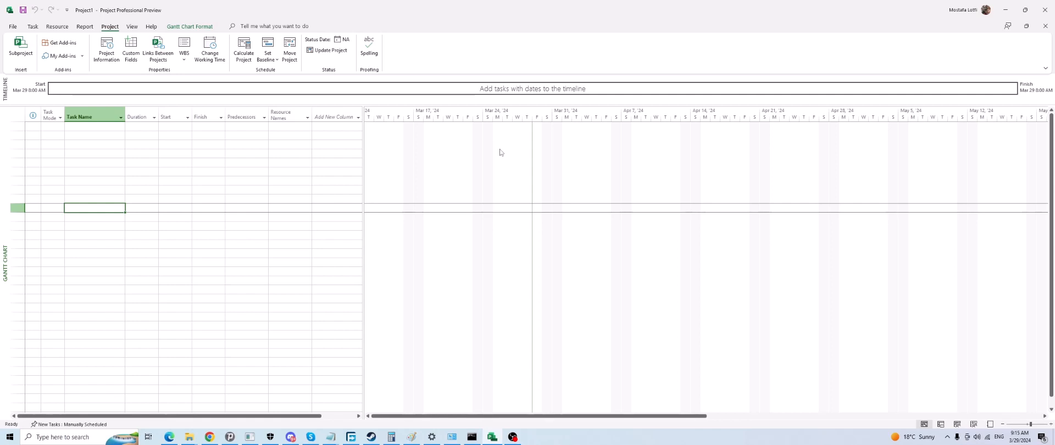
{"action": "left_click", "coordinate": [262, 164]}
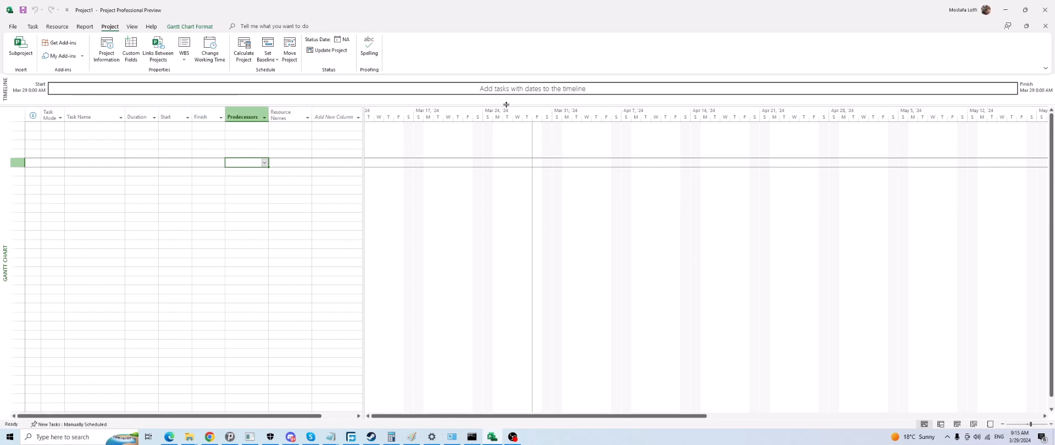
{"action": "left_click", "coordinate": [113, 129]}
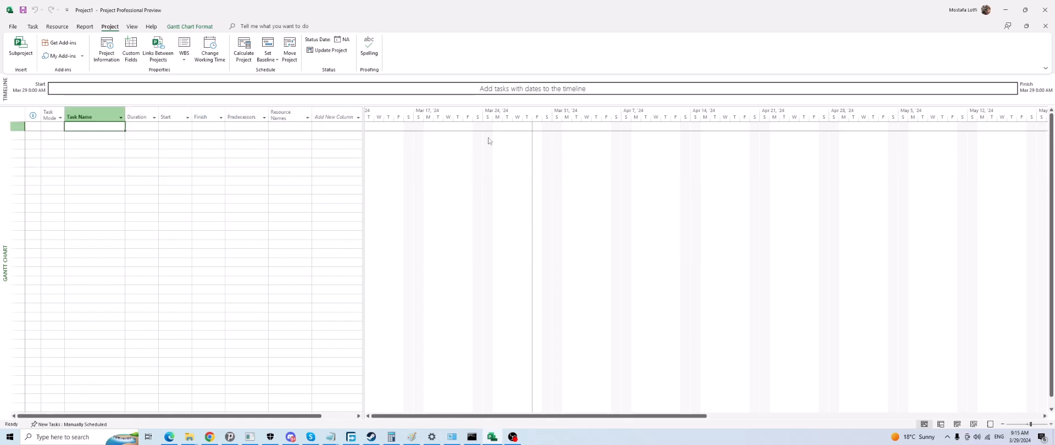
{"action": "left_click", "coordinate": [244, 162]}
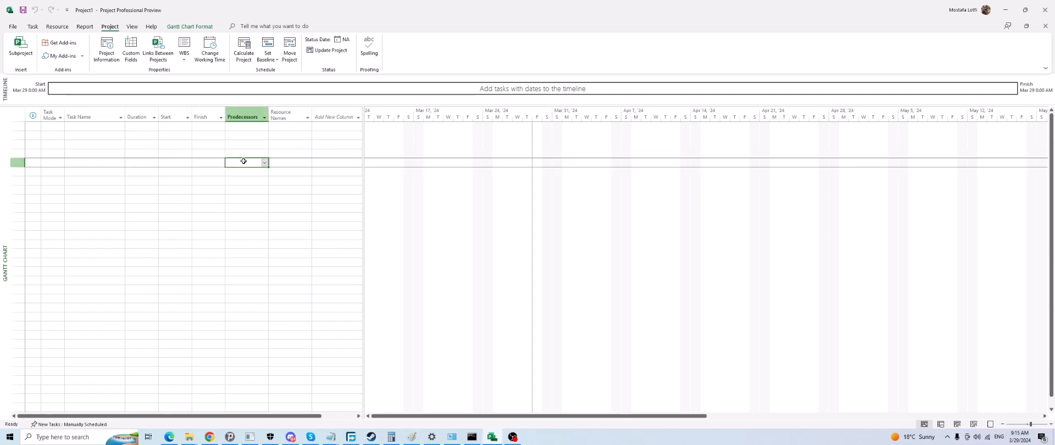
{"action": "left_click", "coordinate": [17, 113]}
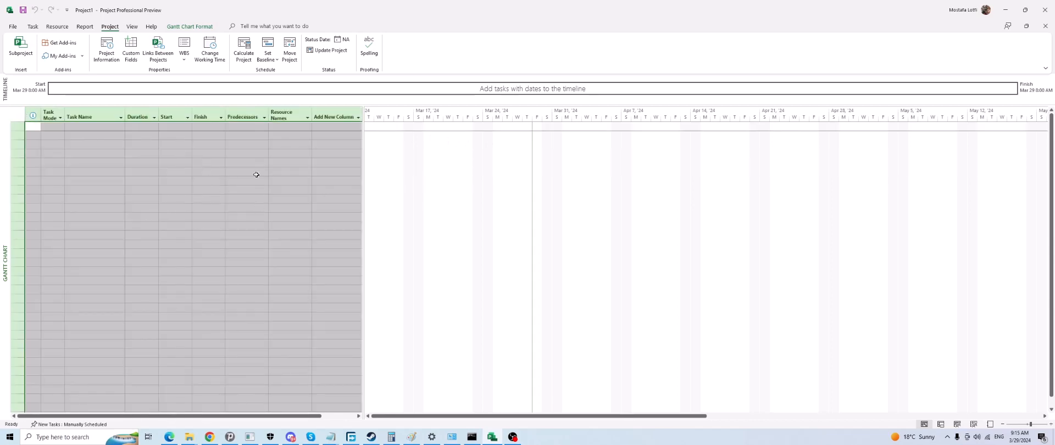
{"action": "left_click", "coordinate": [178, 162]}
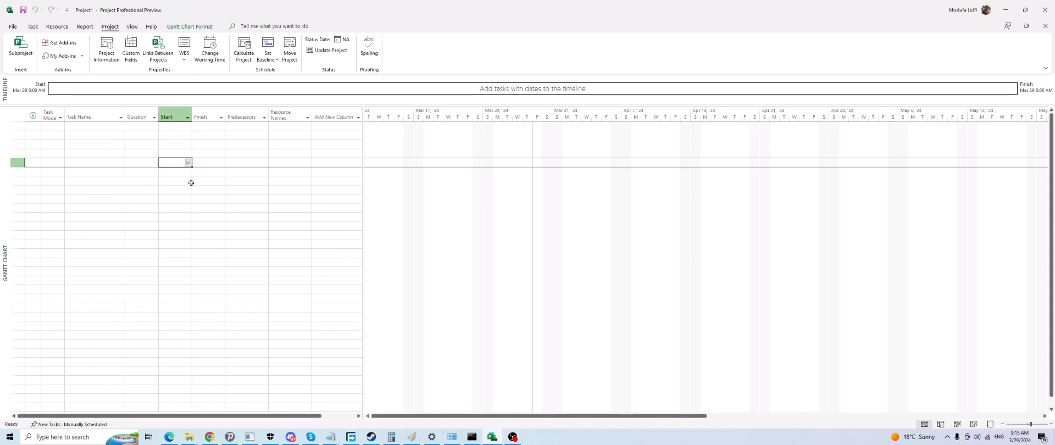
{"action": "left_click", "coordinate": [266, 192]}
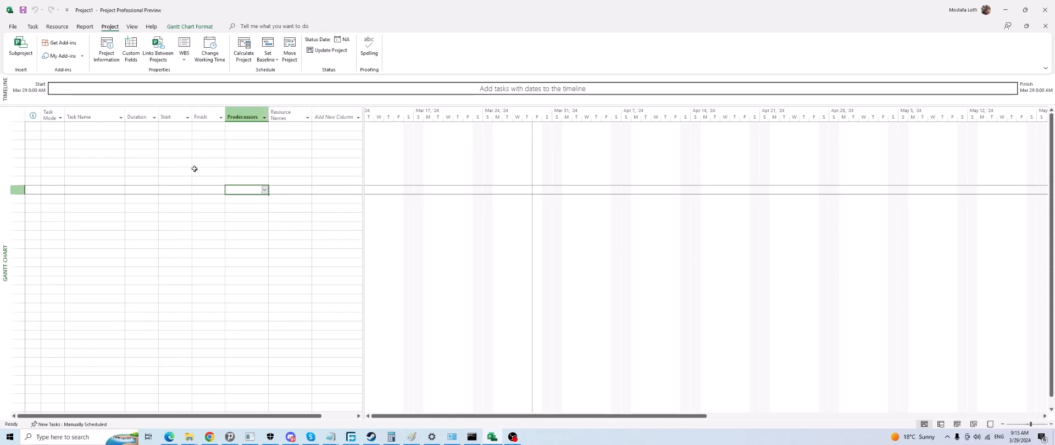
{"action": "left_click", "coordinate": [109, 127]}
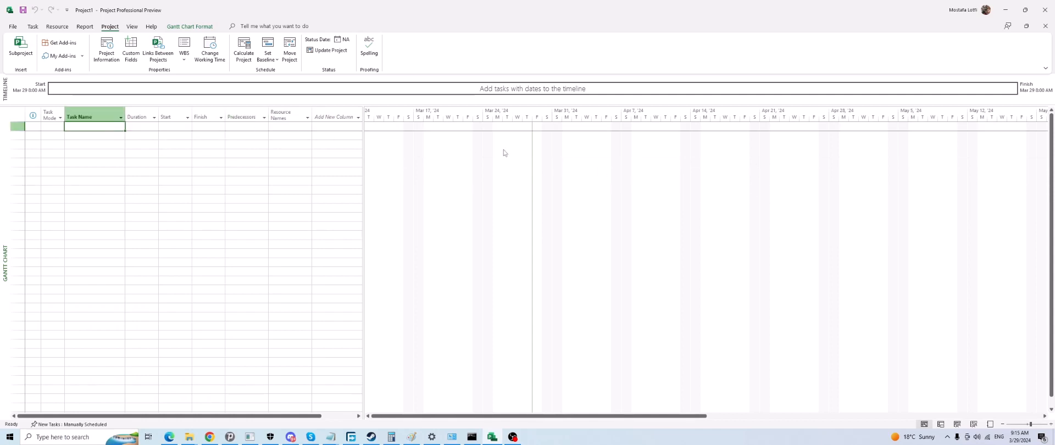
{"action": "left_click", "coordinate": [201, 166]}
{"action": "left_click_drag", "start_coordinate": [523, 170], "coordinate": [542, 171]}
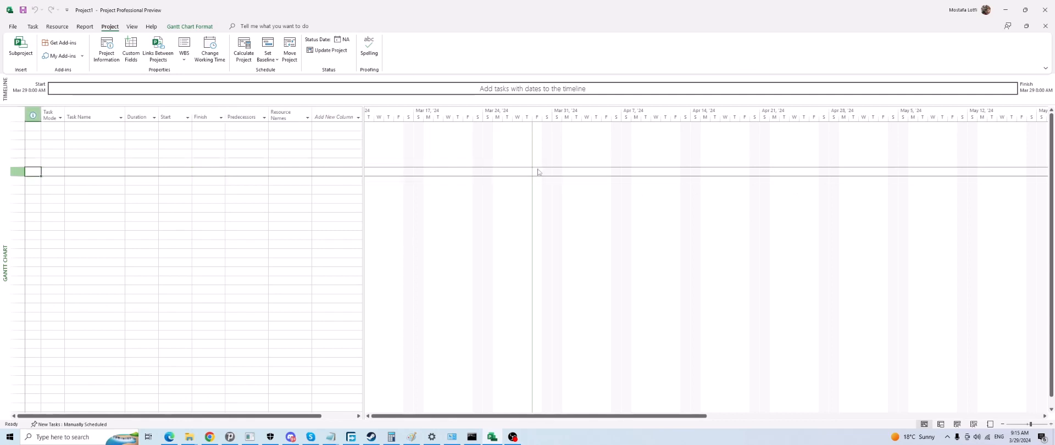
{"action": "key", "text": "ctrl+z"}
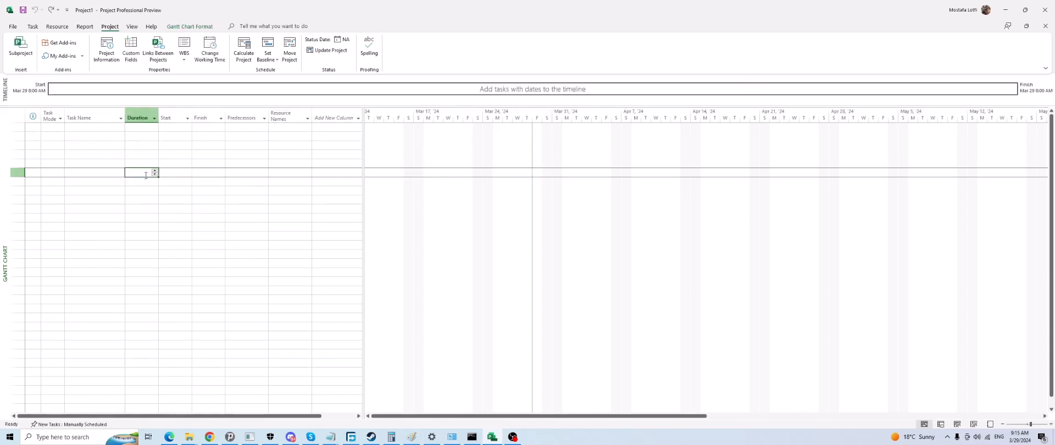
Add a task named "Task 1" in the first row of the task table.
{"action": "left_click", "coordinate": [106, 128]}
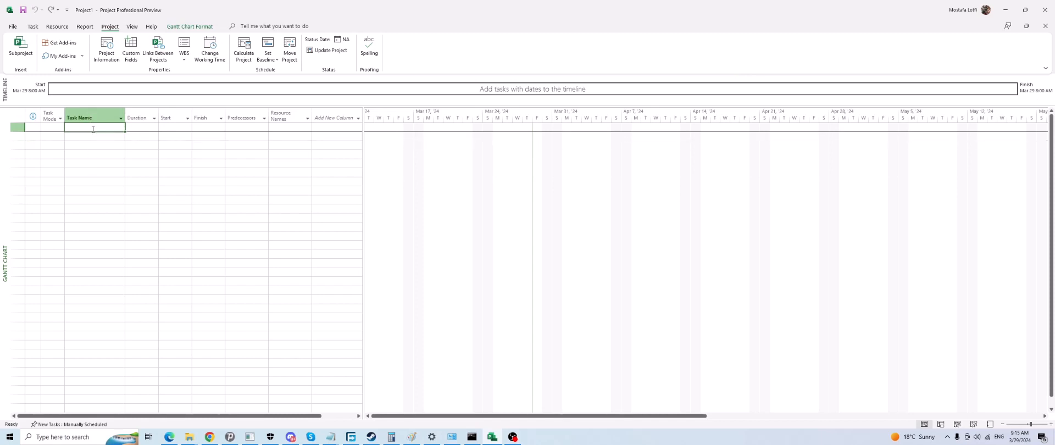
{"action": "type", "text": "Task 1"}
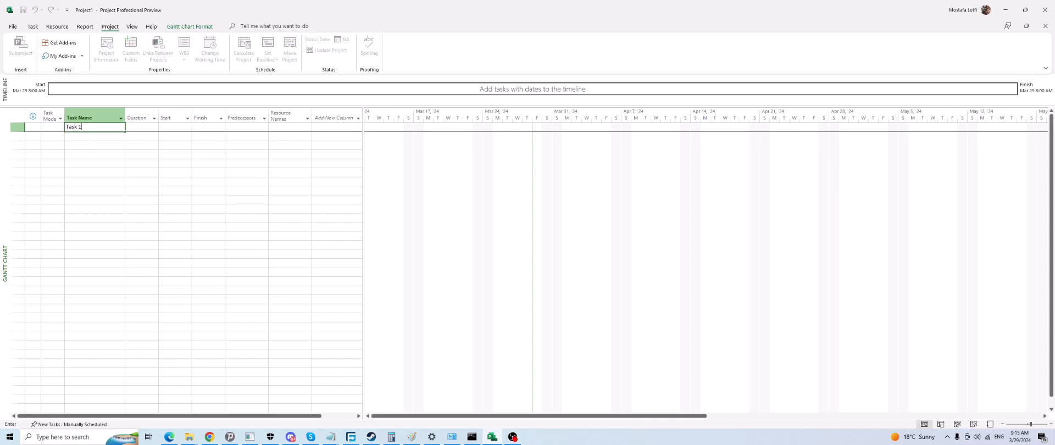
{"action": "key", "text": "Return"}
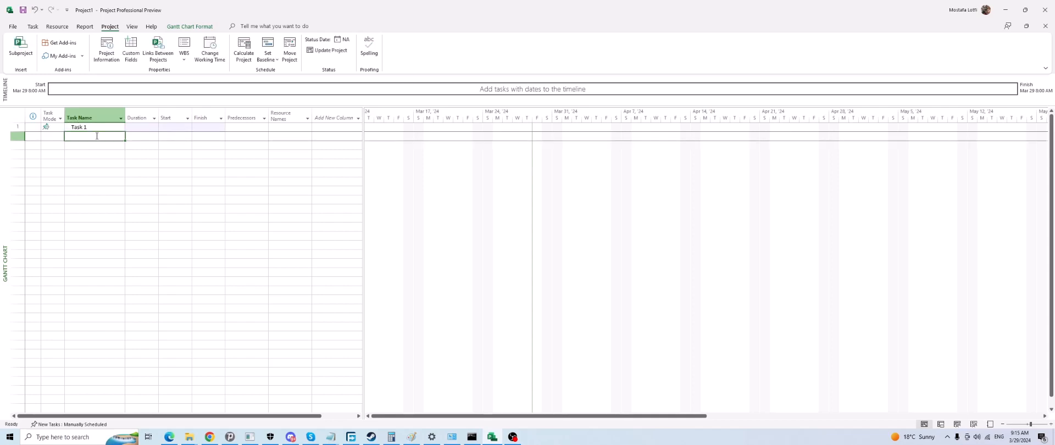
{"action": "left_click", "coordinate": [101, 148]}
{"action": "left_click", "coordinate": [100, 127]}
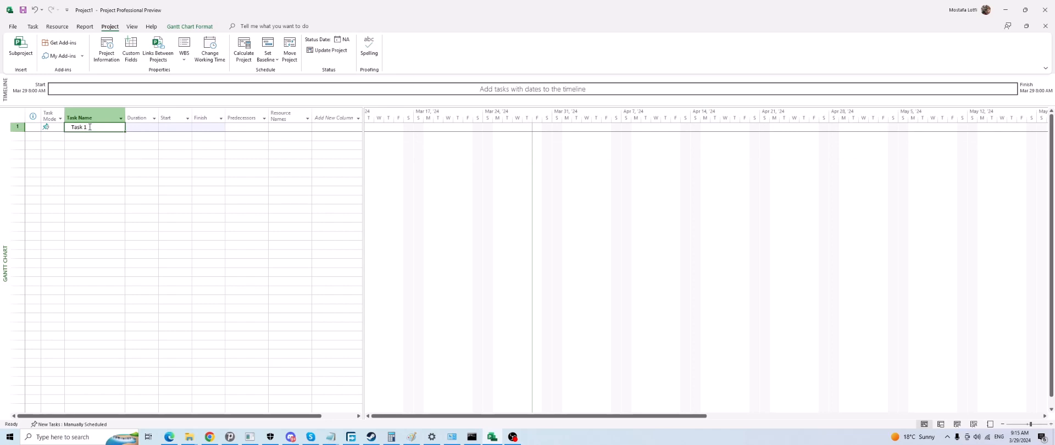
{"action": "left_click", "coordinate": [86, 154]}
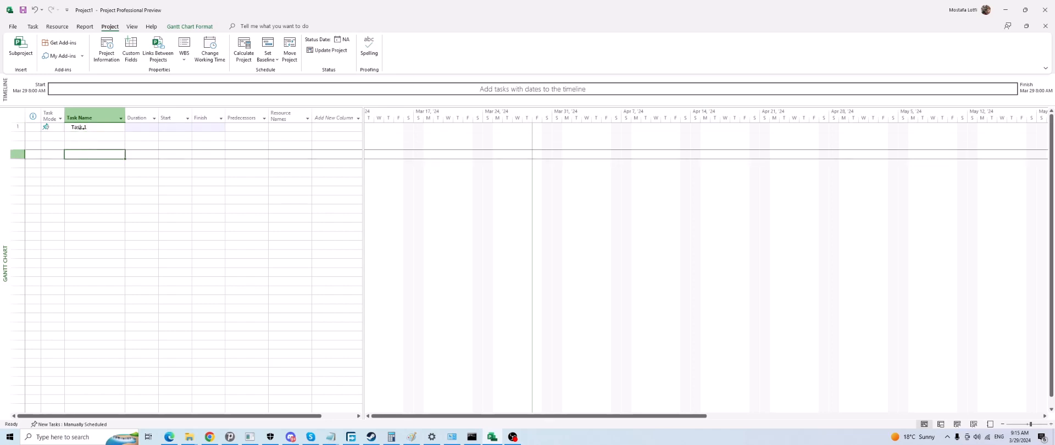
{"action": "left_click", "coordinate": [18, 127]}
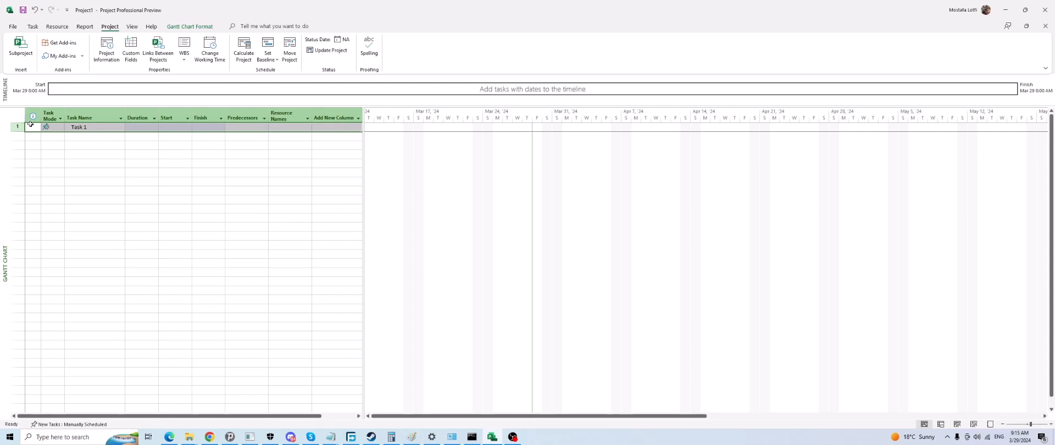
{"action": "left_click", "coordinate": [88, 128]}
Change the task mode of Task 1 to Auto Scheduled.
{"action": "left_click", "coordinate": [63, 129]}
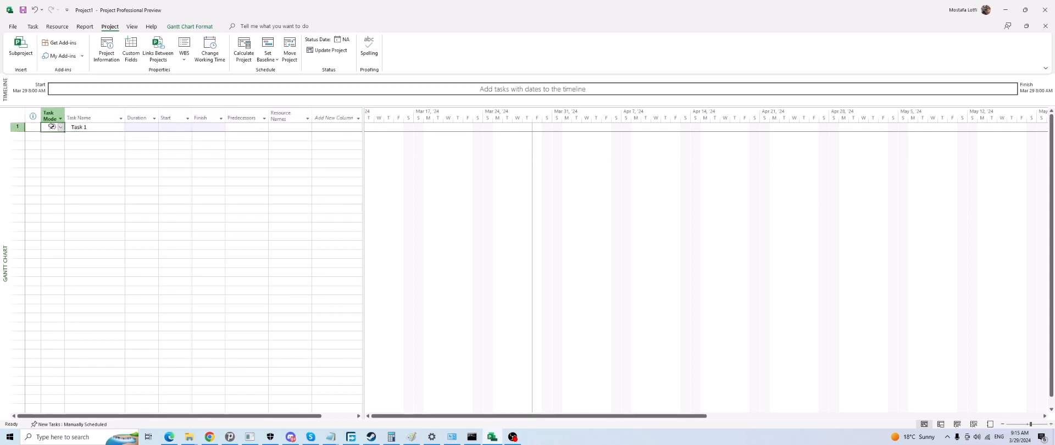
{"action": "left_click", "coordinate": [61, 127]}
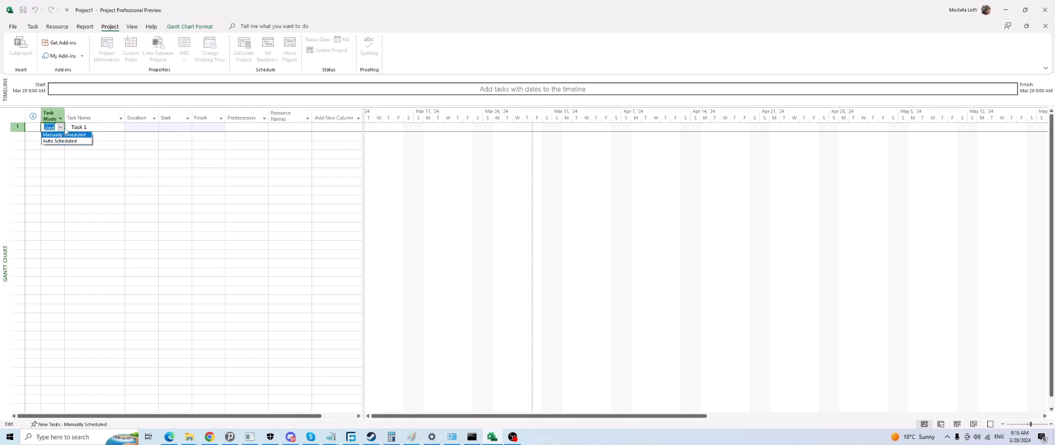
{"action": "left_click", "coordinate": [62, 127]}
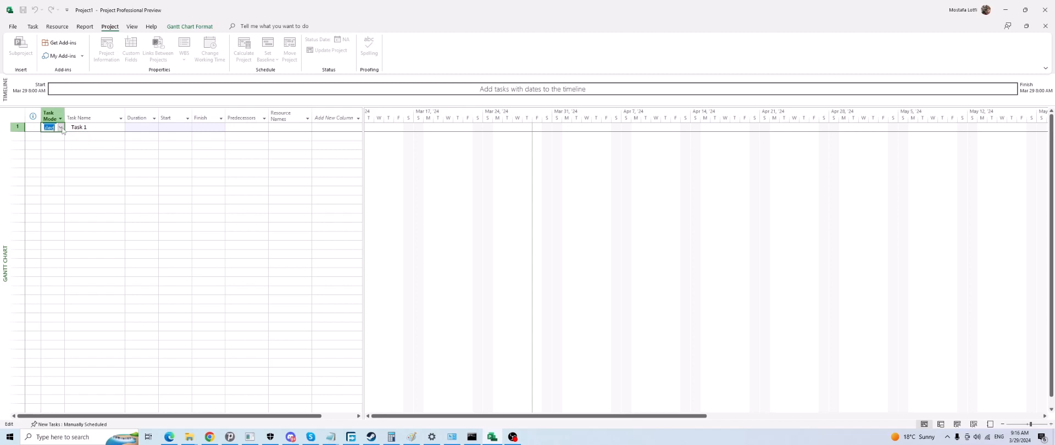
{"action": "left_click", "coordinate": [61, 127]}
{"action": "left_click", "coordinate": [60, 141]}
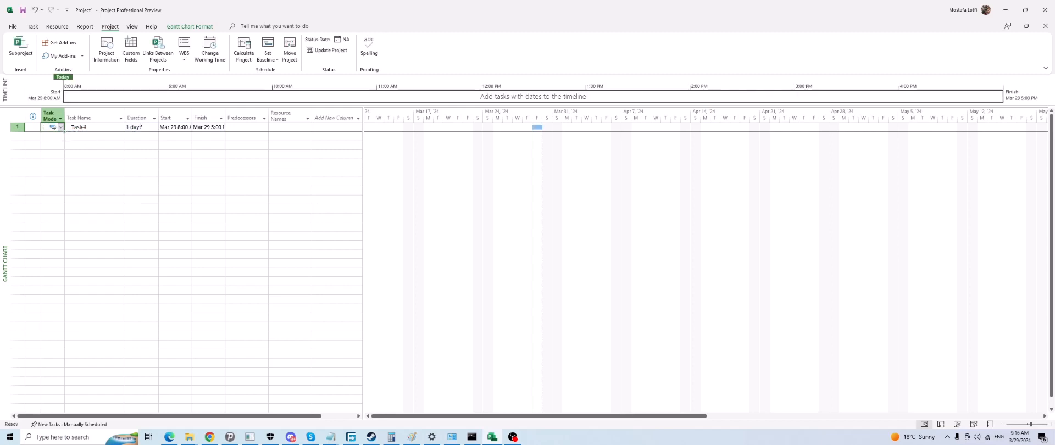
{"action": "left_click", "coordinate": [81, 127]}
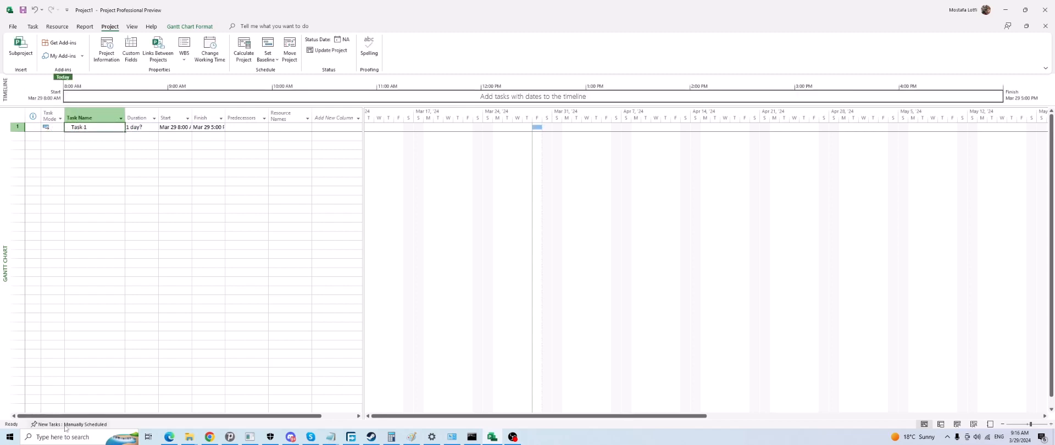
Set the default scheduling mode for new tasks to Auto Scheduled.
{"action": "left_click", "coordinate": [84, 424]}
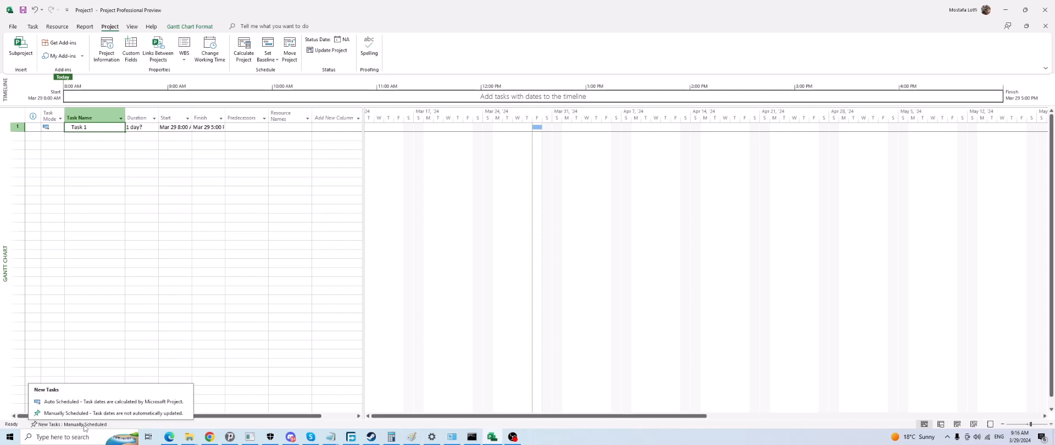
{"action": "left_click", "coordinate": [78, 401]}
{"action": "left_click", "coordinate": [93, 205]}
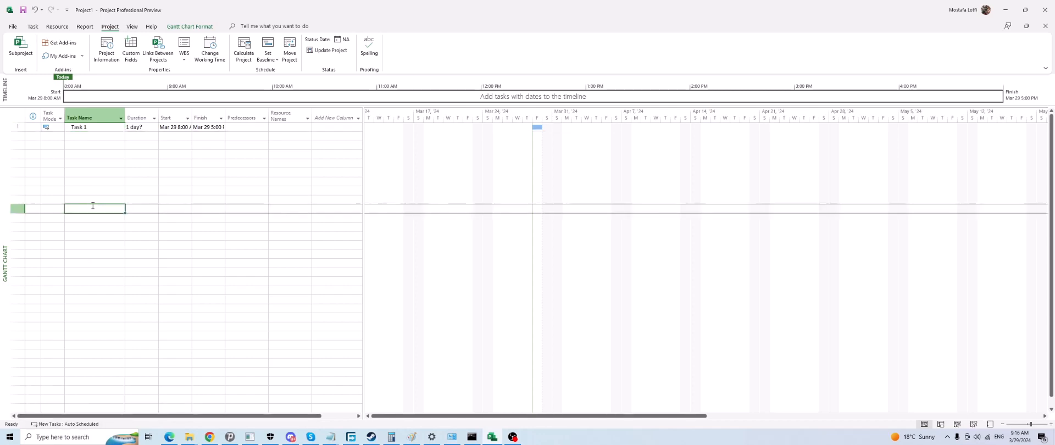
Add a second task named "Task 2" directly below Task 1.
{"action": "left_click", "coordinate": [93, 135]}
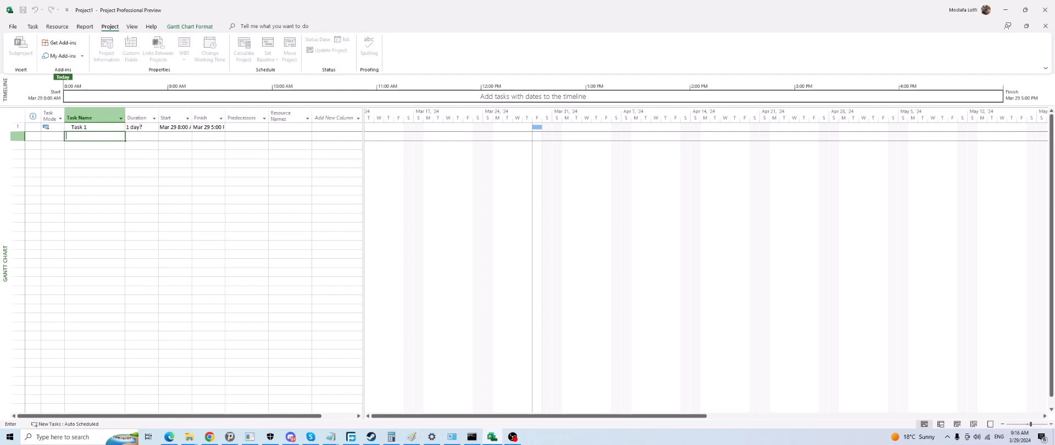
{"action": "type", "text": "Task 2"}
{"action": "key", "text": "Return"}
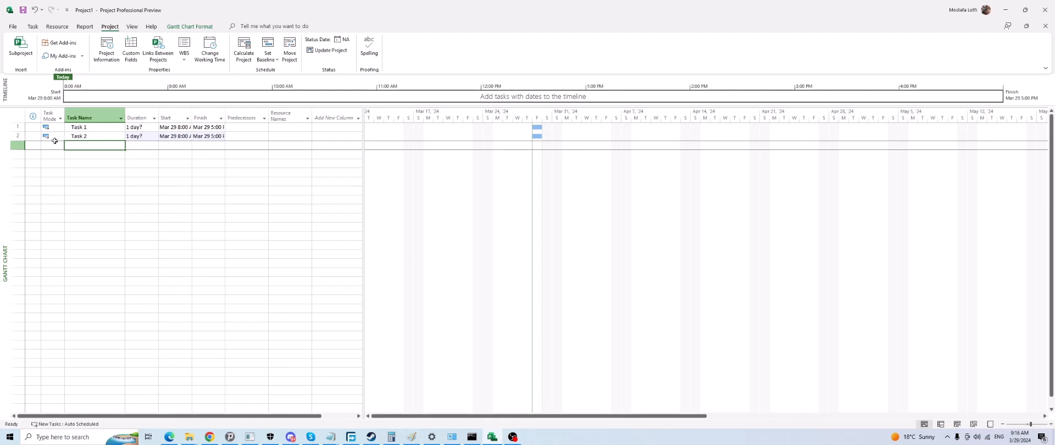
{"action": "left_click", "coordinate": [59, 137]}
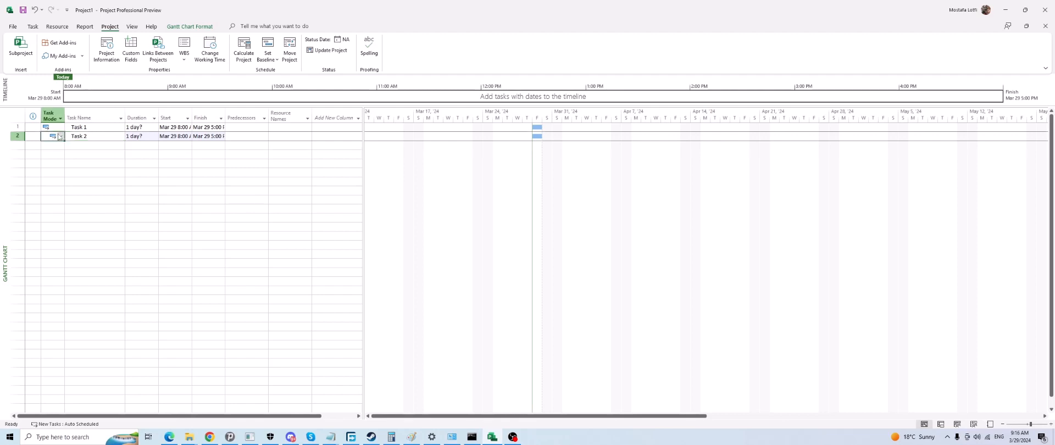
{"action": "left_click", "coordinate": [130, 164]}
{"action": "left_click", "coordinate": [87, 138]}
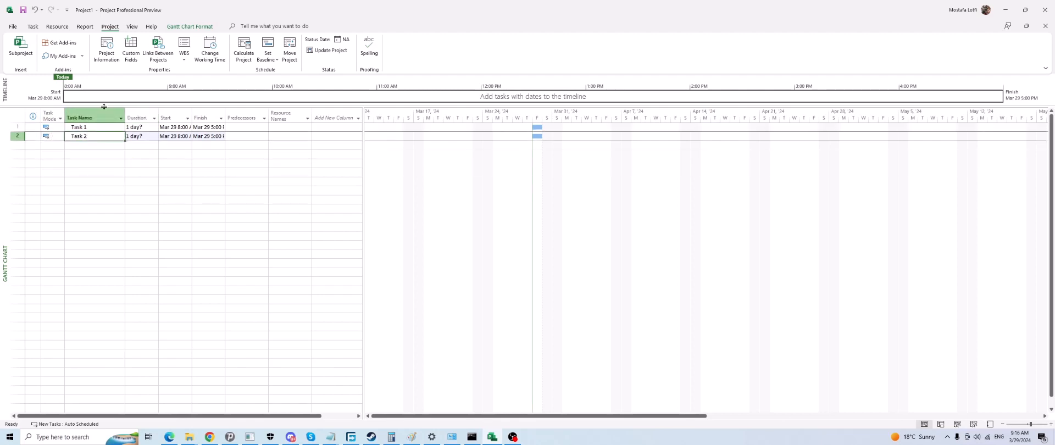
{"action": "left_click", "coordinate": [99, 155]}
Add a third task named "Task 3" directly below Task 2.
{"action": "left_click", "coordinate": [98, 145]}
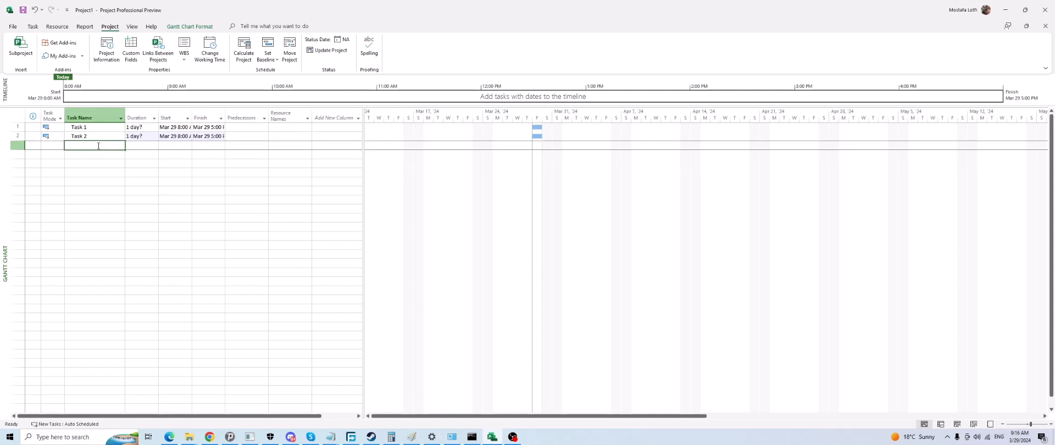
{"action": "type", "text": "Task"}
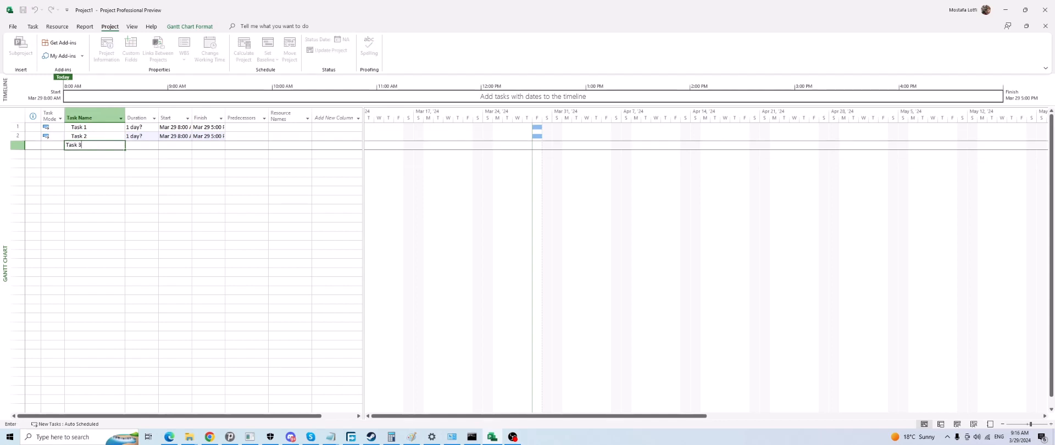
{"action": "type", "text": " 3"}
{"action": "key", "text": "Return"}
{"action": "left_click", "coordinate": [188, 161]}
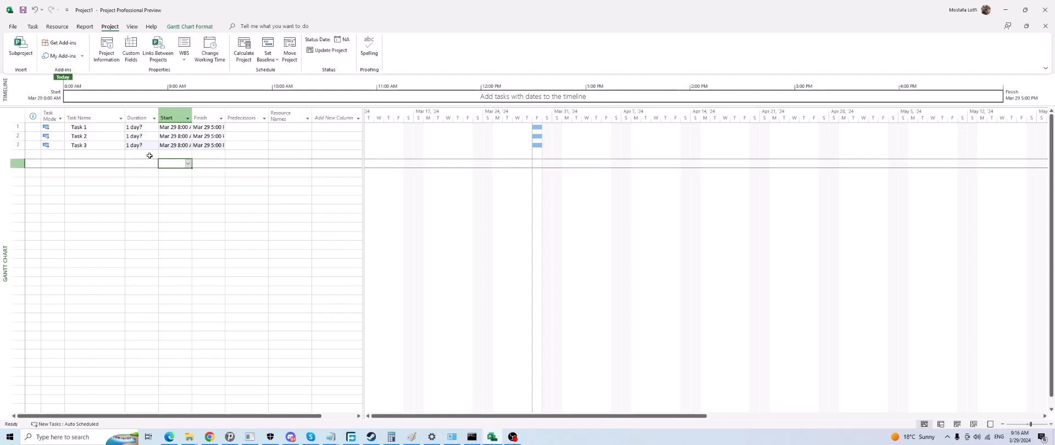
{"action": "left_click", "coordinate": [97, 155]}
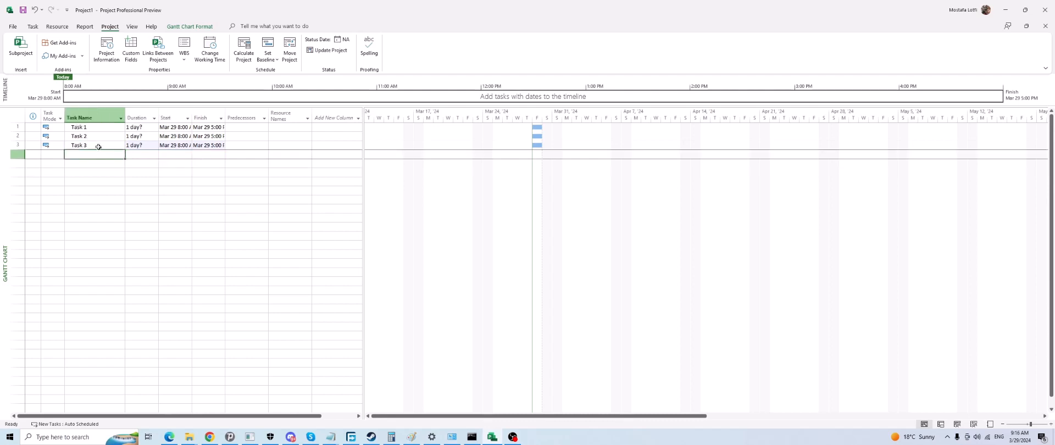
{"action": "left_click_drag", "start_coordinate": [101, 126], "coordinate": [94, 145]}
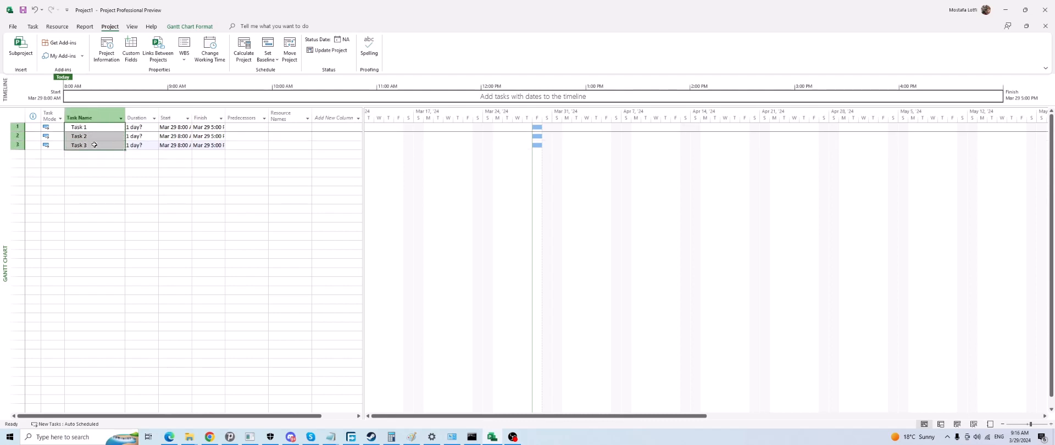
{"action": "left_click", "coordinate": [99, 168]}
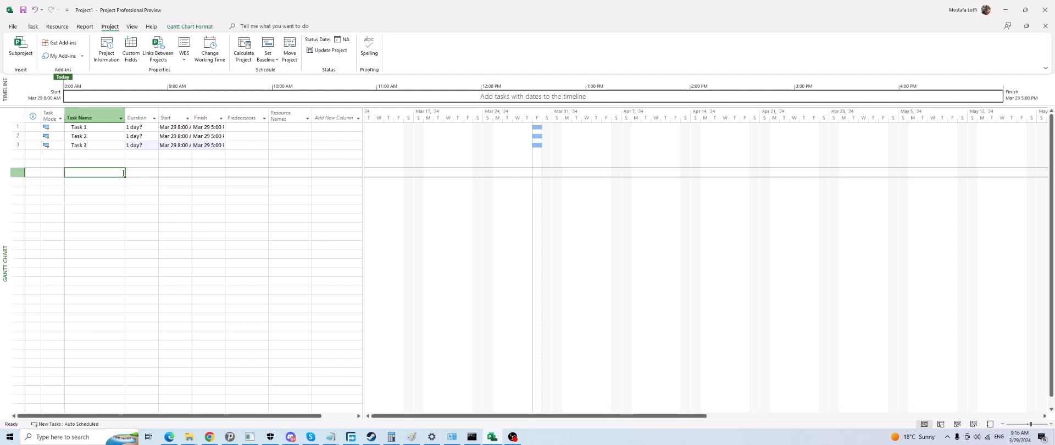
Add a task named "Milestone" in the row directly below Task 3.
{"action": "left_click", "coordinate": [102, 155]}
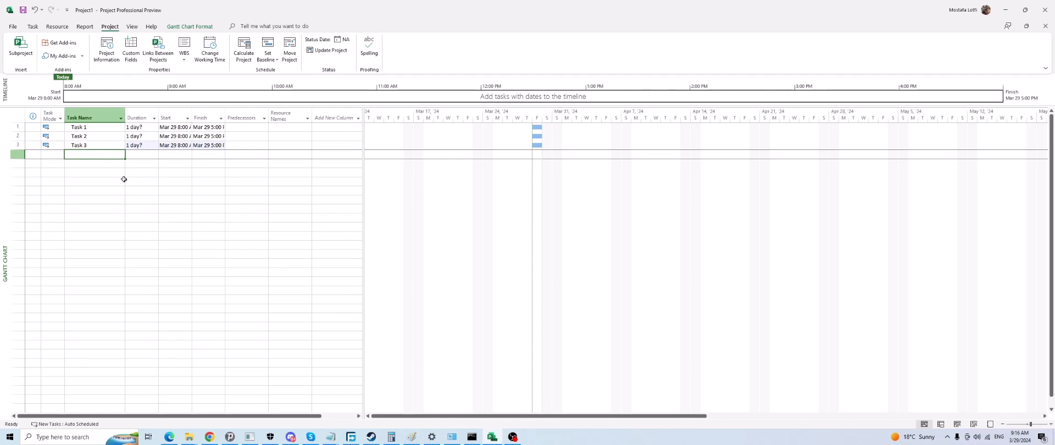
{"action": "type", "text": "Mile"}
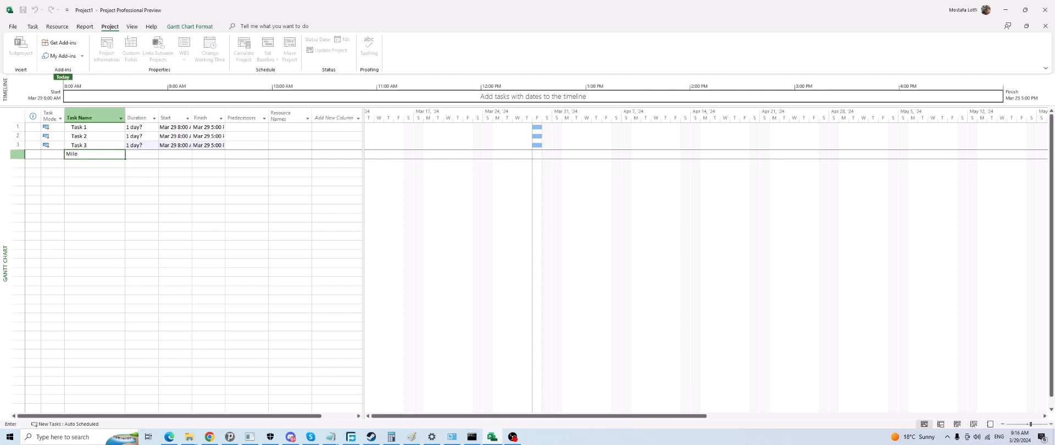
{"action": "type", "text": "stonme"}
{"action": "key", "text": "BackSpace"}
{"action": "type", "text": "e"}
{"action": "key", "text": "Tab"}
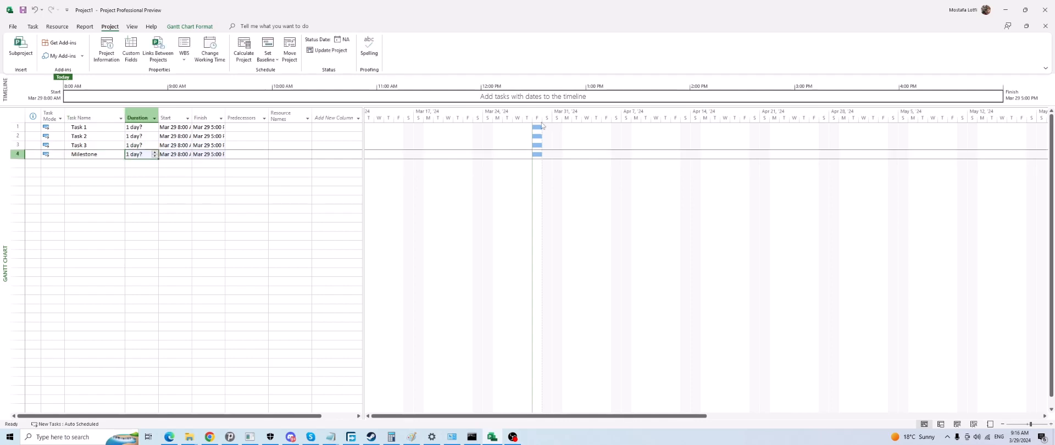
{"action": "left_click", "coordinate": [82, 127]}
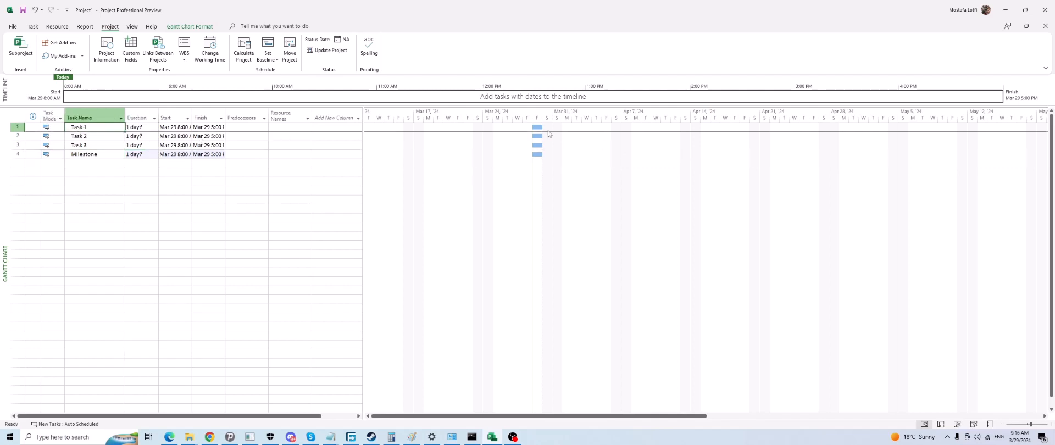
{"action": "scroll", "coordinate": [534, 143], "scroll_direction": "right", "scroll_amount": 1}
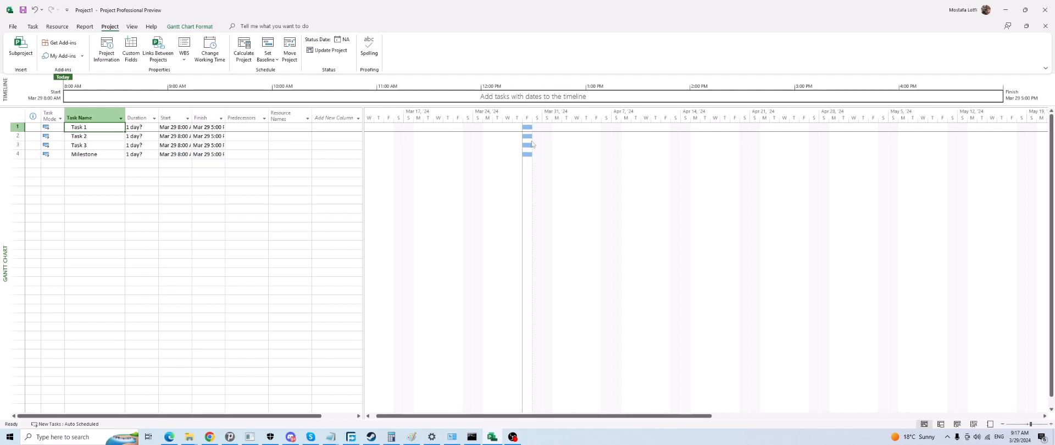
{"action": "left_click", "coordinate": [147, 163]}
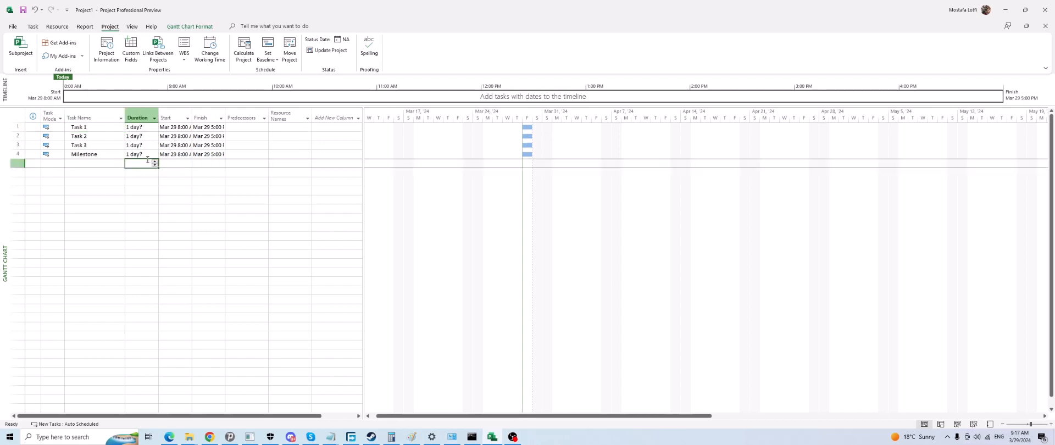
Set the Milestone task's duration to 0 days.
{"action": "left_click", "coordinate": [142, 156]}
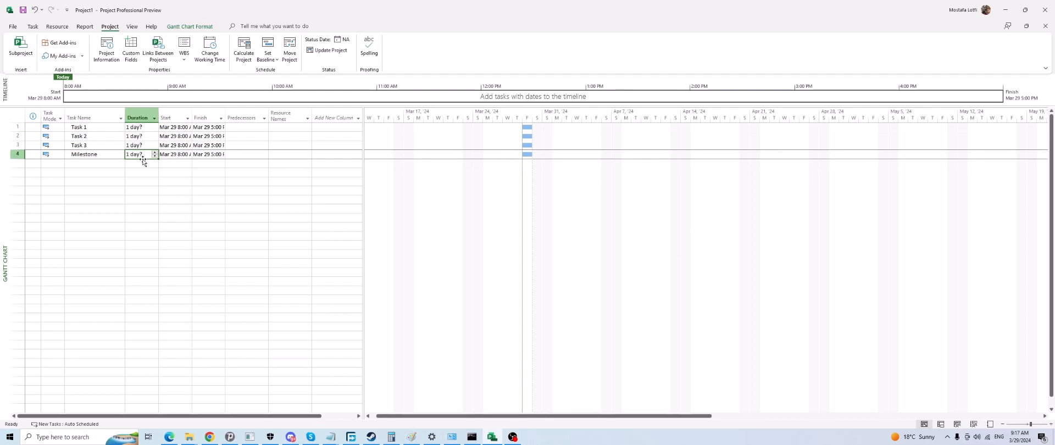
{"action": "left_click", "coordinate": [95, 156]}
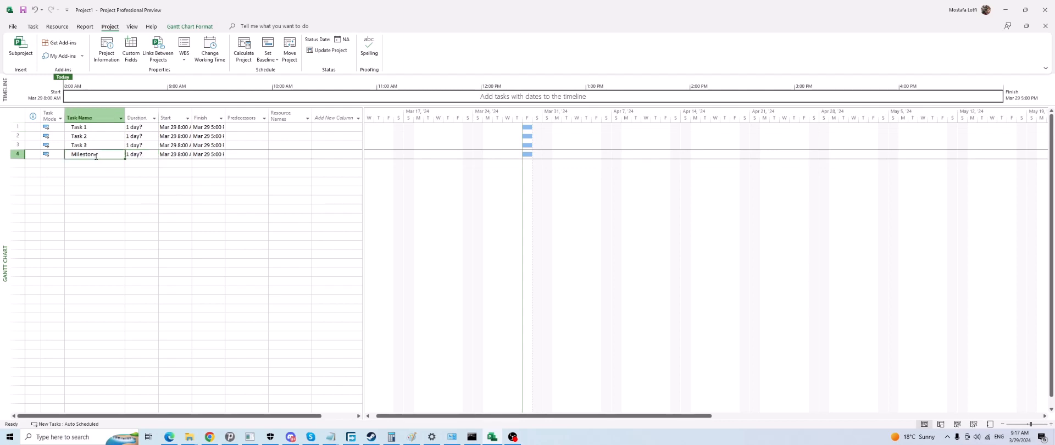
{"action": "left_click", "coordinate": [140, 154]}
{"action": "type", "text": "0"}
{"action": "key", "text": "Return"}
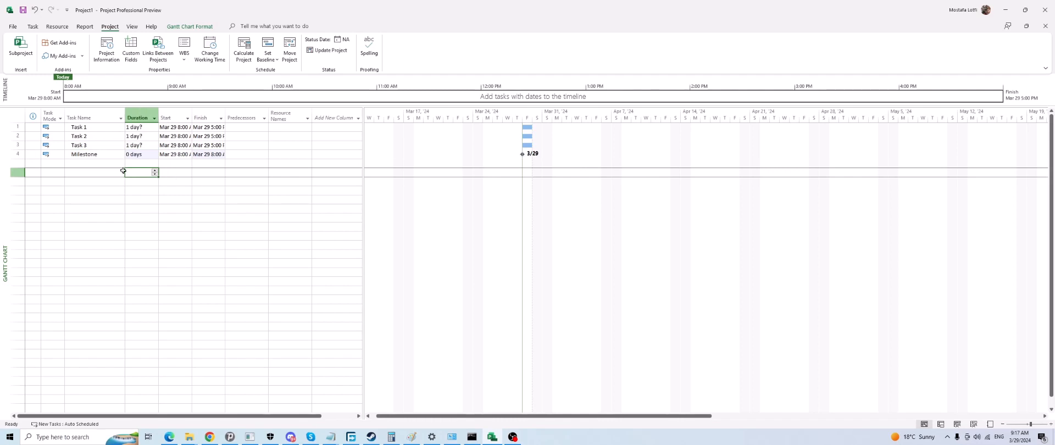
{"action": "left_click", "coordinate": [106, 155]}
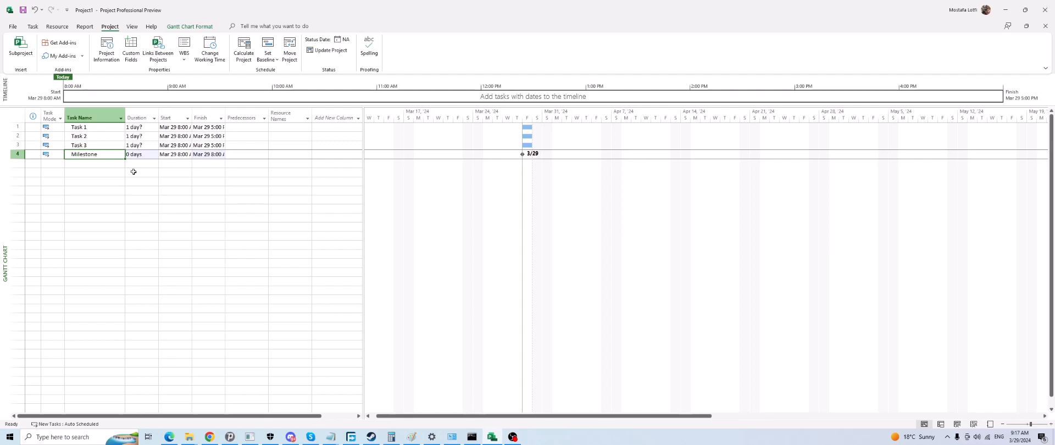
{"action": "left_click", "coordinate": [108, 181]}
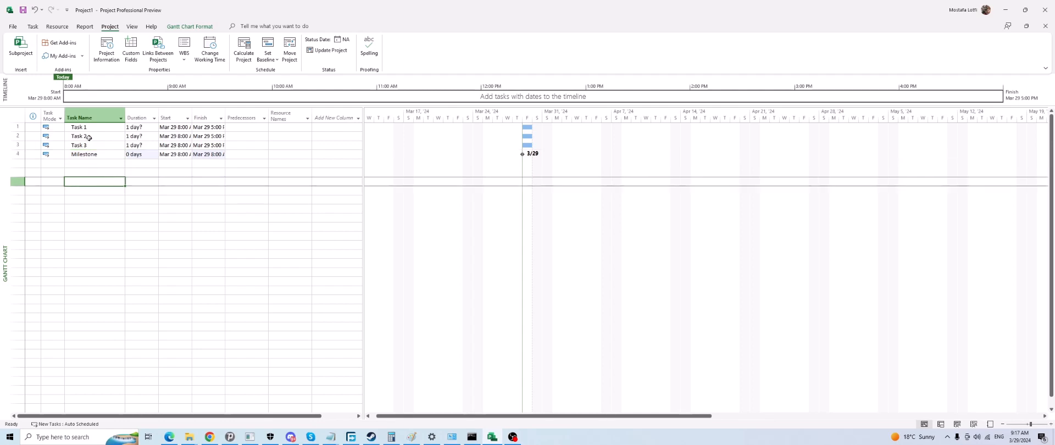
{"action": "left_click_drag", "start_coordinate": [93, 128], "coordinate": [91, 145]}
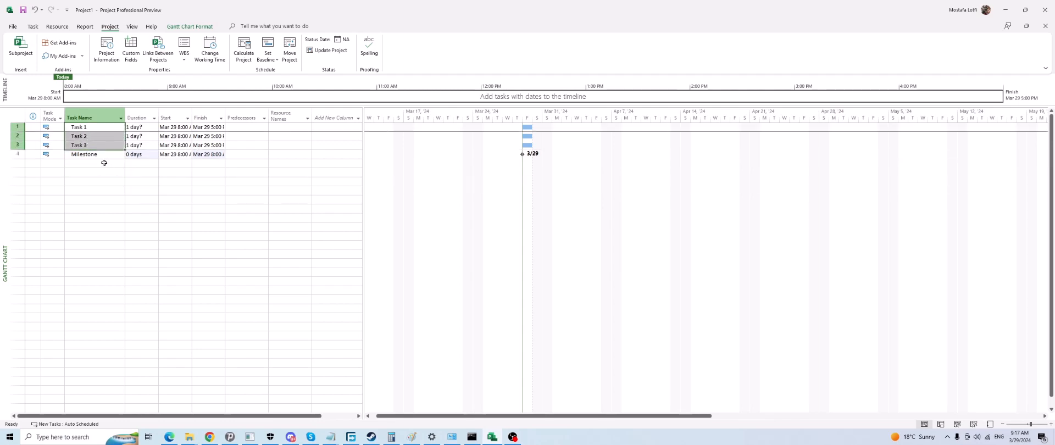
{"action": "left_click", "coordinate": [100, 156]}
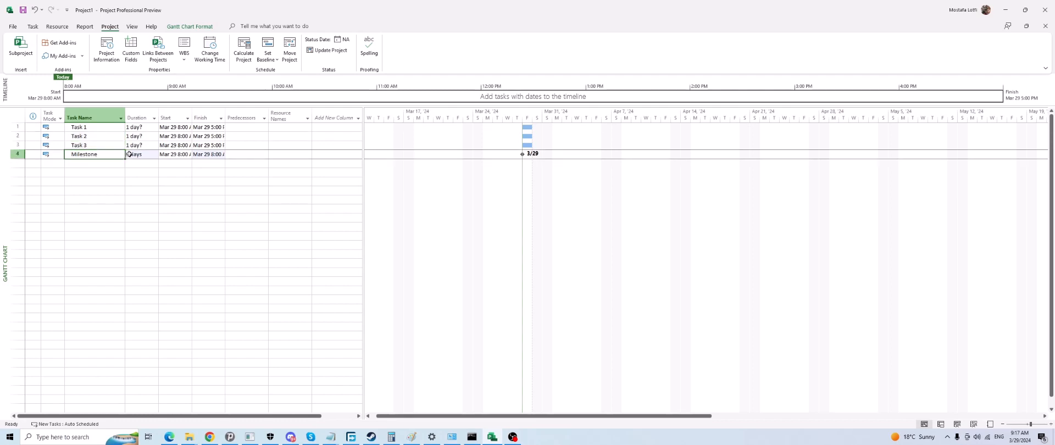
Add a task named "Work Package" in the row directly below Milestone.
{"action": "left_click", "coordinate": [103, 163]}
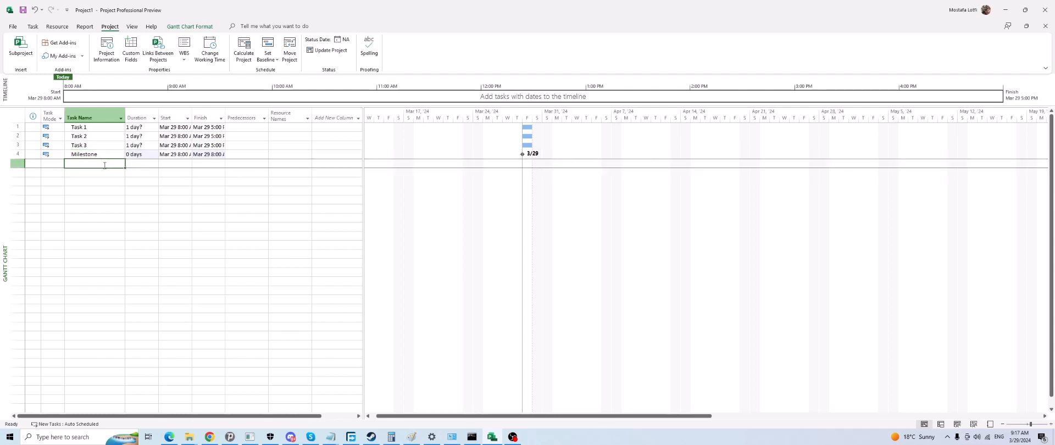
{"action": "type", "text": "G"}
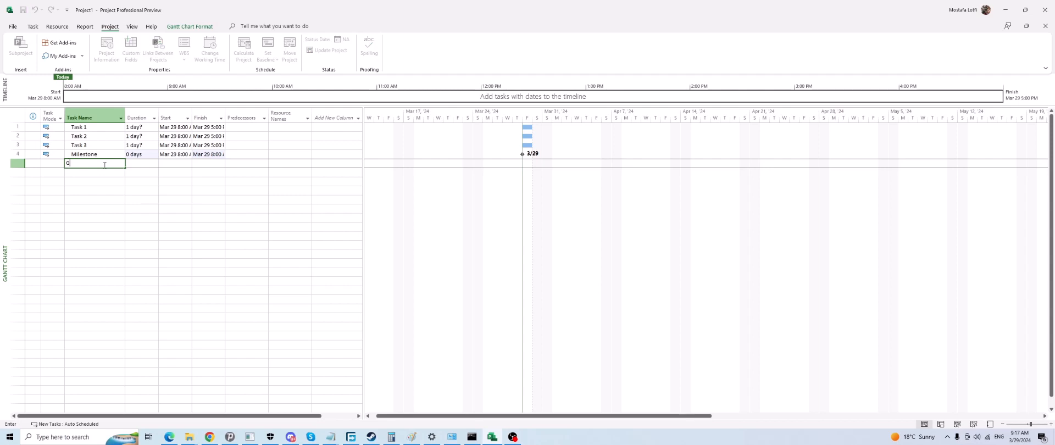
{"action": "key", "text": "BackSpace"}
{"action": "key", "text": "BackSpace"}
{"action": "type", "text": "w"}
{"action": "key", "text": "BackSpace"}
{"action": "type", "text": "Work Package"}
{"action": "key", "text": "Return"}
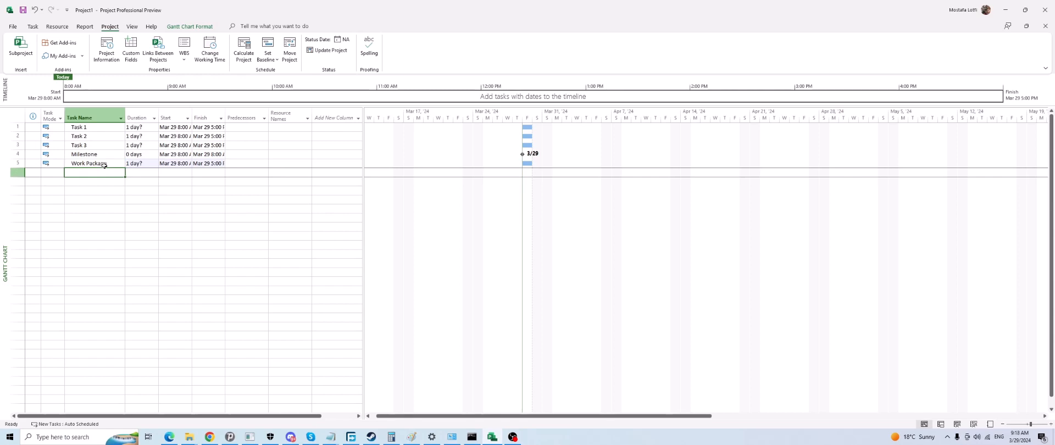
Add three tasks named "T1", "T2" and "T3" in the rows directly below Work Package.
{"action": "type", "text": "T"}
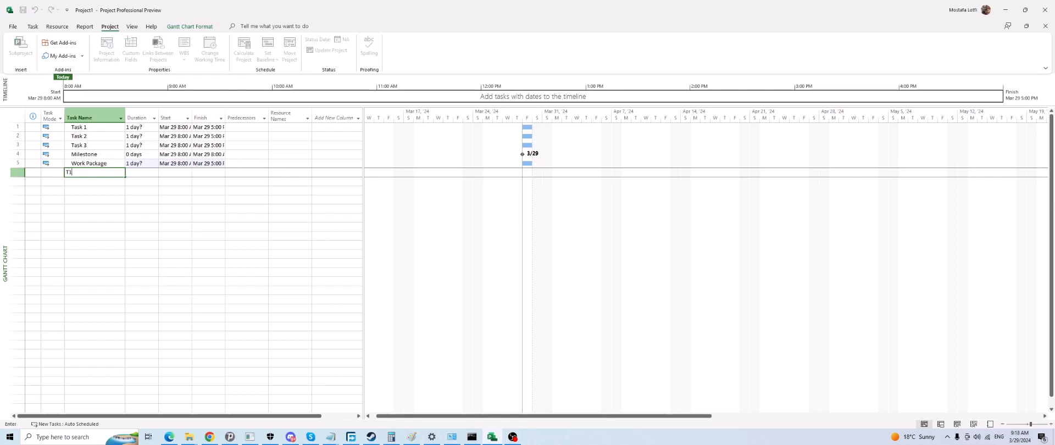
{"action": "key", "text": "Return"}
{"action": "type", "text": "T2"}
{"action": "key", "text": "Return"}
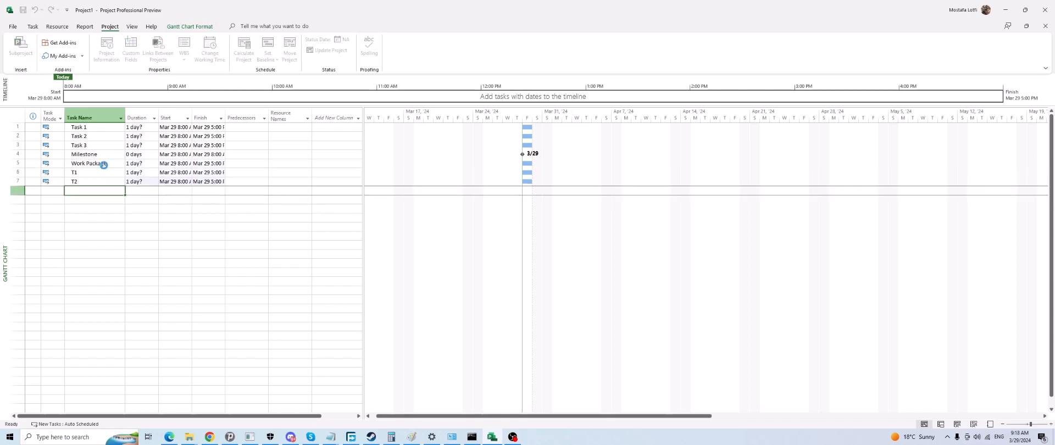
{"action": "type", "text": "T3"}
{"action": "key", "text": "Return"}
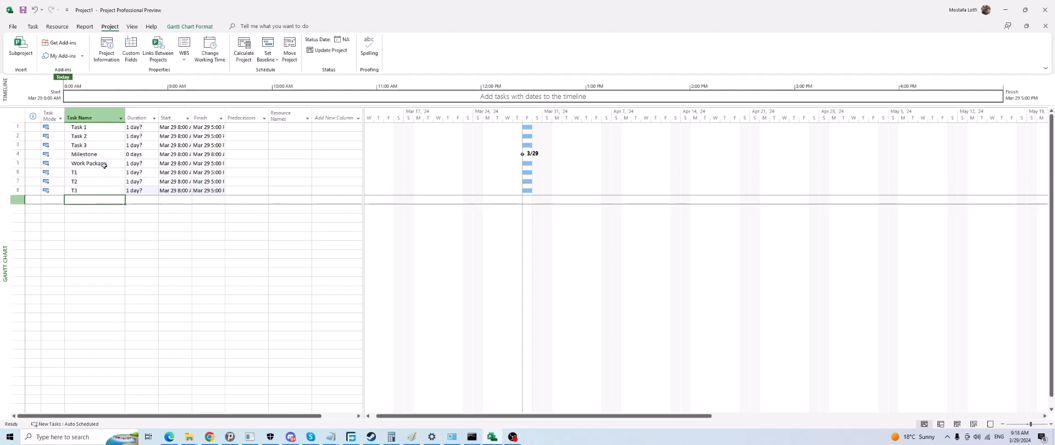
Insert four blank rows above the Work Package task to separate it from Milestone.
{"action": "left_click", "coordinate": [18, 163]}
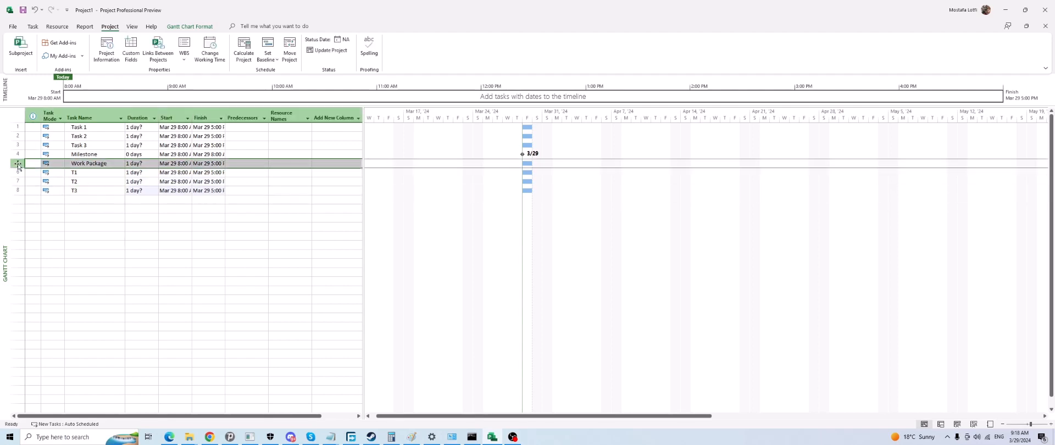
{"action": "key", "text": "Insert"}
{"action": "key", "text": "Insert"}
{"action": "key", "text": "Insert"}
{"action": "key", "text": "Insert"}
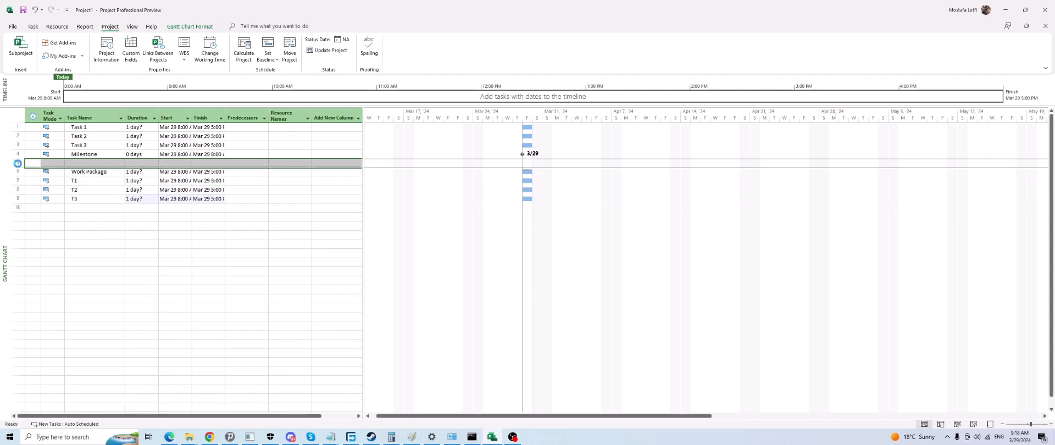
{"action": "left_click", "coordinate": [99, 254]}
{"action": "scroll", "coordinate": [91, 188], "scroll_direction": "down", "scroll_amount": 2}
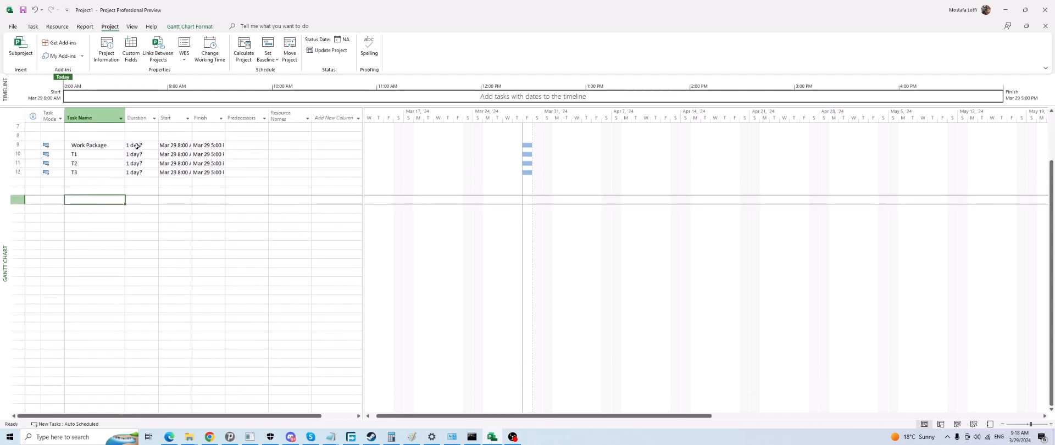
{"action": "scroll", "coordinate": [97, 164], "scroll_direction": "up", "scroll_amount": 2}
{"action": "left_click_drag", "start_coordinate": [91, 127], "coordinate": [91, 145]}
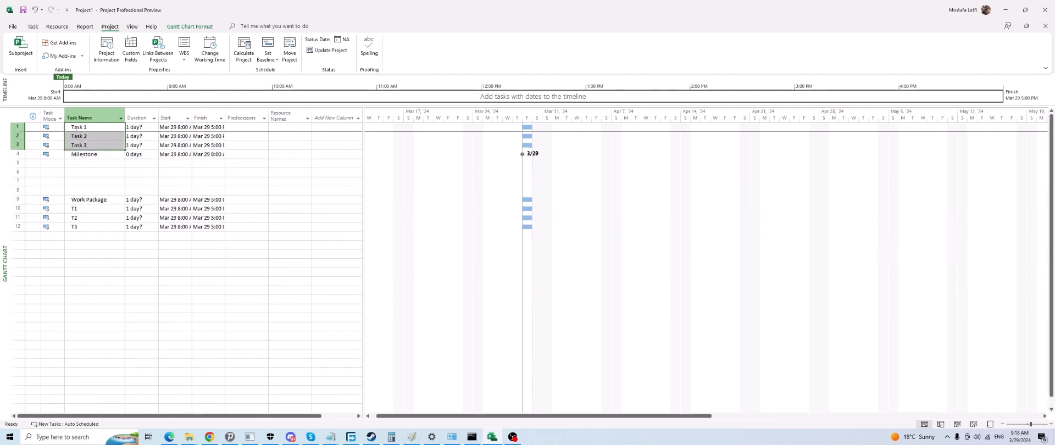
{"action": "left_click", "coordinate": [93, 156]}
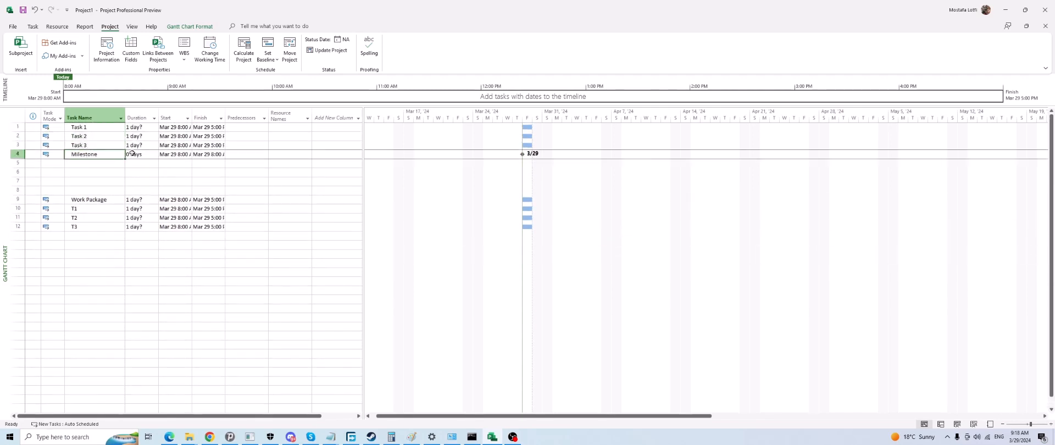
{"action": "left_click", "coordinate": [77, 219]}
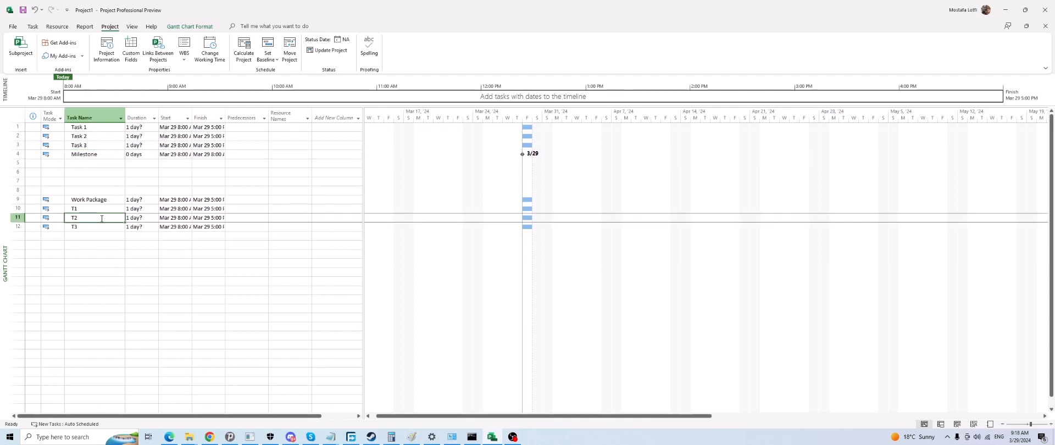
{"action": "scroll", "coordinate": [99, 216], "scroll_direction": "down", "scroll_amount": 2}
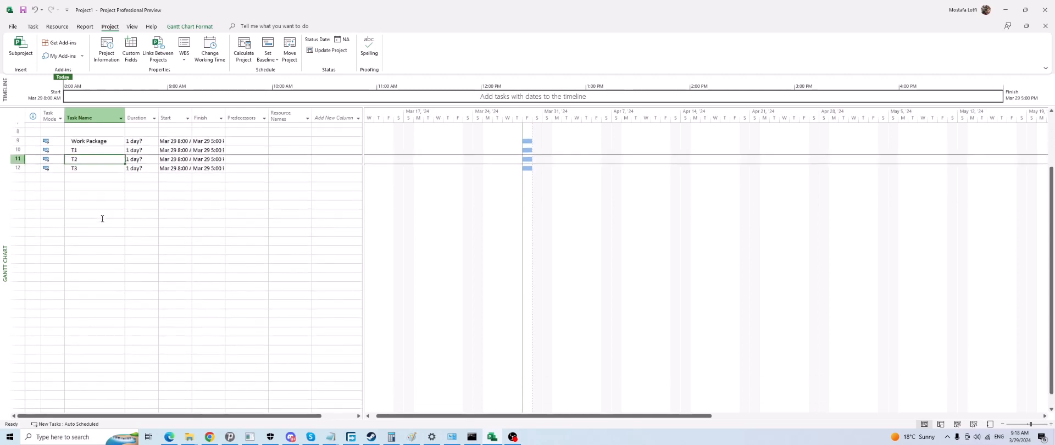
{"action": "left_click", "coordinate": [92, 145]}
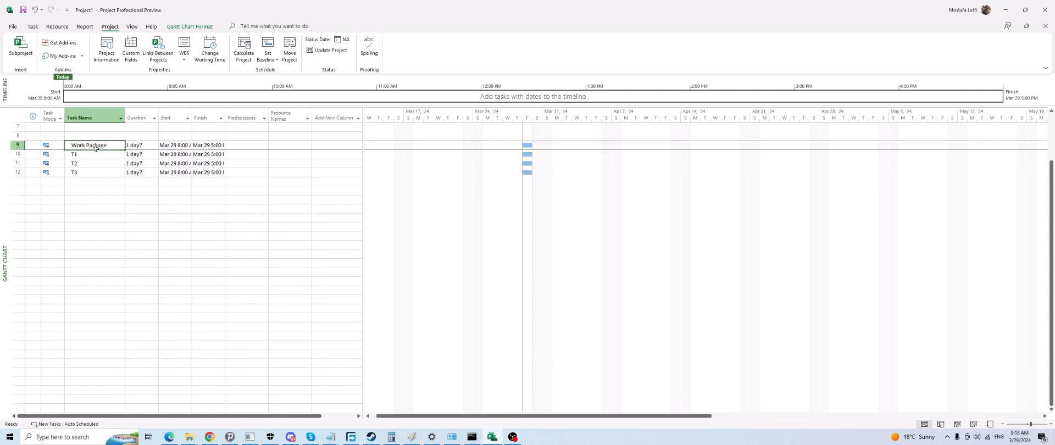
{"action": "left_click_drag", "start_coordinate": [97, 153], "coordinate": [96, 172]}
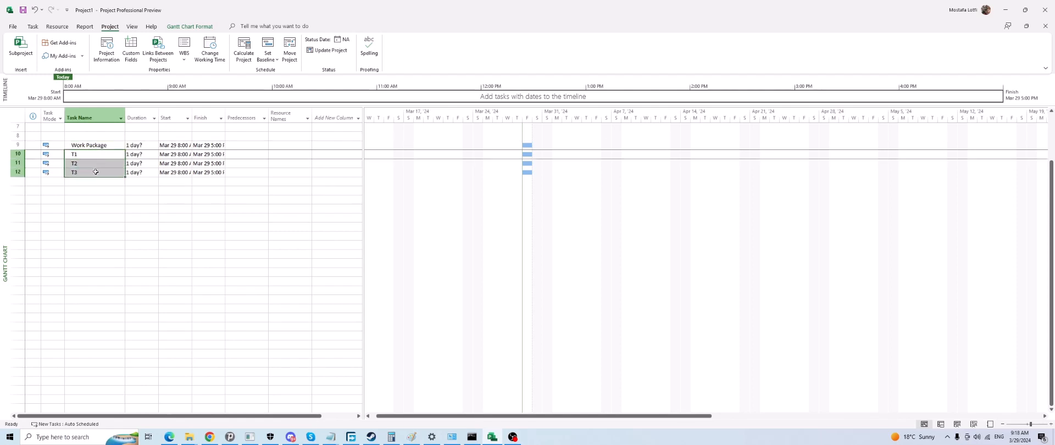
{"action": "left_click", "coordinate": [99, 199]}
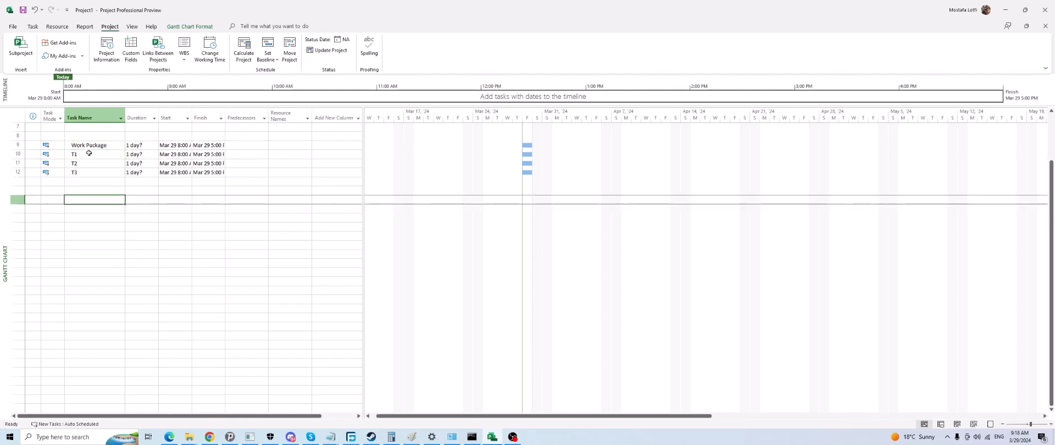
{"action": "left_click", "coordinate": [90, 154]}
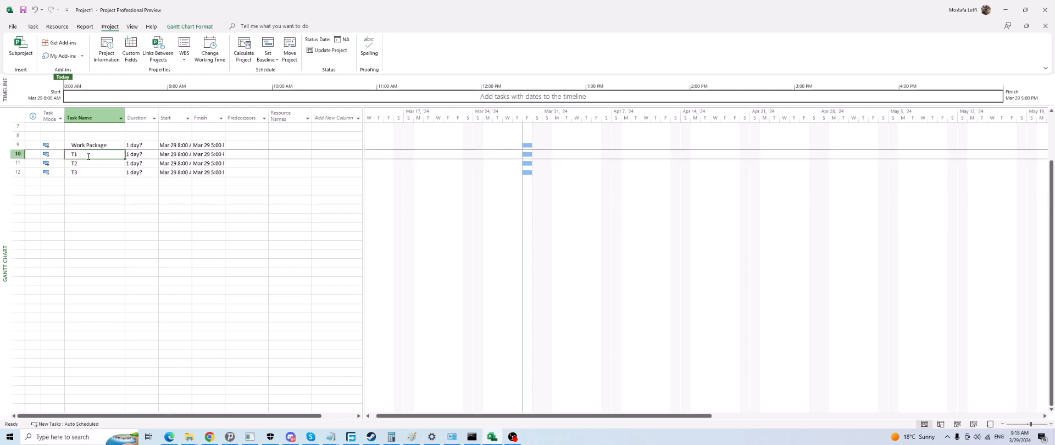
{"action": "left_click", "coordinate": [88, 164], "text": "ctrl"}
{"action": "left_click", "coordinate": [88, 172], "text": "ctrl"}
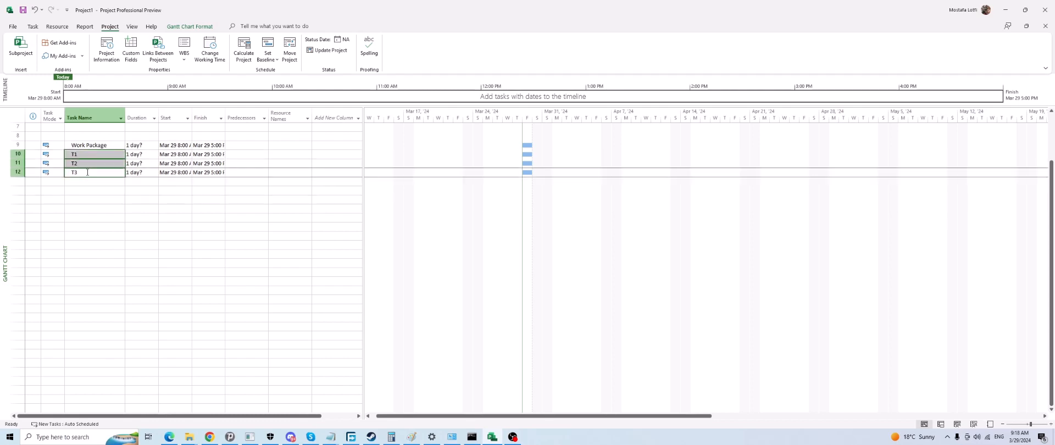
{"action": "left_click", "coordinate": [92, 156]}
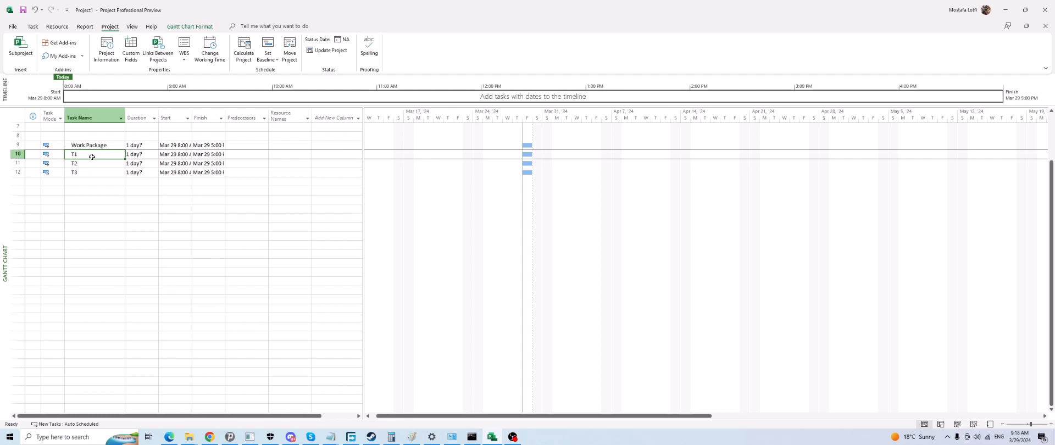
Try to indent tasks T1, T2 and T3 beneath Work Package.
{"action": "left_click_drag", "start_coordinate": [92, 156], "coordinate": [89, 172]}
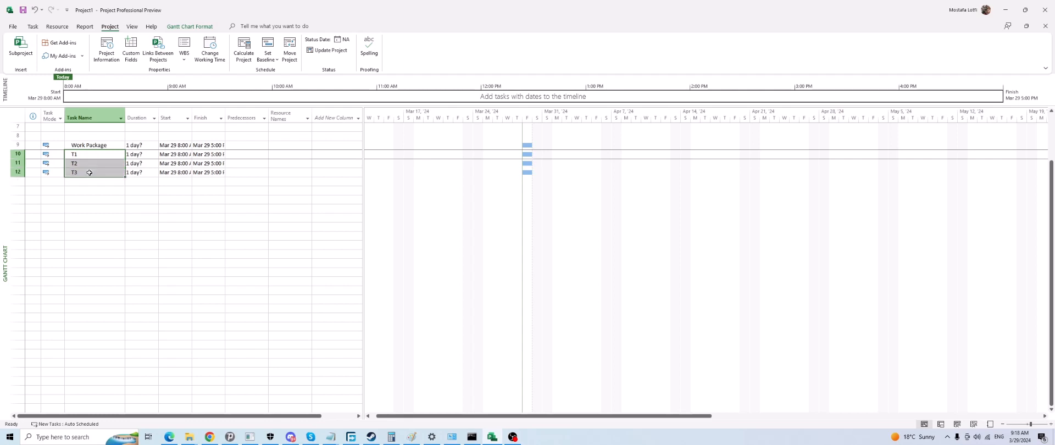
{"action": "left_click", "coordinate": [33, 27]}
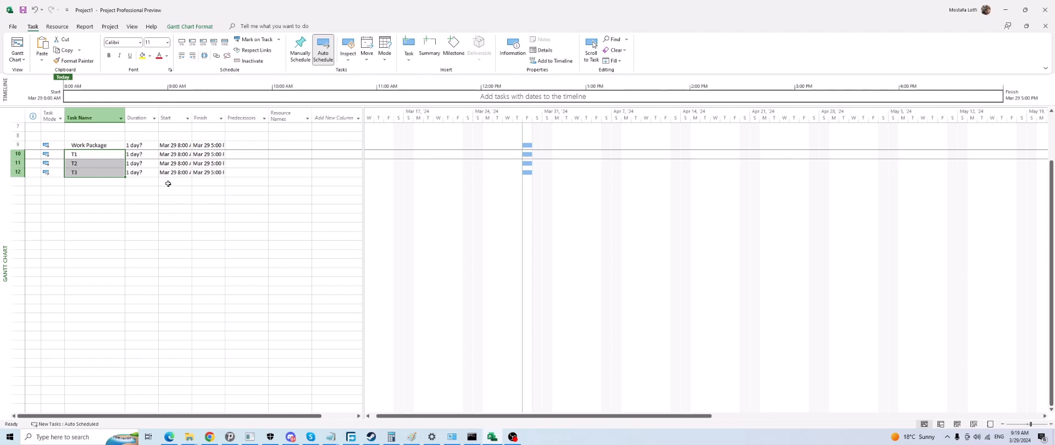
{"action": "key", "text": "alt+Right"}
{"action": "key", "text": "alt+Right"}
Indent T1 to T3 one outline level to make them subtasks of the Work Package summary task.
{"action": "left_click", "coordinate": [101, 154]}
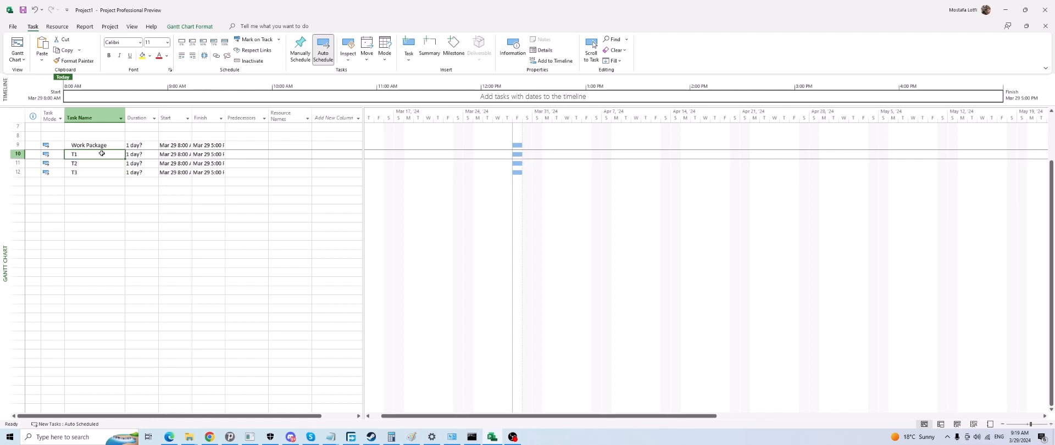
{"action": "left_click_drag", "start_coordinate": [97, 155], "coordinate": [92, 172]}
{"action": "left_click", "coordinate": [89, 179]}
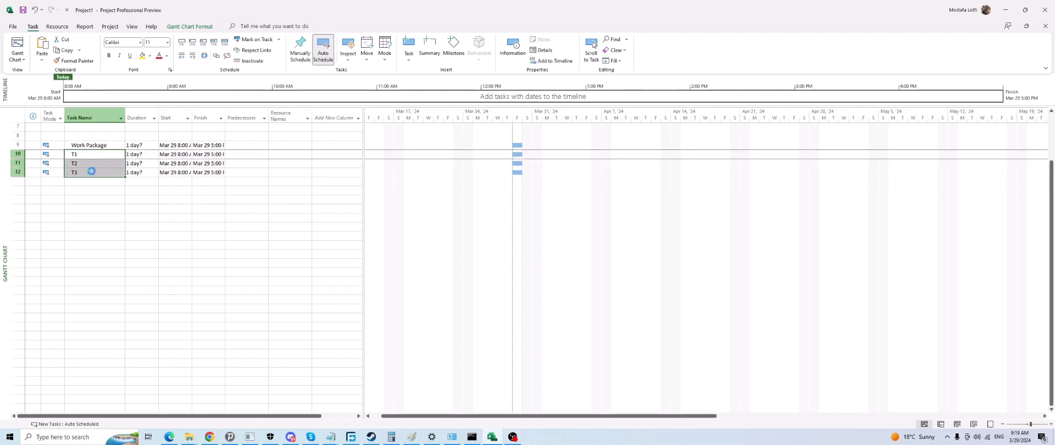
{"action": "key", "text": "alt+shift+Right"}
{"action": "left_click", "coordinate": [122, 201]}
{"action": "scroll", "coordinate": [104, 165], "scroll_direction": "up", "scroll_amount": 2}
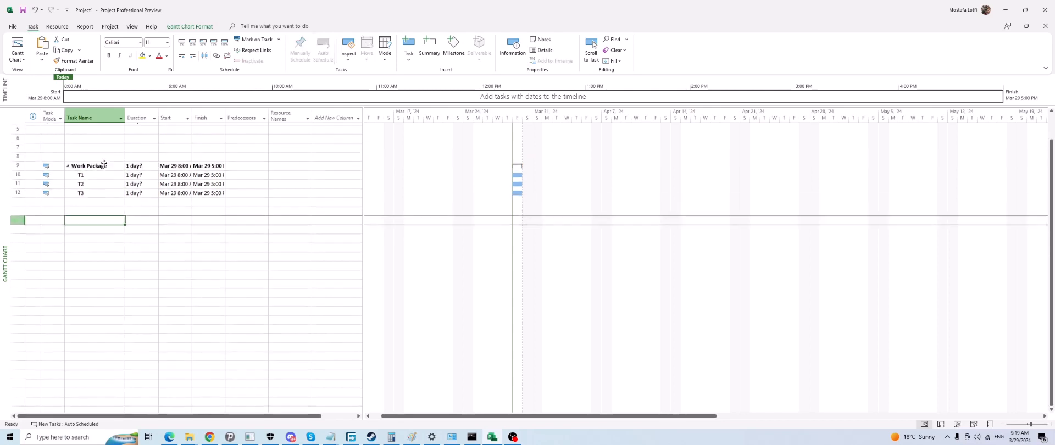
{"action": "scroll", "coordinate": [104, 164], "scroll_direction": "down", "scroll_amount": 3}
{"action": "scroll", "coordinate": [100, 145], "scroll_direction": "up", "scroll_amount": 1}
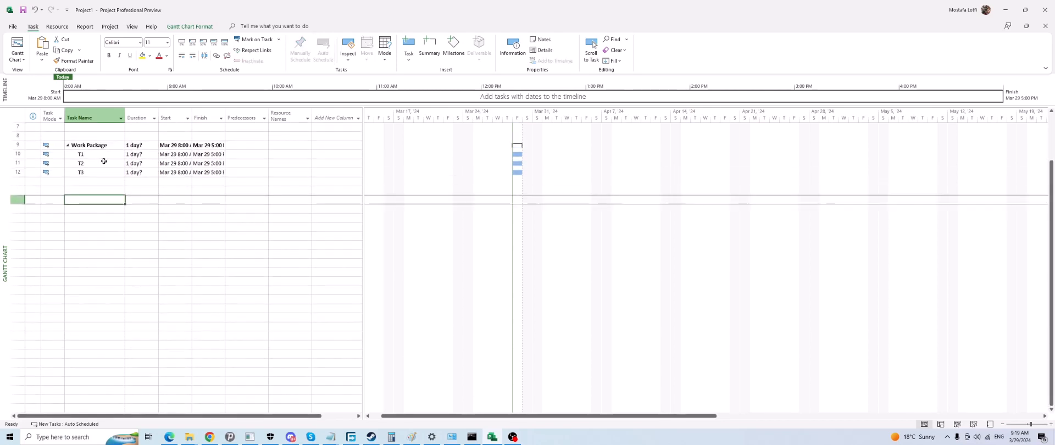
Collapse the Work Package summary task and expand it again to view subtasks T1 to T3.
{"action": "left_click_drag", "start_coordinate": [99, 155], "coordinate": [97, 167]}
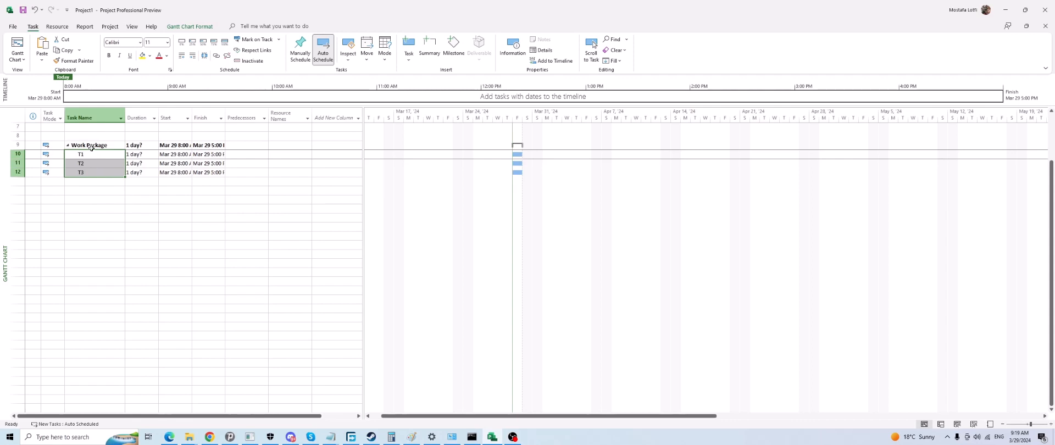
{"action": "left_click", "coordinate": [89, 146]}
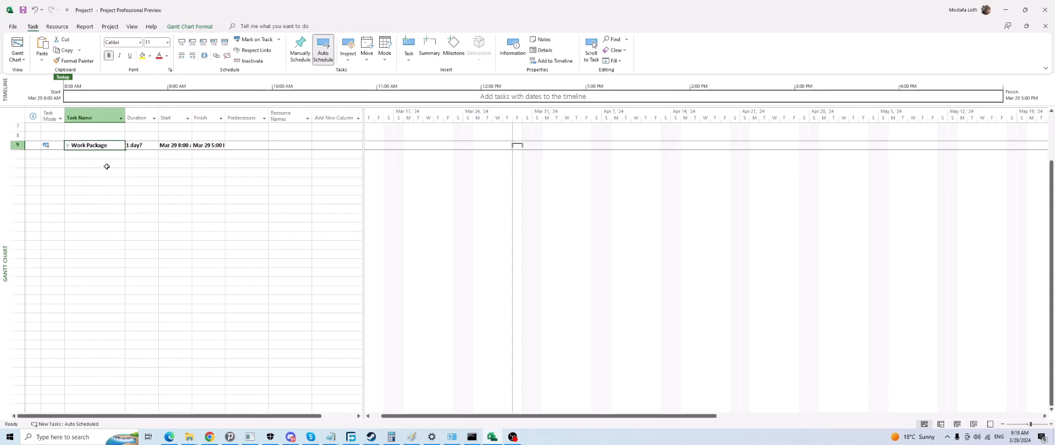
{"action": "left_click", "coordinate": [67, 146]}
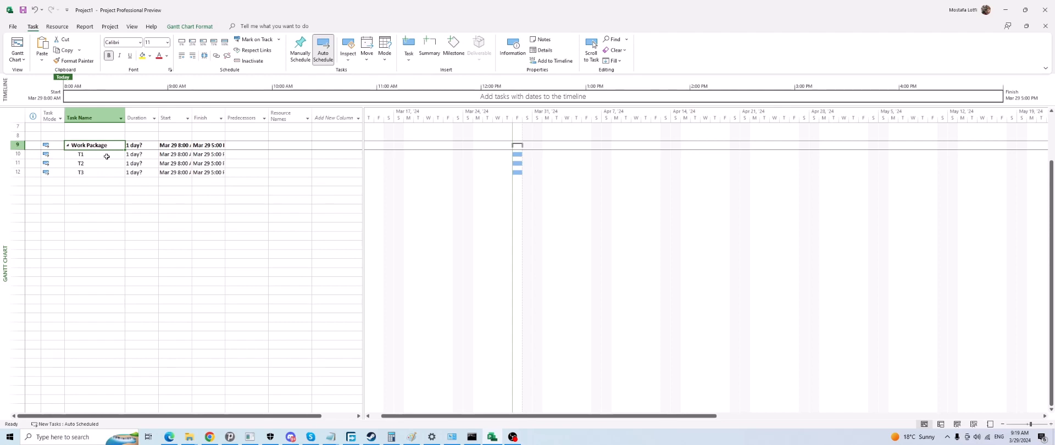
{"action": "left_click", "coordinate": [117, 179]}
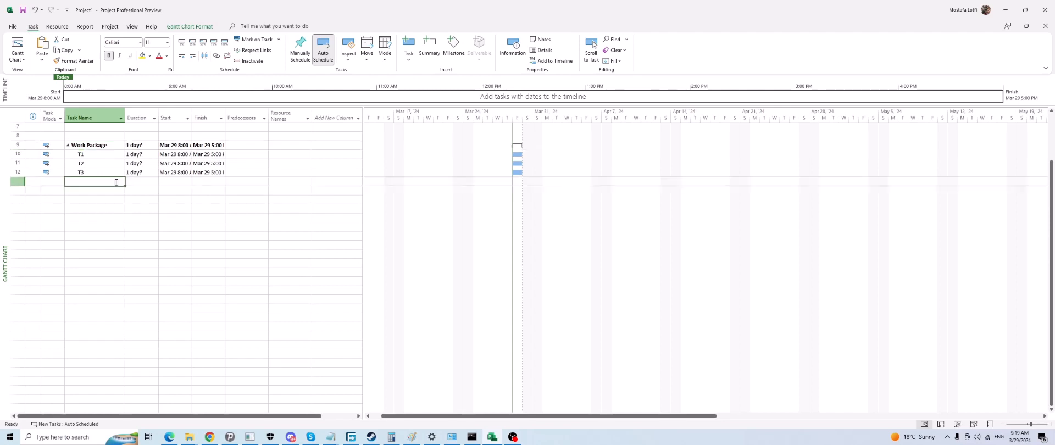
Examine the Work Package row and its subtasks T1, T2 and T3, including the summary task's duration.
{"action": "left_click", "coordinate": [101, 155]}
{"action": "left_click", "coordinate": [97, 164]}
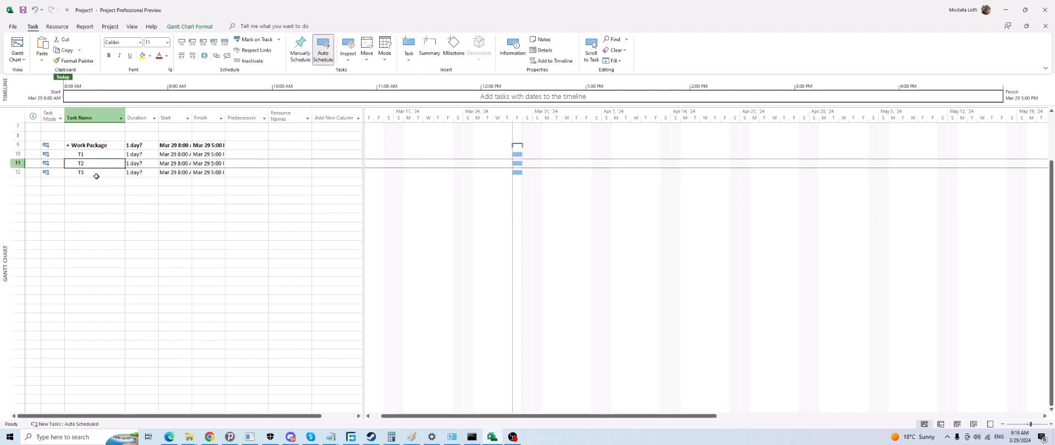
{"action": "left_click", "coordinate": [97, 172]}
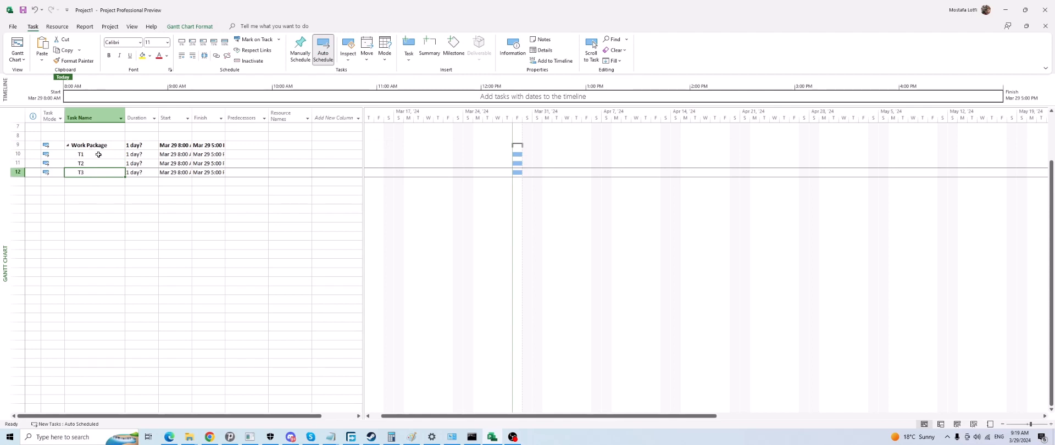
{"action": "left_click", "coordinate": [95, 145]}
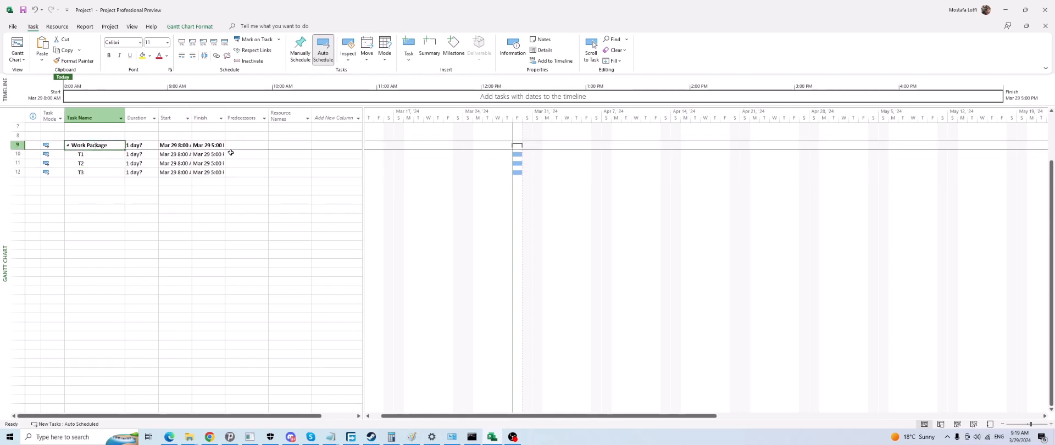
{"action": "key", "text": "ctrl+b"}
{"action": "left_click", "coordinate": [141, 145]}
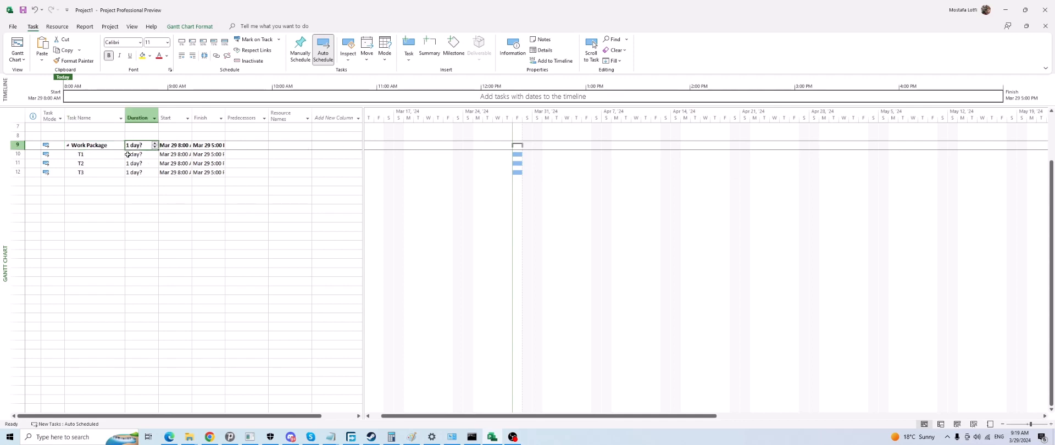
{"action": "left_click", "coordinate": [88, 146]}
Set the duration of subtask T1 to 5 days and check its effect on the Work Package summary.
{"action": "left_click", "coordinate": [141, 156]}
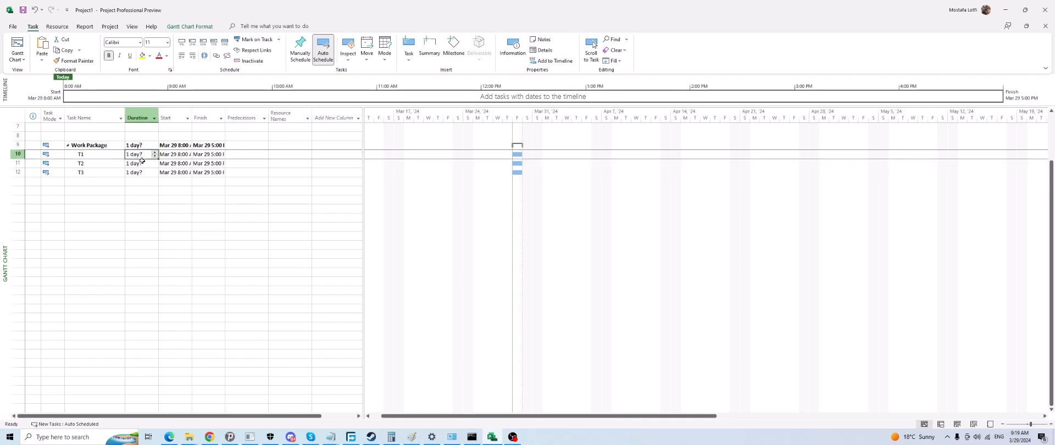
{"action": "type", "text": "5"}
{"action": "key", "text": "Return"}
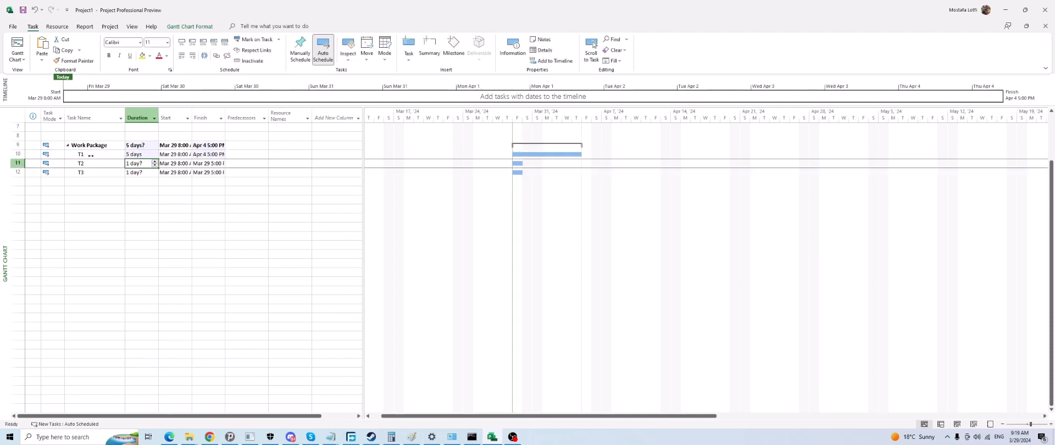
{"action": "left_click_drag", "start_coordinate": [90, 156], "coordinate": [92, 169]}
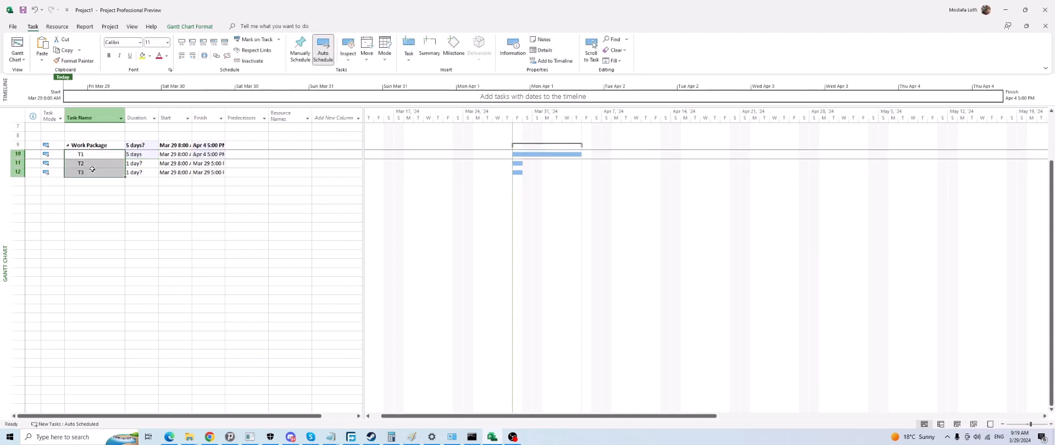
{"action": "left_click", "coordinate": [150, 155]}
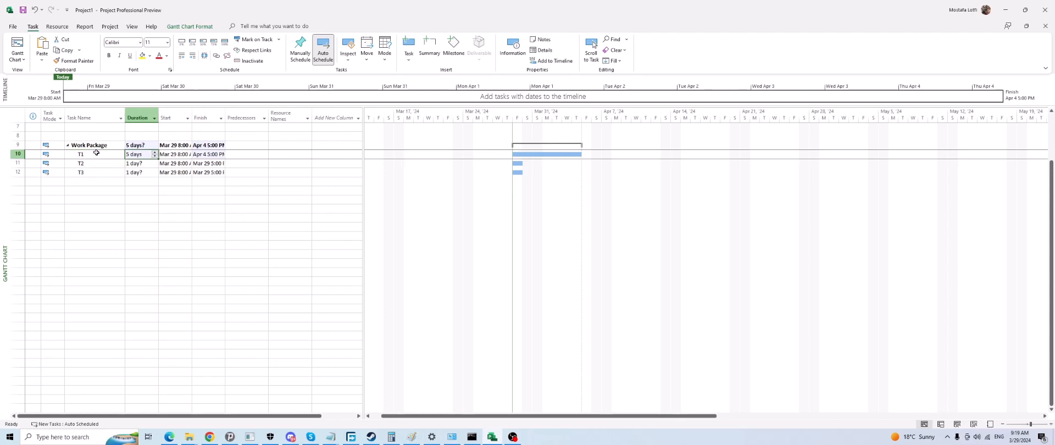
{"action": "left_click_drag", "start_coordinate": [90, 154], "coordinate": [89, 170]}
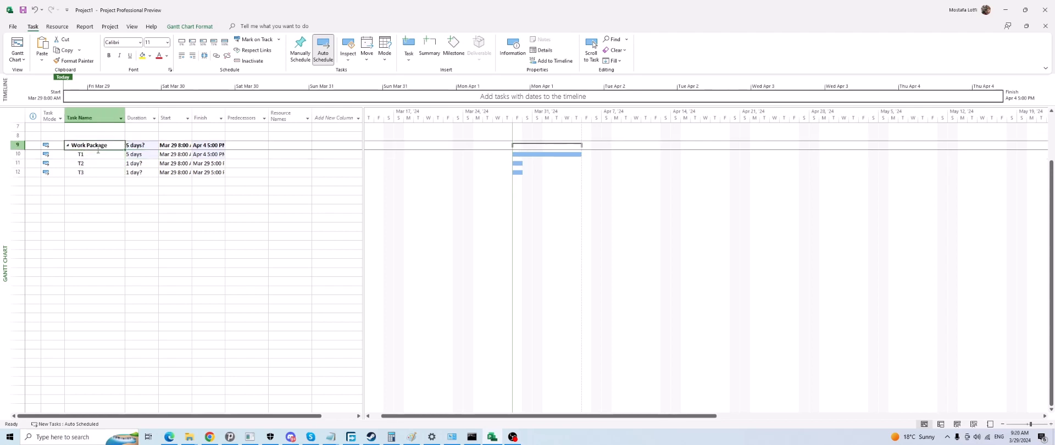
Set the duration of subtask T1 to 1 day.
{"action": "left_click", "coordinate": [135, 155]}
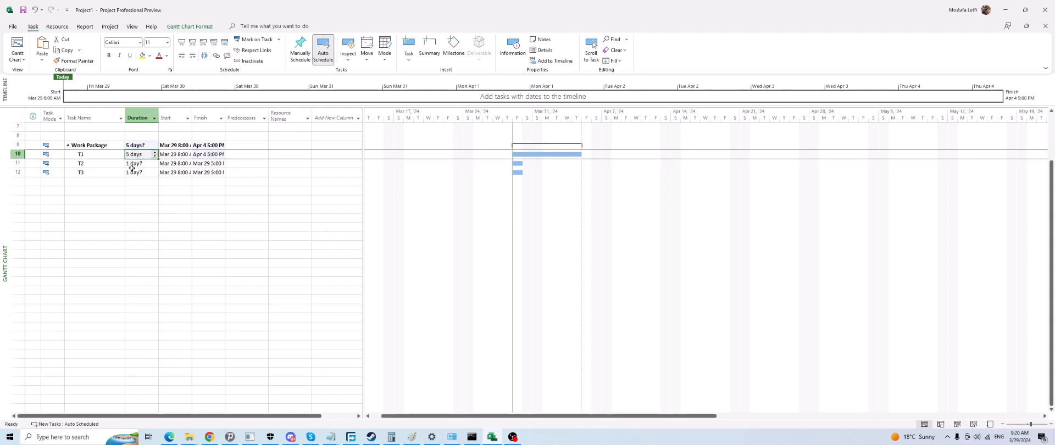
{"action": "type", "text": "1"}
{"action": "left_click", "coordinate": [130, 215]}
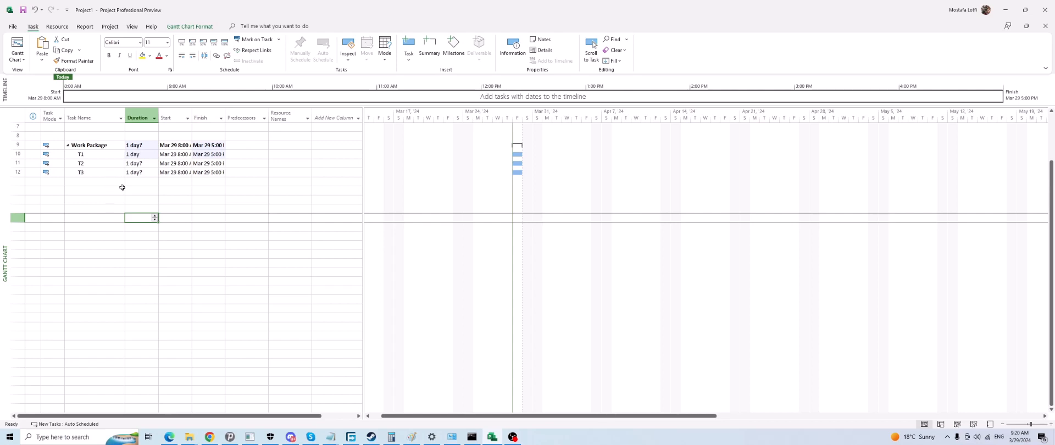
Review Task 1 to Task 3, the milestone's duration and the Work Package with its subtasks.
{"action": "scroll", "coordinate": [121, 186], "scroll_direction": "up", "scroll_amount": 2}
{"action": "left_click_drag", "start_coordinate": [85, 127], "coordinate": [90, 145]}
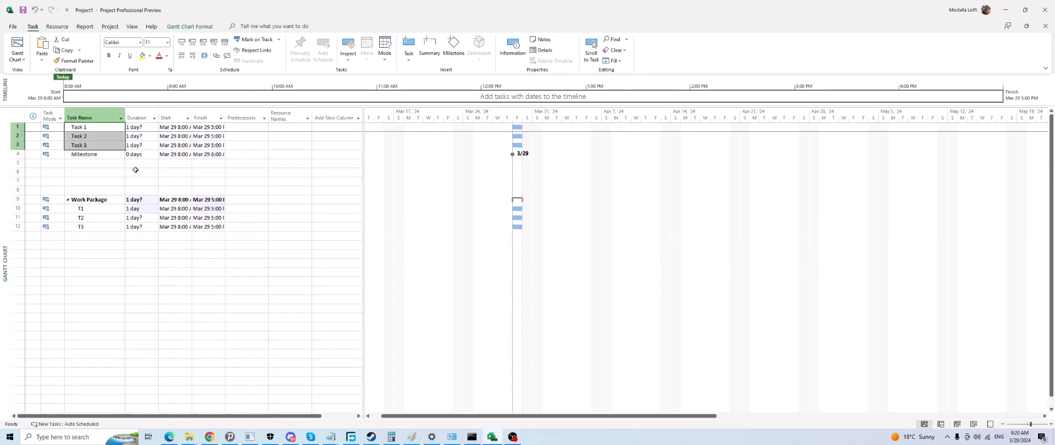
{"action": "left_click", "coordinate": [94, 156]}
{"action": "left_click", "coordinate": [143, 154]}
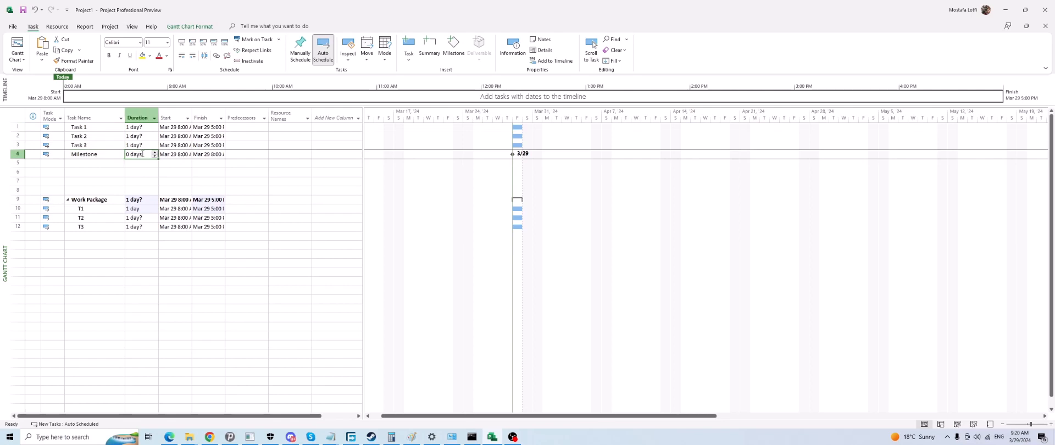
{"action": "left_click", "coordinate": [96, 209]}
{"action": "scroll", "coordinate": [95, 209], "scroll_direction": "down", "scroll_amount": 2}
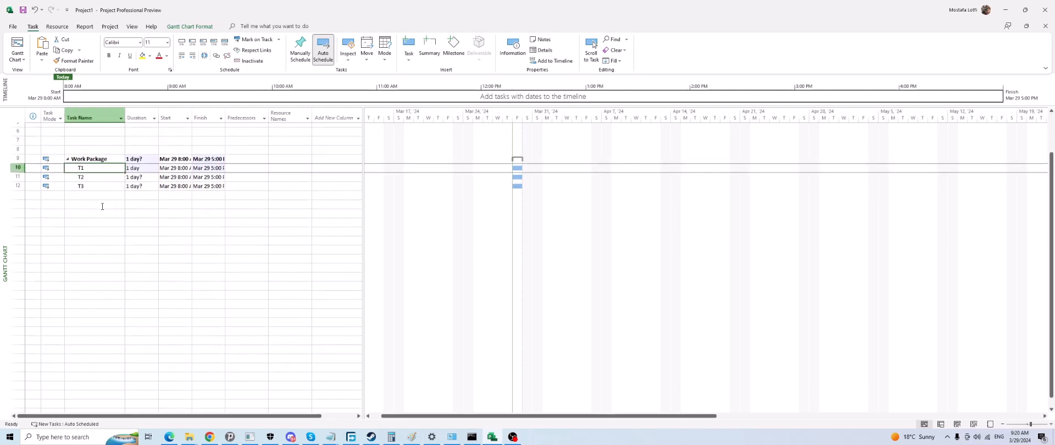
{"action": "left_click", "coordinate": [94, 145]}
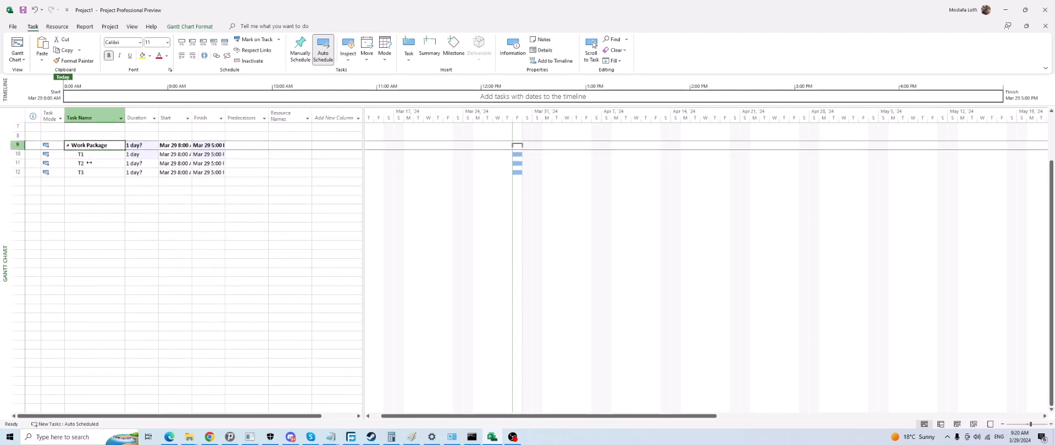
{"action": "left_click", "coordinate": [96, 182]}
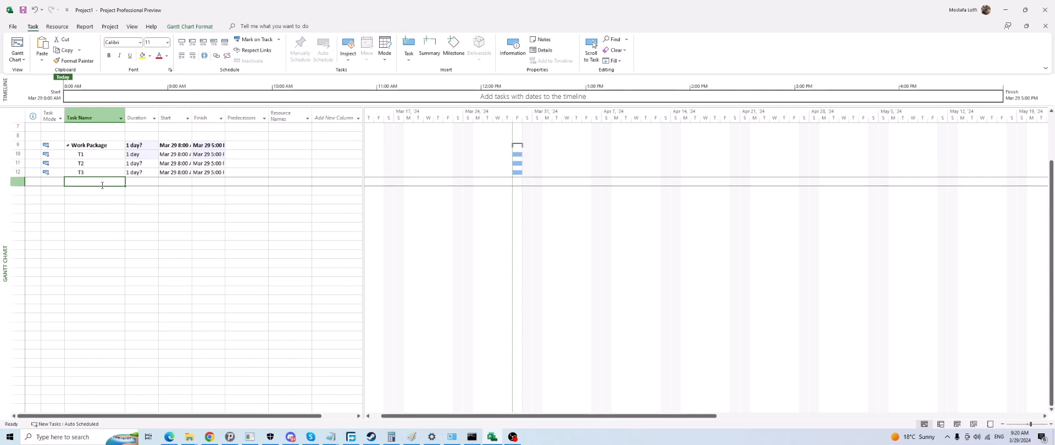
{"action": "left_click", "coordinate": [105, 209]}
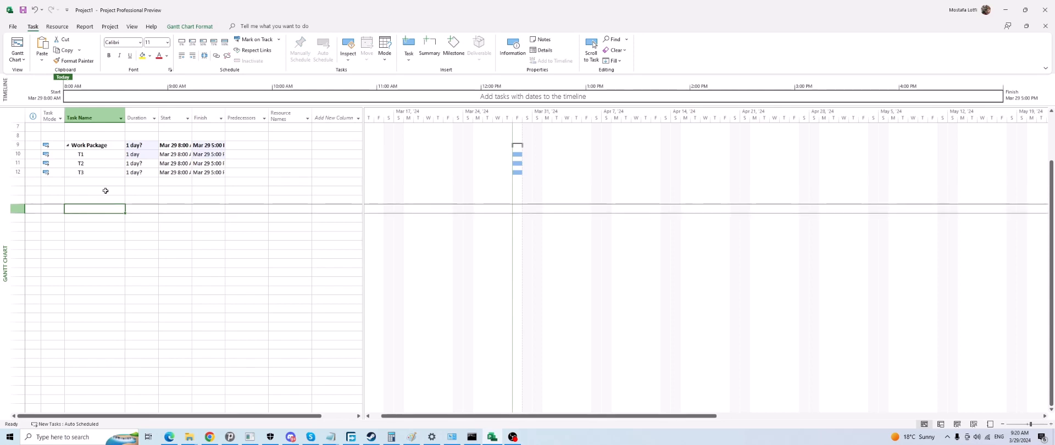
Start a recurring task in the second blank row below T3, named "Meeting" with a duration of 2hrs.
{"action": "left_click", "coordinate": [102, 190]}
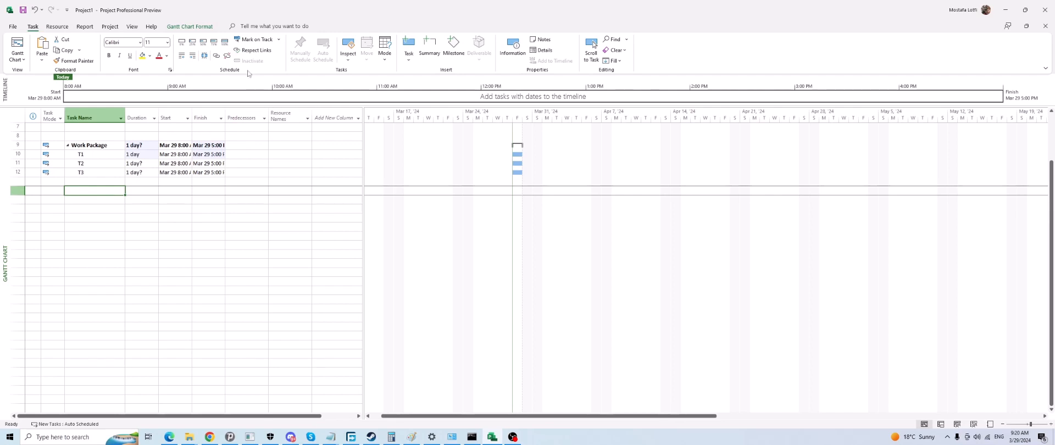
{"action": "left_click", "coordinate": [409, 61]}
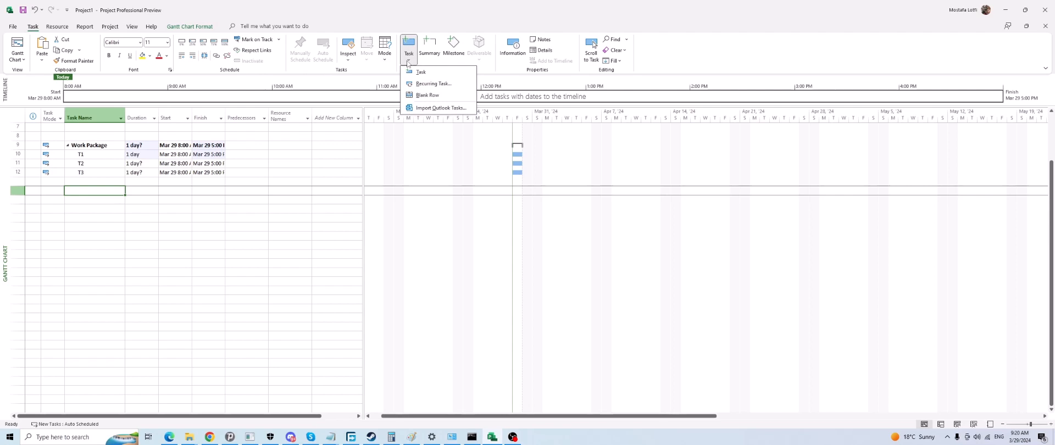
{"action": "left_click", "coordinate": [432, 84]}
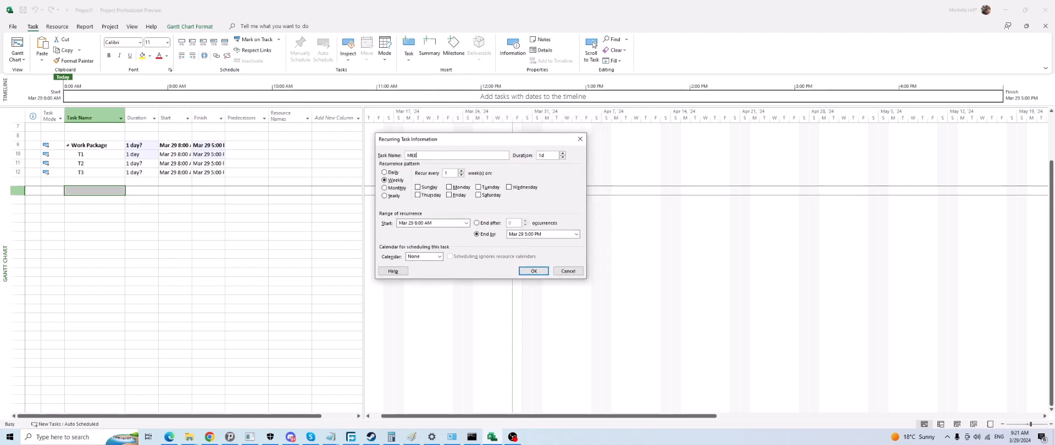
{"action": "key", "text": "BackSpace"}
{"action": "key", "text": "BackSpace"}
{"action": "key", "text": "BackSpace"}
{"action": "key", "text": "Tab"}
Make the Meeting task recur daily on every workday, ending after 20 occurrences, and insert it.
{"action": "left_click", "coordinate": [384, 173]}
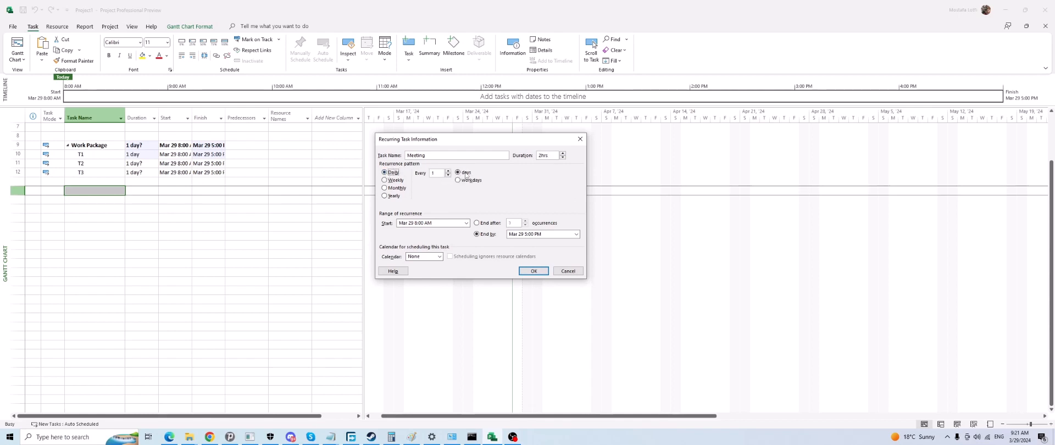
{"action": "left_click", "coordinate": [465, 180]}
{"action": "left_click", "coordinate": [477, 223]}
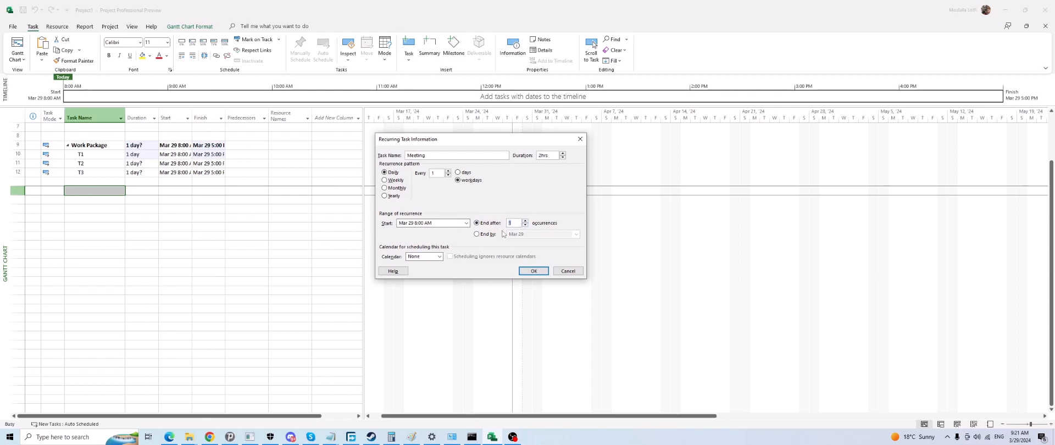
{"action": "type", "text": "20"}
{"action": "left_click", "coordinate": [531, 271]}
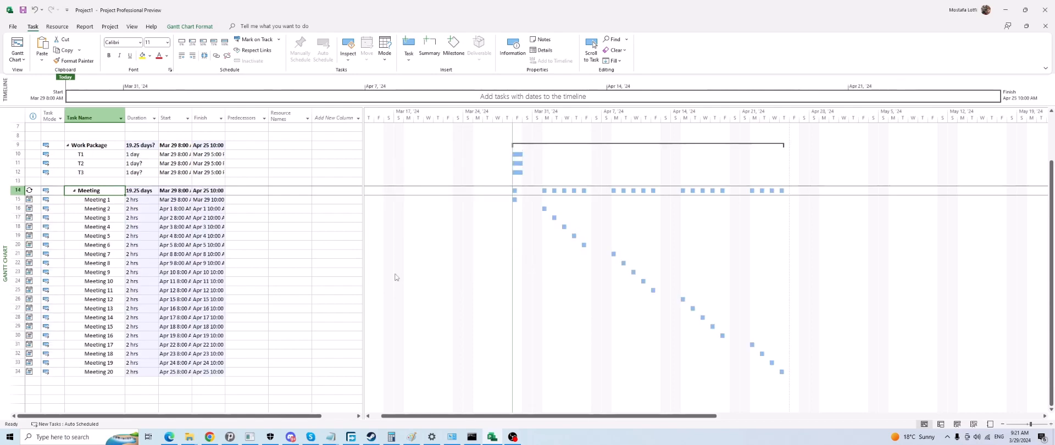
Examine the recurring Meeting task, its individual occurrences and the constraint indicator on Meeting 1.
{"action": "left_click", "coordinate": [289, 253]}
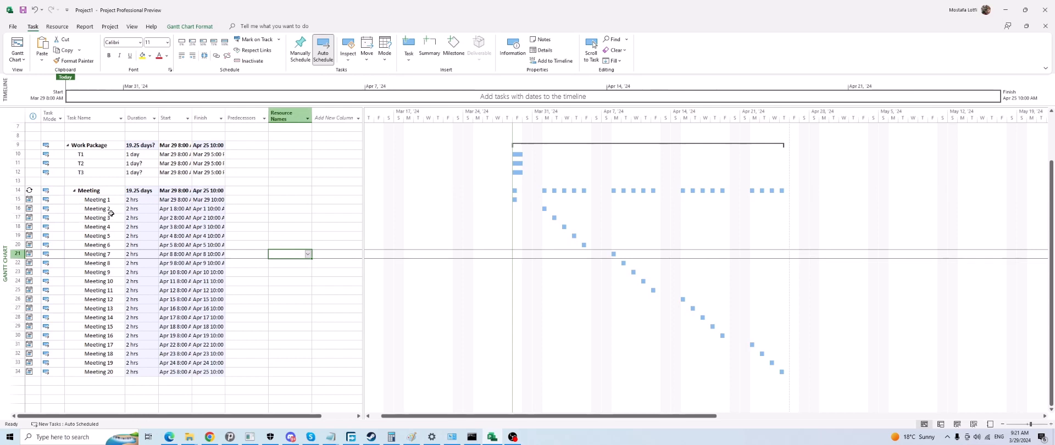
{"action": "left_click", "coordinate": [88, 191]}
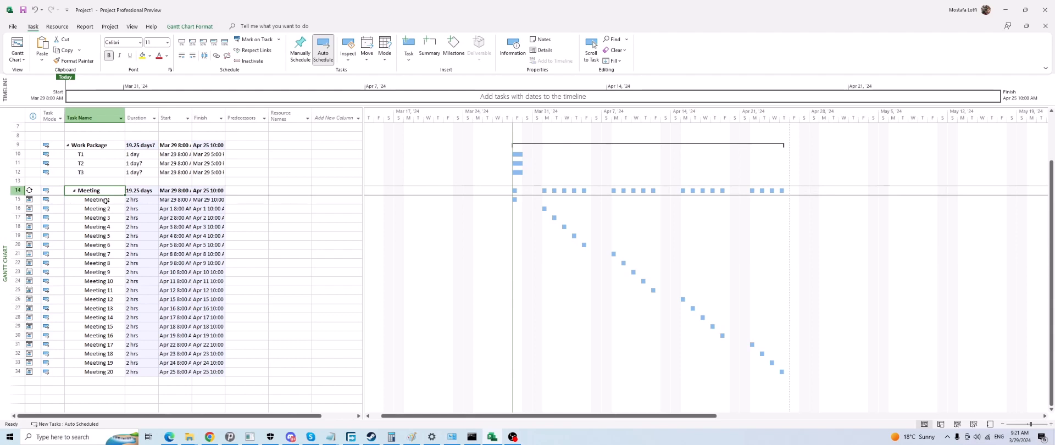
{"action": "left_click_drag", "start_coordinate": [106, 200], "coordinate": [106, 370]}
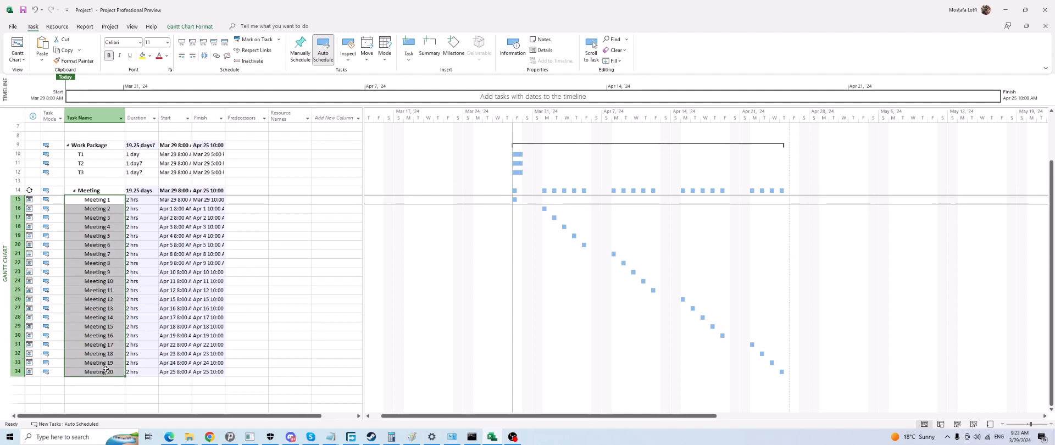
{"action": "left_click", "coordinate": [137, 201]}
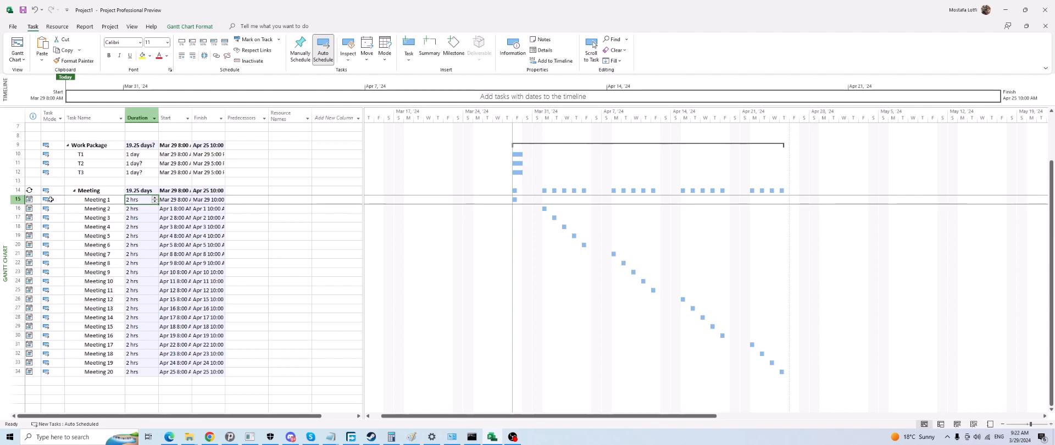
{"action": "left_click", "coordinate": [30, 200]}
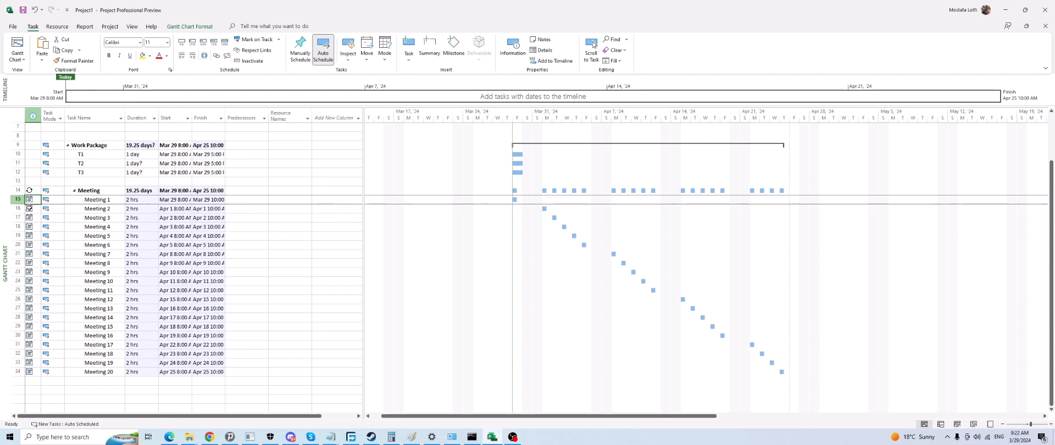
{"action": "mouse_move", "coordinate": [29, 200]}
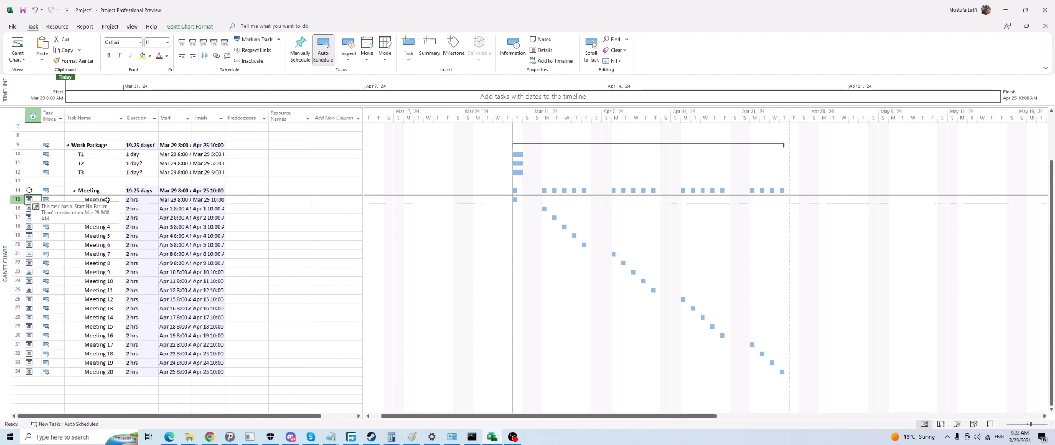
{"action": "left_click", "coordinate": [186, 218]}
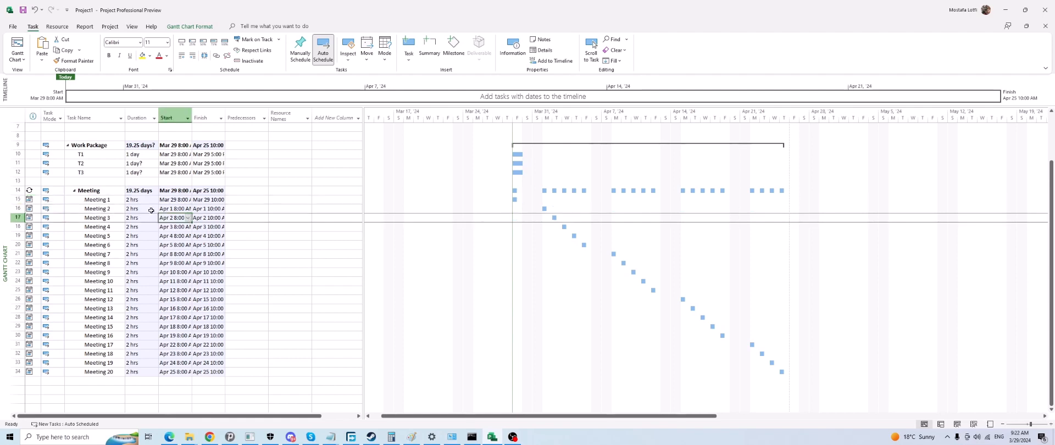
{"action": "left_click", "coordinate": [121, 206]}
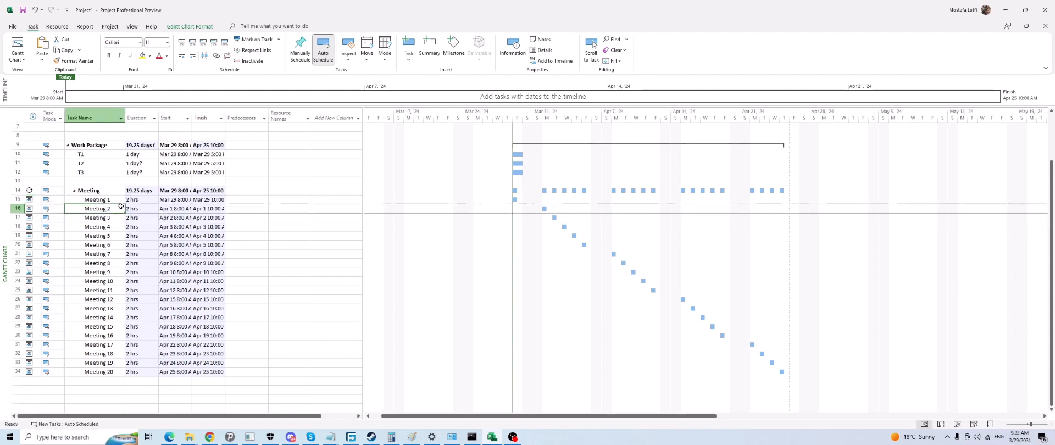
Check the recurring Meeting summary with its occurrences collapsed and expanded, along with the available task insertion options.
{"action": "left_click", "coordinate": [74, 191]}
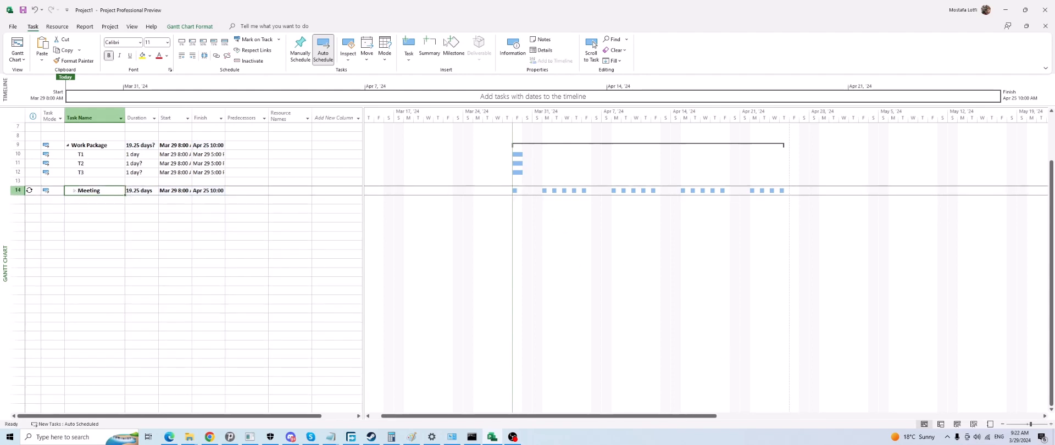
{"action": "left_click", "coordinate": [409, 60]}
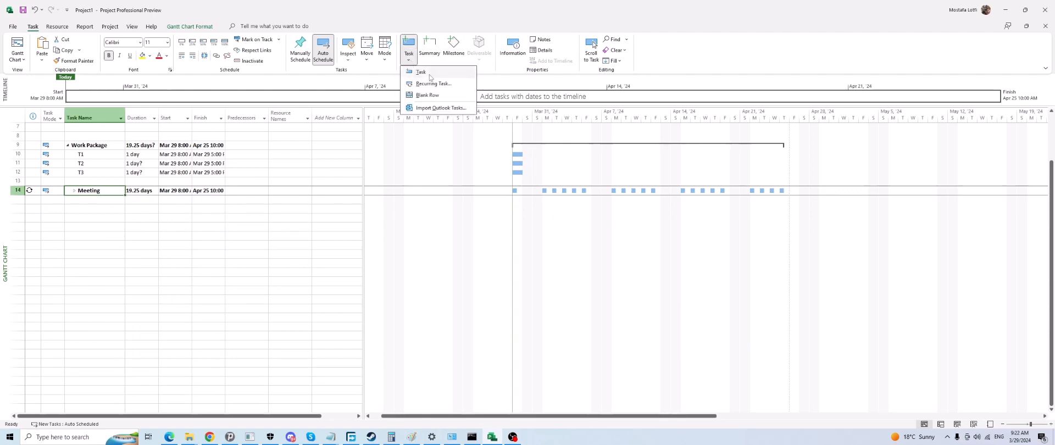
{"action": "left_click", "coordinate": [162, 191]}
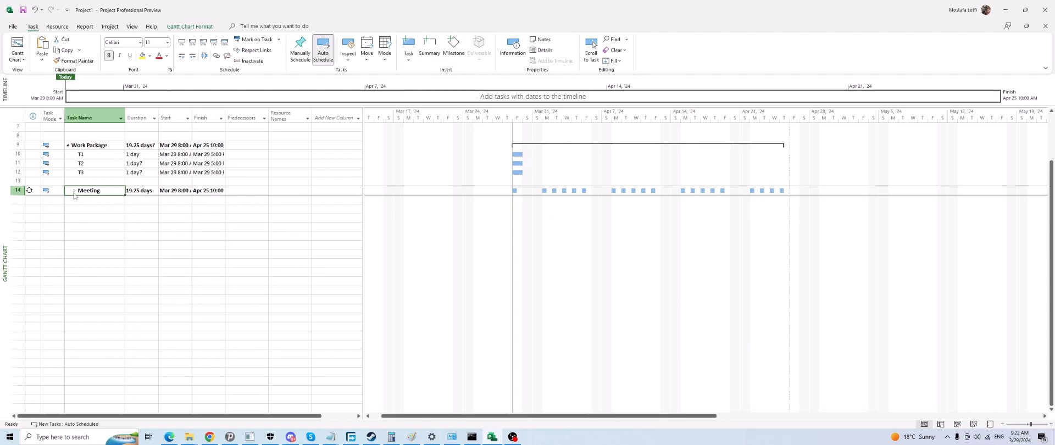
{"action": "left_click", "coordinate": [74, 191]}
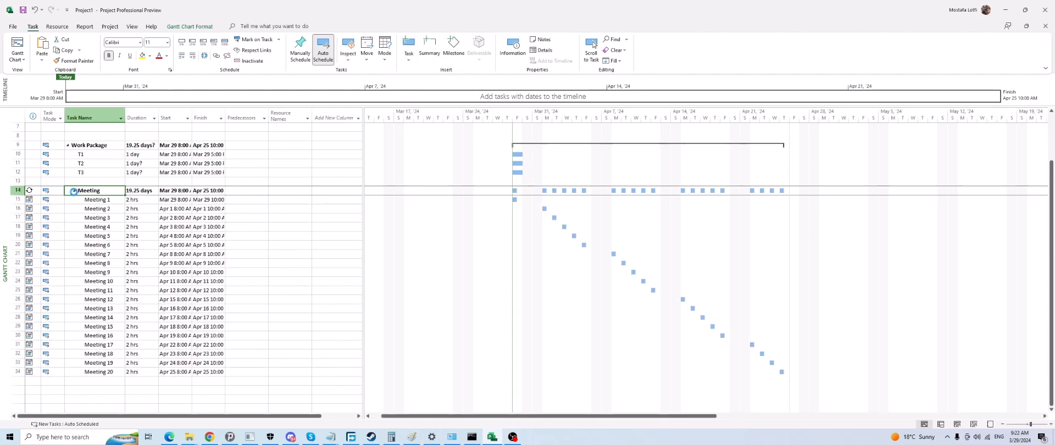
{"action": "left_click", "coordinate": [75, 190]}
{"action": "scroll", "coordinate": [138, 217], "scroll_direction": "up", "scroll_amount": 2}
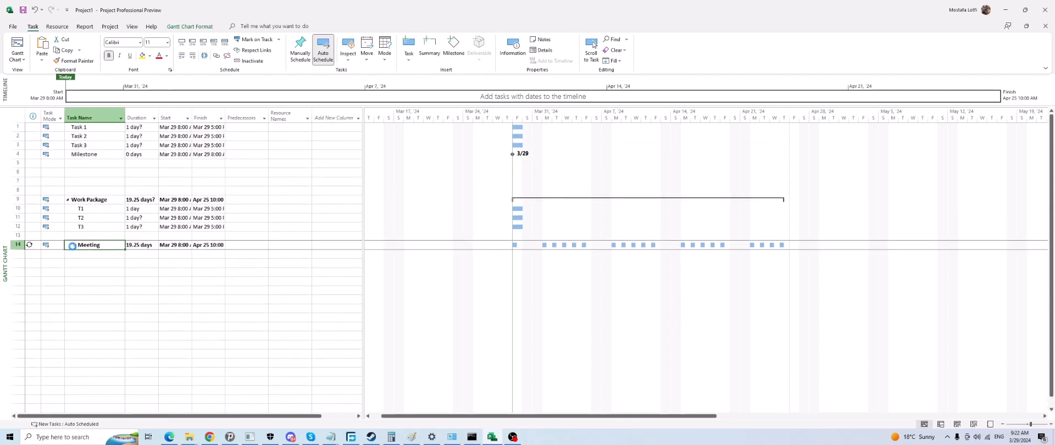
Collapse the Meeting occurrences and outdent the Meeting task out of the Work Package.
{"action": "left_click", "coordinate": [74, 246]}
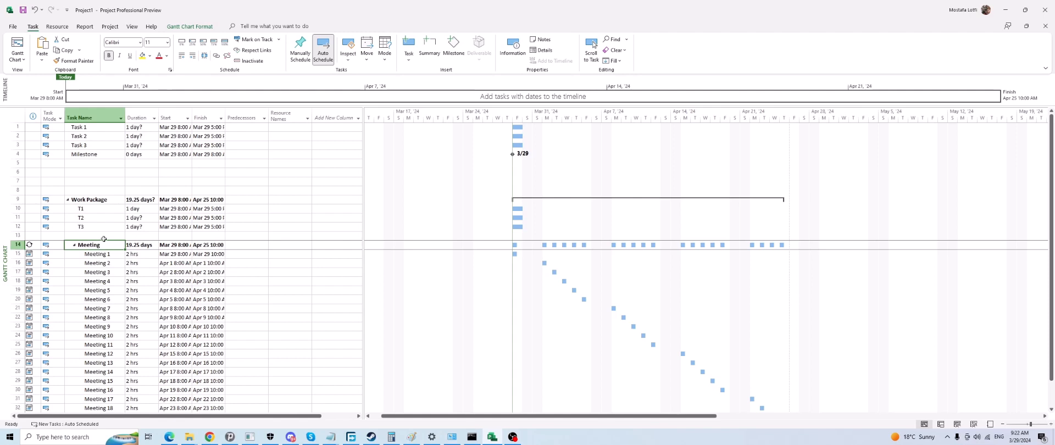
{"action": "left_click", "coordinate": [74, 244]}
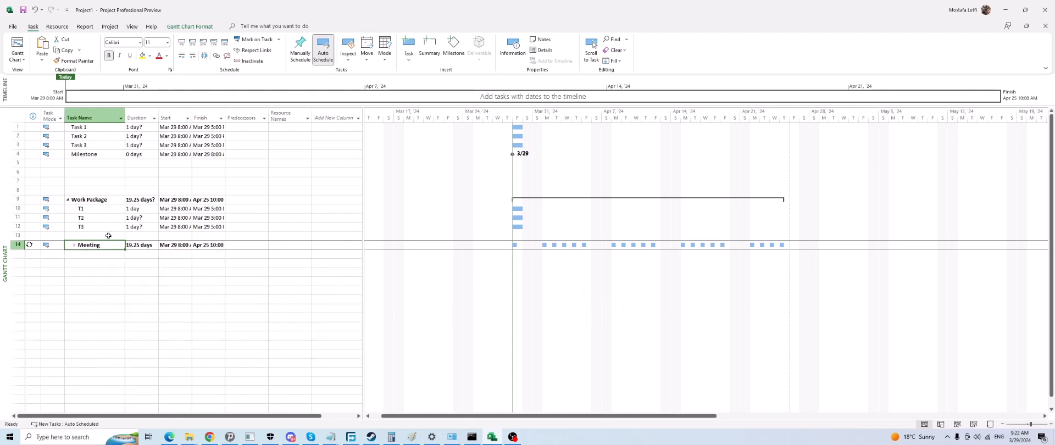
{"action": "key", "text": "alt+shift+Left"}
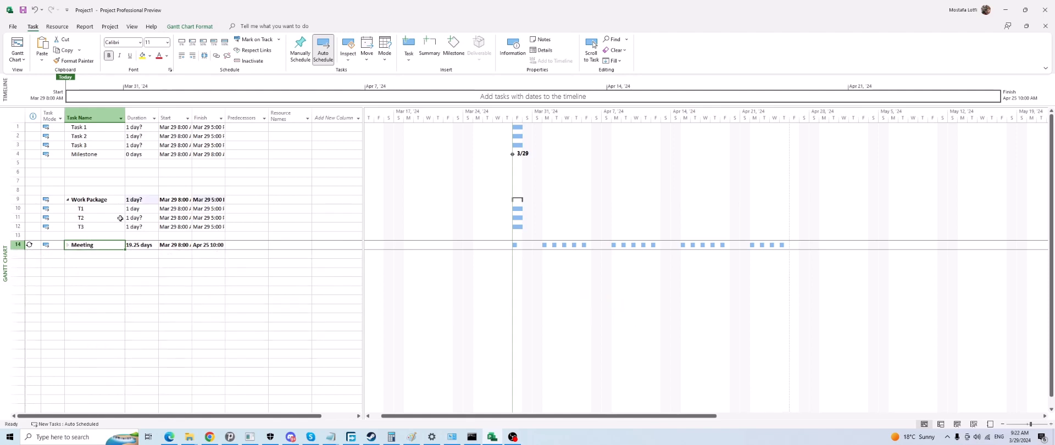
Review the Milestone, the Work Package with subtasks T1 to T3, and the recurring Meeting task.
{"action": "left_click", "coordinate": [81, 178]}
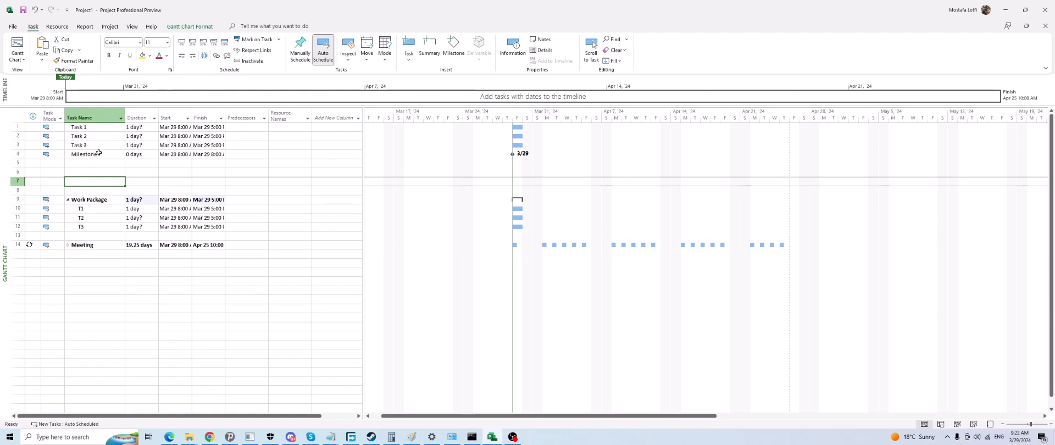
{"action": "left_click", "coordinate": [102, 154]}
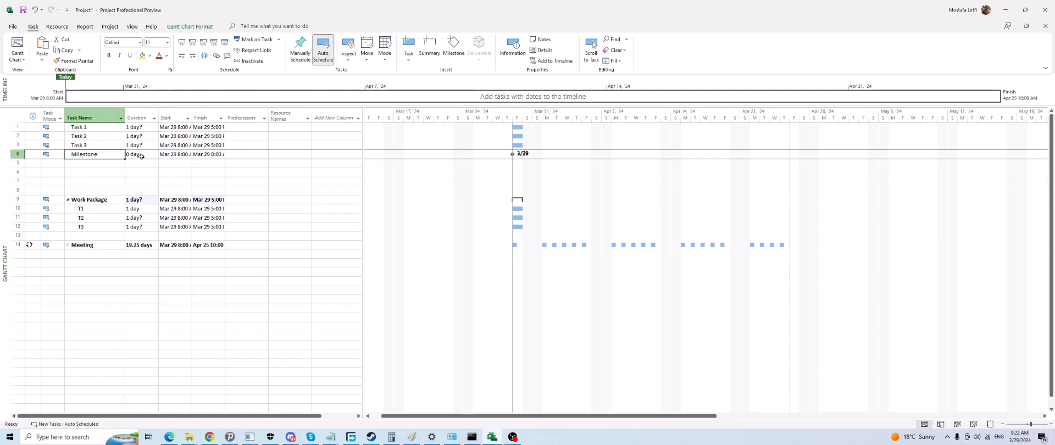
{"action": "left_click", "coordinate": [96, 199]}
{"action": "left_click", "coordinate": [79, 217]}
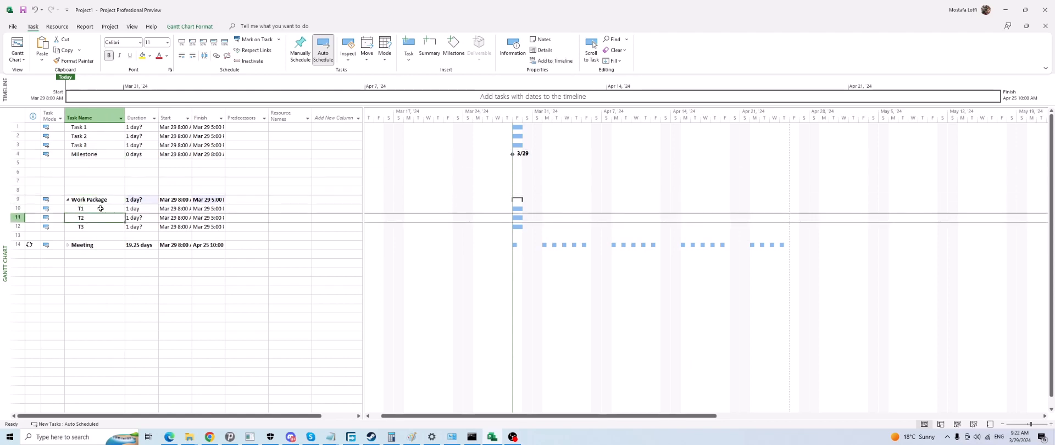
{"action": "left_click_drag", "start_coordinate": [100, 209], "coordinate": [99, 225]}
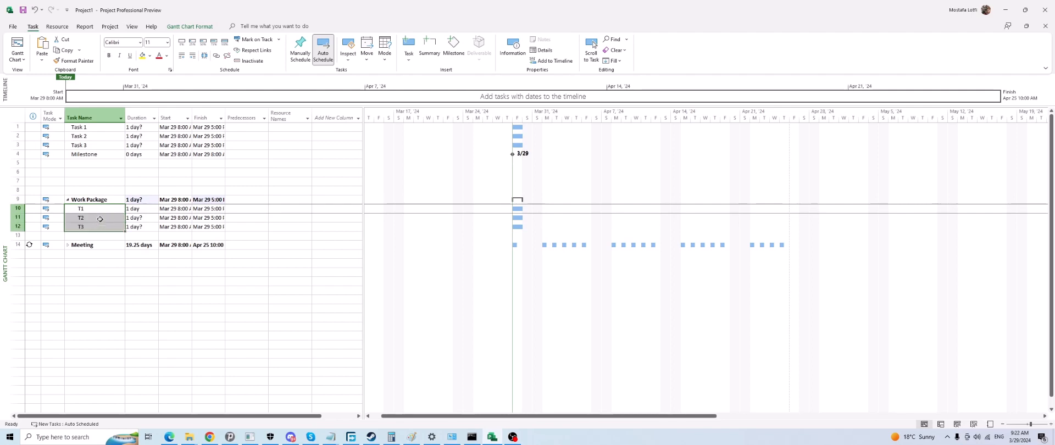
{"action": "left_click", "coordinate": [93, 247]}
{"action": "left_click", "coordinate": [68, 245]}
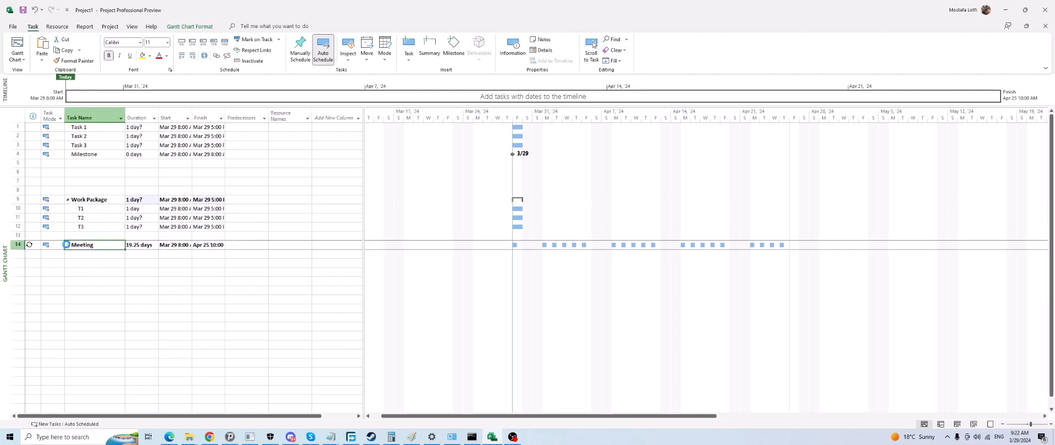
{"action": "left_click", "coordinate": [67, 245]}
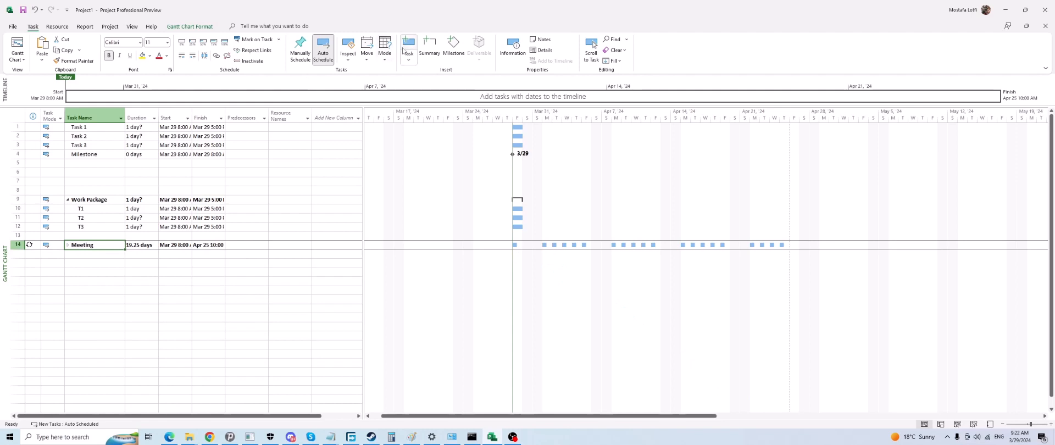
{"action": "left_click", "coordinate": [109, 181]}
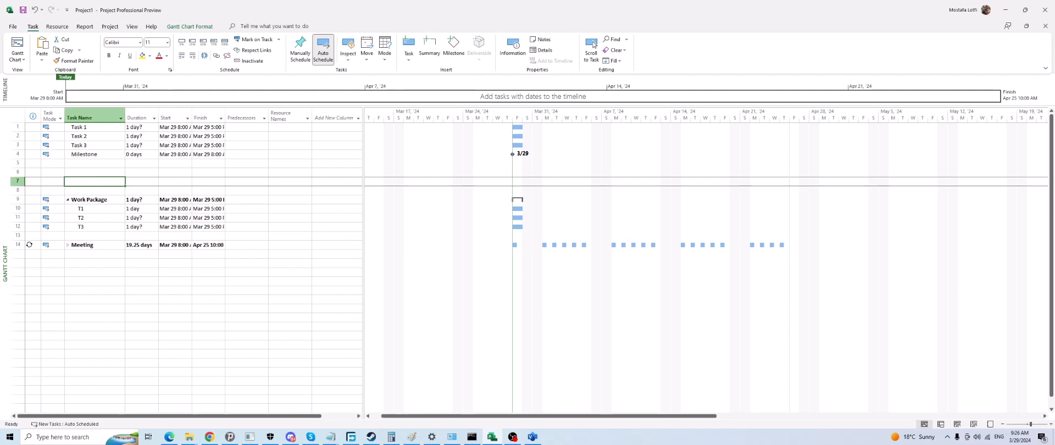
Delete all rows from Task 1 through the Meeting task to empty the schedule.
{"action": "left_click_drag", "start_coordinate": [17, 127], "coordinate": [17, 245]}
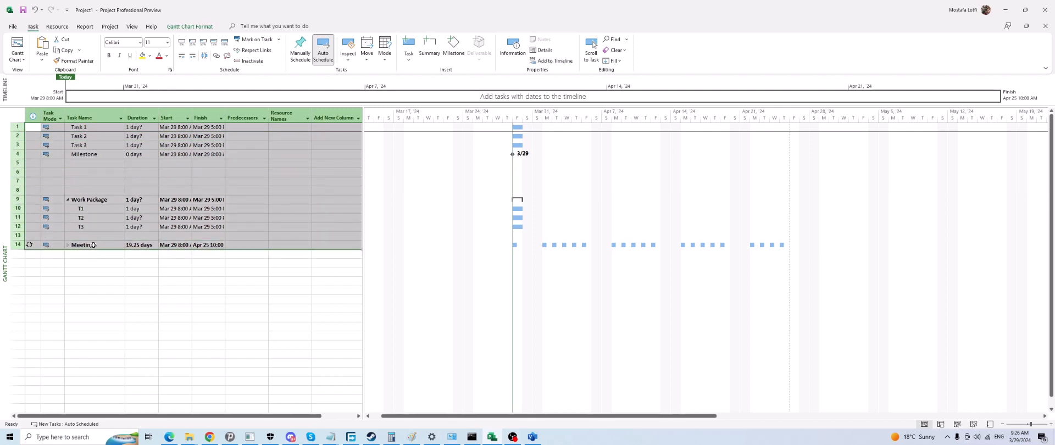
{"action": "key", "text": "Delete"}
{"action": "left_click", "coordinate": [490, 239]}
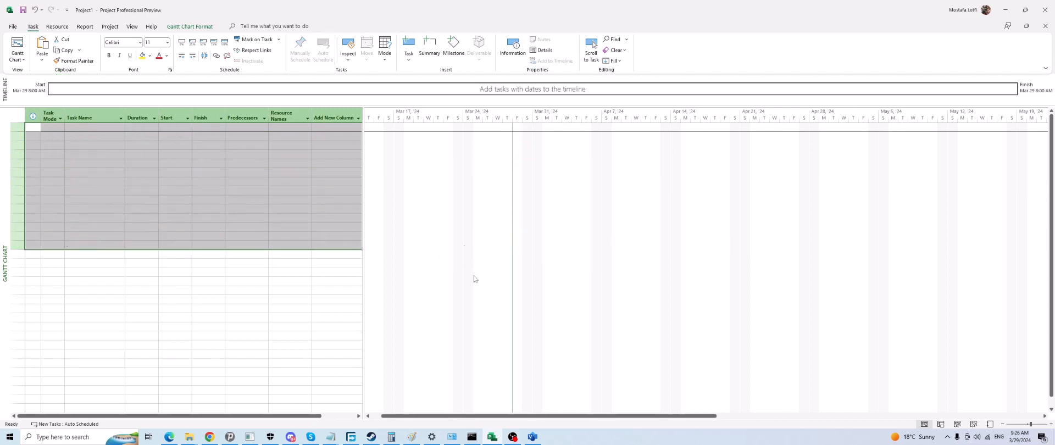
Switch to the Visio drawing and delete the existing rectangle from the page.
{"action": "left_click", "coordinate": [534, 440]}
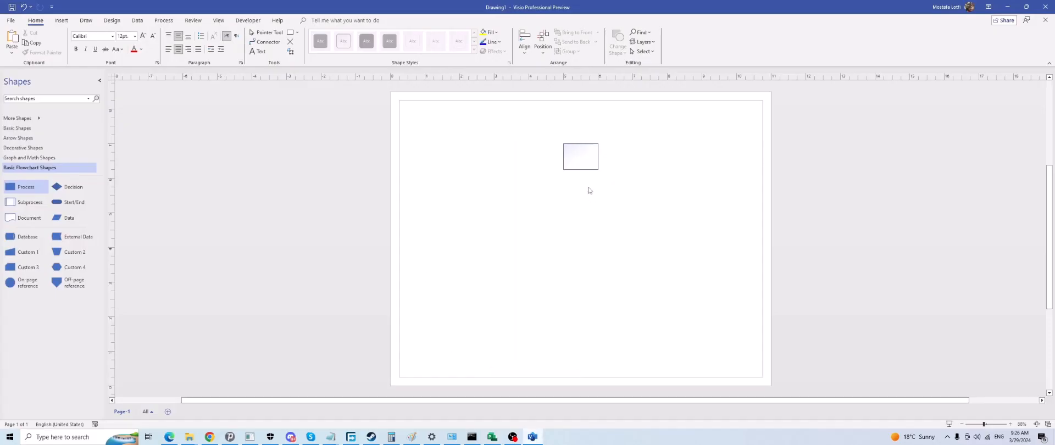
{"action": "left_click", "coordinate": [592, 168]}
{"action": "key", "text": "Delete"}
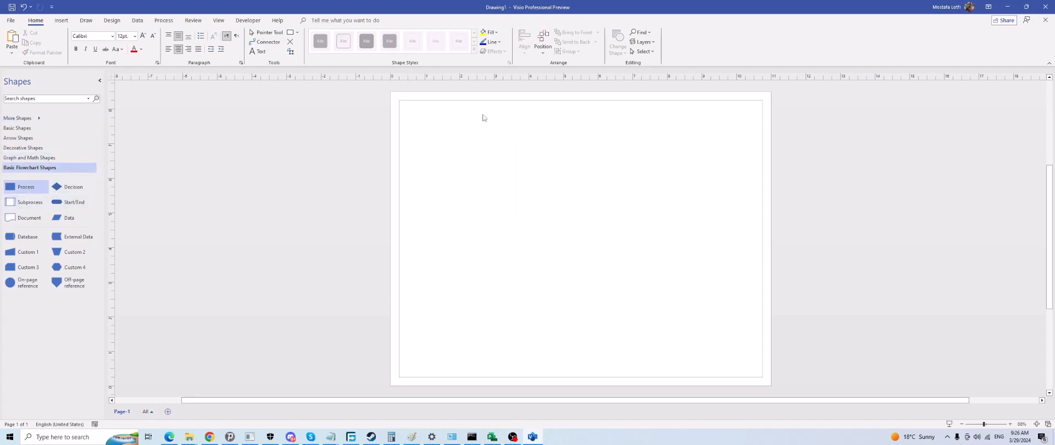
Add the two-line title text "Work break down structure" and "(WBS)" near the upper middle of the page.
{"action": "left_click", "coordinate": [257, 52]}
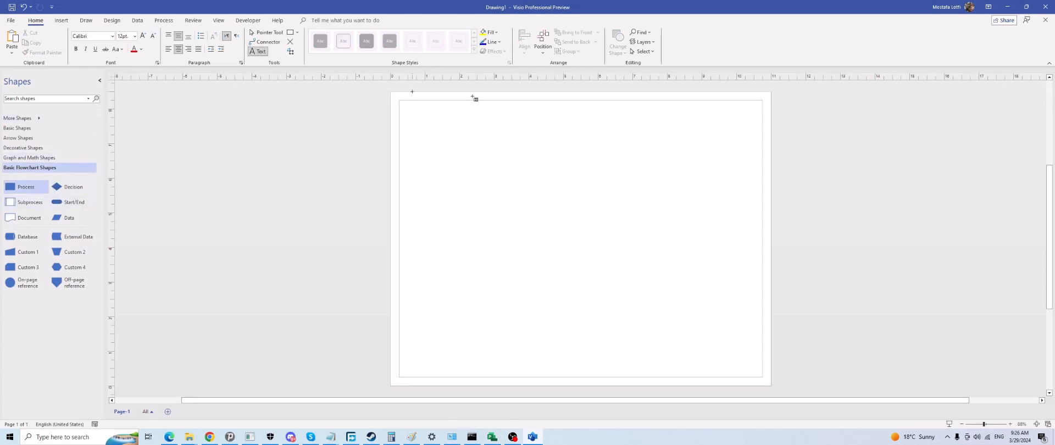
{"action": "left_click", "coordinate": [548, 119]}
{"action": "type", "text": "Work "}
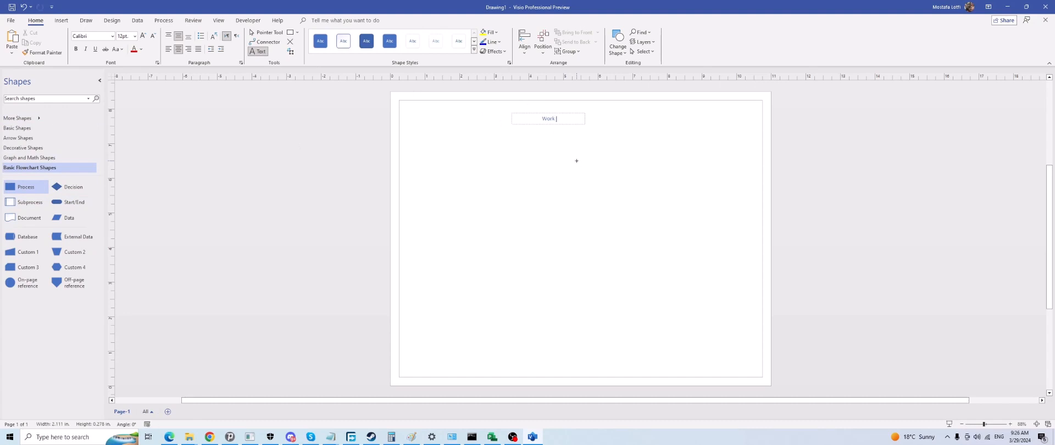
{"action": "type", "text": "break down structure"}
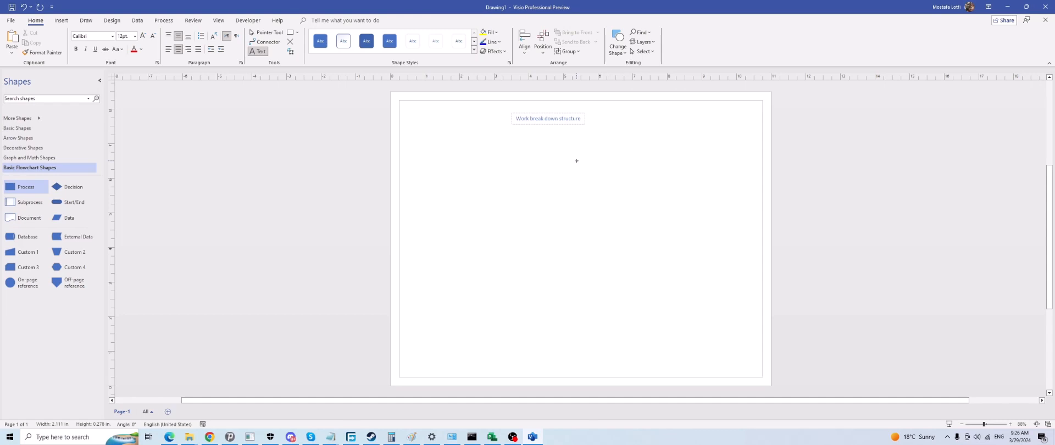
{"action": "key", "text": "Return"}
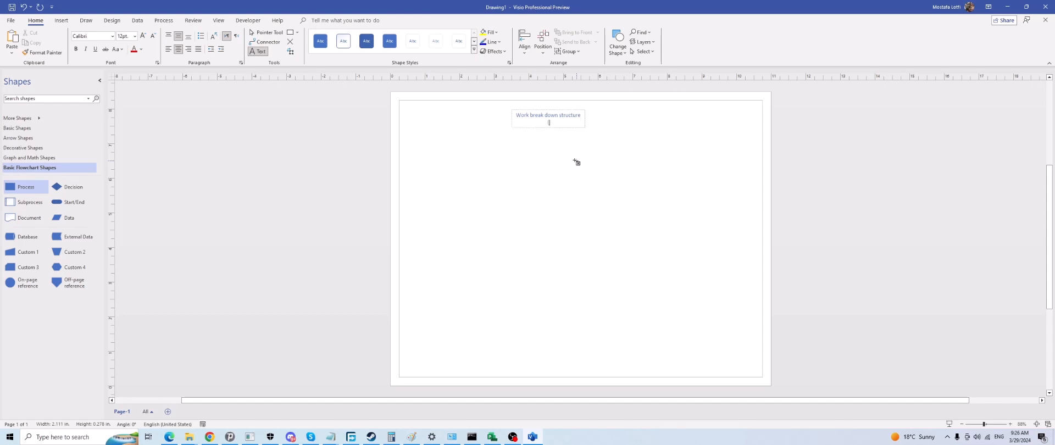
{"action": "type", "text": "(WBS"}
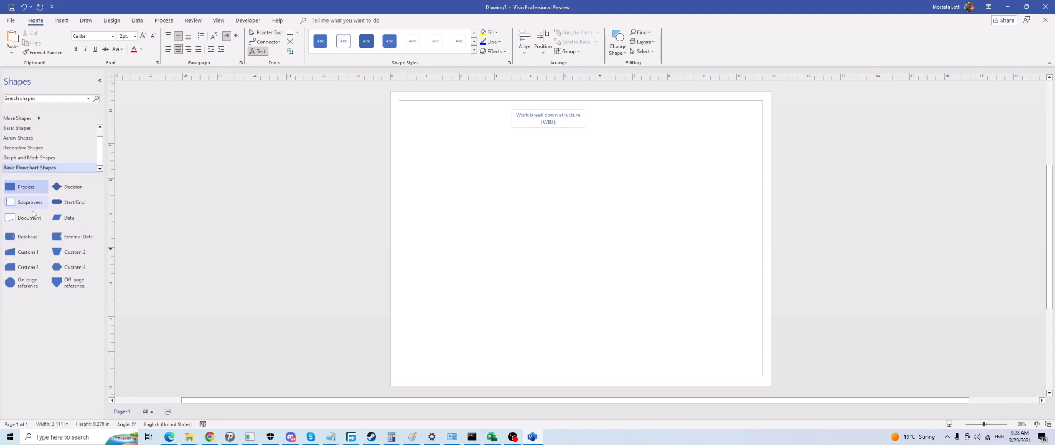
Add a 1 in. by 0.75 in. Process shape below the title, give it the white outlined style and label it "Website".
{"action": "left_click_drag", "start_coordinate": [26, 187], "coordinate": [519, 175]}
{"action": "left_click", "coordinate": [343, 41]}
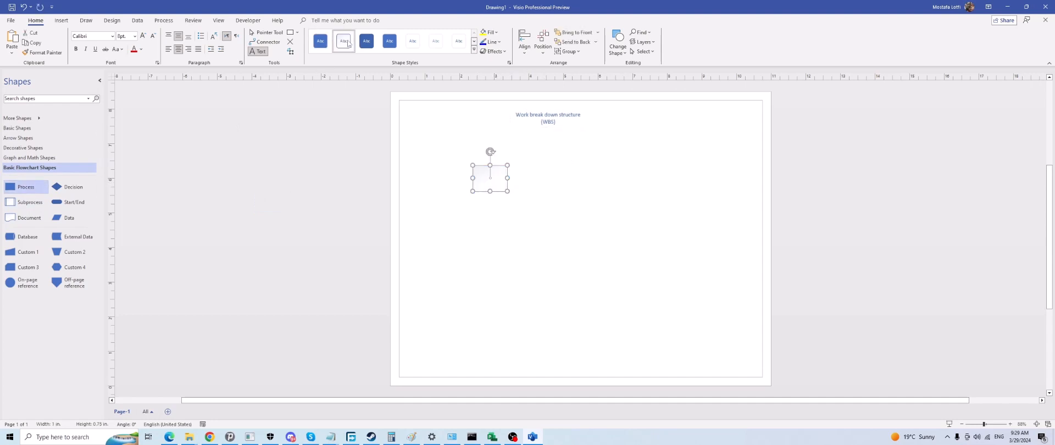
{"action": "double_click", "coordinate": [489, 179]}
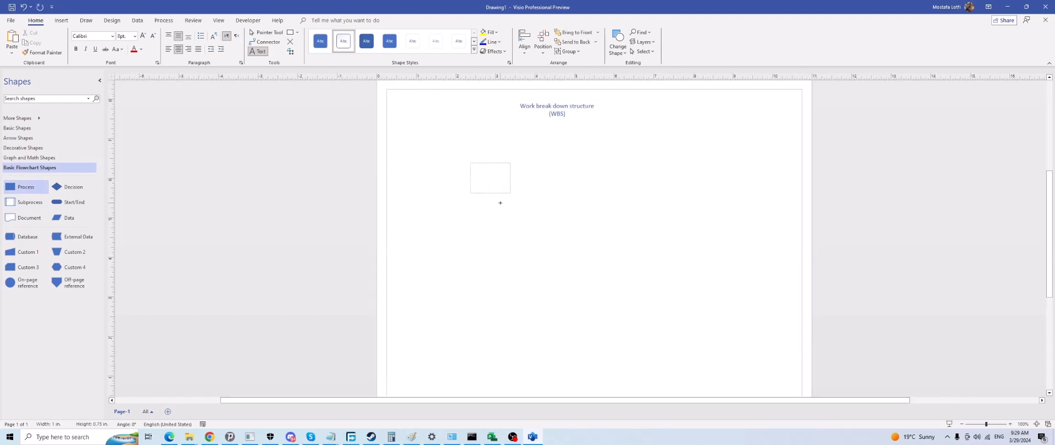
{"action": "key", "text": "BackSpace"}
{"action": "key", "text": "BackSpace"}
{"action": "left_click", "coordinate": [500, 203]}
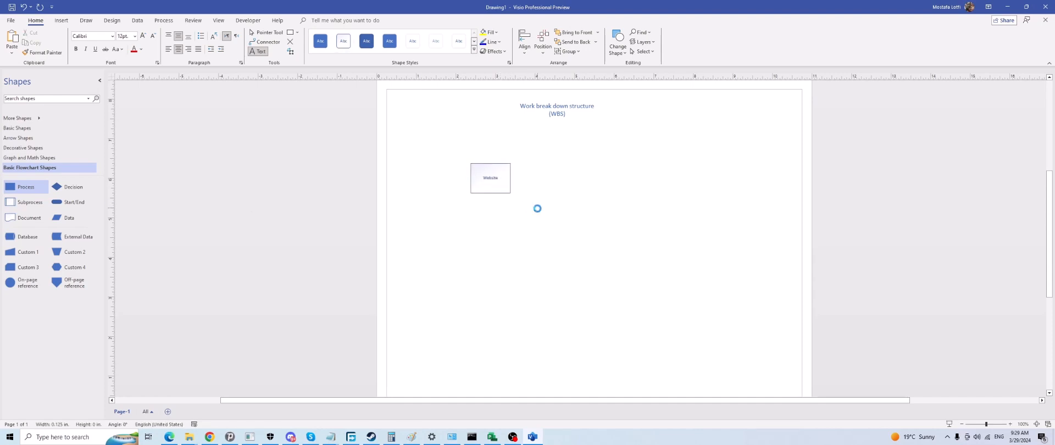
{"action": "left_click", "coordinate": [492, 169]}
{"action": "key", "text": "Escape"}
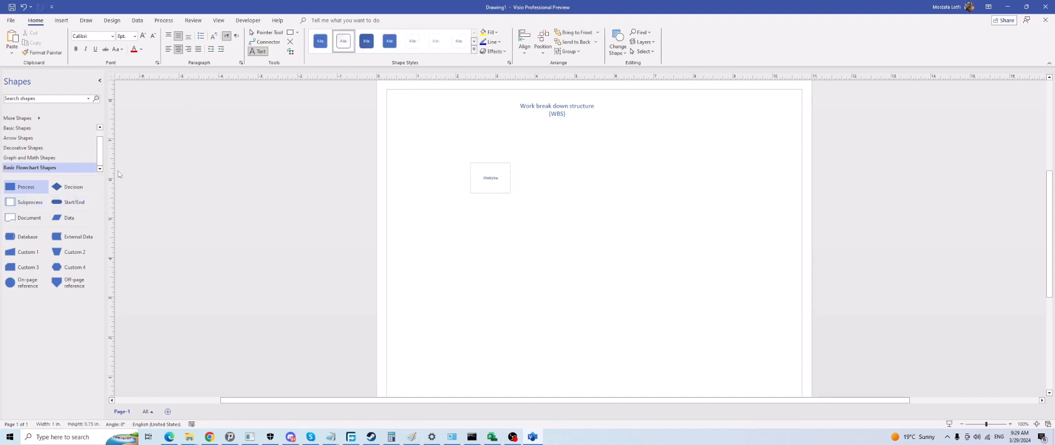
Move the Website box directly beneath the WBS title and align it with the title's centre.
{"action": "left_click", "coordinate": [267, 32]}
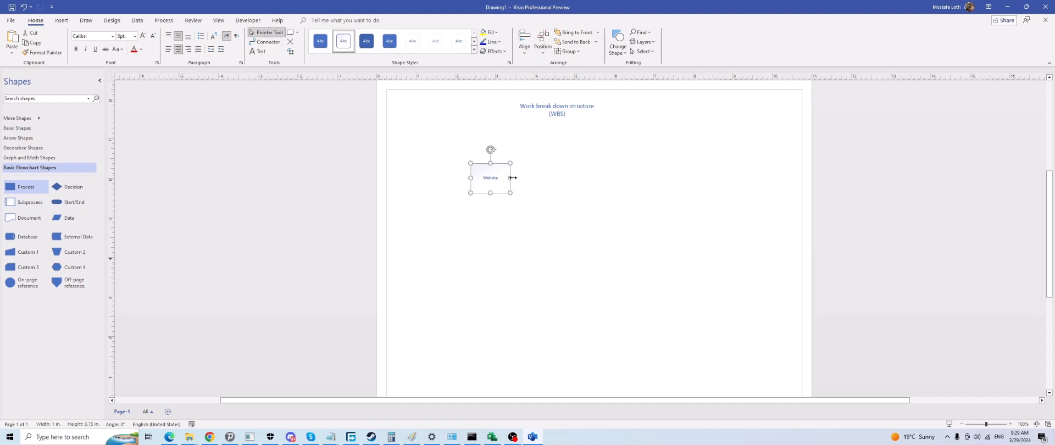
{"action": "left_click_drag", "start_coordinate": [487, 168], "coordinate": [557, 135]}
{"action": "left_click", "coordinate": [555, 222]}
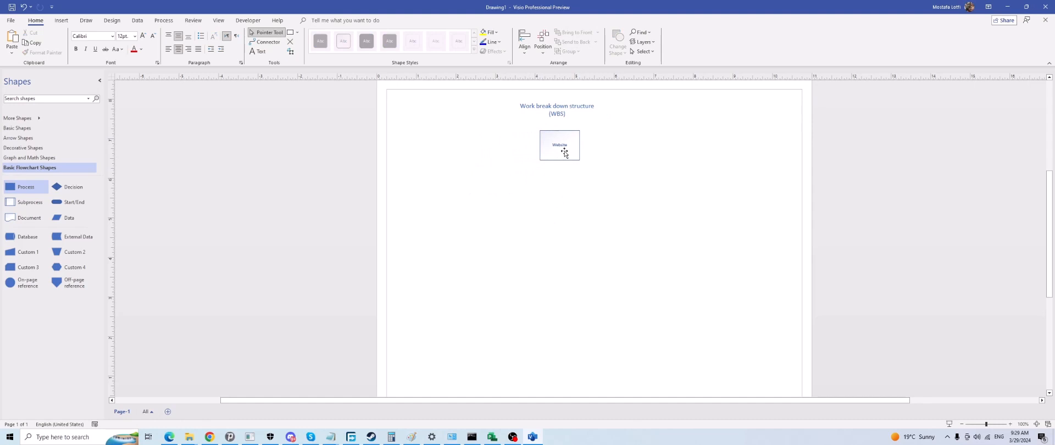
{"action": "left_click_drag", "start_coordinate": [564, 152], "coordinate": [559, 152]}
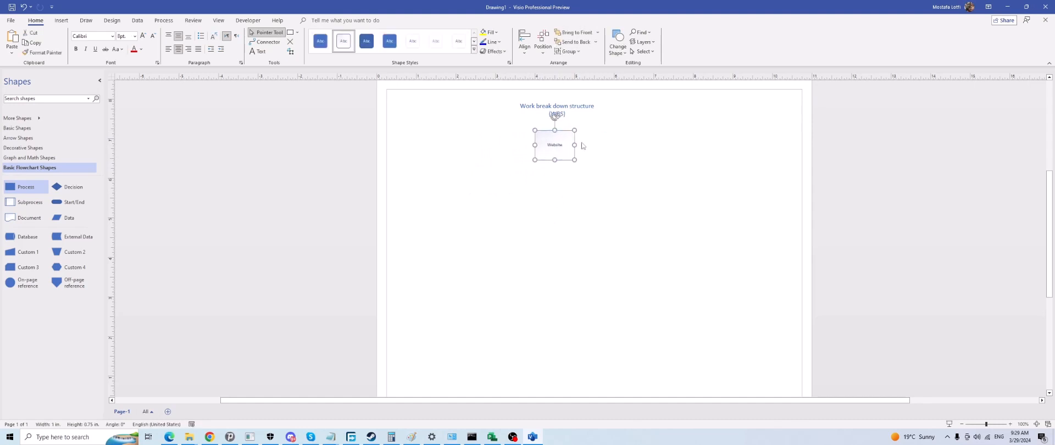
{"action": "left_click", "coordinate": [603, 158]}
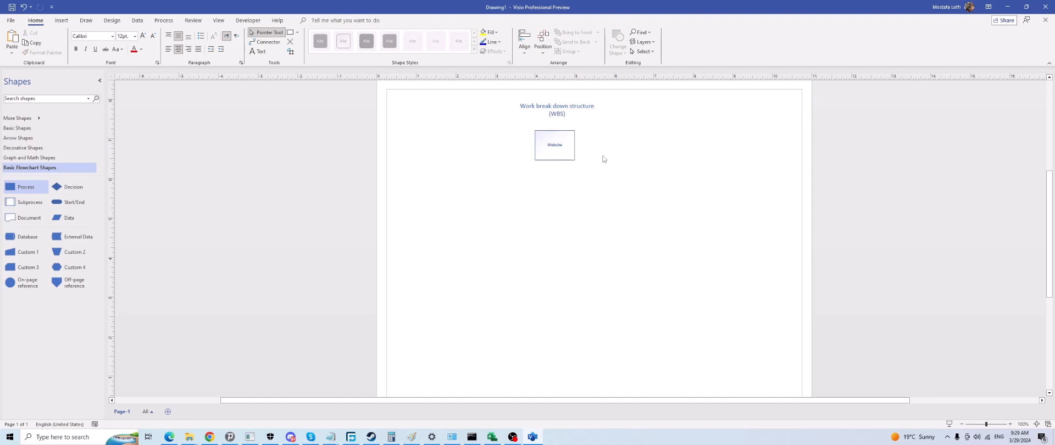
{"action": "left_click_drag", "start_coordinate": [563, 149], "coordinate": [568, 150]}
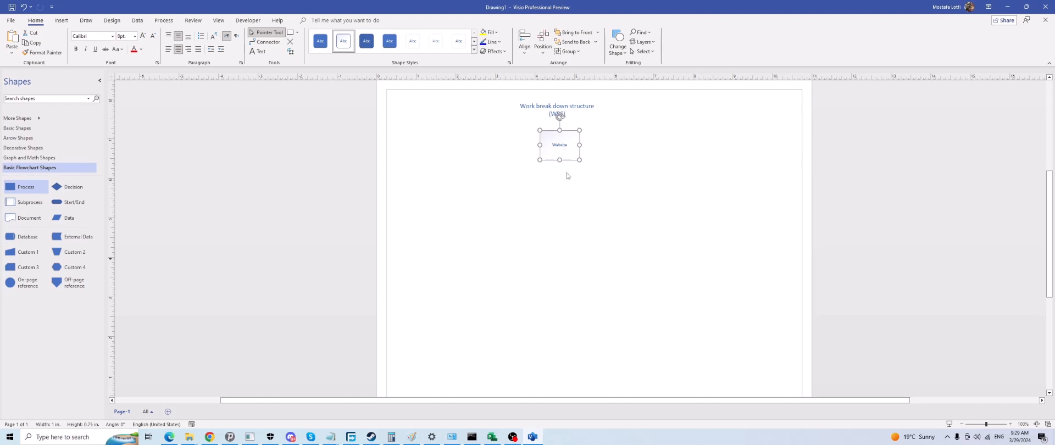
{"action": "left_click", "coordinate": [576, 225]}
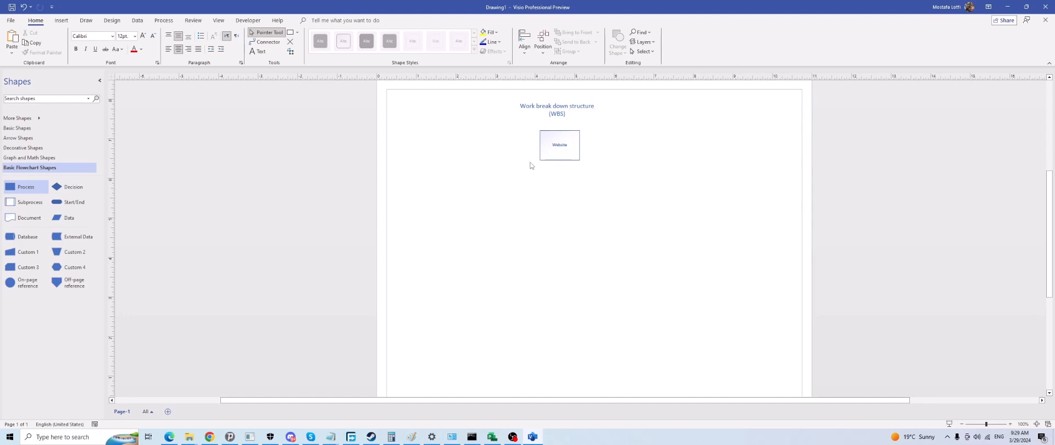
{"action": "left_click_drag", "start_coordinate": [575, 148], "coordinate": [571, 149]}
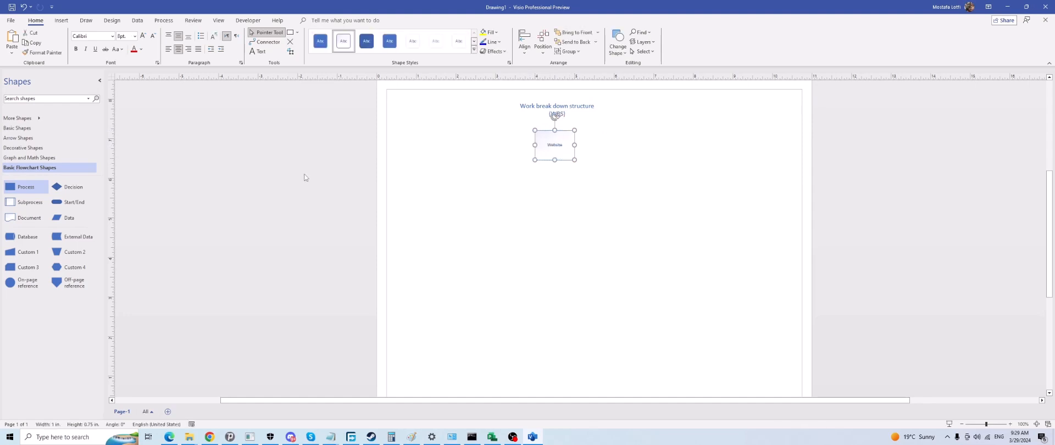
Add a Process shape below and to the left of the Website box, give it the white outlined style and label it "Front end".
{"action": "left_click_drag", "start_coordinate": [20, 189], "coordinate": [494, 188]}
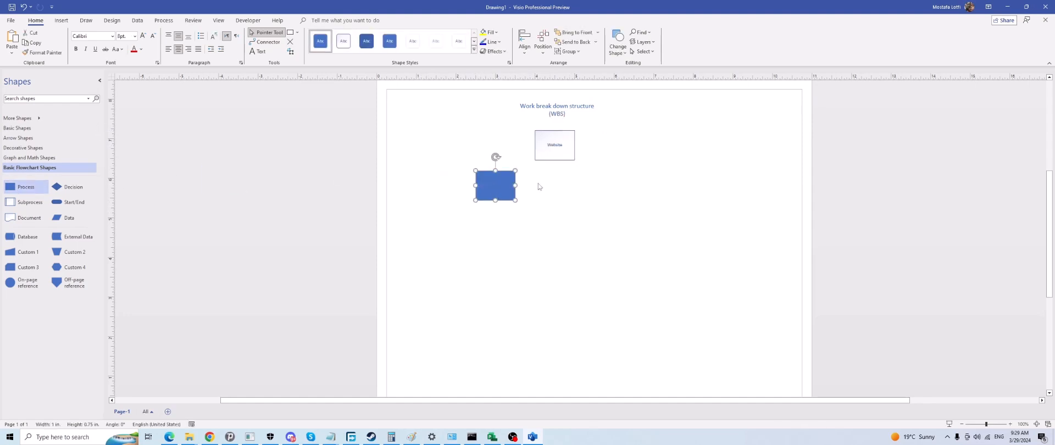
{"action": "left_click", "coordinate": [343, 42]}
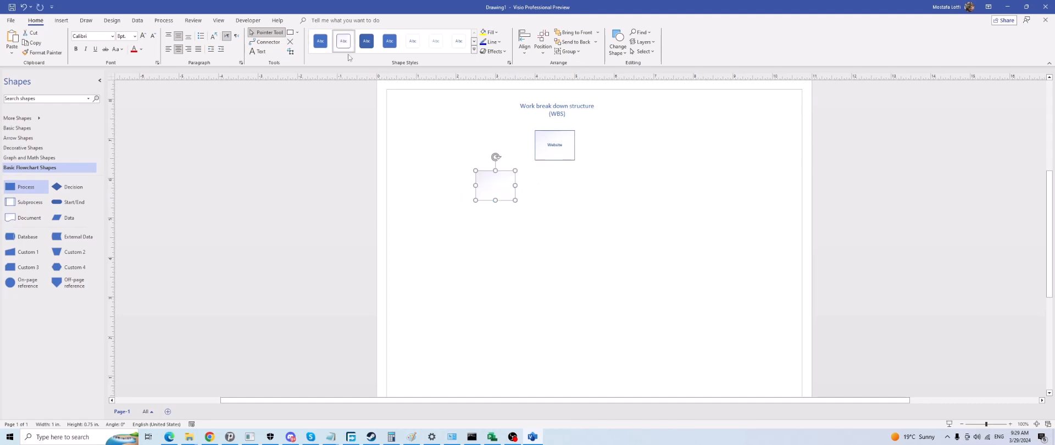
{"action": "double_click", "coordinate": [496, 189]}
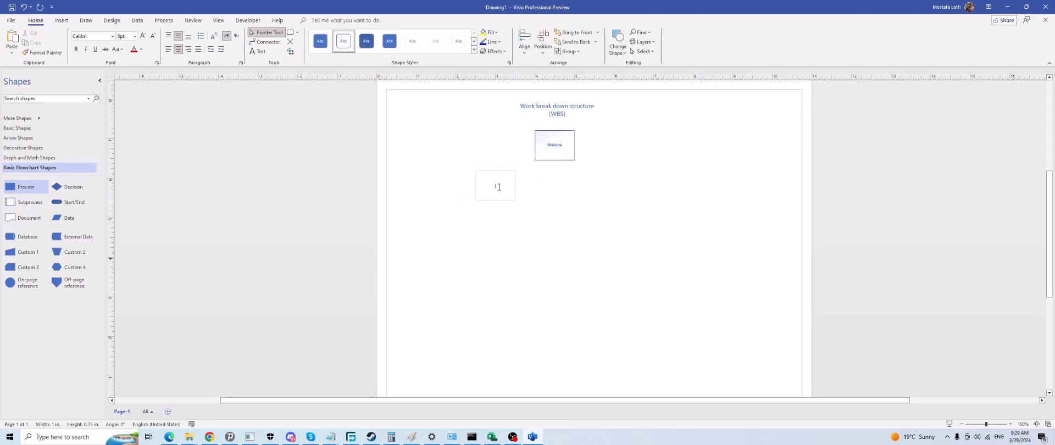
{"action": "type", "text": "Front END"}
{"action": "key", "text": "BackSpace"}
{"action": "key", "text": "BackSpace"}
{"action": "key", "text": "BackSpace"}
{"action": "type", "text": "end"}
{"action": "left_click", "coordinate": [559, 209]}
Place a copy of the Front end box level with it, below and to the right of Website, and label it "Backend".
{"action": "left_click", "coordinate": [505, 201]}
{"action": "type", "text": "v"}
{"action": "key", "text": "ctrl+z"}
{"action": "left_click", "coordinate": [513, 198]}
{"action": "key", "text": "ctrl+v"}
{"action": "left_click_drag", "start_coordinate": [514, 205], "coordinate": [614, 191]}
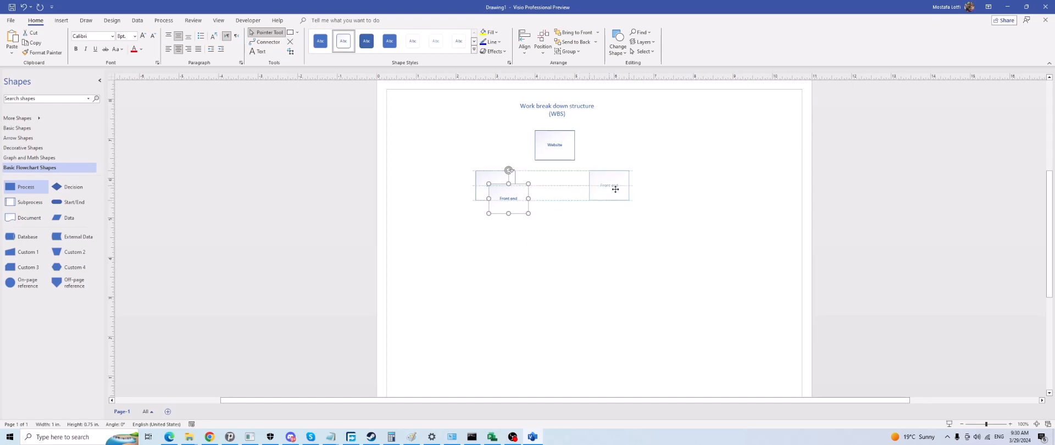
{"action": "type", "text": "Backend"}
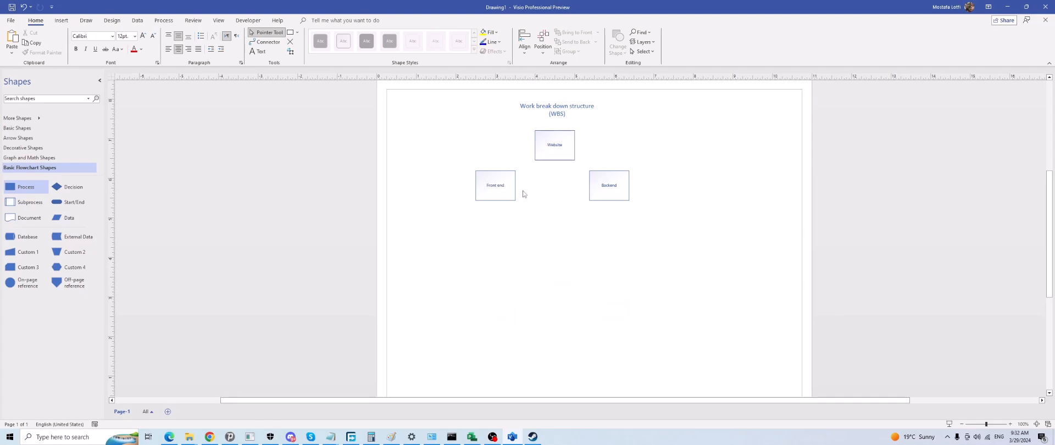
Create two copies of the Front end box in a row beneath it and label the left copy "Home page".
{"action": "left_click", "coordinate": [491, 191]}
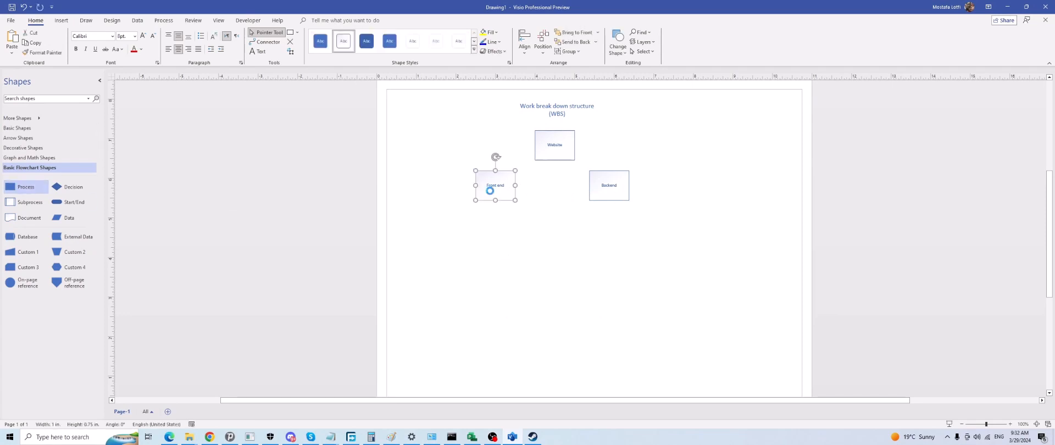
{"action": "key", "text": "ctrl+d"}
{"action": "left_click_drag", "start_coordinate": [513, 207], "coordinate": [513, 223]}
{"action": "key", "text": "ctrl+d"}
{"action": "double_click", "coordinate": [435, 229]}
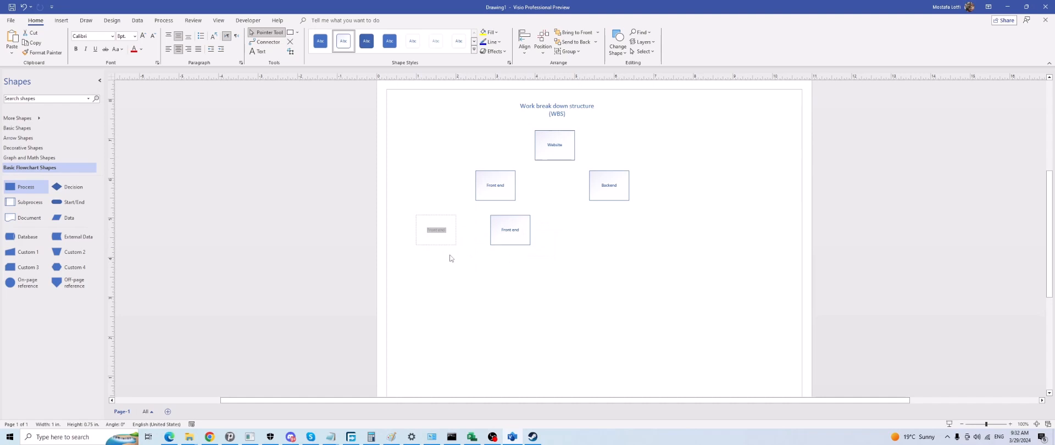
{"action": "type", "text": "Home page"}
Label the box beside Home page "Shop" and move it closer to Home page on the same row.
{"action": "double_click", "coordinate": [502, 237]}
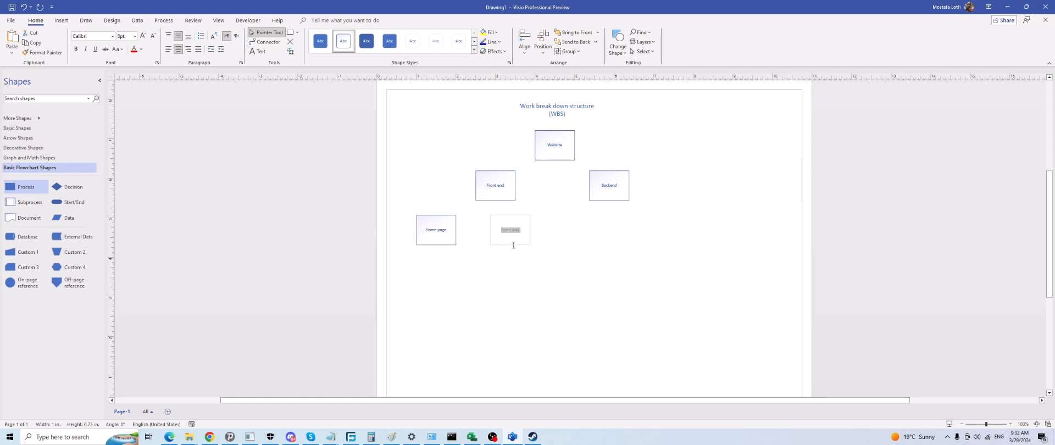
{"action": "type", "text": "Shop"}
{"action": "left_click", "coordinate": [535, 282]}
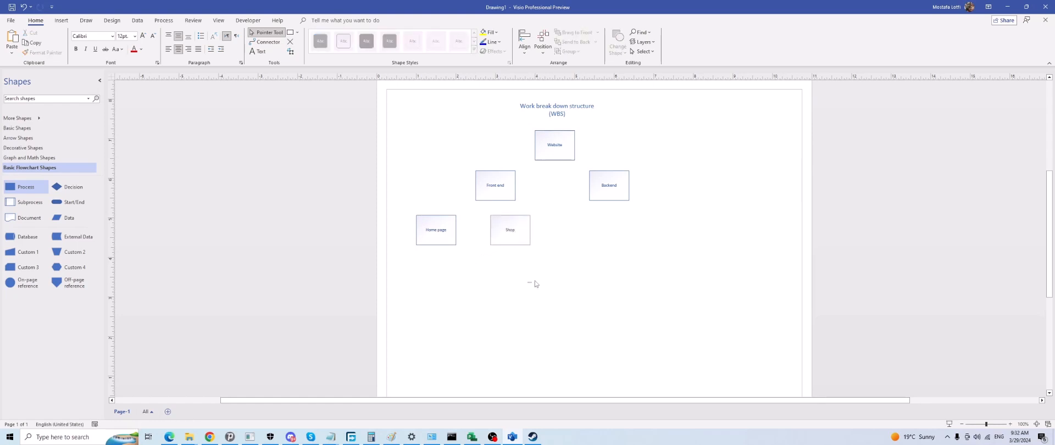
{"action": "left_click_drag", "start_coordinate": [511, 229], "coordinate": [491, 228]}
{"action": "left_click", "coordinate": [556, 248]}
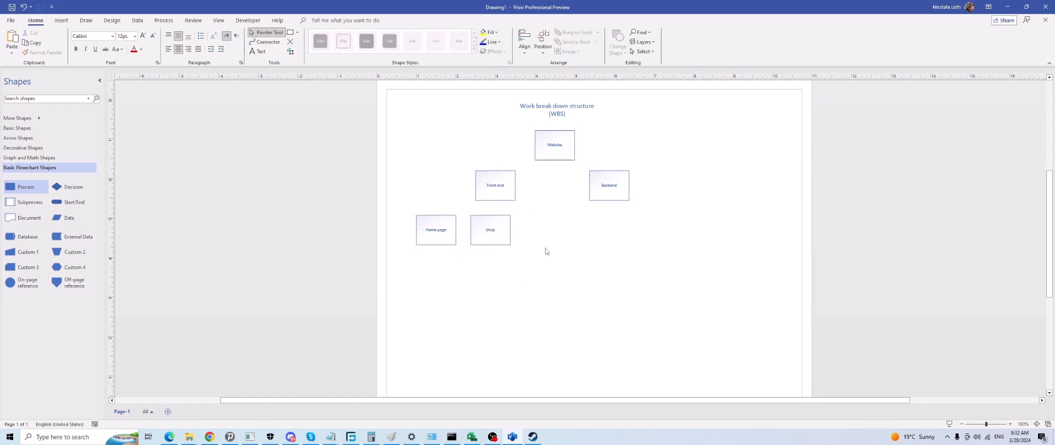
Paste another box to the right of Shop, aligned with its row, and label it "Admin panel".
{"action": "key", "text": "ctrl+v"}
{"action": "left_click_drag", "start_coordinate": [558, 250], "coordinate": [548, 236]}
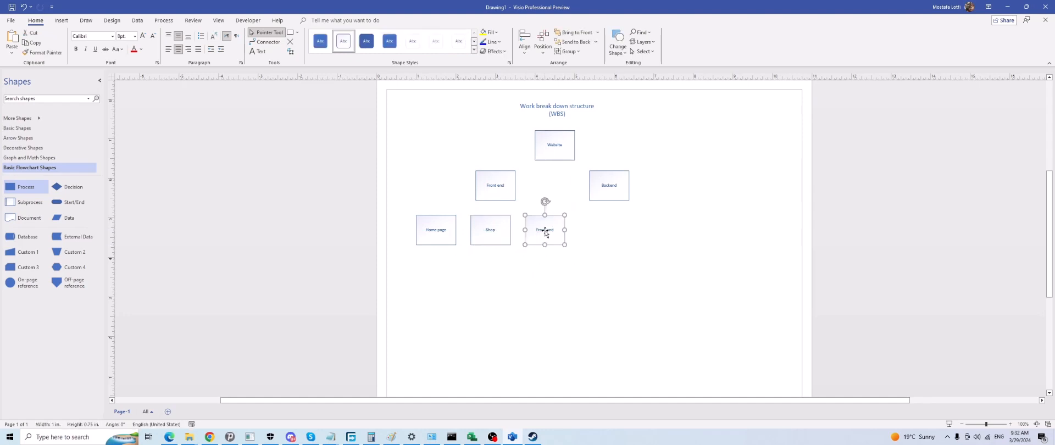
{"action": "double_click", "coordinate": [548, 236]}
{"action": "type", "text": "Admin panel"}
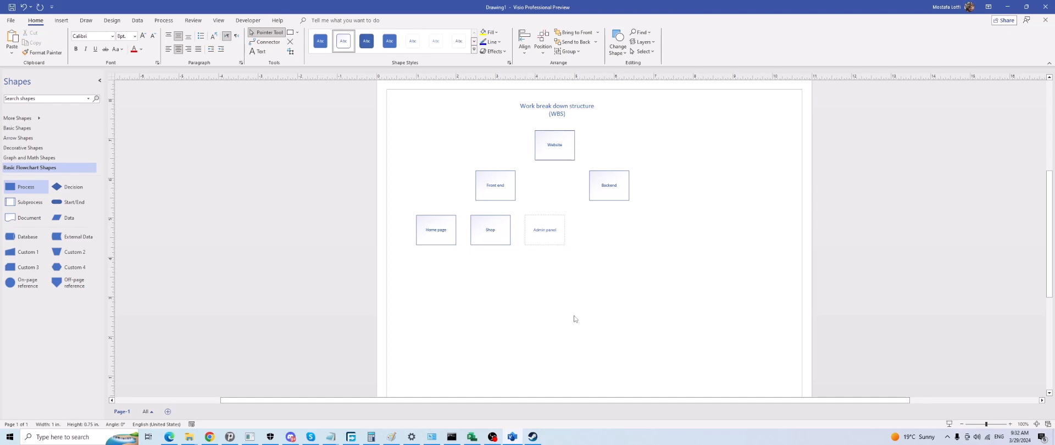
{"action": "left_click", "coordinate": [574, 317]}
Paste another box to the right of Admin panel, aligned with its row, and label it "Blog".
{"action": "key", "text": "ctrl+v"}
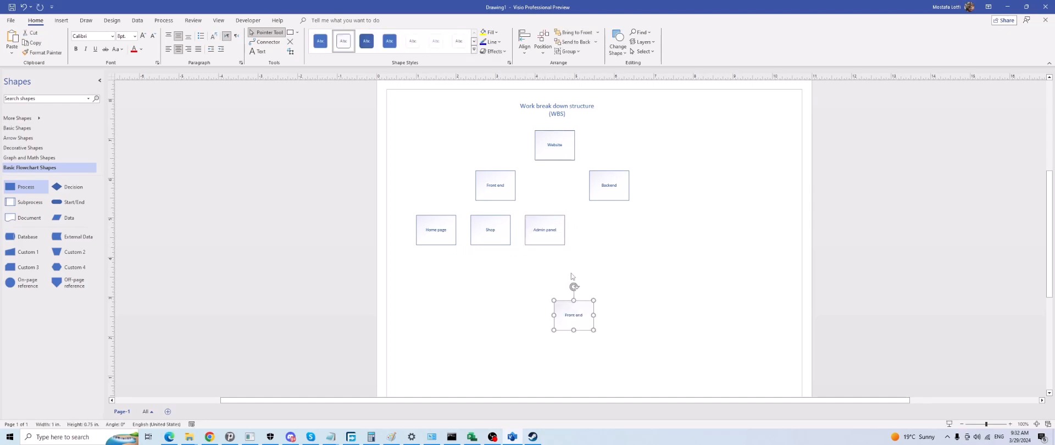
{"action": "left_click_drag", "start_coordinate": [581, 314], "coordinate": [606, 229]}
{"action": "type", "text": "B"}
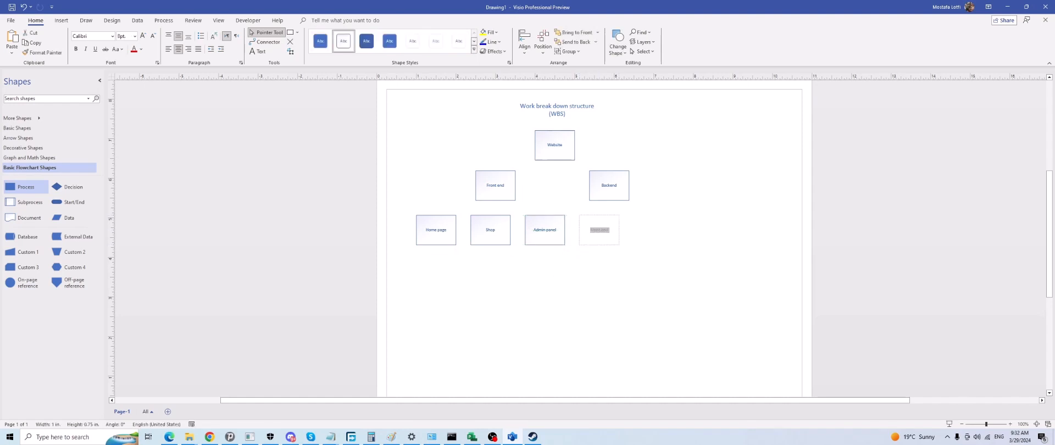
{"action": "type", "text": "log"}
Move the Backend box farther right, beyond Blog, and shift the Website box right to sit roughly midway between Front end and Backend.
{"action": "left_click_drag", "start_coordinate": [619, 199], "coordinate": [715, 182]}
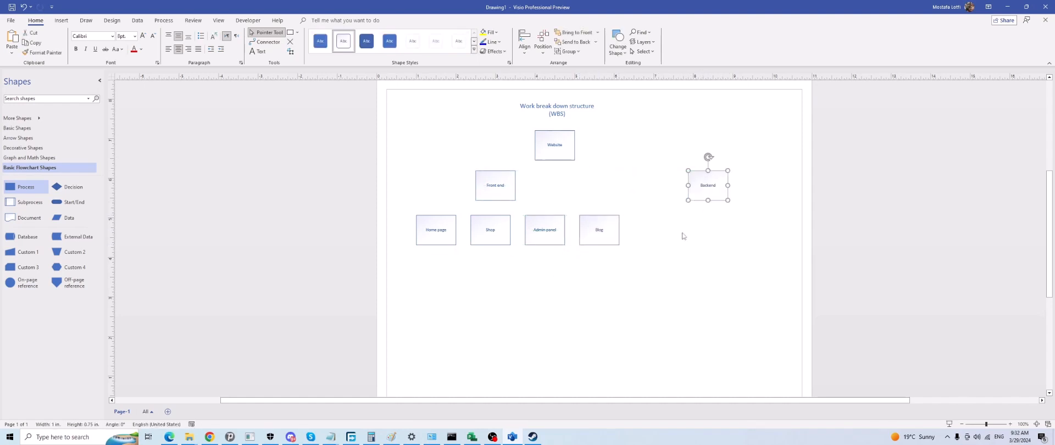
{"action": "left_click_drag", "start_coordinate": [562, 146], "coordinate": [614, 145]}
{"action": "left_click", "coordinate": [689, 258]}
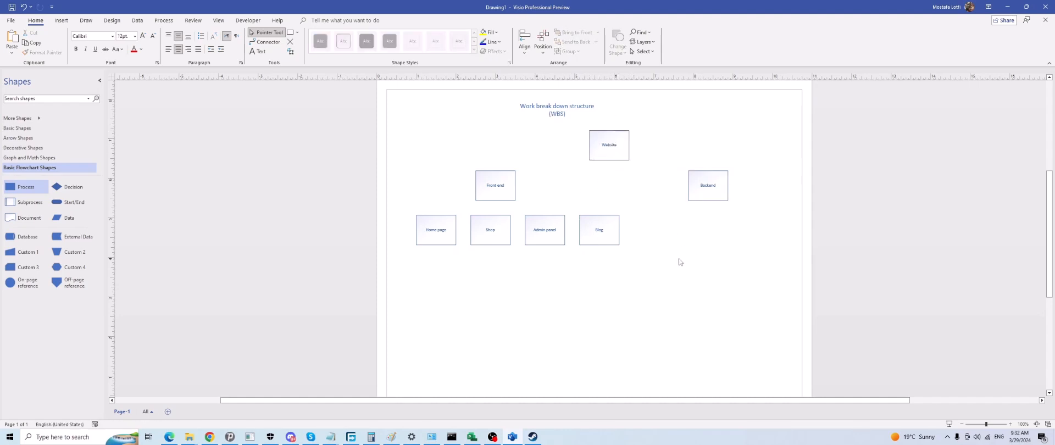
Paste a box below and slightly left of Backend, level with the Blog row, and label it "API".
{"action": "key", "text": "ctrl+v"}
{"action": "mouse_move", "coordinate": [670, 225]}
{"action": "left_mouse_down"}
{"action": "mouse_move", "coordinate": [677, 277]}
{"action": "mouse_move", "coordinate": [681, 228]}
{"action": "left_mouse_up"}
{"action": "type", "text": "A"}
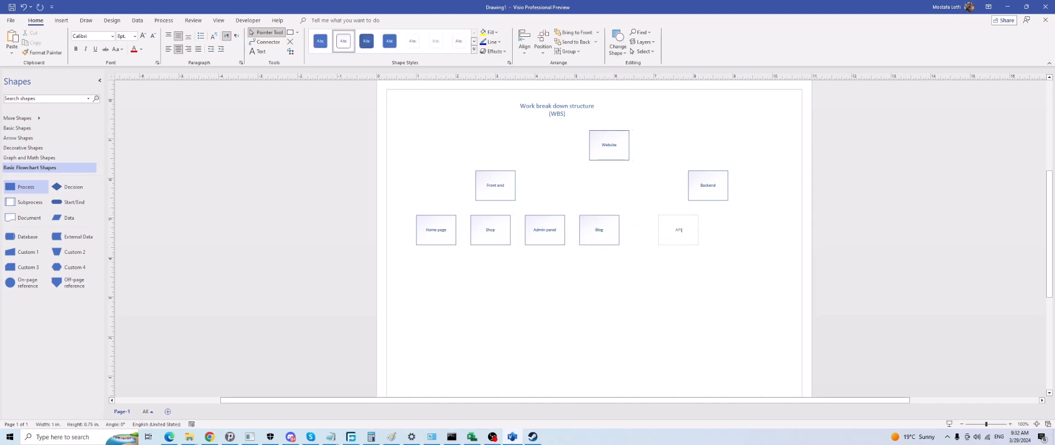
{"action": "left_click", "coordinate": [687, 281]}
Paste another box to the right of API on the same row and label it "Reports generation process".
{"action": "key", "text": "ctrl+v"}
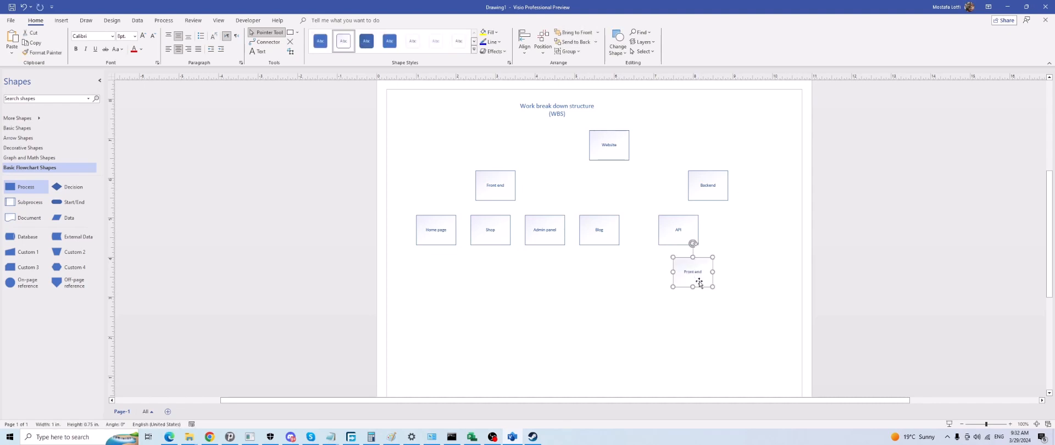
{"action": "left_click_drag", "start_coordinate": [696, 273], "coordinate": [743, 233]}
{"action": "double_click", "coordinate": [738, 231]}
{"action": "type", "text": "Report"}
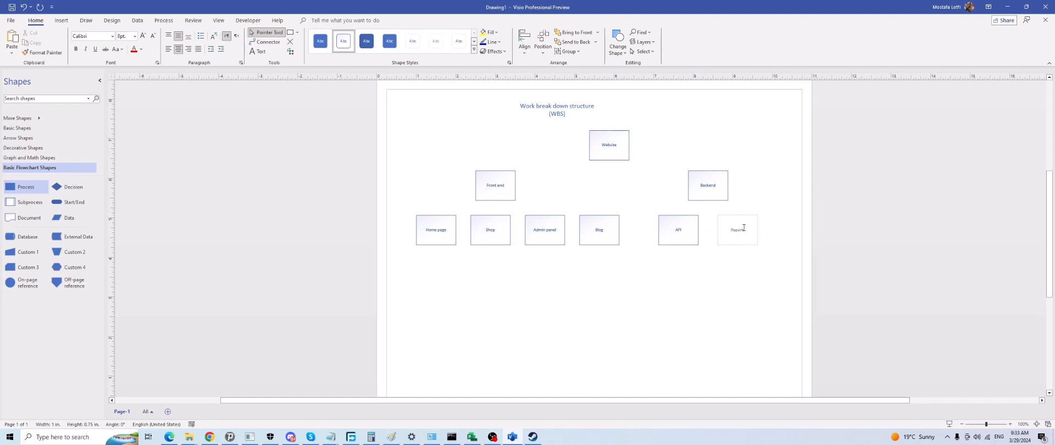
{"action": "left_click", "coordinate": [744, 288]}
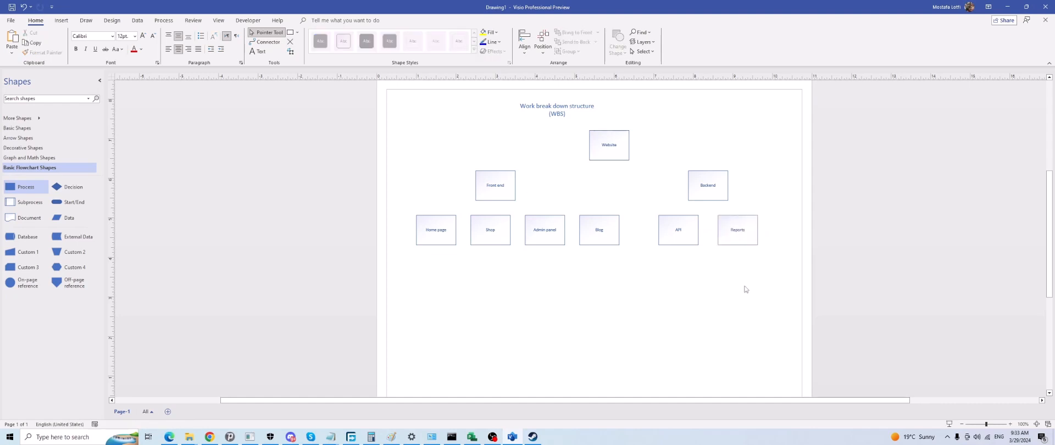
{"action": "double_click", "coordinate": [737, 231]}
{"action": "key", "text": "End"}
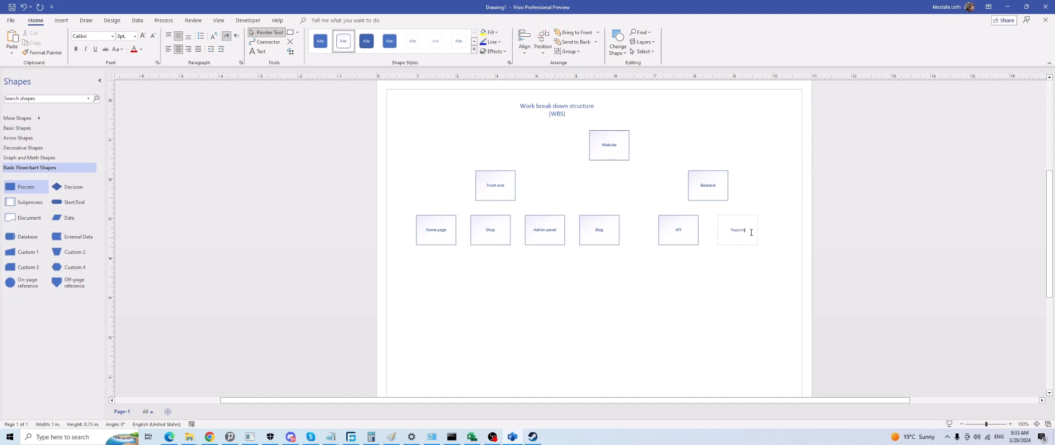
{"action": "type", "text": "generation process"}
{"action": "left_click", "coordinate": [736, 309]}
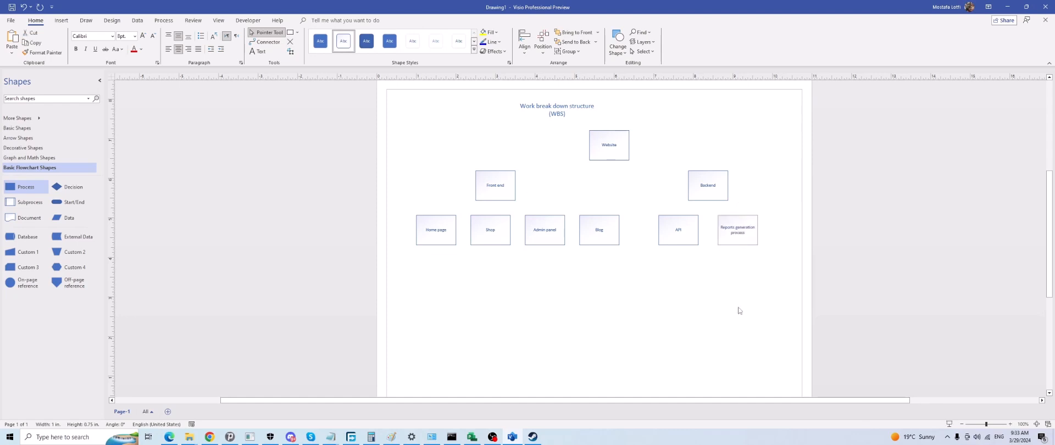
Duplicate the Reports generation process box to its right, label the copy "DB", and centre Backend above Reports generation process.
{"action": "left_click", "coordinate": [737, 234]}
{"action": "key", "text": "ctrl+d"}
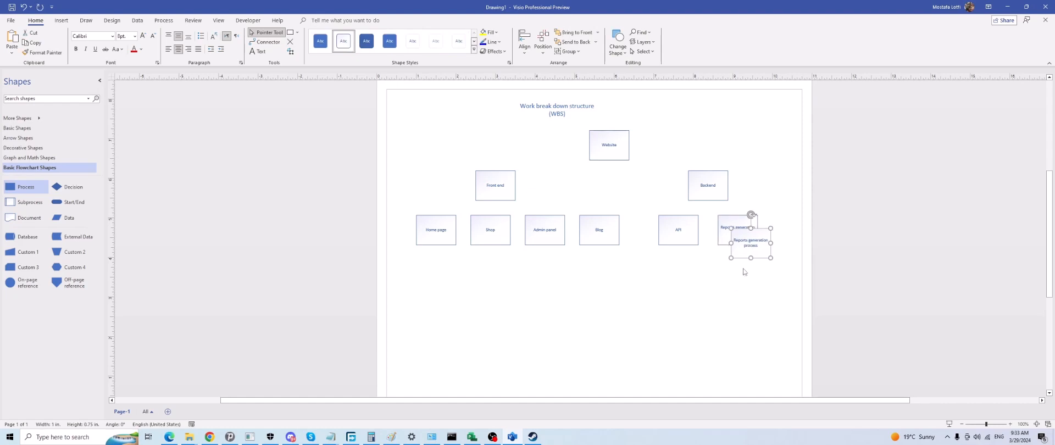
{"action": "left_click_drag", "start_coordinate": [761, 249], "coordinate": [792, 236]}
{"action": "double_click", "coordinate": [792, 235]}
{"action": "type", "text": "De"}
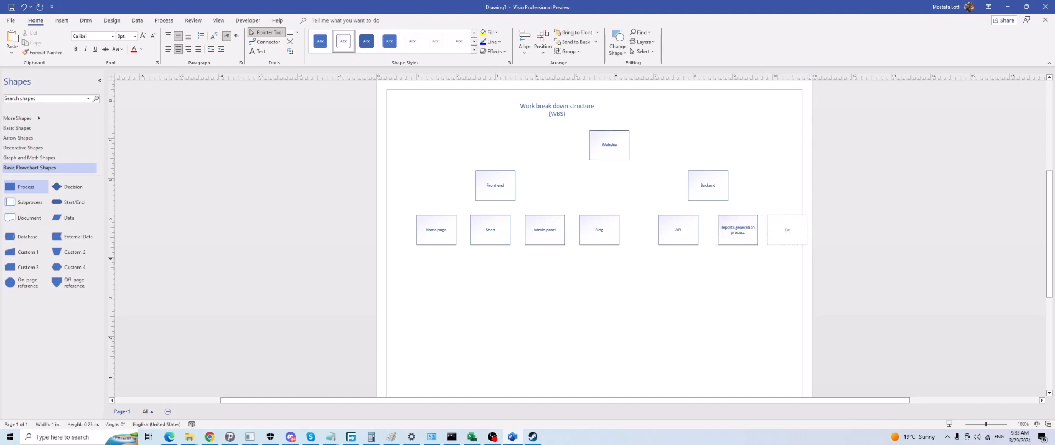
{"action": "type", "text": "t base"}
{"action": "triple_click", "coordinate": [791, 231]}
{"action": "type", "text": "DB"}
{"action": "left_click", "coordinate": [756, 305]}
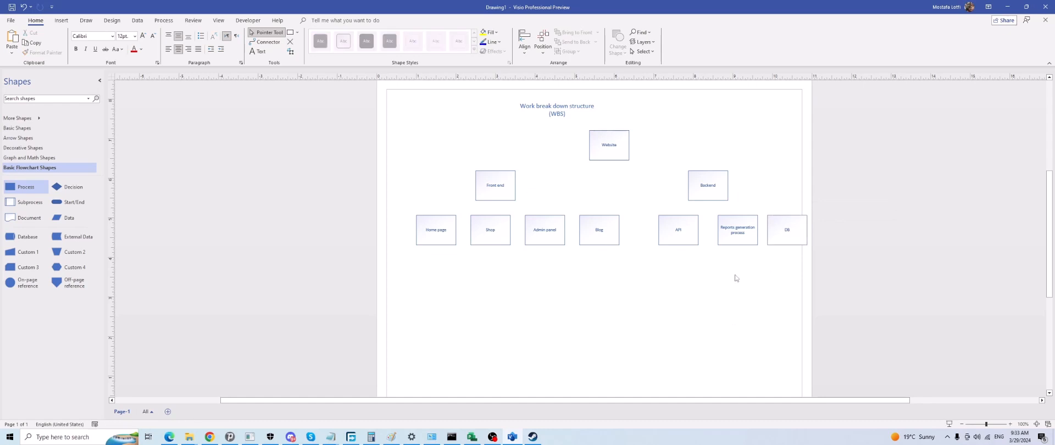
{"action": "left_click_drag", "start_coordinate": [703, 191], "coordinate": [725, 192]}
{"action": "left_click", "coordinate": [707, 272]}
Draw connectors from the bottom centre of Website to the tops of the Front end and Backend boxes.
{"action": "left_click", "coordinate": [261, 50]}
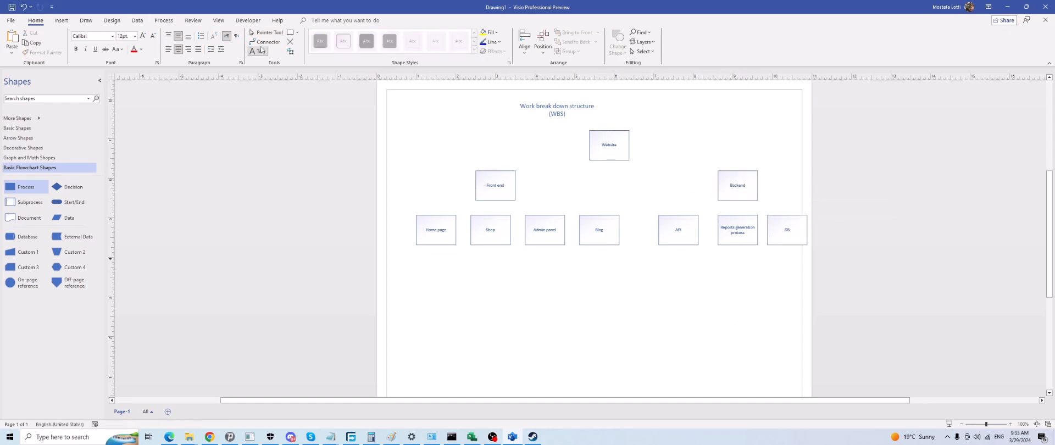
{"action": "left_click", "coordinate": [265, 42]}
{"action": "left_click_drag", "start_coordinate": [607, 160], "coordinate": [495, 170]}
{"action": "left_click_drag", "start_coordinate": [609, 161], "coordinate": [738, 171]}
{"action": "key", "text": "ctrl+z"}
{"action": "left_click", "coordinate": [610, 160]}
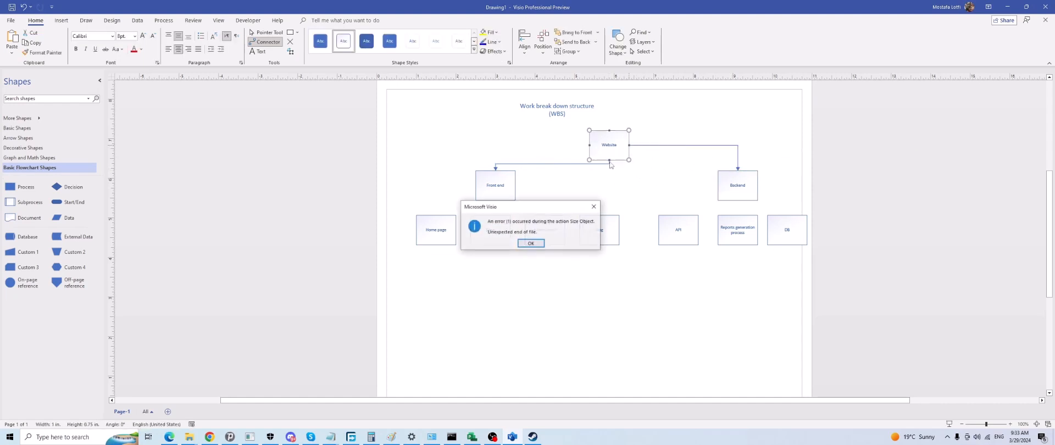
{"action": "key", "text": "Return"}
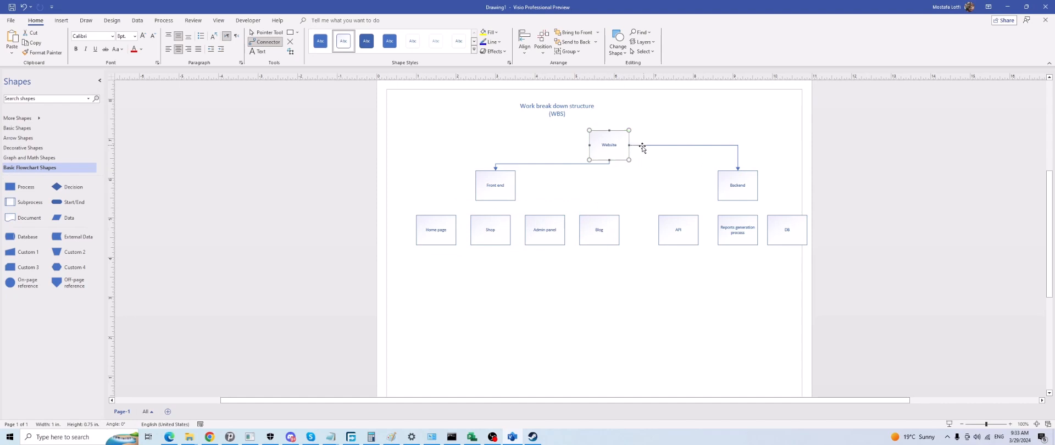
{"action": "left_click", "coordinate": [642, 146]}
{"action": "left_click_drag", "start_coordinate": [629, 145], "coordinate": [609, 161]}
{"action": "left_click_drag", "start_coordinate": [662, 184], "coordinate": [737, 170]}
Connect the bottom of Front end to the tops of Home page, Shop, Admin panel and Blog.
{"action": "left_click_drag", "start_coordinate": [495, 200], "coordinate": [436, 214]}
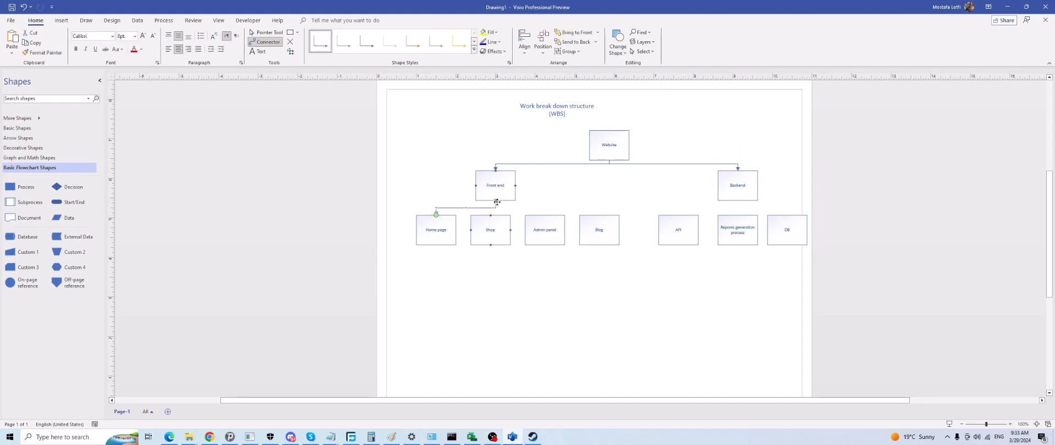
{"action": "mouse_move", "coordinate": [496, 202]}
{"action": "left_mouse_down"}
{"action": "mouse_move", "coordinate": [496, 214]}
{"action": "mouse_move", "coordinate": [544, 215]}
{"action": "mouse_move", "coordinate": [495, 201]}
{"action": "mouse_move", "coordinate": [599, 214]}
{"action": "left_mouse_up"}
{"action": "left_click_drag", "start_coordinate": [515, 185], "coordinate": [495, 201]}
Connect the bottom of Backend to the tops of API, Reports generation process and DB, and return to the Pointer tool.
{"action": "left_click_drag", "start_coordinate": [739, 202], "coordinate": [678, 214]}
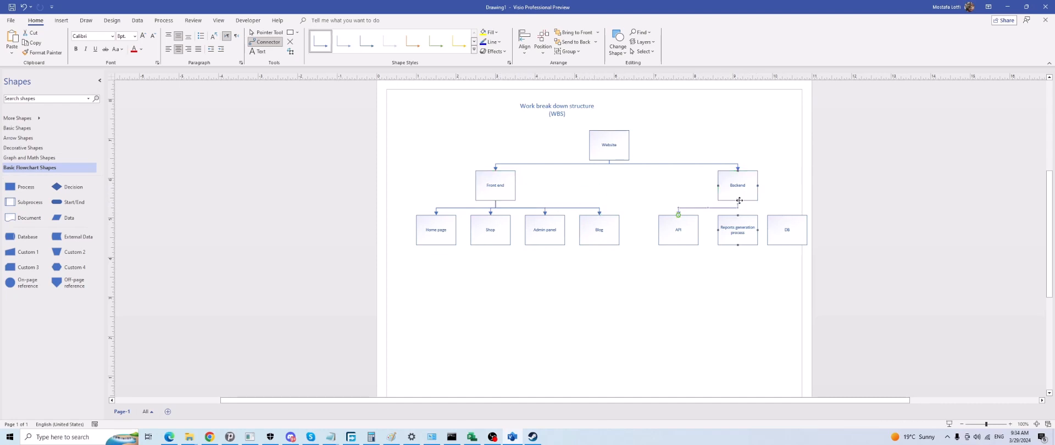
{"action": "mouse_move", "coordinate": [740, 201]}
{"action": "left_mouse_down"}
{"action": "mouse_move", "coordinate": [737, 215]}
{"action": "mouse_move", "coordinate": [787, 214]}
{"action": "left_mouse_up"}
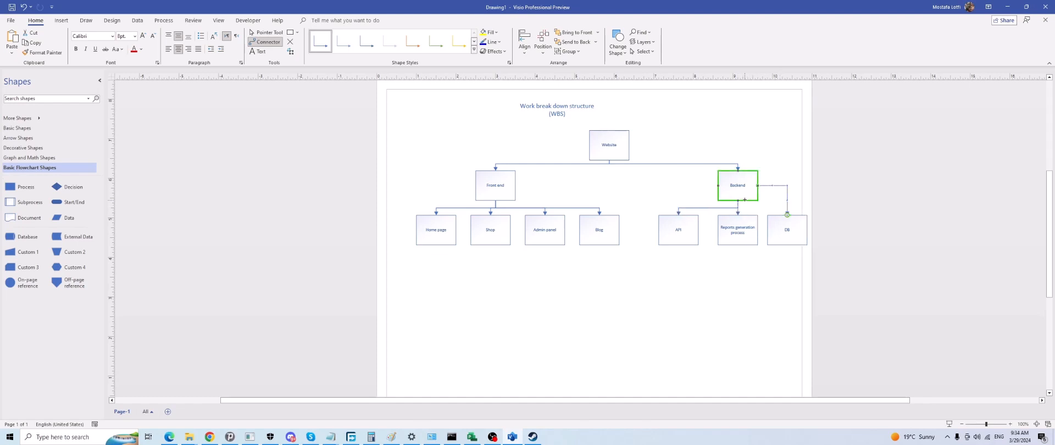
{"action": "left_click", "coordinate": [746, 286]}
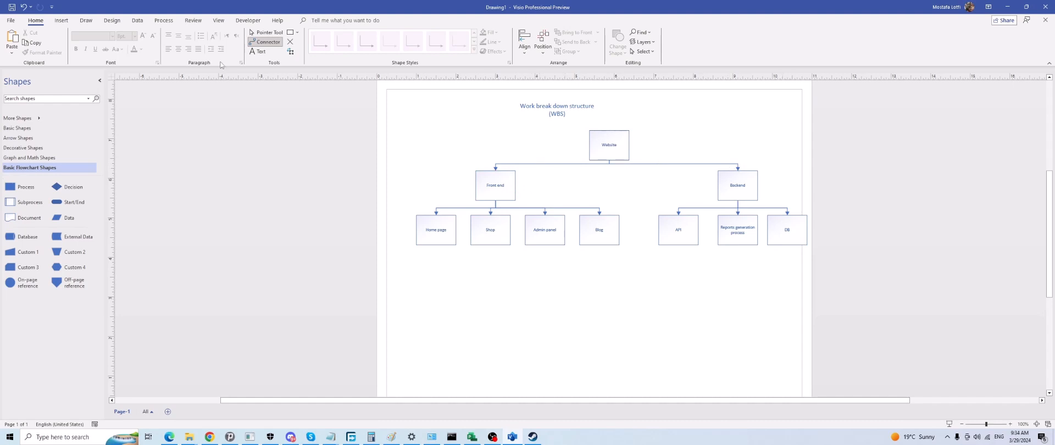
{"action": "left_click", "coordinate": [264, 32]}
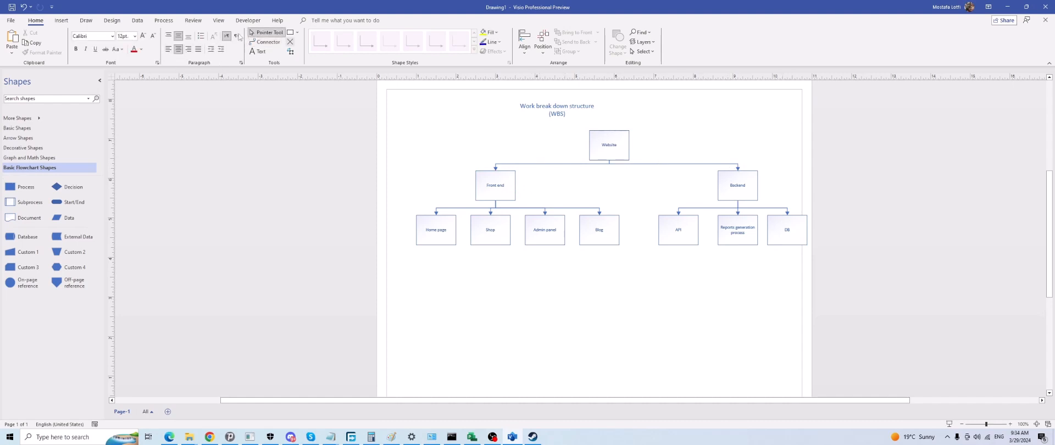
{"action": "left_click", "coordinate": [62, 21]}
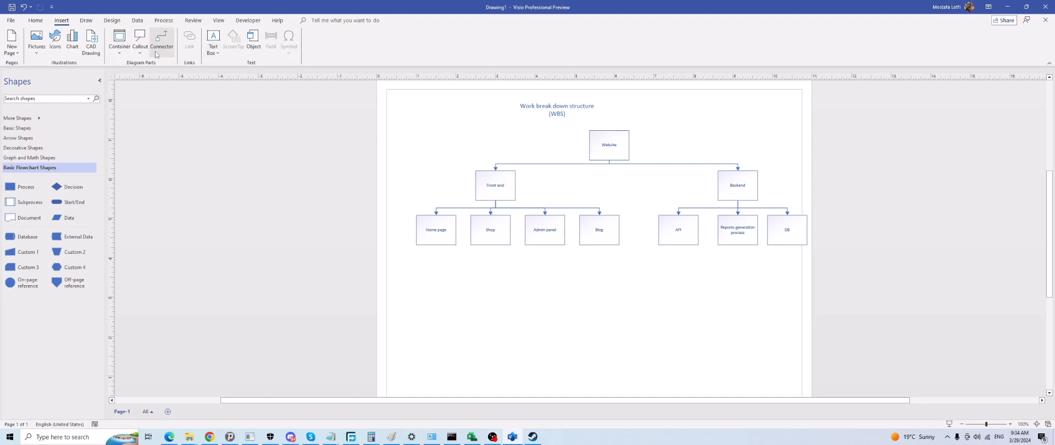
{"action": "left_click", "coordinate": [253, 39]}
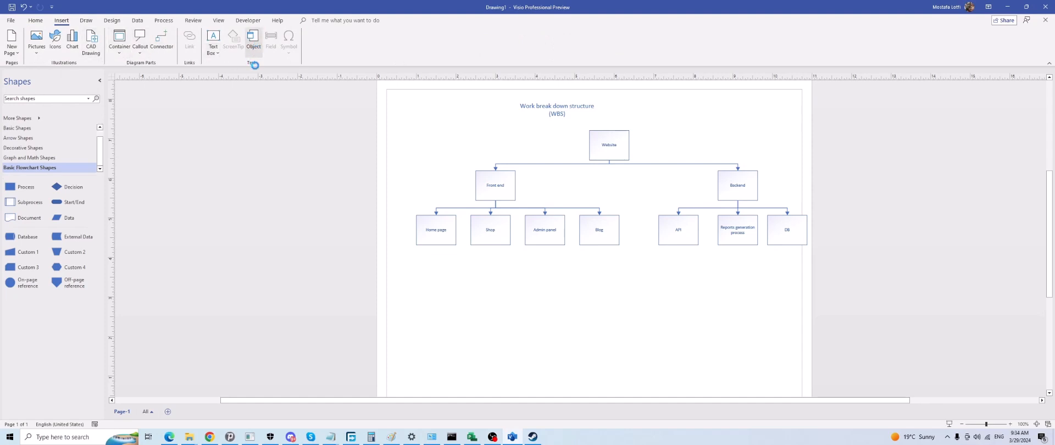
{"action": "left_click", "coordinate": [619, 145]}
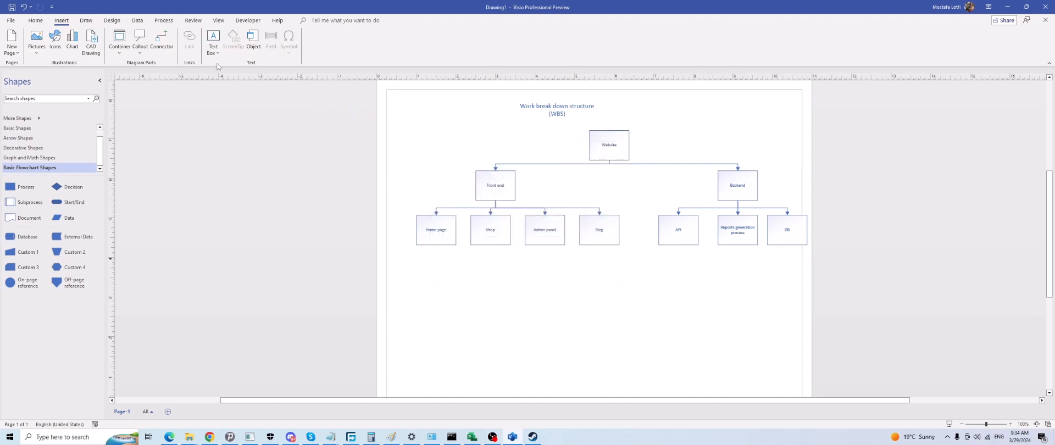
Draw two red freehand lines across the diagram, one below Website and one below the Front end and Backend row.
{"action": "left_click", "coordinate": [112, 21]}
{"action": "left_click", "coordinate": [94, 23]}
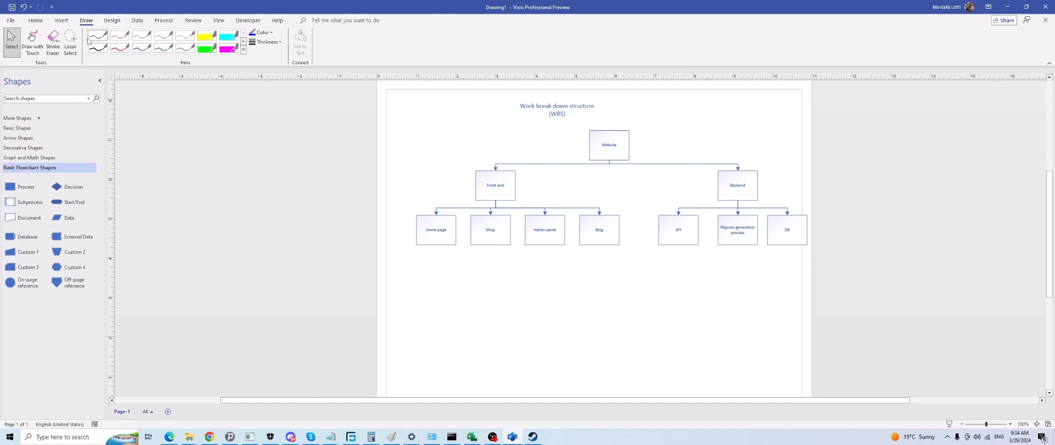
{"action": "left_click", "coordinate": [121, 40]}
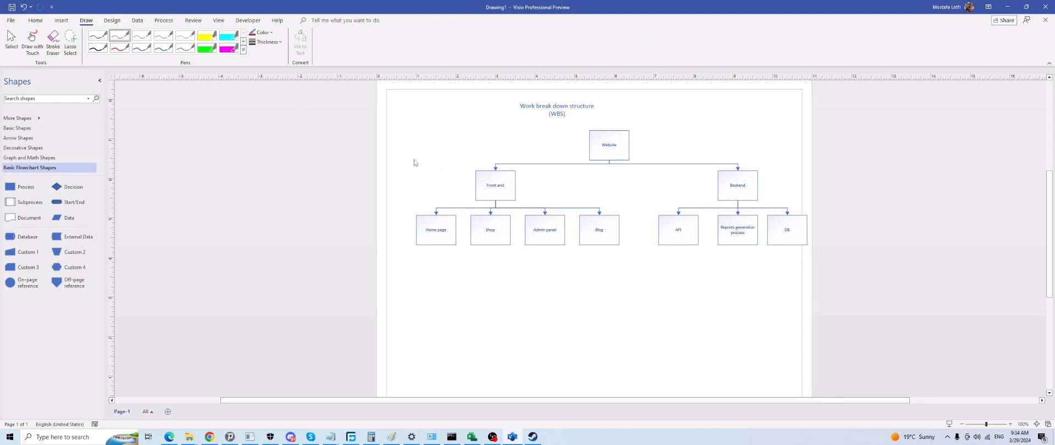
{"action": "left_click_drag", "start_coordinate": [404, 161], "coordinate": [815, 159]}
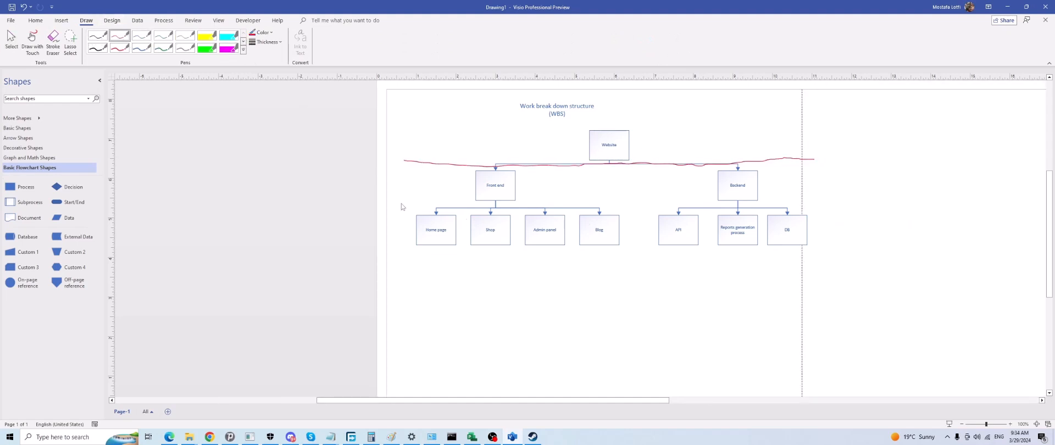
{"action": "mouse_move", "coordinate": [392, 207]}
{"action": "left_mouse_down"}
{"action": "mouse_move", "coordinate": [649, 218]}
{"action": "mouse_move", "coordinate": [864, 208]}
{"action": "left_mouse_up"}
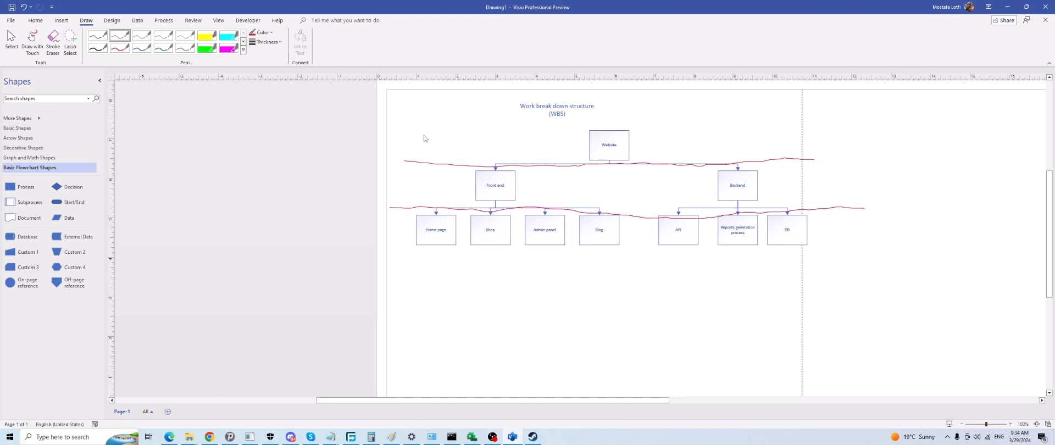
Handwrite the level labels L0, L1 and L2 in red ink beside the three rows of the diagram.
{"action": "left_click_drag", "start_coordinate": [422, 133], "coordinate": [414, 136]}
{"action": "mouse_move", "coordinate": [401, 186]}
{"action": "left_mouse_down"}
{"action": "mouse_move", "coordinate": [419, 178]}
{"action": "mouse_move", "coordinate": [420, 189]}
{"action": "left_mouse_up"}
{"action": "mouse_move", "coordinate": [387, 225]}
{"action": "left_mouse_down"}
{"action": "mouse_move", "coordinate": [388, 234]}
{"action": "mouse_move", "coordinate": [407, 233]}
{"action": "left_mouse_up"}
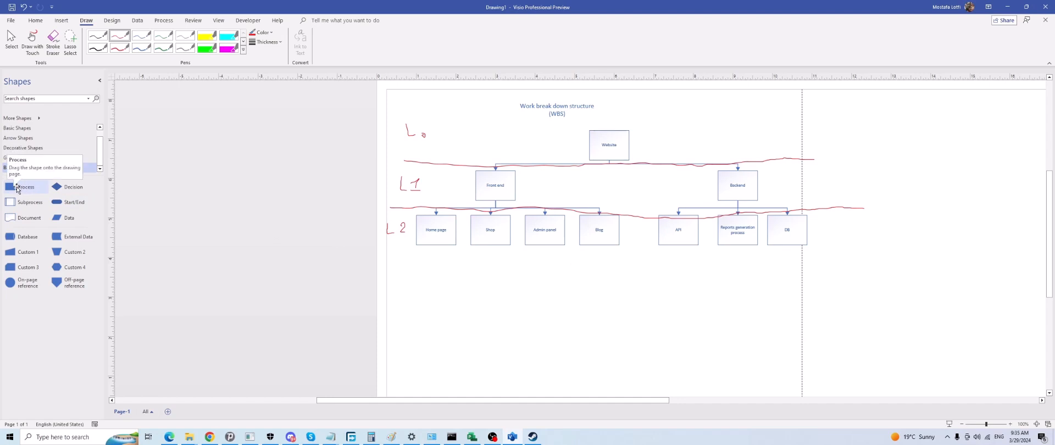
Add a Process box in the light outlined style to the right of Backend and label it "Marketing ?".
{"action": "left_click_drag", "start_coordinate": [19, 190], "coordinate": [902, 186]}
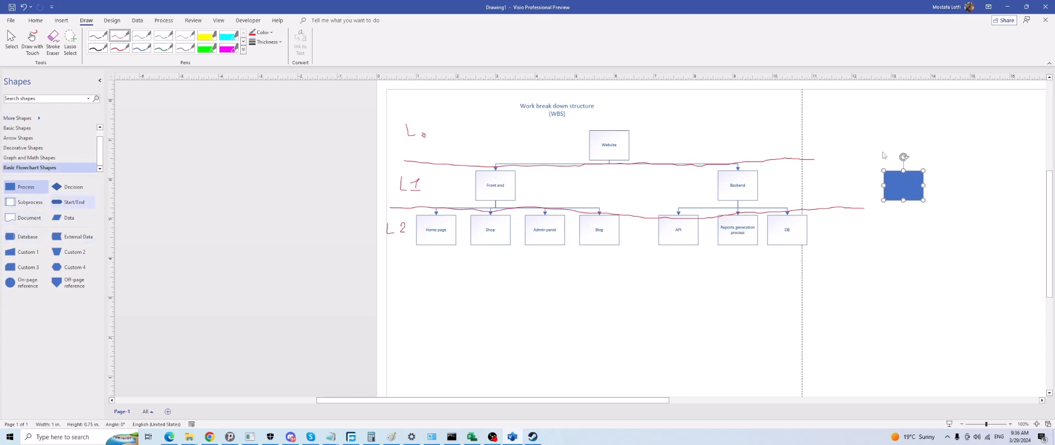
{"action": "left_click", "coordinate": [35, 20]}
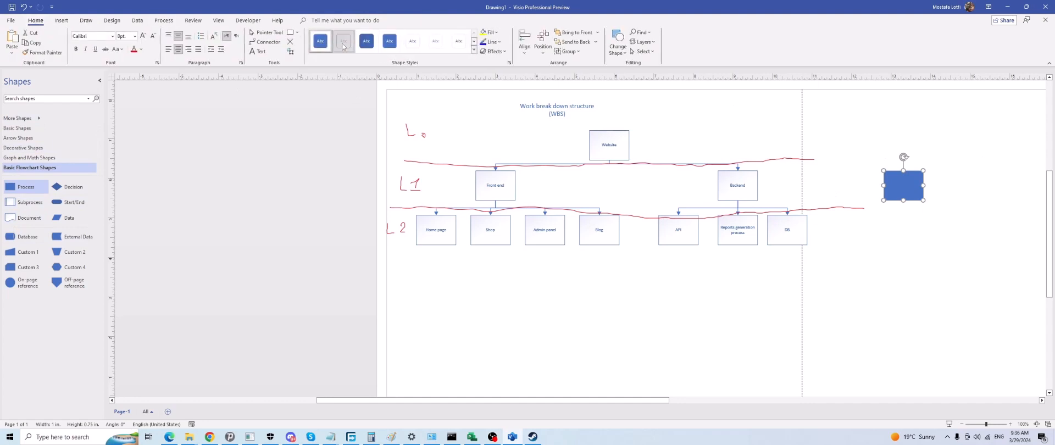
{"action": "left_click", "coordinate": [937, 242]}
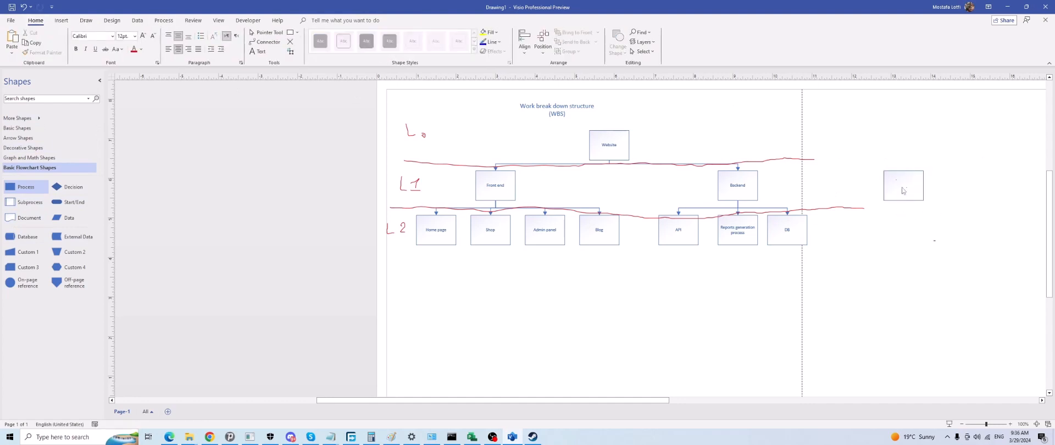
{"action": "left_click", "coordinate": [266, 32]}
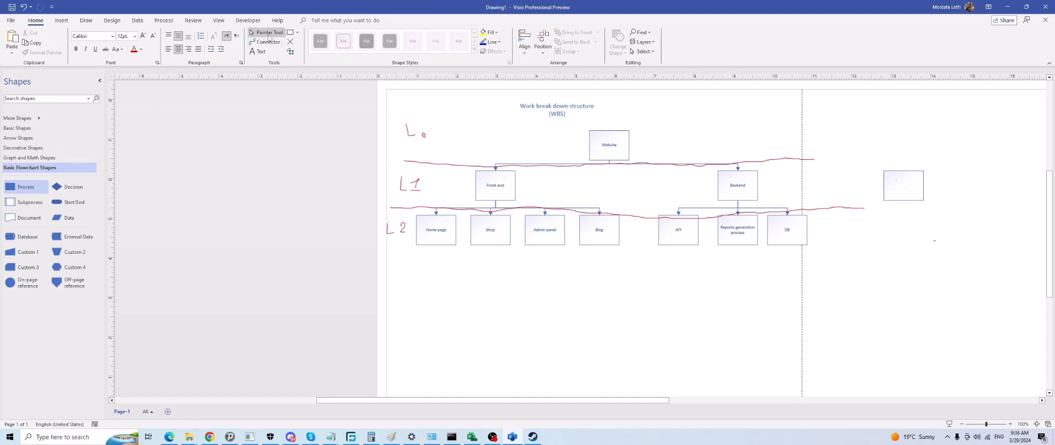
{"action": "left_click", "coordinate": [895, 188]}
{"action": "double_click", "coordinate": [896, 189]}
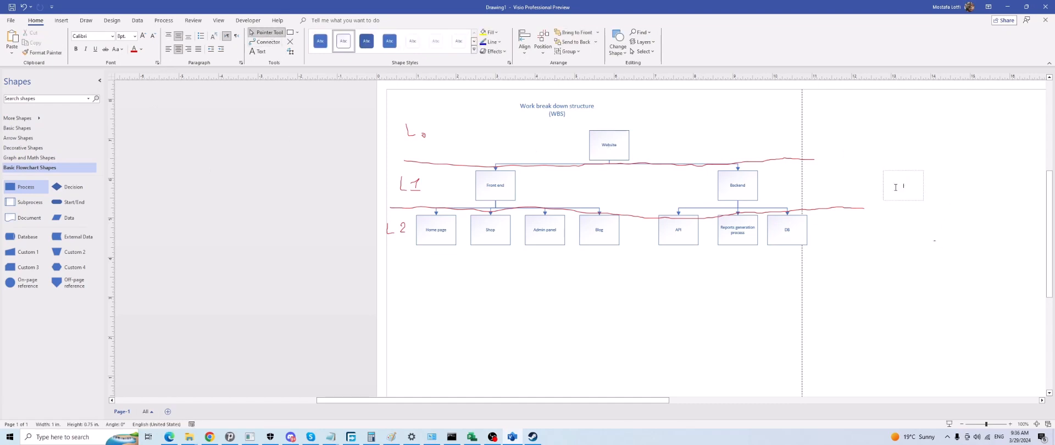
{"action": "type", "text": "mArketing ?"}
{"action": "left_click", "coordinate": [891, 223]}
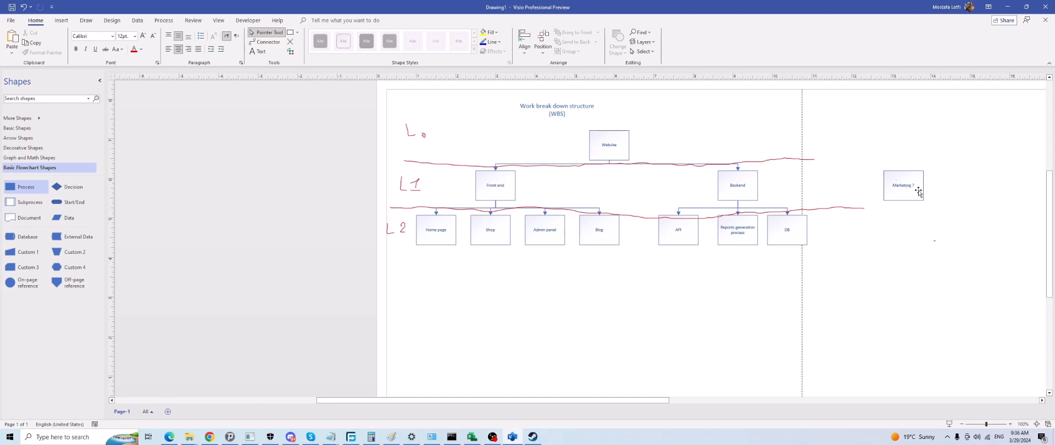
Delete the "Marketing ?" box from the diagram.
{"action": "mouse_move", "coordinate": [907, 185]}
{"action": "left_mouse_down"}
{"action": "mouse_move", "coordinate": [914, 225]}
{"action": "mouse_move", "coordinate": [916, 186]}
{"action": "mouse_move", "coordinate": [904, 183]}
{"action": "left_mouse_up"}
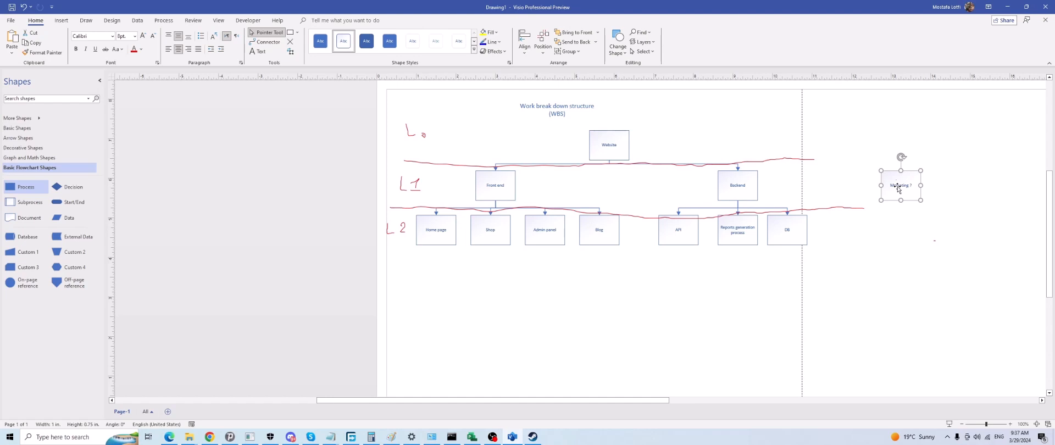
{"action": "key", "text": "Delete"}
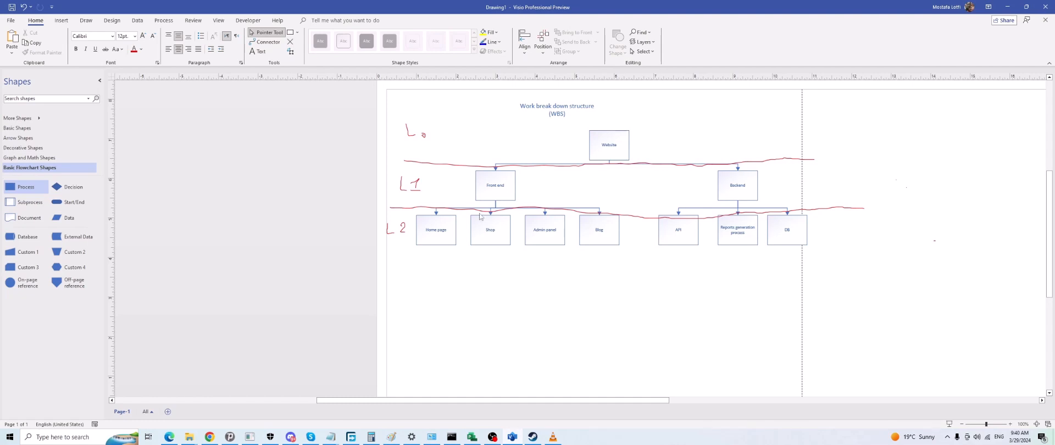
Go through the level 2 boxes from Home page to DB, selecting them one after another.
{"action": "left_click", "coordinate": [434, 235]}
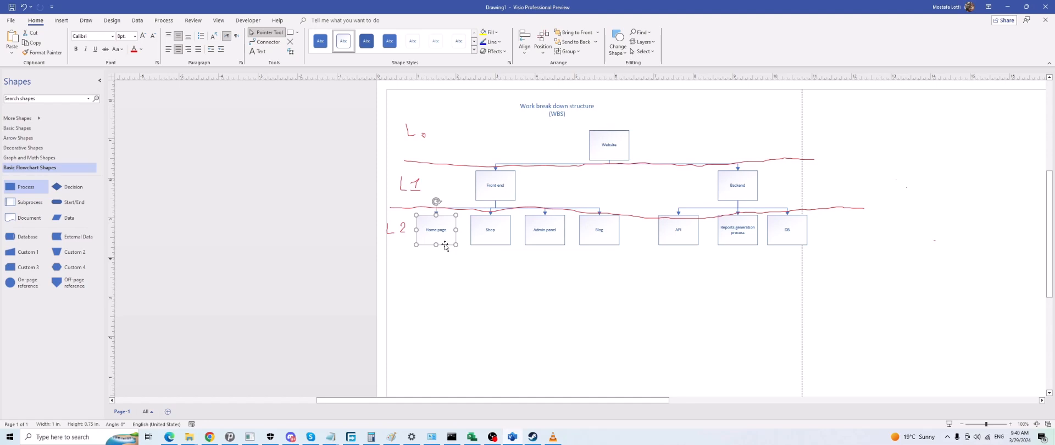
{"action": "left_click", "coordinate": [442, 270]}
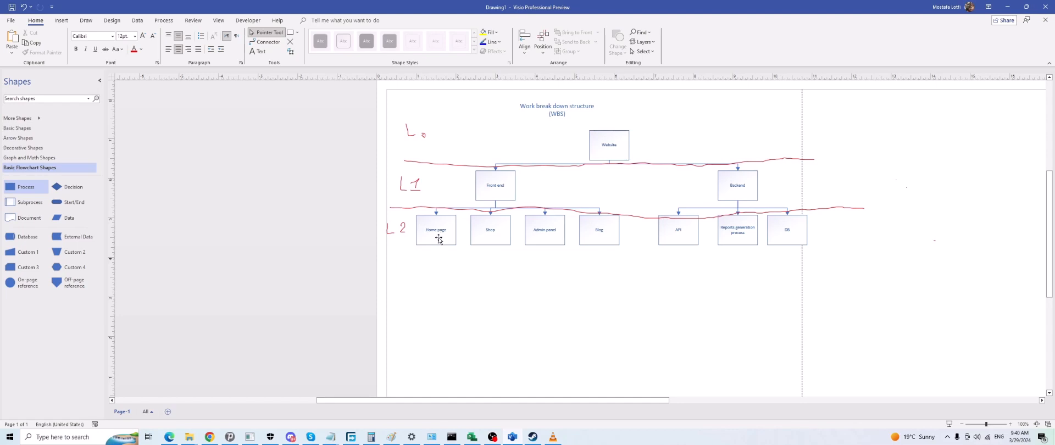
{"action": "left_click", "coordinate": [439, 239]}
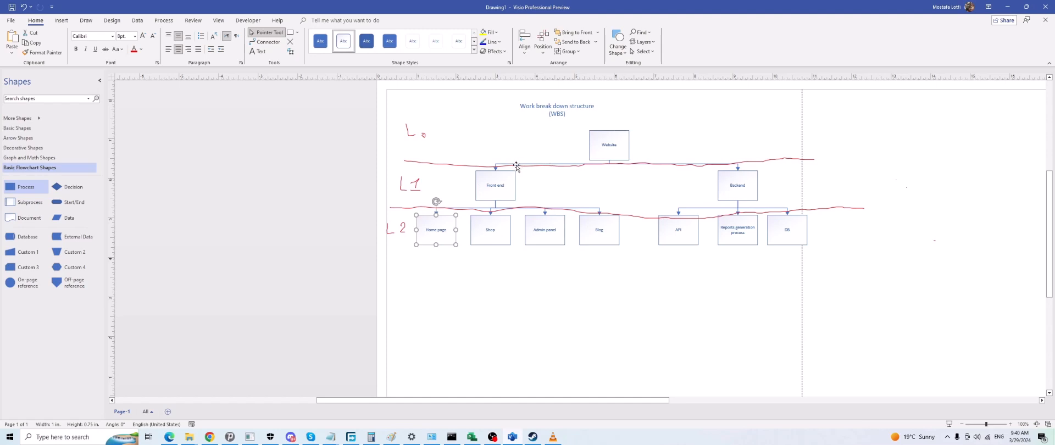
{"action": "left_click", "coordinate": [467, 287]}
{"action": "left_click", "coordinate": [484, 237]}
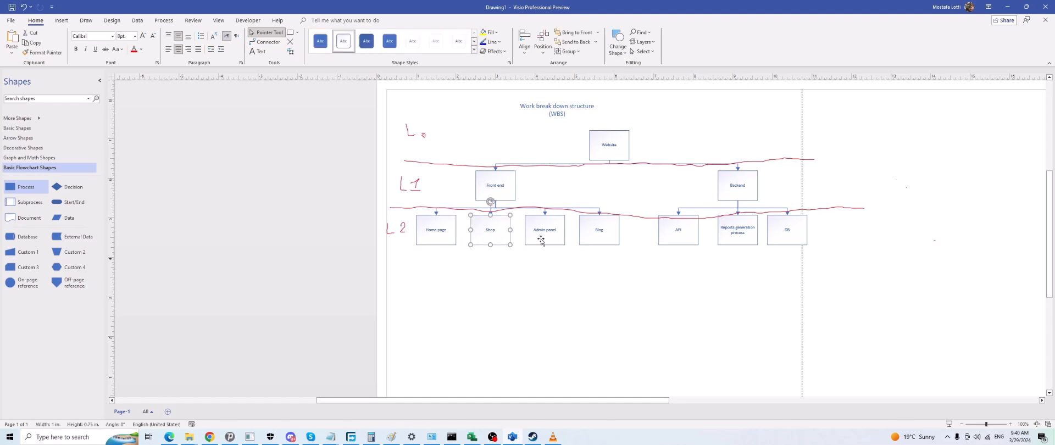
{"action": "left_click", "coordinate": [541, 238]}
{"action": "left_click", "coordinate": [610, 237]}
{"action": "left_click", "coordinate": [672, 240]}
{"action": "left_click", "coordinate": [730, 240]}
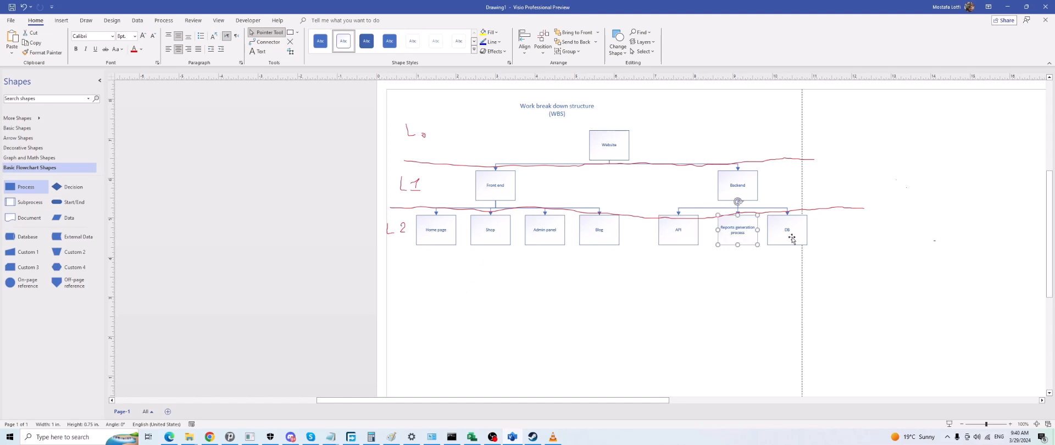
{"action": "left_click", "coordinate": [790, 239]}
{"action": "left_click", "coordinate": [433, 235]}
{"action": "left_click", "coordinate": [437, 259]}
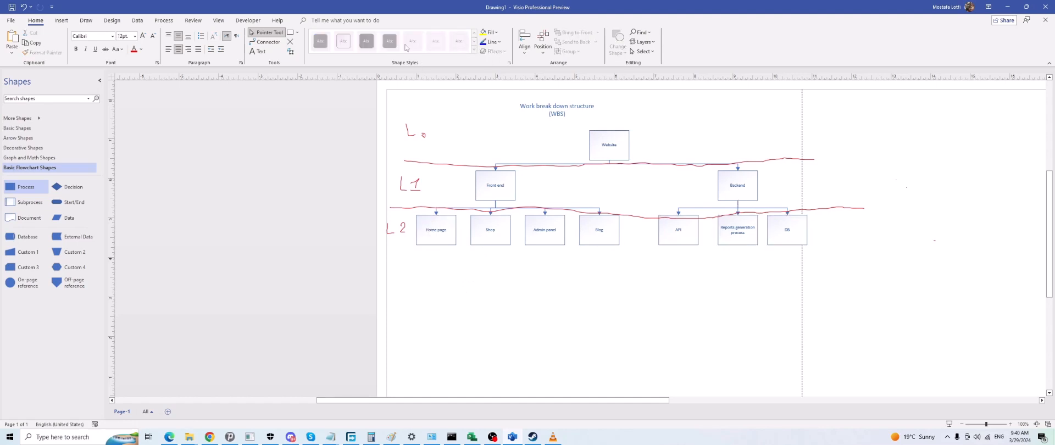
Add a text block below Home page listing "- Task1", "- Task 2" and "- Task 3" on separate lines.
{"action": "left_click", "coordinate": [258, 51]}
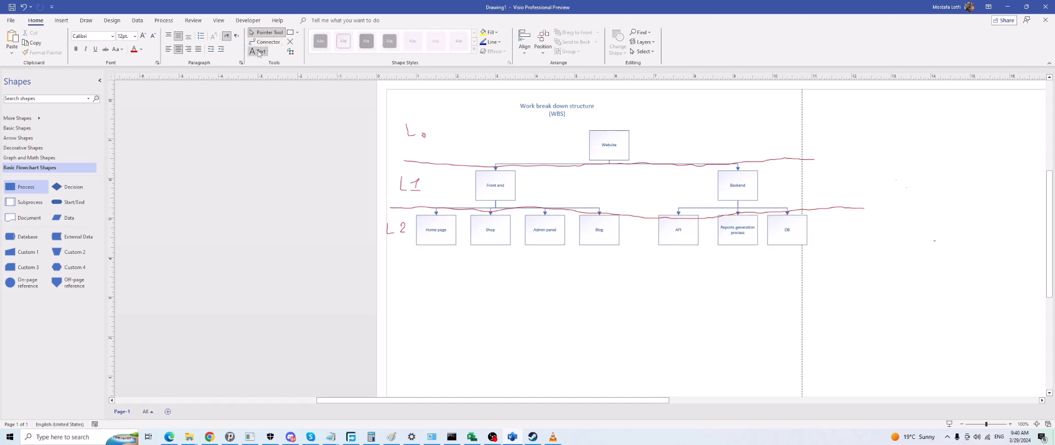
{"action": "left_click", "coordinate": [419, 254]}
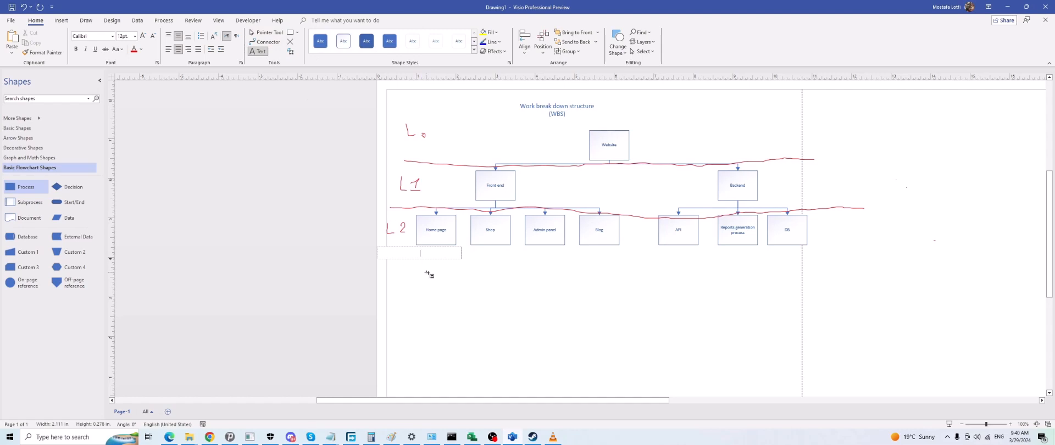
{"action": "type", "text": "- Task1"}
{"action": "key", "text": "Return"}
{"action": "type", "text": "- "}
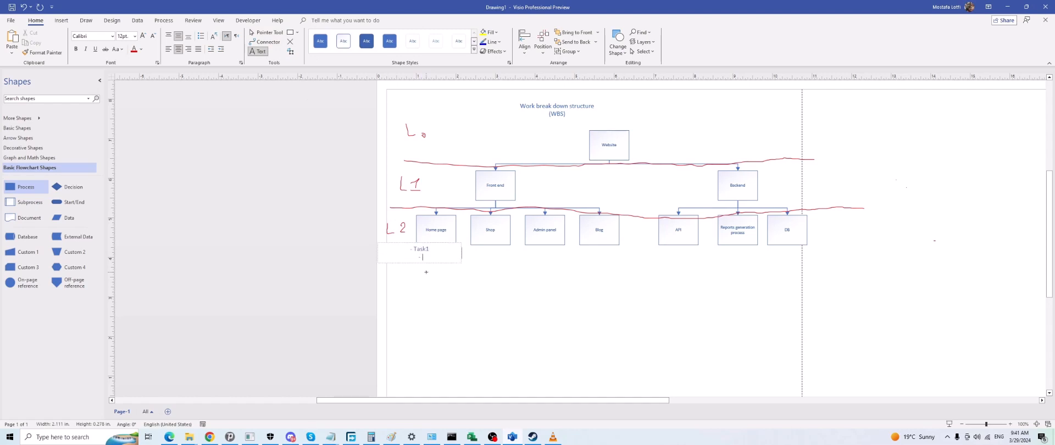
{"action": "type", "text": "Task 2"}
{"action": "key", "text": "Return"}
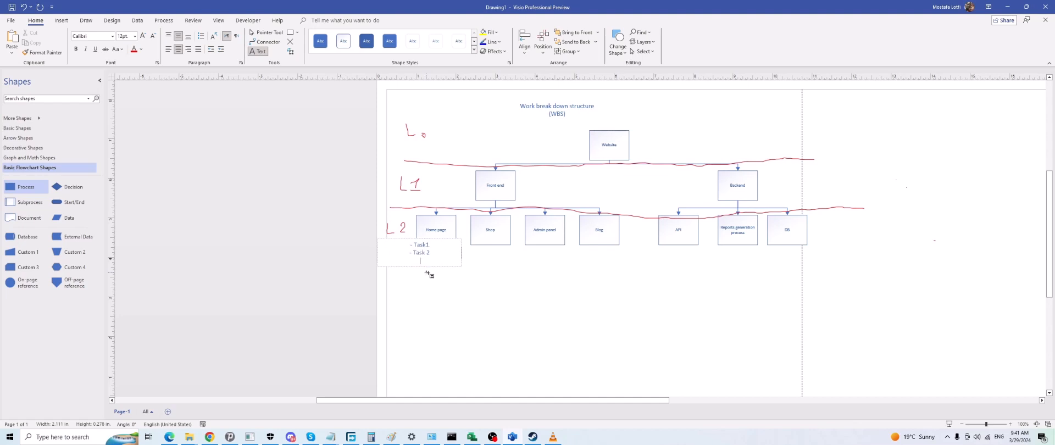
{"action": "type", "text": "- Task 3"}
Switch to the Pointer tool, narrow the task list's text block and position it directly under Home page.
{"action": "left_click", "coordinate": [267, 32]}
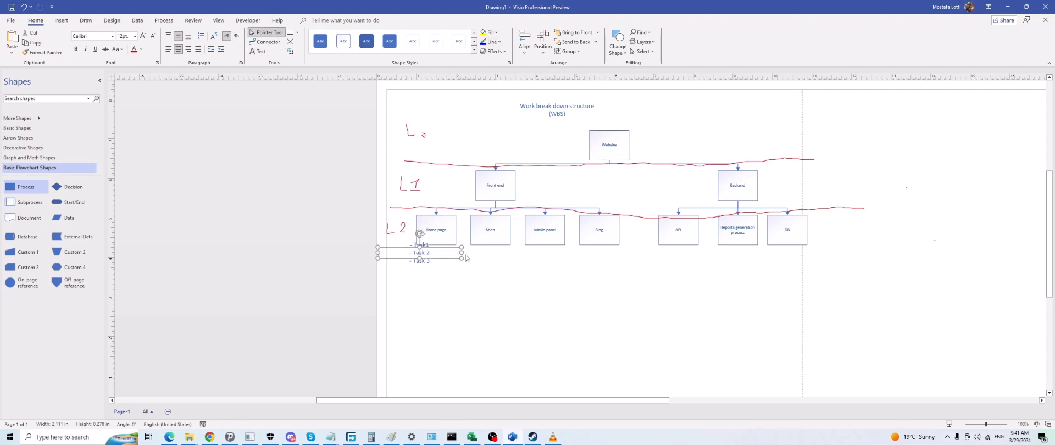
{"action": "mouse_move", "coordinate": [462, 252]}
{"action": "left_mouse_down"}
{"action": "mouse_move", "coordinate": [417, 256]}
{"action": "mouse_move", "coordinate": [440, 252]}
{"action": "mouse_move", "coordinate": [453, 266]}
{"action": "left_mouse_up"}
{"action": "left_click", "coordinate": [461, 283]}
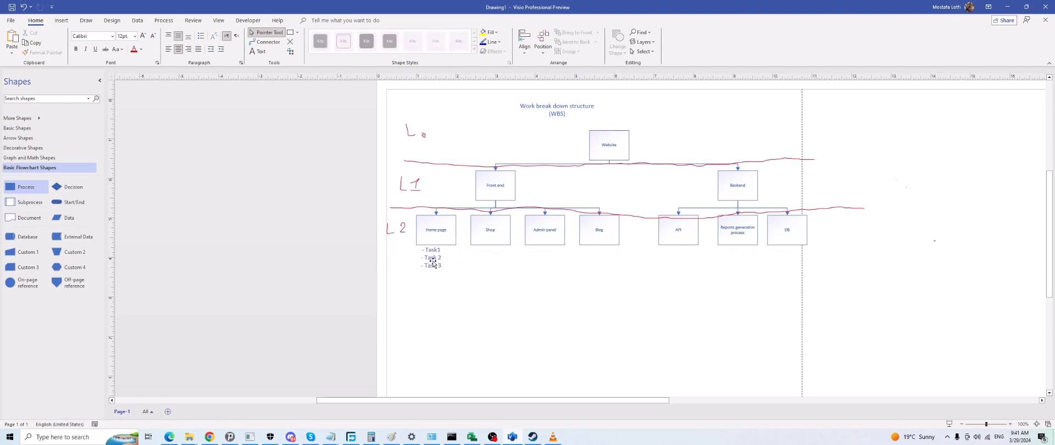
{"action": "left_click", "coordinate": [439, 268]}
{"action": "key", "text": "ctrl+v"}
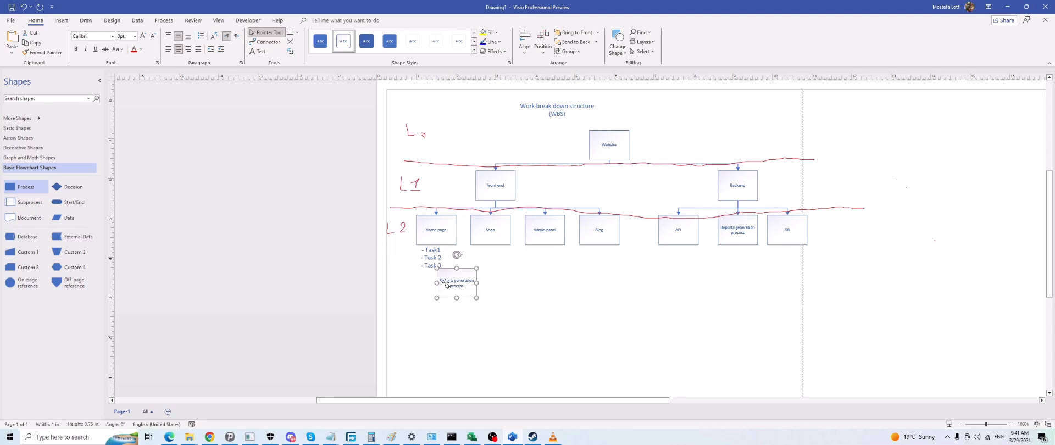
{"action": "key", "text": "ctrl+z"}
Duplicate the Home page task list and place the copy under Shop, level with the original.
{"action": "left_click", "coordinate": [434, 259], "text": "ctrl"}
{"action": "left_click", "coordinate": [433, 262], "text": "ctrl"}
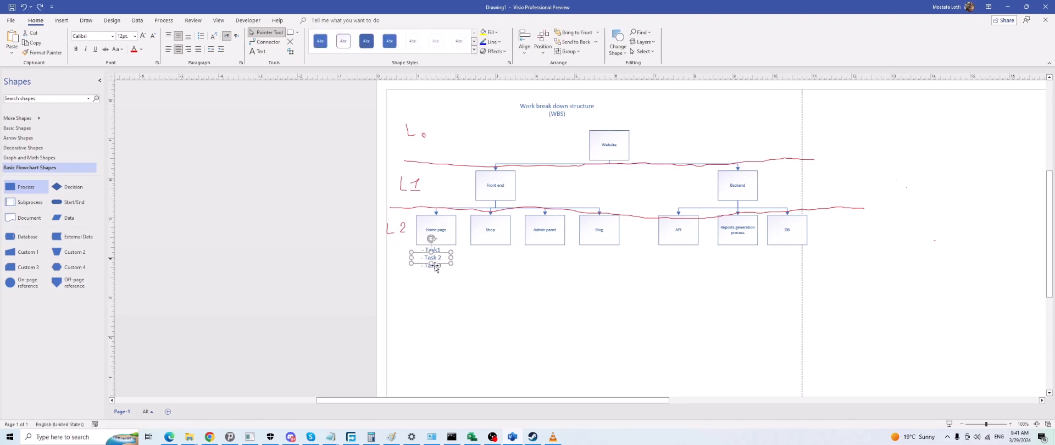
{"action": "key", "text": "ctrl+v"}
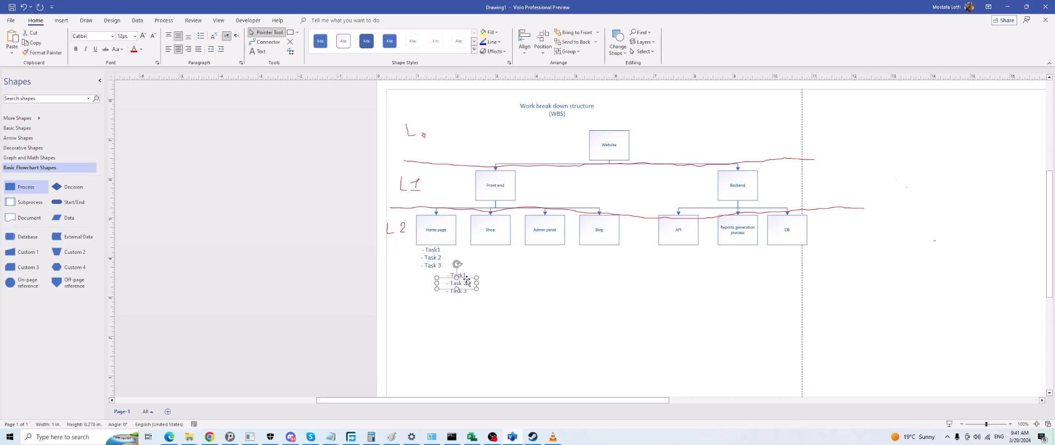
{"action": "left_click_drag", "start_coordinate": [465, 280], "coordinate": [495, 254]}
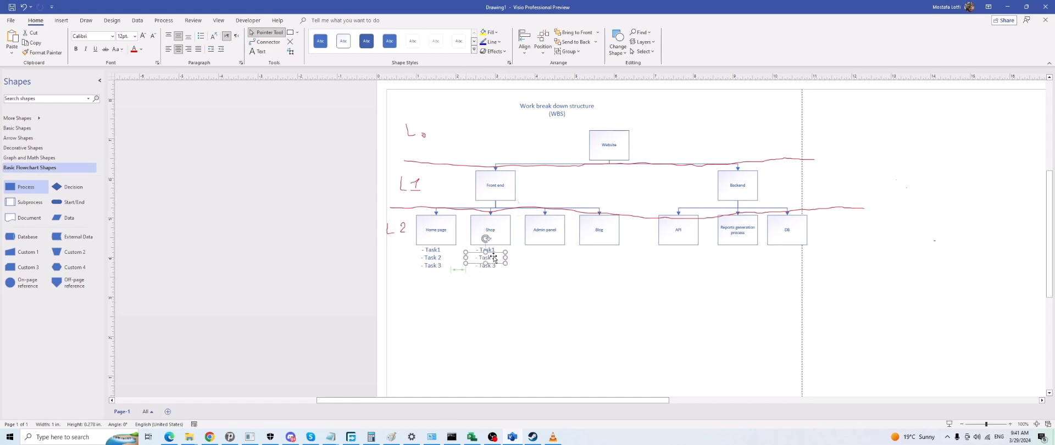
Renumber the task list under Shop to Task4, Task 5 and Task 6.
{"action": "double_click", "coordinate": [495, 257]}
{"action": "left_click", "coordinate": [496, 250]}
{"action": "key", "text": "BackSpace"}
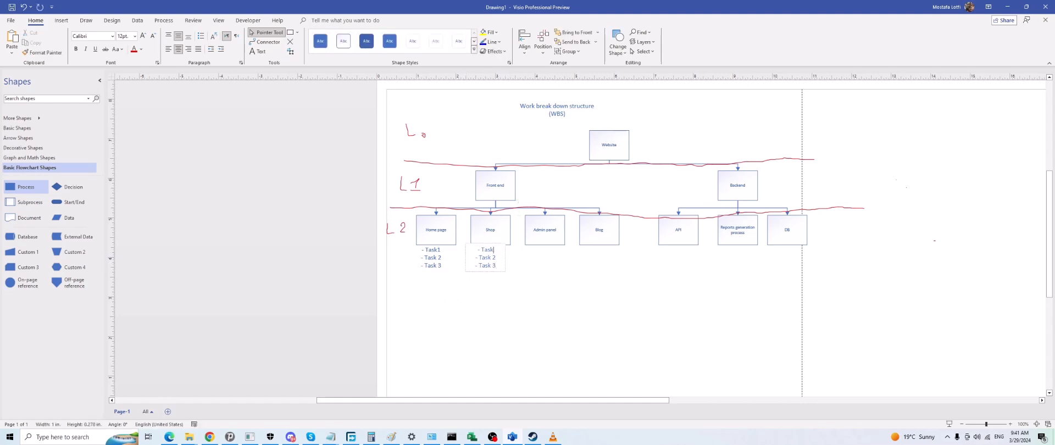
{"action": "type", "text": "m"}
{"action": "key", "text": "Down"}
{"action": "key", "text": "BackSpace"}
{"action": "type", "text": "5"}
{"action": "key", "text": "Down"}
{"action": "key", "text": "BackSpace"}
{"action": "type", "text": "6"}
{"action": "key", "text": "Escape"}
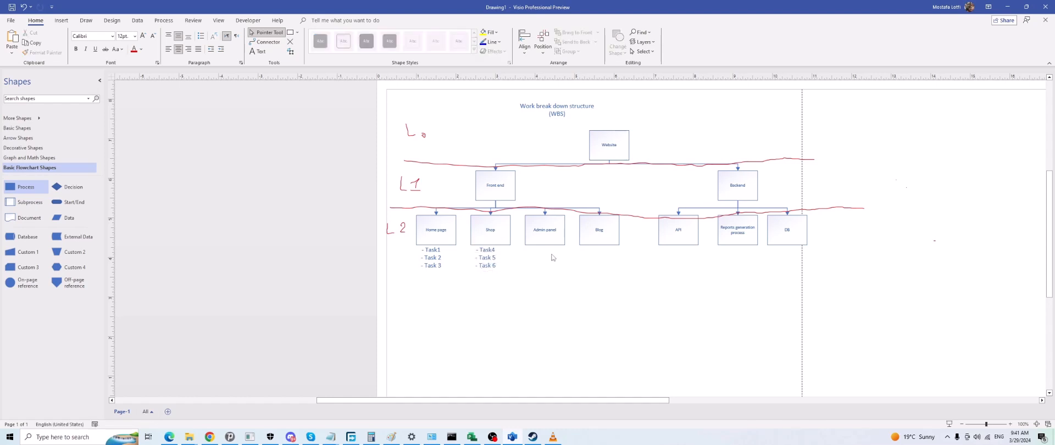
Place a copy of the task list under Admin panel and add a fourth task line to it.
{"action": "key", "text": "ctrl+v"}
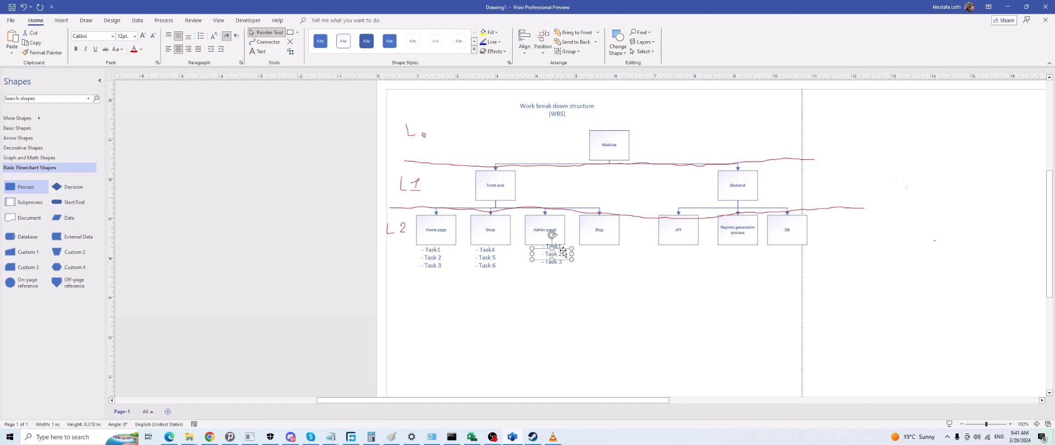
{"action": "left_click_drag", "start_coordinate": [558, 253], "coordinate": [554, 259]}
{"action": "double_click", "coordinate": [554, 258]}
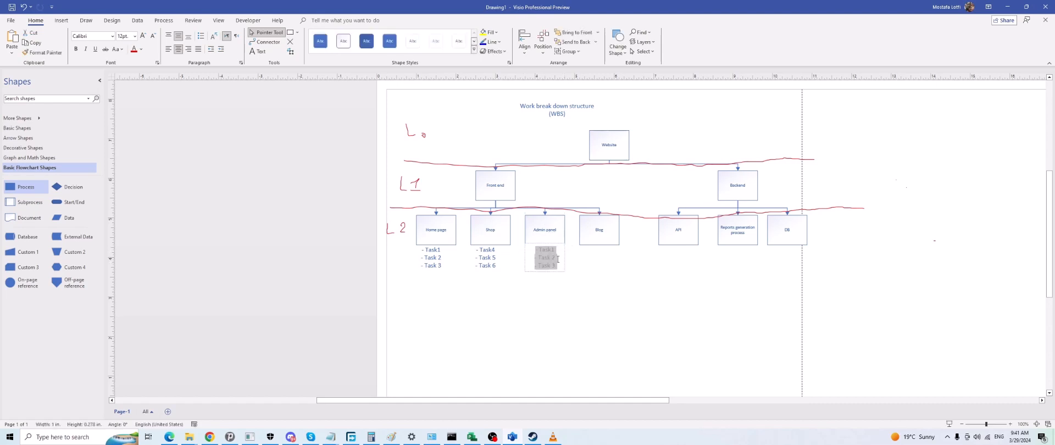
{"action": "left_click", "coordinate": [557, 264]}
{"action": "key", "text": "Return"}
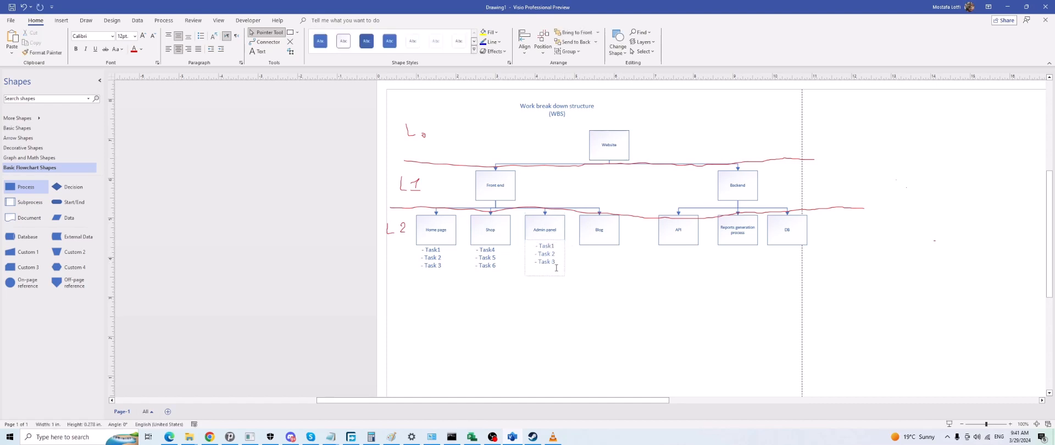
{"action": "type", "text": "-T"}
{"action": "type", "text": "Task"}
Renumber the Admin panel list to Task 7, Task 8, Task 9 and Task 10, and move it down clear of the box.
{"action": "left_click_drag", "start_coordinate": [554, 246], "coordinate": [551, 262]}
{"action": "type", "text": "7"}
{"action": "type", "text": "8"}
{"action": "type", "text": "9"}
{"action": "type", "text": "10"}
{"action": "left_click", "coordinate": [561, 322]}
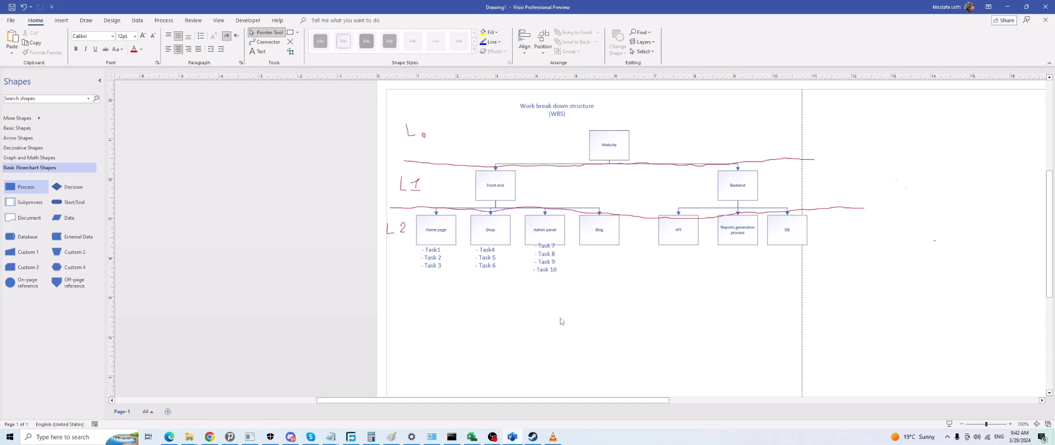
{"action": "left_click_drag", "start_coordinate": [550, 268], "coordinate": [550, 279]}
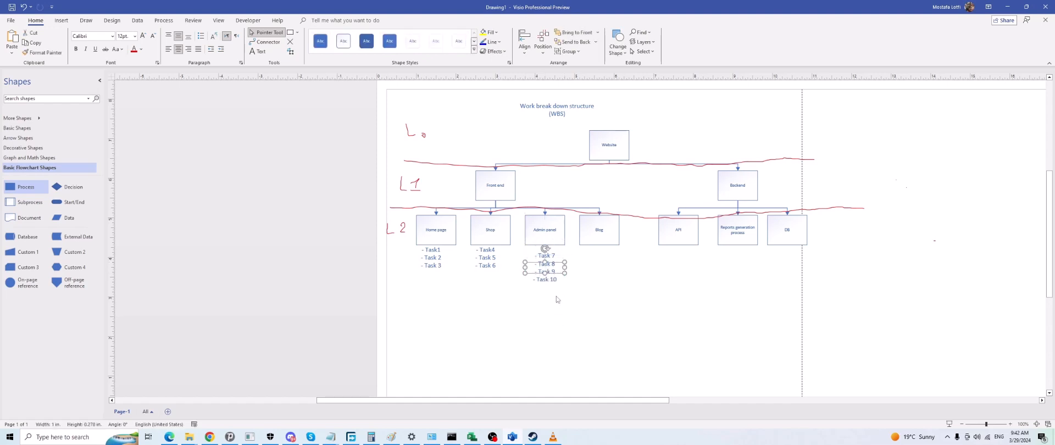
{"action": "left_click", "coordinate": [595, 262]}
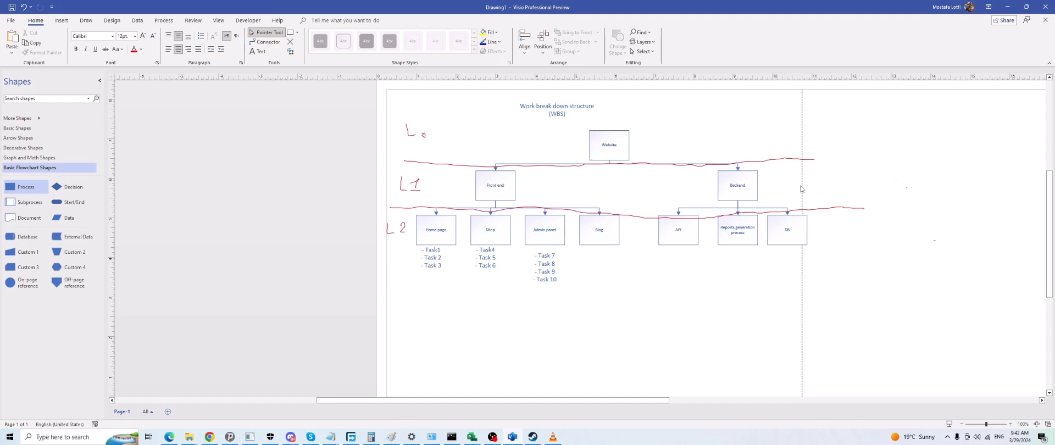
{"action": "left_click", "coordinate": [728, 181]}
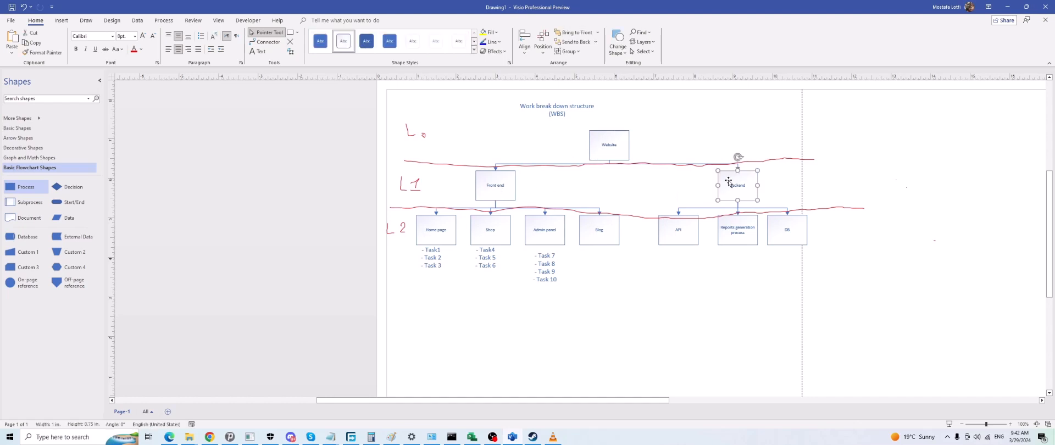
{"action": "left_click", "coordinate": [500, 196]}
{"action": "left_click", "coordinate": [741, 188]}
{"action": "left_click", "coordinate": [476, 185]}
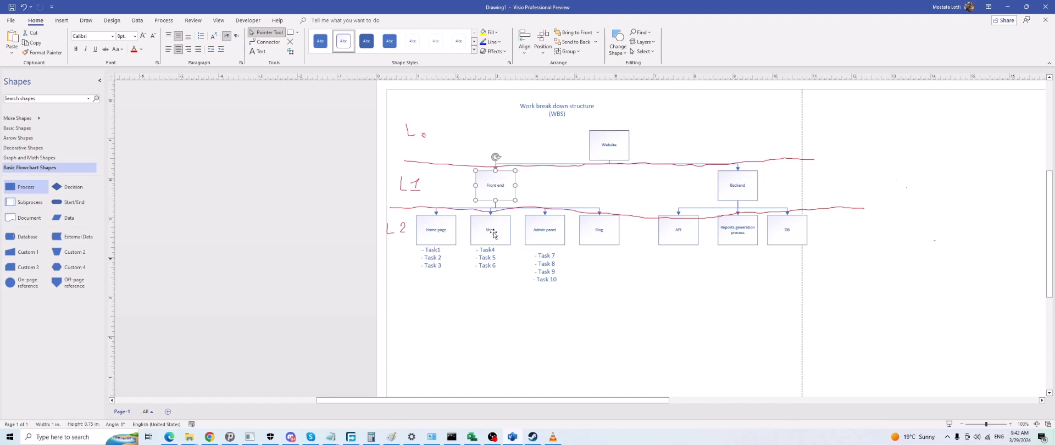
Nudge the Admin panel task list slightly up toward its box.
{"action": "left_click", "coordinate": [551, 269]}
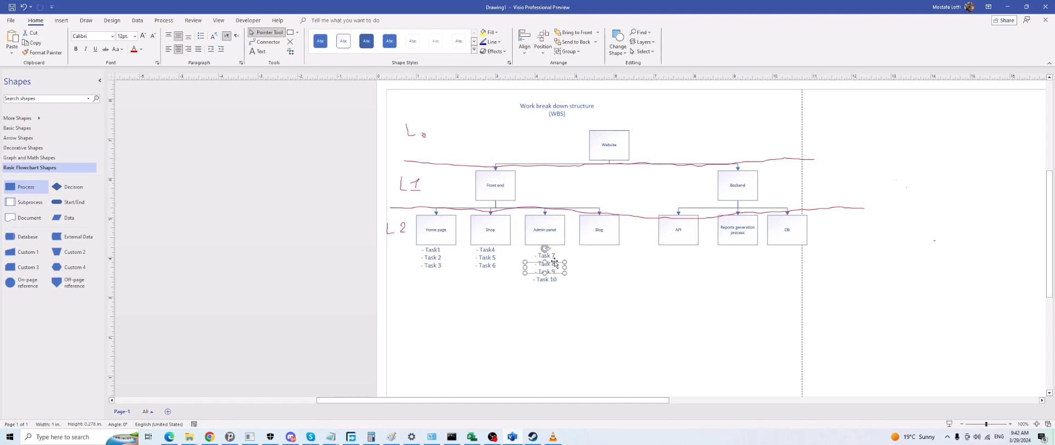
{"action": "left_click_drag", "start_coordinate": [555, 264], "coordinate": [552, 257]}
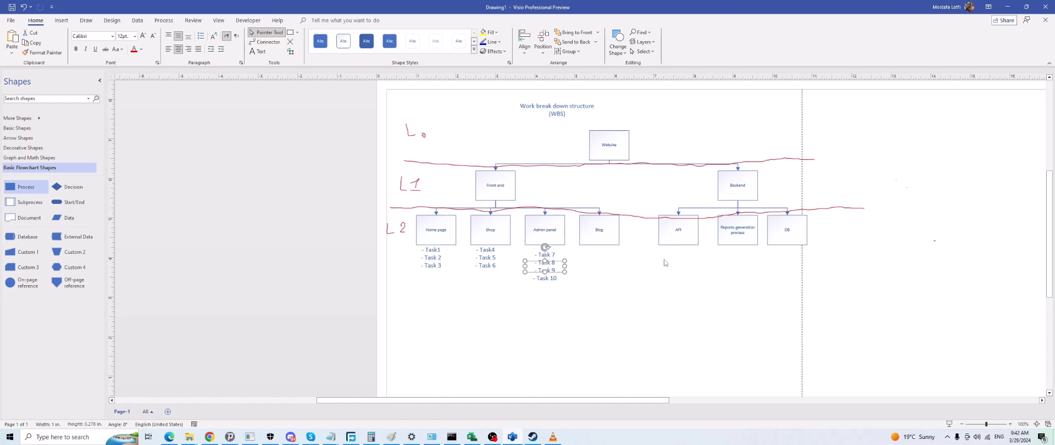
Duplicate the Home page task list under Blog and remove the copy's third task line.
{"action": "left_click", "coordinate": [429, 263]}
{"action": "left_click_drag", "start_coordinate": [428, 264], "coordinate": [607, 261]}
{"action": "double_click", "coordinate": [608, 265]}
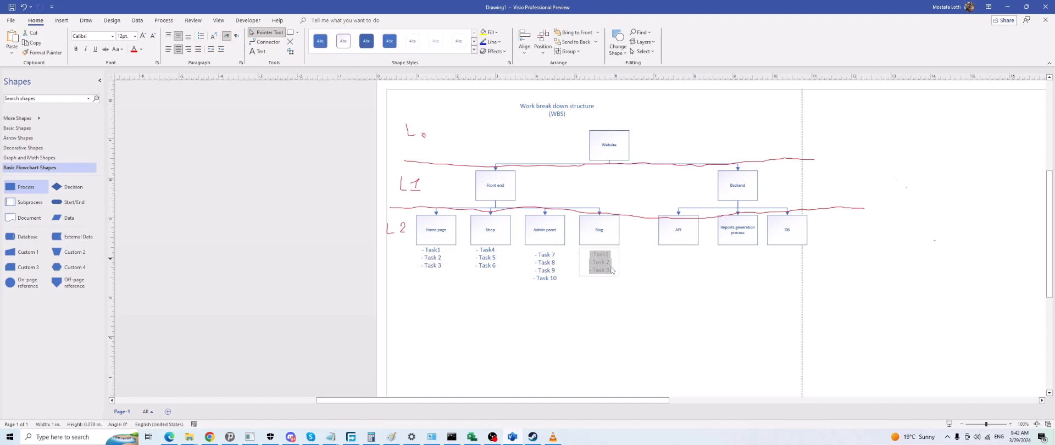
{"action": "left_click", "coordinate": [610, 270]}
{"action": "key", "text": "BackSpace"}
{"action": "key", "text": "BackSpace"}
{"action": "key", "text": "BackSpace"}
{"action": "key", "text": "BackSpace"}
{"action": "key", "text": "BackSpace"}
{"action": "key", "text": "BackSpace"}
{"action": "key", "text": "BackSpace"}
{"action": "key", "text": "BackSpace"}
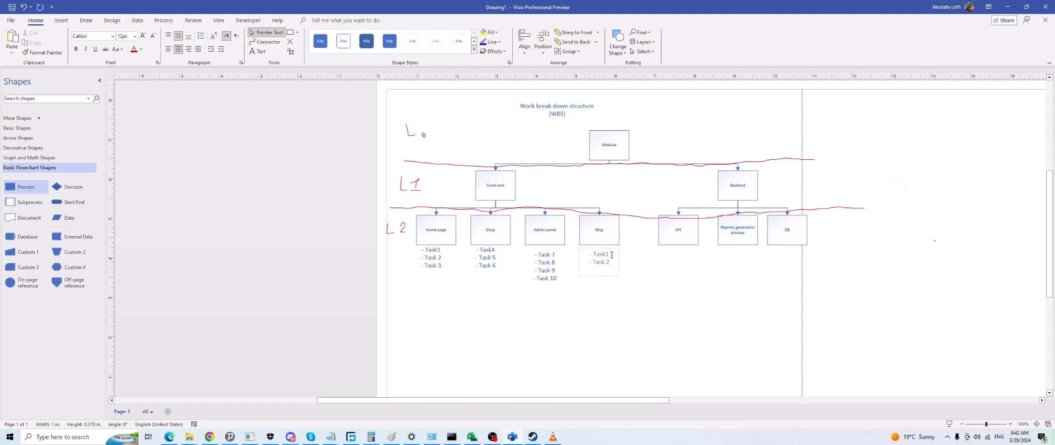
Renumber the two tasks under Blog to Task11 and Task 12.
{"action": "type", "text": "1"}
{"action": "left_click", "coordinate": [607, 263]}
{"action": "type", "text": "12"}
{"action": "key", "text": "Delete"}
{"action": "left_click", "coordinate": [642, 274]}
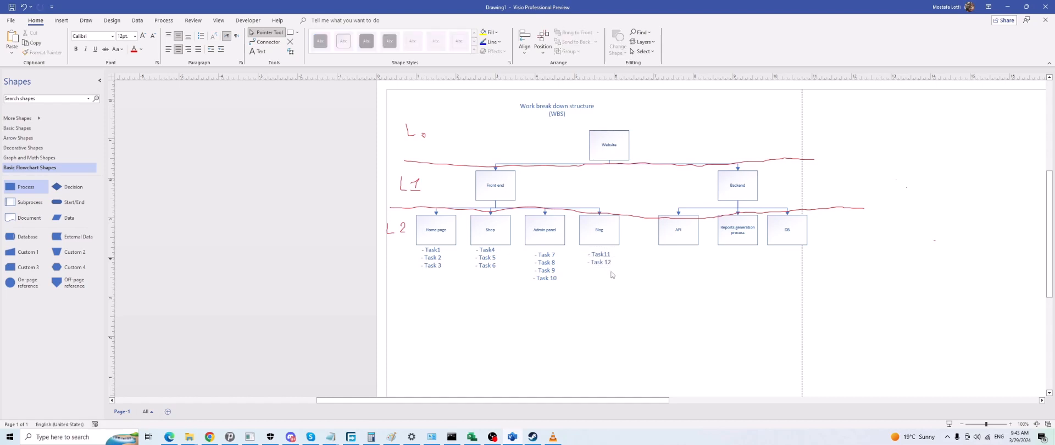
Place copies of the Blog task list under API, Reports generation process and DB.
{"action": "left_click", "coordinate": [605, 265]}
{"action": "left_click_drag", "start_coordinate": [603, 263], "coordinate": [691, 258]}
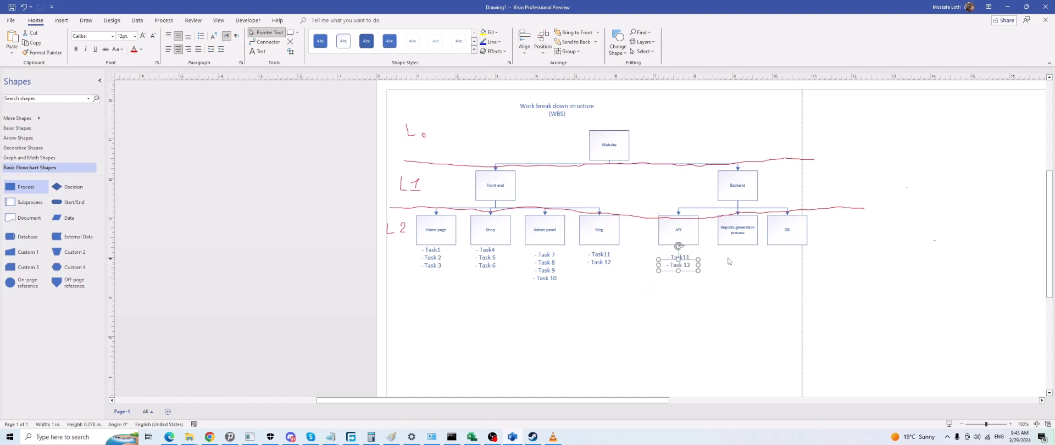
{"action": "left_click", "coordinate": [739, 266]}
{"action": "key", "text": "ctrl+v"}
{"action": "left_click", "coordinate": [780, 265]}
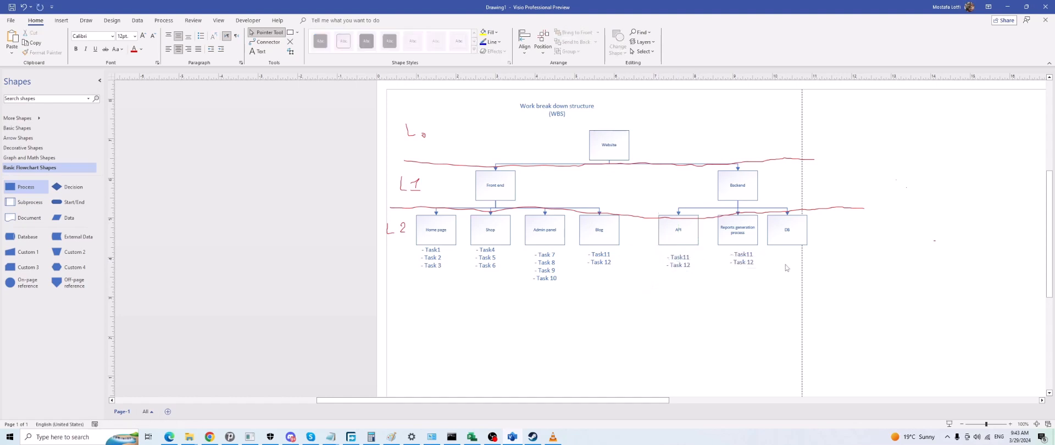
{"action": "key", "text": "ctrl+v"}
Renumber the tasks under API to Task13 and Task 14.
{"action": "double_click", "coordinate": [689, 258]}
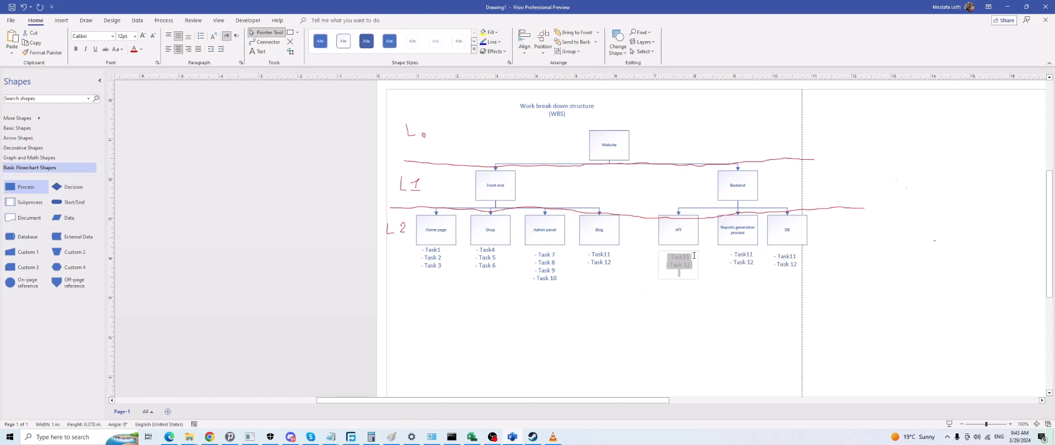
{"action": "left_click", "coordinate": [690, 260]}
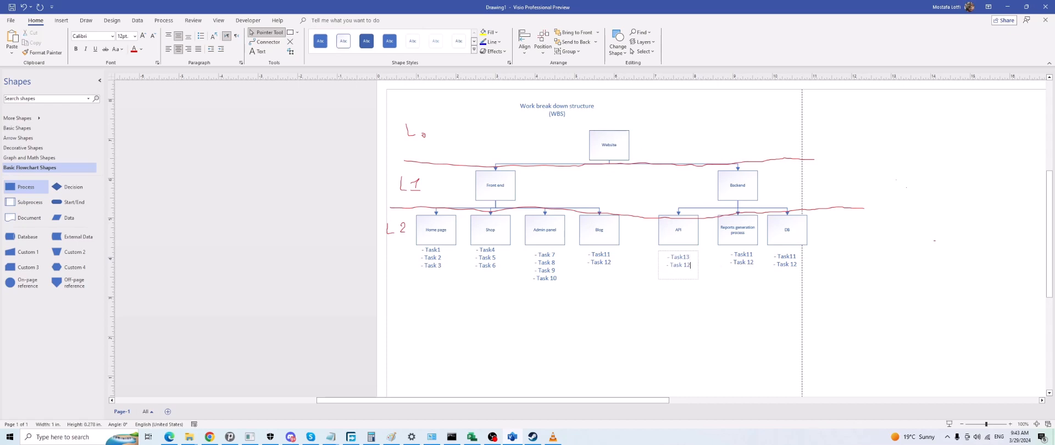
{"action": "key", "text": "BackSpace"}
{"action": "type", "text": "4"}
Renumber the tasks under Reports generation process to Task15 and Task 16, keeping each on its own dashed line.
{"action": "double_click", "coordinate": [742, 258]}
{"action": "double_click", "coordinate": [754, 255]}
{"action": "key", "text": "BackSpace"}
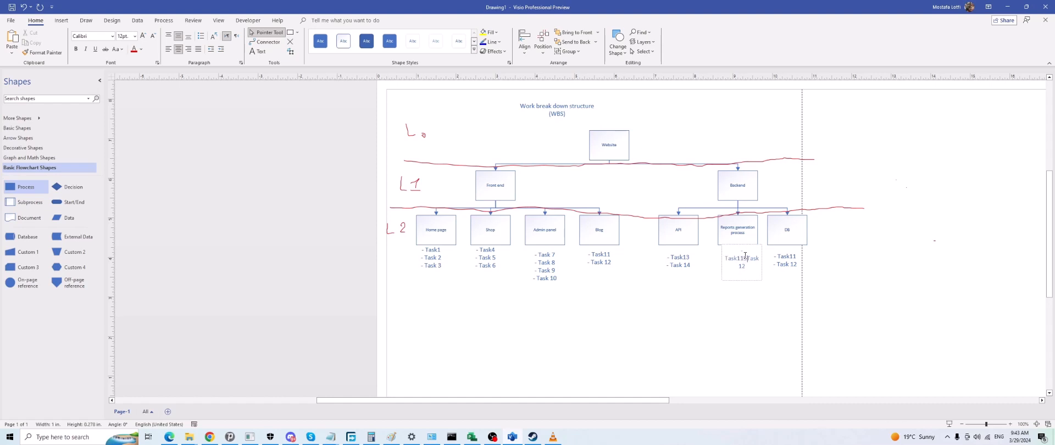
{"action": "type", "text": "5"}
{"action": "key", "text": "Return"}
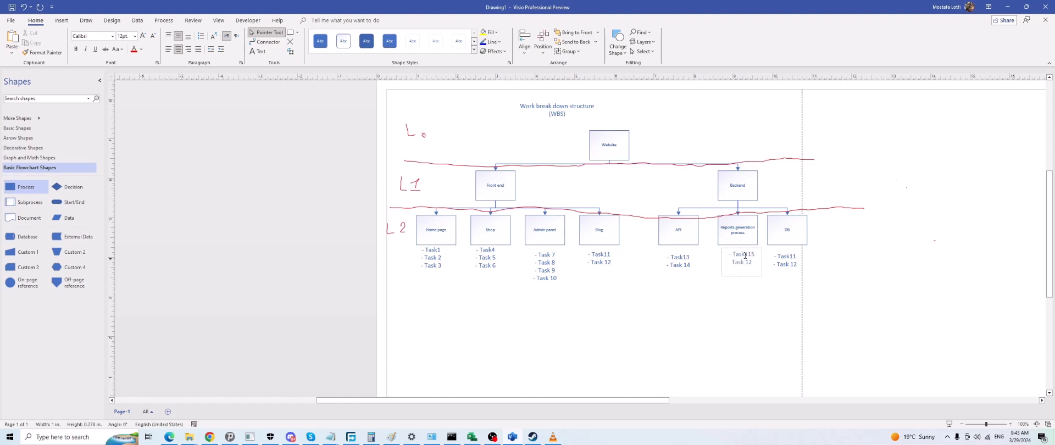
{"action": "type", "text": "-"}
{"action": "key", "text": "Delete"}
{"action": "key", "text": "BackSpace"}
{"action": "type", "text": "6"}
Renumber the tasks under DB to Task17 and Task 18.
{"action": "double_click", "coordinate": [786, 260]}
{"action": "left_click", "coordinate": [791, 265]}
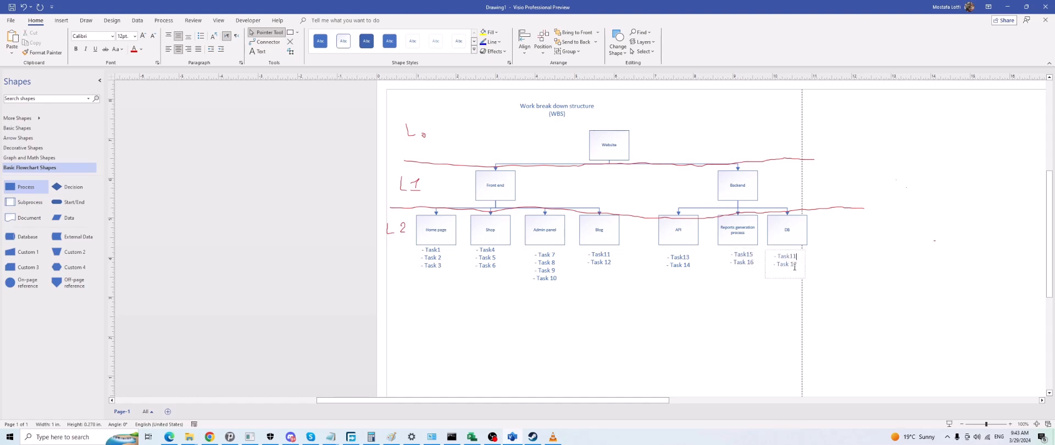
{"action": "left_click", "coordinate": [795, 256]}
{"action": "key", "text": "BackSpace"}
{"action": "type", "text": "7"}
{"action": "type", "text": "8"}
{"action": "left_click", "coordinate": [703, 328]}
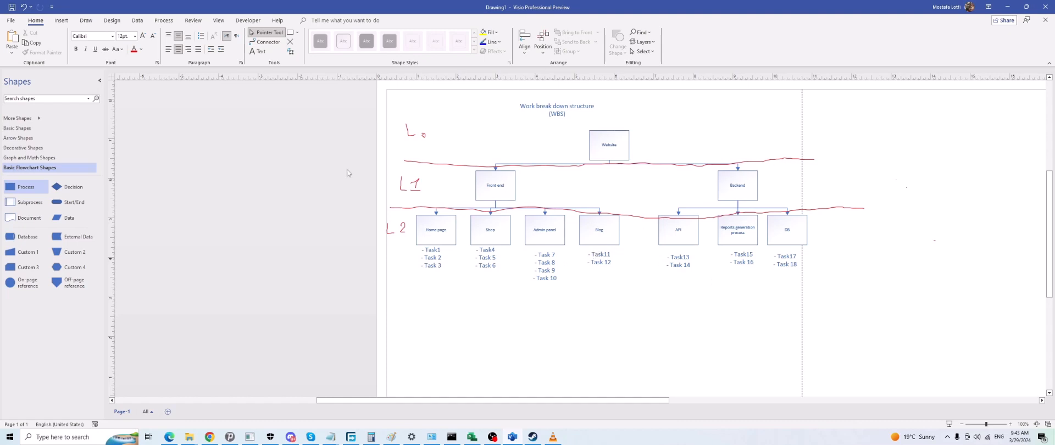
Switch to Project and enter Website as the first task name, following the Visio diagram's top level.
{"action": "left_click", "coordinate": [472, 437]}
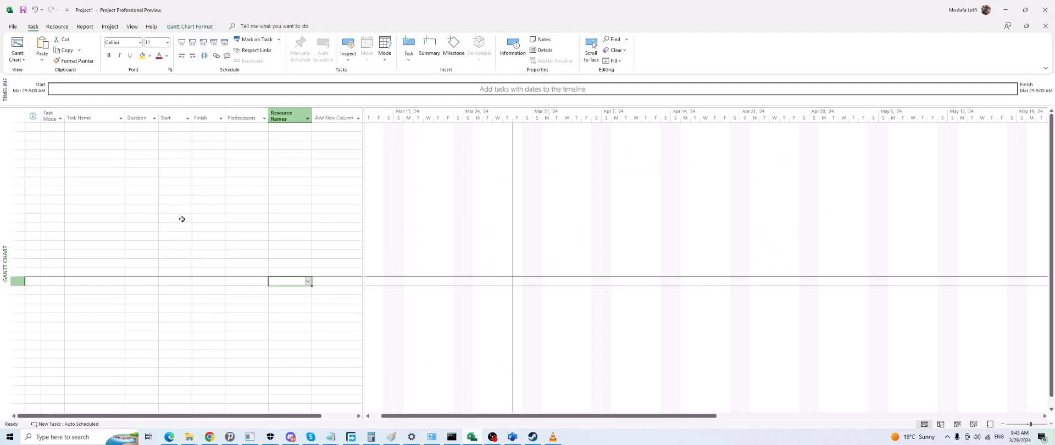
{"action": "left_click", "coordinate": [100, 137]}
{"action": "left_click", "coordinate": [101, 128]}
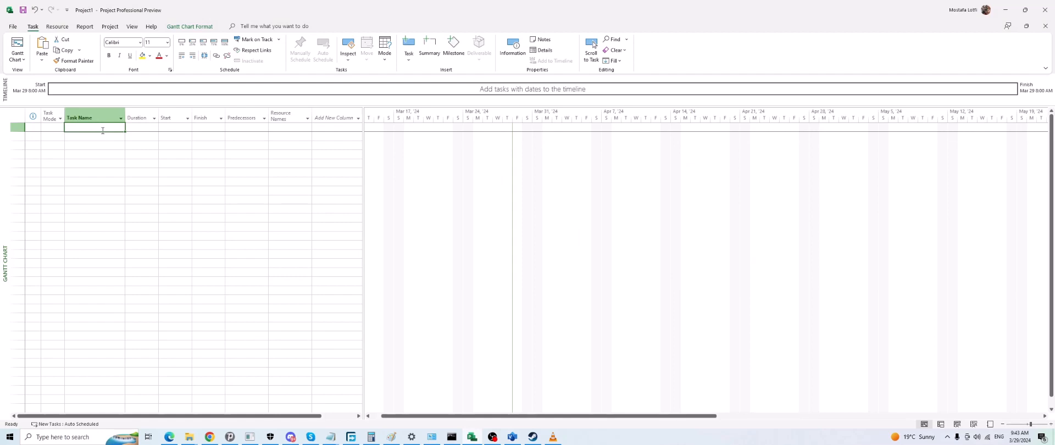
{"action": "left_click", "coordinate": [512, 436]}
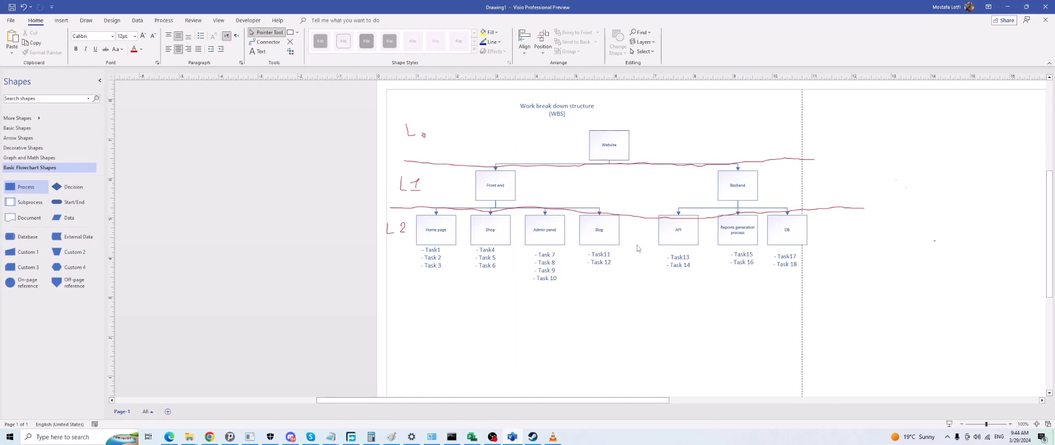
{"action": "left_click", "coordinate": [512, 436]}
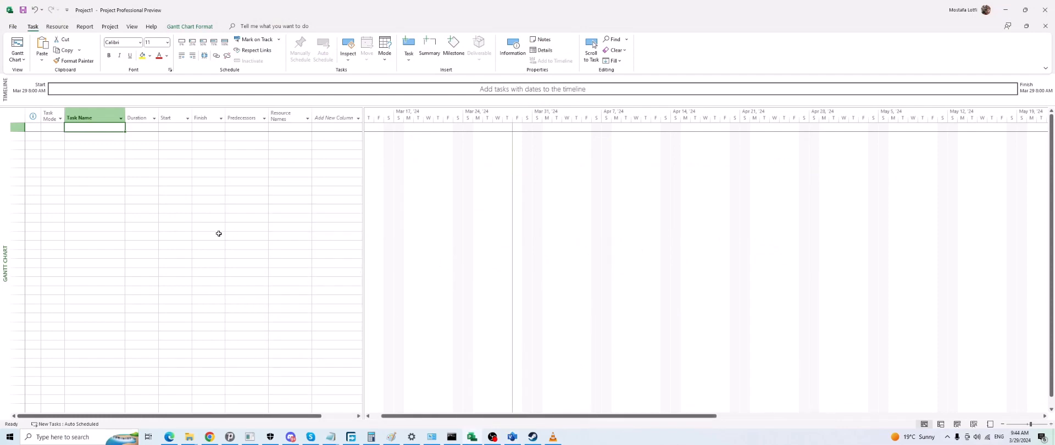
{"action": "left_click", "coordinate": [106, 191]}
{"action": "left_click", "coordinate": [93, 127]}
{"action": "type", "text": "Website"}
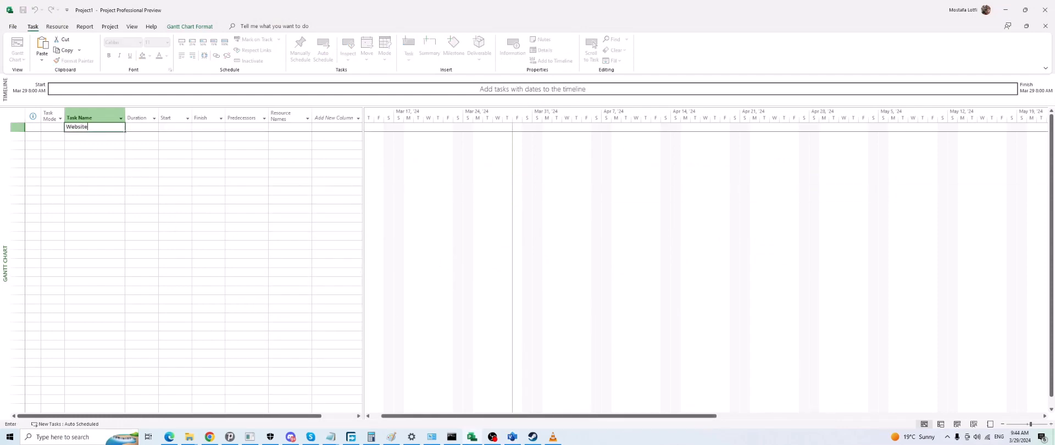
{"action": "key", "text": "Return"}
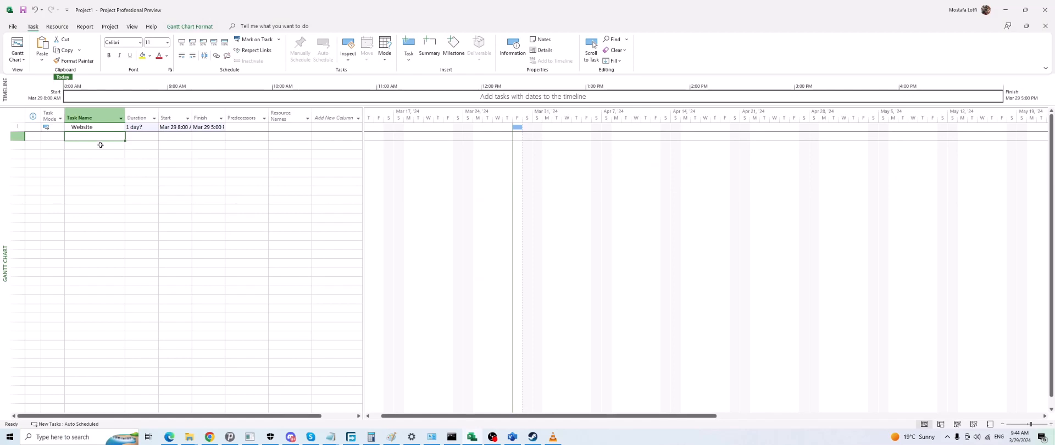
Check the Visio diagram's L1 boxes and add the tasks Frontend and Backend below Website in Project.
{"action": "left_click", "coordinate": [511, 436]}
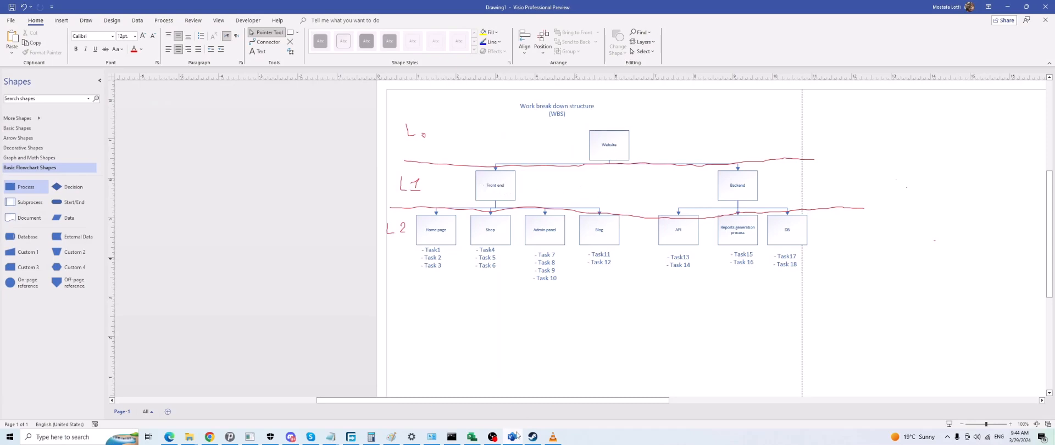
{"action": "left_click", "coordinate": [472, 437]}
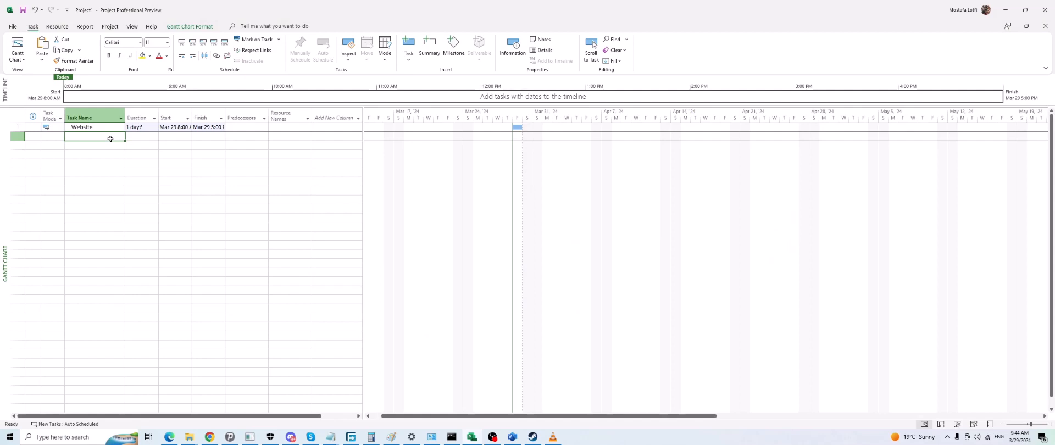
{"action": "type", "text": "Frontend"}
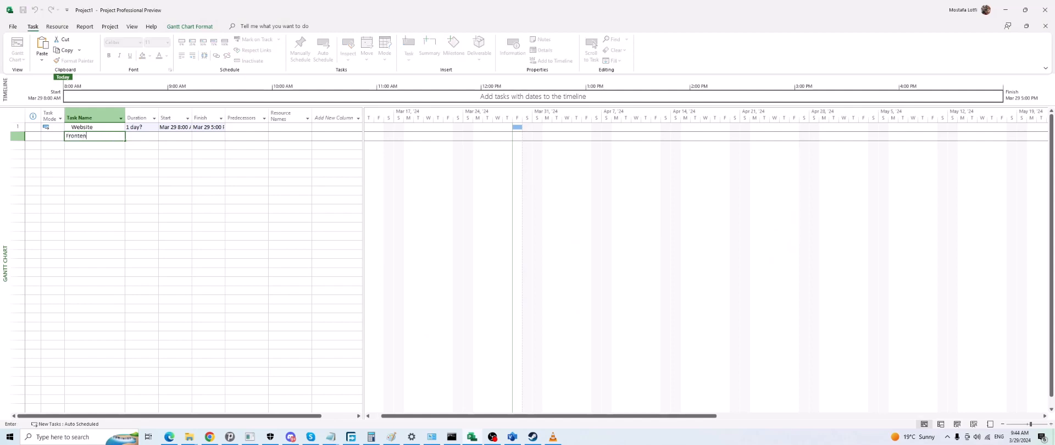
{"action": "key", "text": "Return"}
{"action": "type", "text": "Backend"}
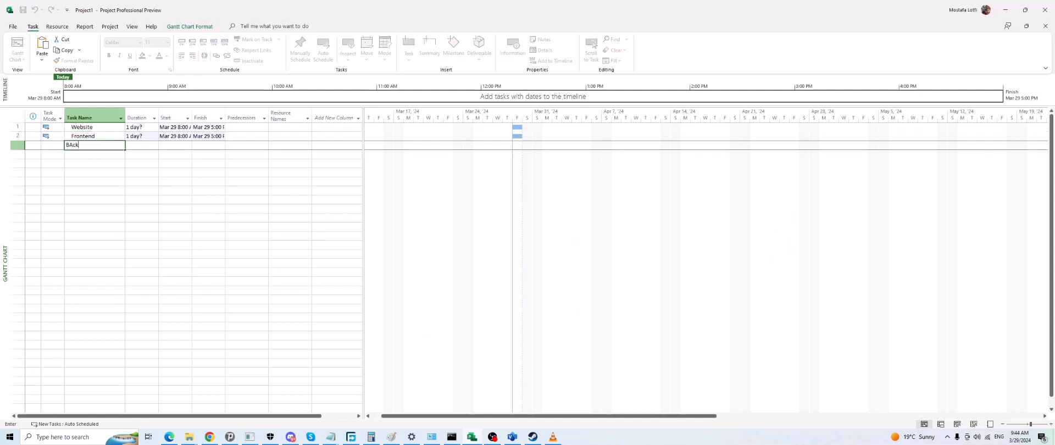
{"action": "key", "text": "Return"}
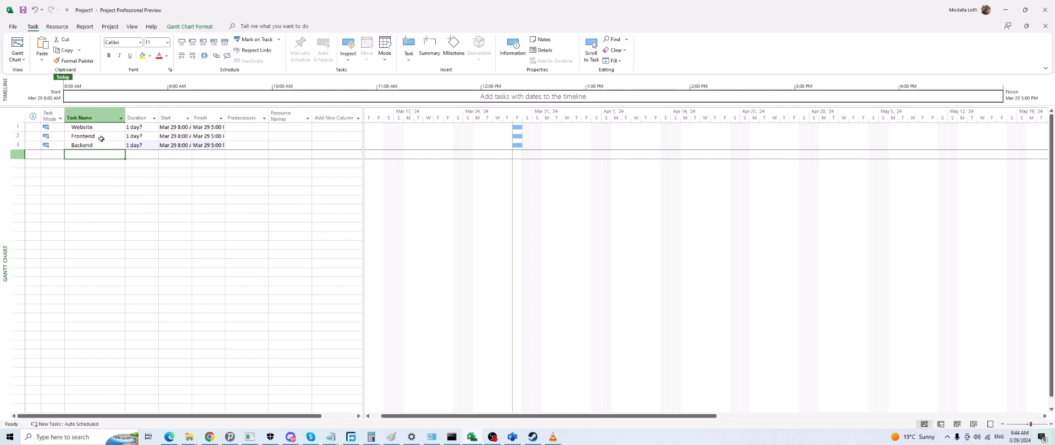
Indent the Frontend and Backend tasks one level so they become subtasks of Website.
{"action": "left_click_drag", "start_coordinate": [99, 137], "coordinate": [99, 145]}
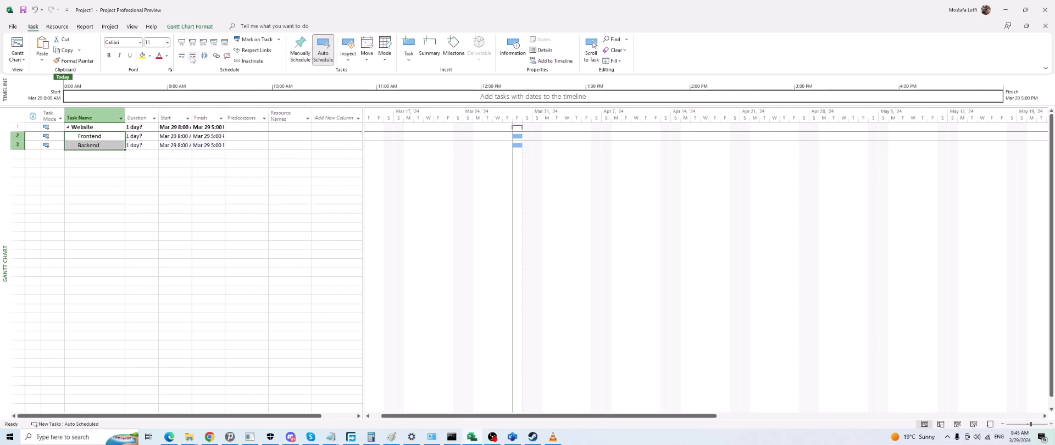
{"action": "left_click", "coordinate": [172, 180]}
{"action": "left_click", "coordinate": [102, 139]}
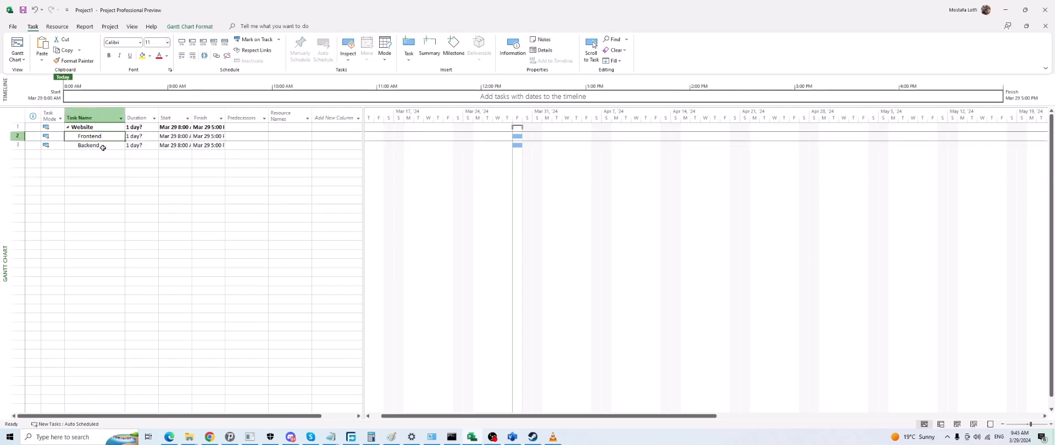
{"action": "left_click", "coordinate": [103, 147]}
{"action": "left_click", "coordinate": [219, 228]}
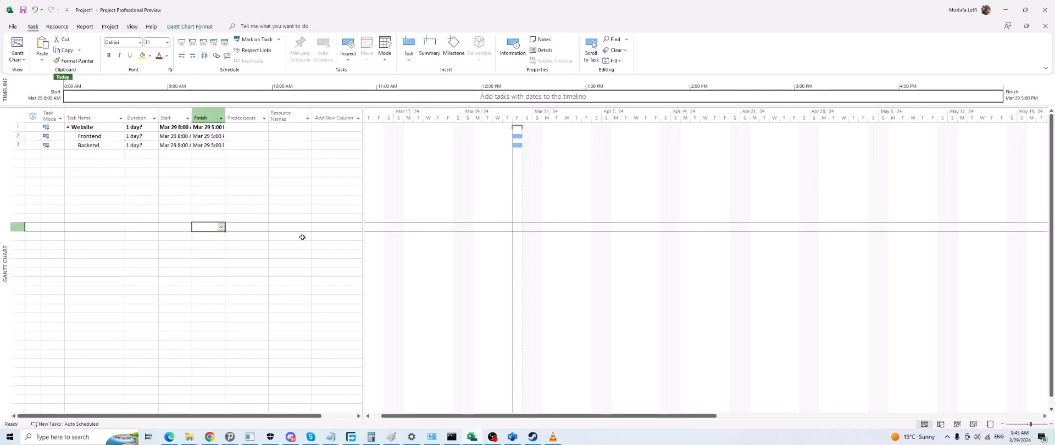
Check the boxes under Front end in the Visio diagram and insert three blank rows above Backend in Project.
{"action": "key", "text": "alt+Tab"}
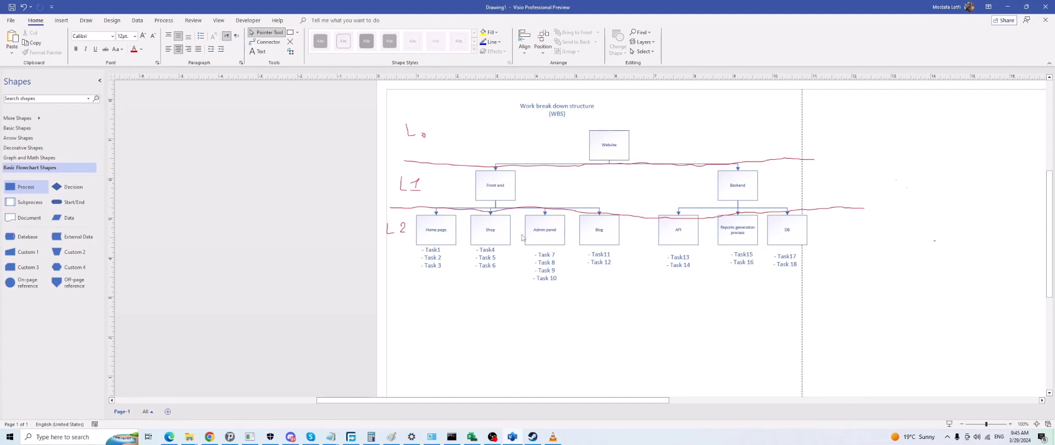
{"action": "key", "text": "alt+Tab"}
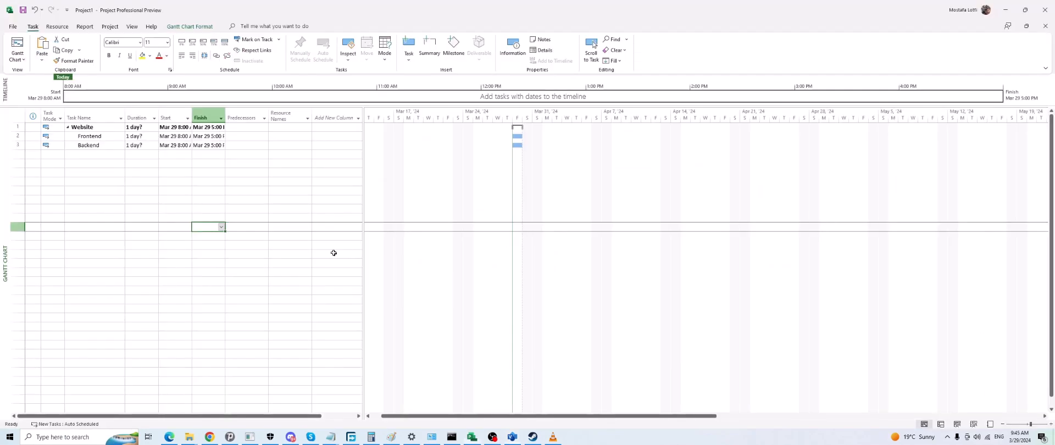
{"action": "left_click", "coordinate": [126, 172]}
{"action": "left_click", "coordinate": [106, 144]}
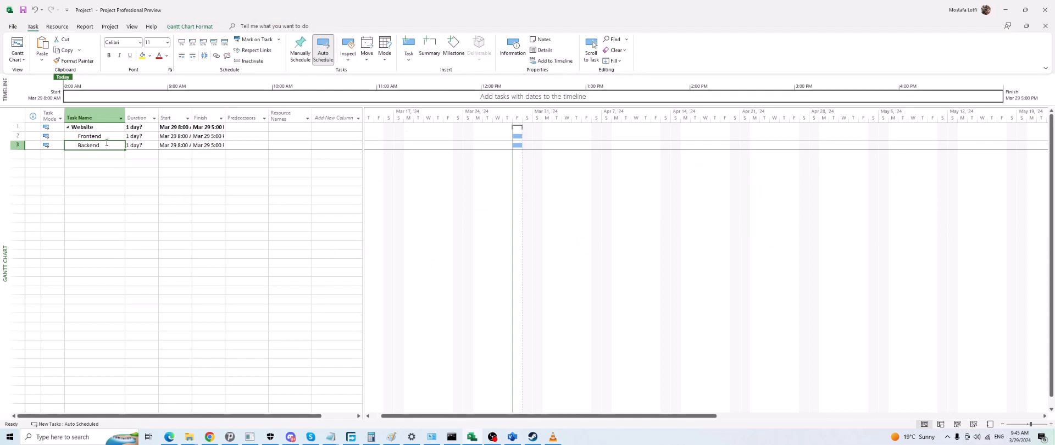
{"action": "left_click", "coordinate": [89, 161]}
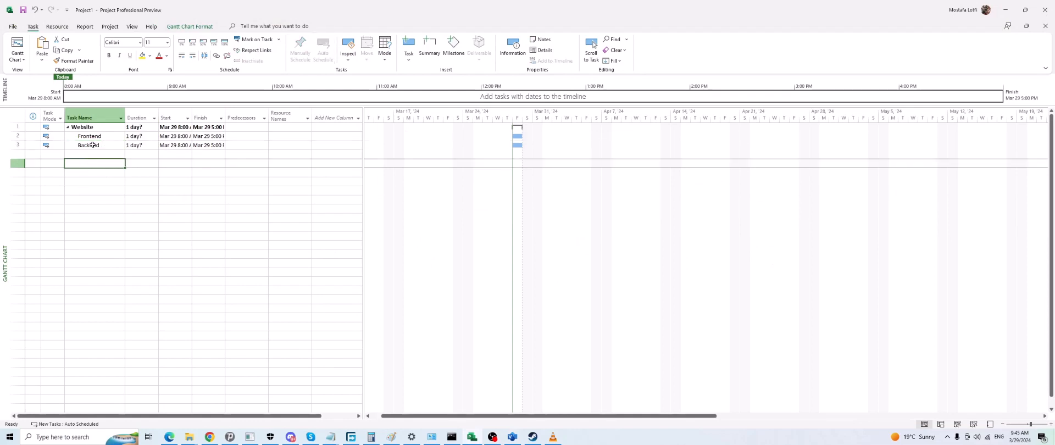
{"action": "left_click", "coordinate": [91, 144]}
{"action": "left_click", "coordinate": [18, 145]}
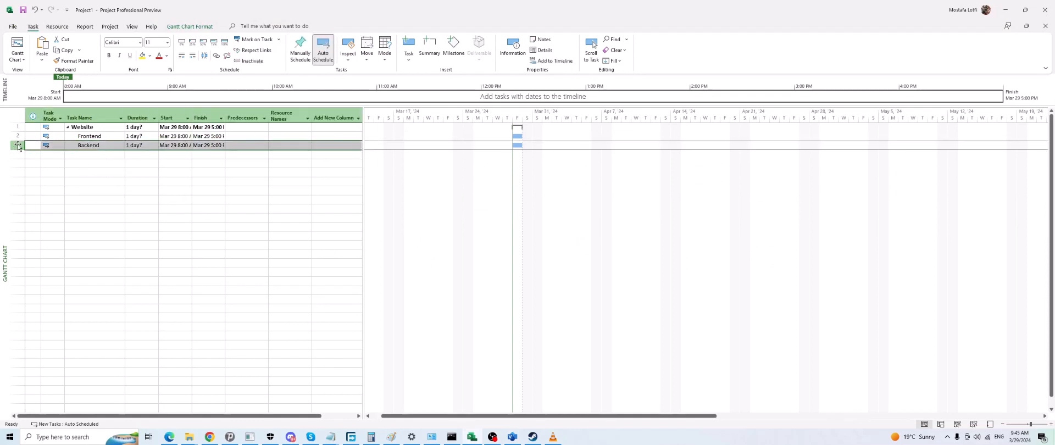
{"action": "left_click", "coordinate": [107, 146]}
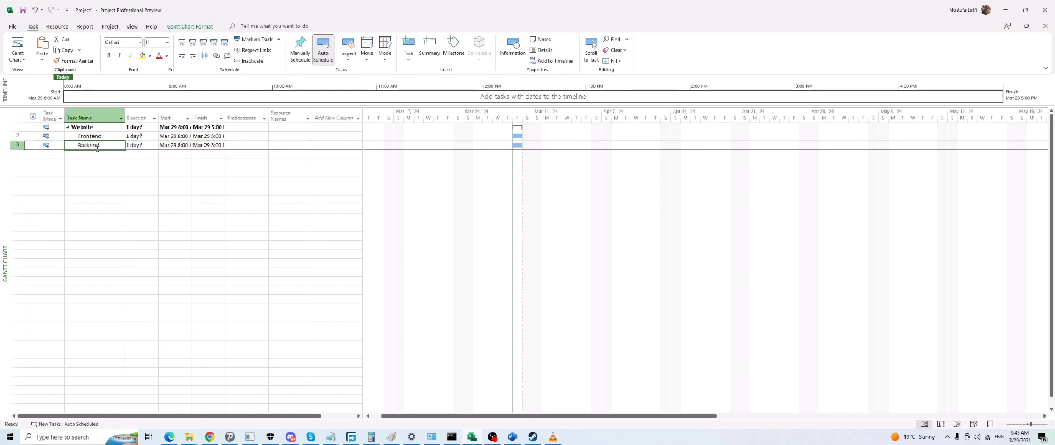
{"action": "left_click", "coordinate": [17, 145]}
{"action": "left_click", "coordinate": [98, 145]}
{"action": "key", "text": "Insert"}
{"action": "key", "text": "Insert"}
{"action": "key", "text": "Insert"}
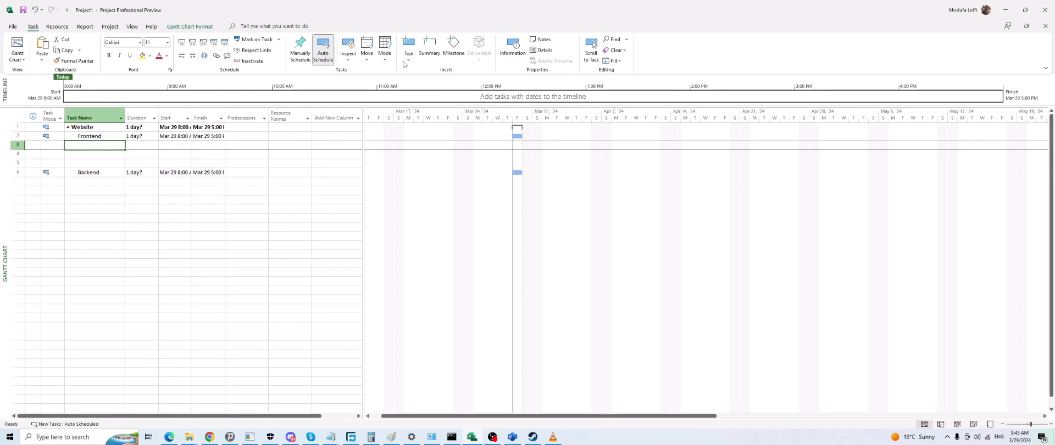
{"action": "left_click", "coordinate": [408, 60]}
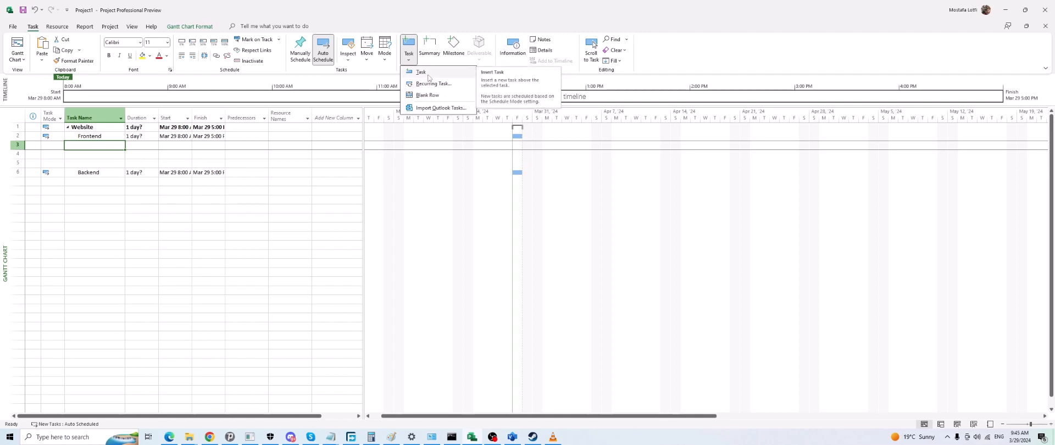
{"action": "left_click", "coordinate": [428, 75]}
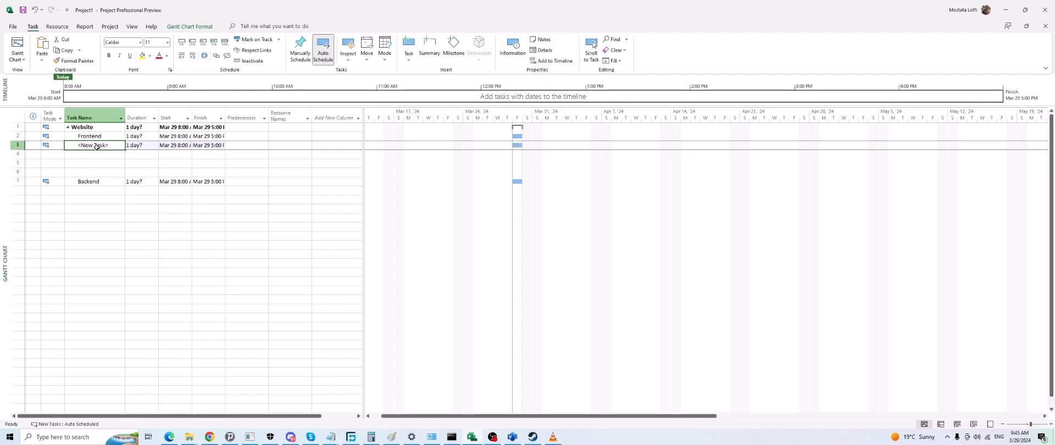
{"action": "left_click", "coordinate": [21, 149]}
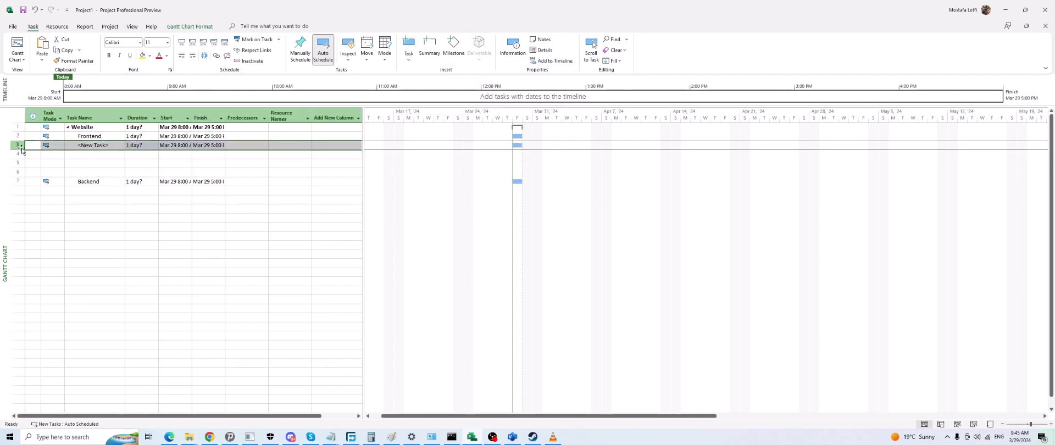
{"action": "key", "text": "Delete"}
Insert one more blank row below Frontend and enter Homepage as the task directly under Frontend.
{"action": "left_click", "coordinate": [100, 146]}
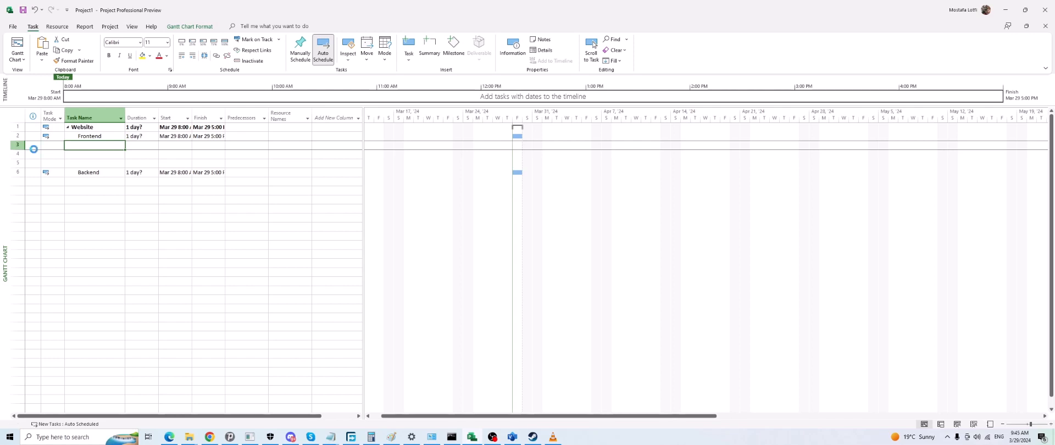
{"action": "key", "text": "Insert"}
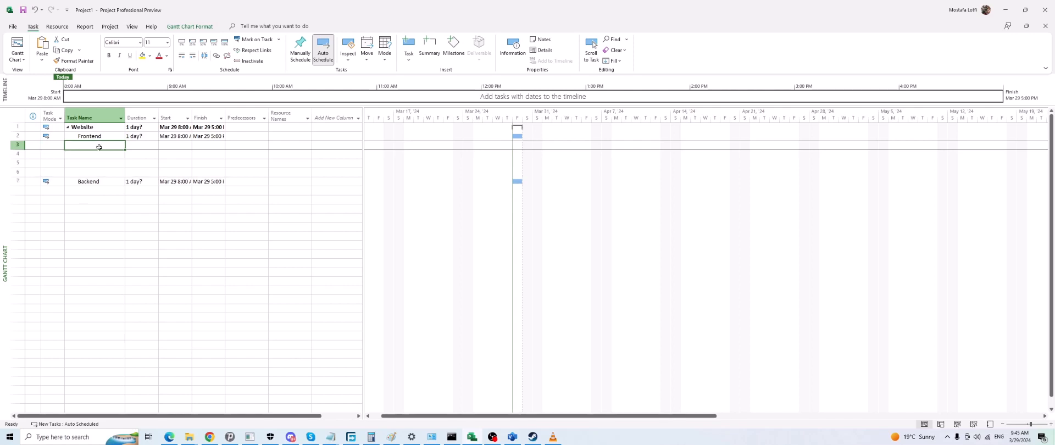
{"action": "type", "text": "Home"}
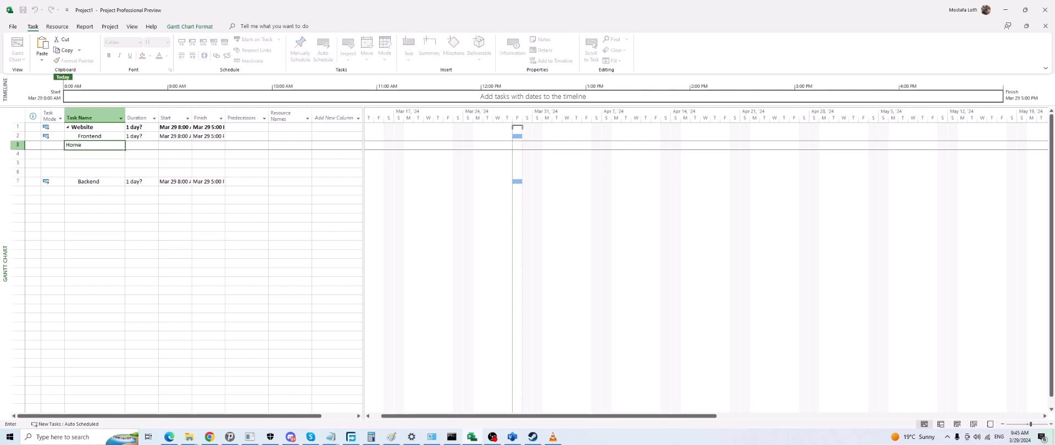
{"action": "type", "text": " page"}
{"action": "key", "text": "Return"}
Check the Visio diagram's L2 boxes and add the tasks Shop, Admin panel and blog below Homepage in Project.
{"action": "key", "text": "alt+Tab"}
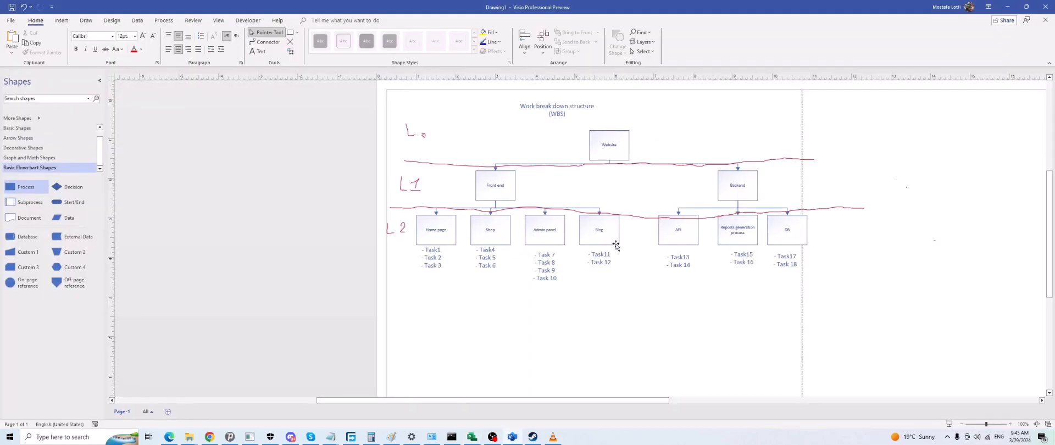
{"action": "key", "text": "alt+Tab"}
{"action": "type", "text": "Sh"}
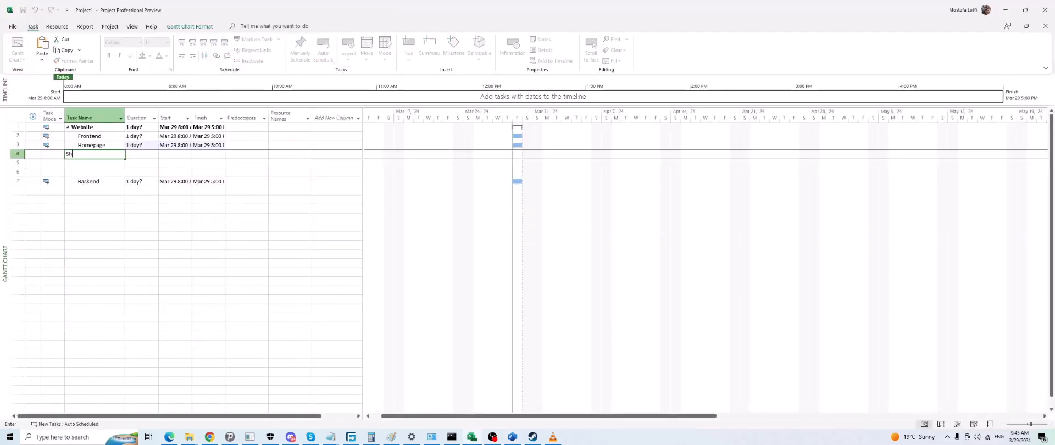
{"action": "type", "text": "op"}
{"action": "key", "text": "Return"}
{"action": "type", "text": "Admin pan"}
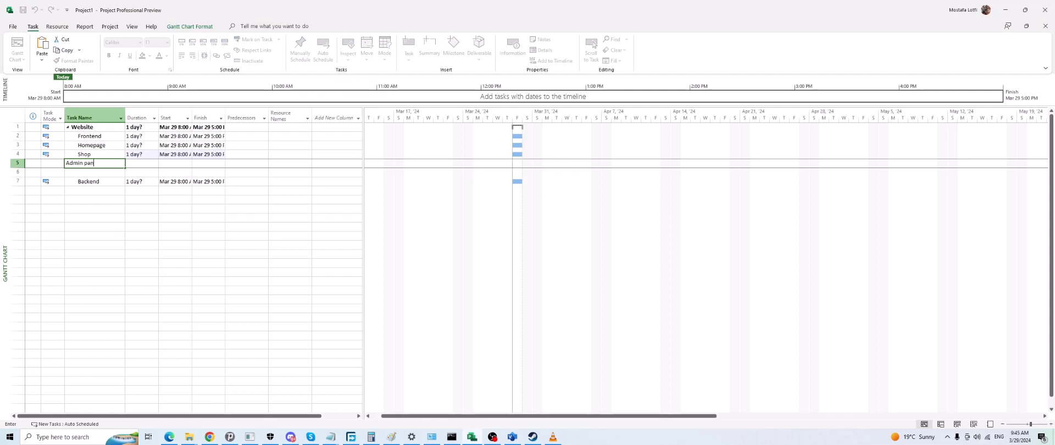
{"action": "type", "text": "el"}
{"action": "key", "text": "Return"}
{"action": "type", "text": "b"}
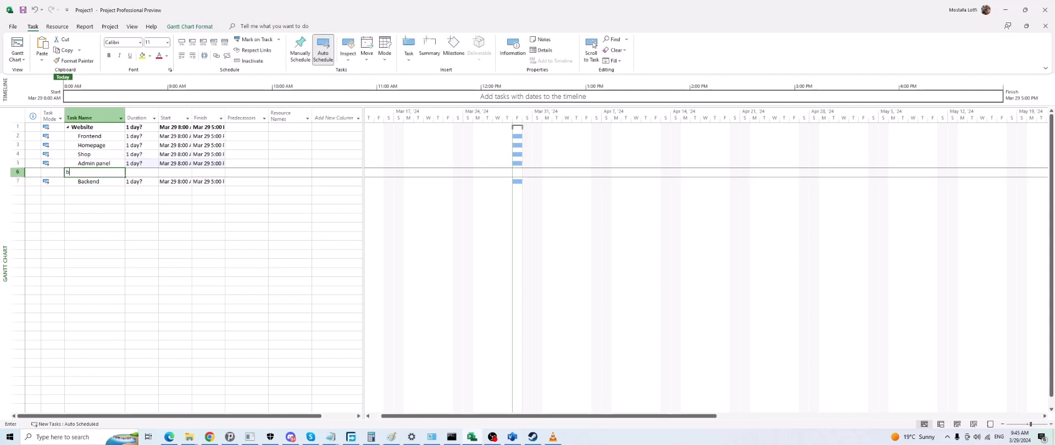
{"action": "type", "text": "log"}
{"action": "key", "text": "Return"}
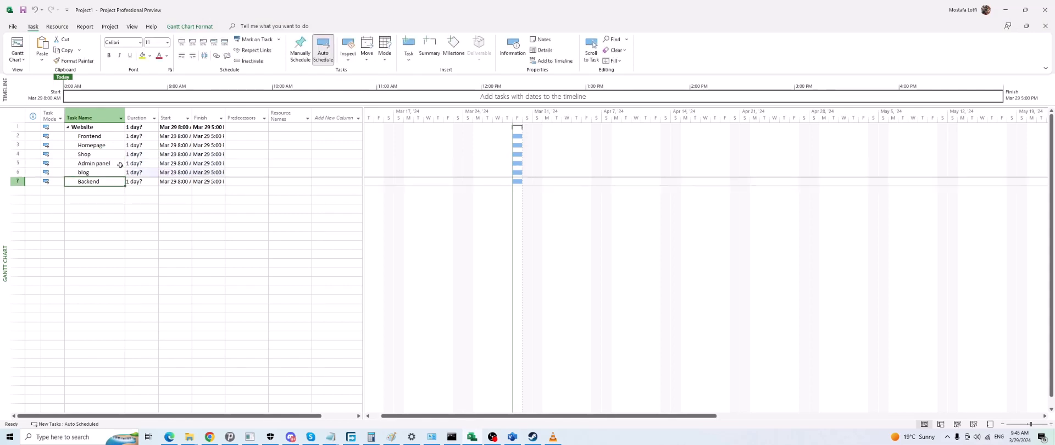
Compare the task list with the Visio diagram and indent Homepage, Shop, Admin panel and blog one level under Frontend in Project.
{"action": "key", "text": "alt+Tab"}
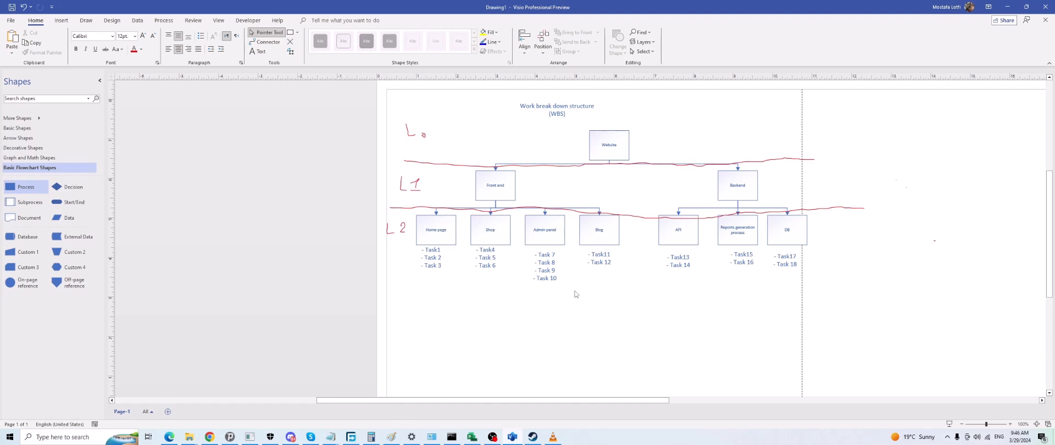
{"action": "left_click", "coordinate": [473, 437]}
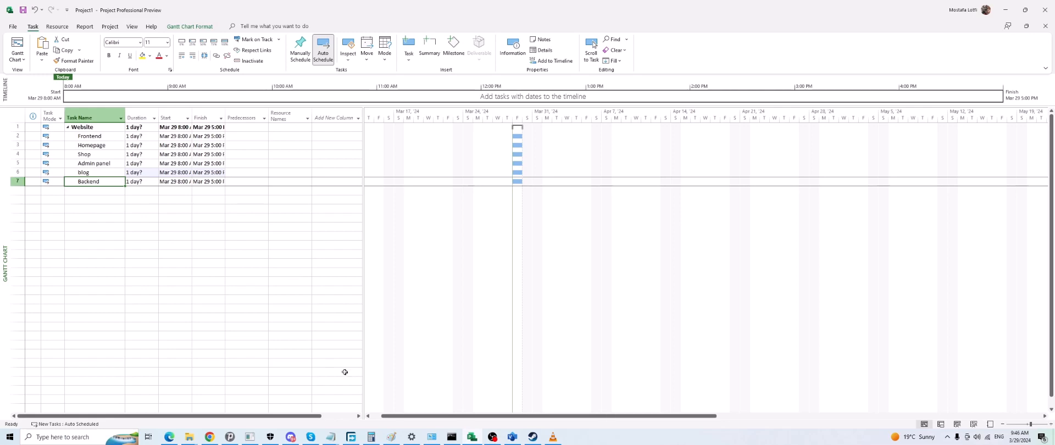
{"action": "left_click", "coordinate": [510, 438]}
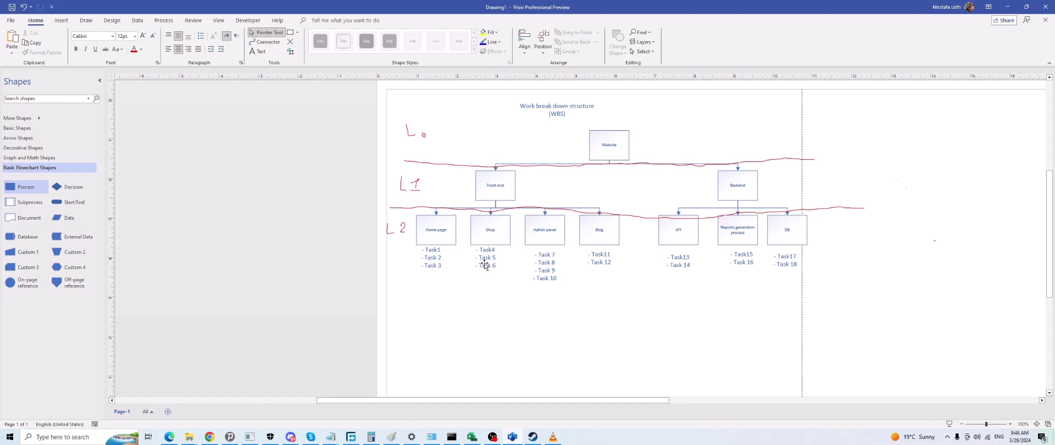
{"action": "left_click", "coordinate": [472, 436]}
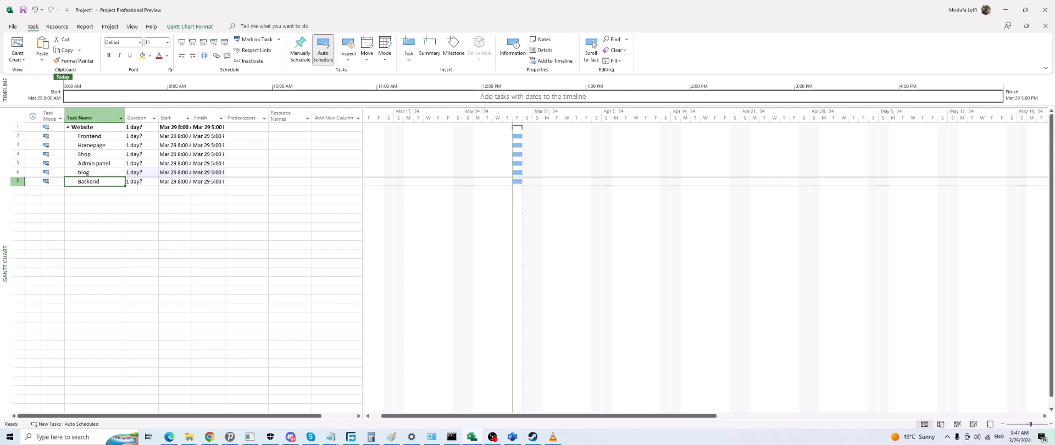
{"action": "left_click", "coordinate": [99, 145]}
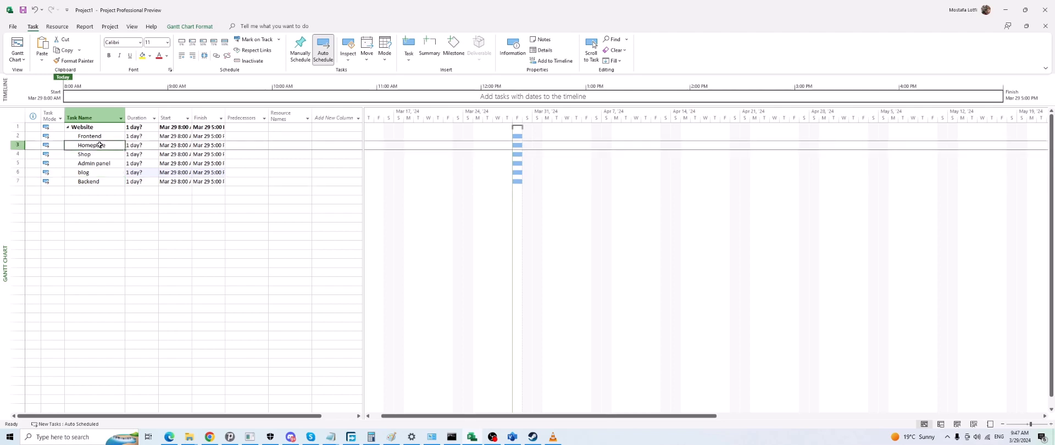
{"action": "left_click_drag", "start_coordinate": [99, 144], "coordinate": [102, 173]}
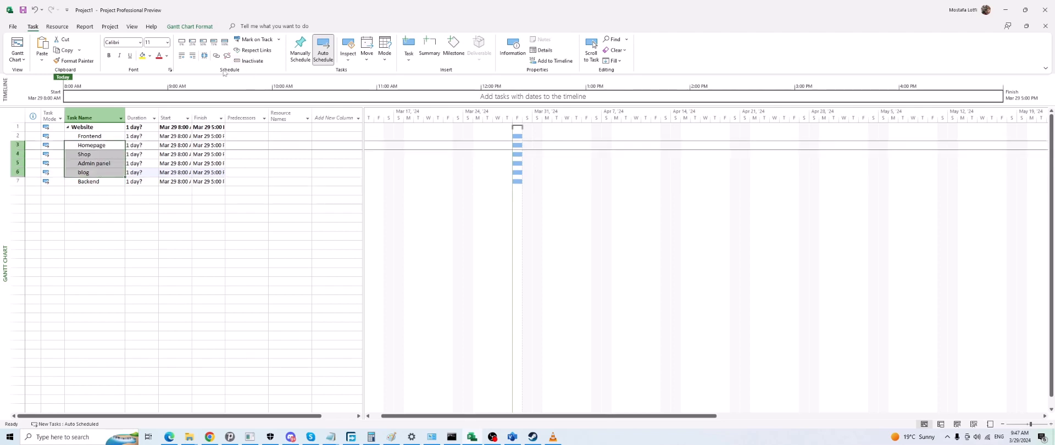
{"action": "left_click", "coordinate": [193, 56]}
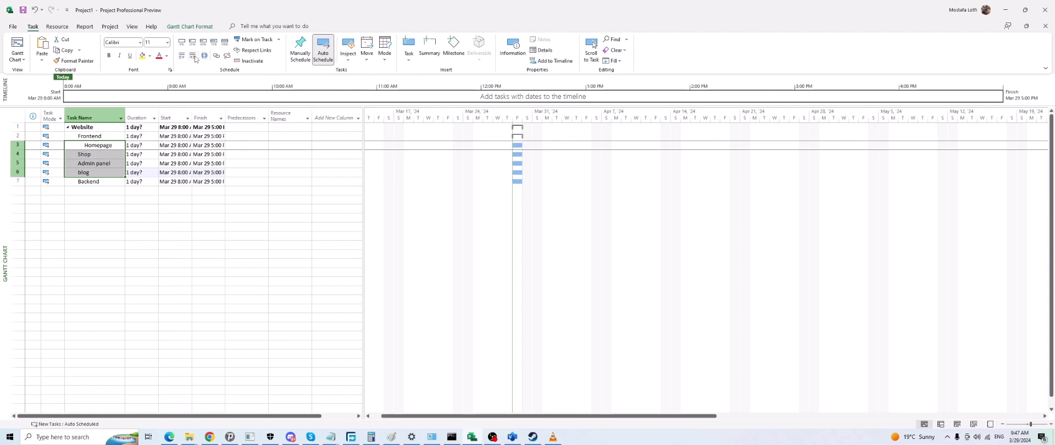
Check the Visio diagram's Backend branch and add the tasks API, REPORT and DB below Backend in Project.
{"action": "left_click", "coordinate": [104, 204]}
{"action": "left_click", "coordinate": [117, 190]}
{"action": "key", "text": "alt+Tab"}
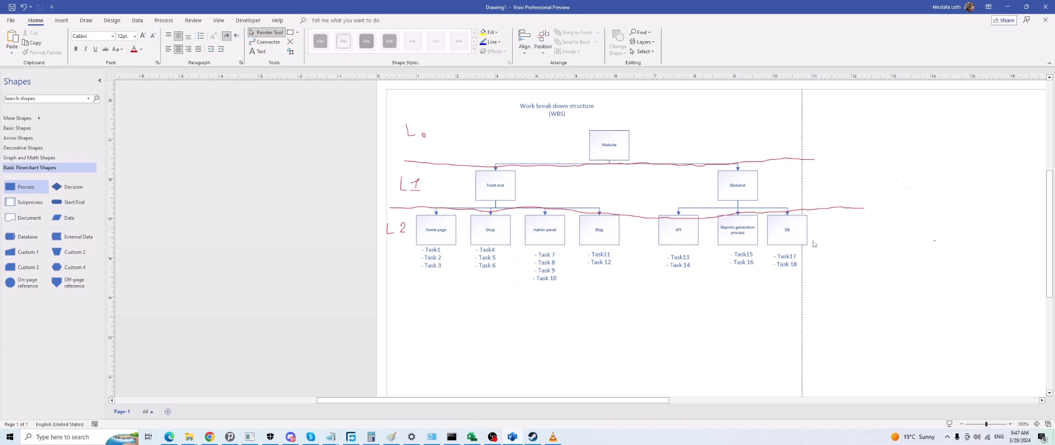
{"action": "key", "text": "alt+Tab"}
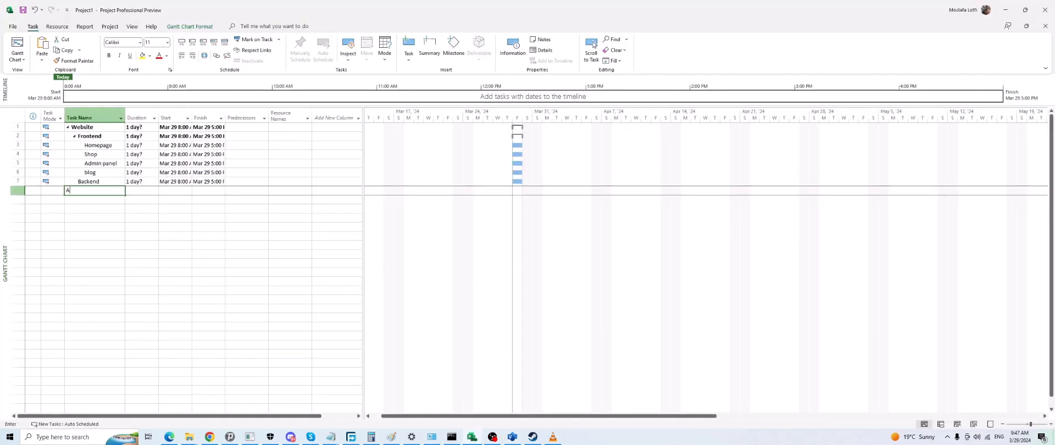
{"action": "type", "text": "API"}
{"action": "key", "text": "Return"}
{"action": "type", "text": "REPOR"}
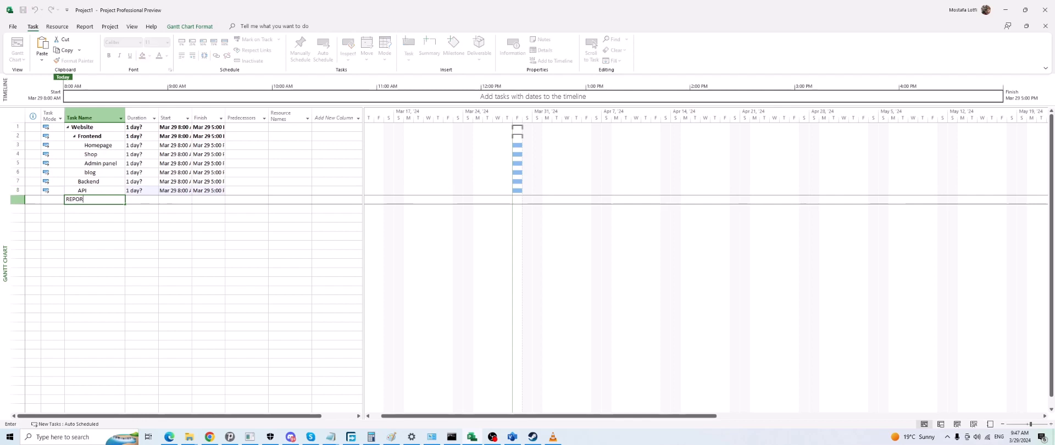
{"action": "type", "text": "T"}
{"action": "key", "text": "Return"}
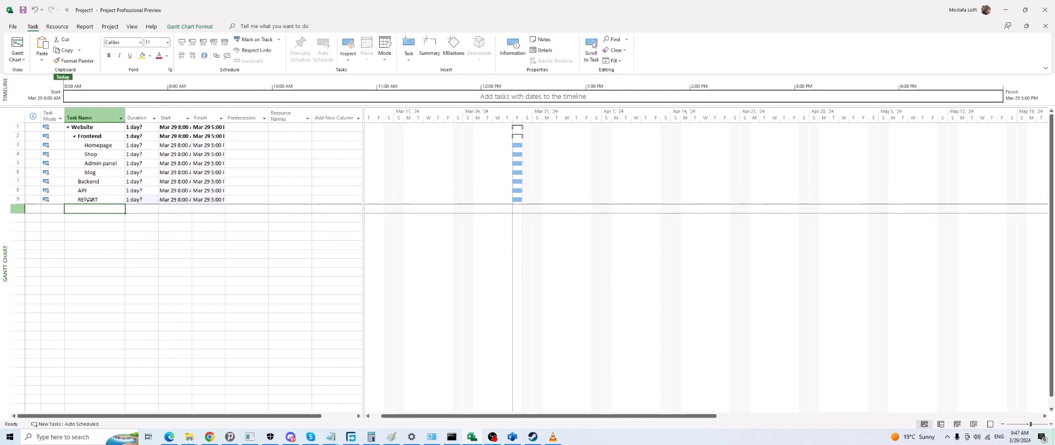
{"action": "type", "text": "DB"}
{"action": "key", "text": "Return"}
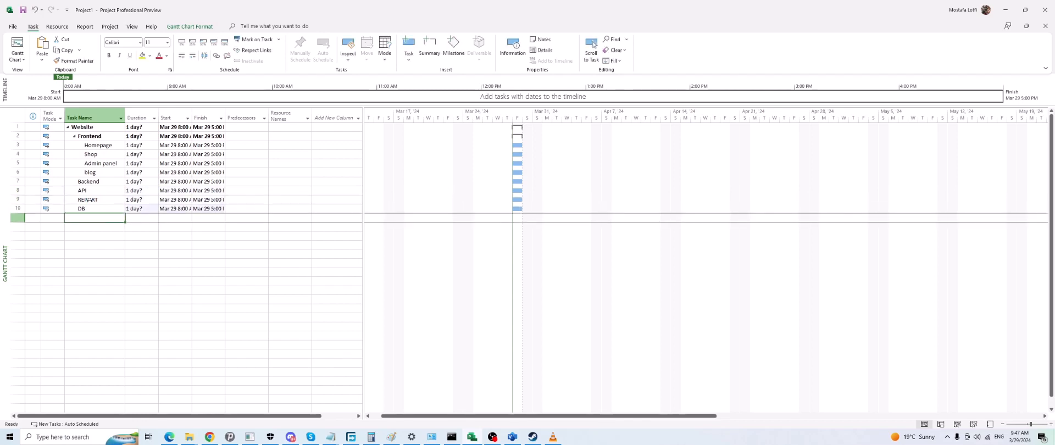
Indent the API, REPORT and DB tasks one level so they become subtasks of Backend.
{"action": "key", "text": "Up"}
{"action": "key", "text": "Up"}
{"action": "key", "text": "Up"}
{"action": "key", "text": "shift+Down"}
{"action": "key", "text": "shift+Down"}
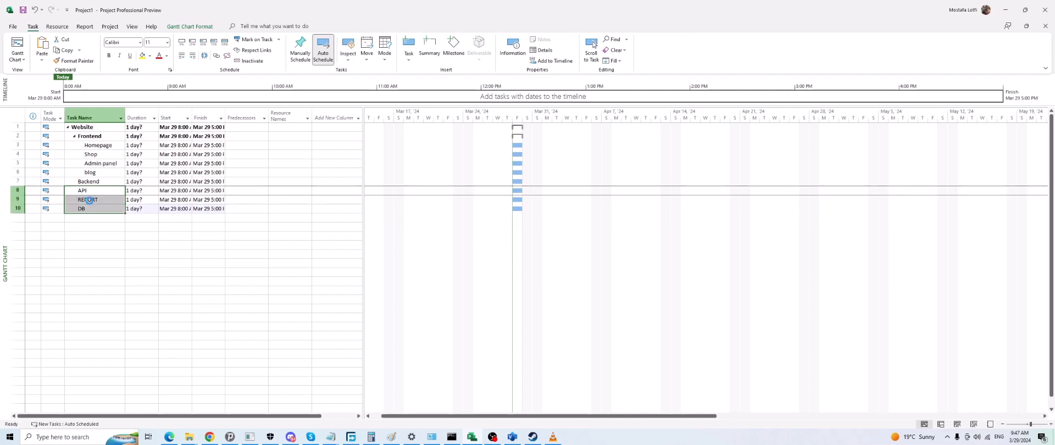
{"action": "key", "text": "alt+shift+Right"}
{"action": "left_click", "coordinate": [183, 269]}
{"action": "left_click", "coordinate": [122, 185]}
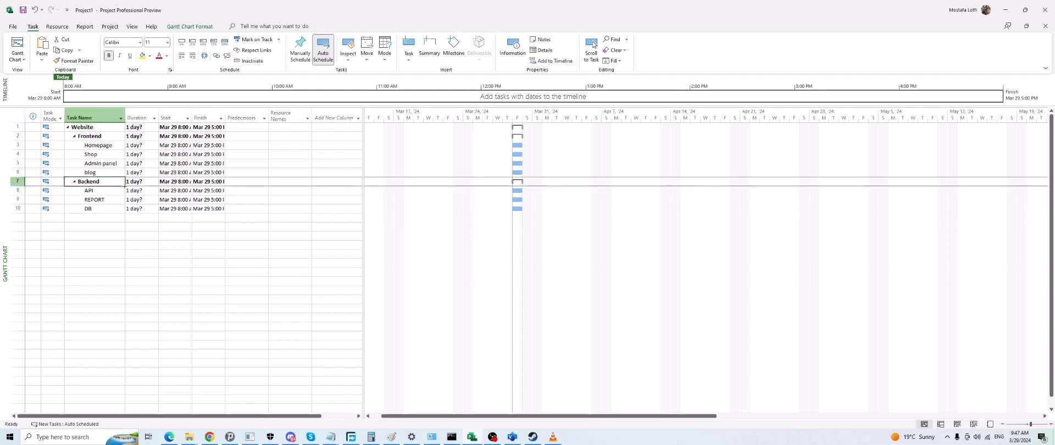
Check the tasks listed under Home page in the Visio diagram and insert three blank rows below Homepage in Project.
{"action": "key", "text": "alt+Tab"}
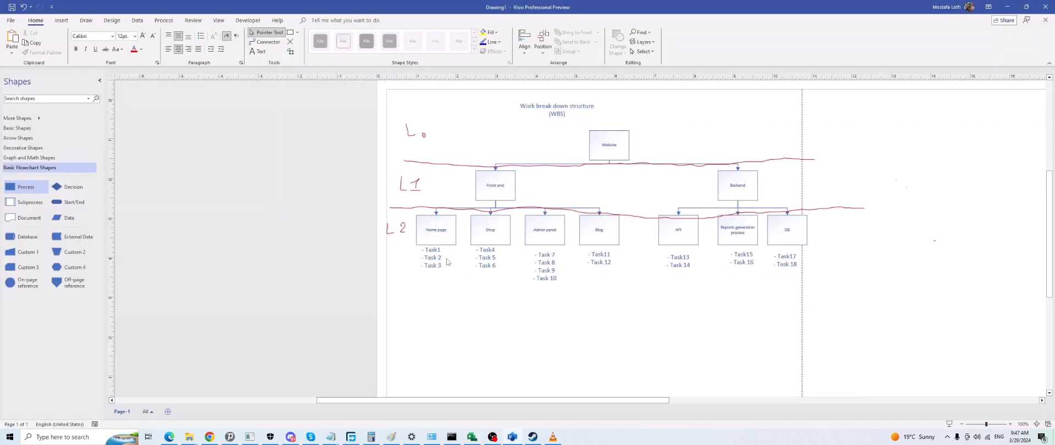
{"action": "key", "text": "alt+Tab"}
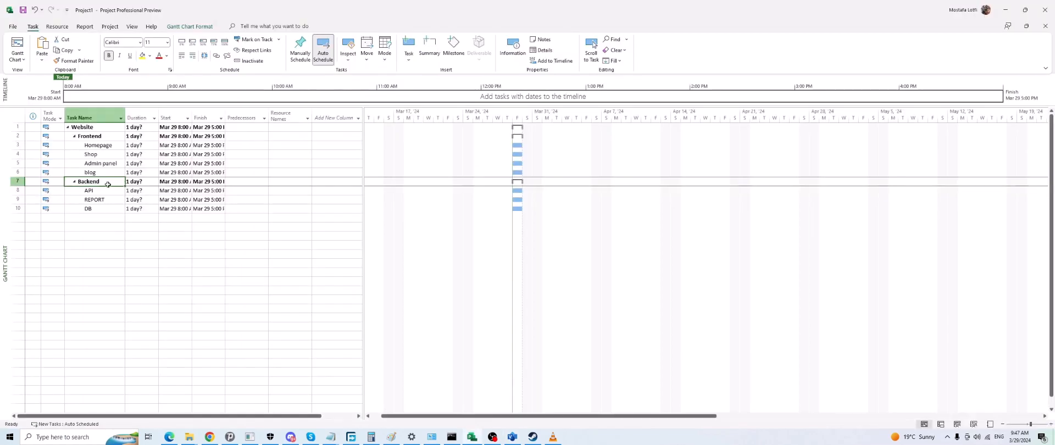
{"action": "left_click", "coordinate": [108, 156]}
{"action": "key", "text": "Insert"}
{"action": "key", "text": "Insert"}
{"action": "key", "text": "Insert"}
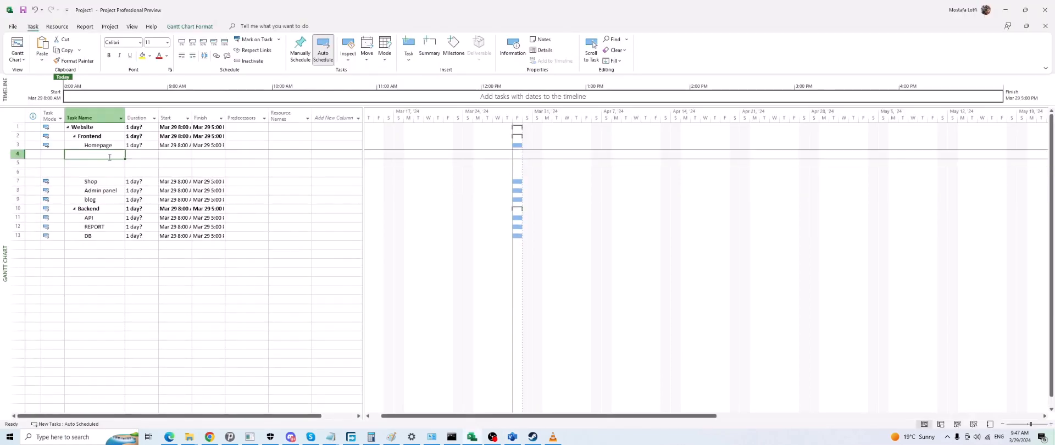
Check the tasks listed under Shop in the Visio diagram and insert three blank rows below Shop in Project.
{"action": "left_click", "coordinate": [109, 190]}
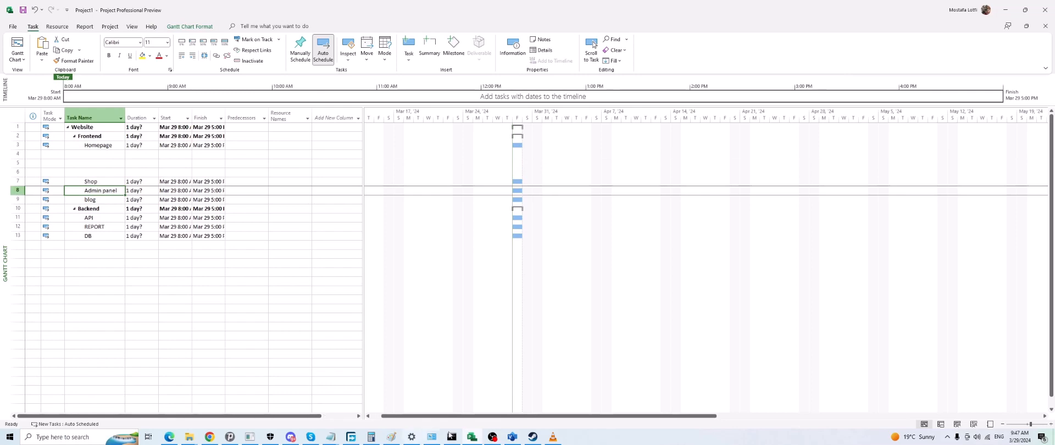
{"action": "left_click", "coordinate": [511, 435]}
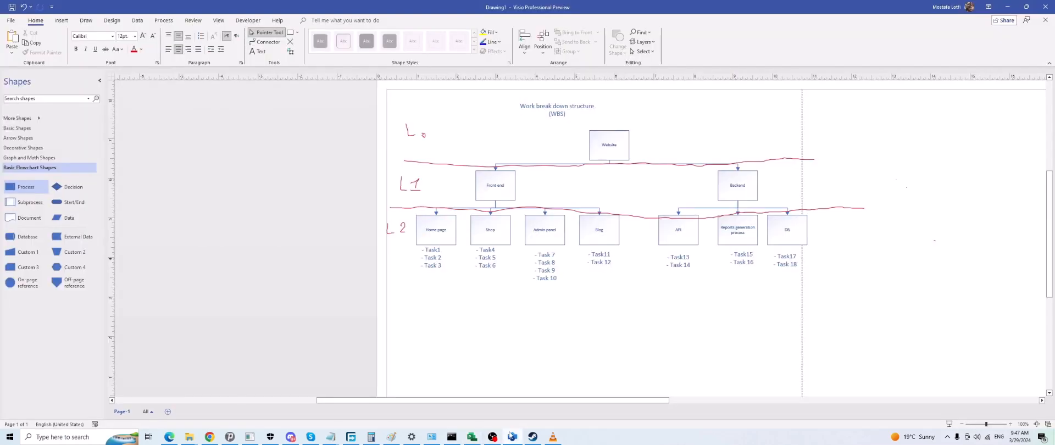
{"action": "key", "text": "alt+Tab"}
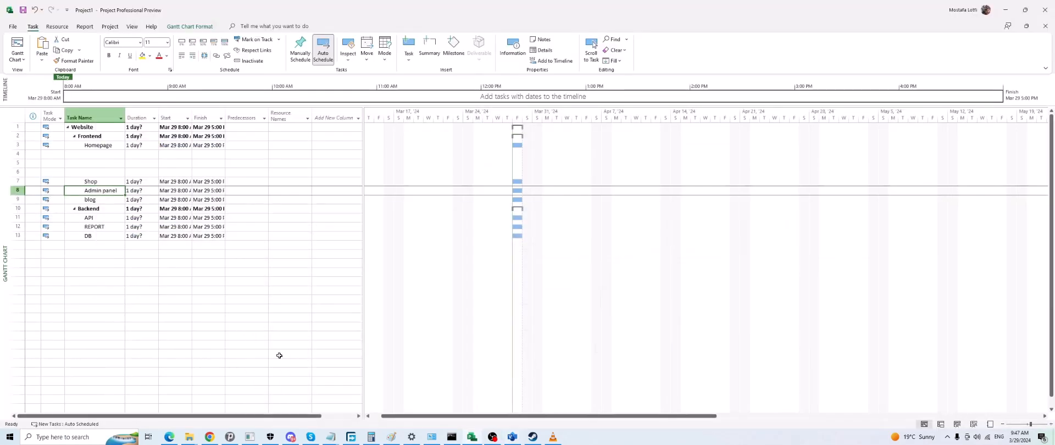
{"action": "key", "text": "Insert"}
{"action": "key", "text": "Insert"}
{"action": "key", "text": "Insert"}
Insert four blank rows below Admin panel and two blank rows below blog.
{"action": "left_click", "coordinate": [109, 227]}
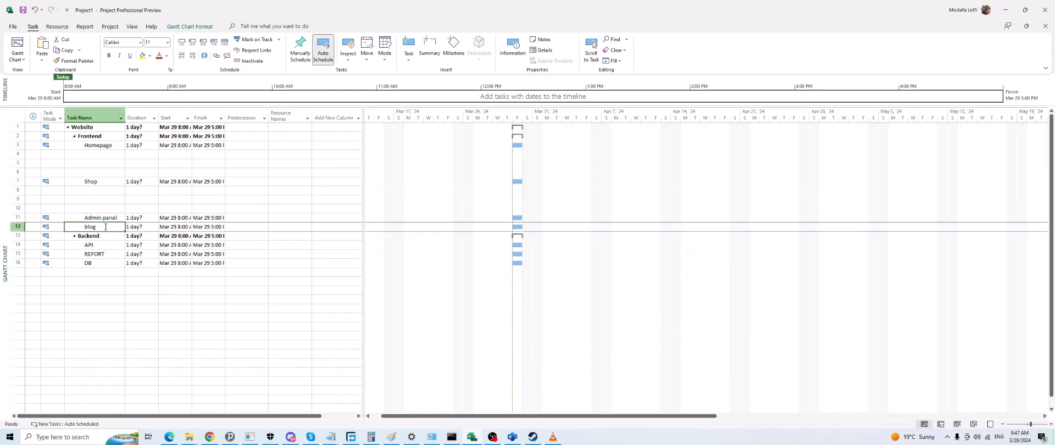
{"action": "key", "text": "Insert"}
{"action": "key", "text": "Insert"}
{"action": "key", "text": "Insert"}
{"action": "key", "text": "Insert"}
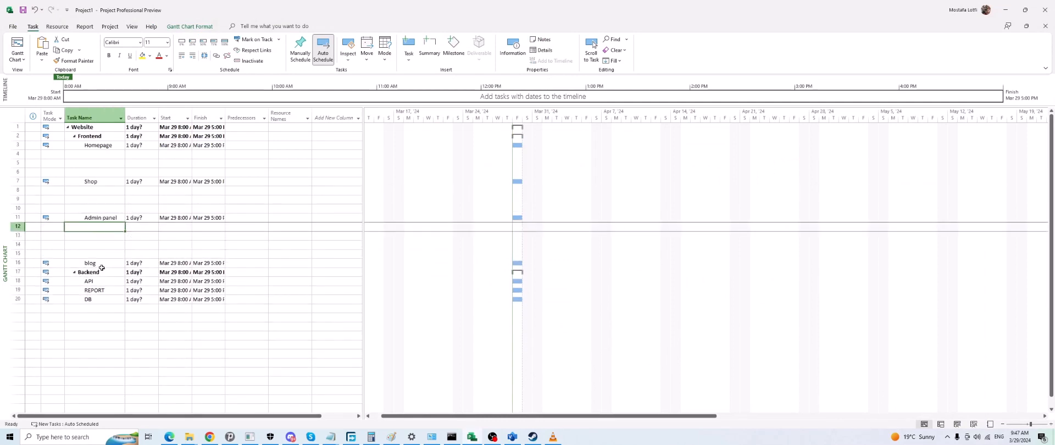
{"action": "left_click", "coordinate": [101, 272]}
{"action": "key", "text": "Insert"}
{"action": "key", "text": "Insert"}
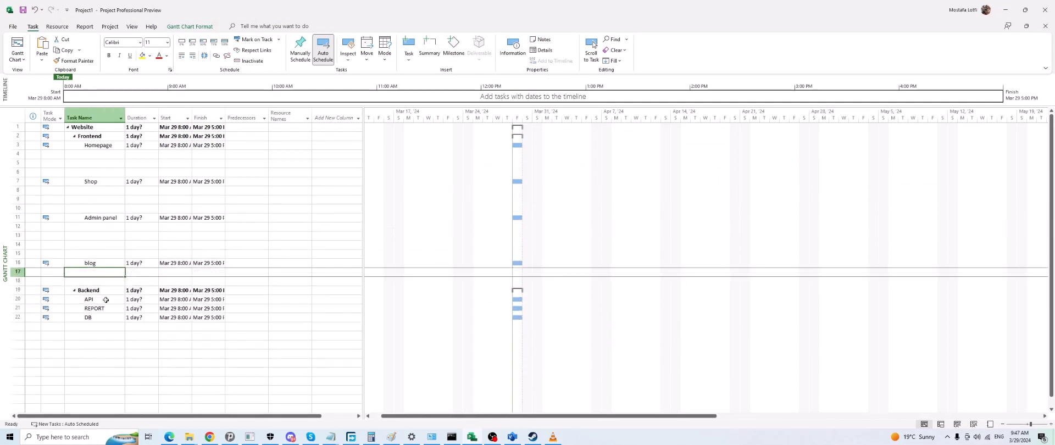
Insert two blank rows below API and two blank rows below REPORT.
{"action": "left_click", "coordinate": [105, 308]}
{"action": "key", "text": "Insert"}
{"action": "key", "text": "Insert"}
{"action": "left_click", "coordinate": [104, 334]}
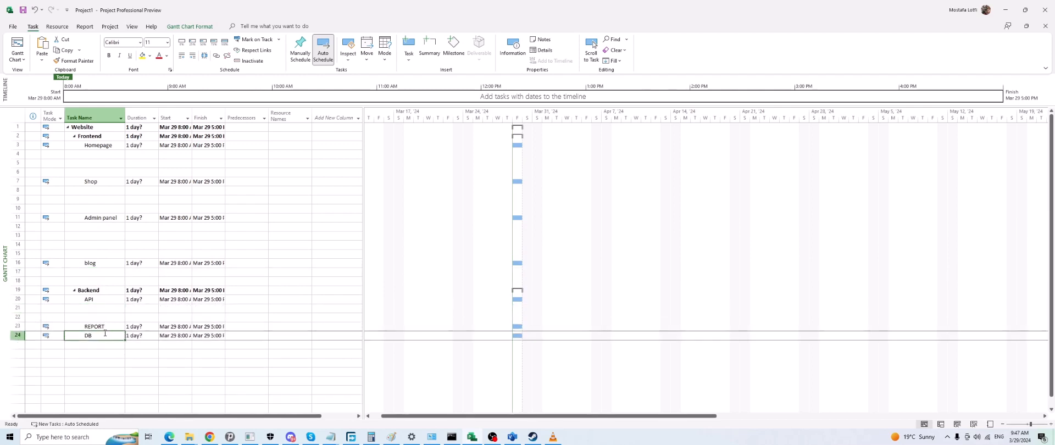
{"action": "key", "text": "Insert"}
{"action": "key", "text": "Insert"}
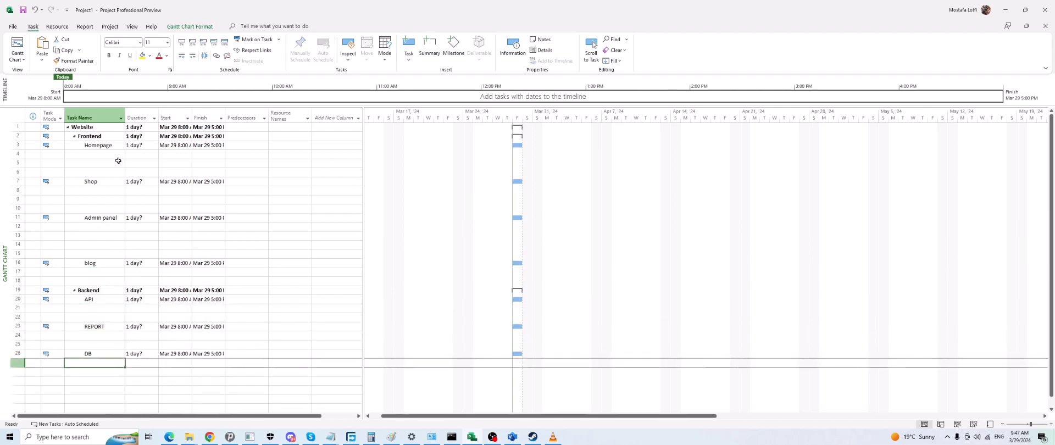
Fill the three blank rows below Homepage with the tasks T1, T2 and T3.
{"action": "left_click", "coordinate": [99, 154]}
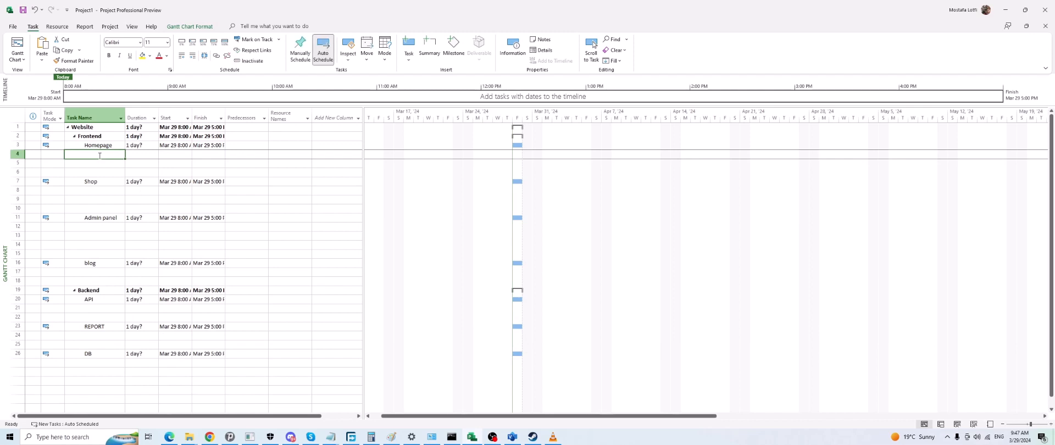
{"action": "type", "text": "t"}
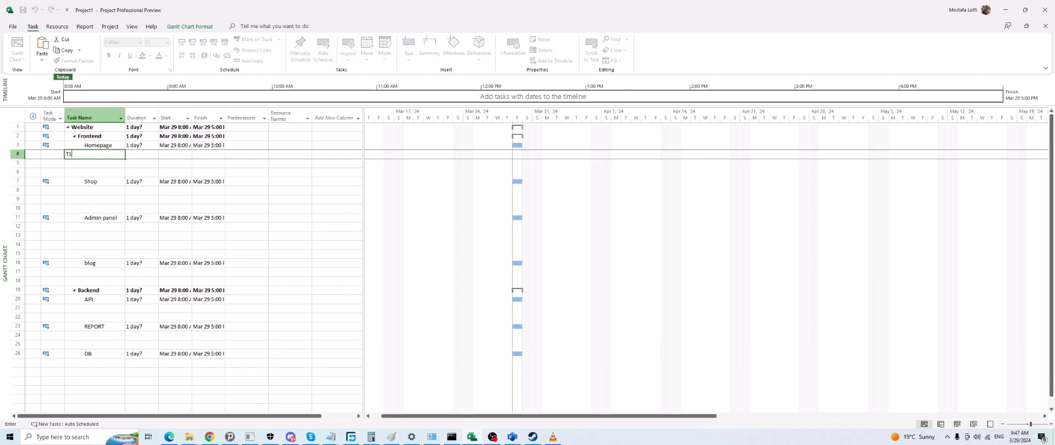
{"action": "key", "text": "Return"}
{"action": "type", "text": "T"}
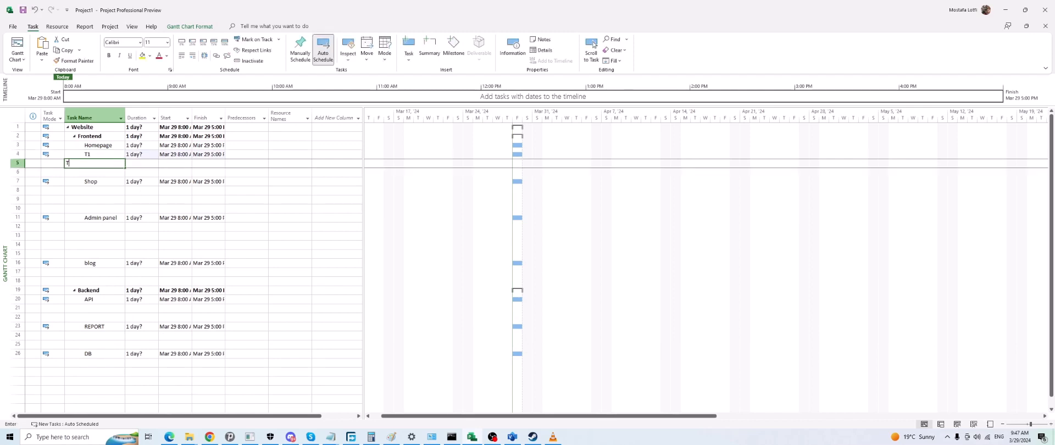
{"action": "type", "text": "2"}
{"action": "key", "text": "Return"}
{"action": "type", "text": "T3"}
{"action": "key", "text": "Return"}
{"action": "key", "text": "Return"}
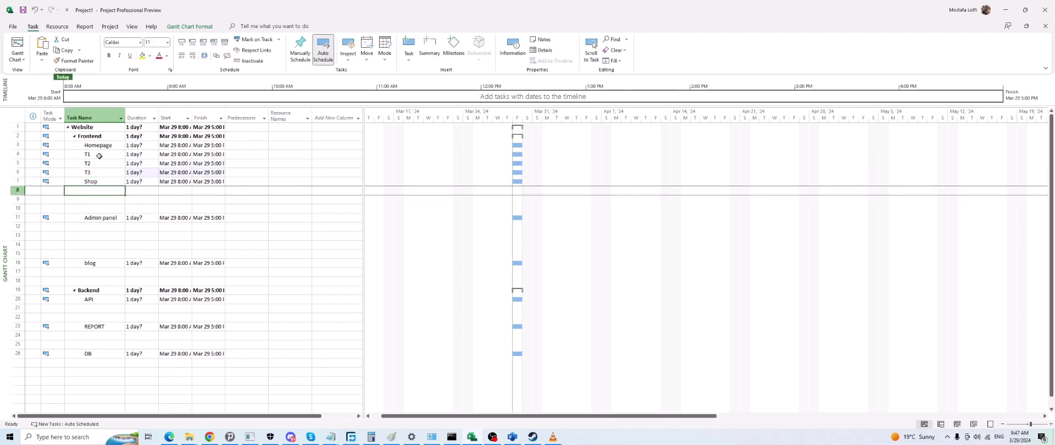
Fill the three blank rows below Shop with the tasks T4, T5 and T6.
{"action": "type", "text": "T4"}
{"action": "key", "text": "Return"}
{"action": "type", "text": "T"}
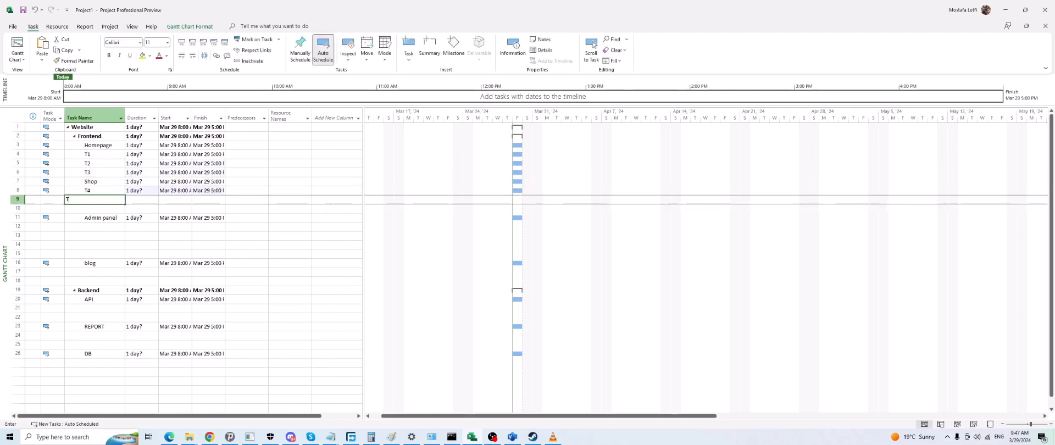
{"action": "type", "text": "5"}
{"action": "key", "text": "Return"}
{"action": "type", "text": "T6"}
{"action": "key", "text": "Return"}
{"action": "key", "text": "Return"}
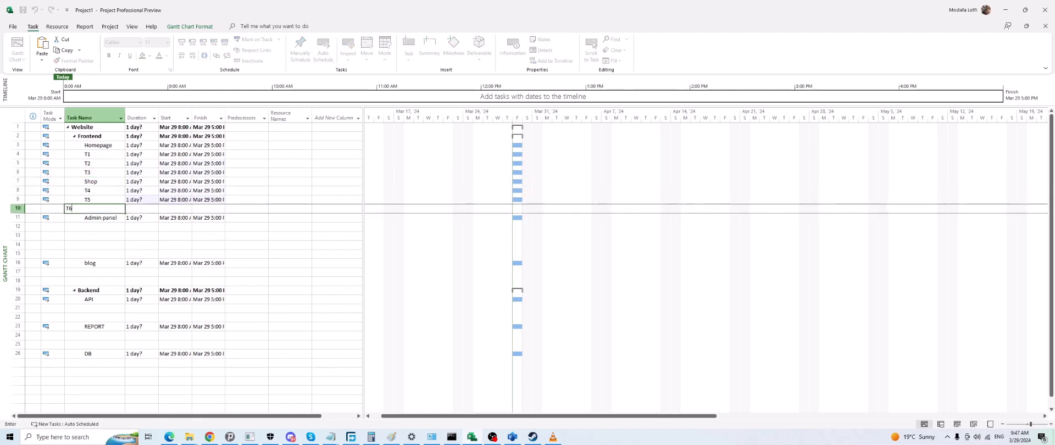
Fill the four blank rows below Admin panel with the tasks T7, T8, T9 and T10.
{"action": "type", "text": "T"}
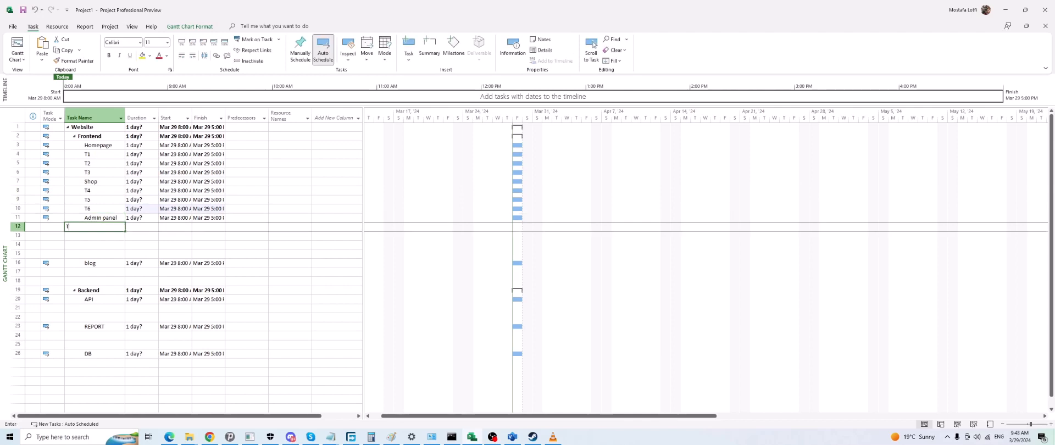
{"action": "type", "text": "7"}
{"action": "key", "text": "Return"}
{"action": "type", "text": "T8"}
{"action": "key", "text": "Return"}
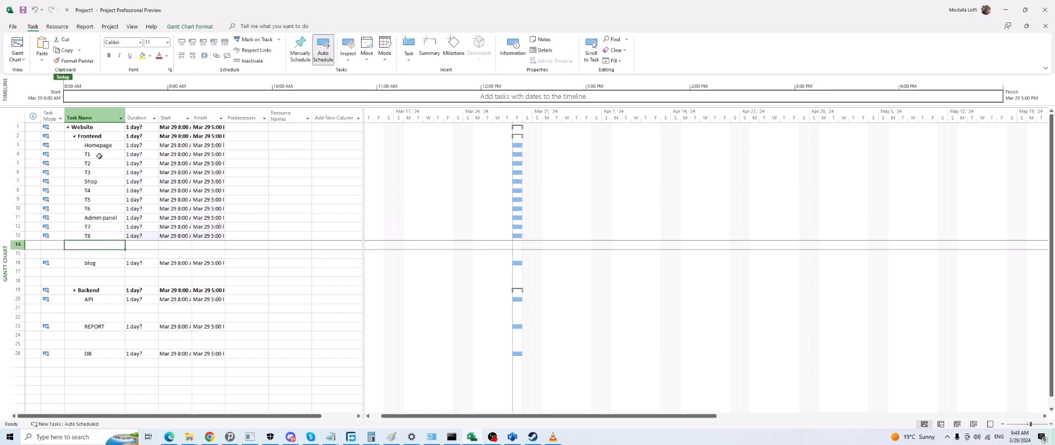
{"action": "type", "text": "T9"}
{"action": "key", "text": "Return"}
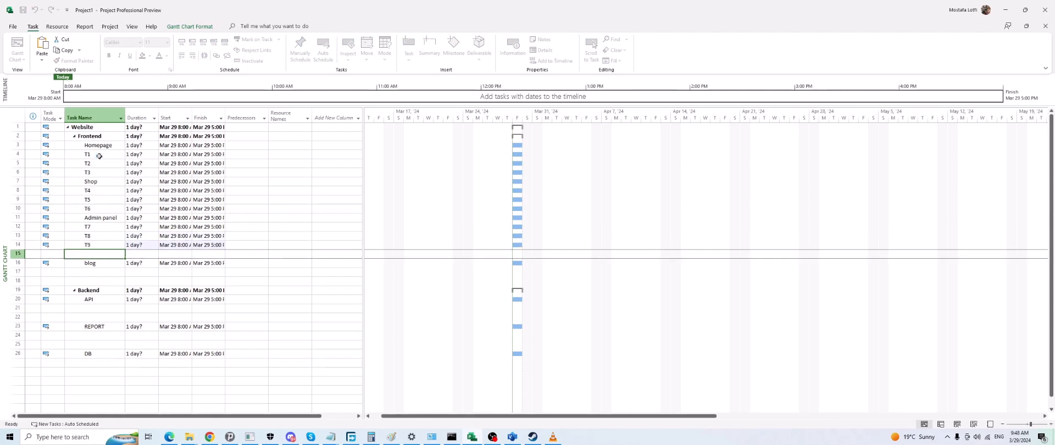
{"action": "type", "text": "T10"}
{"action": "key", "text": "Return"}
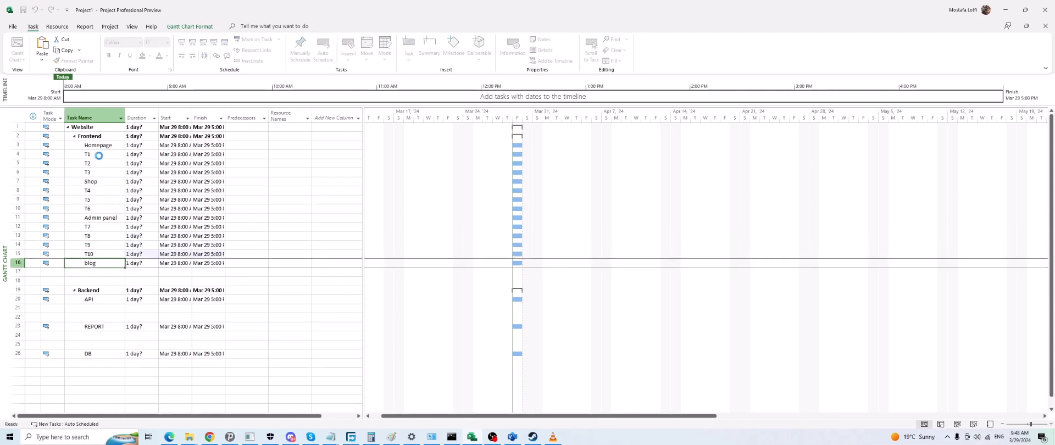
{"action": "key", "text": "Down"}
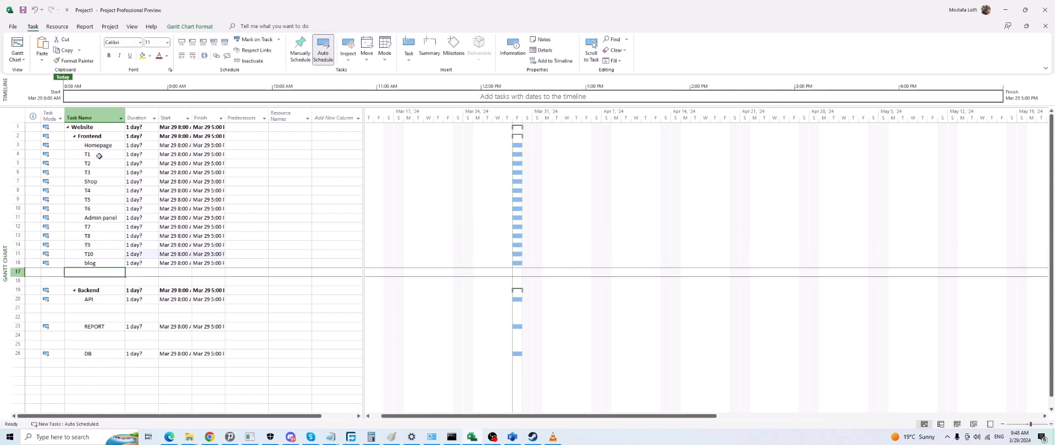
Fill the two blank rows below blog with the tasks T11 and T12.
{"action": "type", "text": "T11"}
{"action": "key", "text": "Return"}
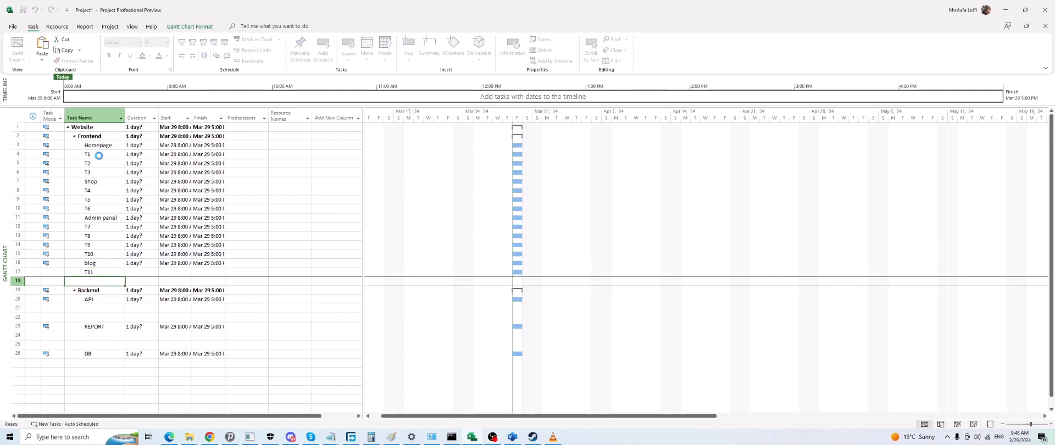
{"action": "type", "text": "T12"}
{"action": "key", "text": "Return"}
{"action": "key", "text": "Return"}
{"action": "key", "text": "Return"}
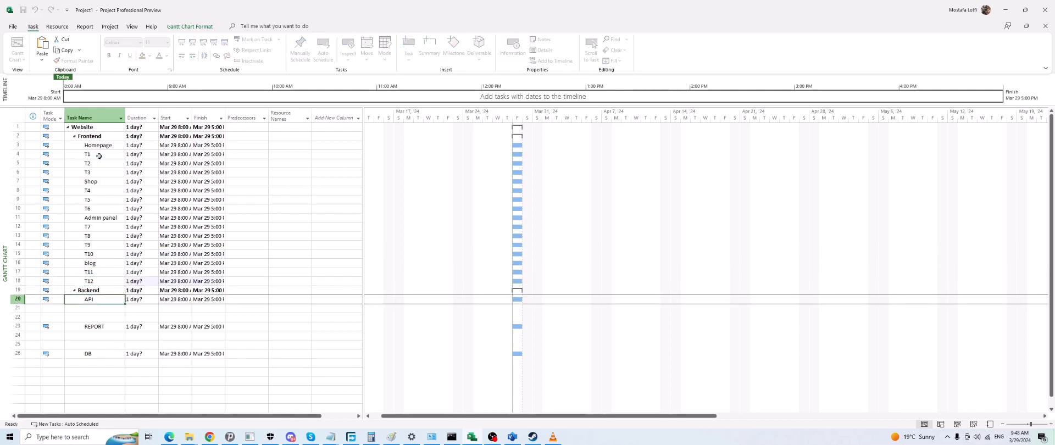
Fill the two blank rows below API with the tasks T13 and T14.
{"action": "type", "text": "T"}
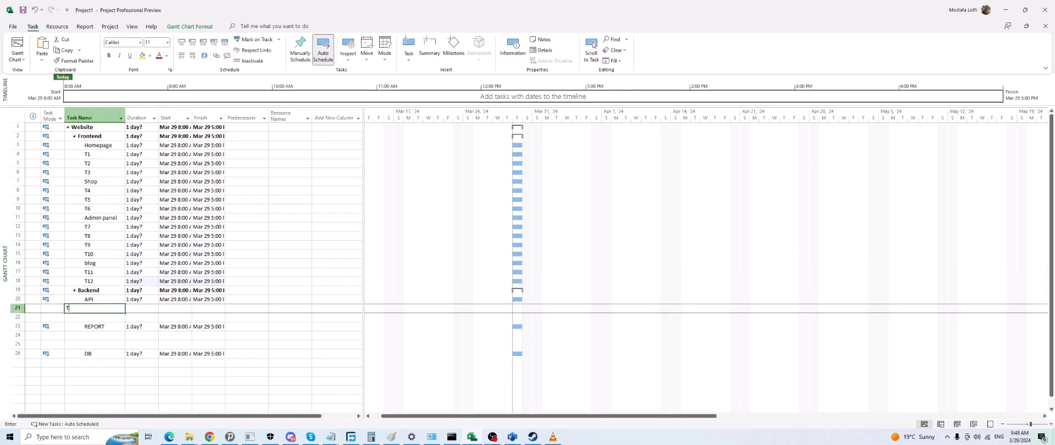
{"action": "type", "text": "13"}
{"action": "key", "text": "Return"}
{"action": "type", "text": "T"}
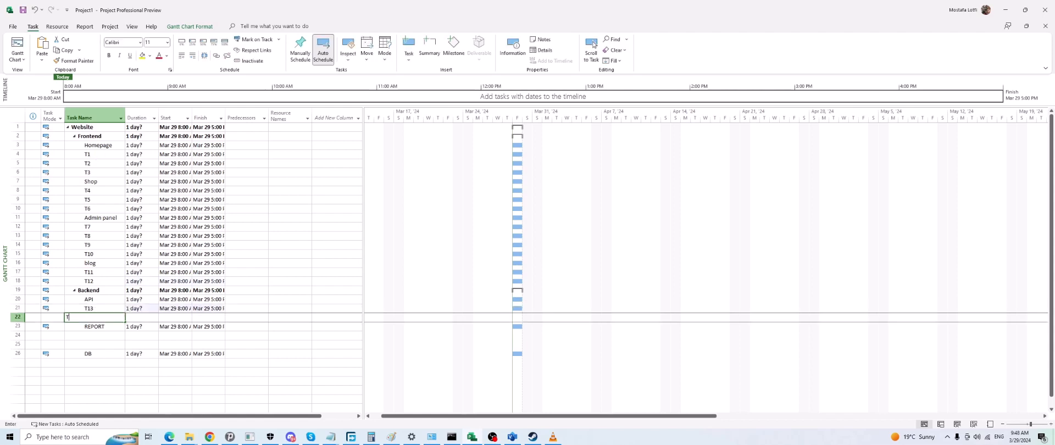
{"action": "type", "text": "14"}
{"action": "key", "text": "Return"}
{"action": "key", "text": "Return"}
Fill the two blank rows below REPORT with the tasks T15 and T16.
{"action": "type", "text": "T15"}
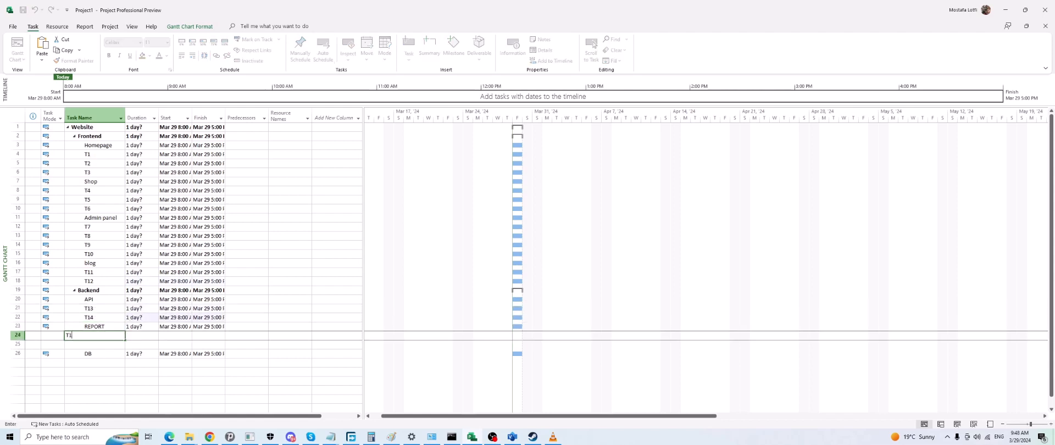
{"action": "key", "text": "Return"}
{"action": "type", "text": "16"}
{"action": "key", "text": "Return"}
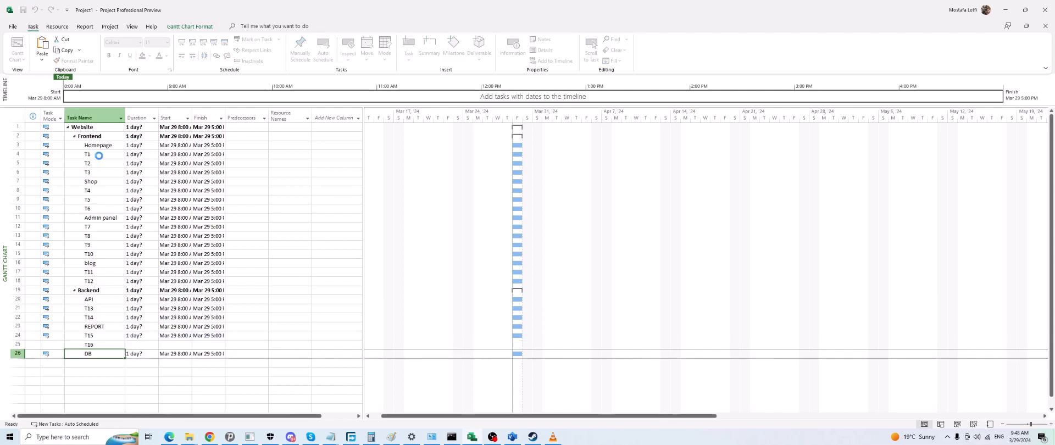
{"action": "key", "text": "Return"}
Add the tasks T17 and T18 below DB at the end of the task list.
{"action": "type", "text": "T"}
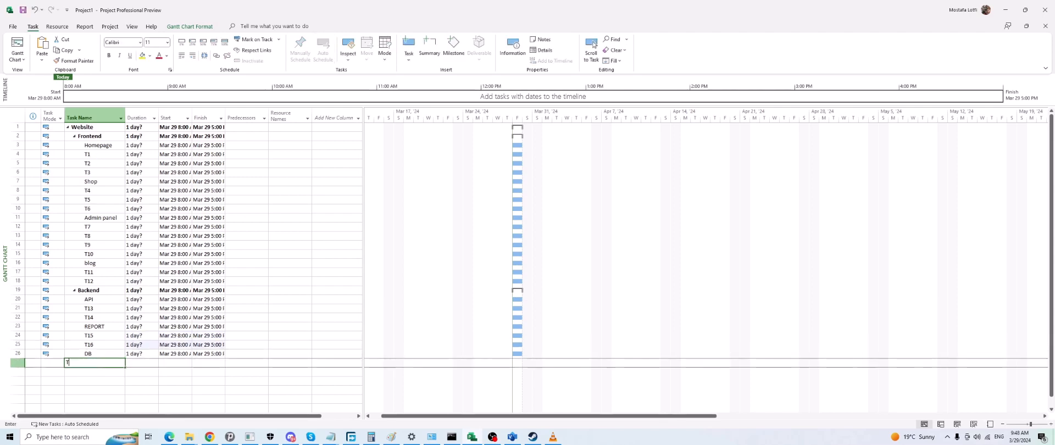
{"action": "type", "text": "17"}
{"action": "key", "text": "Return"}
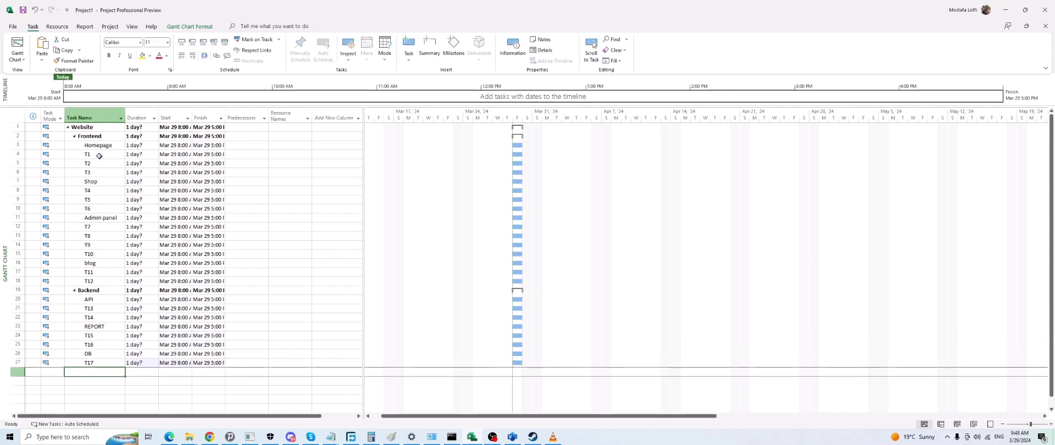
{"action": "type", "text": "T18"}
{"action": "key", "text": "Return"}
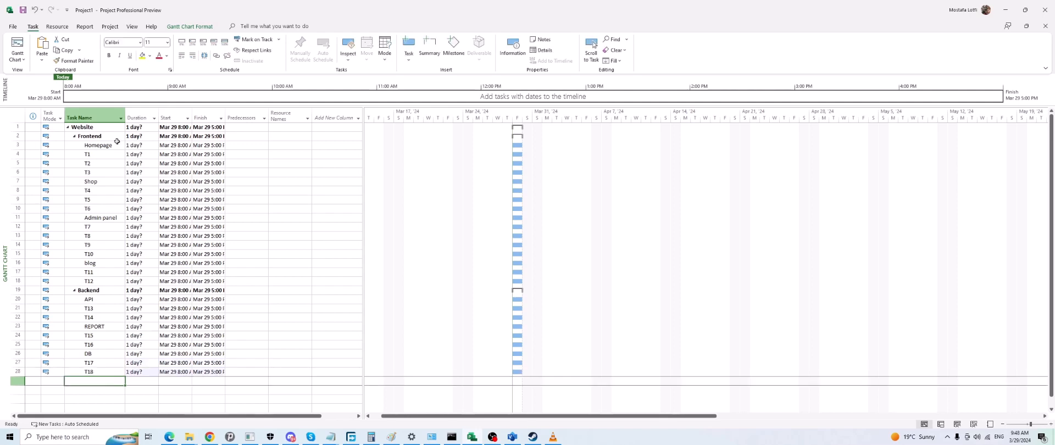
Indent T1 to T3 one level under Homepage and T4 to T6 one level under Shop.
{"action": "left_click_drag", "start_coordinate": [109, 154], "coordinate": [110, 208]}
{"action": "left_click", "coordinate": [192, 56]}
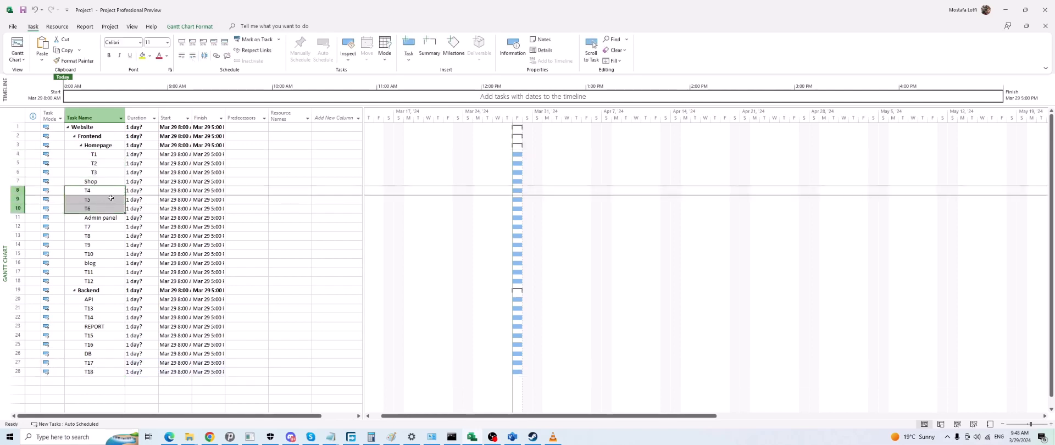
{"action": "left_click", "coordinate": [192, 55]}
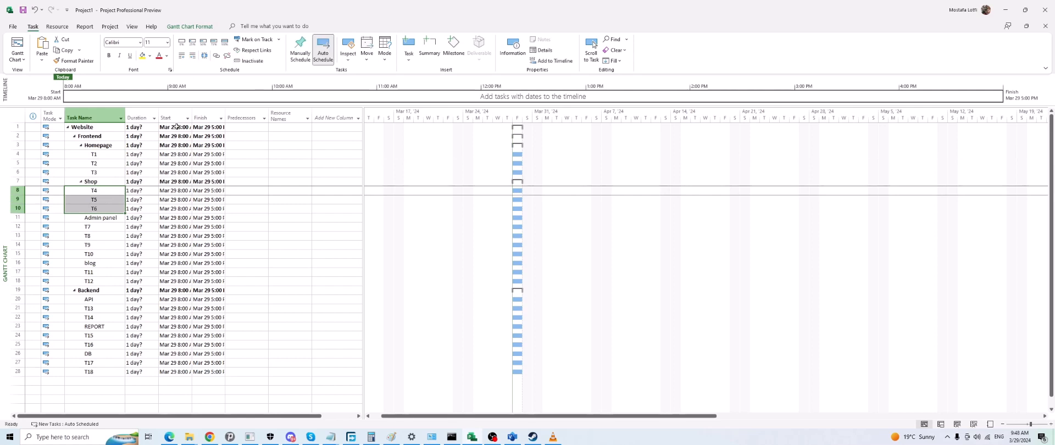
{"action": "left_click", "coordinate": [181, 57]}
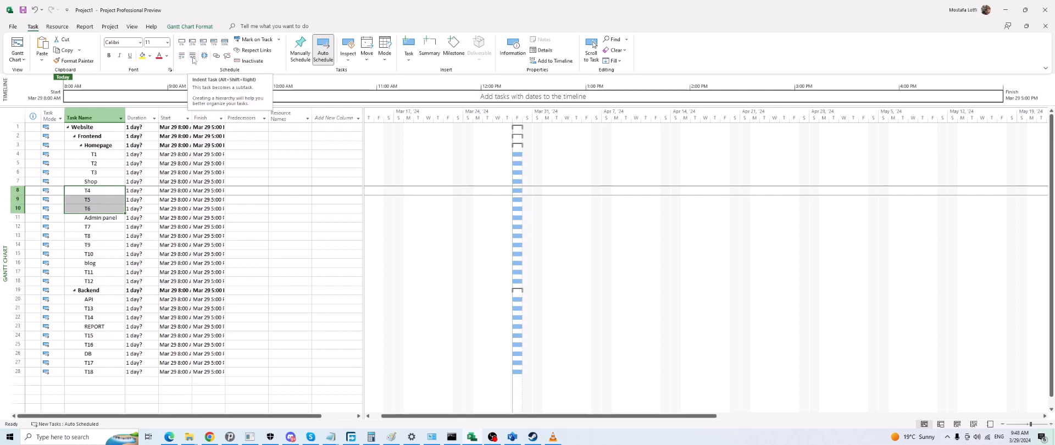
{"action": "left_click", "coordinate": [193, 59]}
Select the tasks T7, T8 and T9 below Admin panel.
{"action": "left_click_drag", "start_coordinate": [100, 226], "coordinate": [102, 245]}
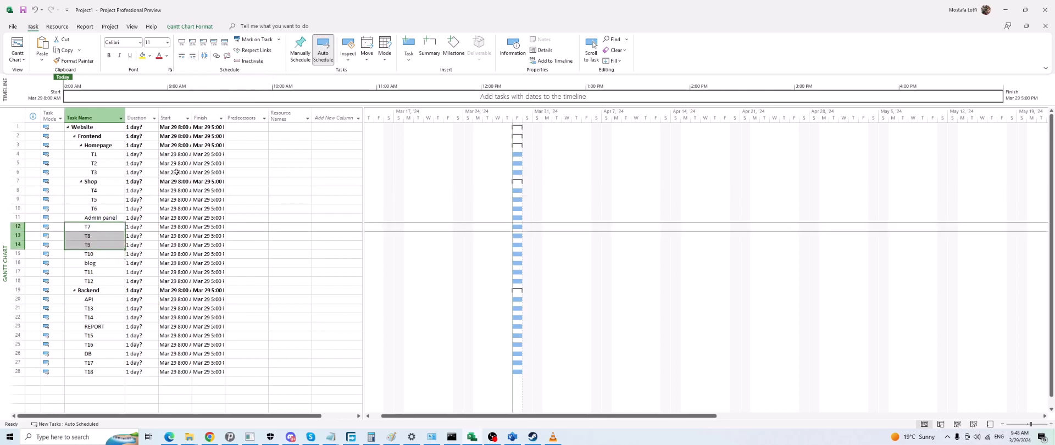
Indent tasks T7 through T10 beneath Admin panel, and T11 and T12 beneath blog.
{"action": "left_click", "coordinate": [193, 59]}
{"action": "left_click_drag", "start_coordinate": [106, 263], "coordinate": [98, 275]}
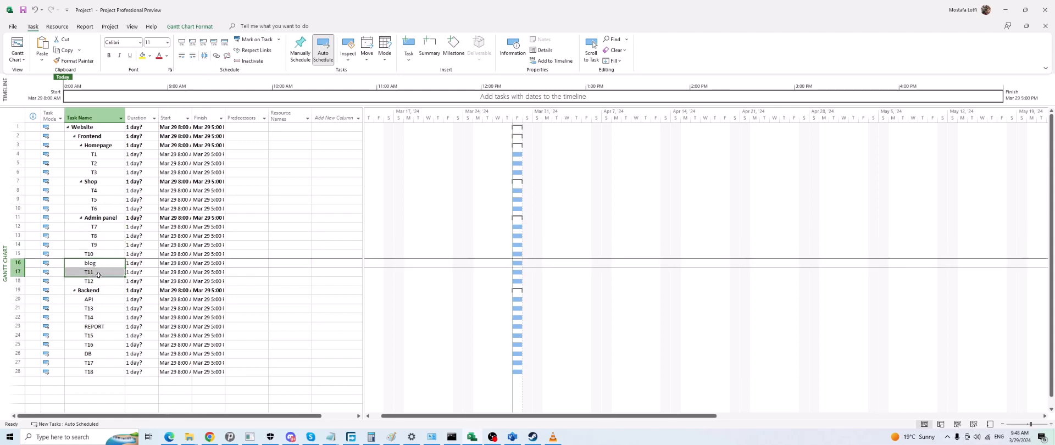
{"action": "left_click", "coordinate": [102, 253]}
{"action": "left_click", "coordinate": [195, 58]}
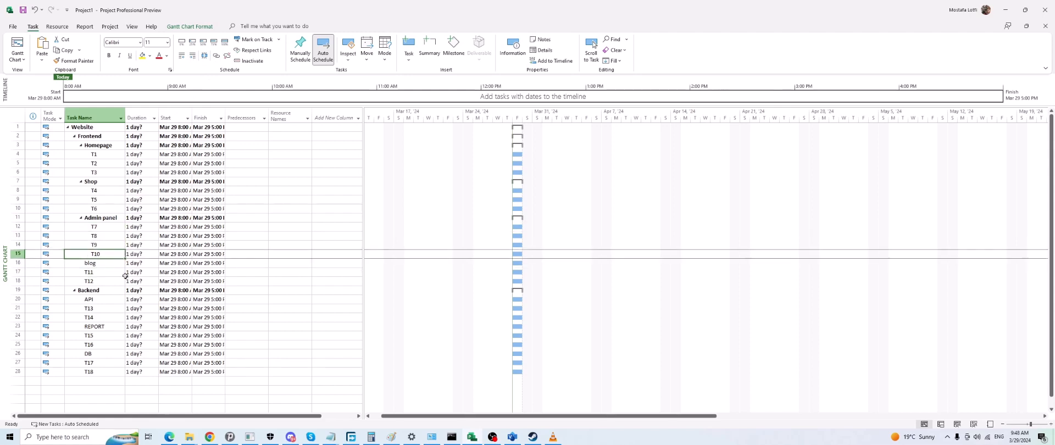
{"action": "left_click_drag", "start_coordinate": [106, 272], "coordinate": [101, 281]}
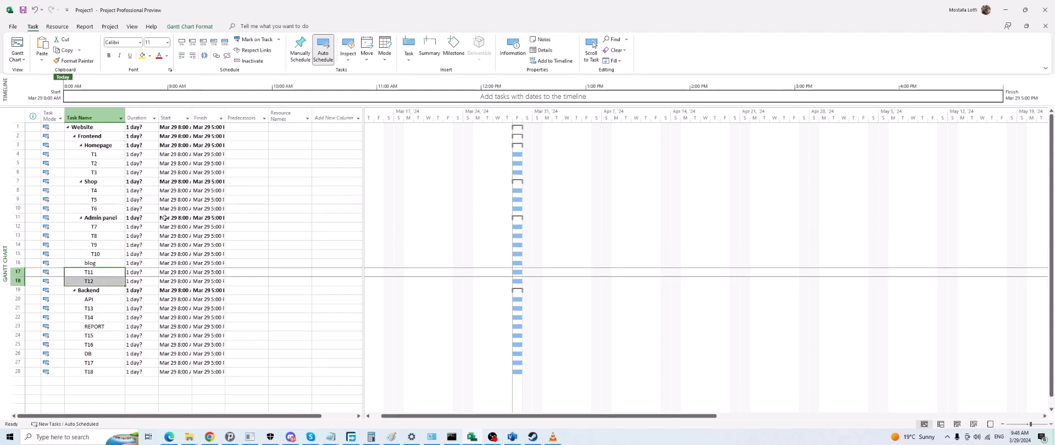
{"action": "left_click", "coordinate": [193, 57]}
Indent T13 and T14 beneath API, T15 and T16 beneath REPORT, and T17 and T18 beneath DB.
{"action": "left_click_drag", "start_coordinate": [93, 309], "coordinate": [102, 373]}
{"action": "left_click", "coordinate": [192, 57]}
{"action": "left_click", "coordinate": [192, 57]}
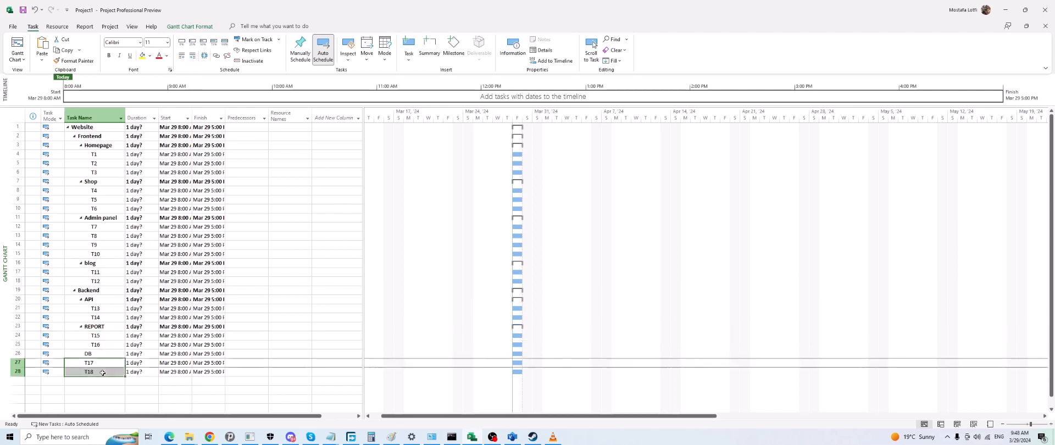
{"action": "left_click", "coordinate": [192, 57]}
{"action": "left_click", "coordinate": [188, 227]}
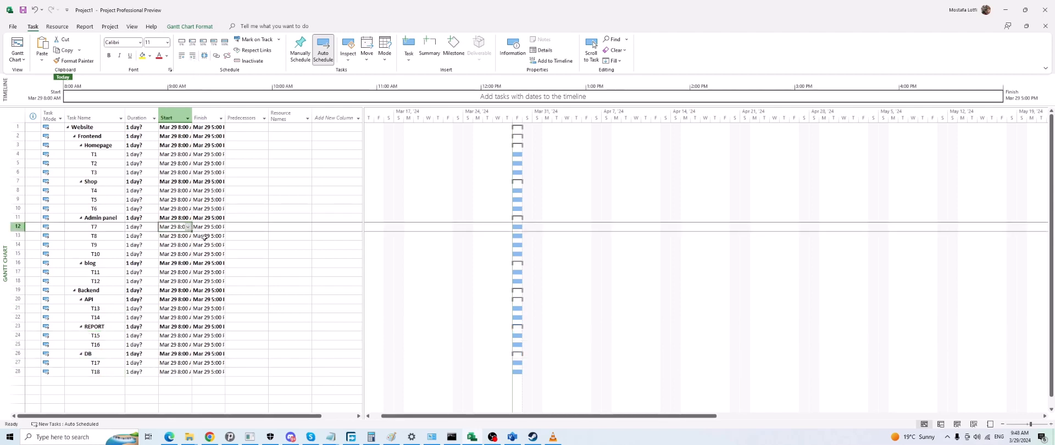
Switch to Visio to review the work breakdown structure diagram, and return to the Project schedule.
{"action": "left_click", "coordinate": [150, 182]}
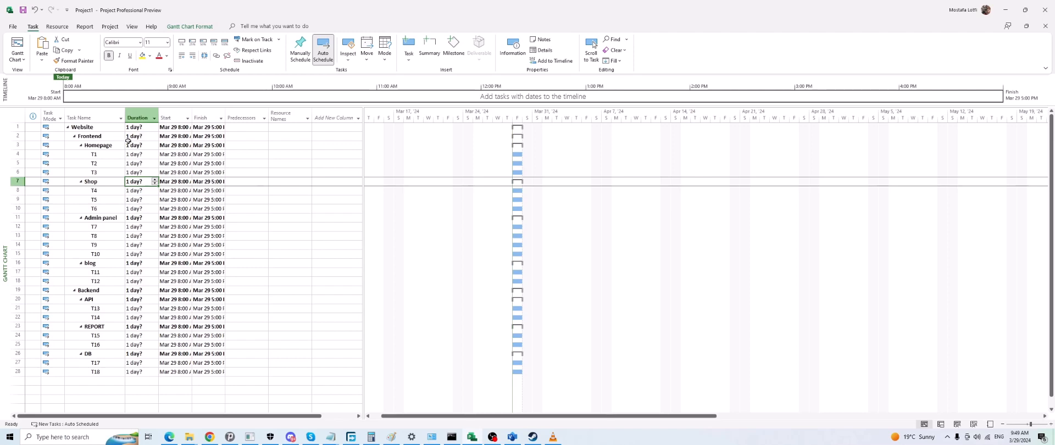
{"action": "left_click", "coordinate": [512, 437]}
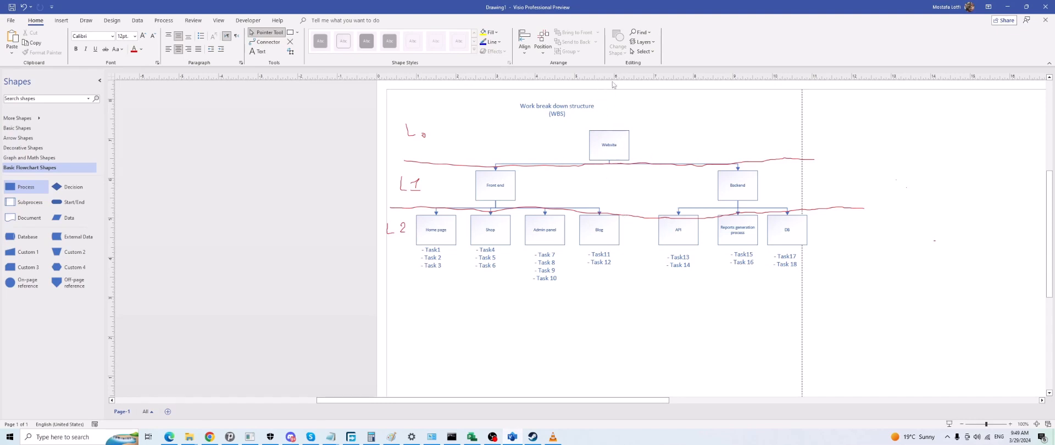
{"action": "left_click", "coordinate": [515, 438]}
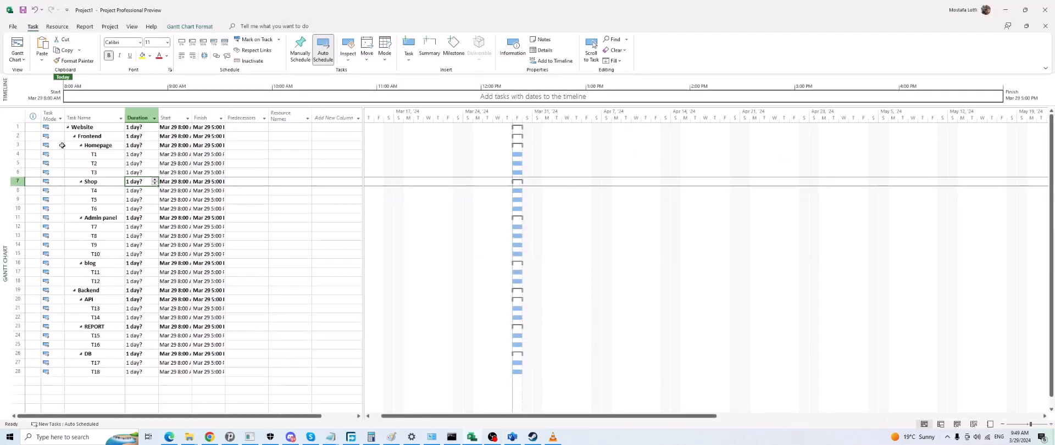
Collapse and re-expand the Website summary task, and collapse the Frontend group.
{"action": "left_click", "coordinate": [67, 127]}
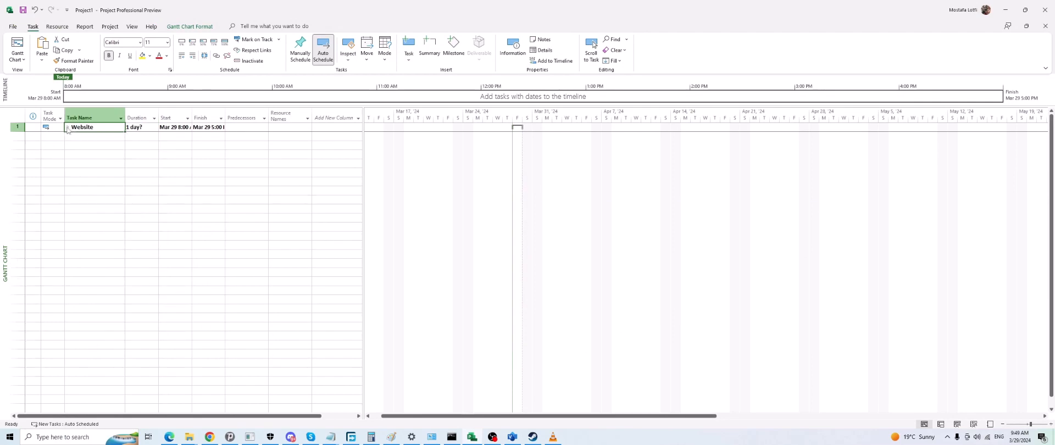
{"action": "left_click", "coordinate": [67, 127]}
{"action": "left_click", "coordinate": [74, 136]}
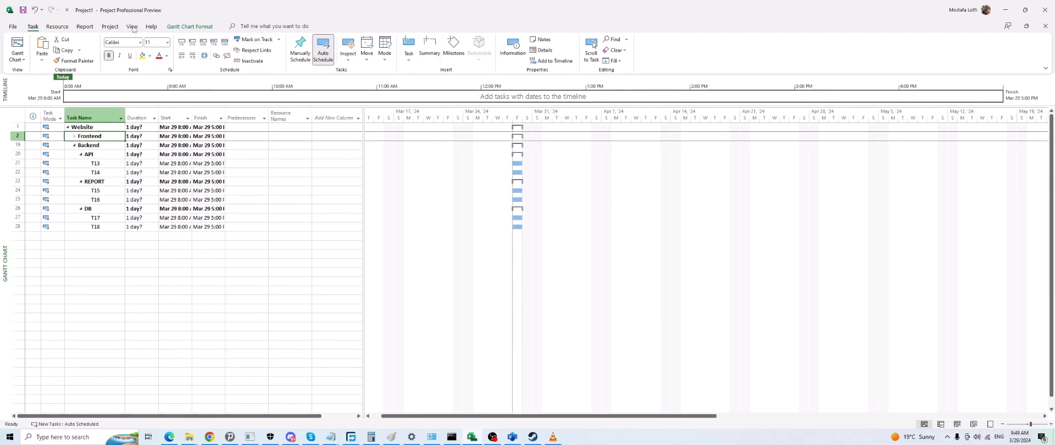
Show the task outline at Level 1, Level 2 and Level 3 in turn.
{"action": "left_click", "coordinate": [132, 26]}
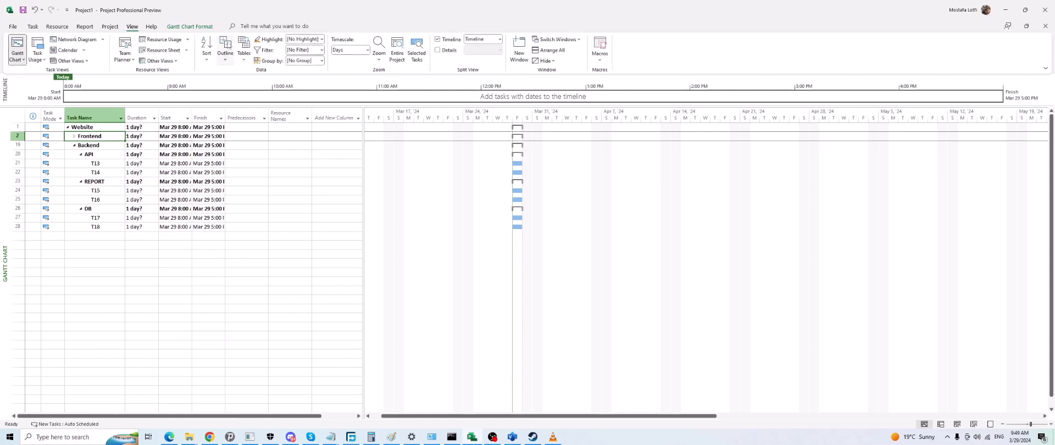
{"action": "left_click", "coordinate": [223, 62]}
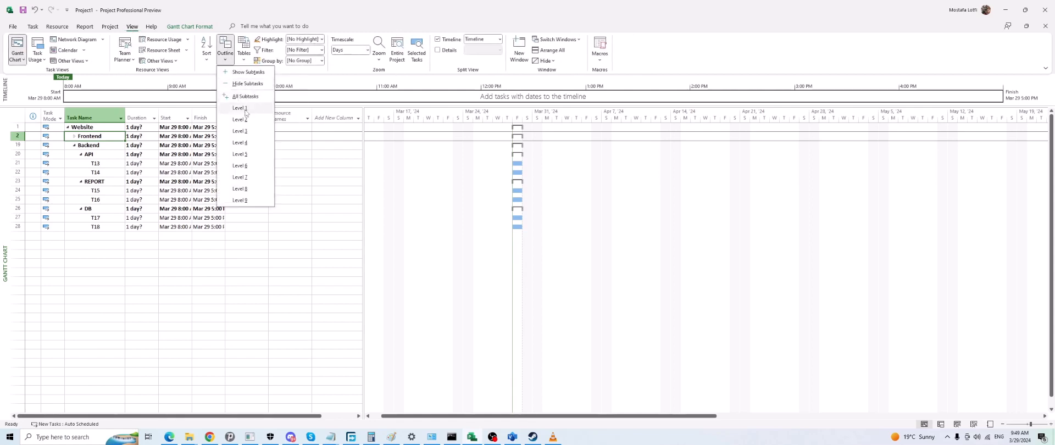
{"action": "left_click", "coordinate": [245, 107]}
{"action": "left_click", "coordinate": [225, 58]}
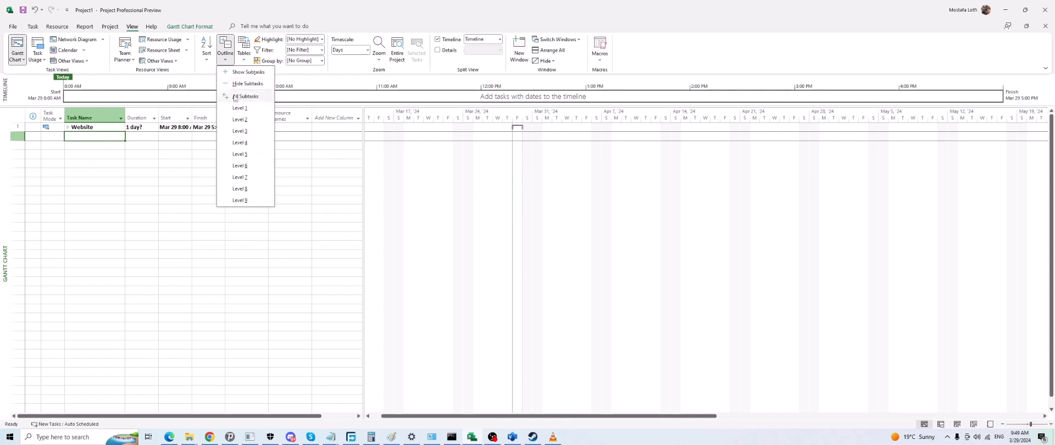
{"action": "left_click", "coordinate": [241, 120]}
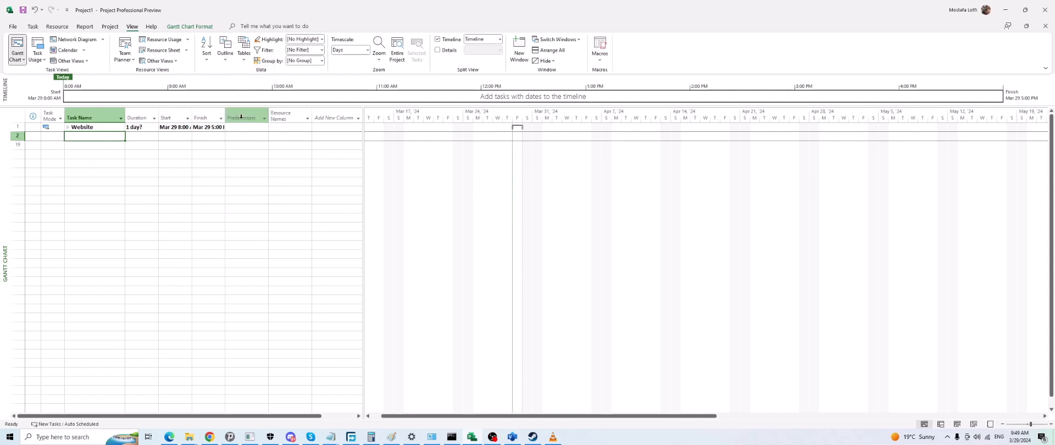
{"action": "left_click", "coordinate": [244, 59]}
{"action": "left_click", "coordinate": [226, 60]}
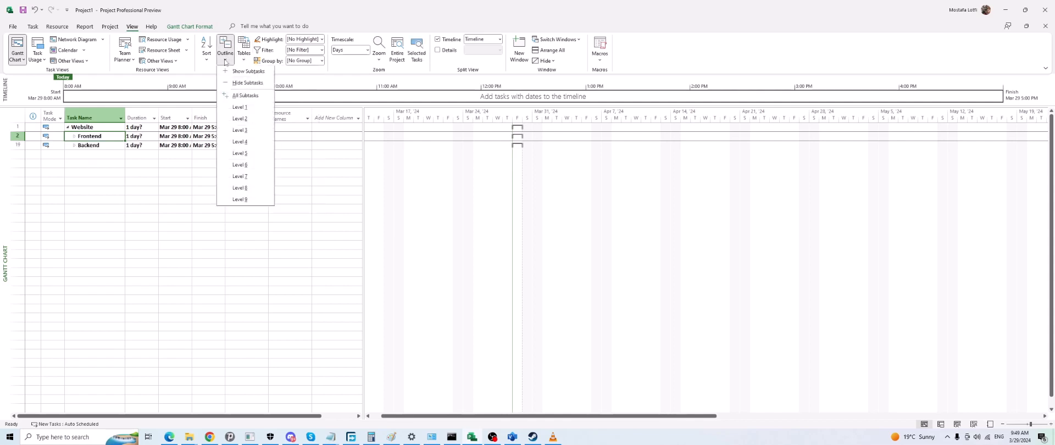
{"action": "left_click", "coordinate": [242, 131]}
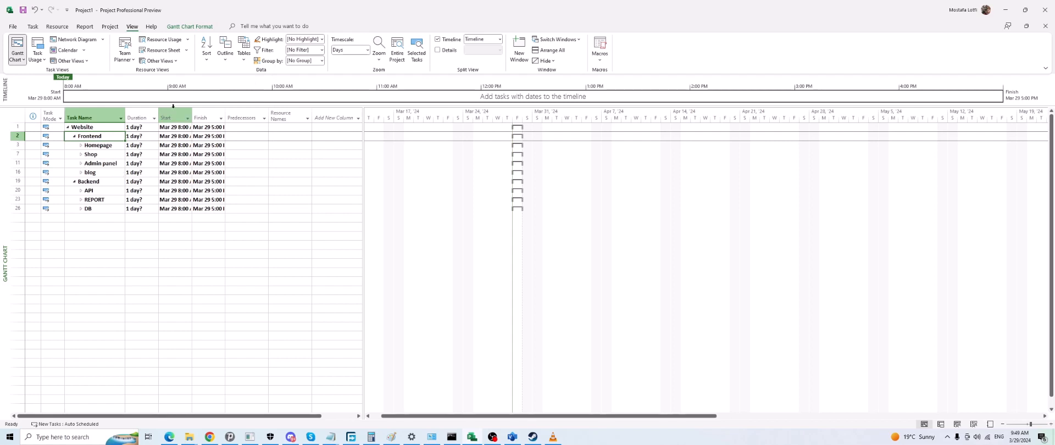
{"action": "left_click", "coordinate": [225, 60]}
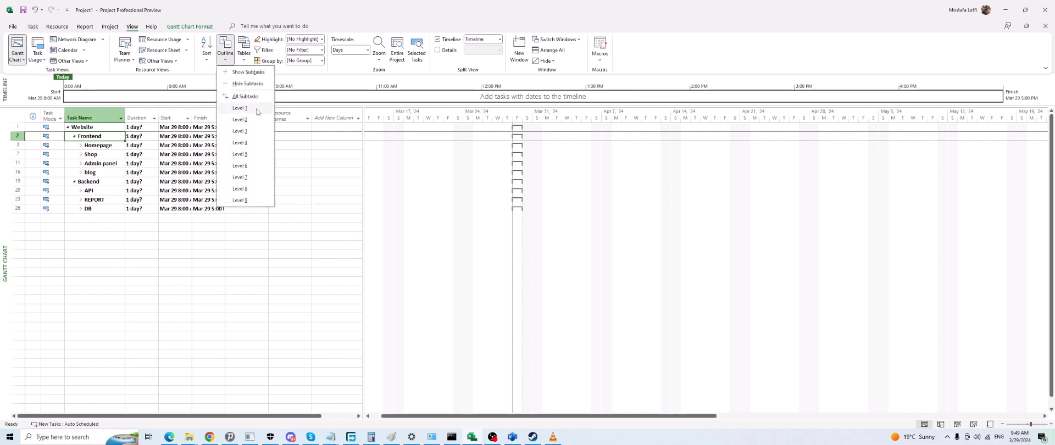
{"action": "left_click", "coordinate": [91, 190]}
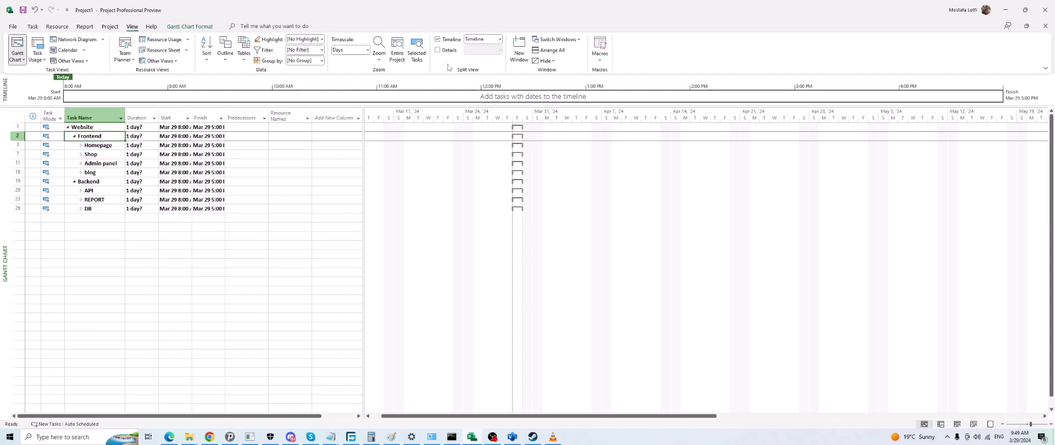
{"action": "left_click", "coordinate": [36, 28]}
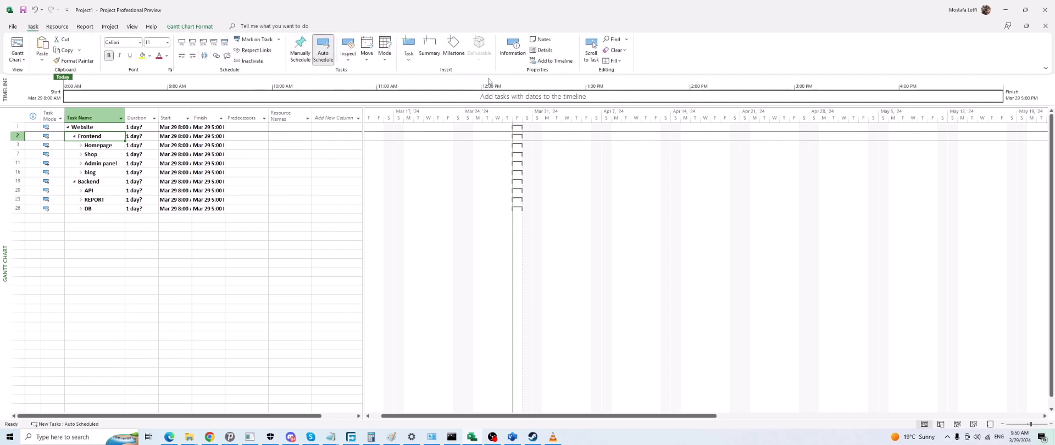
{"action": "left_click", "coordinate": [110, 26]}
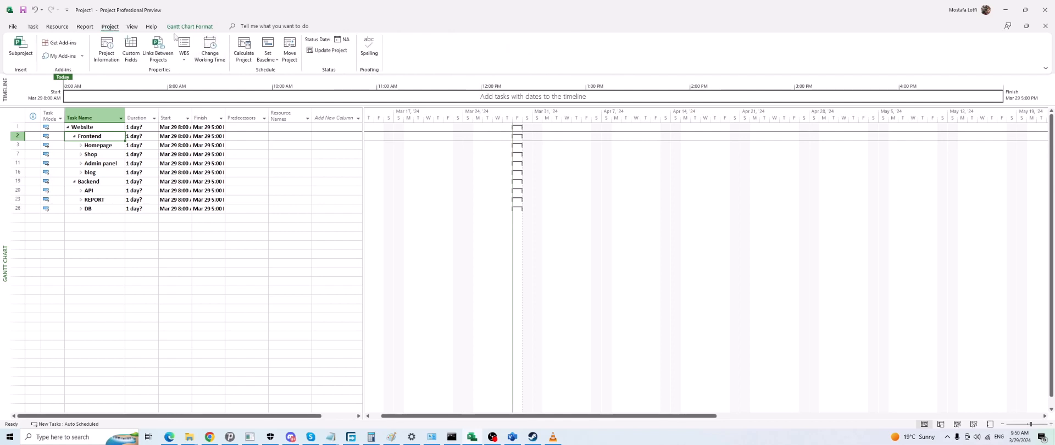
{"action": "left_click", "coordinate": [131, 27]}
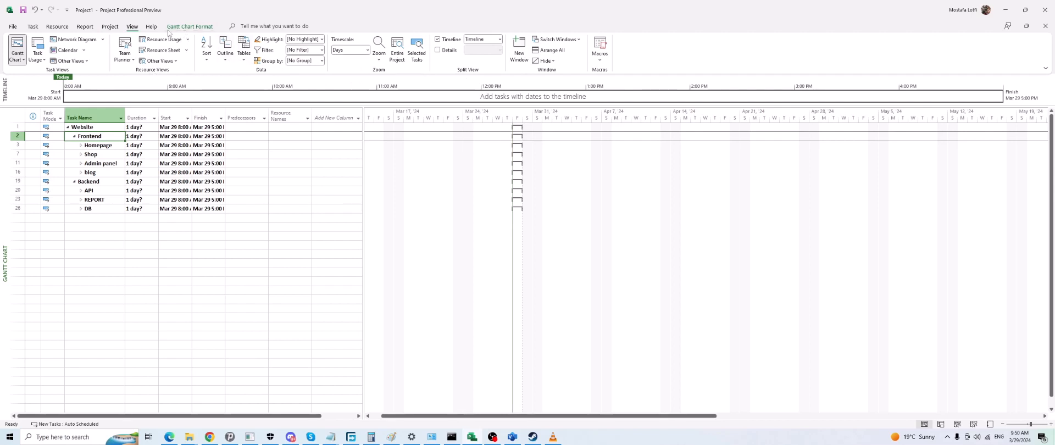
{"action": "left_click", "coordinate": [113, 27]}
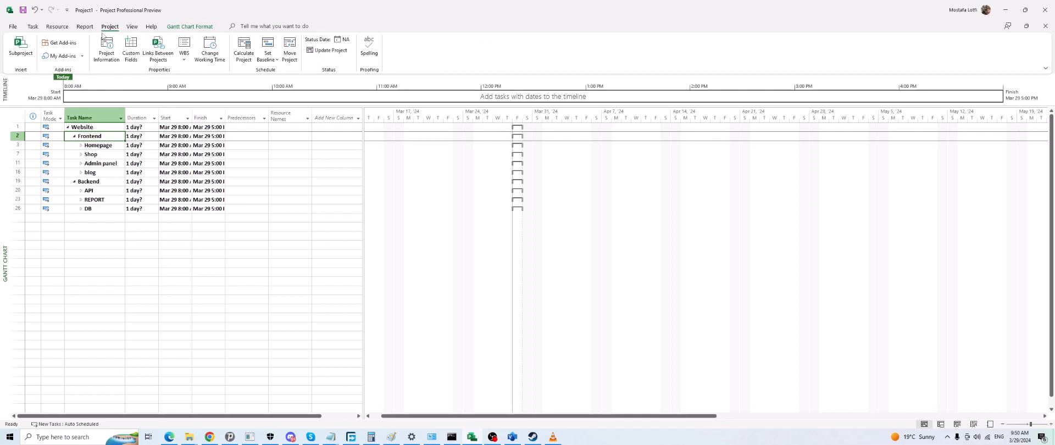
{"action": "left_click", "coordinate": [86, 28]}
{"action": "left_click", "coordinate": [47, 28]}
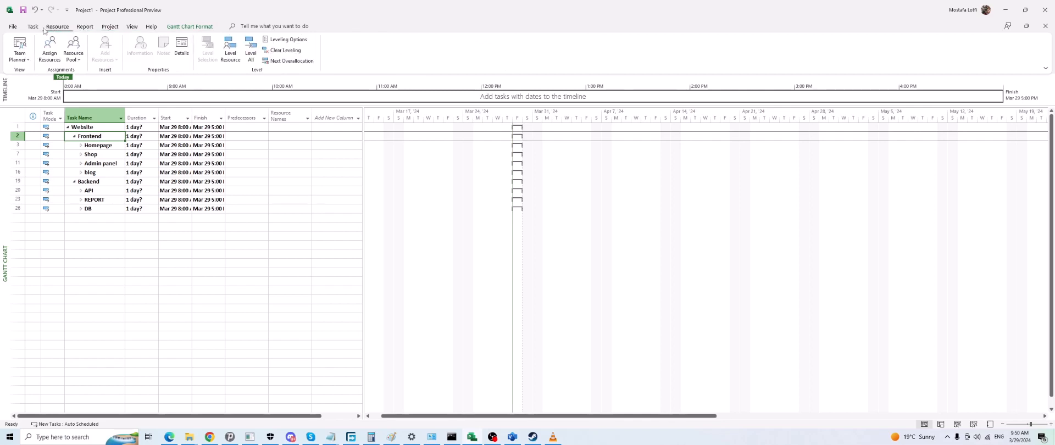
{"action": "left_click", "coordinate": [37, 28]}
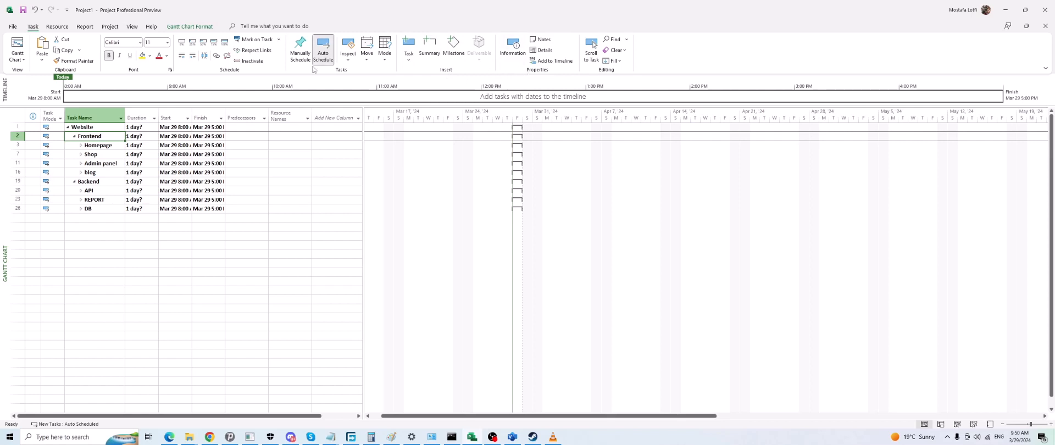
{"action": "left_click", "coordinate": [203, 155]}
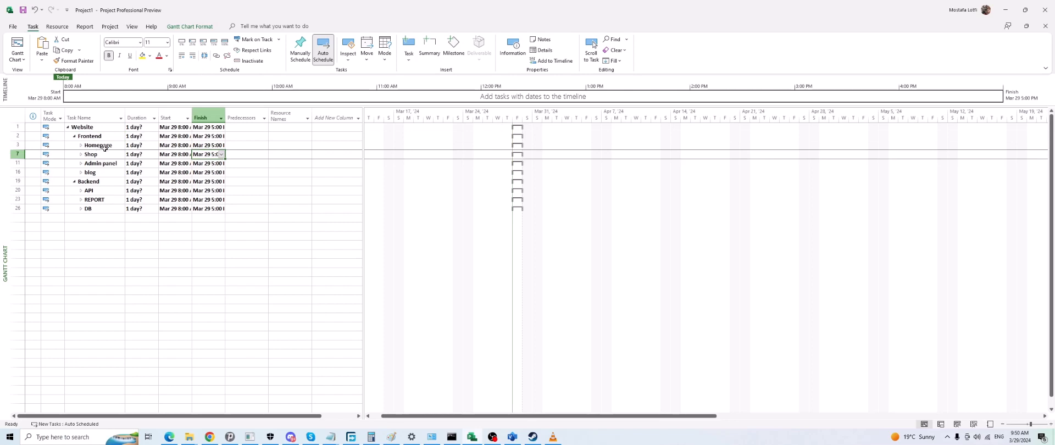
Check the levels of the WBS diagram in Visio again and return to the Website task in Project.
{"action": "left_click", "coordinate": [495, 438]}
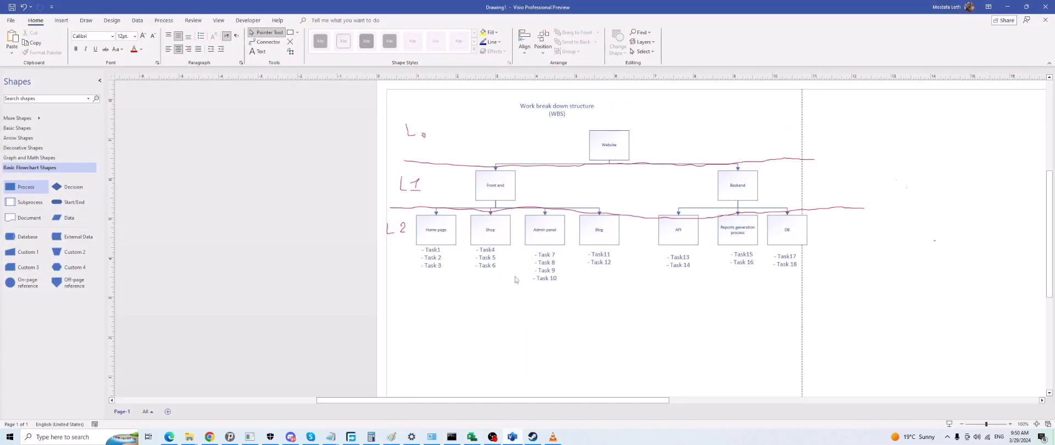
{"action": "left_click", "coordinate": [469, 436]}
{"action": "key", "text": "Down"}
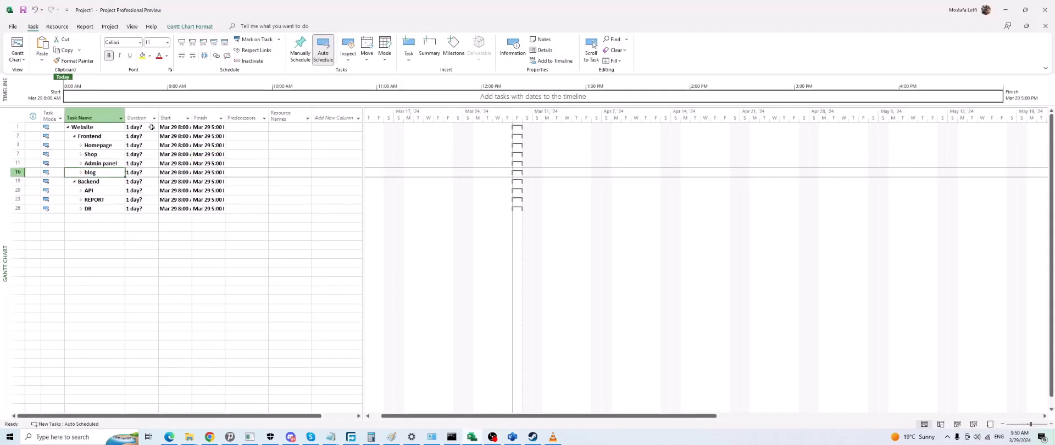
{"action": "left_click", "coordinate": [100, 129]}
Collapse the Frontend and Backend groups so that only the top two outline levels show.
{"action": "left_click", "coordinate": [74, 136]}
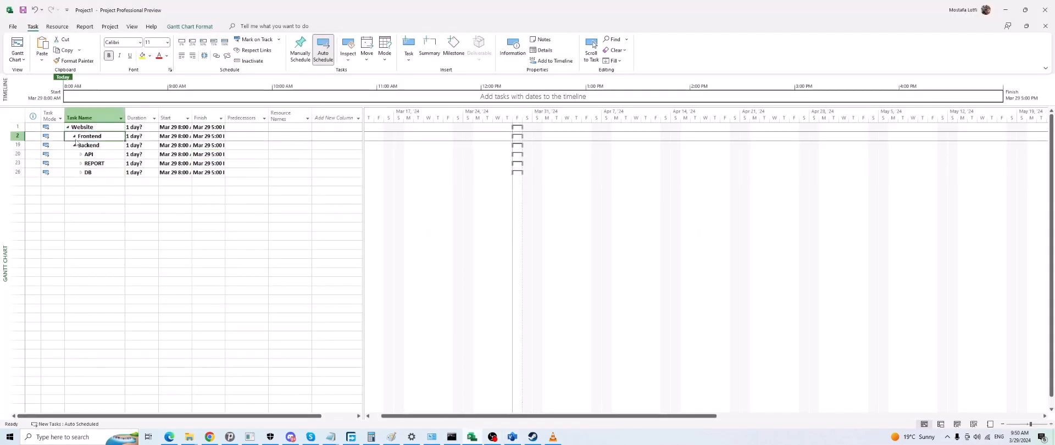
{"action": "left_click", "coordinate": [74, 145]}
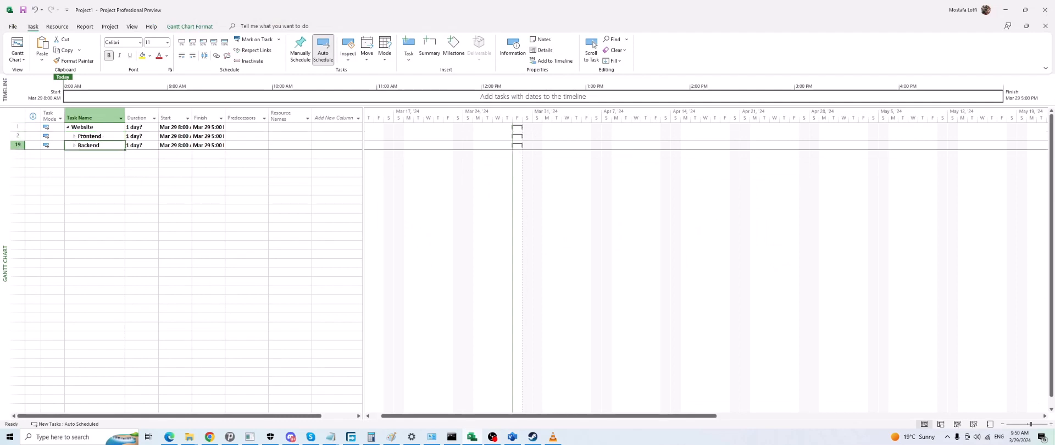
{"action": "left_click", "coordinate": [75, 136]}
{"action": "left_click", "coordinate": [74, 136]}
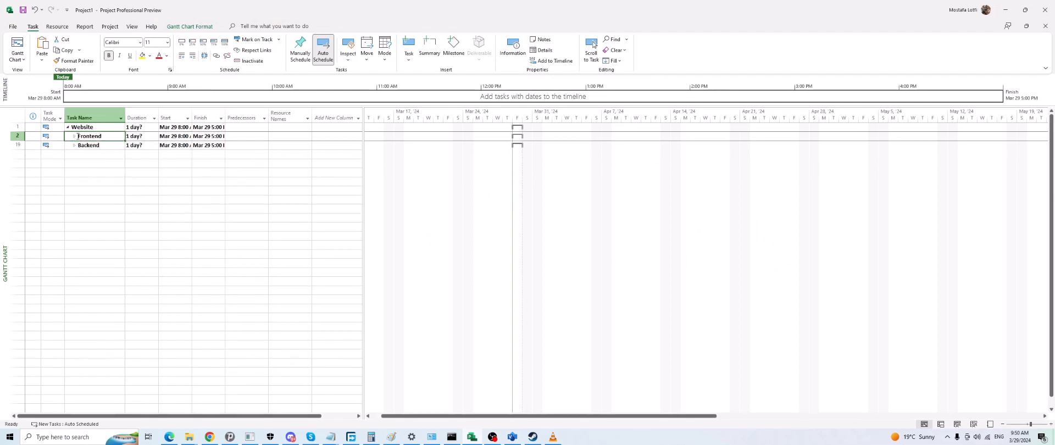
{"action": "left_click", "coordinate": [105, 126]}
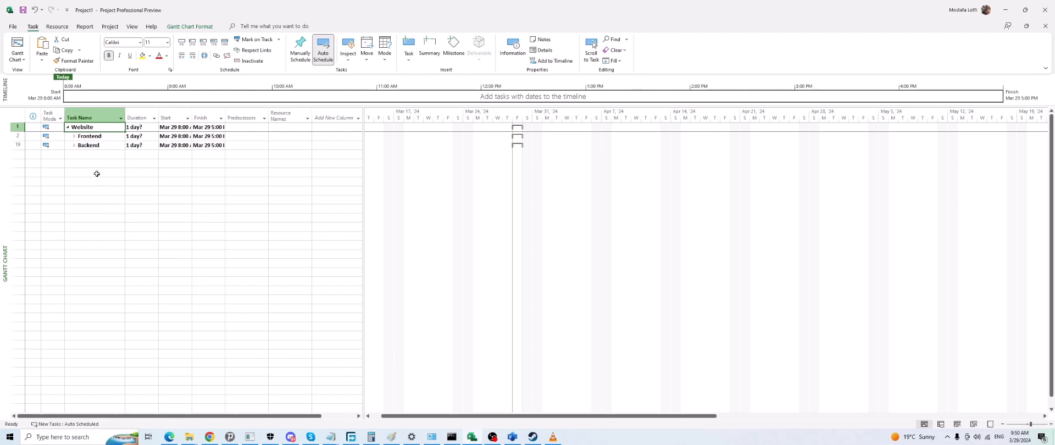
Add a task named "test" below Backend and outdent it to the same level as Website.
{"action": "left_click_drag", "start_coordinate": [111, 164], "coordinate": [114, 158]}
{"action": "left_click", "coordinate": [102, 156]}
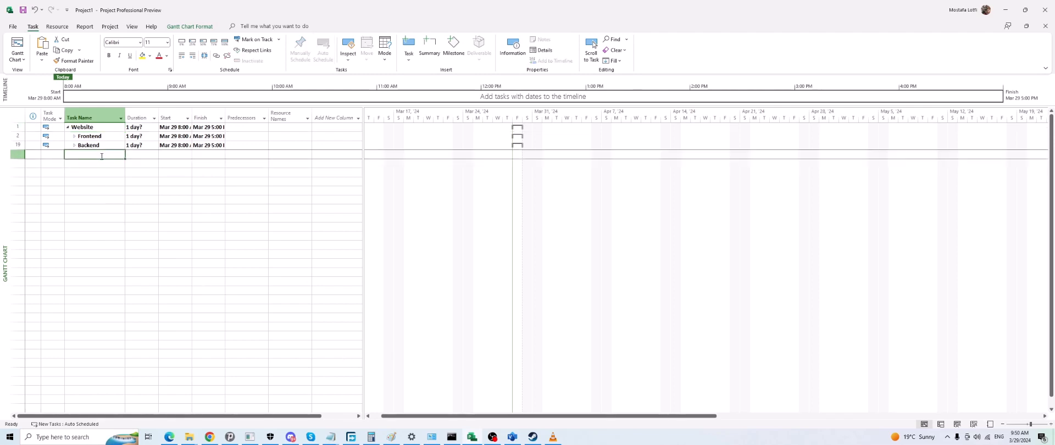
{"action": "type", "text": "test"}
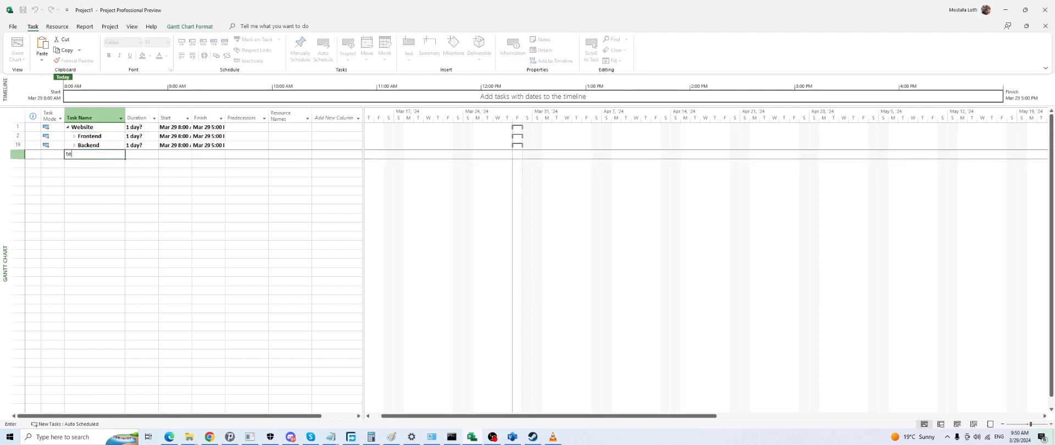
{"action": "key", "text": "Return"}
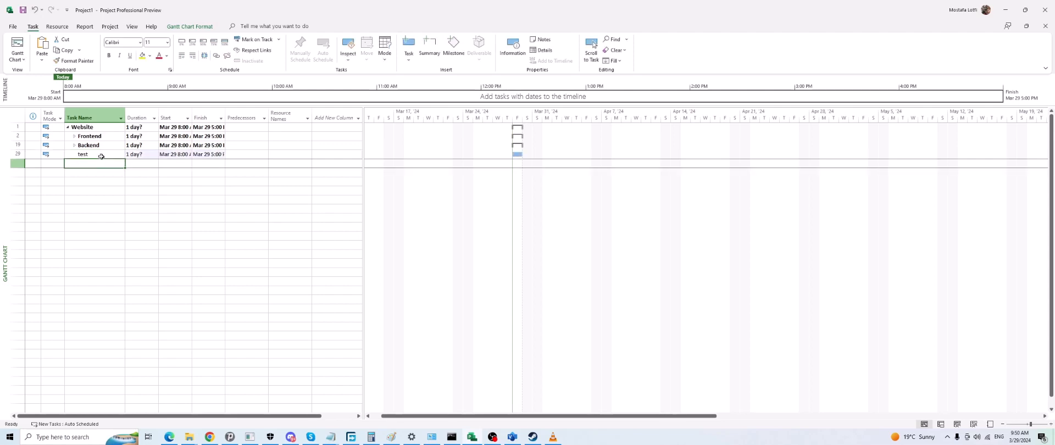
{"action": "key", "text": "Up"}
{"action": "key", "text": "alt+shift+Left"}
Add a task named "a" directly below the test task.
{"action": "key", "text": "Down"}
{"action": "type", "text": "a"}
{"action": "key", "text": "Return"}
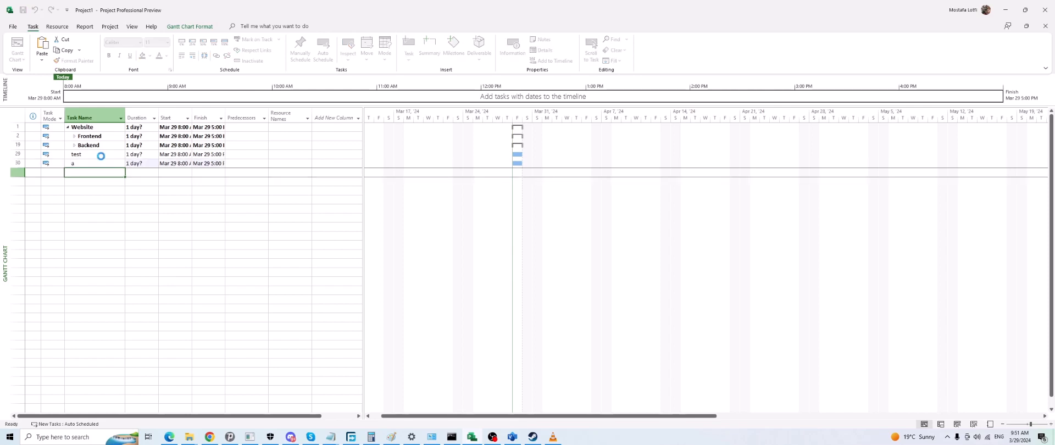
Add two more tasks named "b" and "c" below task a.
{"action": "type", "text": "b"}
{"action": "key", "text": "Return"}
{"action": "type", "text": "c"}
{"action": "key", "text": "Return"}
Indent tasks a, b and c one level to make them subtasks of test.
{"action": "key", "text": "Up"}
{"action": "key", "text": "Up"}
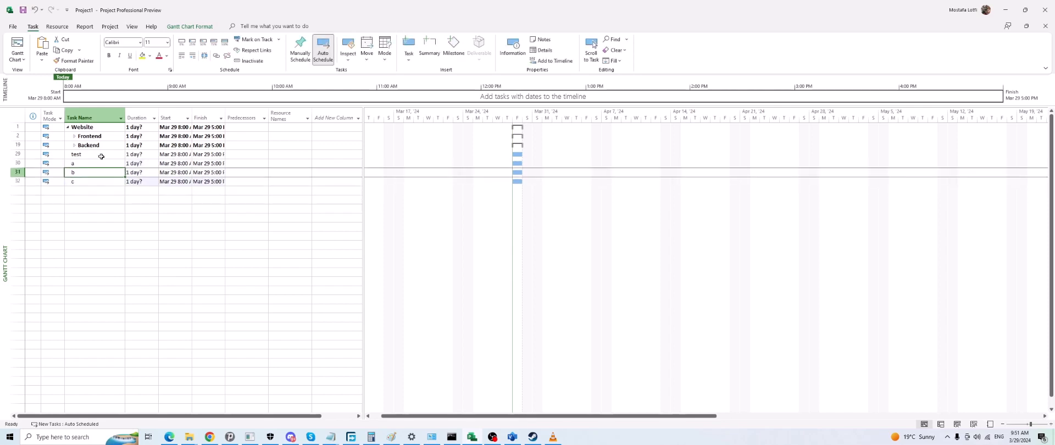
{"action": "key", "text": "Up"}
{"action": "key", "text": "shift+Down"}
{"action": "key", "text": "shift+Down"}
{"action": "key", "text": "alt+shift+Right"}
{"action": "key", "text": "Up"}
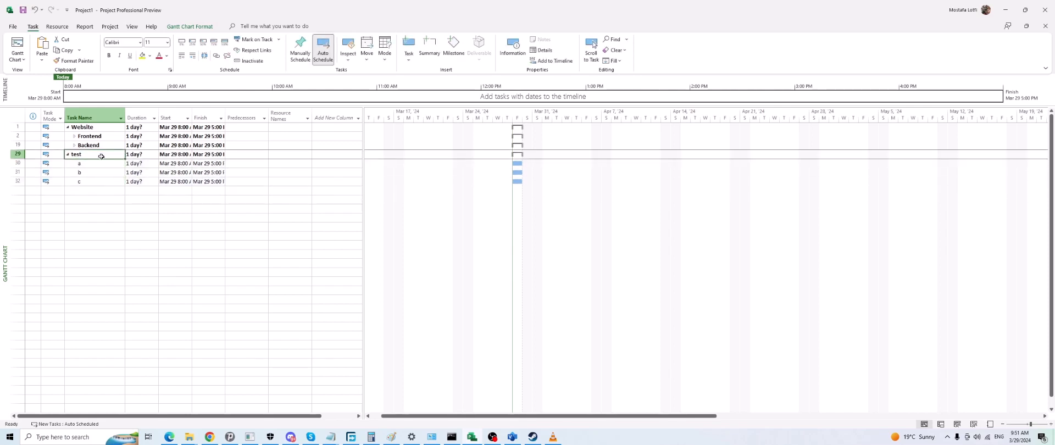
Collapse the test and Website groups and compare the remaining top level with the WBS diagram in Visio, returning to Project.
{"action": "left_click", "coordinate": [68, 155]}
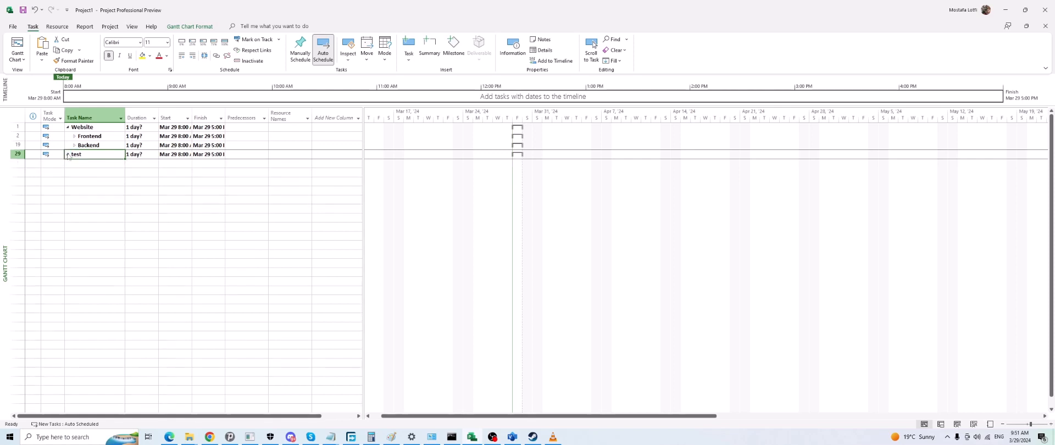
{"action": "left_click", "coordinate": [68, 127]}
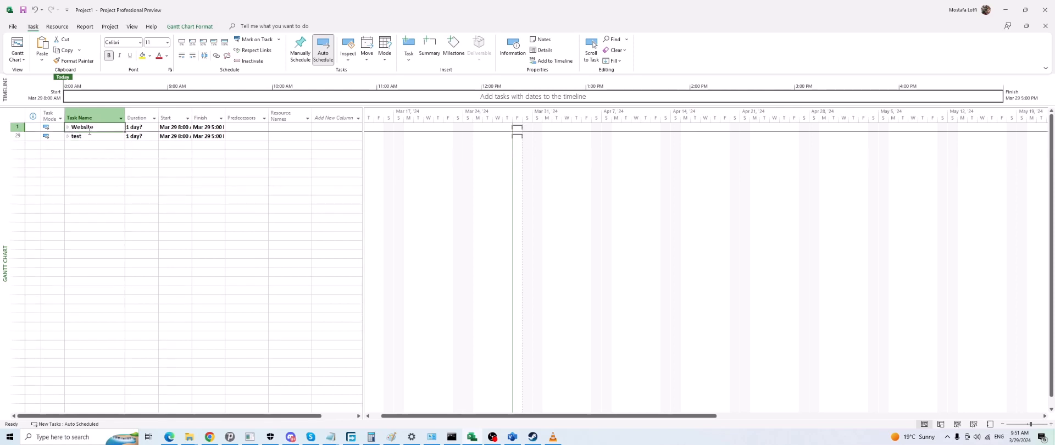
{"action": "left_click", "coordinate": [513, 436]}
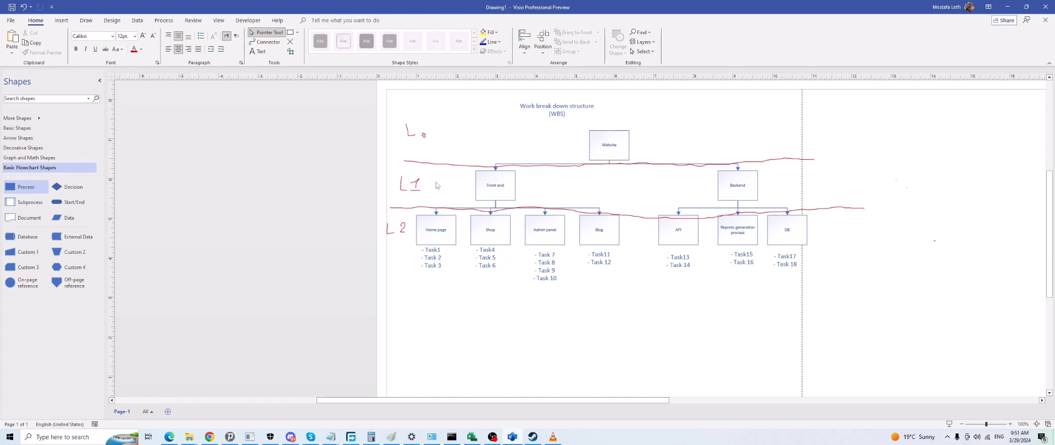
{"action": "key", "text": "alt+Tab"}
Expand the test group and delete the test summary task together with its subtasks.
{"action": "left_click", "coordinate": [60, 173]}
{"action": "left_click", "coordinate": [68, 136]}
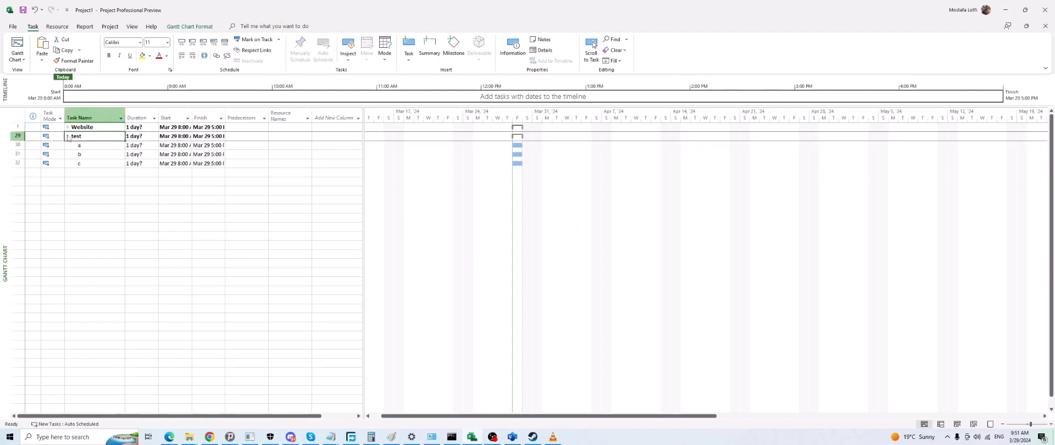
{"action": "left_click", "coordinate": [18, 136]}
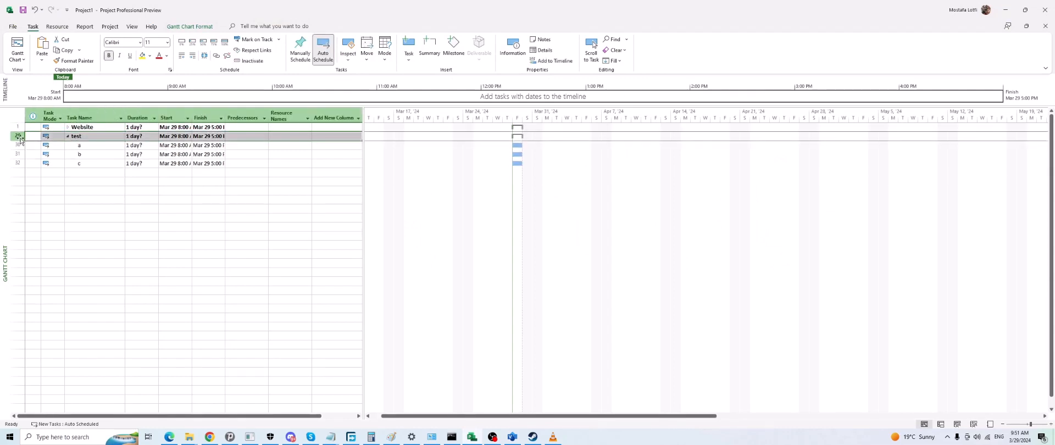
{"action": "key", "text": "Delete"}
{"action": "left_click", "coordinate": [492, 230]}
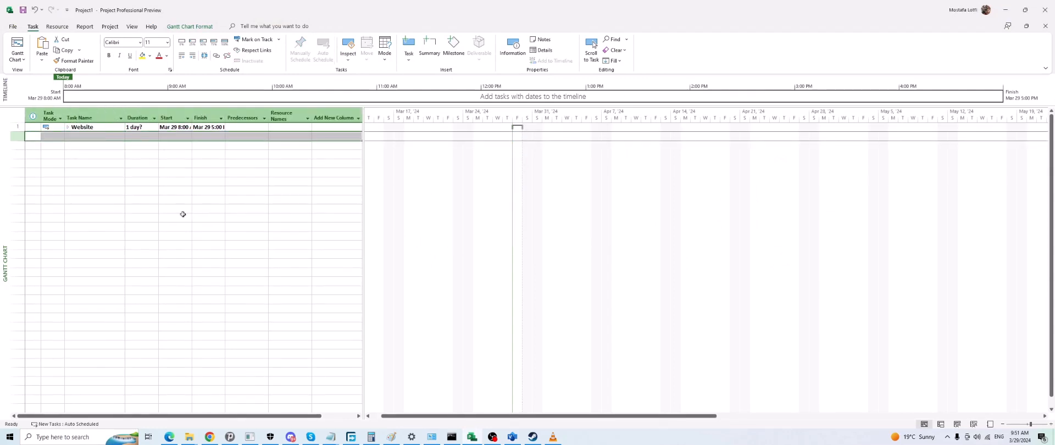
Expand Website, Frontend and Backend to show the third outline level.
{"action": "left_click", "coordinate": [67, 127]}
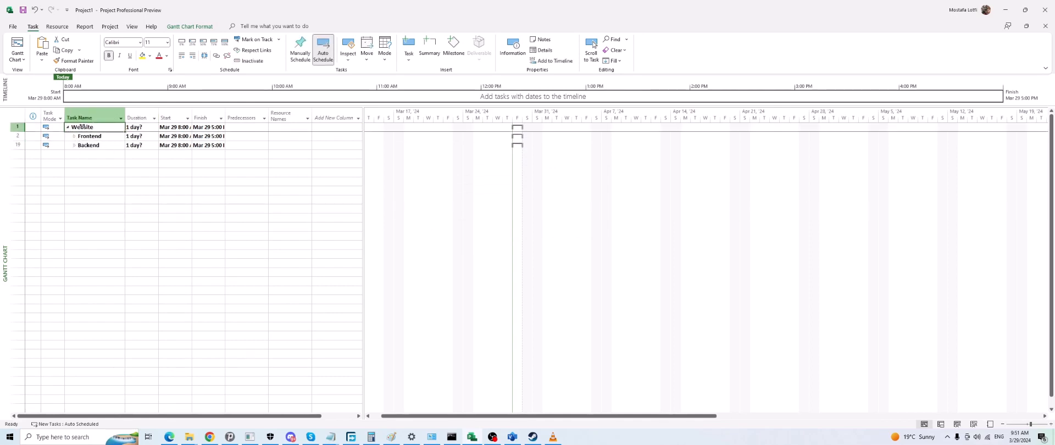
{"action": "left_click", "coordinate": [88, 145]}
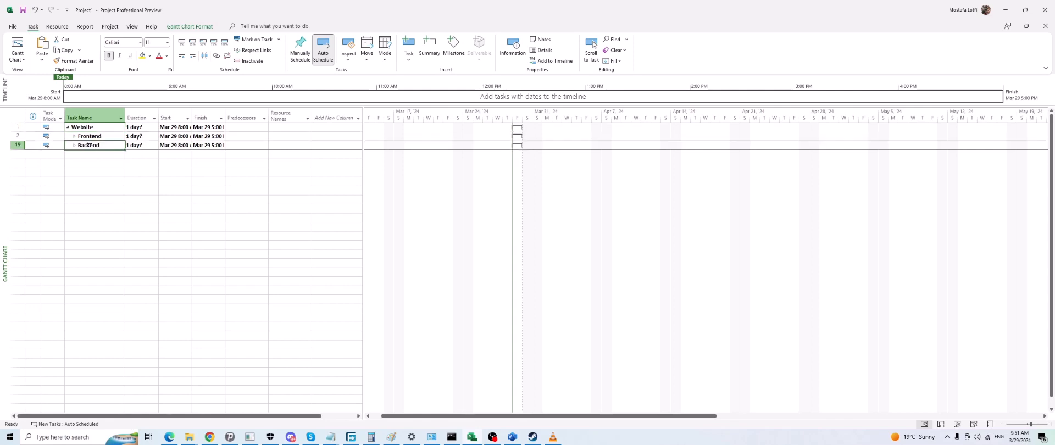
{"action": "left_click", "coordinate": [75, 136]}
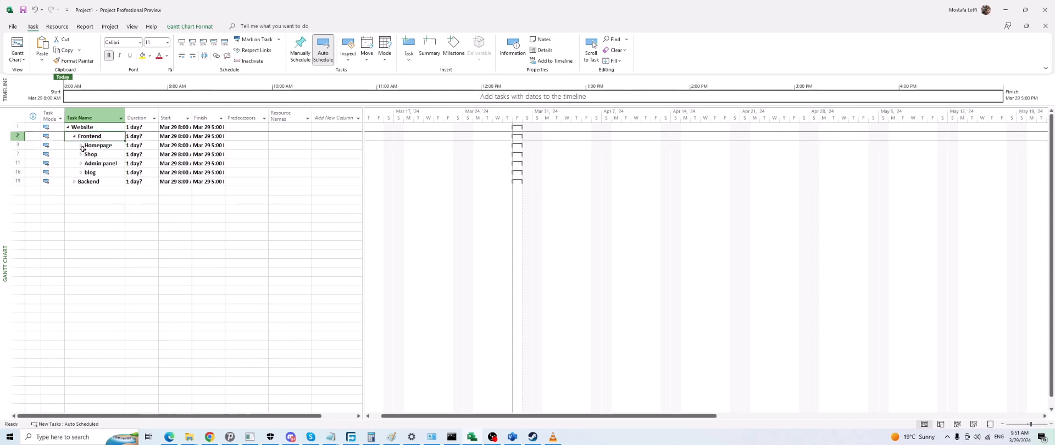
{"action": "left_click", "coordinate": [74, 182]}
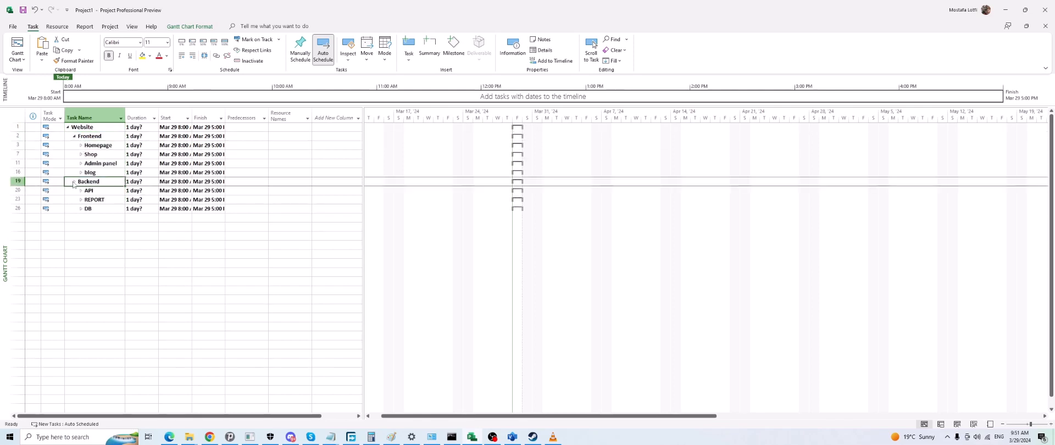
Expand the Homepage group, go over its tasks T1 to T3, and expand the Shop group.
{"action": "left_click", "coordinate": [81, 145]}
{"action": "left_click_drag", "start_coordinate": [102, 156], "coordinate": [105, 172]}
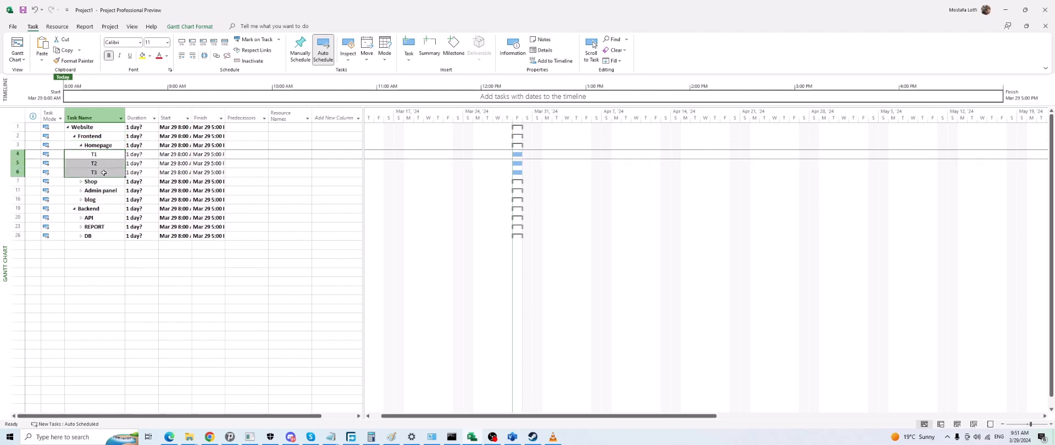
{"action": "left_click", "coordinate": [172, 162]}
{"action": "left_click", "coordinate": [105, 155]}
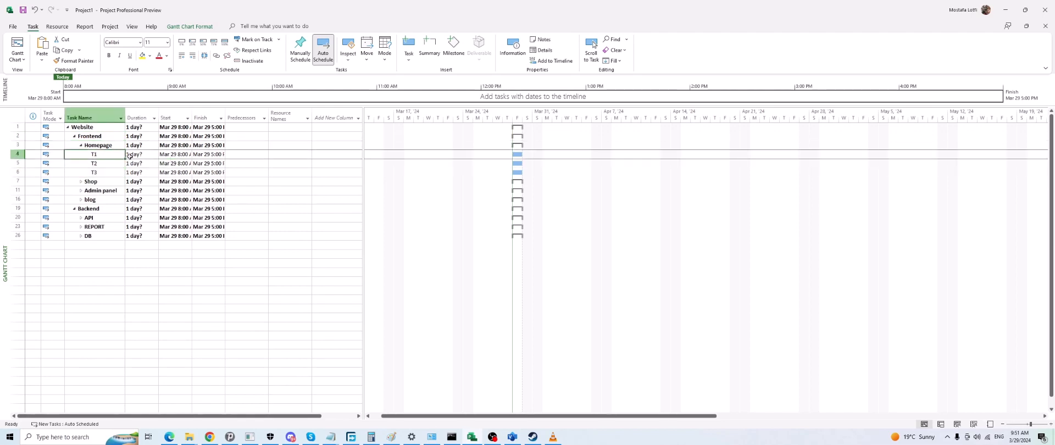
{"action": "left_click", "coordinate": [135, 157]}
{"action": "left_click", "coordinate": [99, 147]}
{"action": "left_click", "coordinate": [100, 155]}
{"action": "left_click", "coordinate": [100, 163]}
{"action": "left_click", "coordinate": [101, 154]}
{"action": "left_click", "coordinate": [81, 181]}
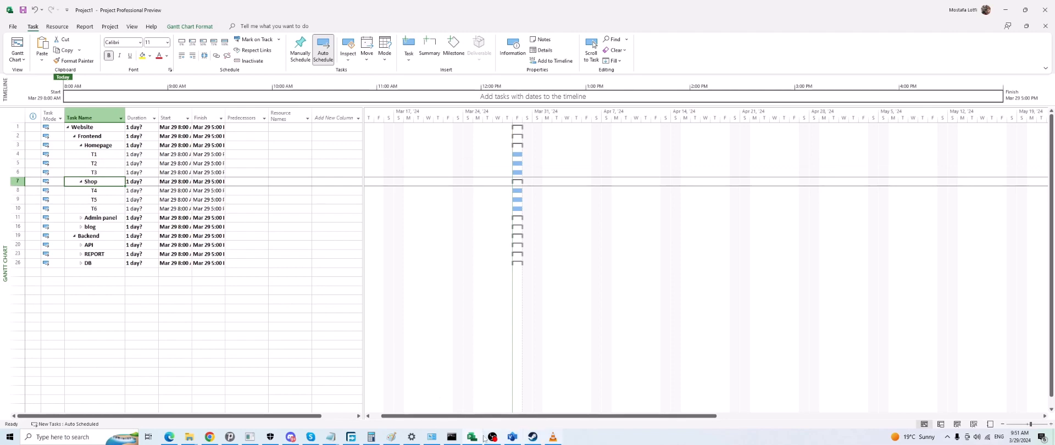
Check the task lists in the Visio diagram, return to Project and expand Admin panel, blog, API, REPORT and DB.
{"action": "left_click", "coordinate": [512, 436]}
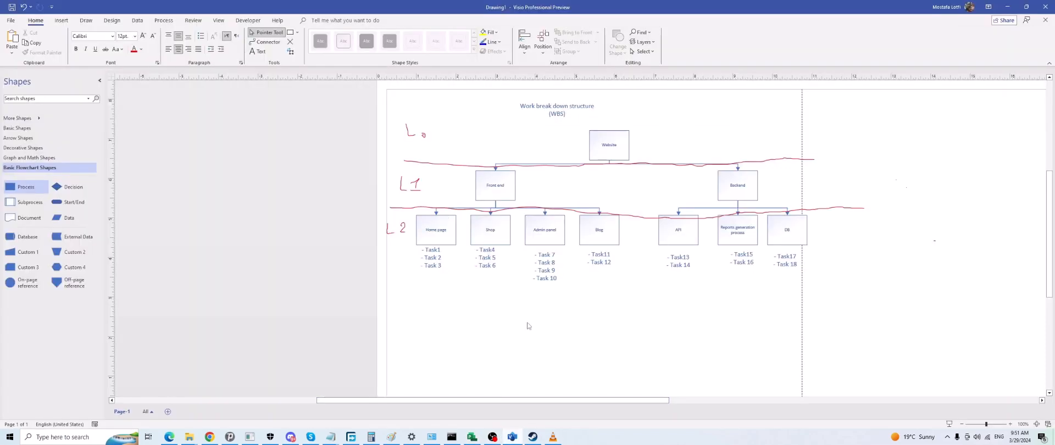
{"action": "left_click", "coordinate": [511, 438]}
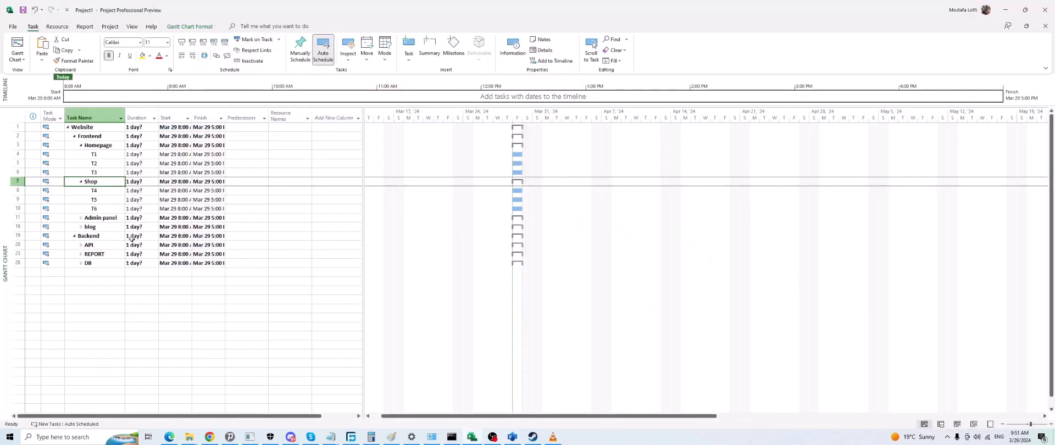
{"action": "left_click", "coordinate": [81, 218]}
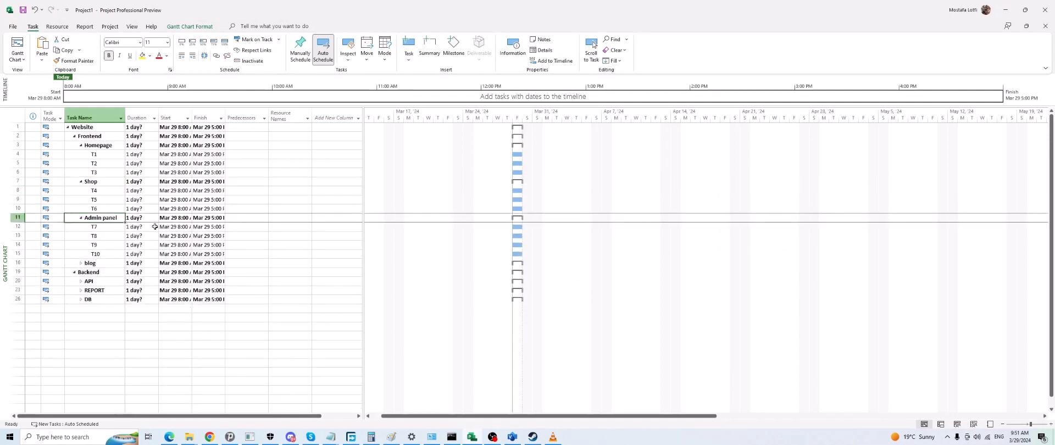
{"action": "left_click", "coordinate": [81, 263]}
{"action": "left_click", "coordinate": [81, 300]}
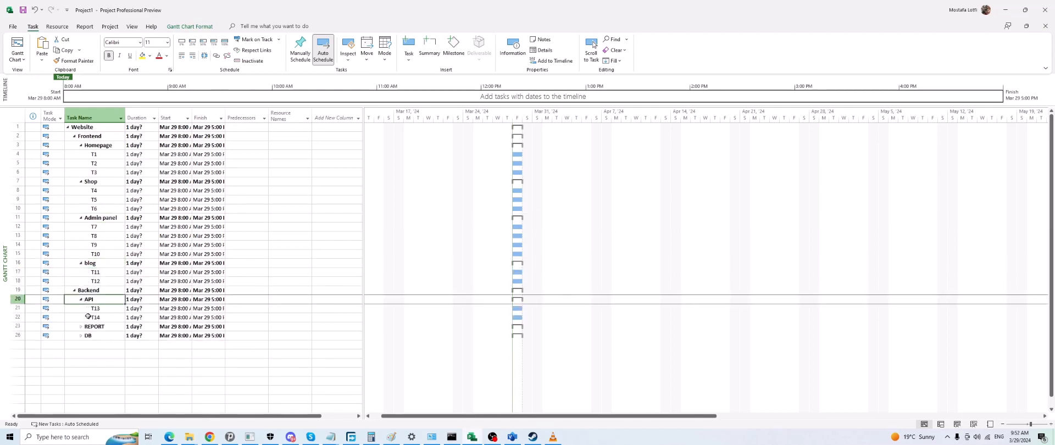
{"action": "left_click", "coordinate": [81, 326]}
{"action": "left_click", "coordinate": [81, 353]}
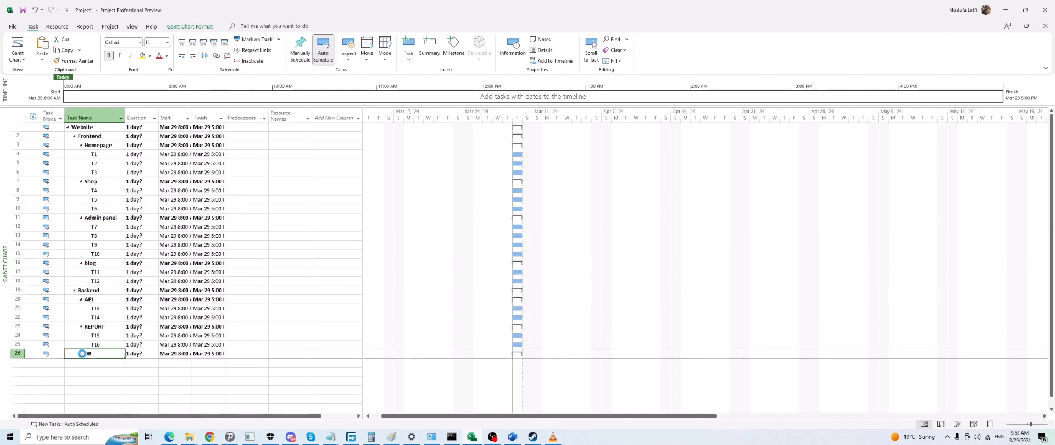
{"action": "scroll", "coordinate": [141, 344], "scroll_direction": "down", "scroll_amount": 4}
{"action": "scroll", "coordinate": [142, 343], "scroll_direction": "up", "scroll_amount": 4}
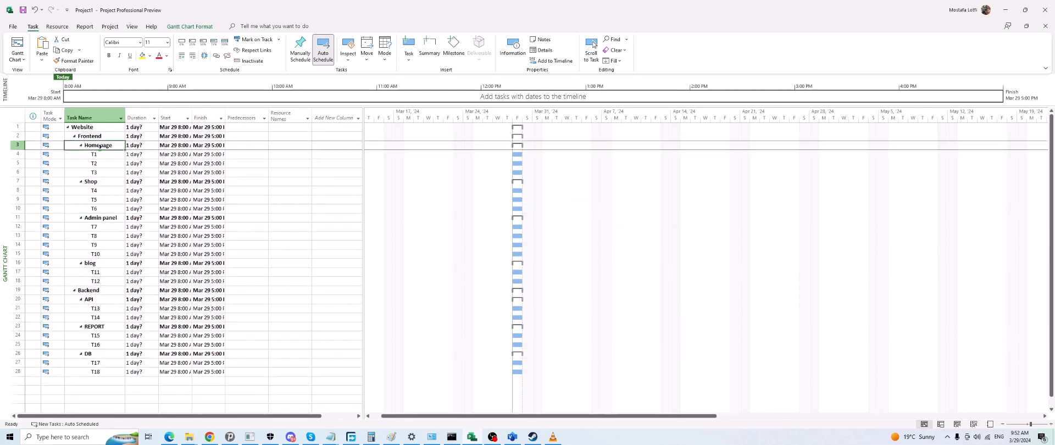
Widen the Start and Finish columns to fit their full dates and times.
{"action": "scroll", "coordinate": [128, 280], "scroll_direction": "down", "scroll_amount": 2}
{"action": "scroll", "coordinate": [128, 280], "scroll_direction": "up", "scroll_amount": 2}
{"action": "double_click", "coordinate": [192, 117]}
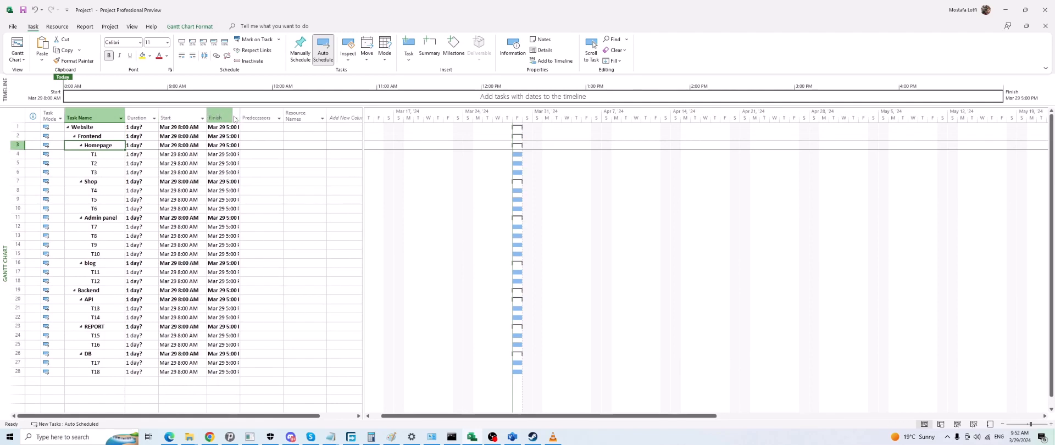
{"action": "double_click", "coordinate": [240, 117]}
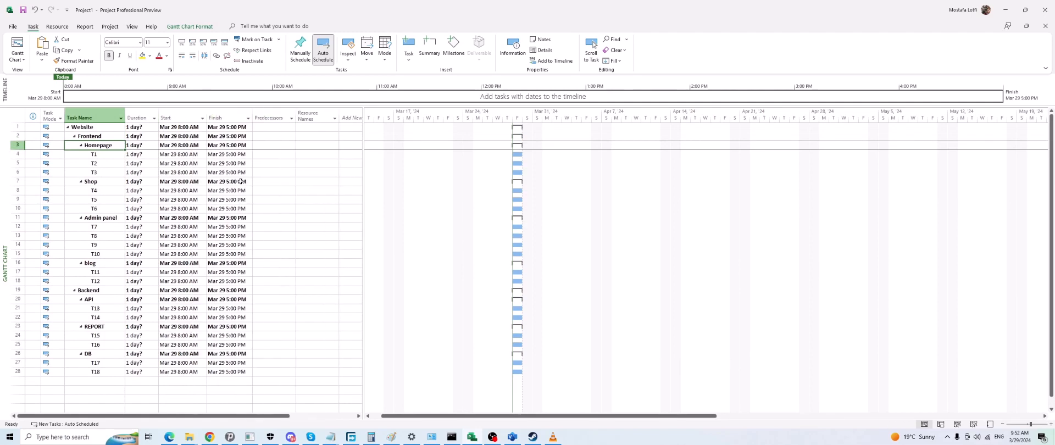
Switch to the WBS diagram in Visio and activate the Text tool.
{"action": "left_click", "coordinate": [511, 437]}
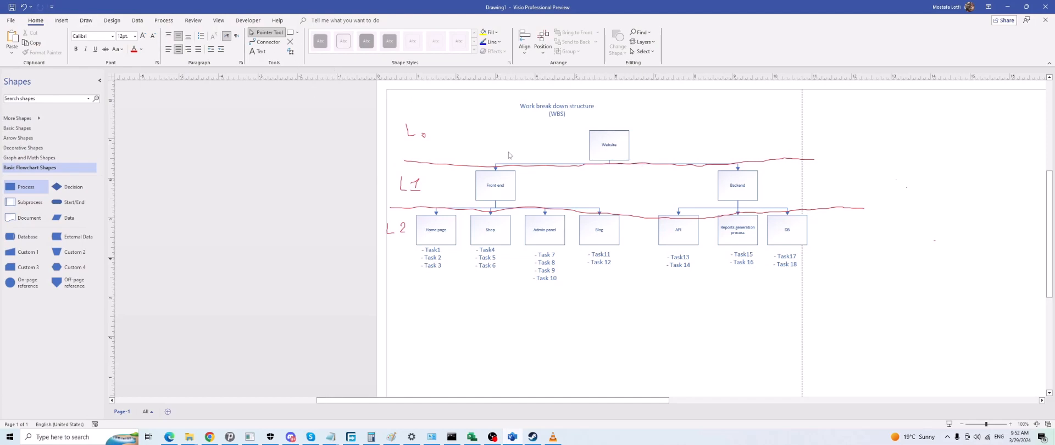
{"action": "left_click", "coordinate": [256, 52]}
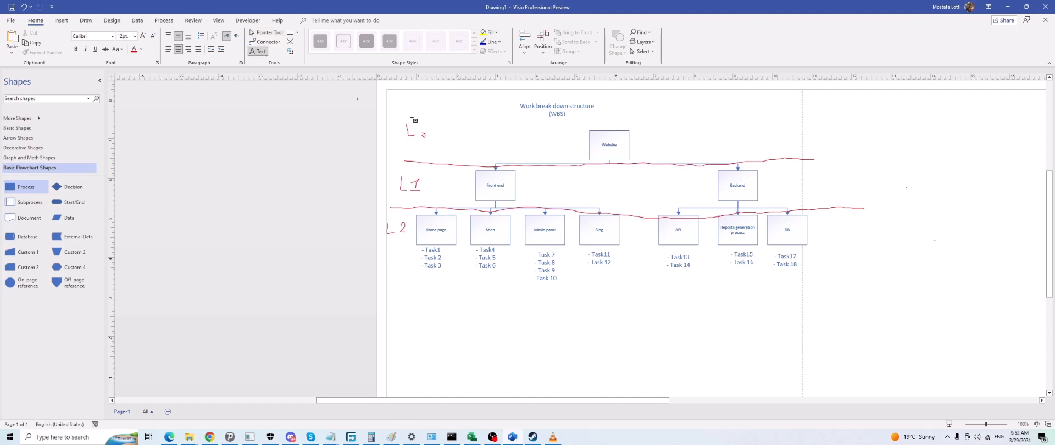
{"action": "left_click", "coordinate": [503, 144]}
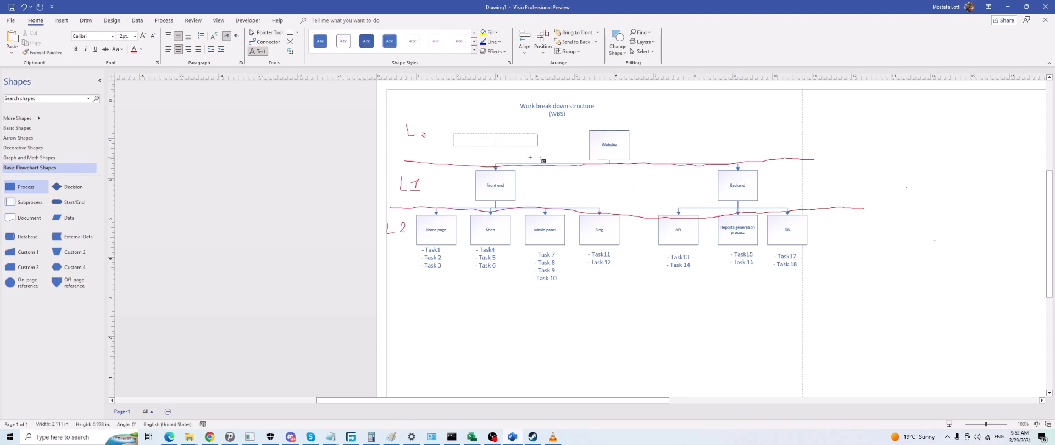
{"action": "type", "text": "0"}
{"action": "left_click", "coordinate": [544, 187]}
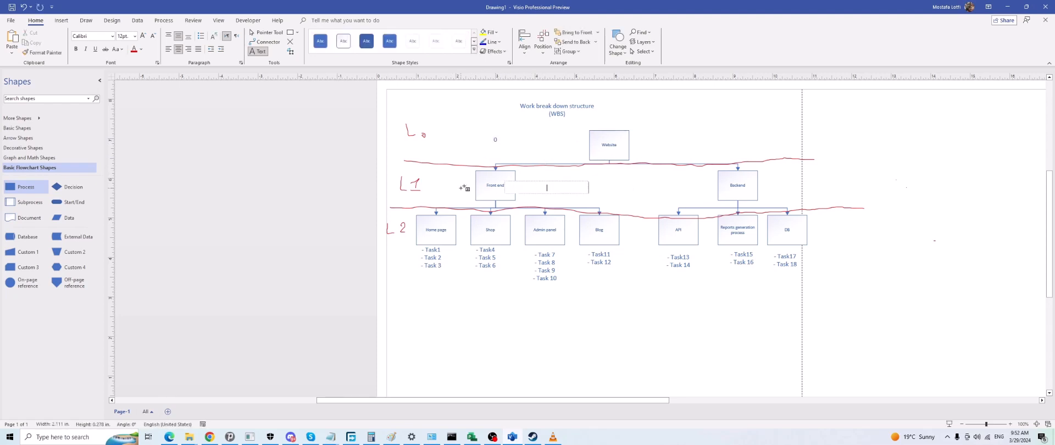
{"action": "key", "text": "ctrl+z"}
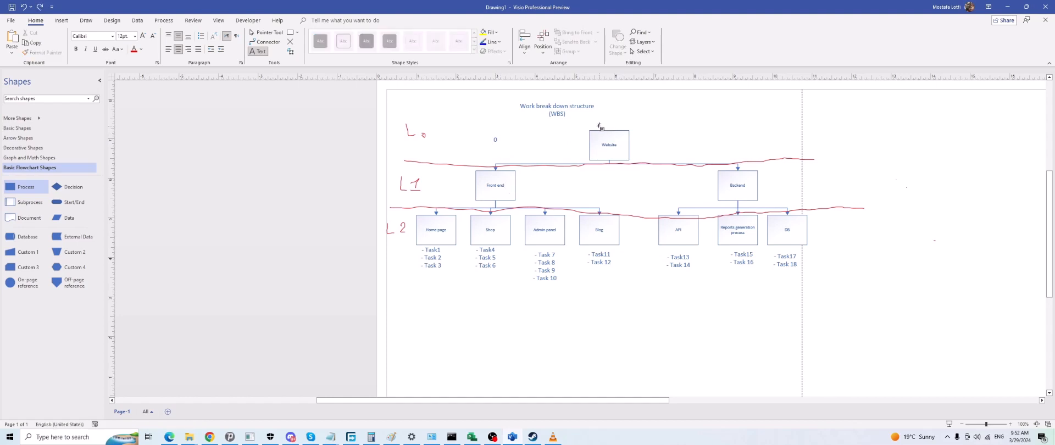
{"action": "key", "text": "ctrl+z"}
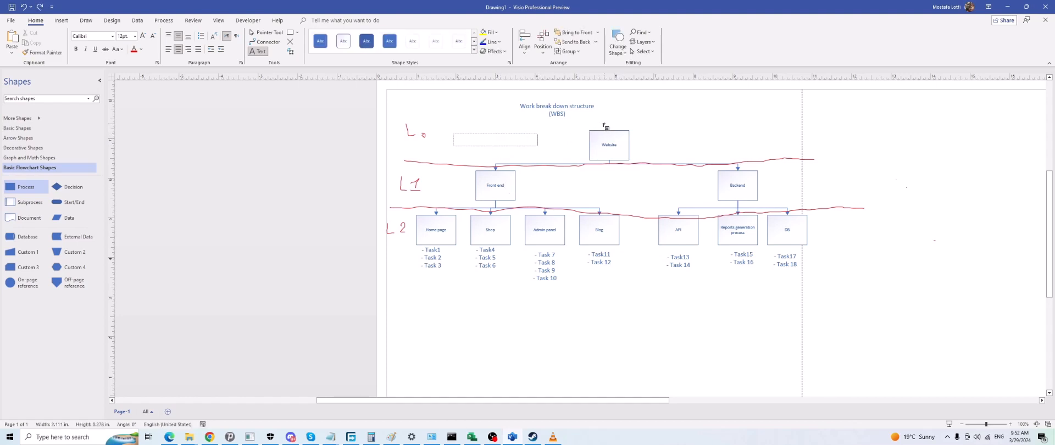
{"action": "key", "text": "Escape"}
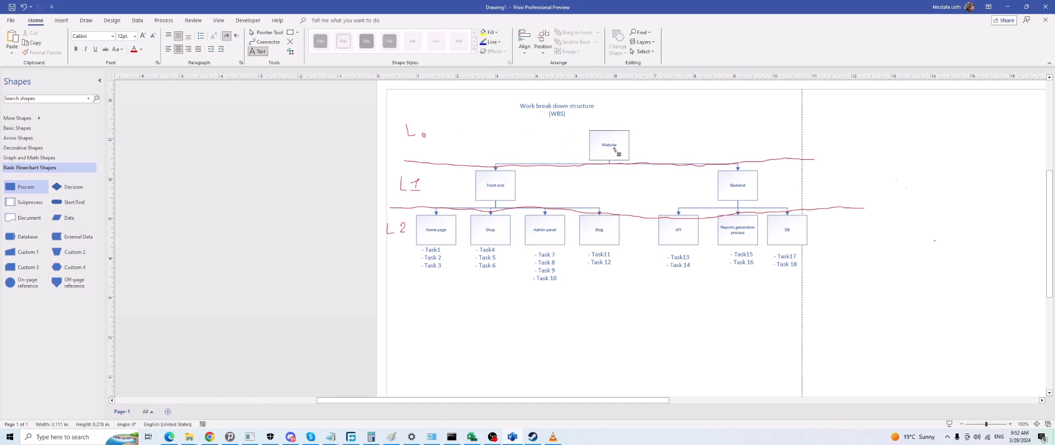
Add a text label "0" directly above the Website box as its WBS code.
{"action": "left_click", "coordinate": [608, 122]}
{"action": "type", "text": "0"}
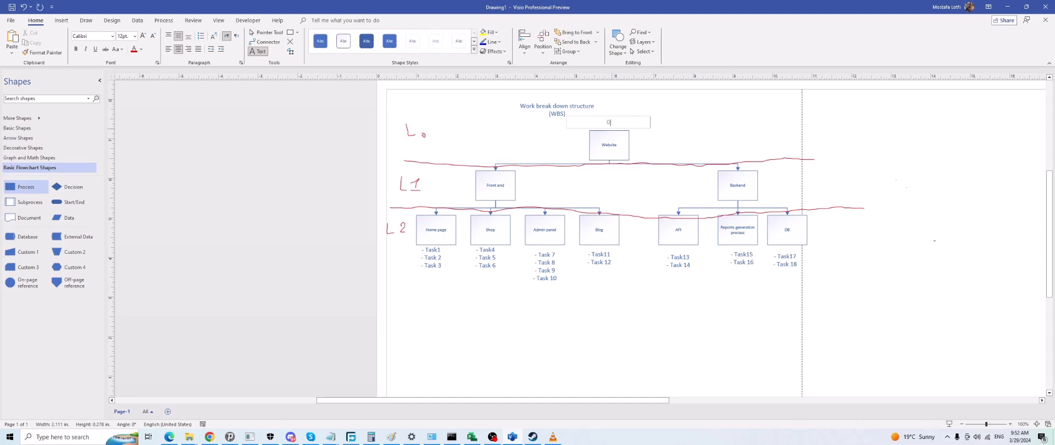
{"action": "left_click", "coordinate": [663, 147]}
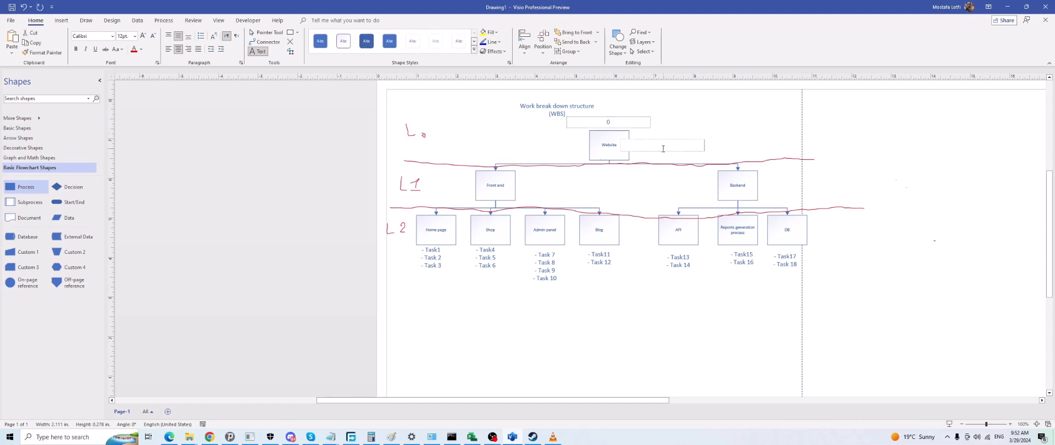
Add WBS code labels beside the second-level boxes: "0.1" for Front end and "0.2" for Backend.
{"action": "left_click", "coordinate": [528, 183]}
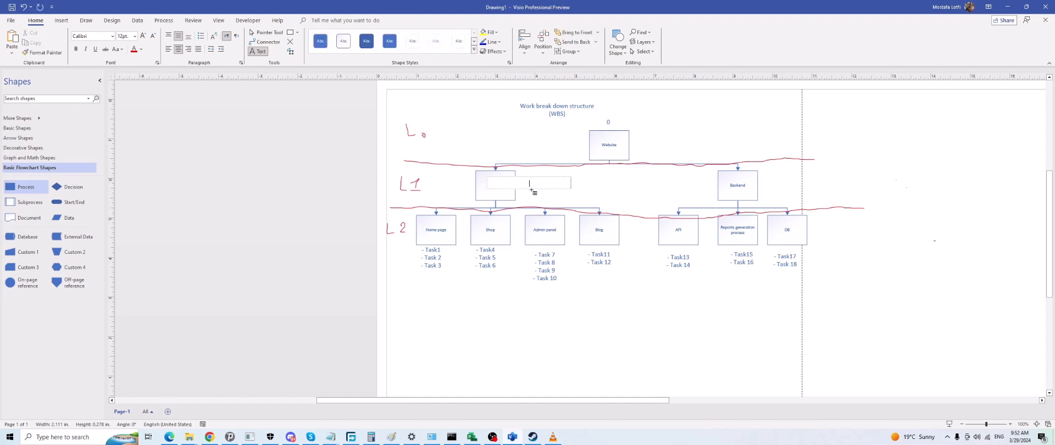
{"action": "type", "text": "0.1"}
{"action": "left_click", "coordinate": [603, 186]}
{"action": "left_click", "coordinate": [770, 189]}
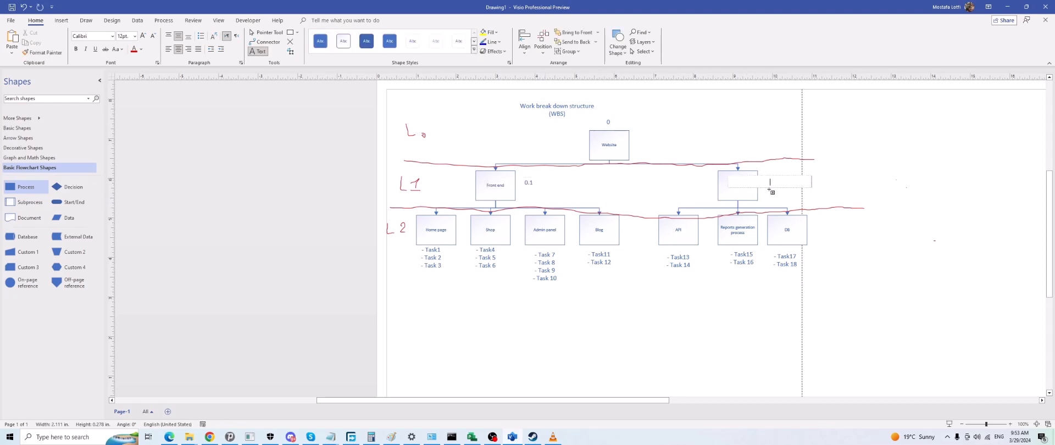
{"action": "type", "text": "0"}
{"action": "left_click", "coordinate": [748, 308]}
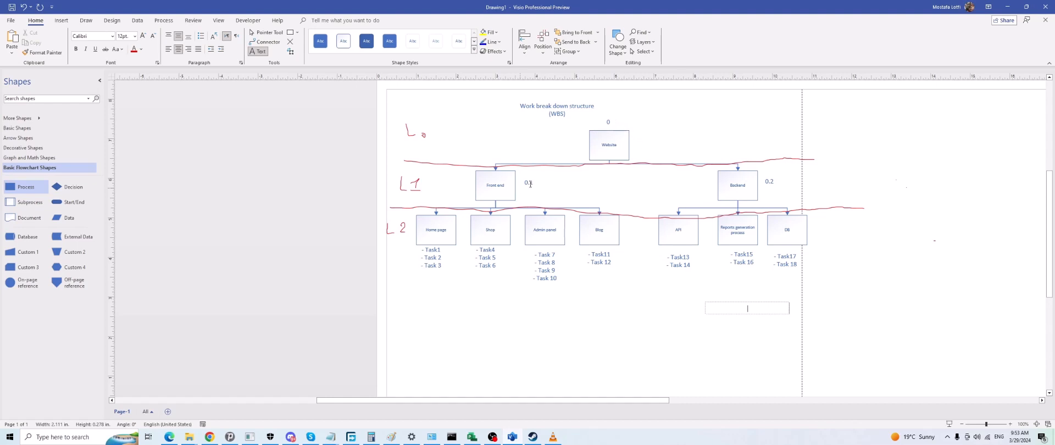
{"action": "left_click", "coordinate": [530, 183]}
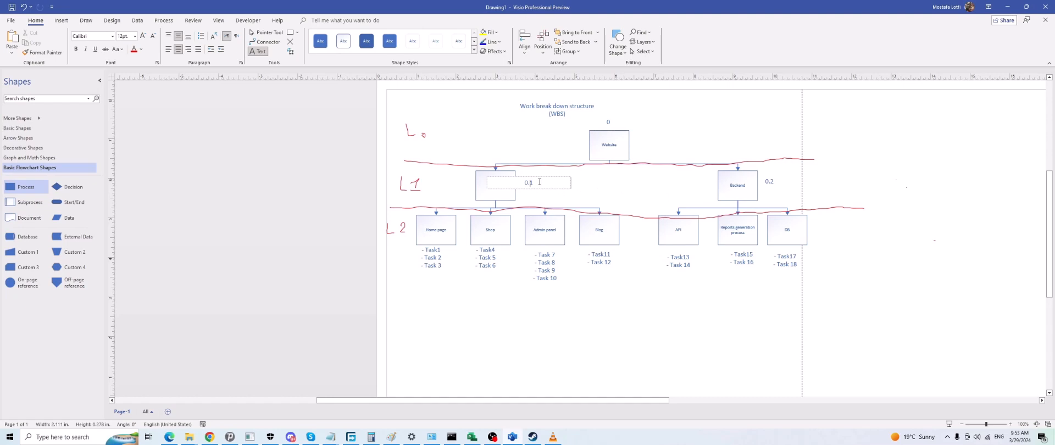
{"action": "left_click", "coordinate": [624, 195]}
{"action": "left_click", "coordinate": [547, 178]}
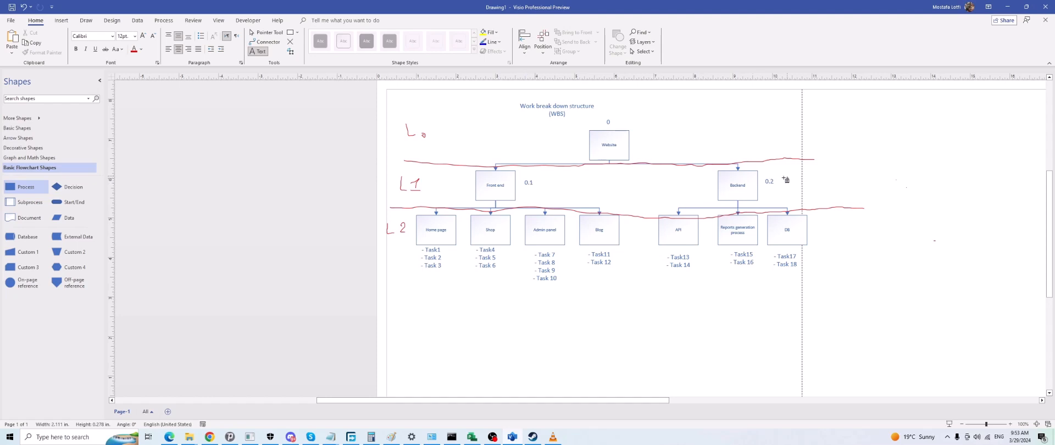
{"action": "left_click", "coordinate": [432, 221]}
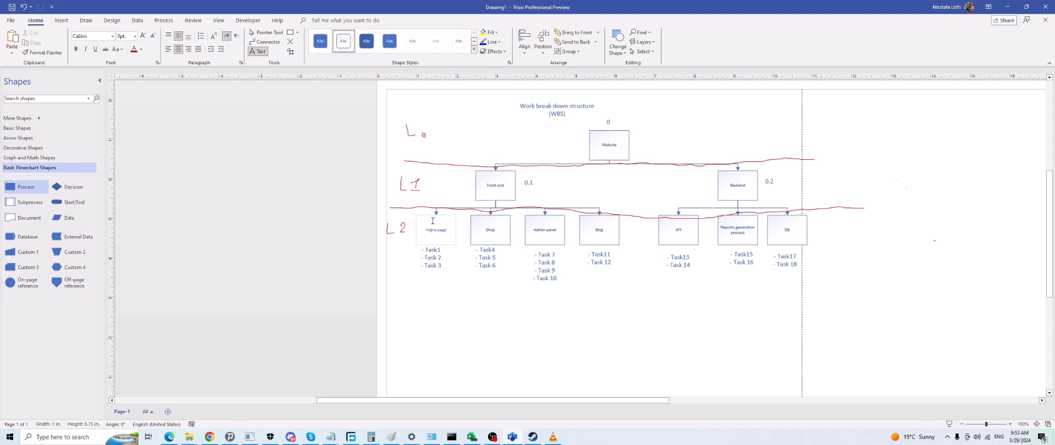
{"action": "left_click", "coordinate": [443, 291]}
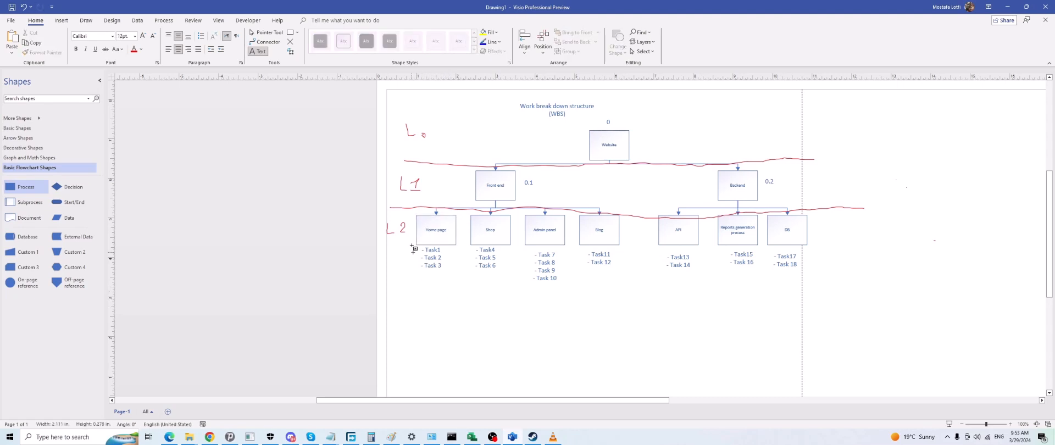
Add a text label "0.1.01" just above the Home page box as its WBS code and move it closer to the box.
{"action": "left_click", "coordinate": [407, 212]}
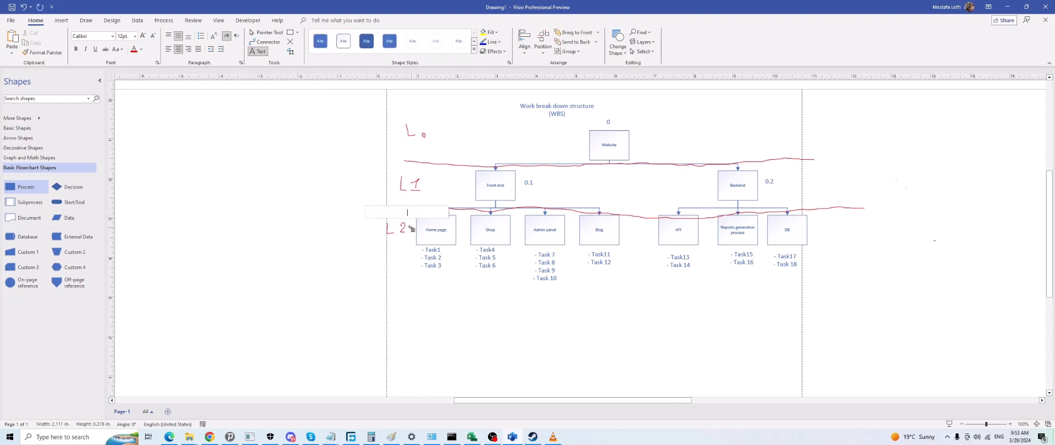
{"action": "type", "text": "0.1.01"}
{"action": "left_click", "coordinate": [381, 286]}
{"action": "left_click", "coordinate": [405, 212]}
{"action": "left_click", "coordinate": [394, 274]}
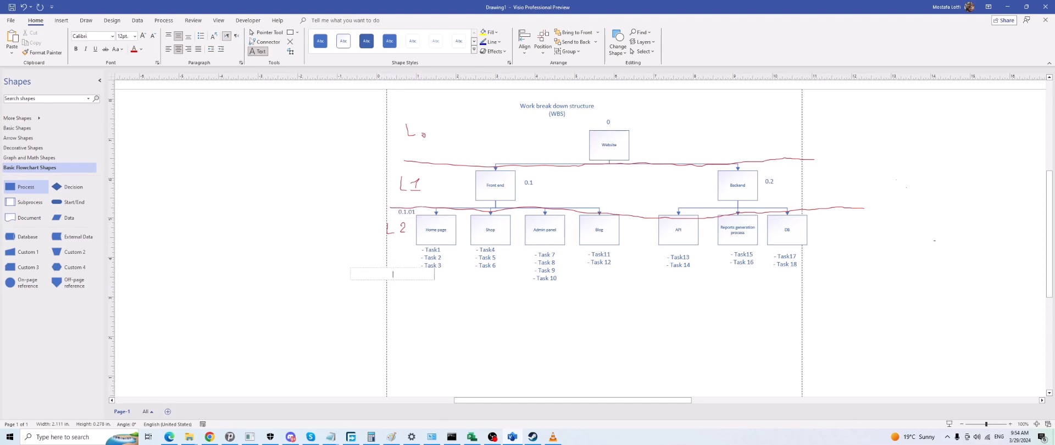
{"action": "left_click", "coordinate": [265, 33]}
{"action": "left_click", "coordinate": [406, 212]}
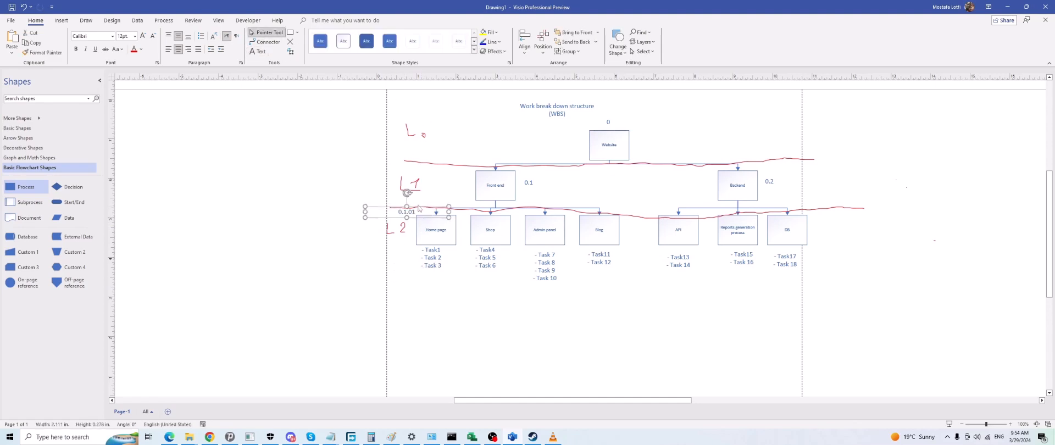
{"action": "left_click_drag", "start_coordinate": [418, 208], "coordinate": [433, 207]}
{"action": "key", "text": "ctrl+v"}
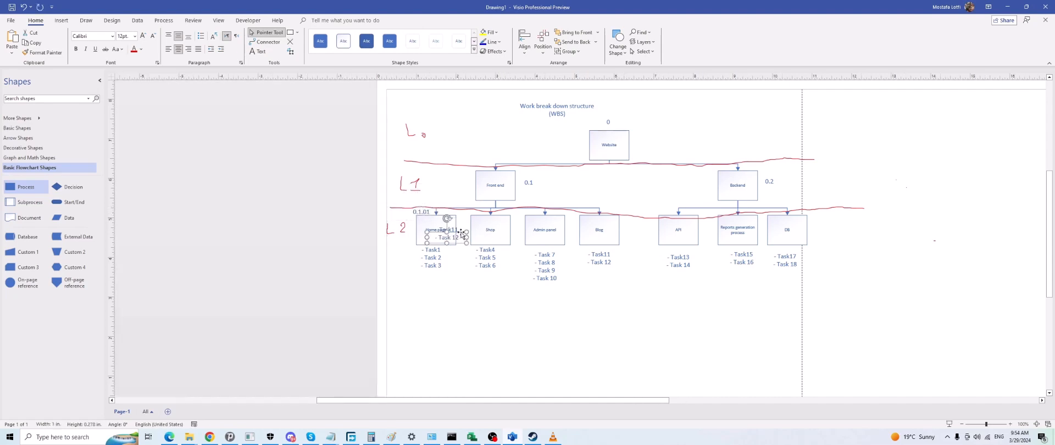
{"action": "left_click_drag", "start_coordinate": [461, 233], "coordinate": [490, 206]}
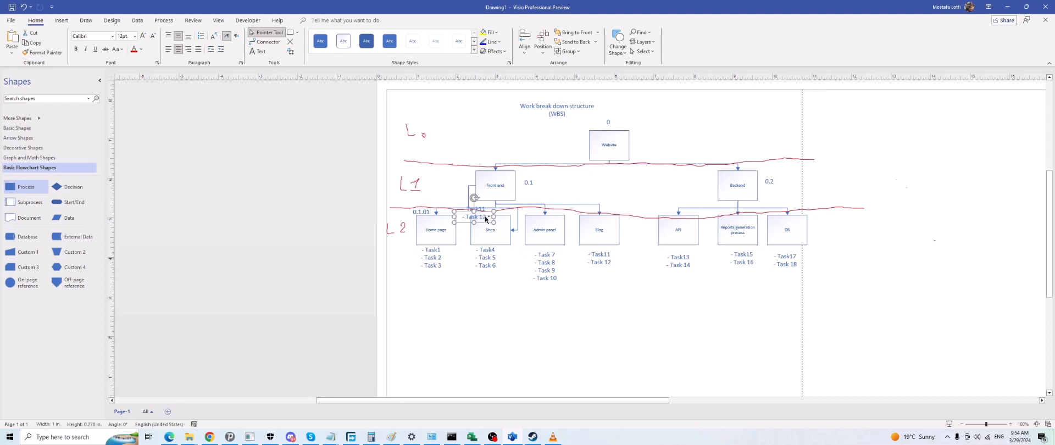
{"action": "key", "text": "ctrl+z"}
{"action": "key", "text": "ctrl+z"}
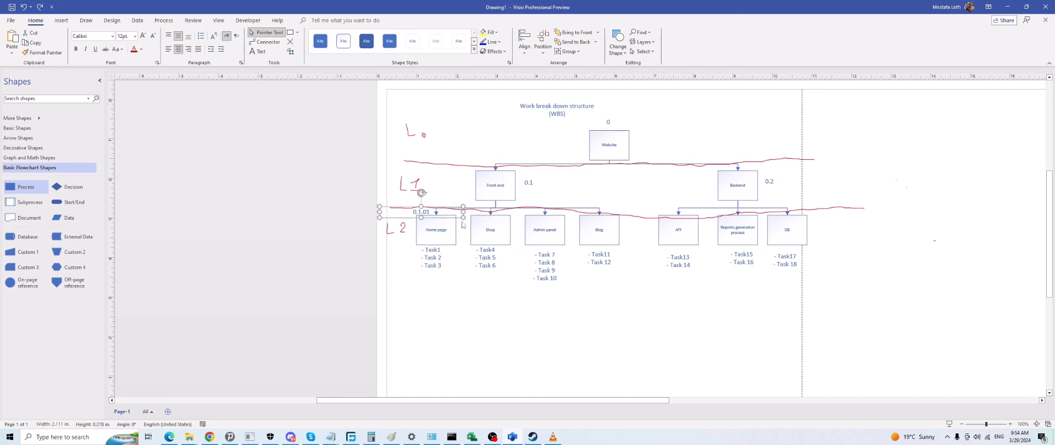
{"action": "left_click", "coordinate": [399, 219]}
{"action": "double_click", "coordinate": [411, 215]}
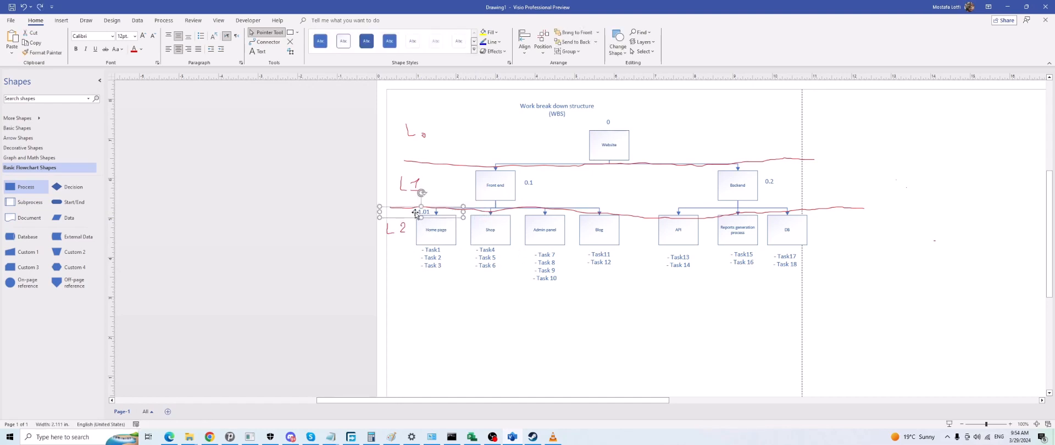
{"action": "left_click", "coordinate": [410, 220]}
{"action": "double_click", "coordinate": [417, 212]}
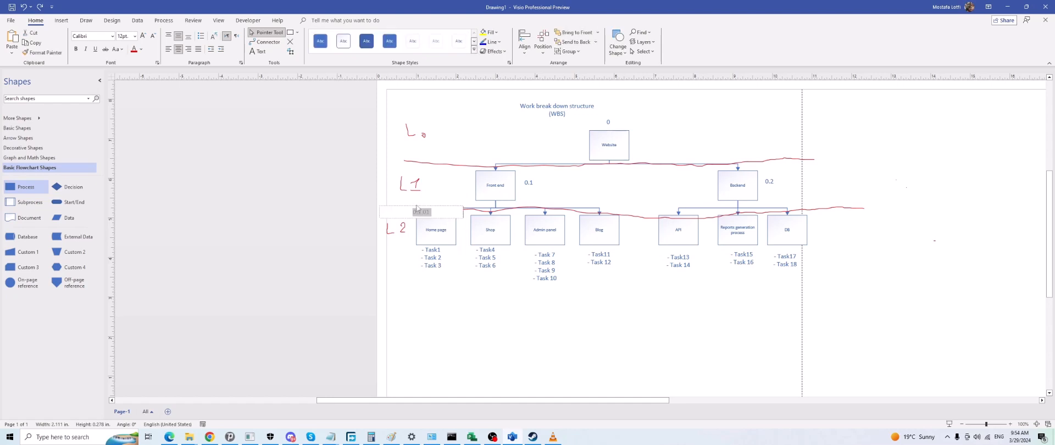
{"action": "left_click", "coordinate": [435, 211]}
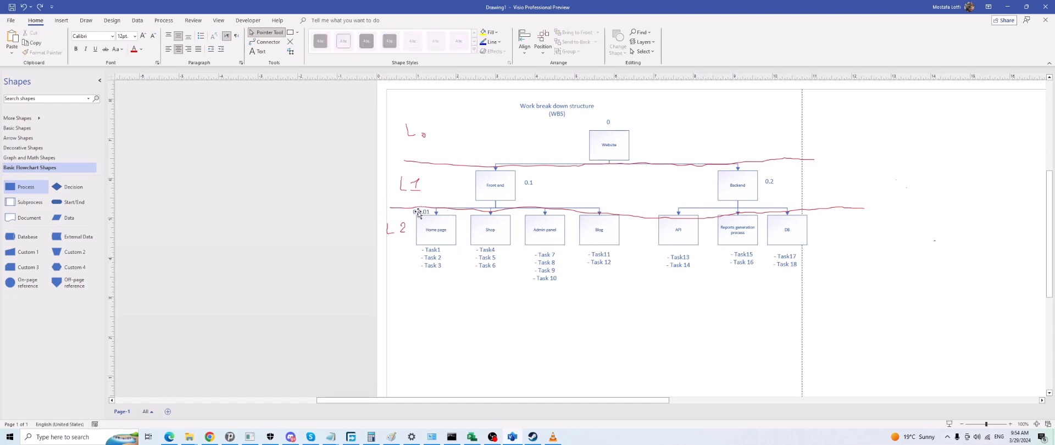
{"action": "double_click", "coordinate": [419, 214]}
{"action": "left_click", "coordinate": [467, 222]}
{"action": "left_click", "coordinate": [426, 213]}
{"action": "left_click", "coordinate": [391, 209]}
{"action": "left_click", "coordinate": [422, 277]}
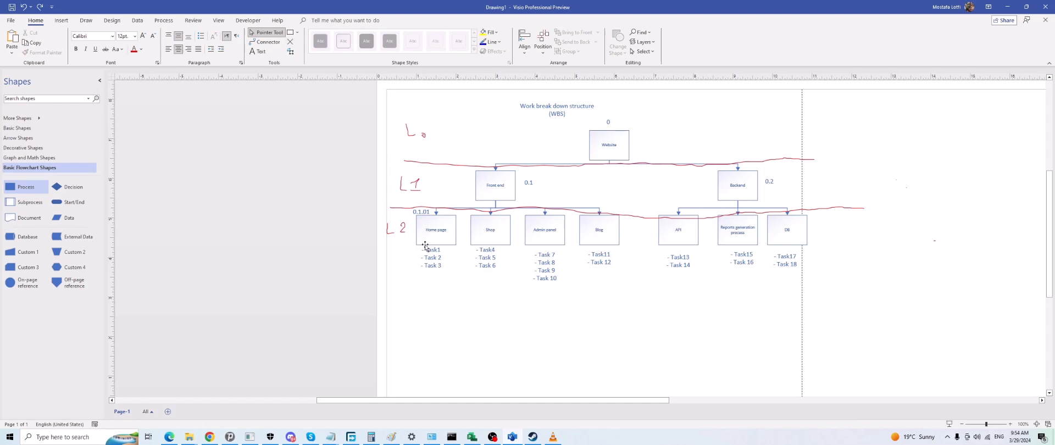
Try to label the Shop box by pasting a text box, changing its text to "0.1.02" and moving it above the box.
{"action": "key", "text": "ctrl+v"}
{"action": "double_click", "coordinate": [473, 314]}
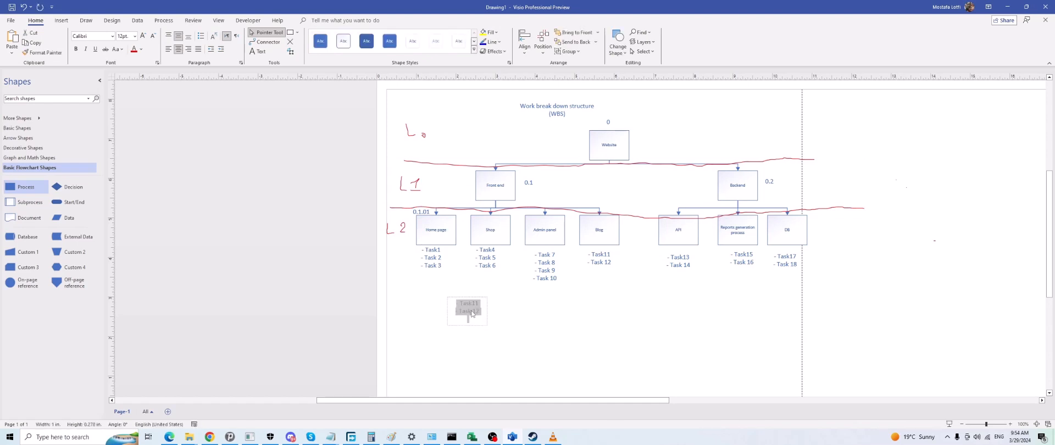
{"action": "key", "text": "BackSpace"}
{"action": "key", "text": "BackSpace"}
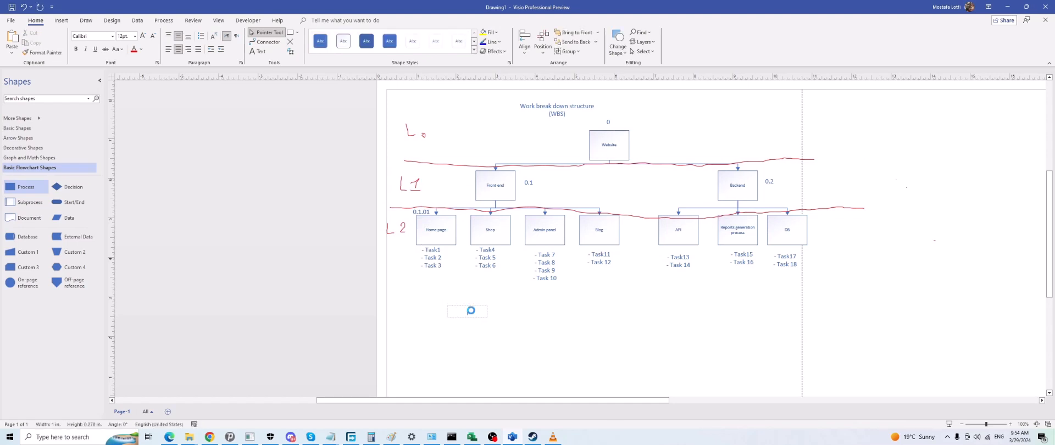
{"action": "type", "text": "0.1.02"}
{"action": "left_click", "coordinate": [470, 354]}
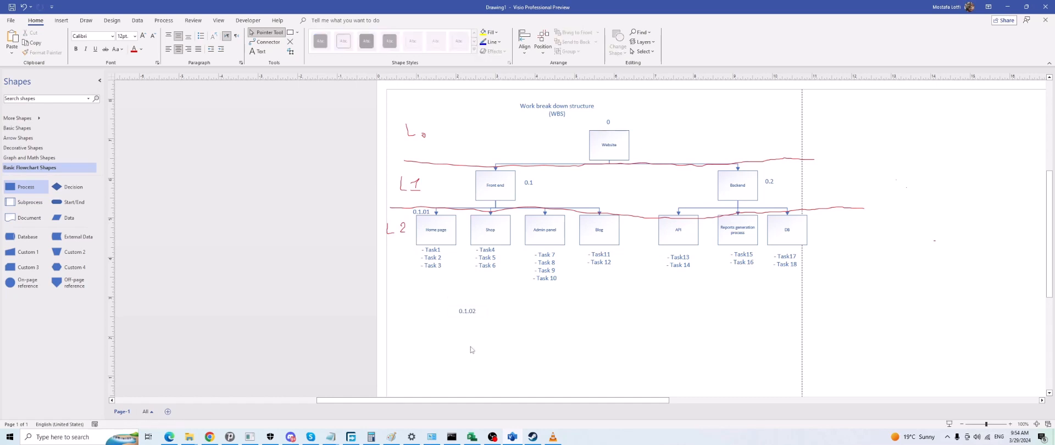
{"action": "left_click_drag", "start_coordinate": [472, 312], "coordinate": [482, 216]}
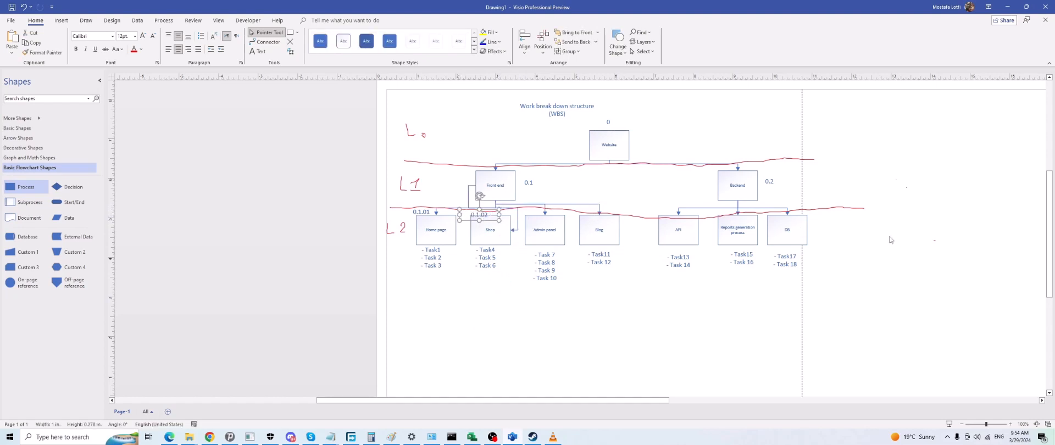
{"action": "left_click", "coordinate": [695, 239]}
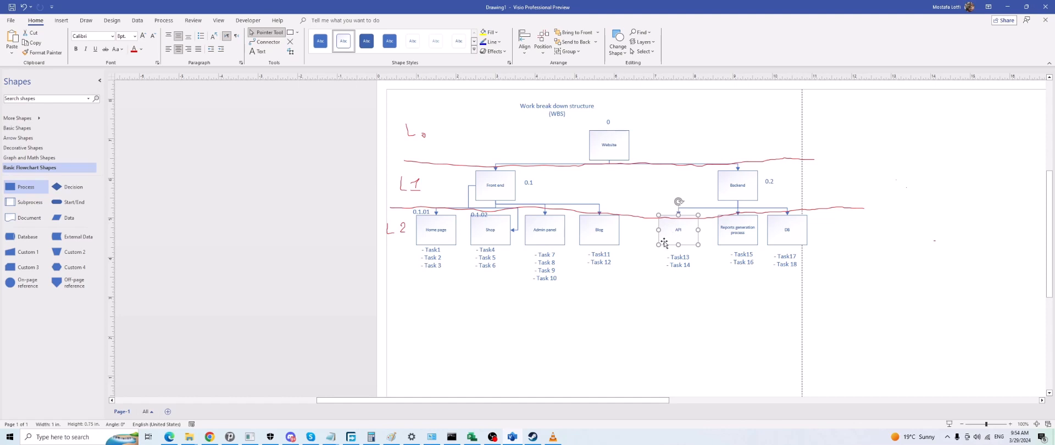
Undo the move of the 0.1.02 label and delete the label.
{"action": "key", "text": "ctrl+z"}
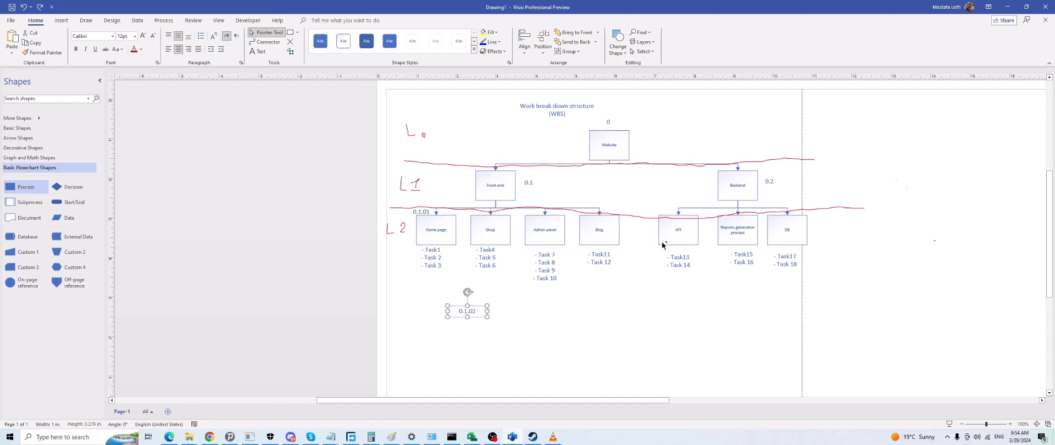
{"action": "left_click", "coordinate": [517, 317]}
{"action": "left_click", "coordinate": [468, 311]}
{"action": "key", "text": "Delete"}
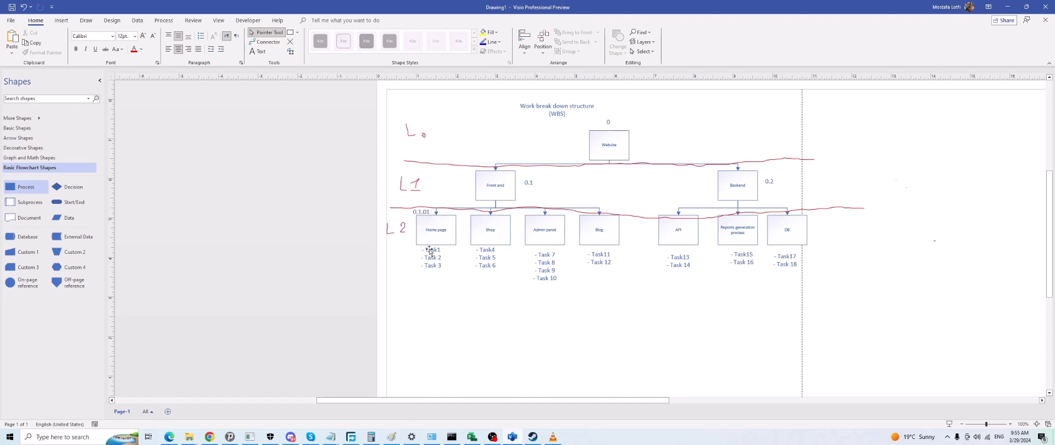
Copy the Home page code label, place the copy beside Task1, and change its text to "0.1.01.01".
{"action": "left_click", "coordinate": [425, 212]}
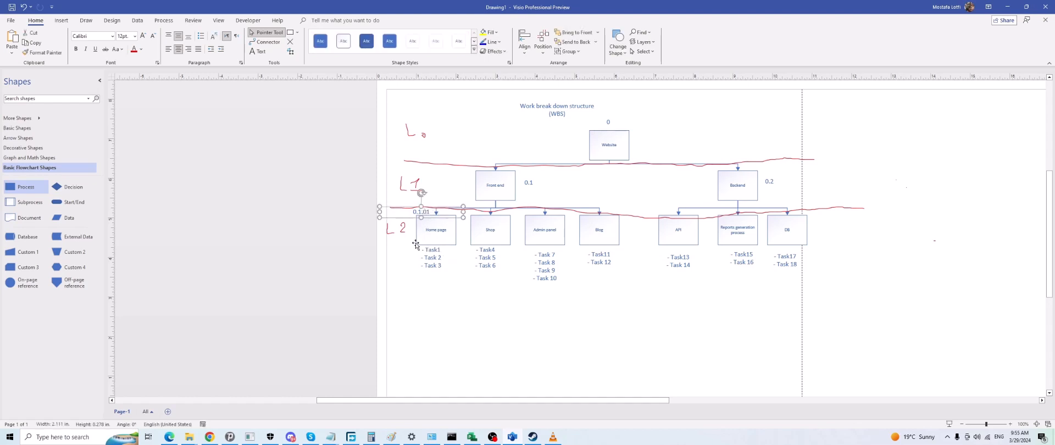
{"action": "key", "text": "ctrl+c"}
{"action": "key", "text": "ctrl+v"}
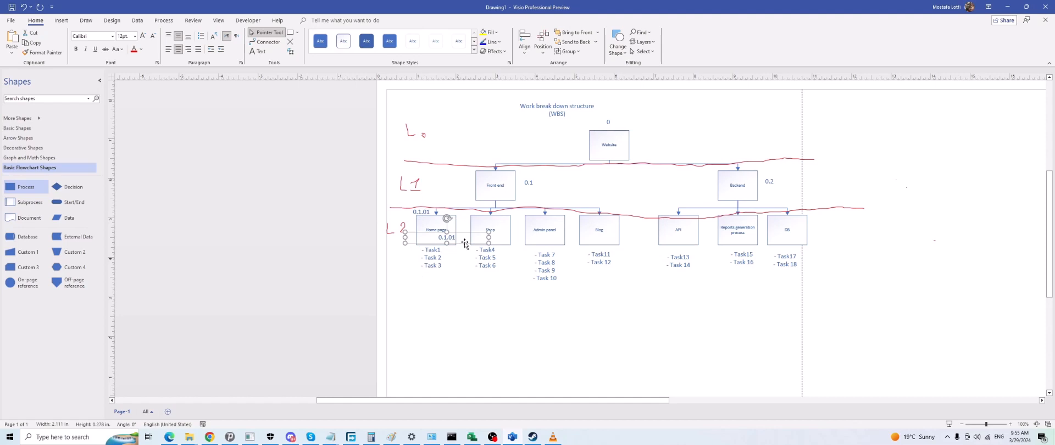
{"action": "left_click_drag", "start_coordinate": [463, 239], "coordinate": [412, 252]}
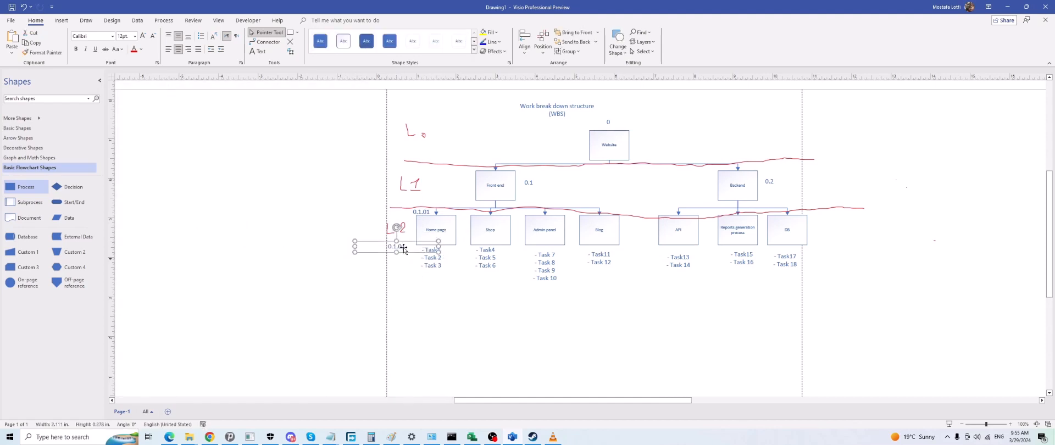
{"action": "double_click", "coordinate": [404, 248]}
{"action": "key", "text": "End"}
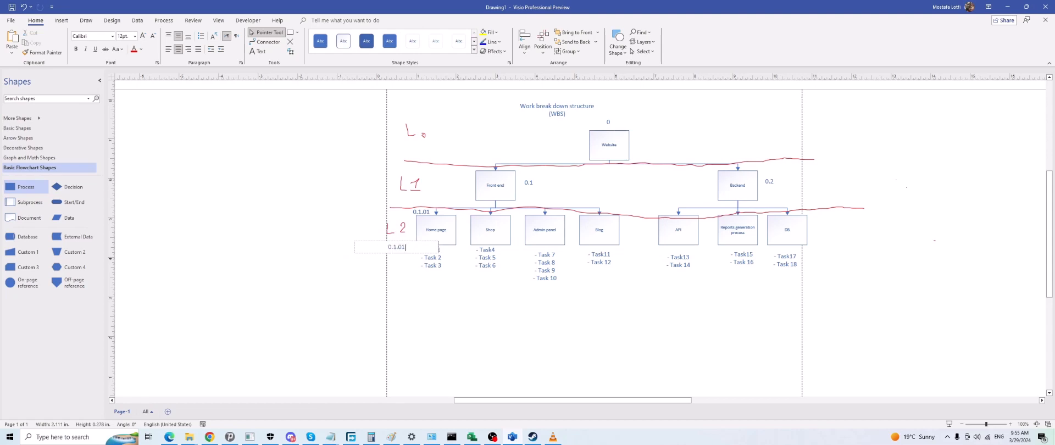
{"action": "type", "text": ".01"}
{"action": "left_click", "coordinate": [400, 328]}
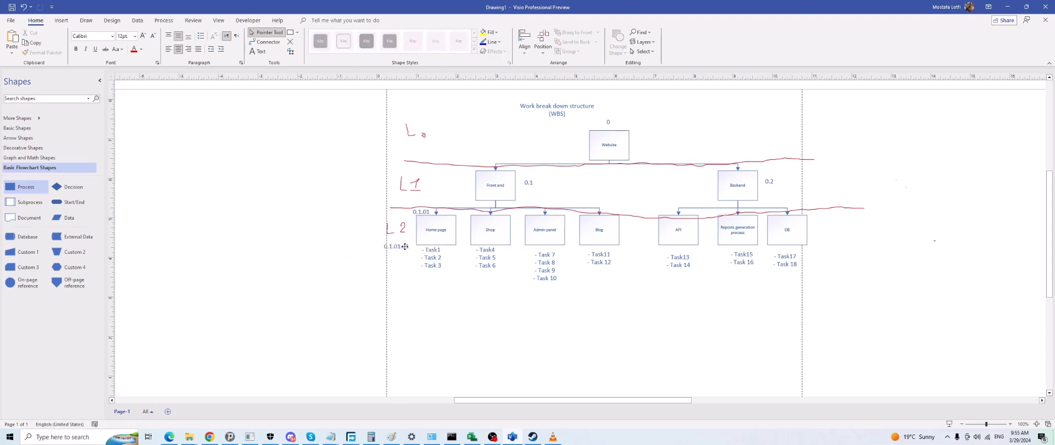
{"action": "left_click_drag", "start_coordinate": [404, 242], "coordinate": [406, 249]}
{"action": "left_click", "coordinate": [423, 290]}
Switch to Microsoft Project, select all tasks from Website to T18, and open the WBS code definition.
{"action": "key", "text": "alt+Tab"}
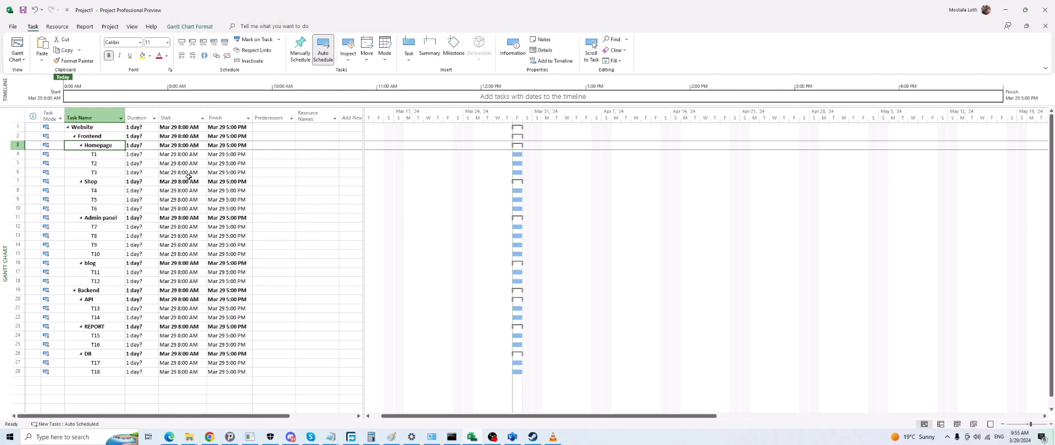
{"action": "left_click", "coordinate": [108, 28]}
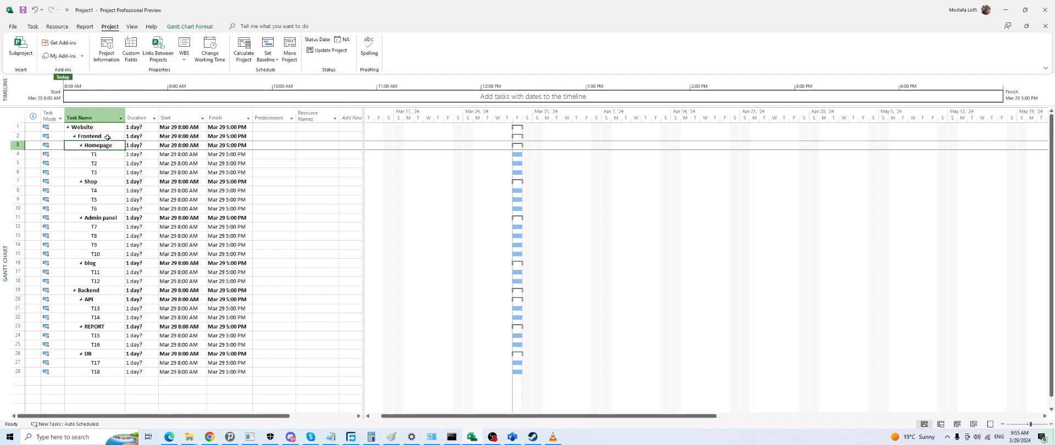
{"action": "left_click_drag", "start_coordinate": [101, 128], "coordinate": [95, 372]}
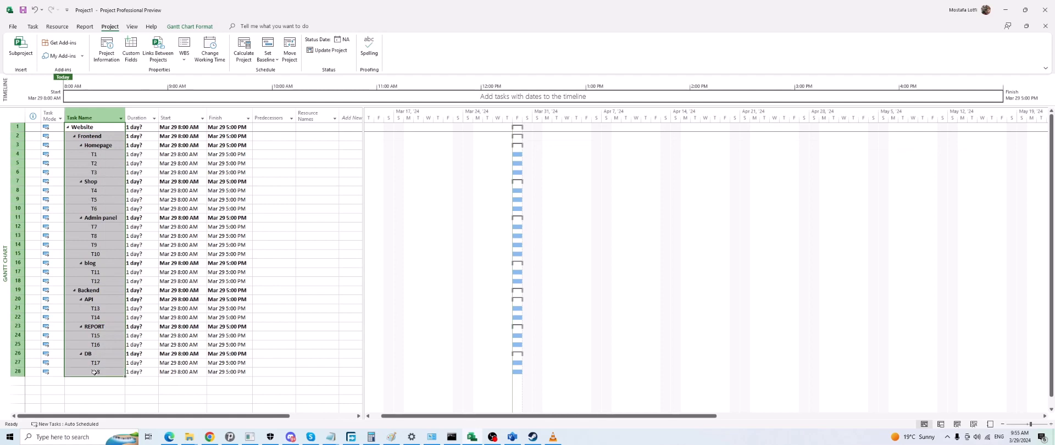
{"action": "left_click", "coordinate": [184, 57]}
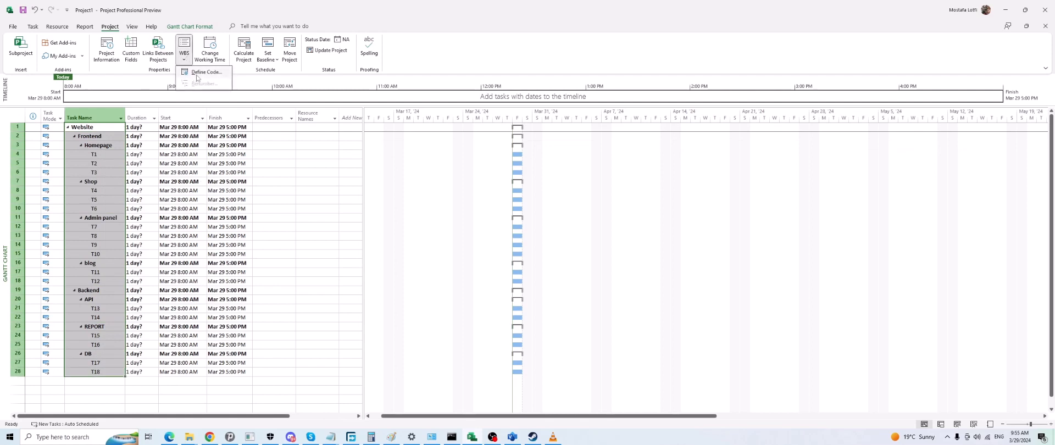
{"action": "left_click", "coordinate": [196, 75]}
Set the project code prefix to "Exc" and the first code level's sequence to Numbers (ordered).
{"action": "left_click", "coordinate": [507, 219]}
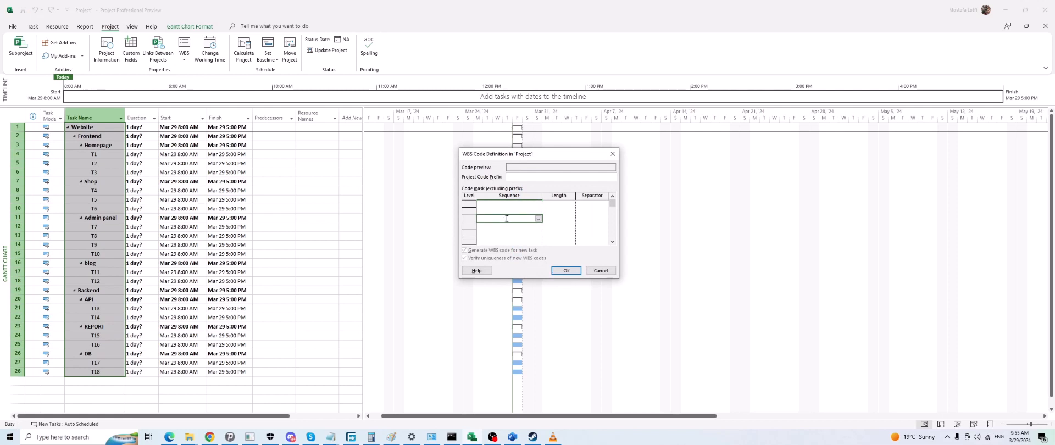
{"action": "left_click", "coordinate": [516, 175]}
{"action": "left_click", "coordinate": [510, 204]}
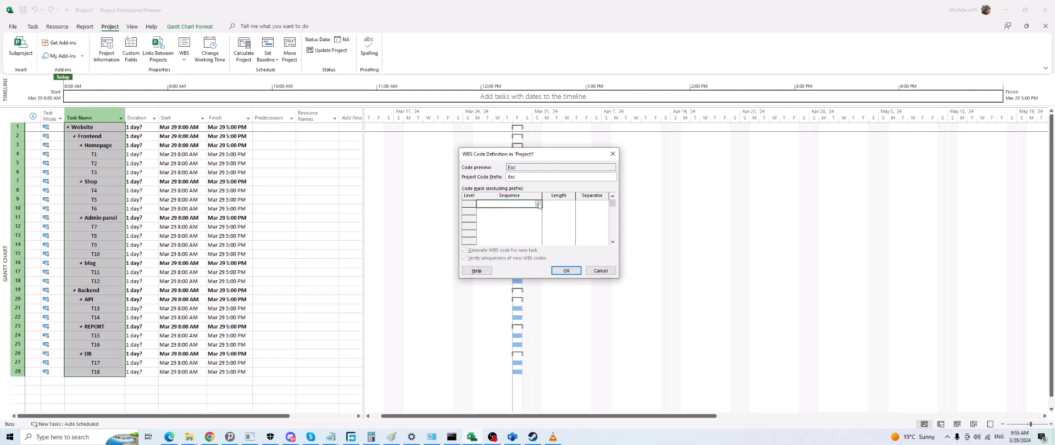
{"action": "left_click", "coordinate": [538, 204]}
{"action": "left_click", "coordinate": [531, 212]}
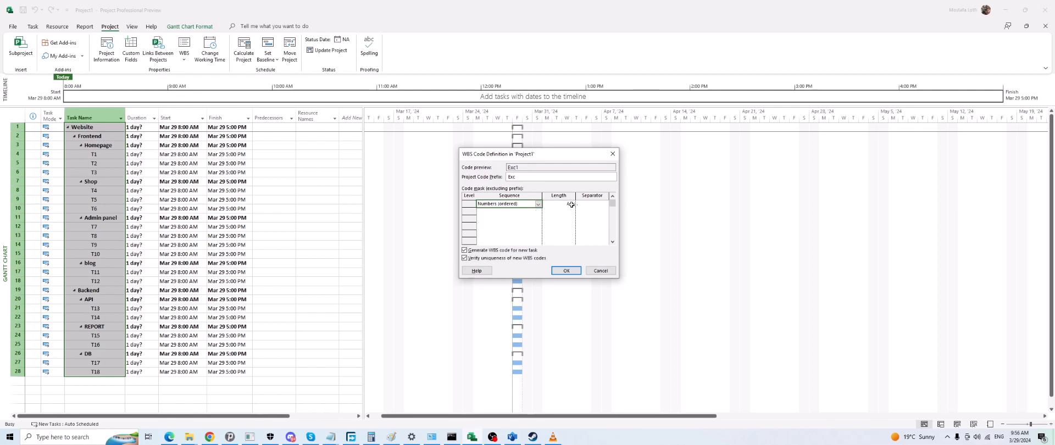
Set the first code level's length to 1 in the WBS code mask.
{"action": "left_click", "coordinate": [558, 203]}
{"action": "left_click", "coordinate": [572, 204]}
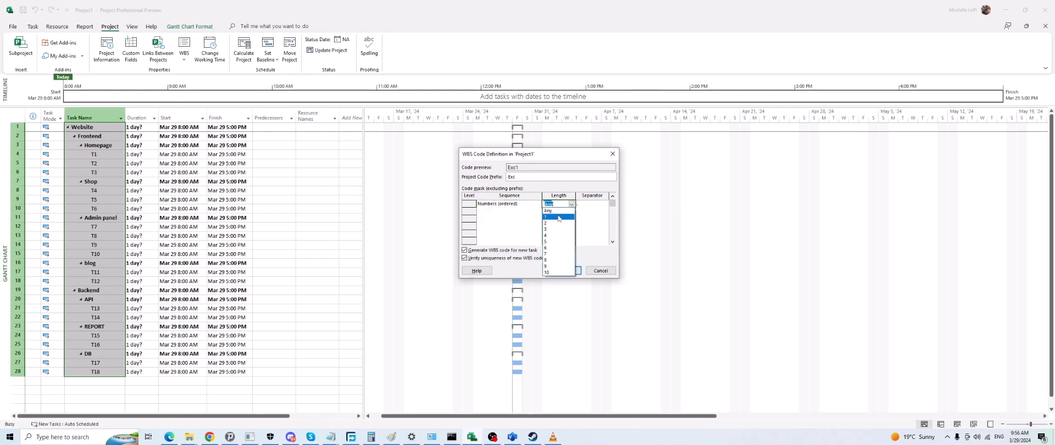
{"action": "left_click", "coordinate": [560, 218]}
{"action": "left_click", "coordinate": [584, 206]}
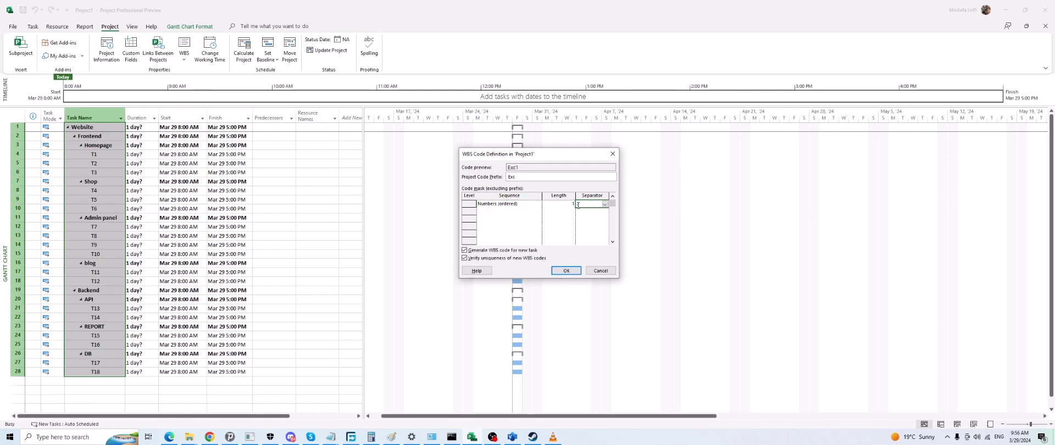
Define the second code level with the Numbers (ordered) sequence and a length of 2.
{"action": "left_click", "coordinate": [518, 207]}
{"action": "left_click", "coordinate": [527, 216]}
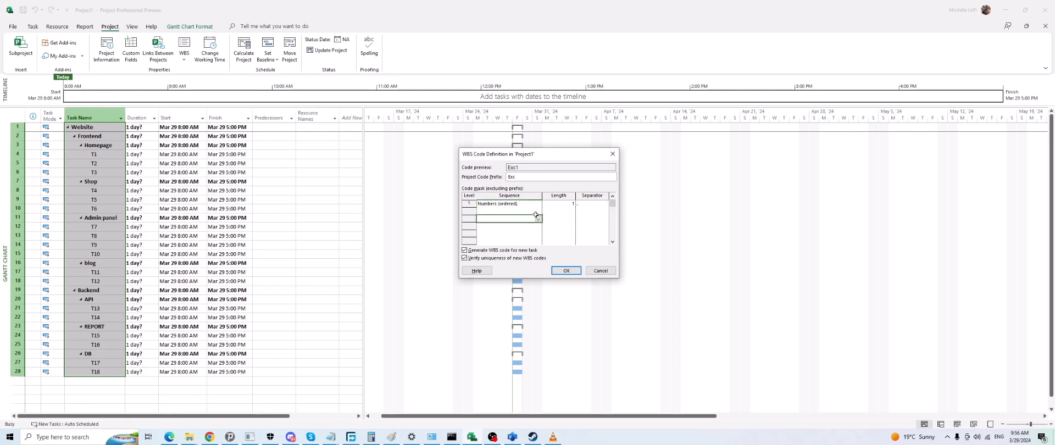
{"action": "left_click", "coordinate": [538, 214]}
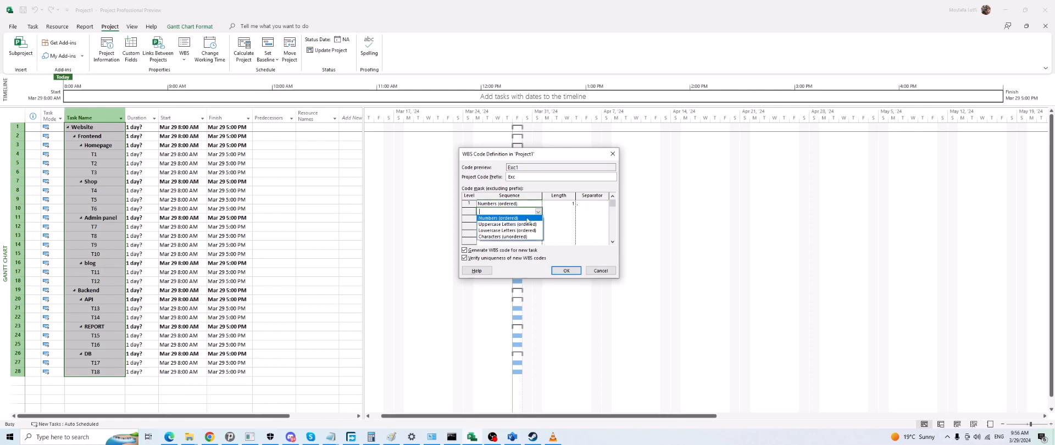
{"action": "left_click", "coordinate": [527, 221]}
{"action": "left_click", "coordinate": [558, 212]}
{"action": "left_click", "coordinate": [571, 211]}
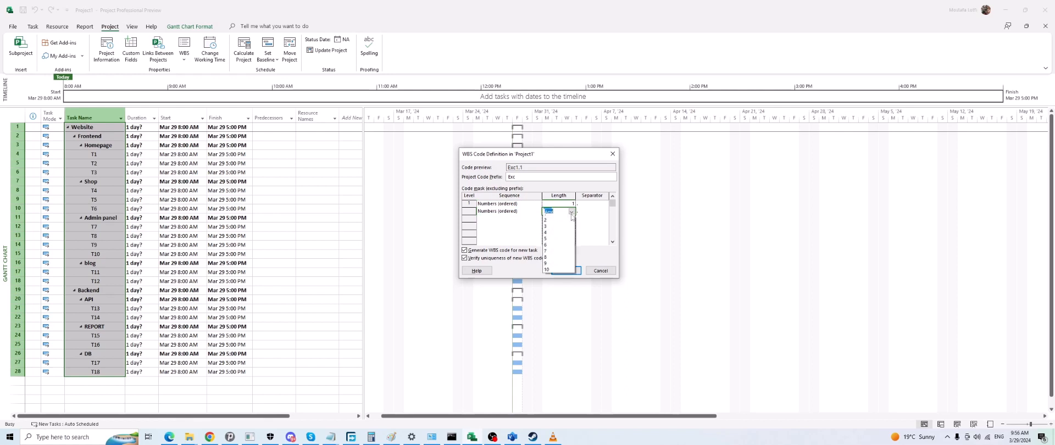
{"action": "left_click", "coordinate": [556, 230]}
{"action": "left_click", "coordinate": [586, 214]}
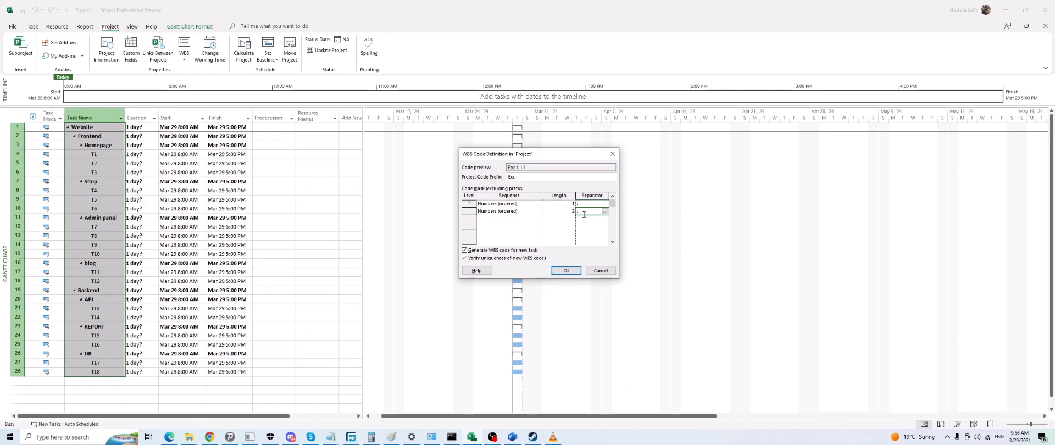
Define the third code level with the Numbers (ordered) sequence and a length of 2.
{"action": "left_click", "coordinate": [512, 219]}
{"action": "left_click", "coordinate": [539, 219]}
{"action": "left_click", "coordinate": [503, 226]}
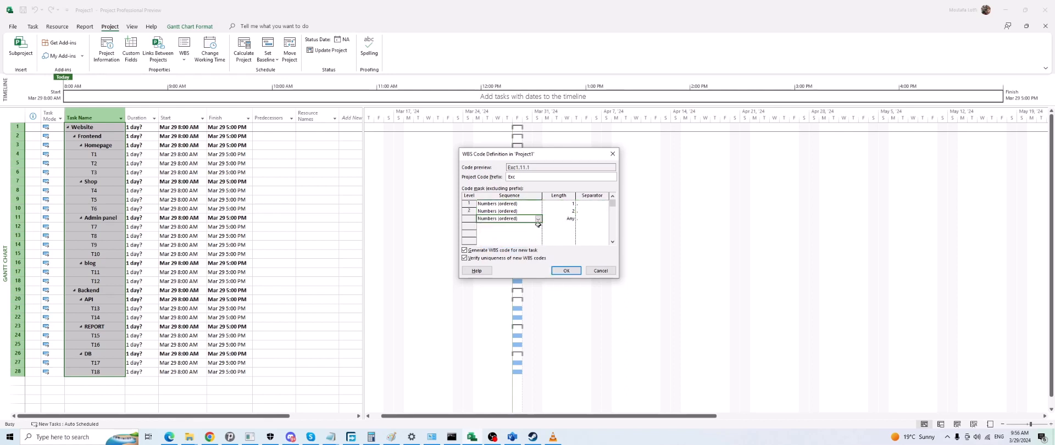
{"action": "left_click", "coordinate": [566, 217]}
{"action": "left_click", "coordinate": [571, 218]}
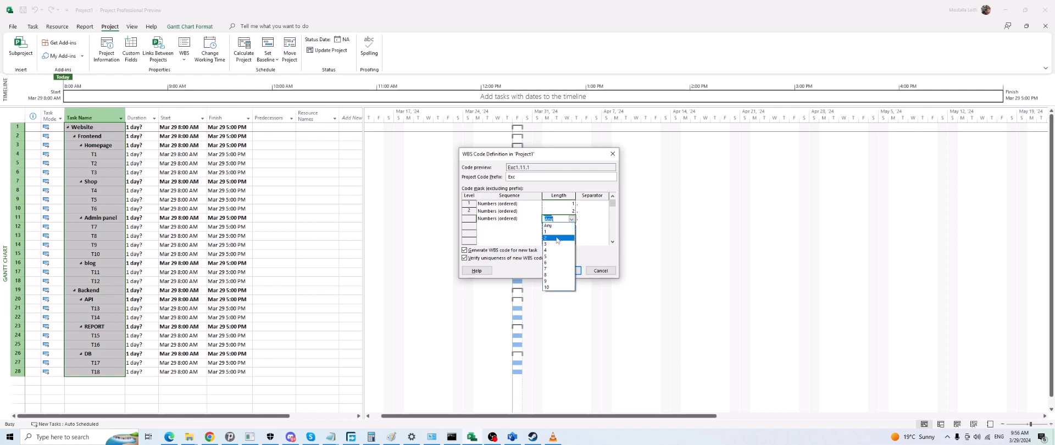
{"action": "left_click", "coordinate": [556, 237]}
Define the fourth code level with the Numbers (ordered) sequence and a length of 2.
{"action": "left_click", "coordinate": [529, 227]}
{"action": "left_click", "coordinate": [538, 226]}
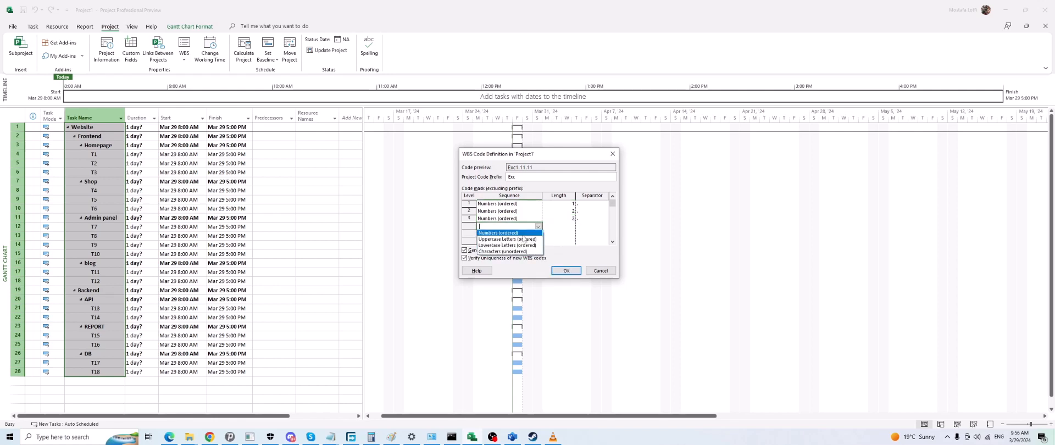
{"action": "left_click", "coordinate": [503, 234]}
{"action": "left_click", "coordinate": [571, 227]}
{"action": "left_click", "coordinate": [571, 227]}
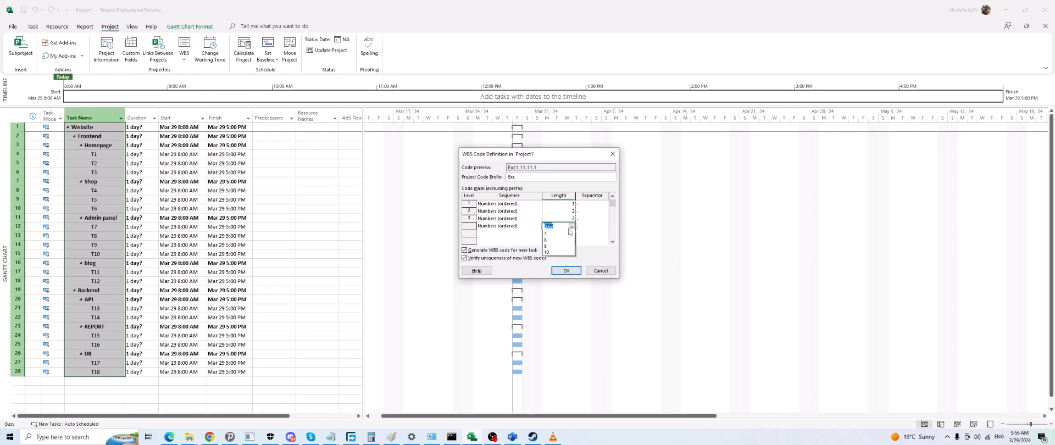
{"action": "left_click", "coordinate": [556, 244]}
{"action": "left_click", "coordinate": [519, 235]}
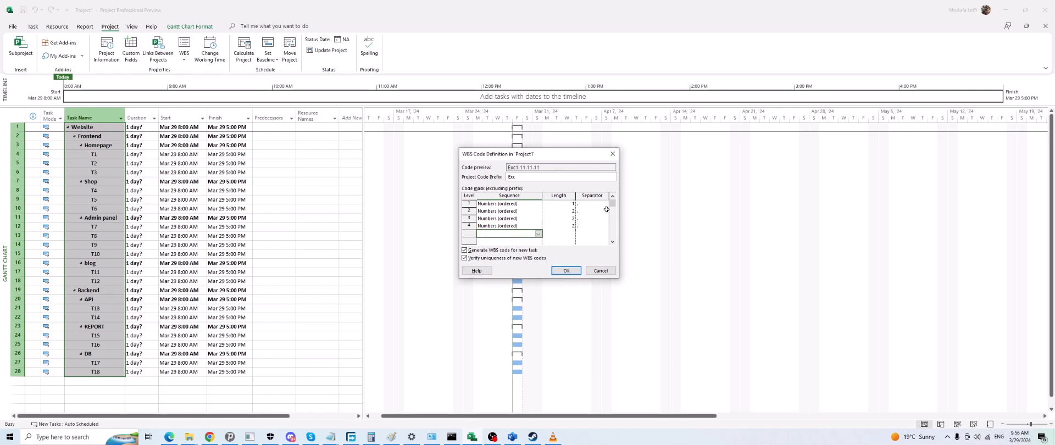
{"action": "scroll", "coordinate": [610, 211], "scroll_direction": "down", "scroll_amount": 3}
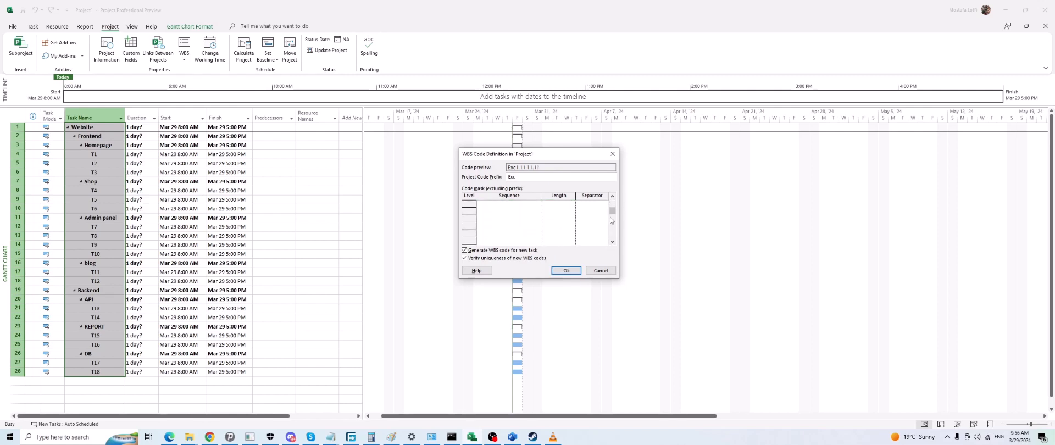
{"action": "mouse_move", "coordinate": [611, 211]}
{"action": "left_mouse_down"}
{"action": "mouse_move", "coordinate": [612, 242]}
{"action": "mouse_move", "coordinate": [622, 200]}
{"action": "left_mouse_up"}
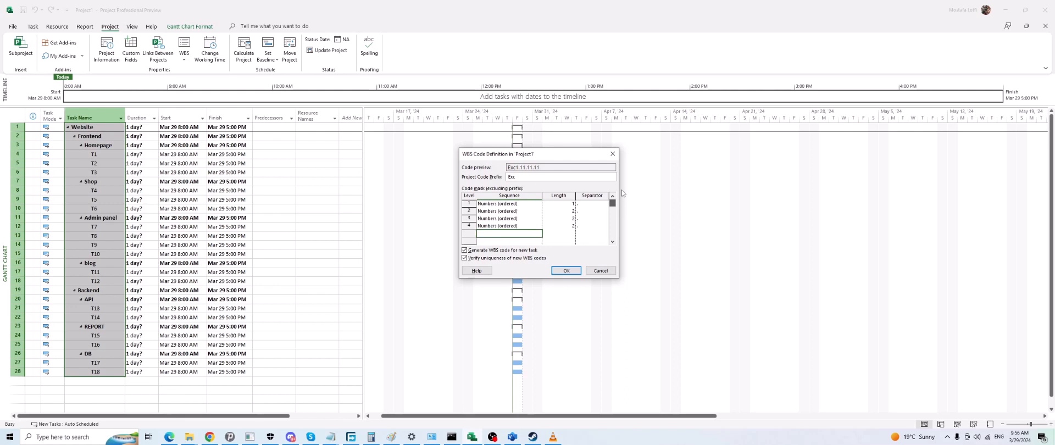
{"action": "left_click", "coordinate": [592, 226]}
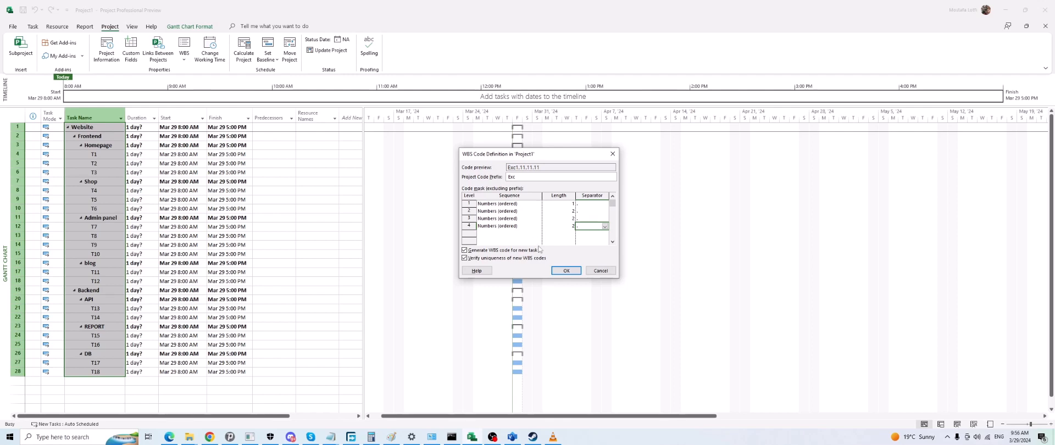
Define the fifth code level with the Numbers (ordered) sequence and a length of 2.
{"action": "left_click", "coordinate": [519, 241]}
{"action": "left_click", "coordinate": [504, 235]}
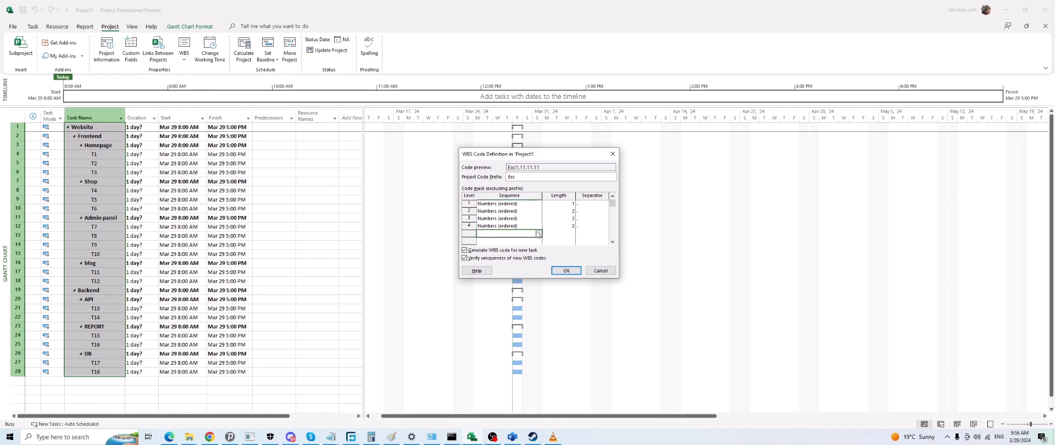
{"action": "left_click", "coordinate": [539, 233]}
{"action": "left_click", "coordinate": [518, 241]}
{"action": "left_click", "coordinate": [562, 235]}
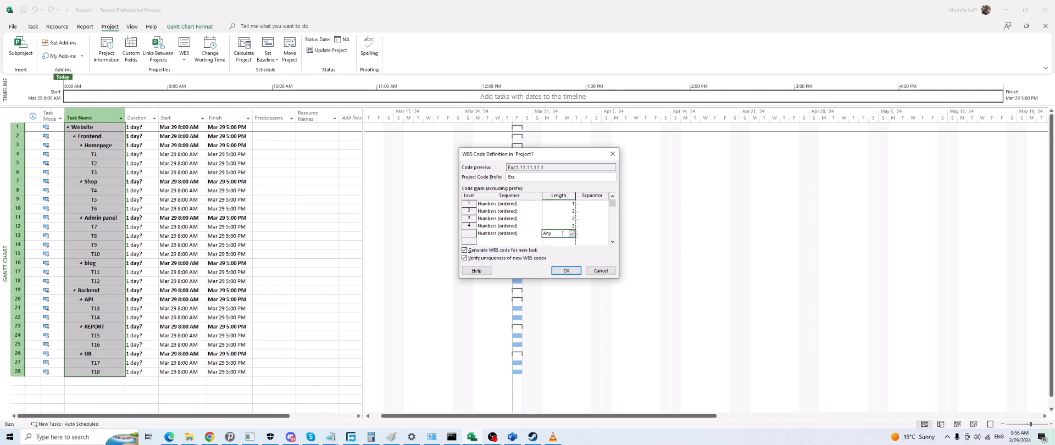
{"action": "left_click", "coordinate": [572, 234]}
{"action": "left_click", "coordinate": [560, 252]}
{"action": "left_click", "coordinate": [511, 240]}
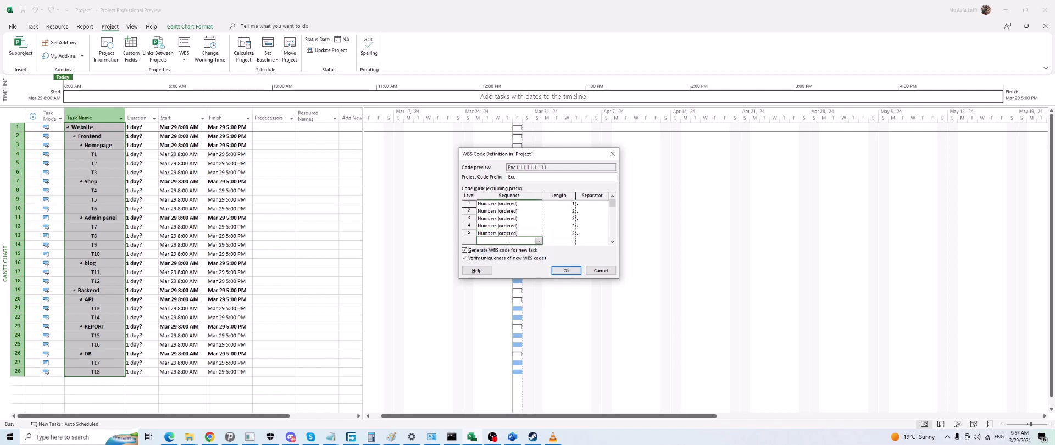
Check the separators and lengths of the code levels and apply the WBS code definition.
{"action": "left_click", "coordinate": [510, 227]}
{"action": "left_click", "coordinate": [602, 226]}
{"action": "left_click", "coordinate": [585, 210]}
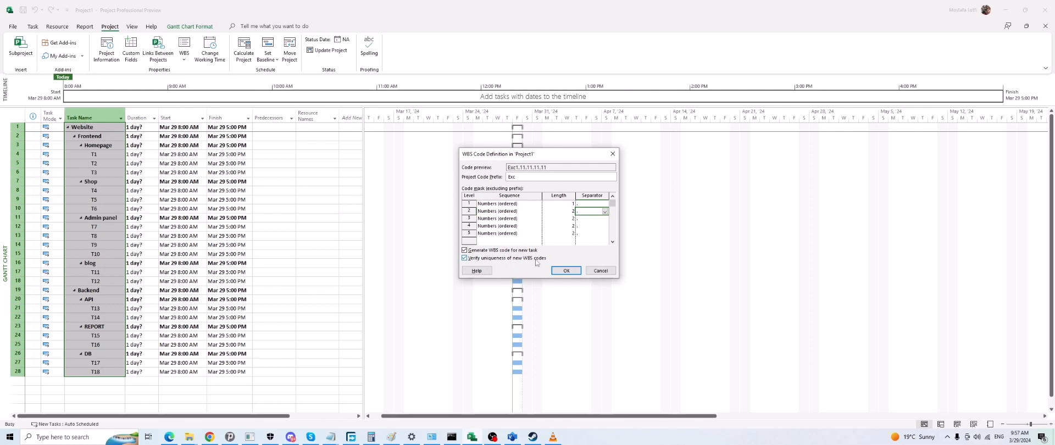
{"action": "left_click", "coordinate": [545, 220]}
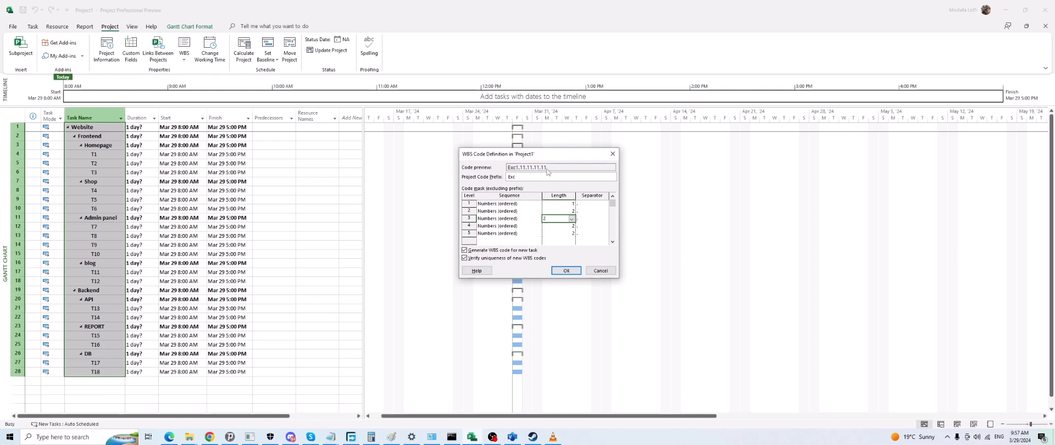
{"action": "left_click", "coordinate": [569, 271]}
{"action": "left_click", "coordinate": [273, 167]}
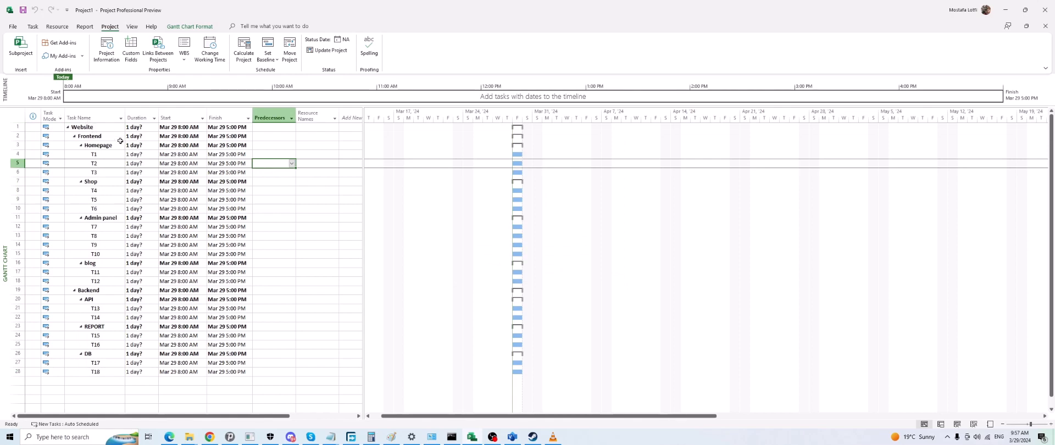
{"action": "left_click", "coordinate": [281, 137]}
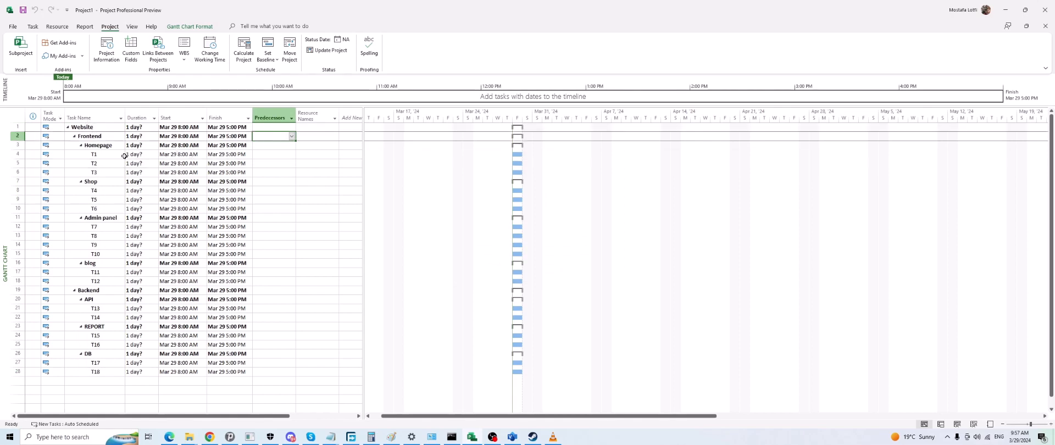
{"action": "left_click", "coordinate": [88, 118]}
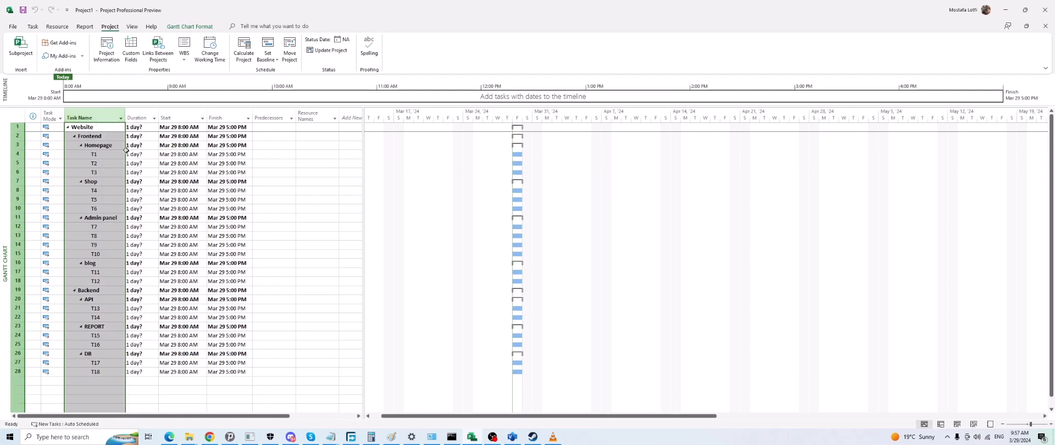
Switch to Visio and review the tasks listed under each level 2 box, from Home page to DB.
{"action": "left_click", "coordinate": [506, 438]}
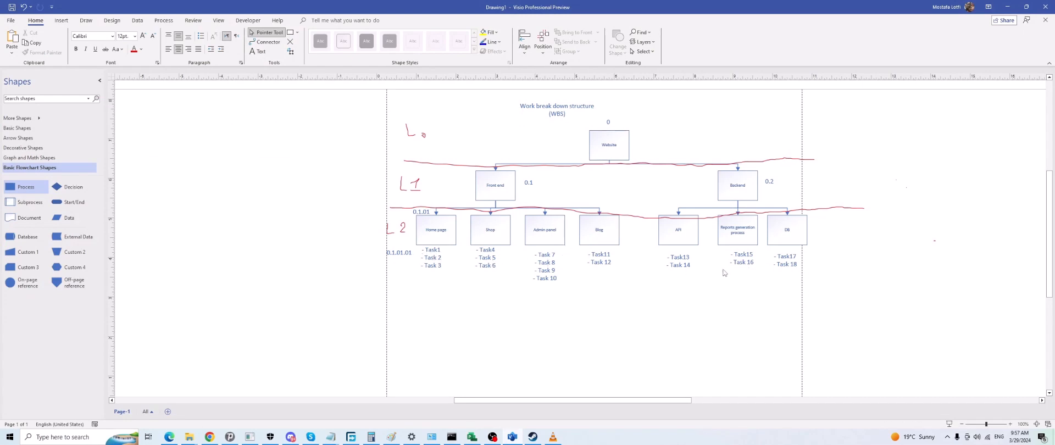
{"action": "left_click", "coordinate": [588, 231]}
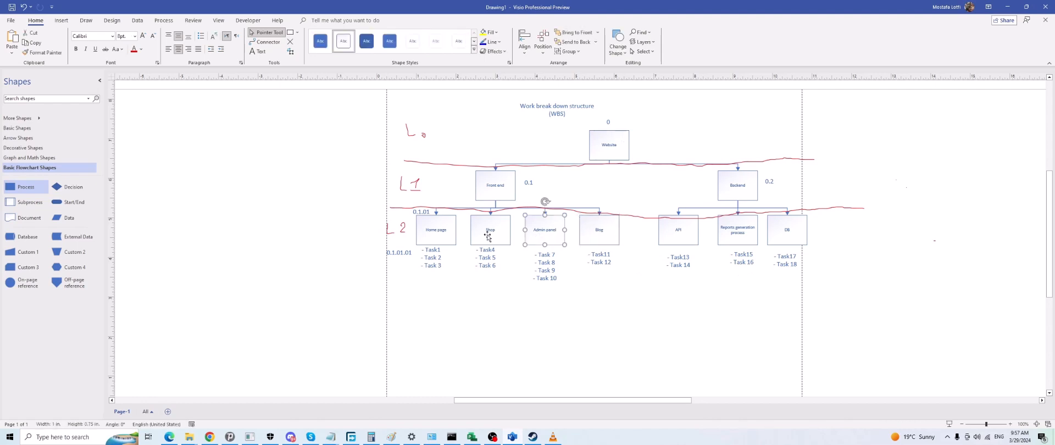
{"action": "left_click", "coordinate": [443, 276]}
{"action": "left_click", "coordinate": [434, 264]}
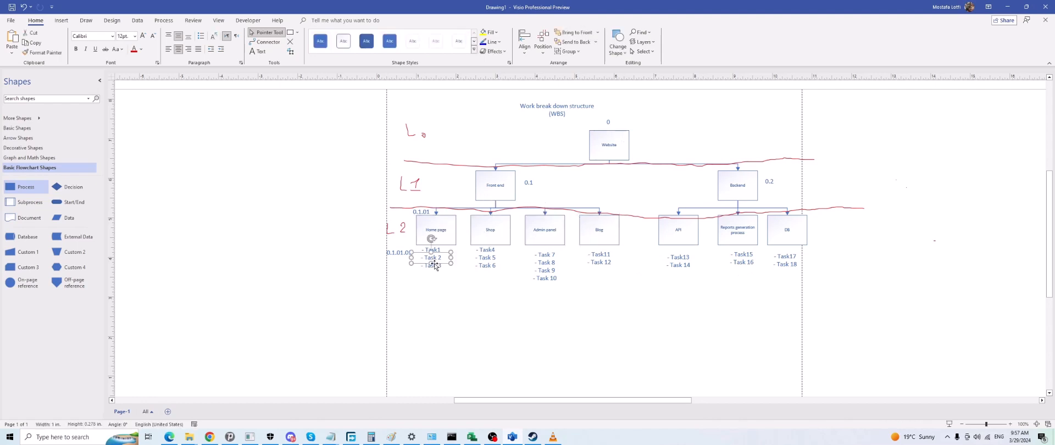
{"action": "left_click", "coordinate": [545, 266]}
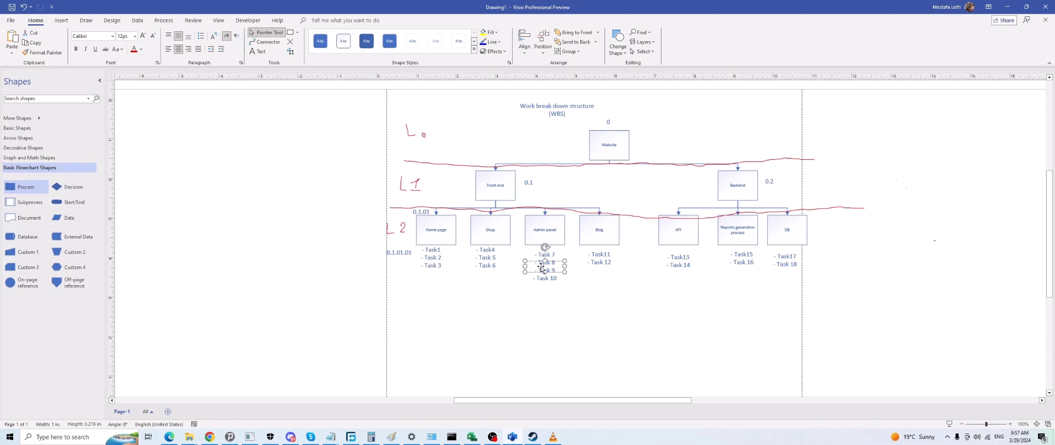
{"action": "left_click", "coordinate": [492, 261]}
{"action": "left_click", "coordinate": [596, 264]}
{"action": "left_click", "coordinate": [682, 268]}
{"action": "left_click", "coordinate": [759, 269]}
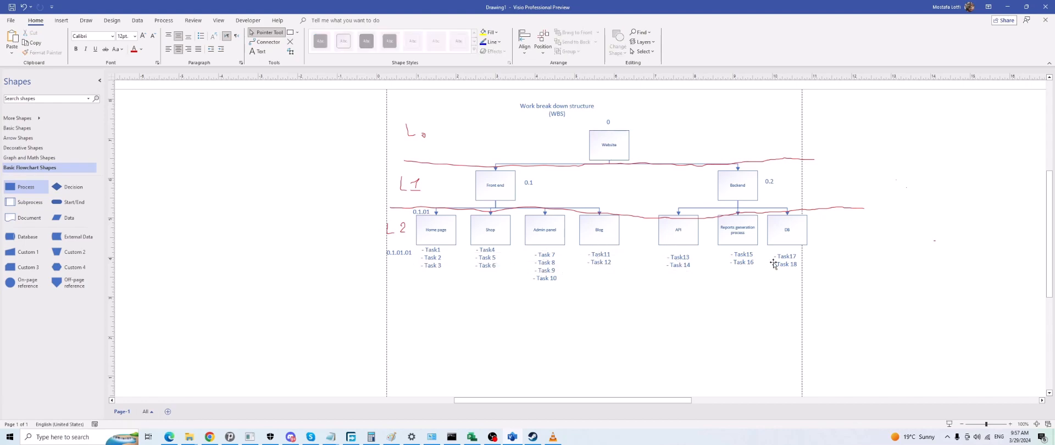
{"action": "left_click", "coordinate": [785, 263]}
{"action": "left_click", "coordinate": [719, 302]}
Switch to Microsoft Project and review the task list from Website to T18.
{"action": "left_click", "coordinate": [471, 436]}
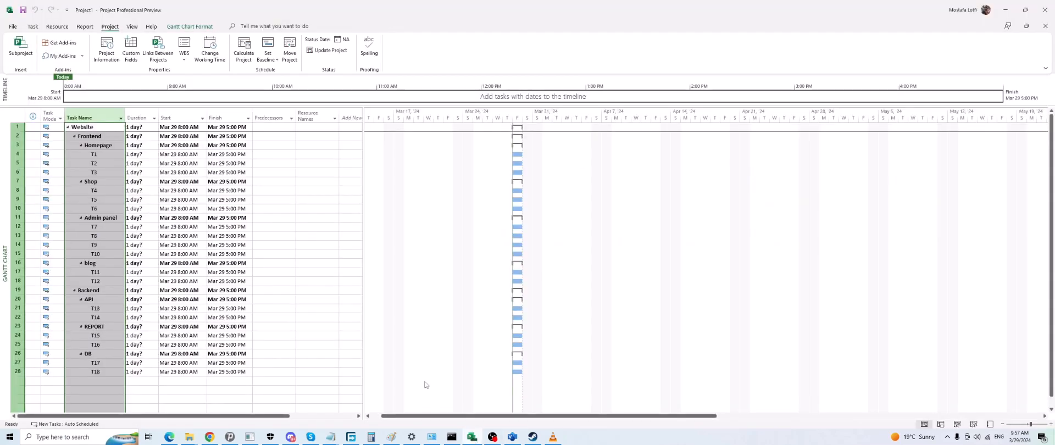
{"action": "left_click", "coordinate": [281, 279]}
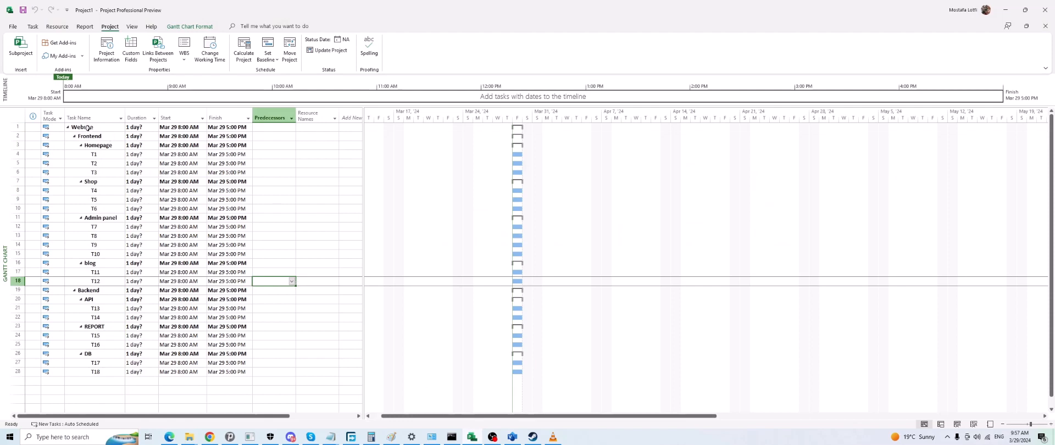
{"action": "left_click_drag", "start_coordinate": [88, 127], "coordinate": [87, 368]}
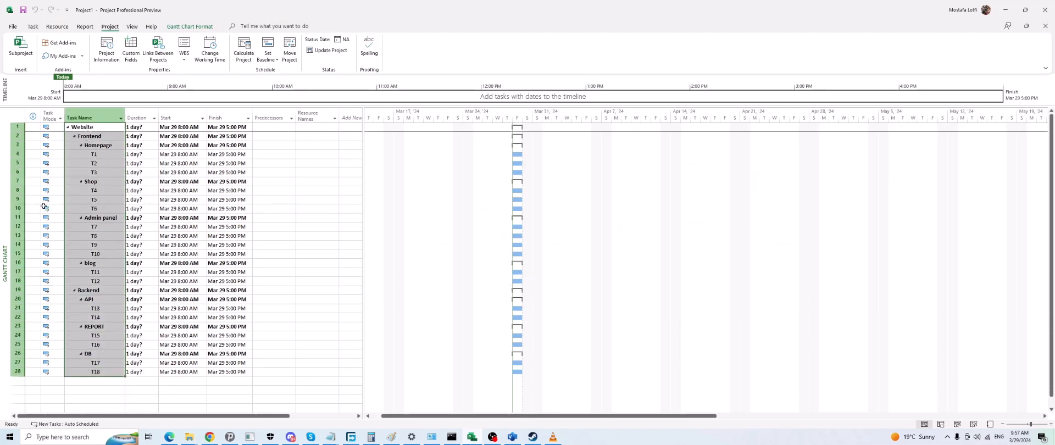
{"action": "left_click", "coordinate": [69, 182]}
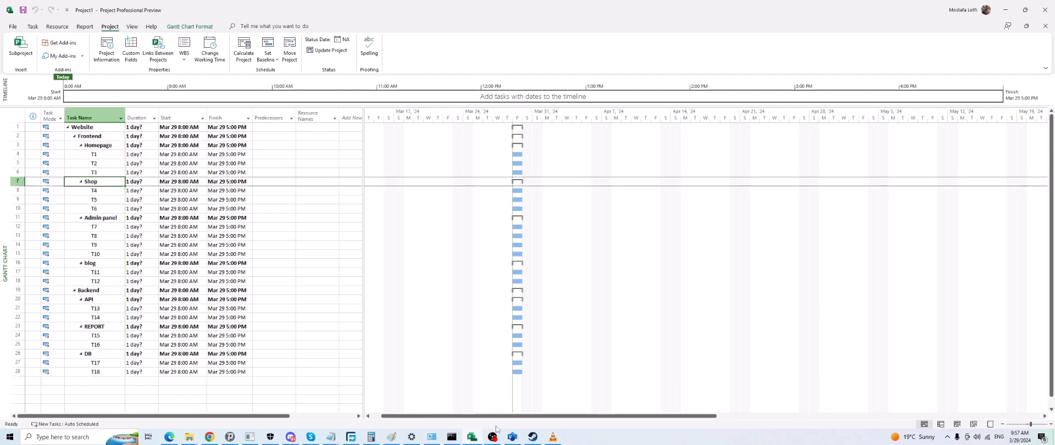
Compare the Front end box and Task 2 in the Visio diagram with the Homepage tasks in Microsoft Project.
{"action": "left_click", "coordinate": [512, 437]}
{"action": "left_click", "coordinate": [501, 185]}
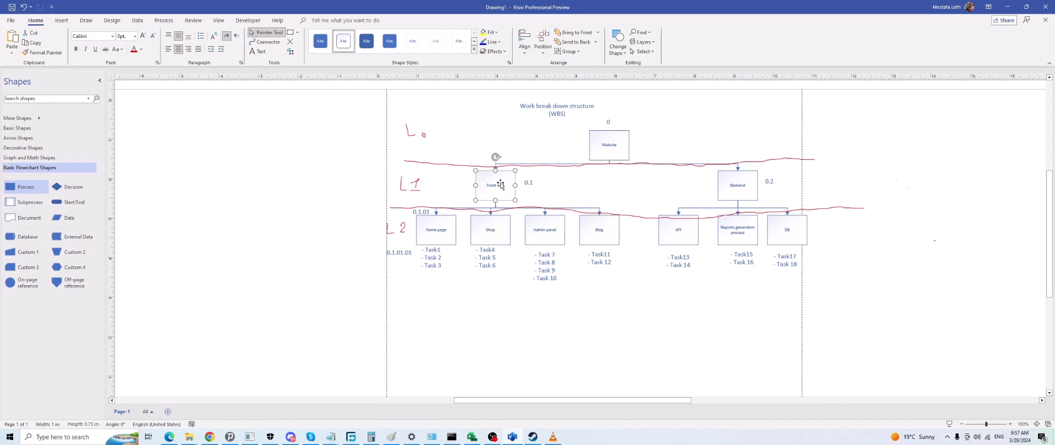
{"action": "left_click", "coordinate": [429, 258]}
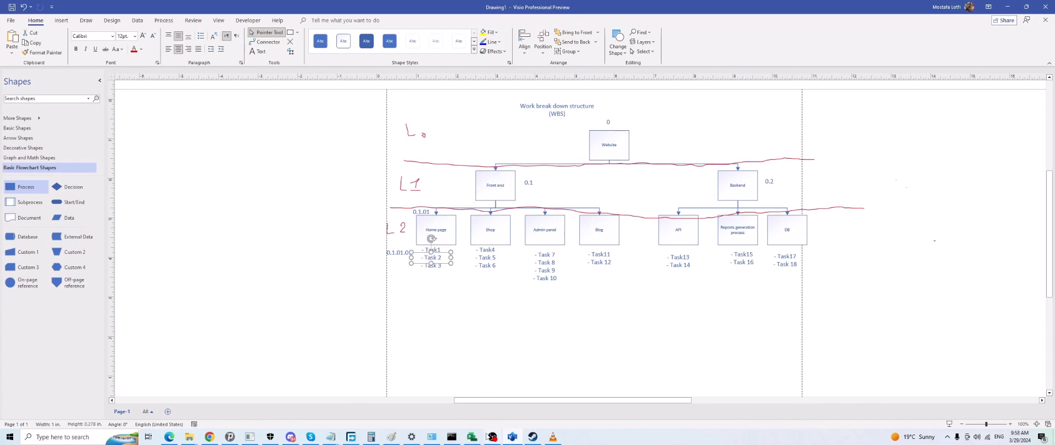
{"action": "left_click", "coordinate": [472, 436]}
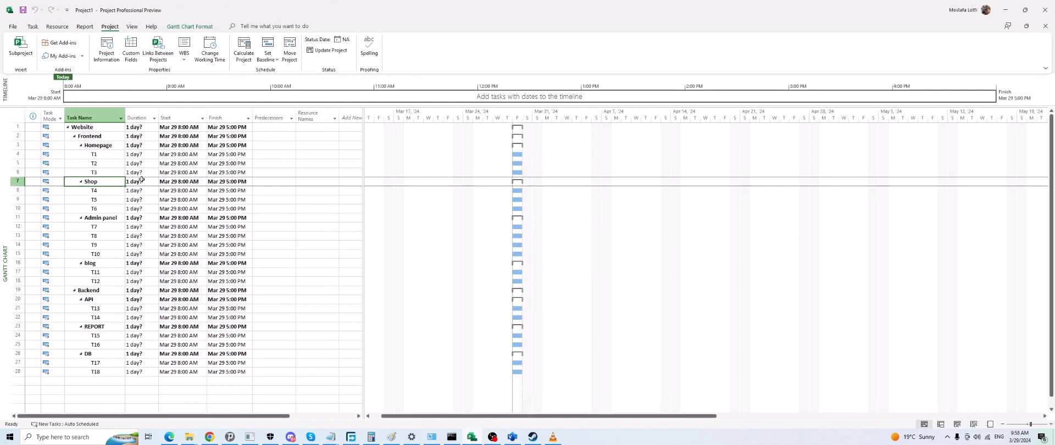
{"action": "left_click", "coordinate": [99, 156]}
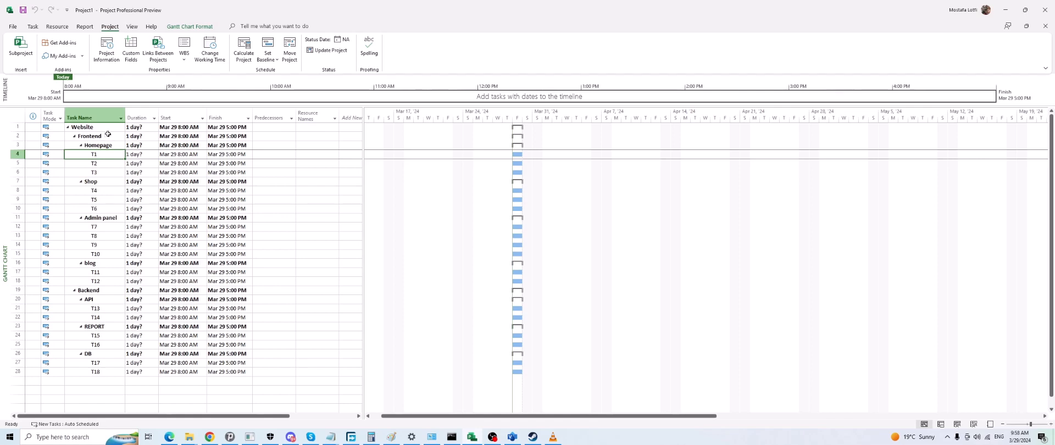
Review the complete task list in Microsoft Project, from Website down to T18.
{"action": "left_click_drag", "start_coordinate": [87, 128], "coordinate": [112, 372]}
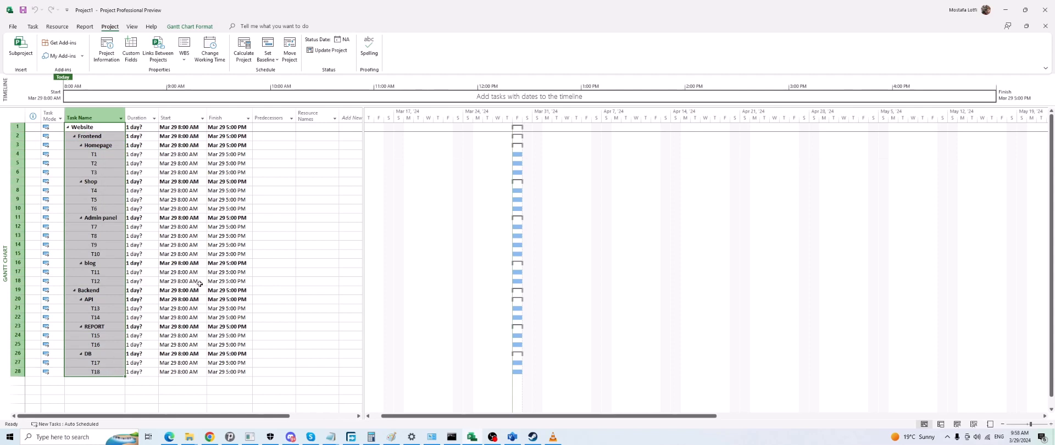
{"action": "left_click", "coordinate": [239, 269]}
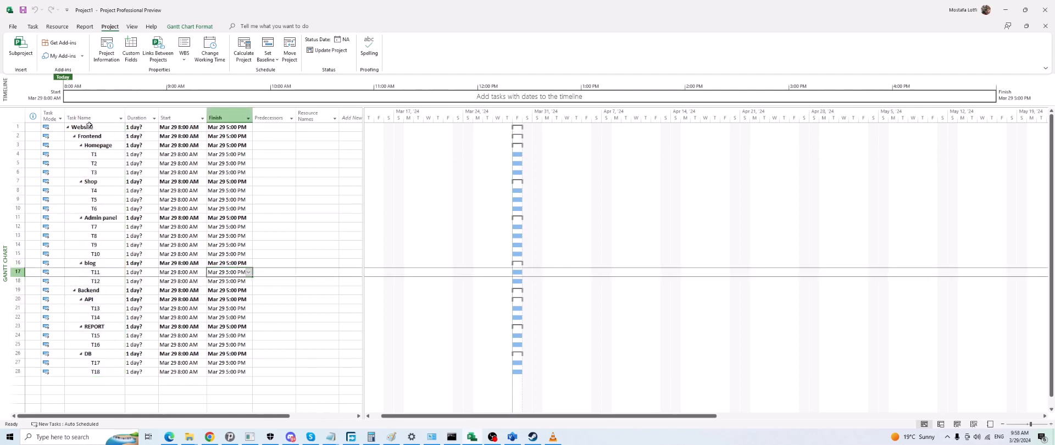
{"action": "mouse_move", "coordinate": [90, 127]}
{"action": "left_mouse_down"}
{"action": "mouse_move", "coordinate": [91, 167]}
{"action": "mouse_move", "coordinate": [90, 127]}
{"action": "left_mouse_up"}
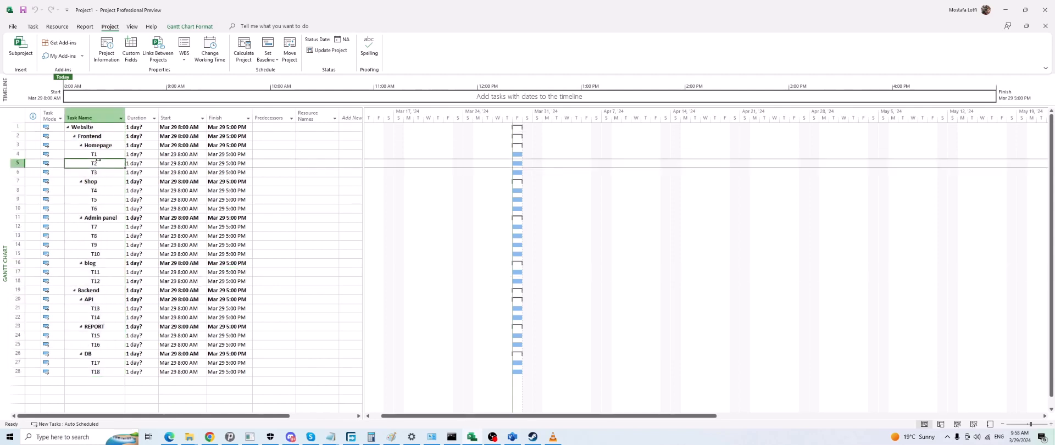
Switch to Visio and review the Backend branch with its tasks, plus the Shop, Admin panel and Blog boxes.
{"action": "left_click", "coordinate": [518, 440]}
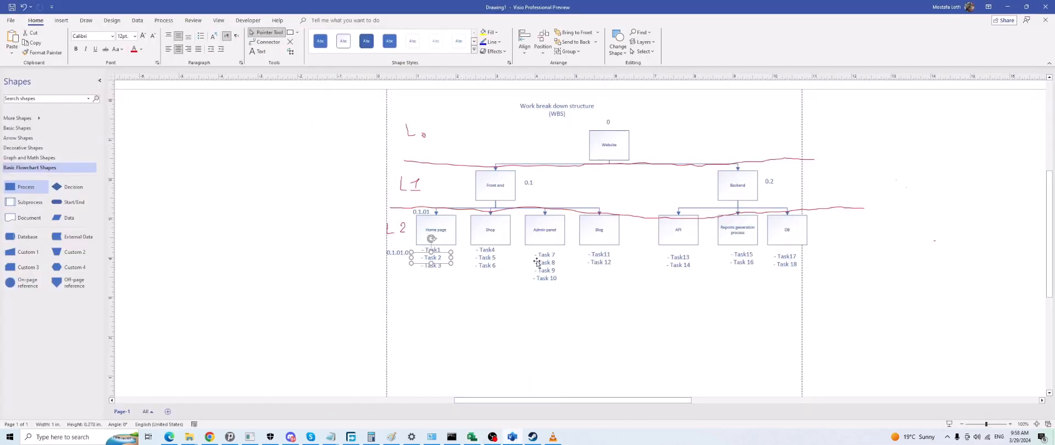
{"action": "left_click", "coordinate": [596, 228]}
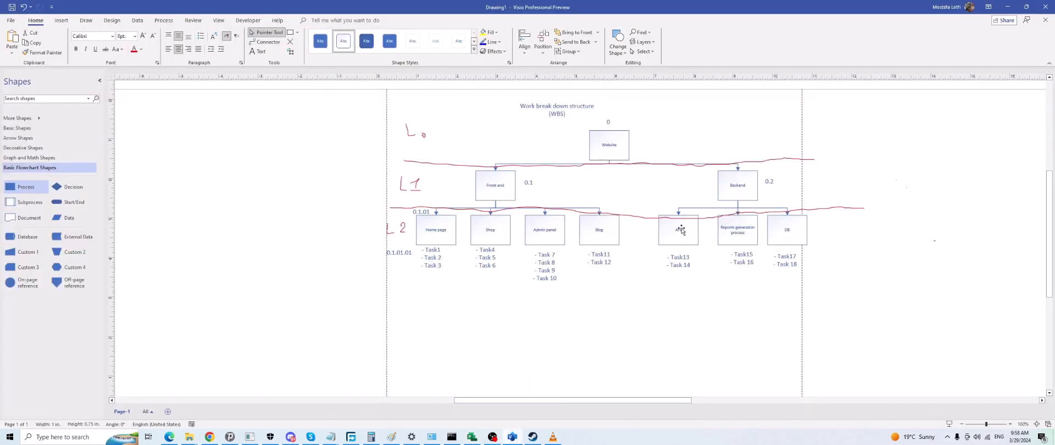
{"action": "left_click", "coordinate": [756, 192]}
{"action": "left_click", "coordinate": [748, 232]}
{"action": "left_click", "coordinate": [695, 235]}
{"action": "left_click", "coordinate": [688, 263]}
{"action": "left_click", "coordinate": [755, 259]}
{"action": "left_click", "coordinate": [777, 262]}
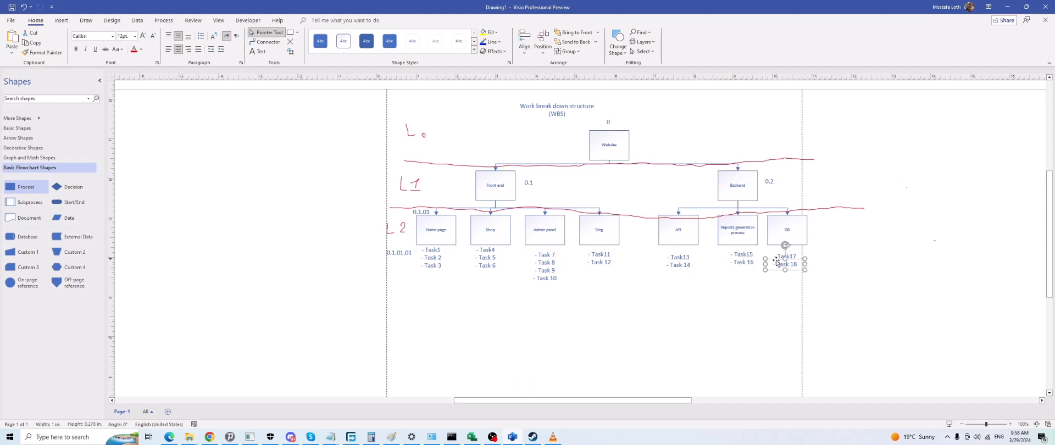
{"action": "left_click", "coordinate": [685, 268]}
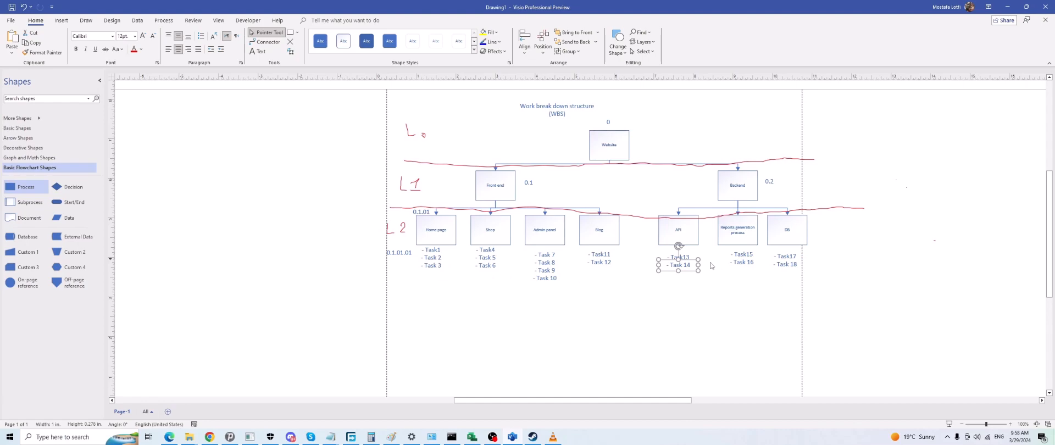
{"action": "left_click", "coordinate": [561, 234]}
{"action": "left_click", "coordinate": [600, 233]}
{"action": "left_click", "coordinate": [491, 230]}
{"action": "left_click", "coordinate": [499, 337]}
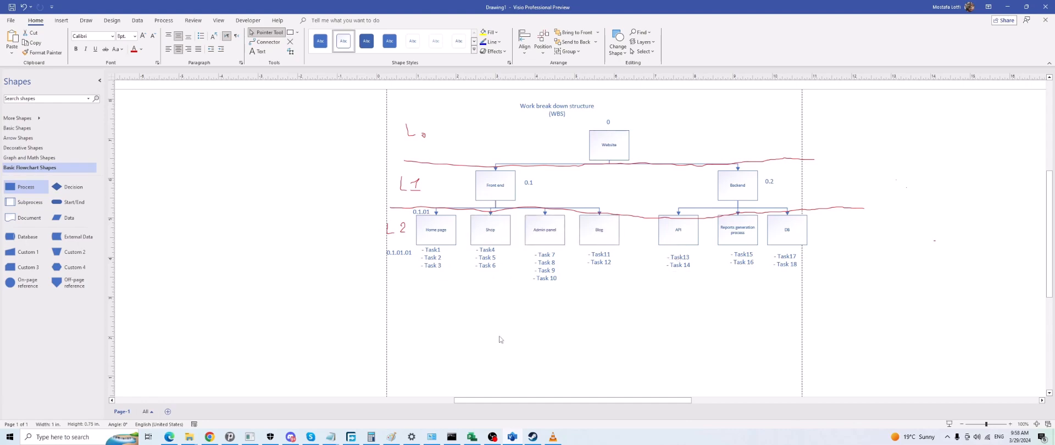
Switch back to Microsoft Project and examine the Homepage, Shop and Admin panel groups with their tasks.
{"action": "left_click", "coordinate": [512, 437]}
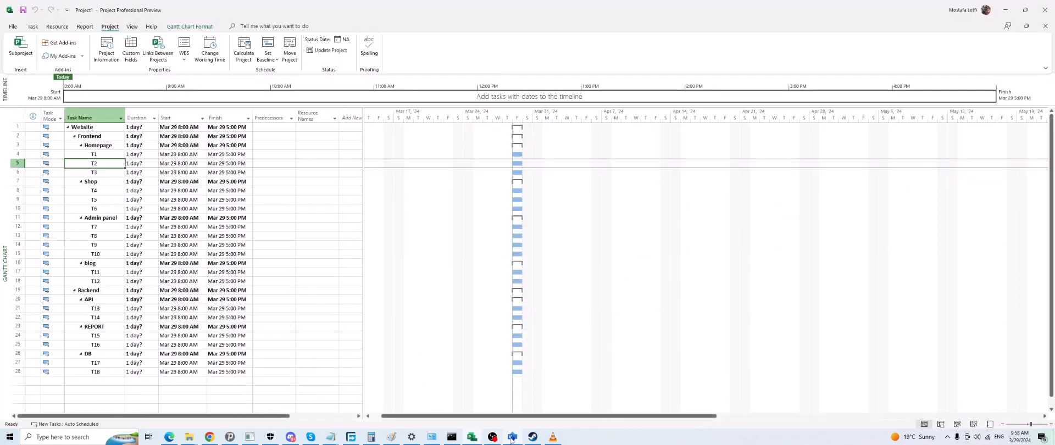
{"action": "left_click", "coordinate": [105, 146]}
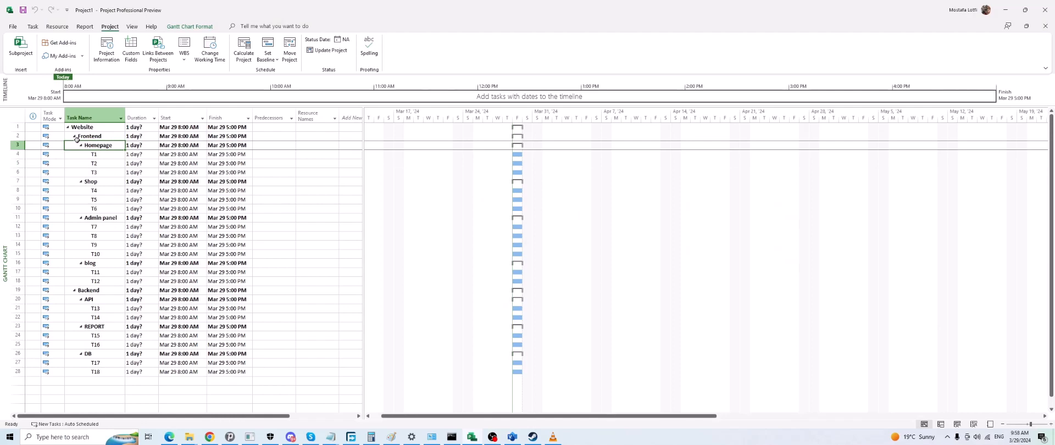
{"action": "left_click", "coordinate": [279, 191]}
{"action": "scroll", "coordinate": [180, 203], "scroll_direction": "down", "scroll_amount": 2}
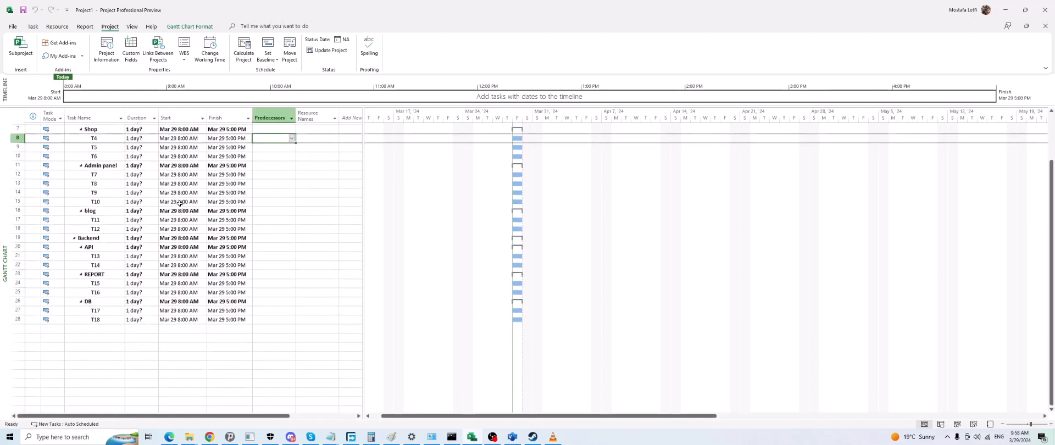
{"action": "scroll", "coordinate": [180, 203], "scroll_direction": "up", "scroll_amount": 2}
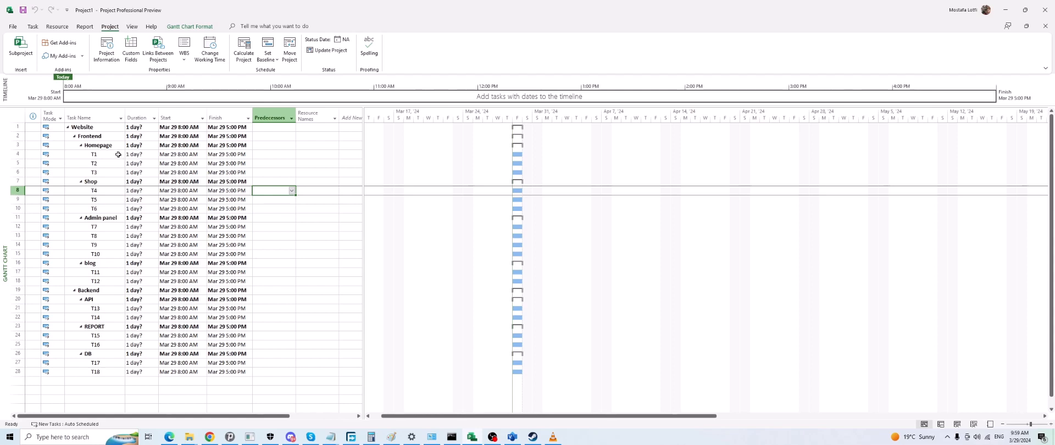
{"action": "left_click", "coordinate": [110, 145]}
{"action": "left_click", "coordinate": [91, 181]}
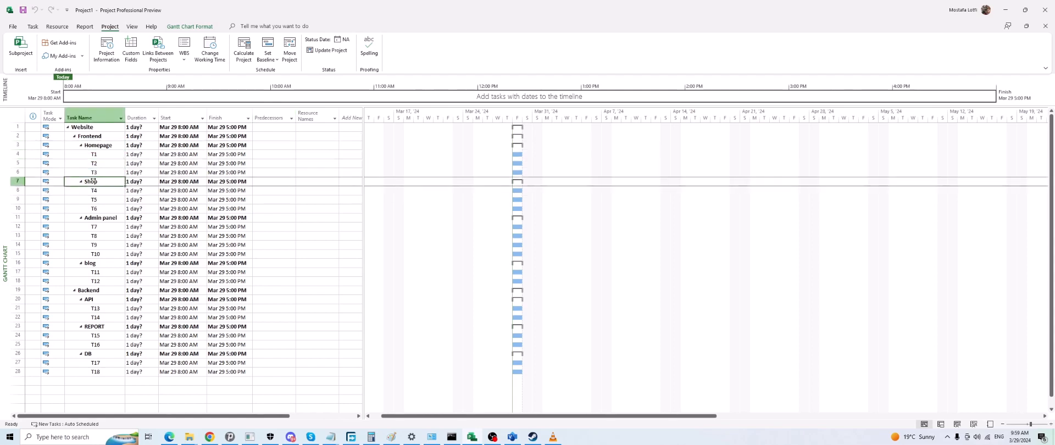
{"action": "left_click", "coordinate": [94, 218]}
{"action": "left_click", "coordinate": [95, 245]}
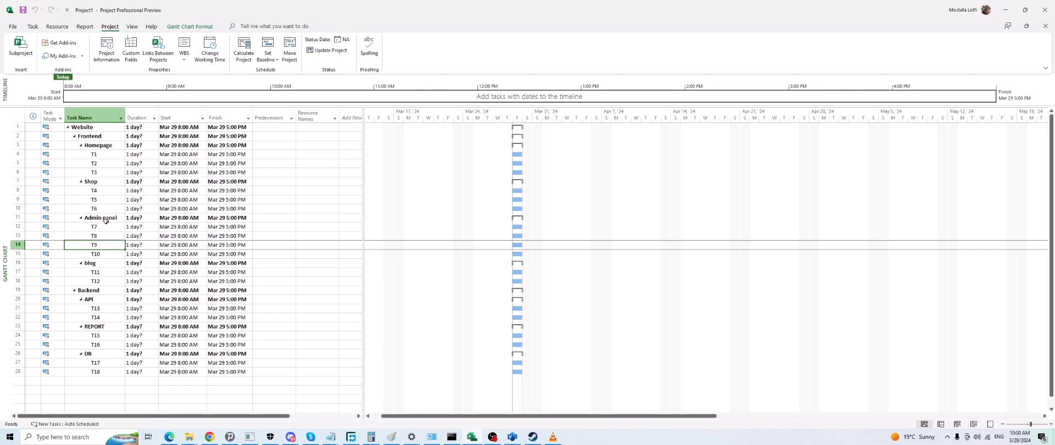
Add a task named Milestones in the first empty row below T18.
{"action": "left_click", "coordinate": [98, 381]}
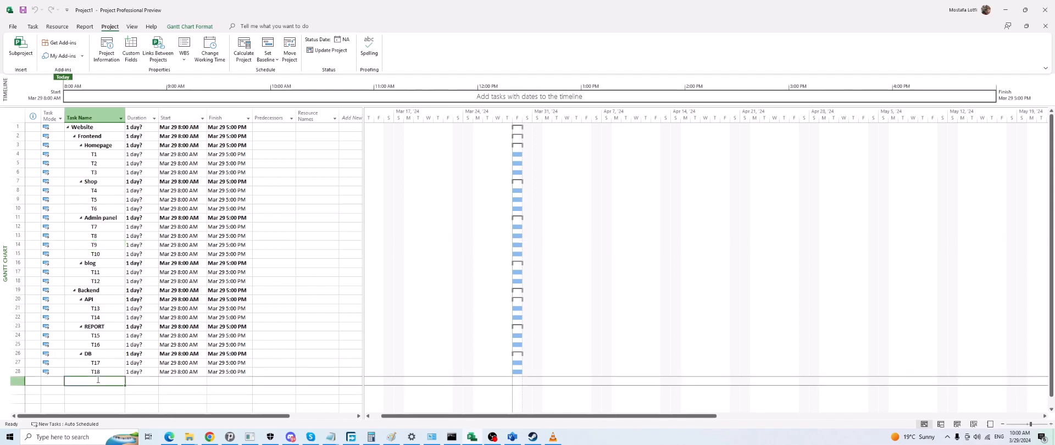
{"action": "type", "text": "Mile"}
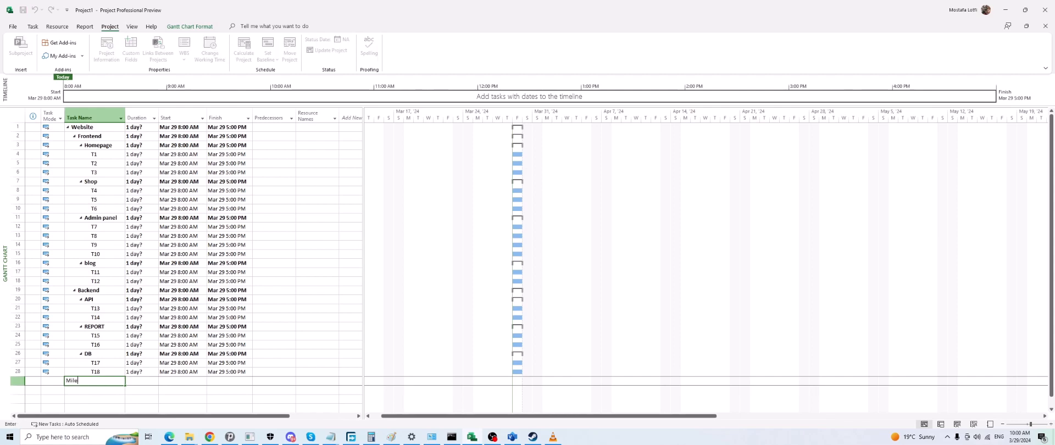
{"action": "type", "text": "stones"}
{"action": "key", "text": "Return"}
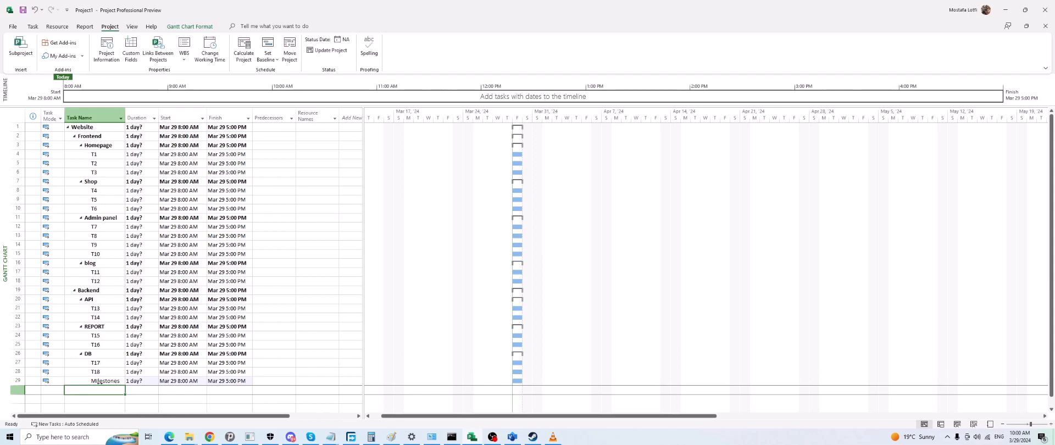
Outdent Milestones to the same outline level as Website, and collapse the Frontend and Website groups.
{"action": "left_click", "coordinate": [100, 382]}
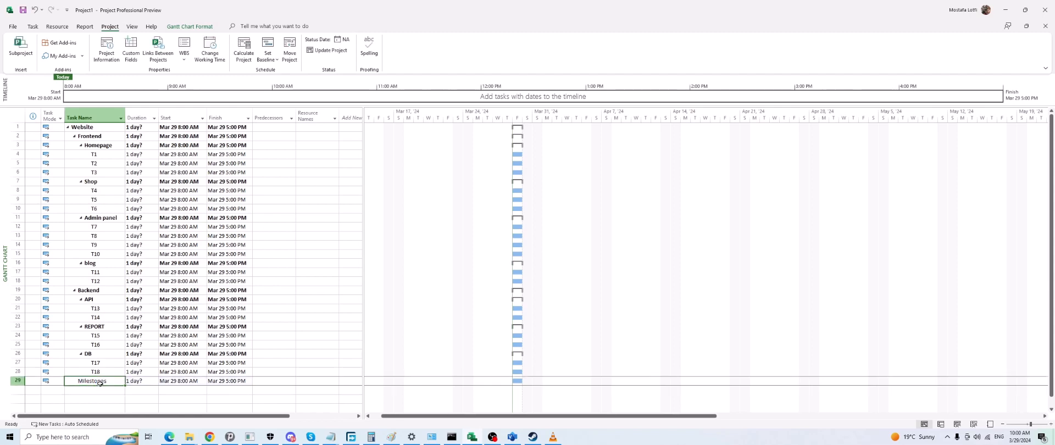
{"action": "left_click", "coordinate": [74, 136]}
{"action": "left_click", "coordinate": [68, 127]}
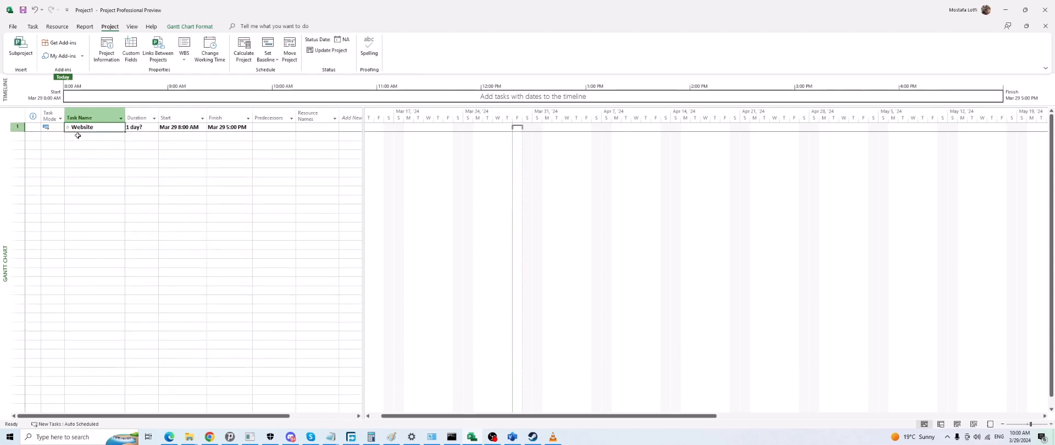
{"action": "left_click", "coordinate": [68, 127]}
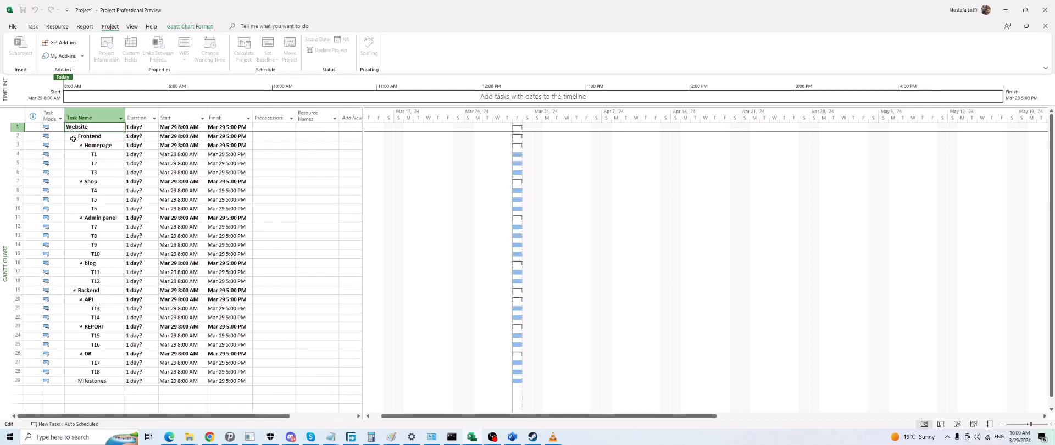
{"action": "left_click", "coordinate": [98, 384]}
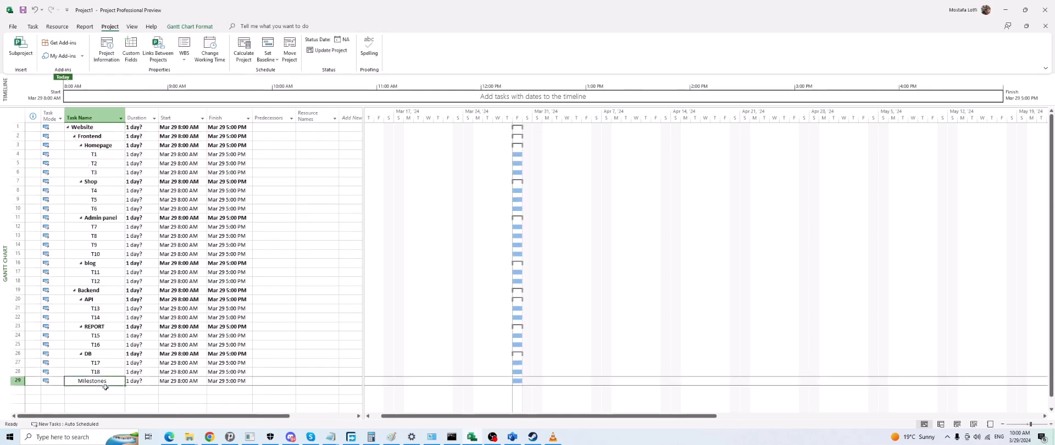
{"action": "key", "text": "alt+shift+Left"}
{"action": "left_click", "coordinate": [74, 136]}
{"action": "left_click", "coordinate": [68, 127]}
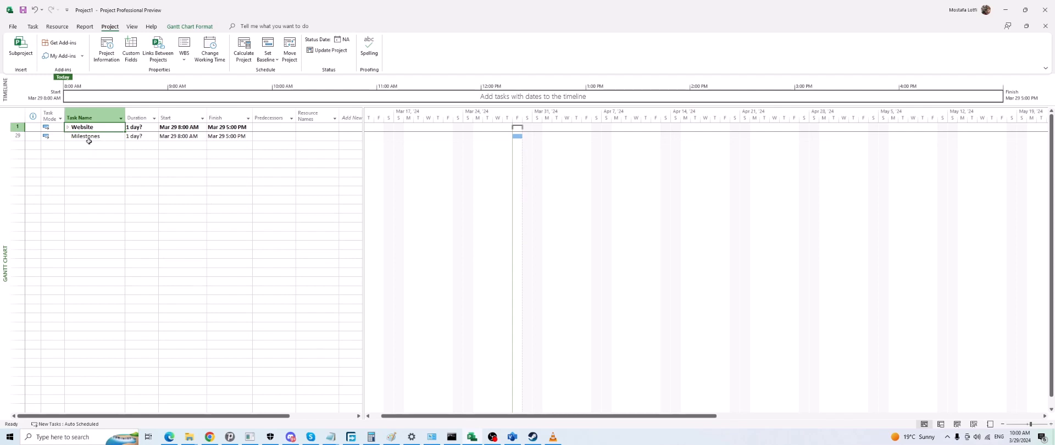
Set the Milestones task's duration to 0 days.
{"action": "left_click", "coordinate": [93, 137]}
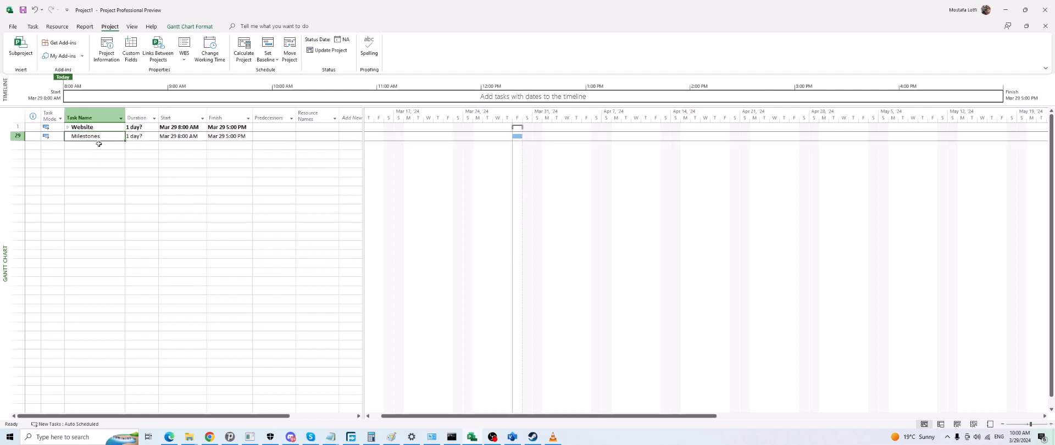
{"action": "left_click", "coordinate": [146, 135]}
{"action": "type", "text": "0"}
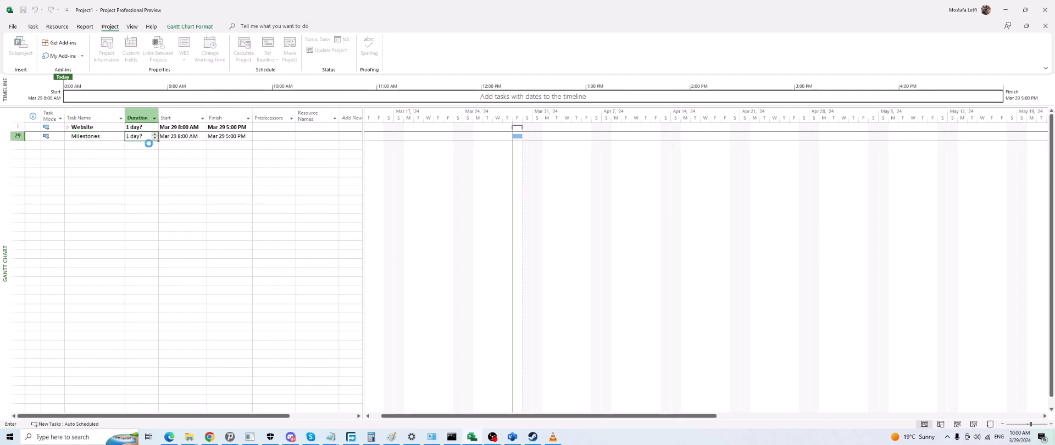
{"action": "key", "text": "Return"}
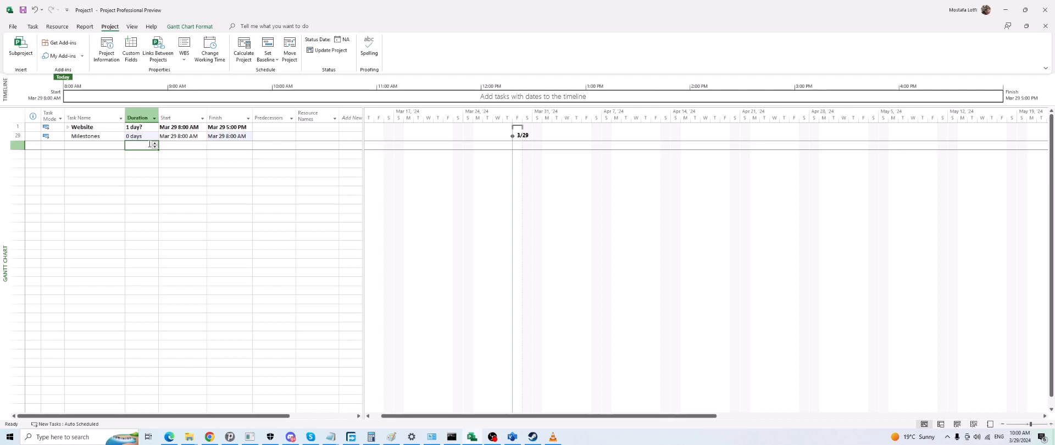
Expand the Website group, examine the Backend tasks and the Milestones row beneath them, and collapse the group again.
{"action": "left_click", "coordinate": [68, 127]}
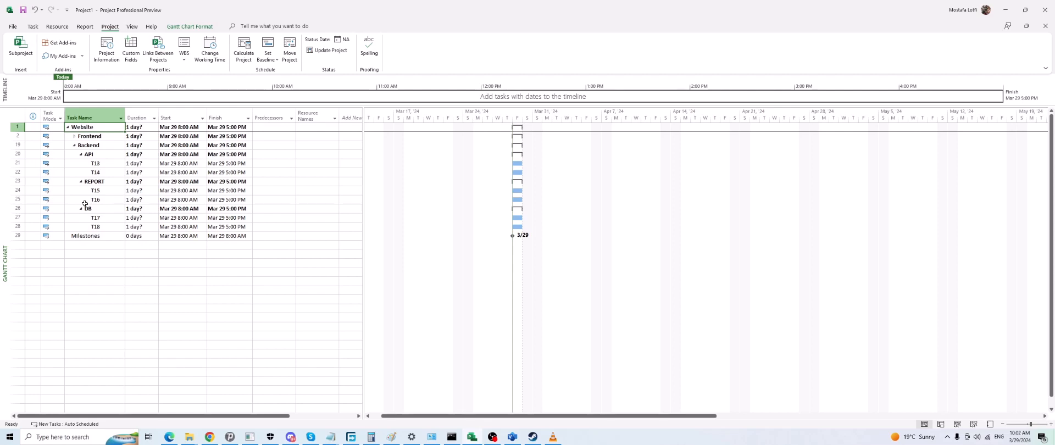
{"action": "left_click", "coordinate": [97, 245]}
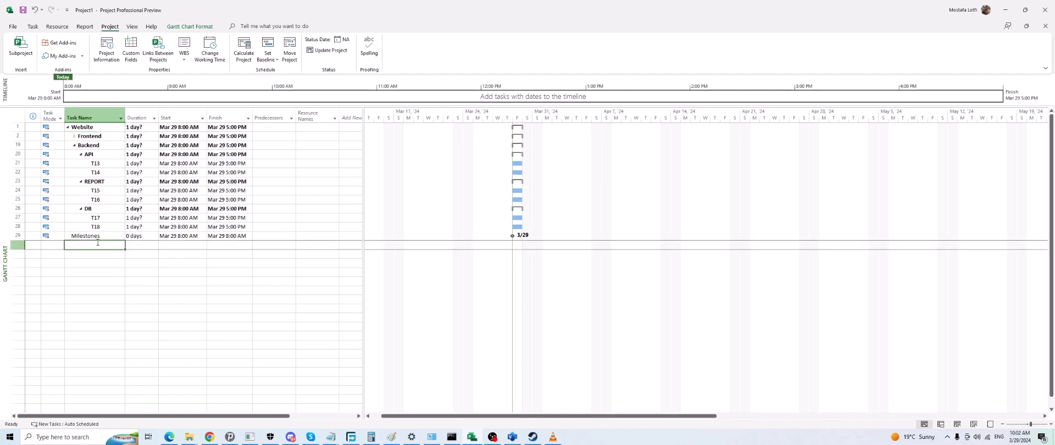
{"action": "left_click", "coordinate": [98, 236]}
{"action": "left_click", "coordinate": [101, 234]}
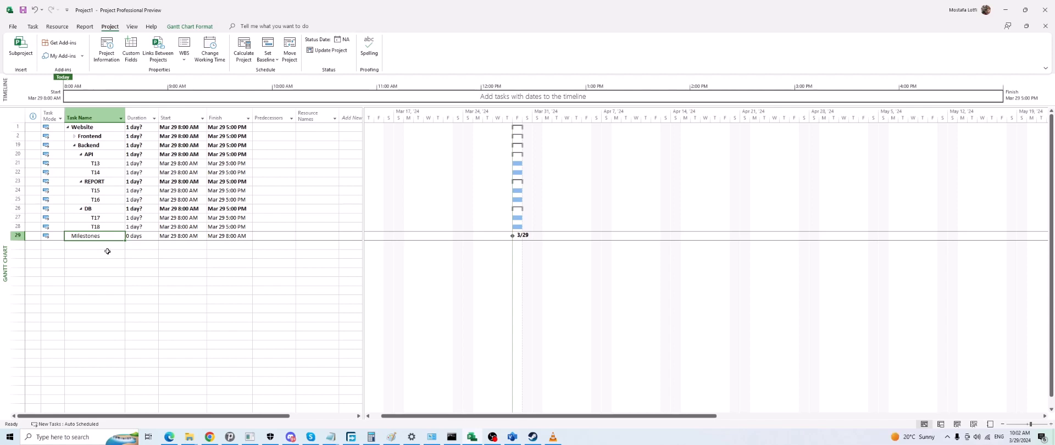
{"action": "left_click", "coordinate": [108, 251]}
{"action": "left_click", "coordinate": [108, 244]}
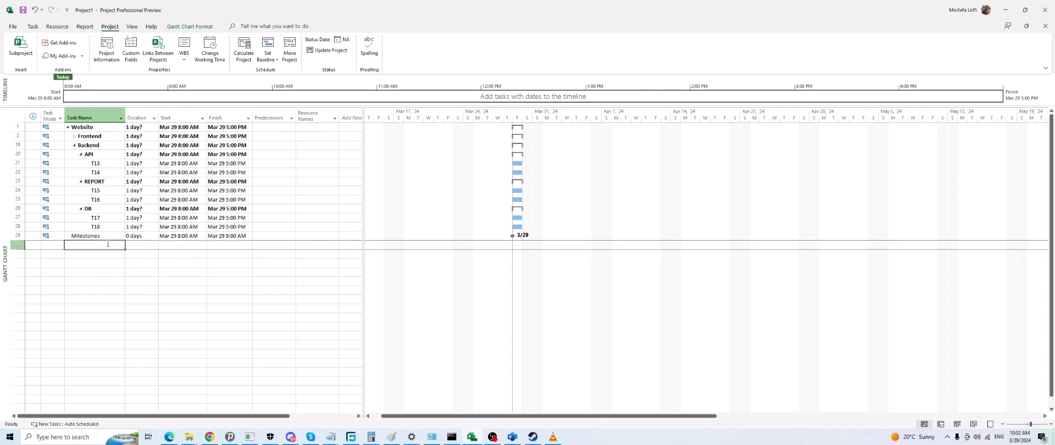
{"action": "left_click", "coordinate": [100, 272]}
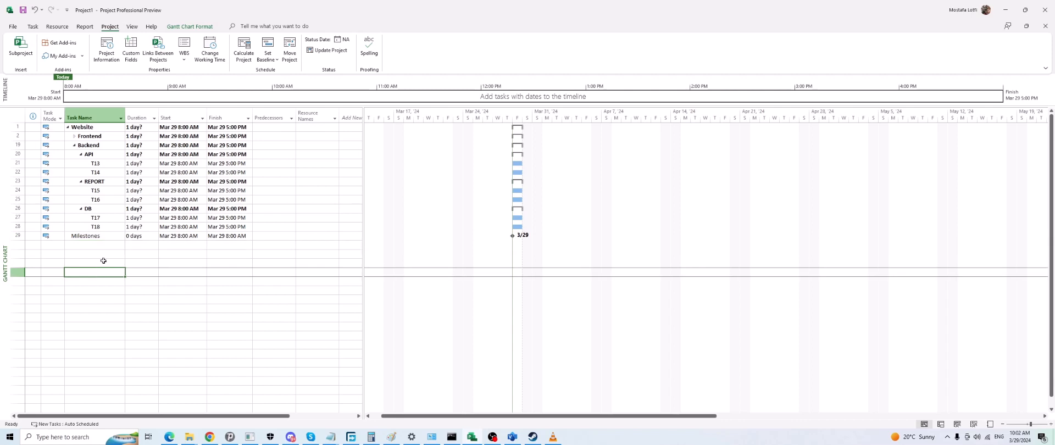
{"action": "left_click", "coordinate": [67, 128]}
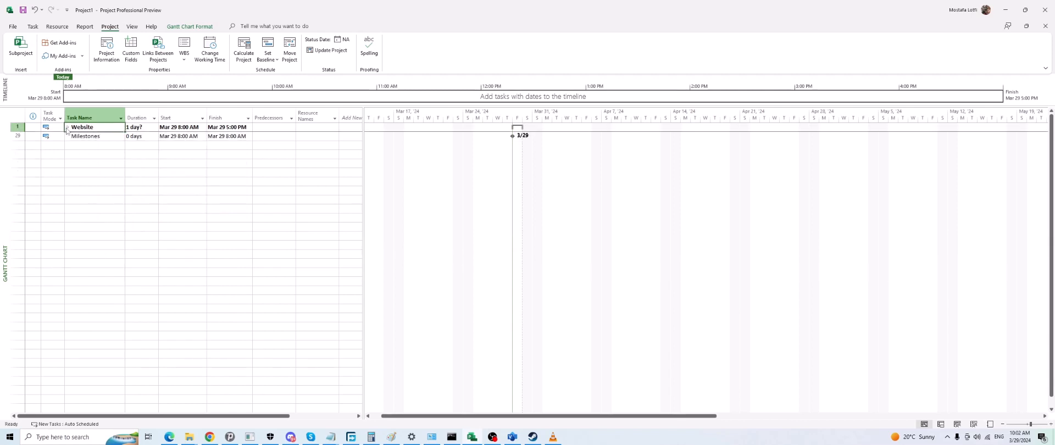
Check the Milestones row against the WBS diagram in Visio, and return to Microsoft Project.
{"action": "left_click", "coordinate": [87, 150]}
{"action": "left_click", "coordinate": [84, 136]}
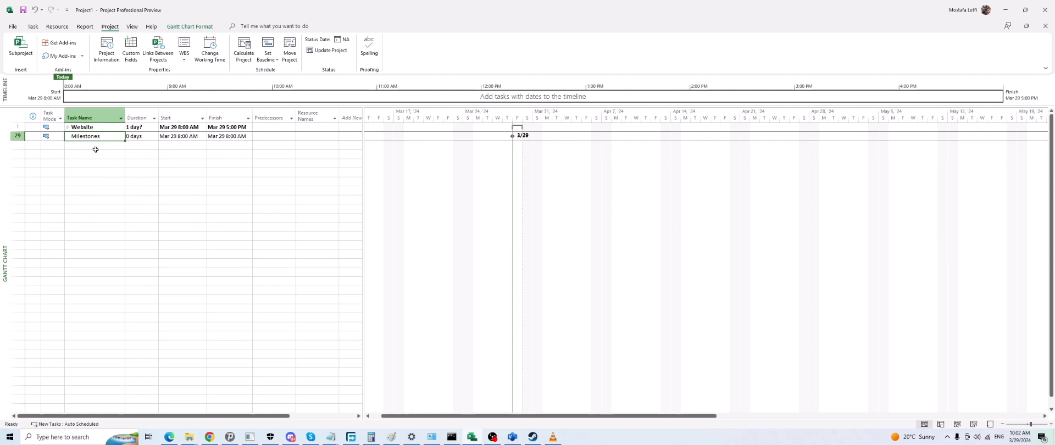
{"action": "left_click", "coordinate": [101, 146]}
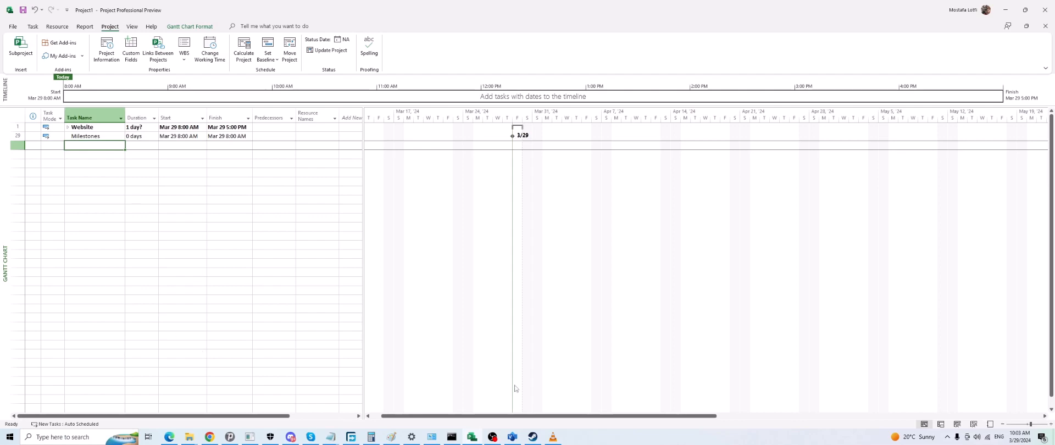
{"action": "left_click", "coordinate": [513, 437]}
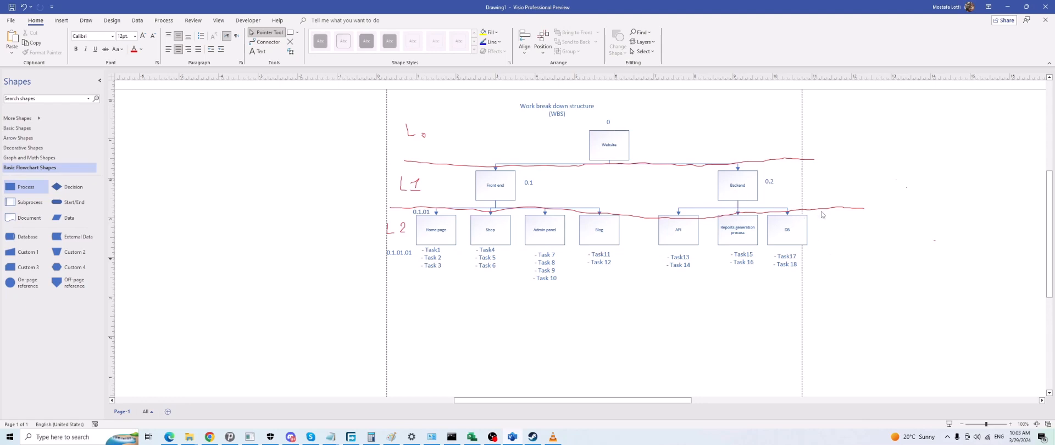
{"action": "left_click", "coordinate": [1007, 7]}
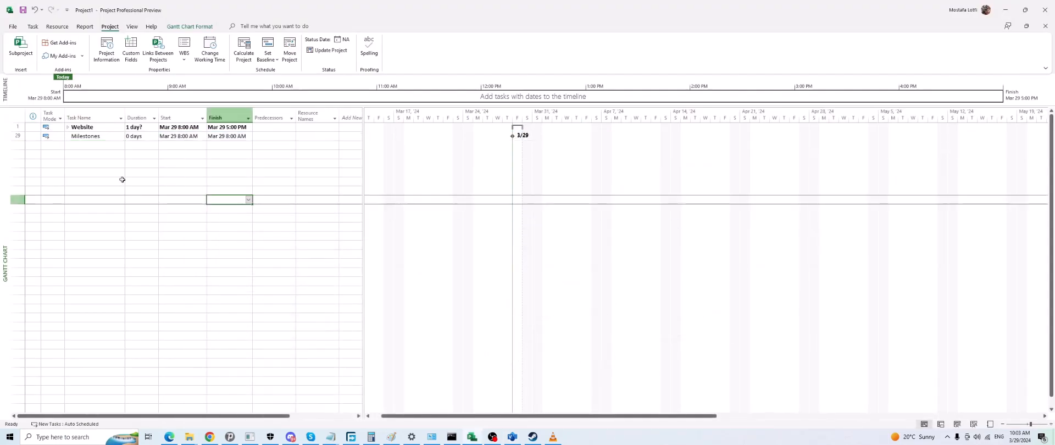
Add a task named Servers below Milestones, leaving two blank rows between them.
{"action": "left_click", "coordinate": [100, 165]}
{"action": "left_click", "coordinate": [108, 146]}
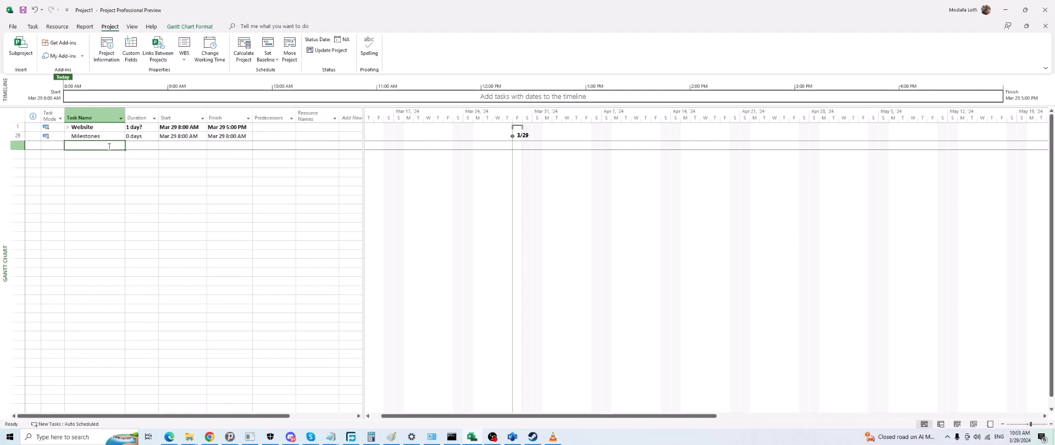
{"action": "key", "text": "Down"}
{"action": "key", "text": "Down"}
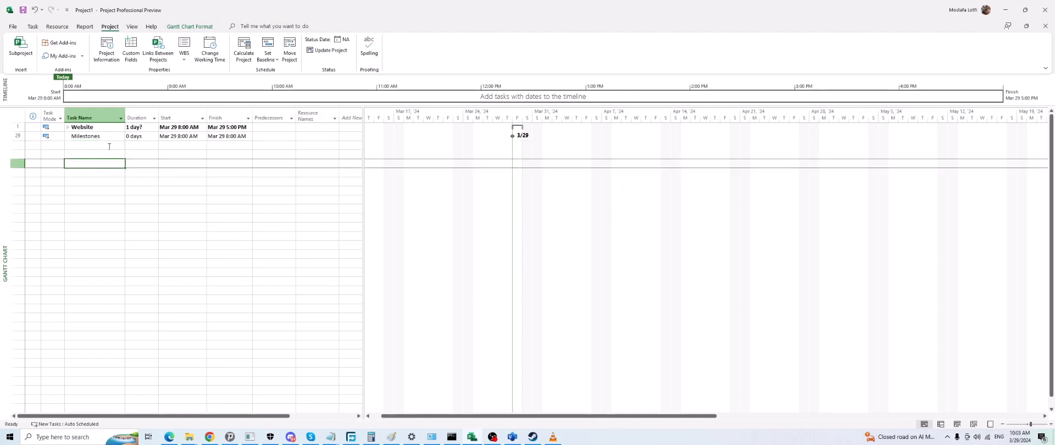
{"action": "key", "text": "Return"}
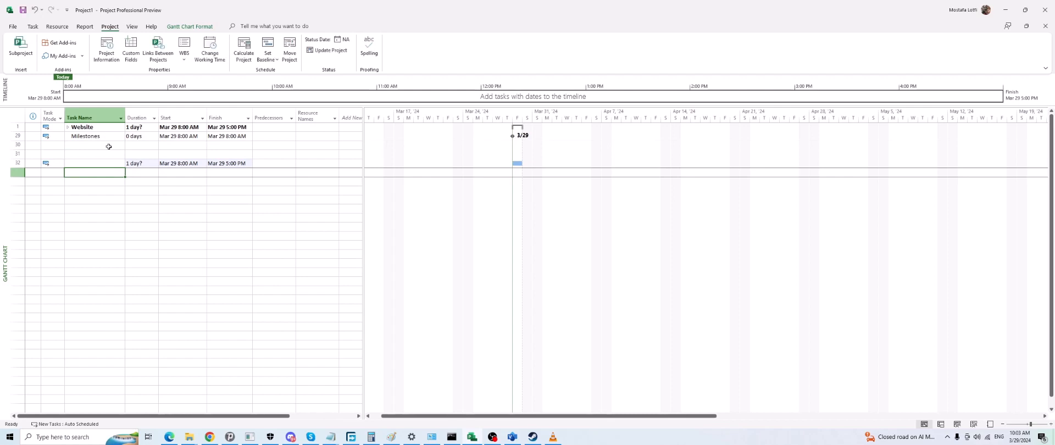
{"action": "key", "text": "Up"}
{"action": "type", "text": "Re"}
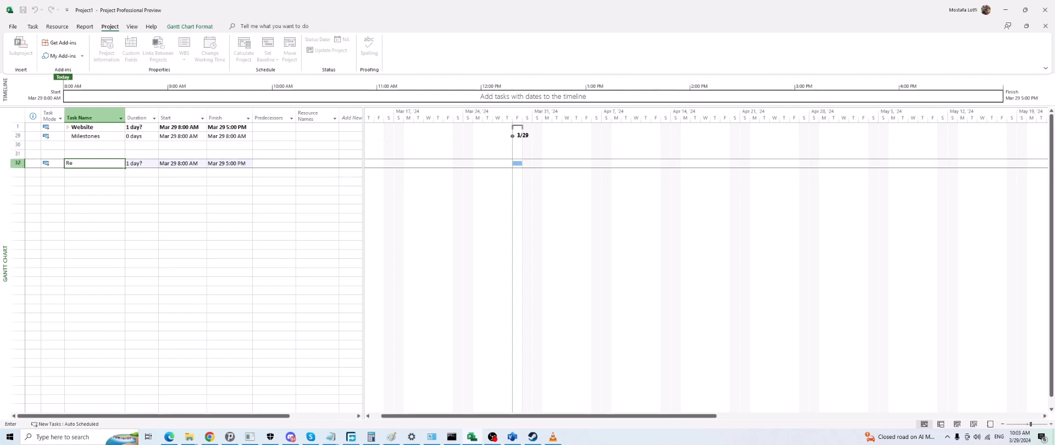
{"action": "type", "text": "qui"}
{"action": "key", "text": "BackSpace"}
{"action": "key", "text": "BackSpace"}
{"action": "key", "text": "BackSpace"}
{"action": "key", "text": "BackSpace"}
{"action": "type", "text": "Servers"}
{"action": "key", "text": "Return"}
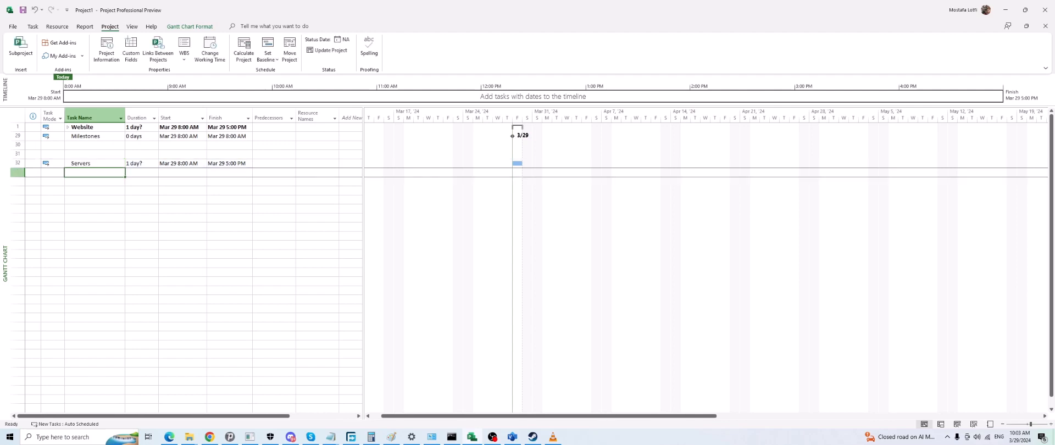
{"action": "left_click", "coordinate": [137, 163]}
{"action": "left_click", "coordinate": [100, 156]}
{"action": "left_click", "coordinate": [98, 163]}
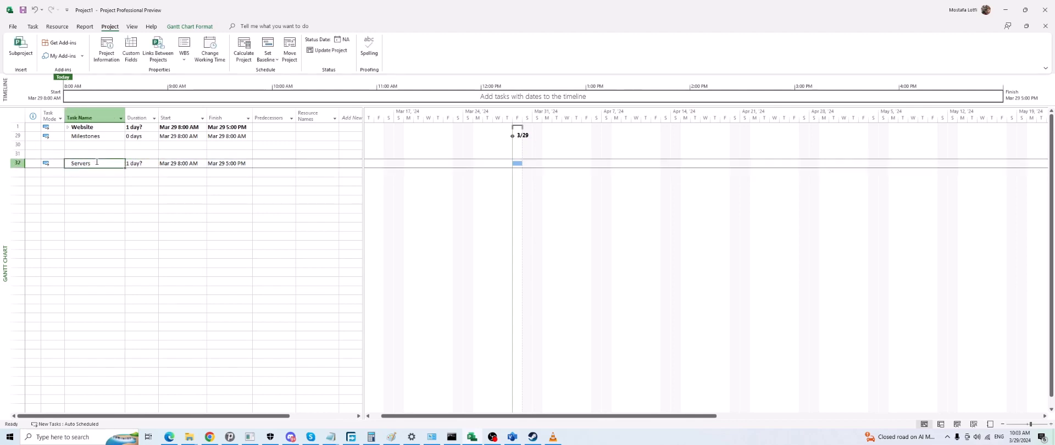
{"action": "double_click", "coordinate": [99, 181]}
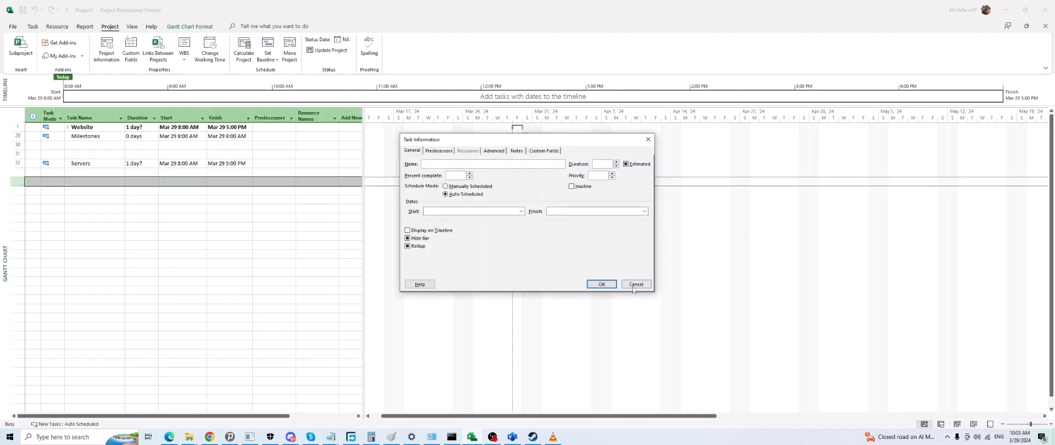
{"action": "left_click", "coordinate": [637, 286]}
Add a Purchase server task directly beneath Servers and set its duration to 2 days.
{"action": "left_click", "coordinate": [106, 174]}
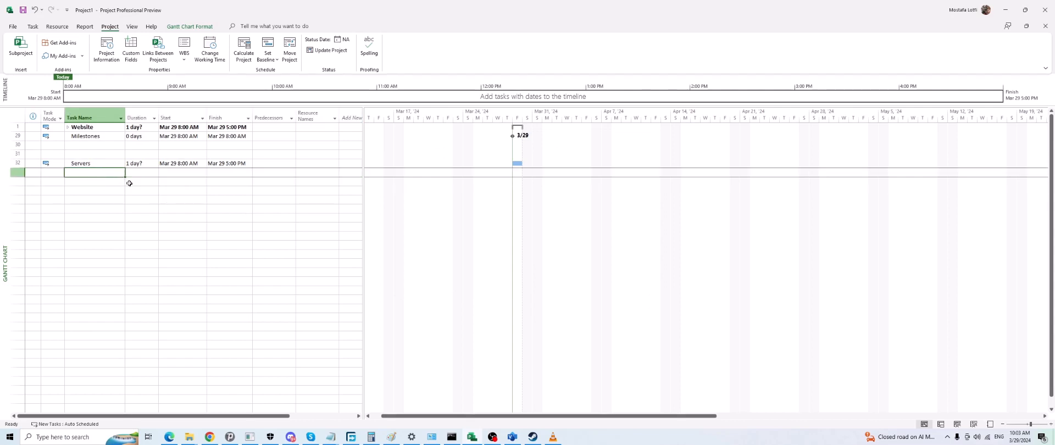
{"action": "type", "text": "Pu"}
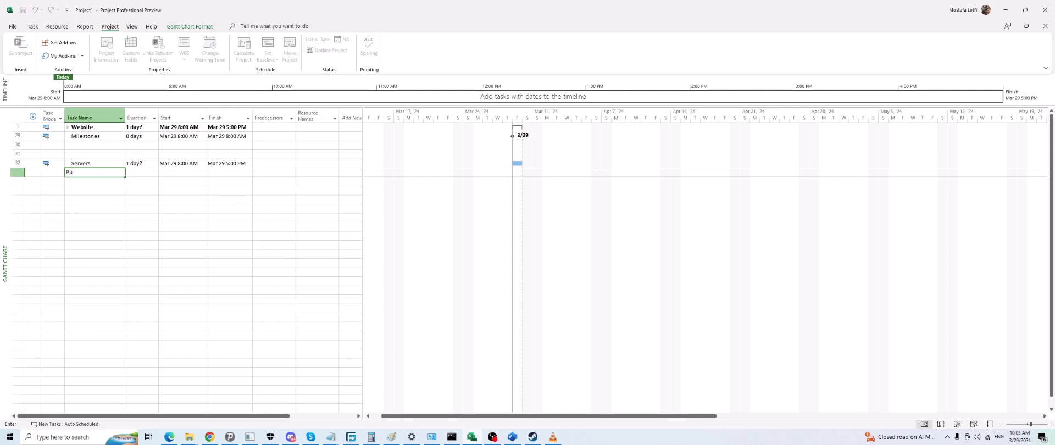
{"action": "type", "text": "rchase server"}
{"action": "key", "text": "Return"}
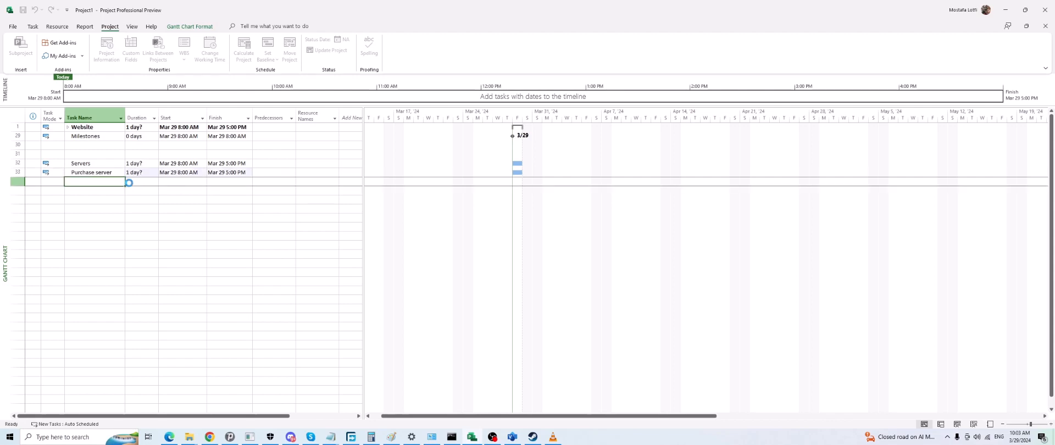
{"action": "key", "text": "Up"}
{"action": "key", "text": "Right"}
{"action": "type", "text": "2"}
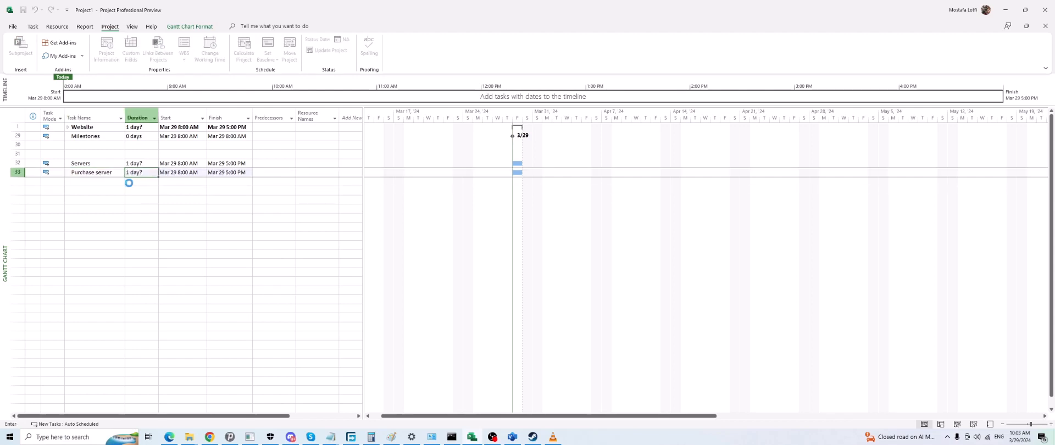
{"action": "key", "text": "Return"}
Set the Servers task's duration to 0 days.
{"action": "left_click", "coordinate": [136, 163]}
{"action": "key", "text": "BackSpace"}
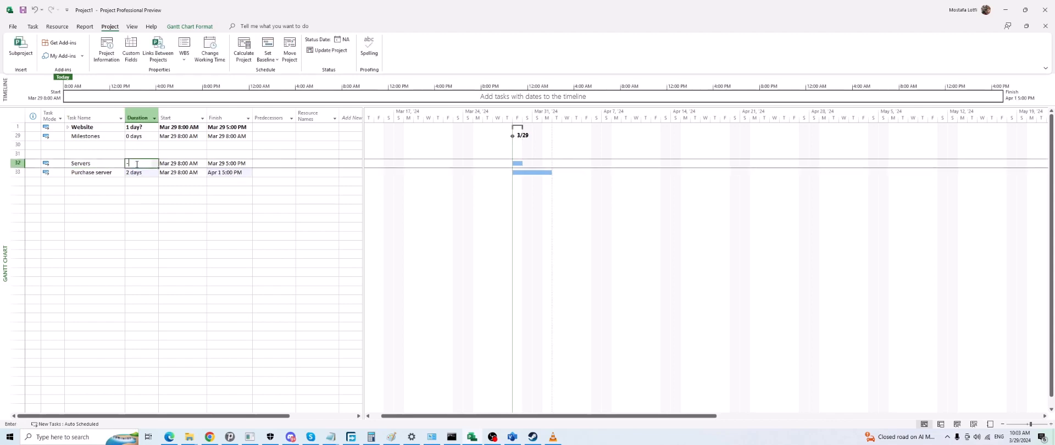
{"action": "type", "text": "0"}
{"action": "key", "text": "Return"}
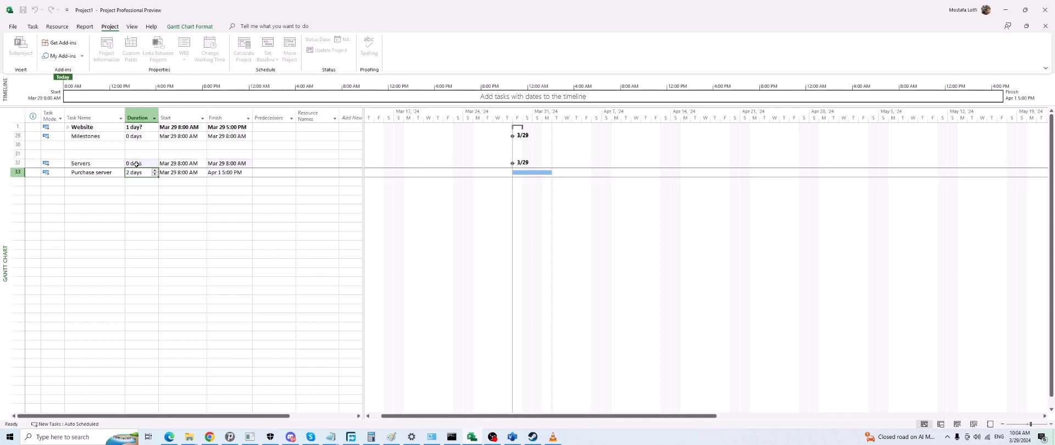
Indent the Purchase server task one outline level so it becomes a subtask of Servers.
{"action": "key", "text": "Left"}
{"action": "key", "text": "shift+Down"}
{"action": "key", "text": "alt"}
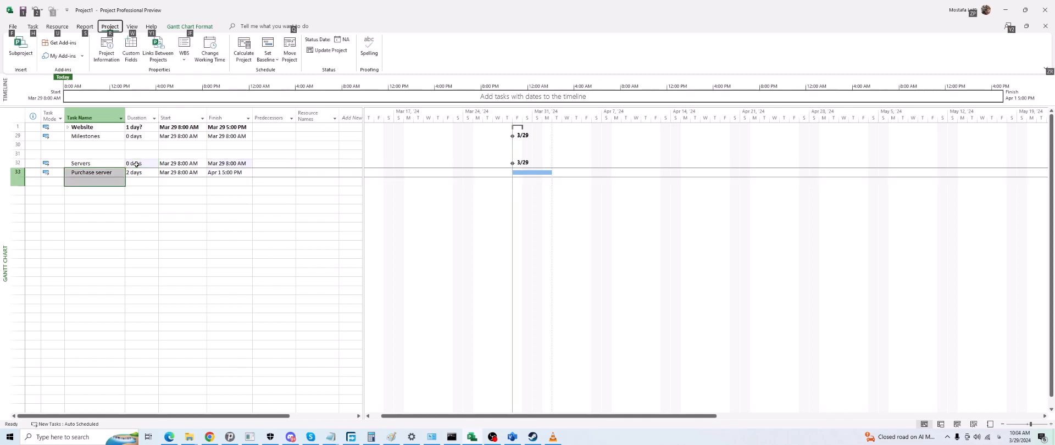
{"action": "key", "text": "Escape"}
{"action": "key", "text": "Down"}
{"action": "key", "text": "Up"}
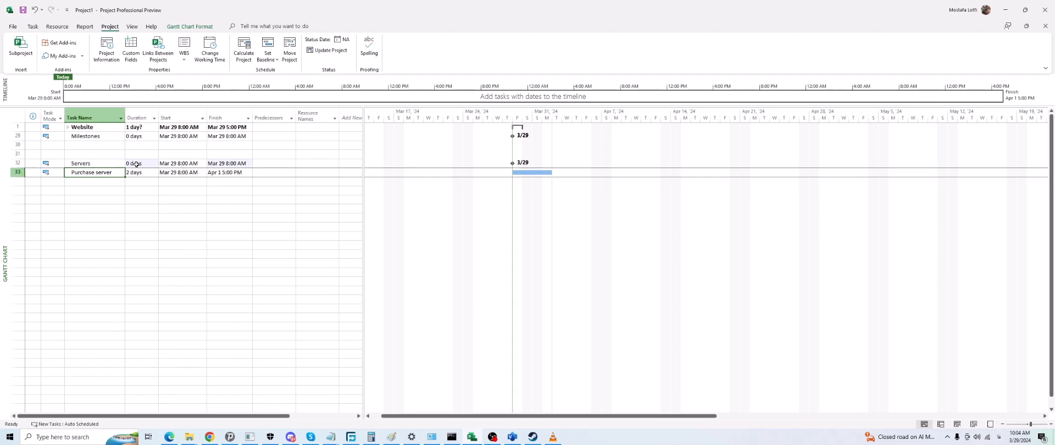
{"action": "key", "text": "alt+shift+Right"}
Add a Server delivery subtask beneath Purchase server.
{"action": "key", "text": "Down"}
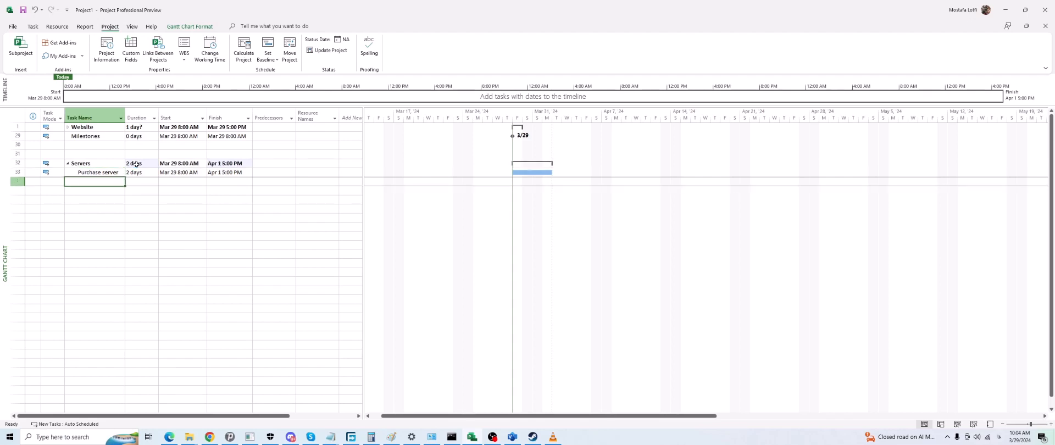
{"action": "type", "text": "س"}
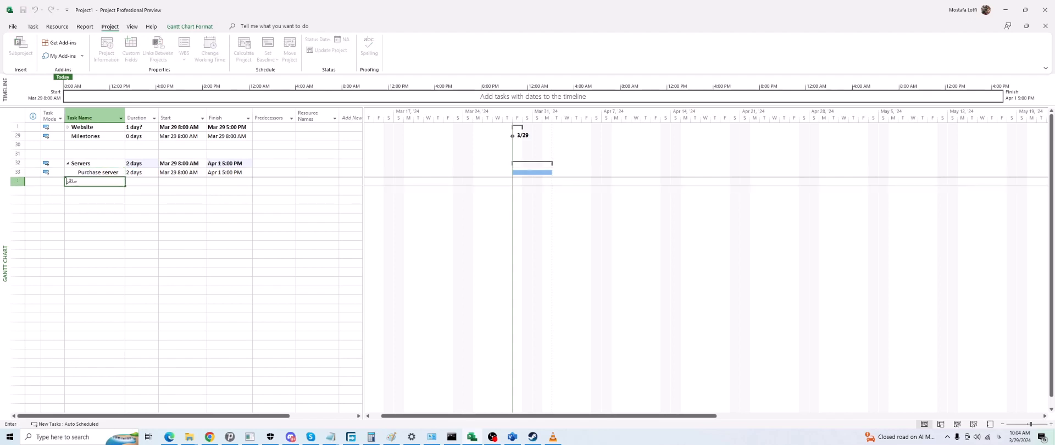
{"action": "key", "text": "BackSpace"}
{"action": "key", "text": "alt+shift"}
{"action": "key", "text": "s"}
{"action": "key", "text": "Escape"}
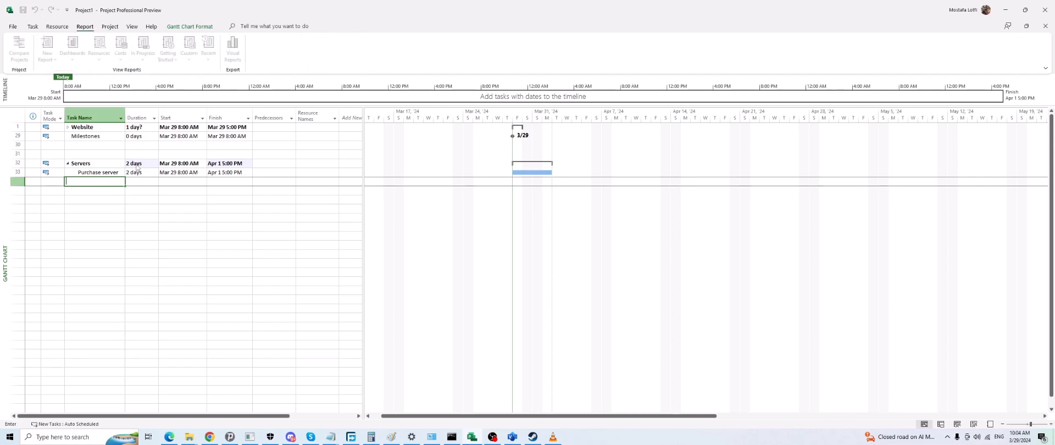
{"action": "type", "text": "Server deliverty"}
{"action": "key", "text": "Return"}
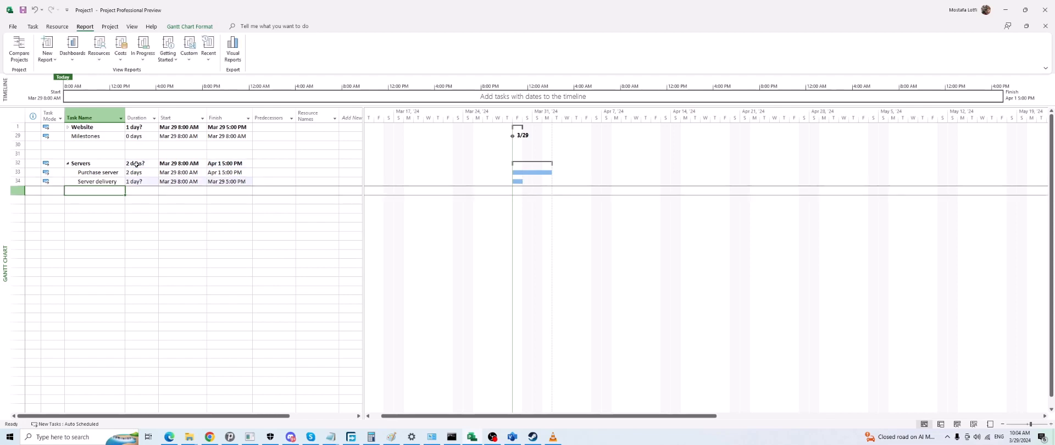
Add a Server physical impl subtask beneath Server delivery, and widen the Task Name column so its name fits on one line.
{"action": "type", "text": "Server"}
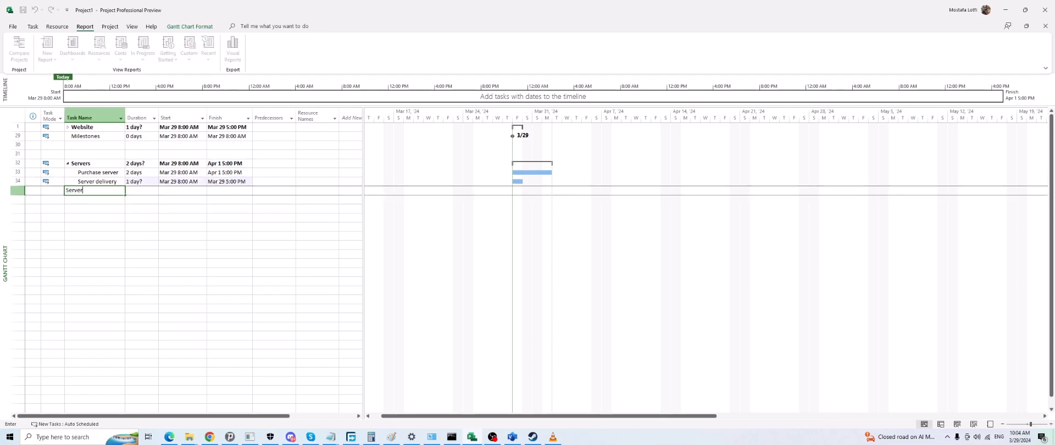
{"action": "type", "text": " physical impl"}
{"action": "key", "text": "Return"}
{"action": "left_click", "coordinate": [141, 216]}
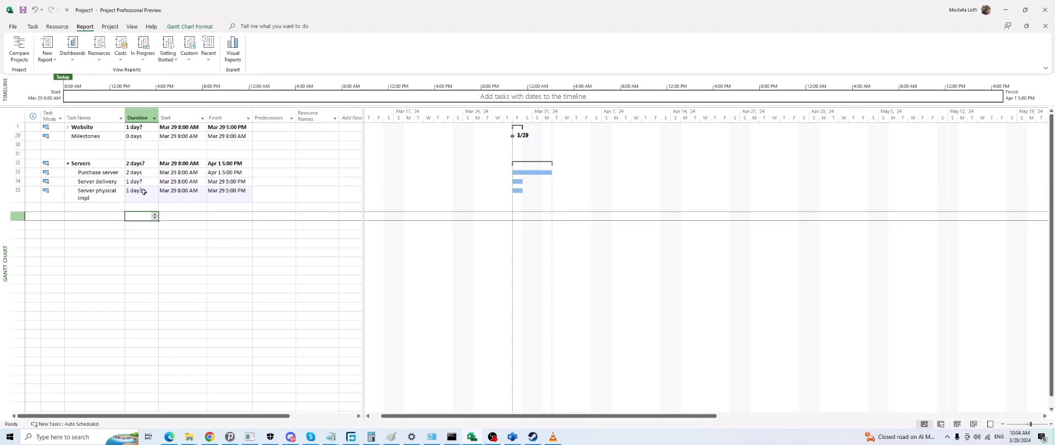
{"action": "left_click", "coordinate": [146, 182]}
{"action": "left_click", "coordinate": [145, 216]}
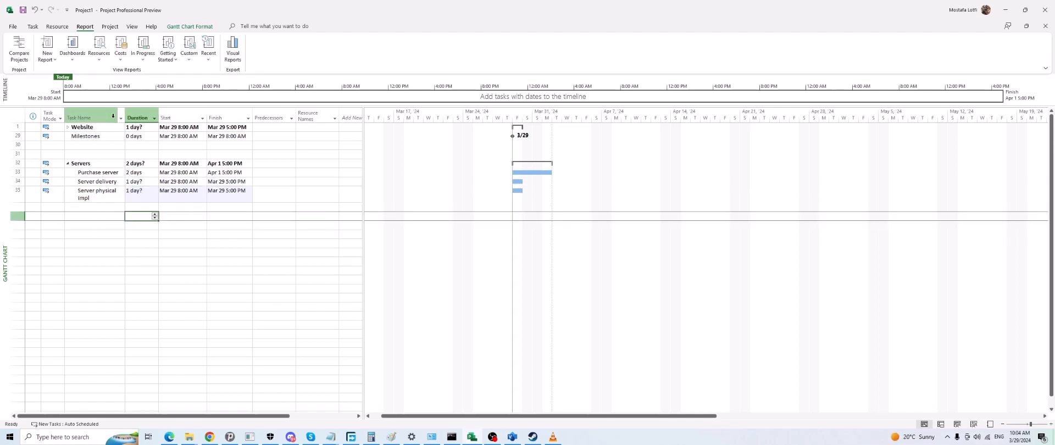
{"action": "left_click_drag", "start_coordinate": [127, 111], "coordinate": [159, 111]}
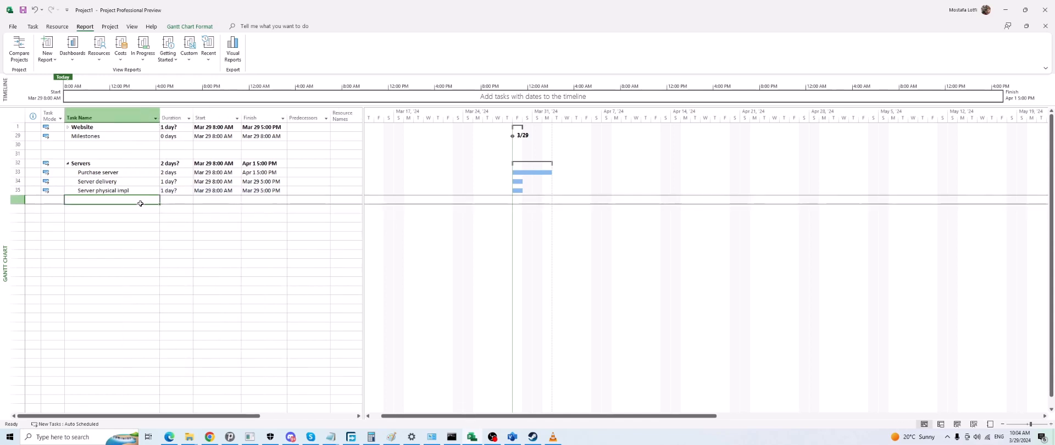
Review the Servers subtasks and their durations, check them against the WBS diagram in Visio, and return to Microsoft Project.
{"action": "left_click", "coordinate": [180, 191]}
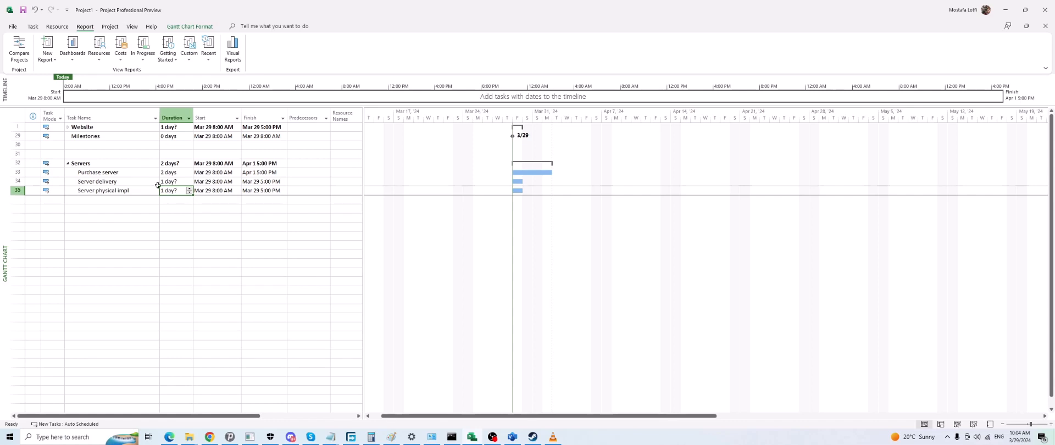
{"action": "left_click", "coordinate": [115, 173]}
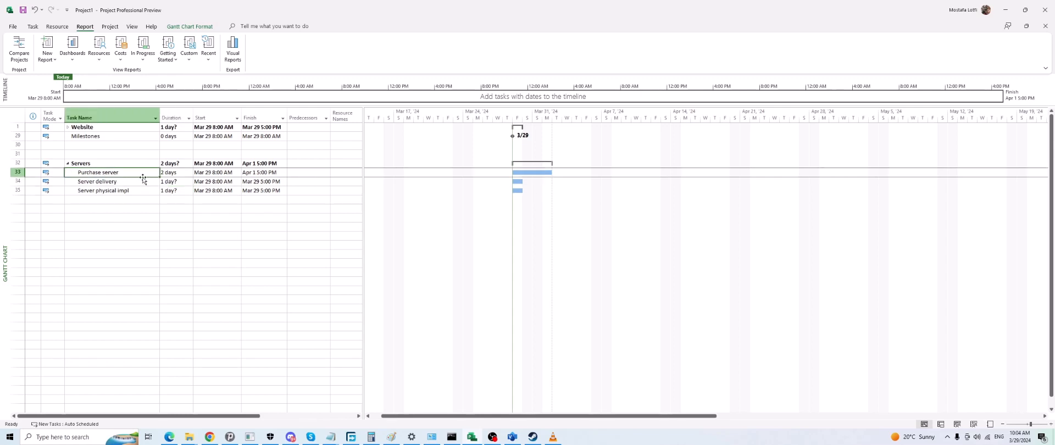
{"action": "left_click", "coordinate": [182, 173]}
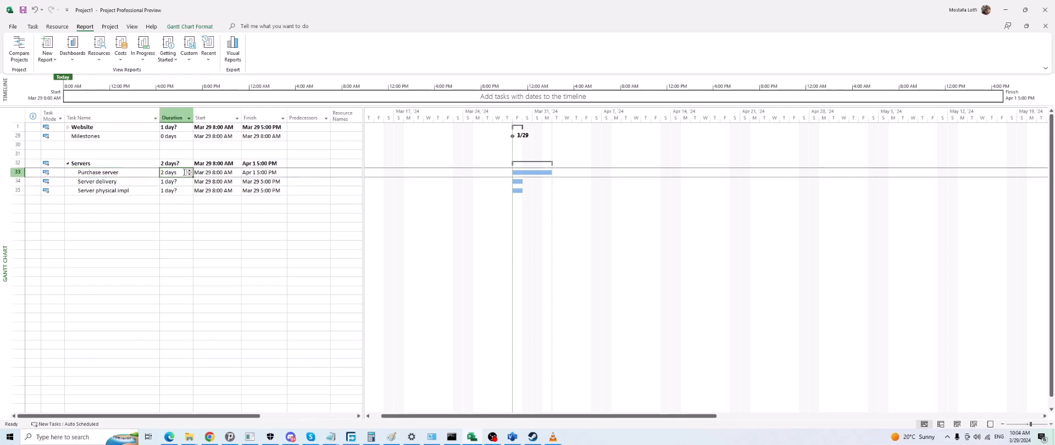
{"action": "left_click", "coordinate": [130, 173]}
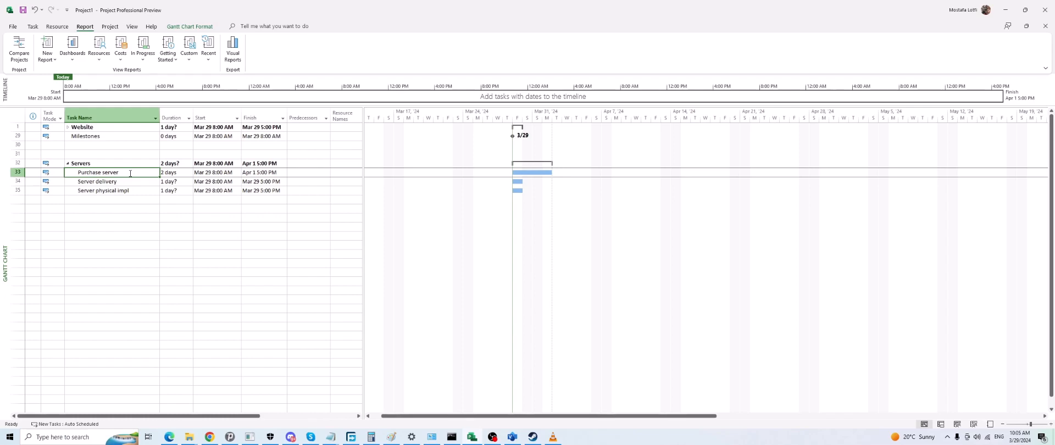
{"action": "left_click", "coordinate": [512, 436]}
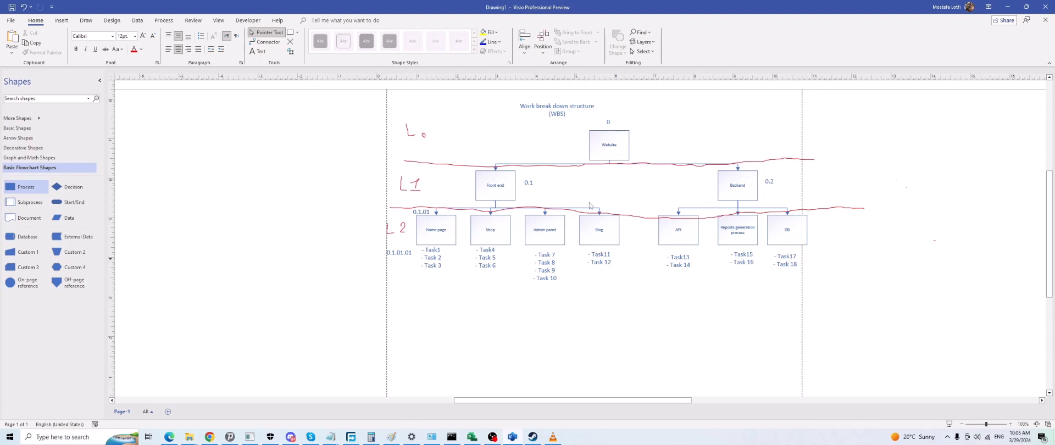
{"action": "left_click", "coordinate": [552, 438]}
{"action": "left_click", "coordinate": [552, 438]}
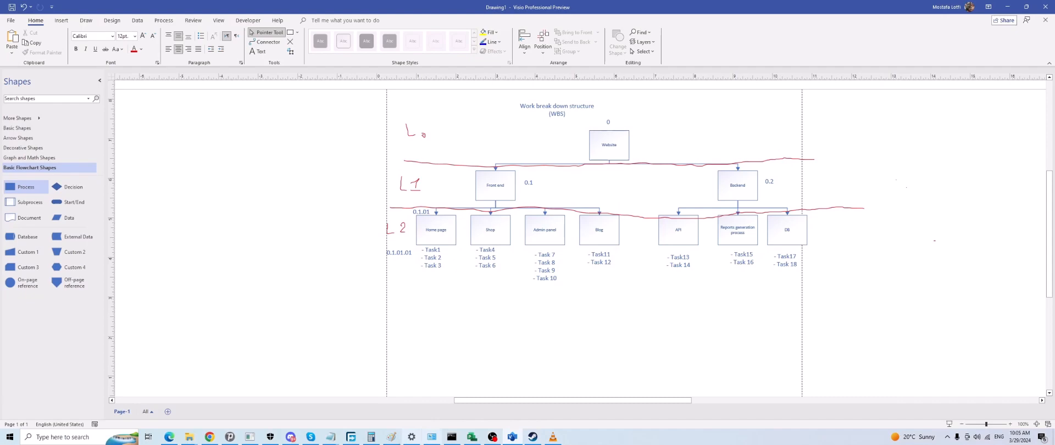
{"action": "left_click", "coordinate": [472, 438]}
{"action": "left_click", "coordinate": [186, 236]}
{"action": "left_click", "coordinate": [138, 185]}
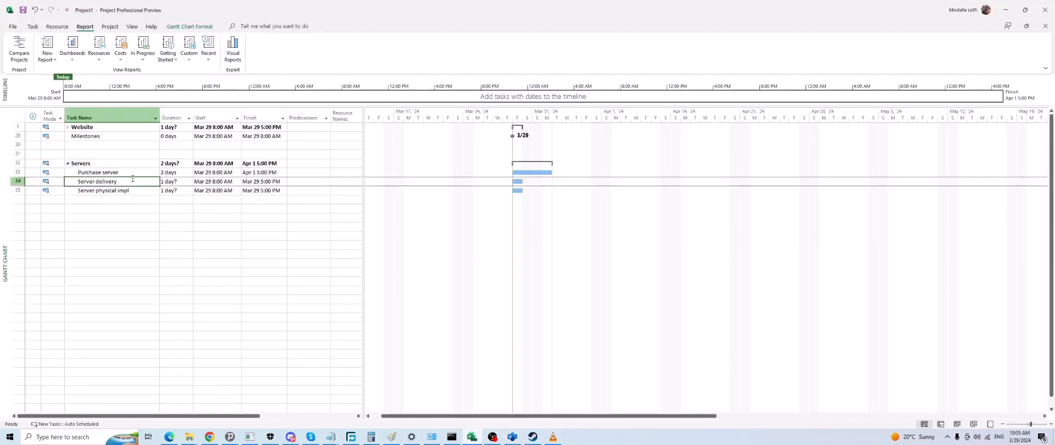
{"action": "left_click", "coordinate": [134, 173]}
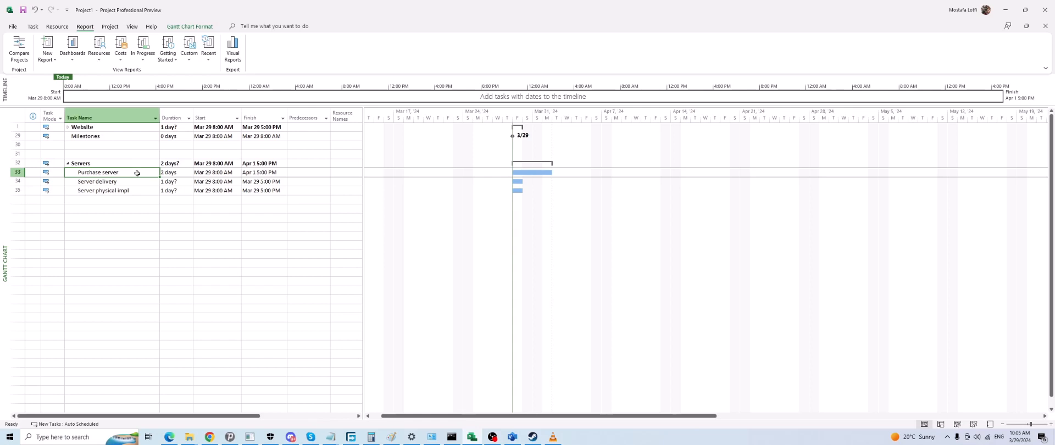
{"action": "left_click", "coordinate": [136, 226]}
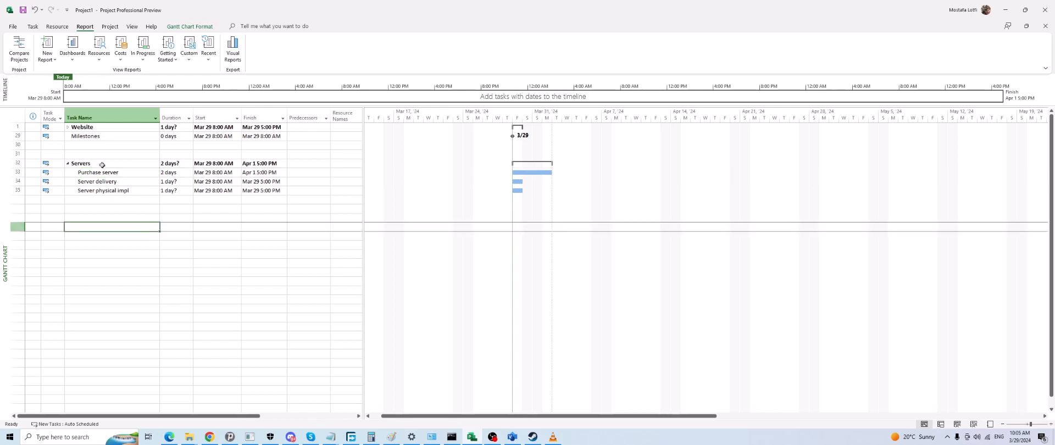
Collapse the Servers group and paste a copy of it with its subtasks a few rows below the original.
{"action": "left_click", "coordinate": [18, 163]}
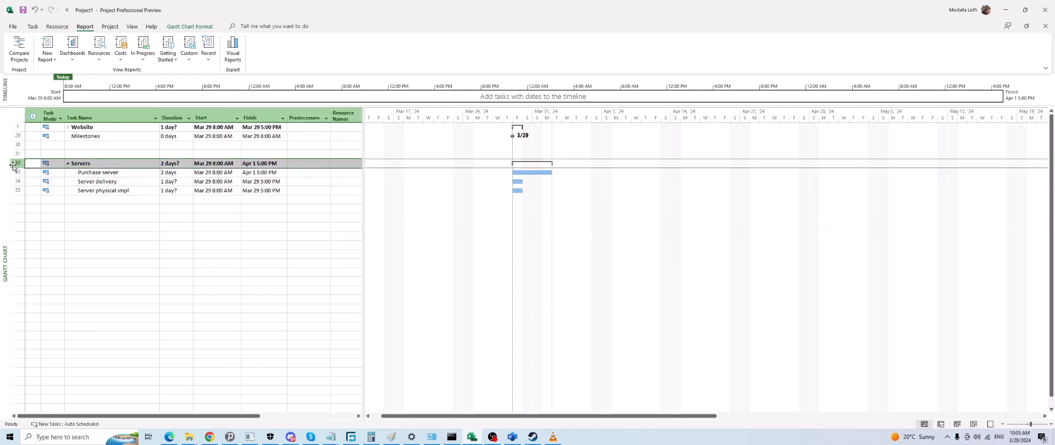
{"action": "left_click", "coordinate": [68, 164]}
{"action": "left_click", "coordinate": [68, 164]}
{"action": "left_click", "coordinate": [87, 200]}
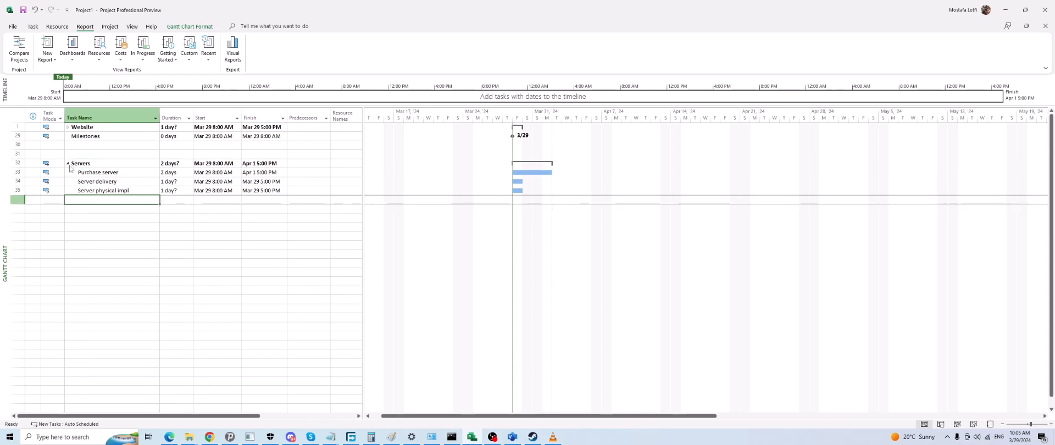
{"action": "left_click", "coordinate": [67, 164]}
{"action": "left_click", "coordinate": [17, 163]}
{"action": "key", "text": "ctrl+c"}
{"action": "left_click", "coordinate": [83, 224]}
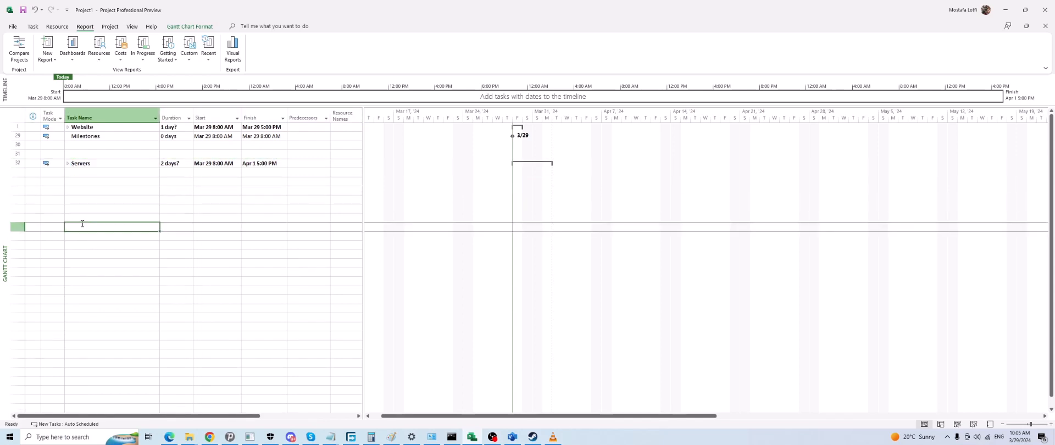
{"action": "left_click", "coordinate": [69, 199]}
{"action": "key", "text": "ctrl+v"}
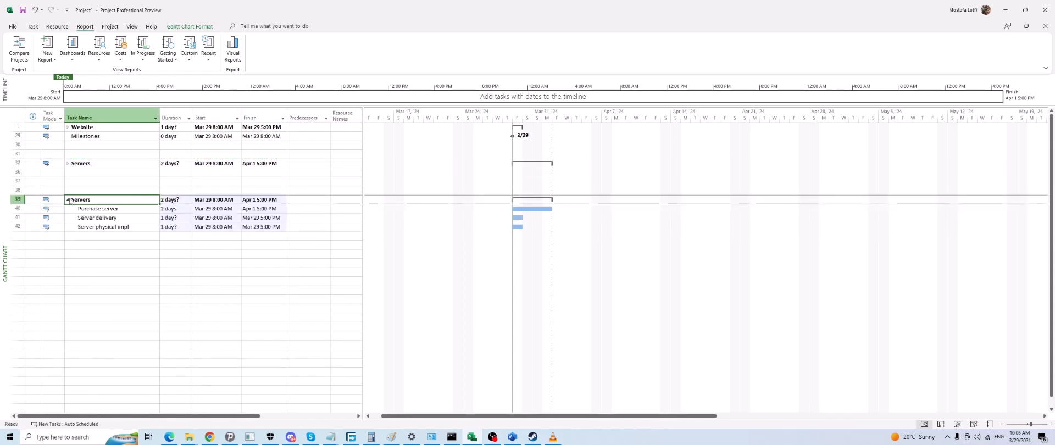
Collapse the copied Servers group and expand the original Servers group to show its subtasks.
{"action": "left_click", "coordinate": [67, 199]}
{"action": "left_click", "coordinate": [67, 164]}
{"action": "left_click", "coordinate": [67, 164]}
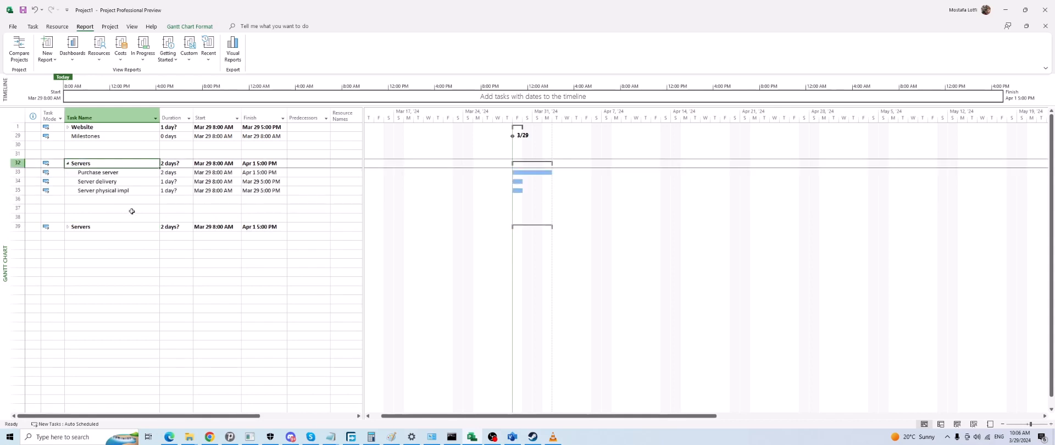
Set the duration of the Purchase server task in the original Servers group to 5 days.
{"action": "left_click", "coordinate": [109, 172]}
{"action": "left_click", "coordinate": [164, 173]}
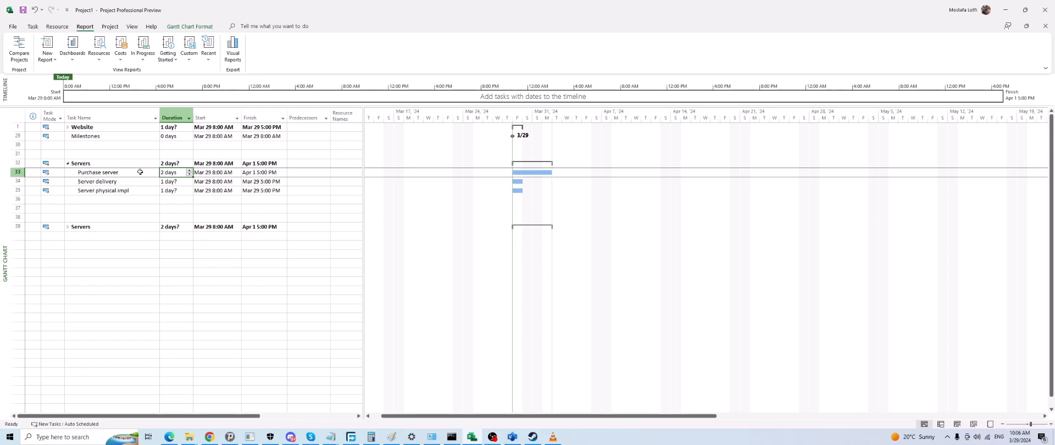
{"action": "left_click", "coordinate": [177, 199]}
{"action": "left_click", "coordinate": [177, 174]}
{"action": "type", "text": "3"}
{"action": "type", "text": "5"}
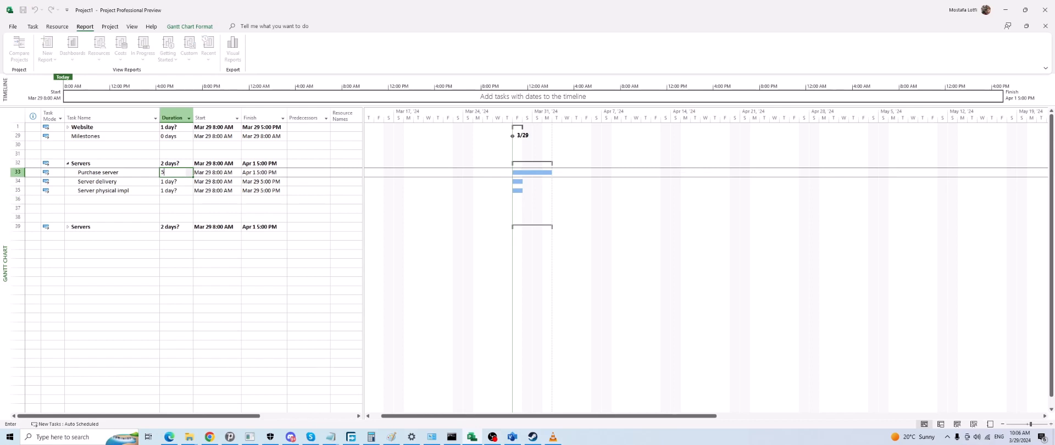
{"action": "key", "text": "Return"}
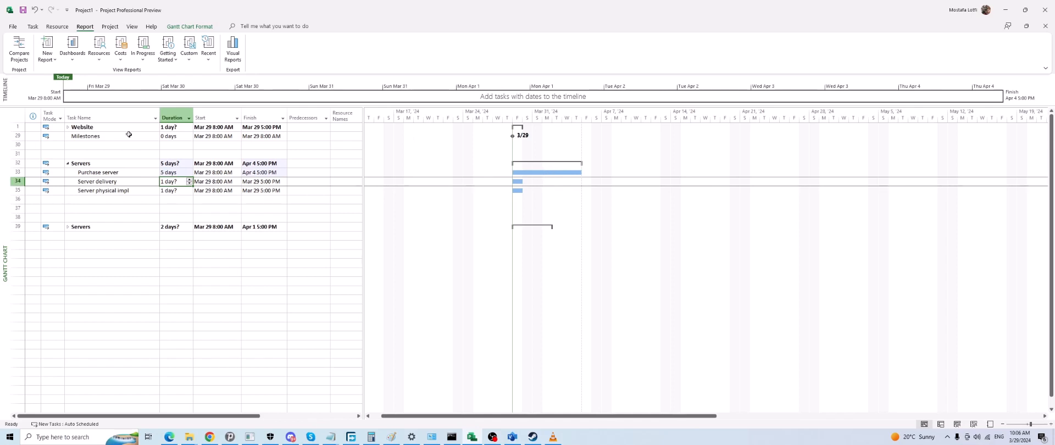
Turn the Server delivery subtask into a milestone by setting its duration to 0 days.
{"action": "left_click", "coordinate": [127, 173]}
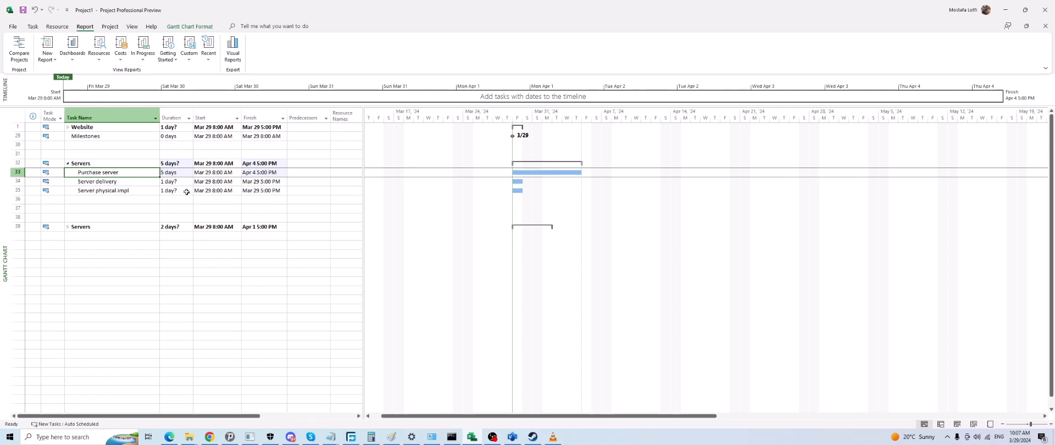
{"action": "left_click", "coordinate": [171, 182]}
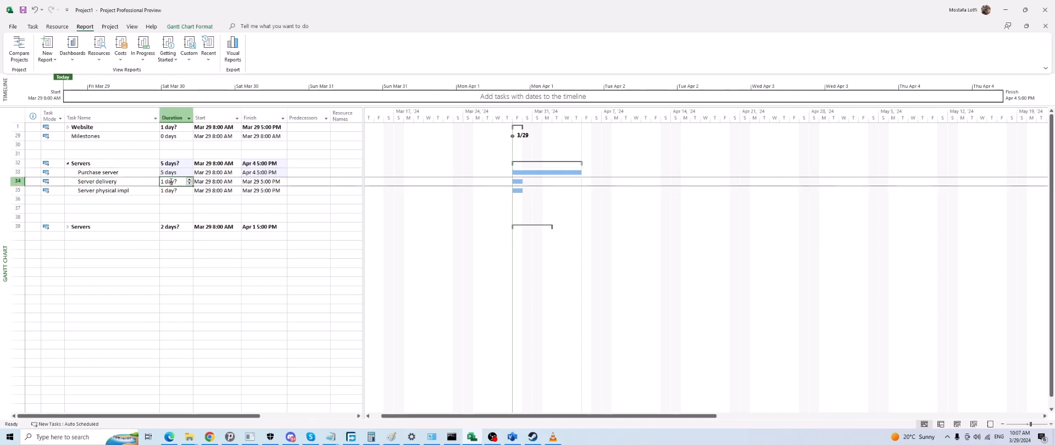
{"action": "type", "text": "0"}
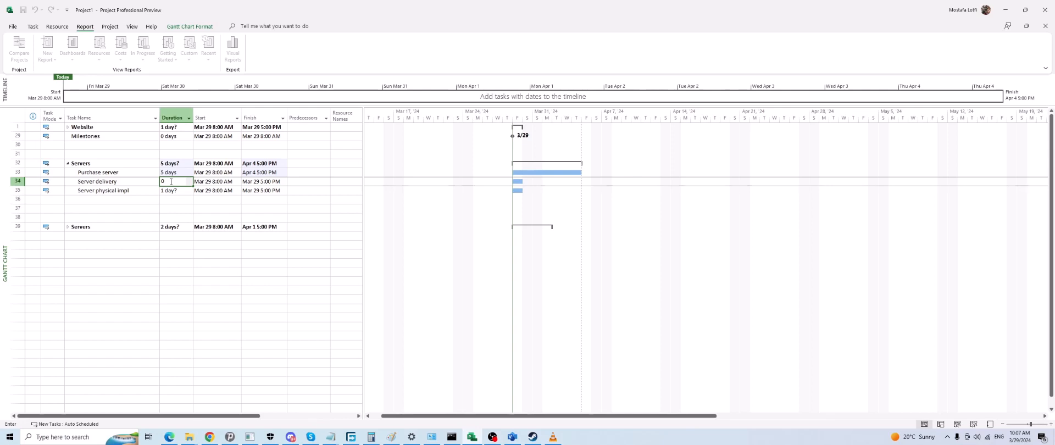
{"action": "key", "text": "Return"}
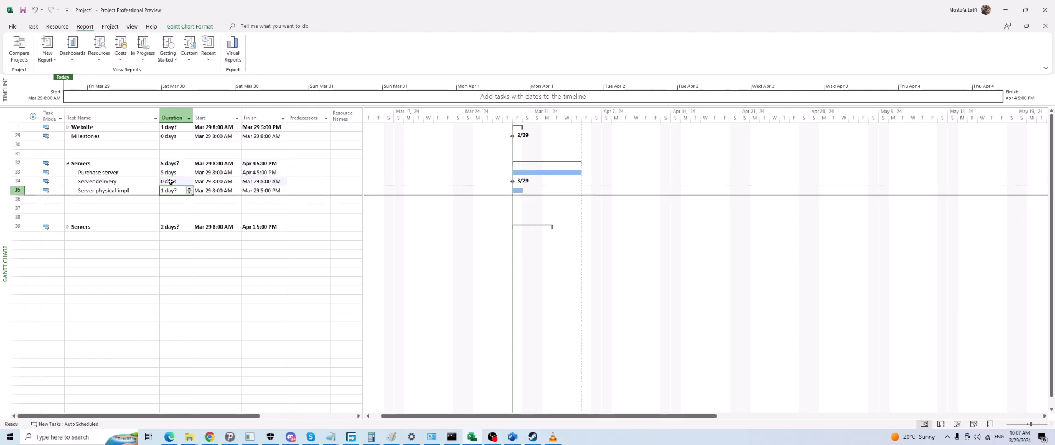
{"action": "left_click", "coordinate": [134, 182]}
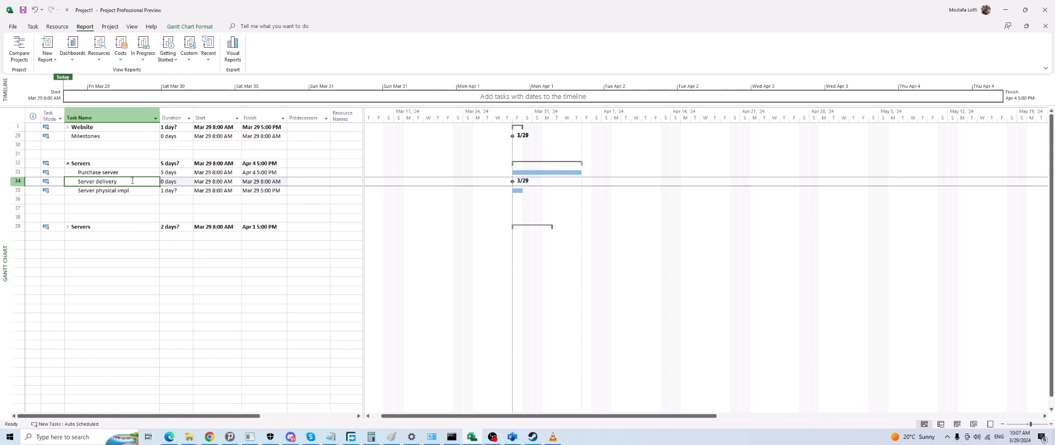
Link Purchase server to Server delivery as finish-to-start with a lag of 2 weeks.
{"action": "left_click_drag", "start_coordinate": [533, 174], "coordinate": [512, 181]}
{"action": "double_click", "coordinate": [583, 177]}
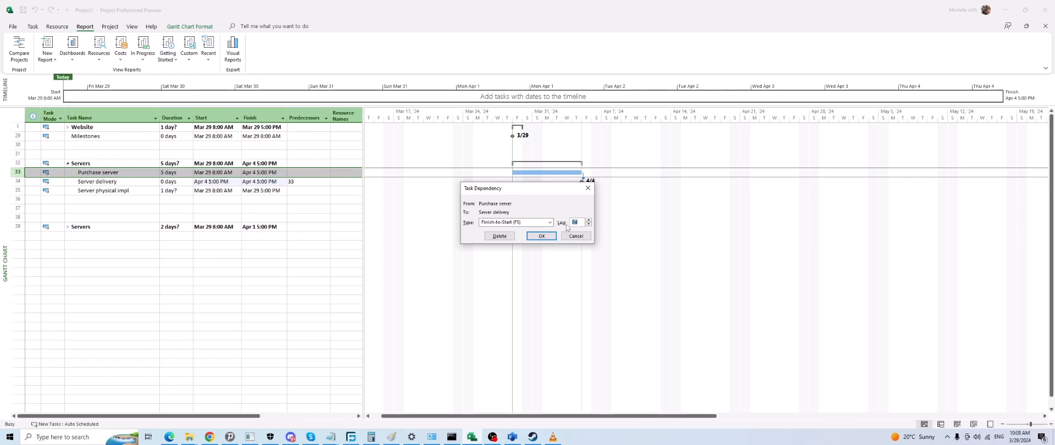
{"action": "type", "text": "2w"}
{"action": "key", "text": "Return"}
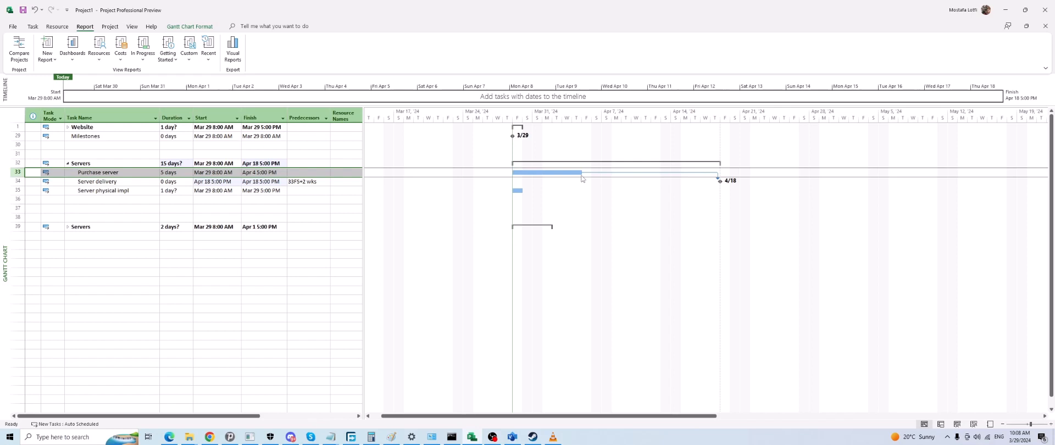
Link Server delivery to Server physical impl, and set the duration of Server physical impl to 2 days.
{"action": "left_click", "coordinate": [719, 181]}
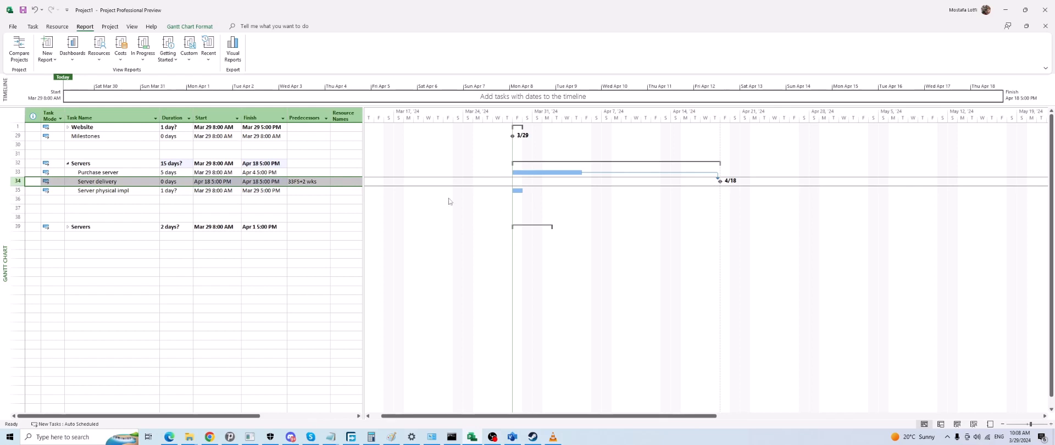
{"action": "left_click_drag", "start_coordinate": [718, 182], "coordinate": [519, 193]}
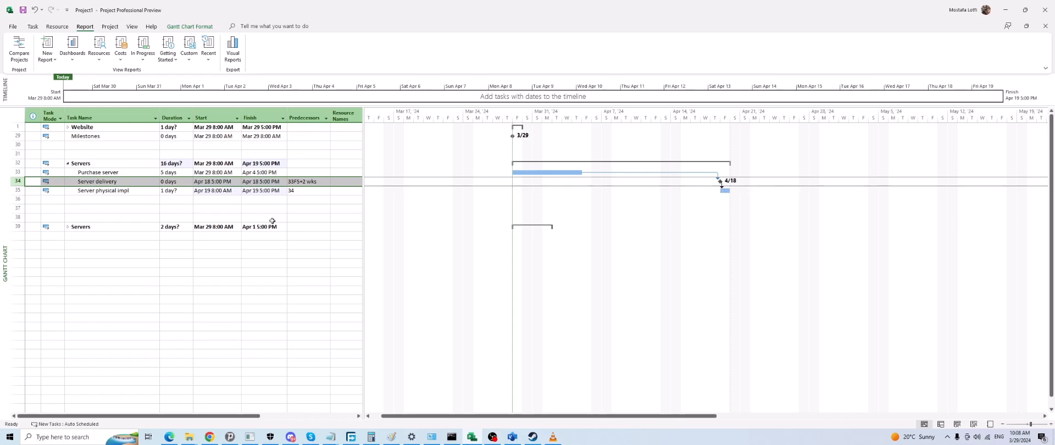
{"action": "left_click", "coordinate": [180, 190]}
{"action": "type", "text": "2"}
{"action": "key", "text": "Return"}
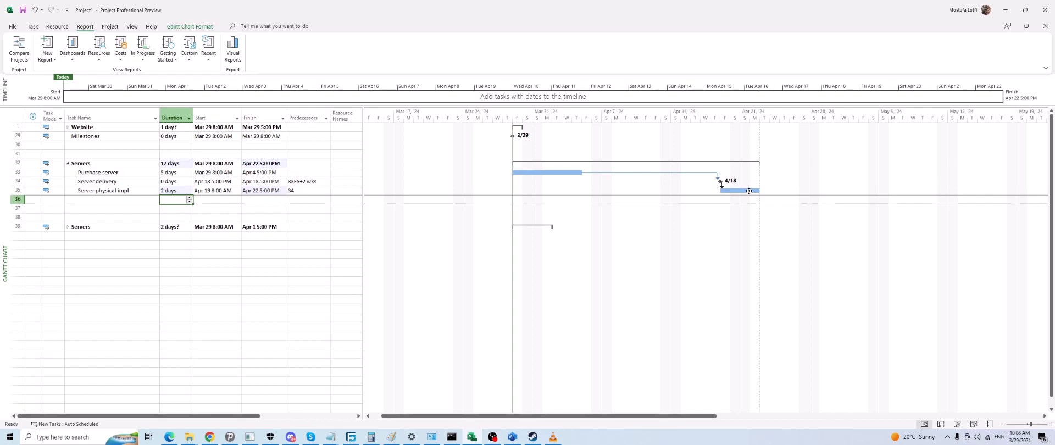
Examine the Server delivery milestone's duration and finish date, and its position relative to the Server physical impl bar.
{"action": "left_click", "coordinate": [748, 190]}
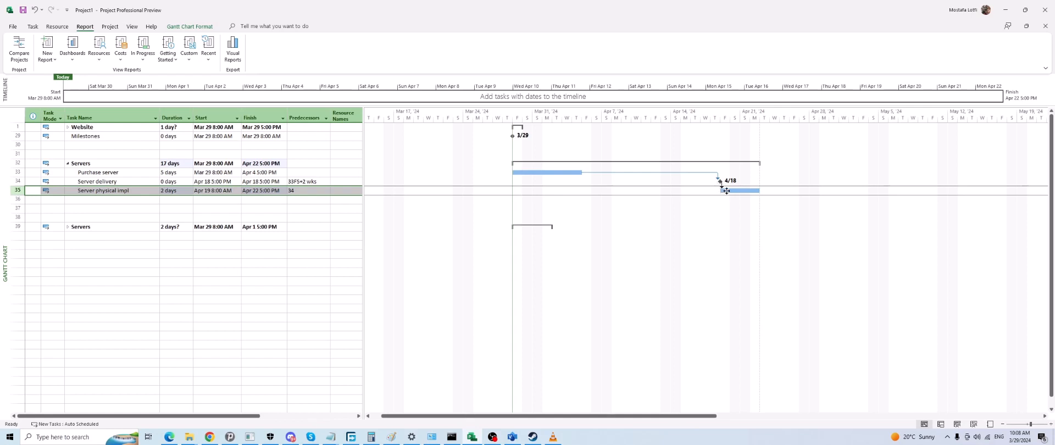
{"action": "left_click", "coordinate": [126, 182]}
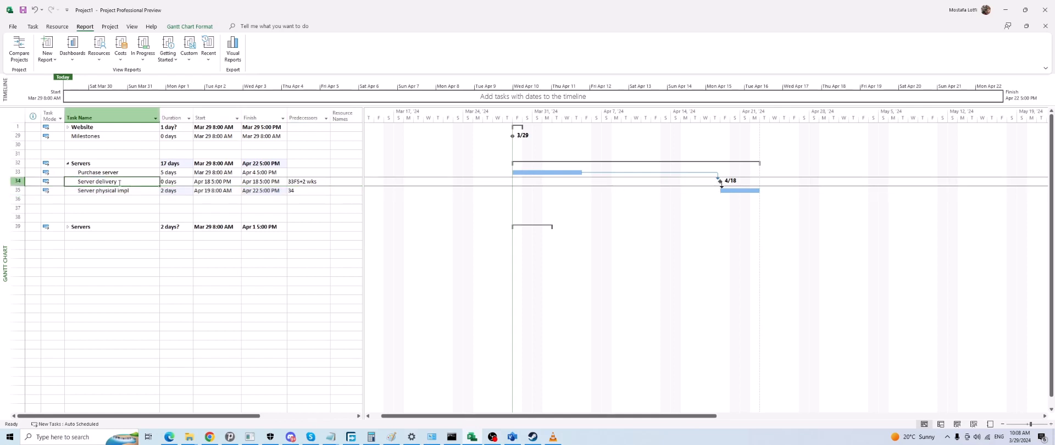
{"action": "left_click", "coordinate": [170, 182]}
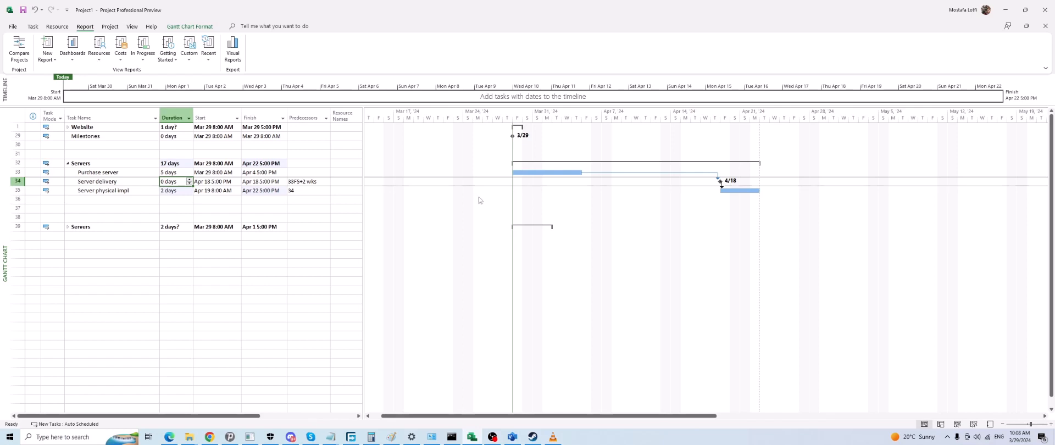
{"action": "left_click", "coordinate": [255, 183]}
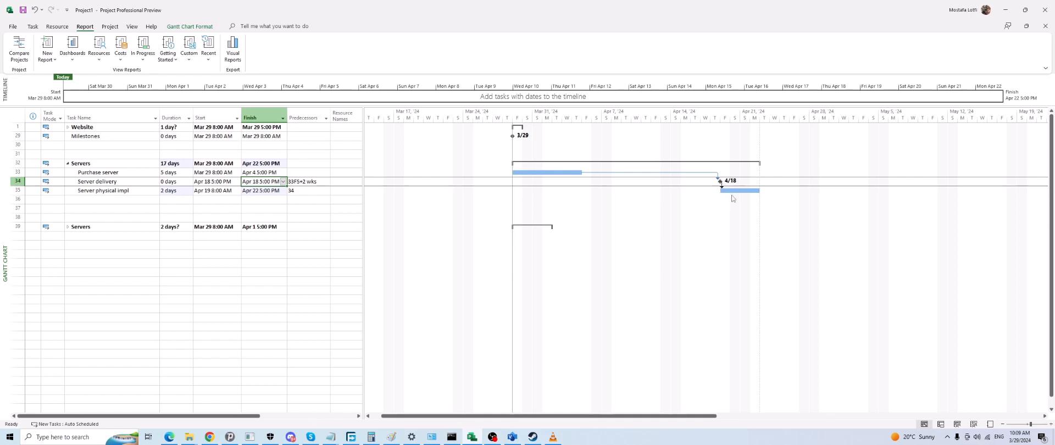
{"action": "left_click", "coordinate": [742, 191]}
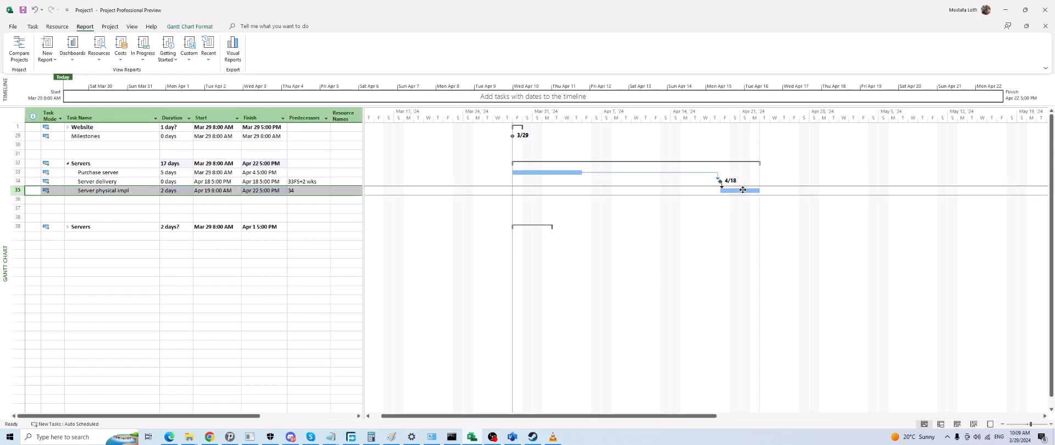
{"action": "left_click", "coordinate": [720, 182]}
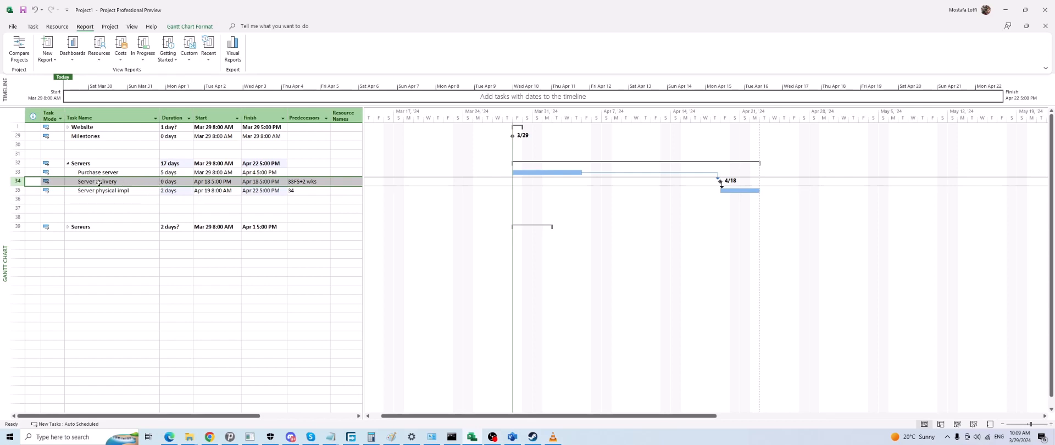
{"action": "left_click", "coordinate": [132, 185]}
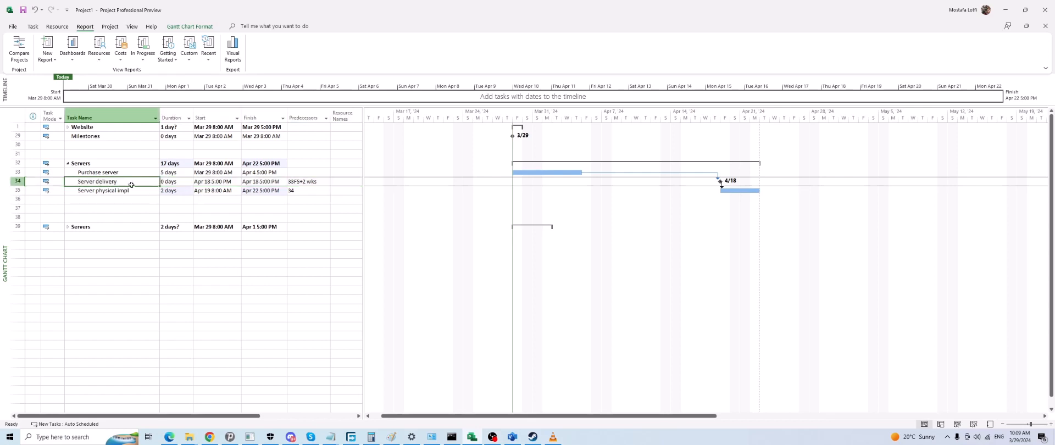
{"action": "left_click", "coordinate": [165, 182]}
{"action": "left_click", "coordinate": [112, 183]}
{"action": "left_click", "coordinate": [169, 181]}
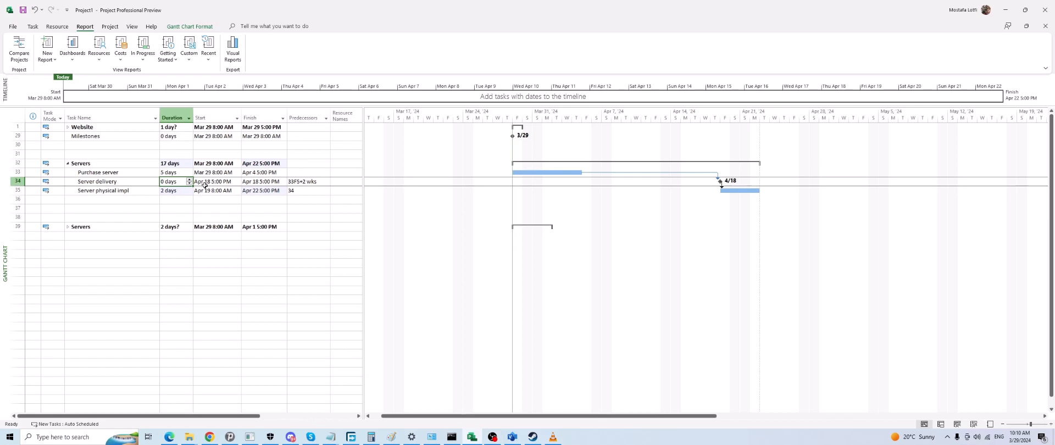
Remove the lag from the finish-to-start dependency between Purchase server and Server delivery.
{"action": "double_click", "coordinate": [688, 173]}
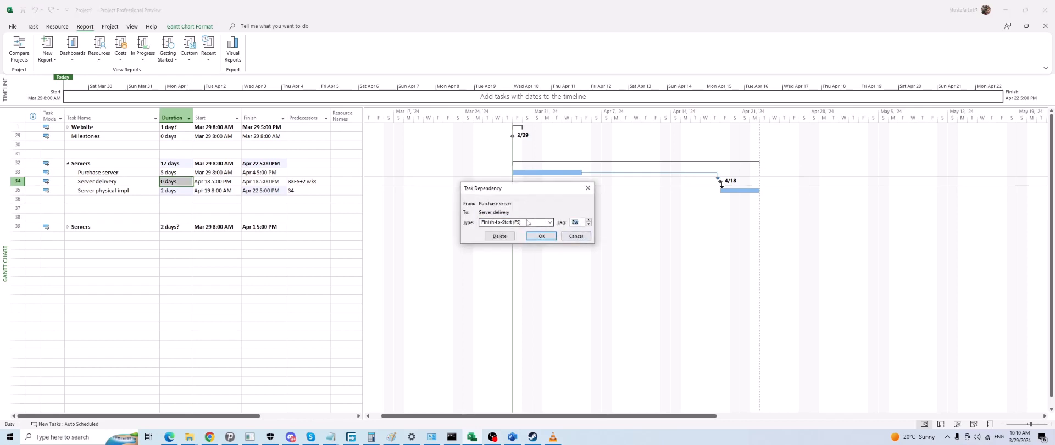
{"action": "key", "text": "BackSpace"}
{"action": "key", "text": "Return"}
{"action": "left_click", "coordinate": [579, 282]}
{"action": "left_click", "coordinate": [540, 235]}
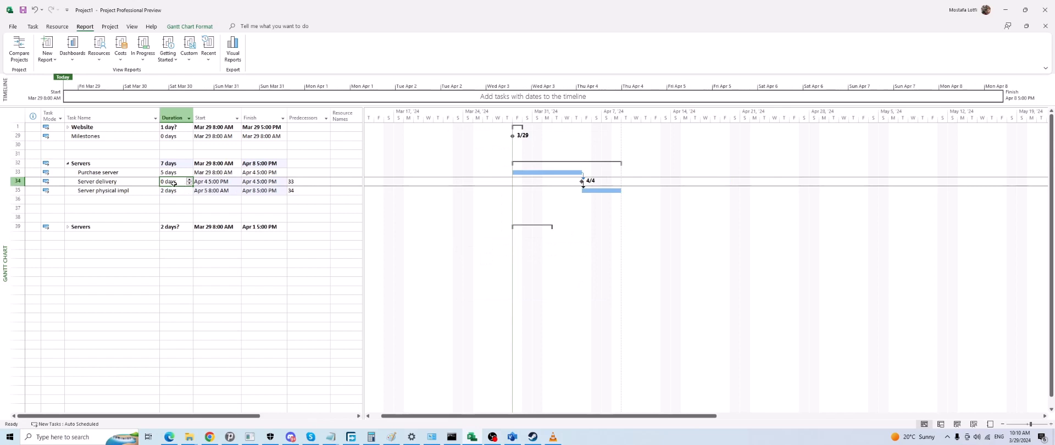
Set the Server delivery duration to 2 weeks and inspect its bar in the Gantt chart.
{"action": "type", "text": "1"}
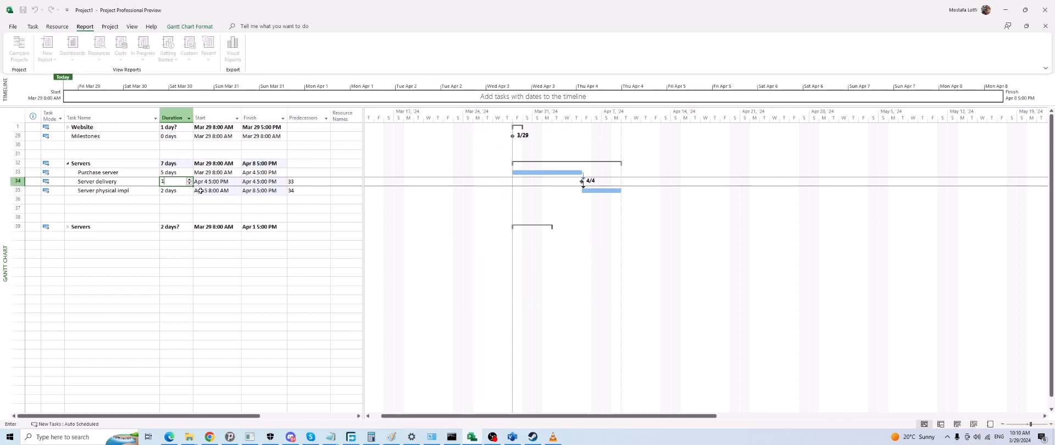
{"action": "key", "text": "BackSpace"}
{"action": "type", "text": "2w"}
{"action": "key", "text": "Return"}
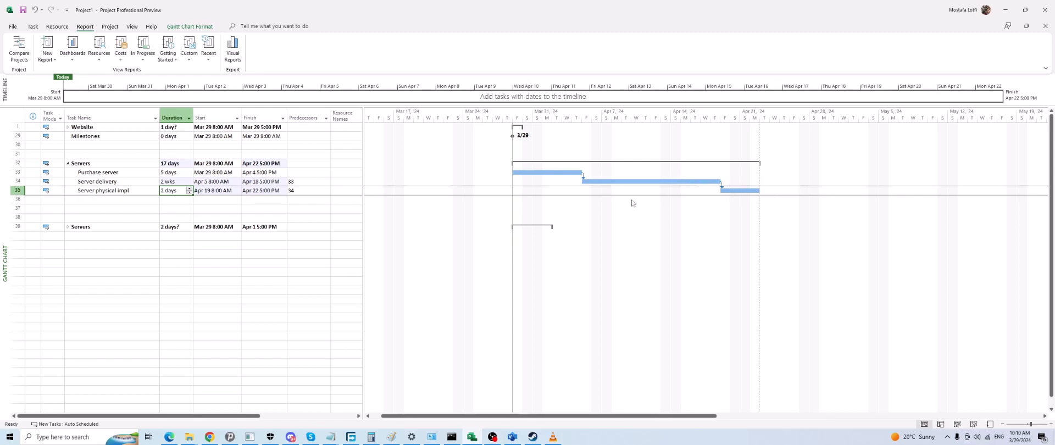
{"action": "left_click", "coordinate": [104, 182]}
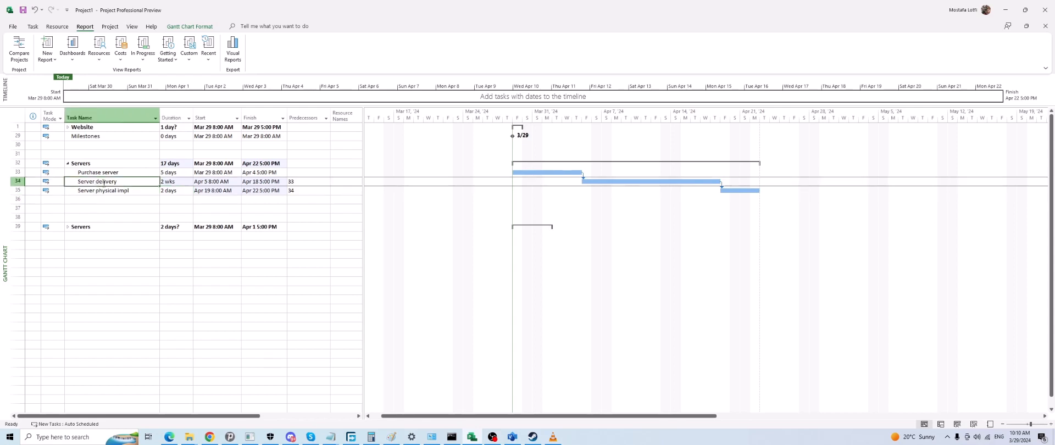
{"action": "left_click", "coordinate": [178, 181]}
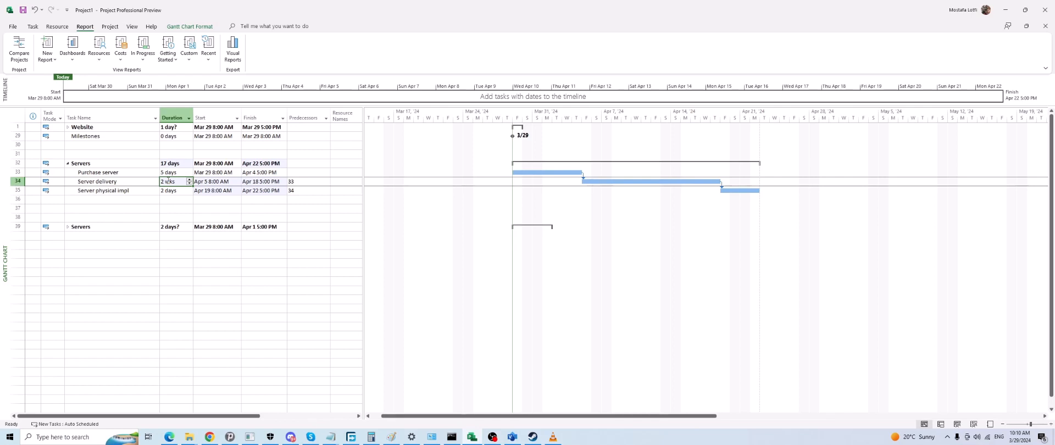
{"action": "left_click", "coordinate": [680, 182]}
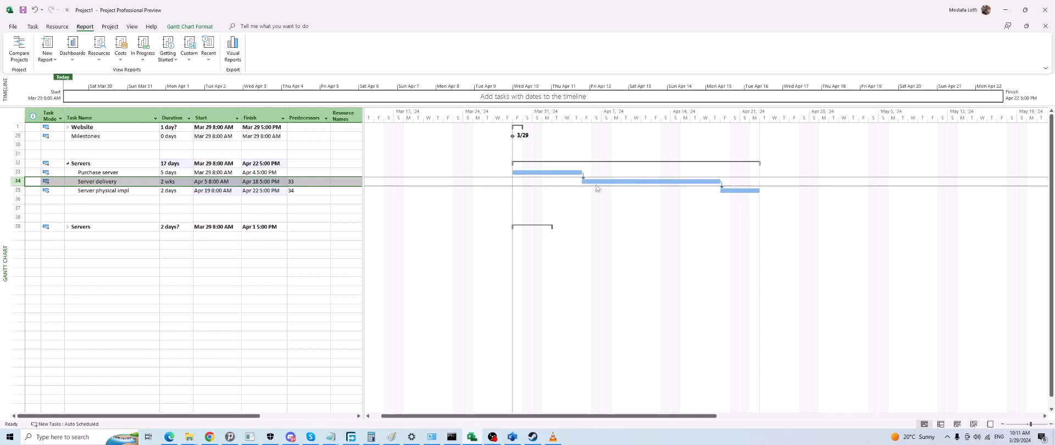
Make Server delivery a milestone again by setting its duration to 0.
{"action": "left_click", "coordinate": [181, 181]}
{"action": "type", "text": "0"}
{"action": "key", "text": "Return"}
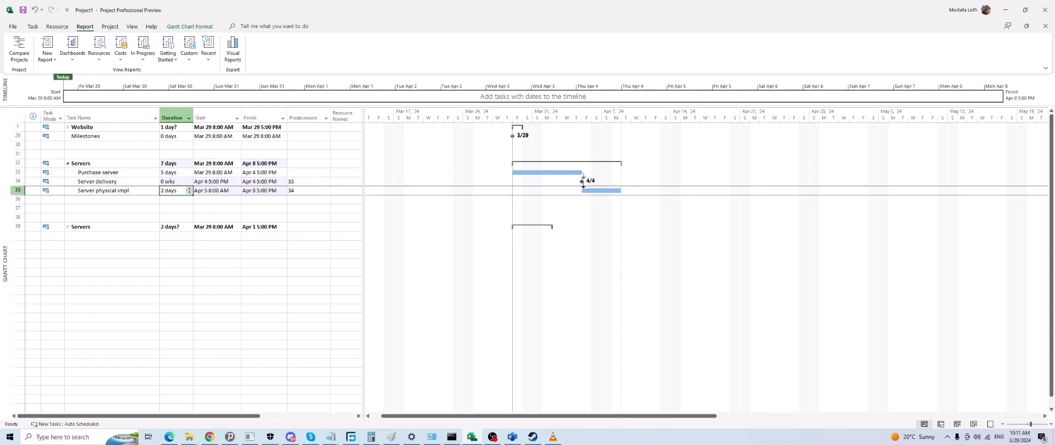
Set a lag of 2w on the finish-to-start dependency between Purchase server and Server delivery, and check the milestone's finish date.
{"action": "double_click", "coordinate": [583, 176]}
{"action": "double_click", "coordinate": [576, 222]}
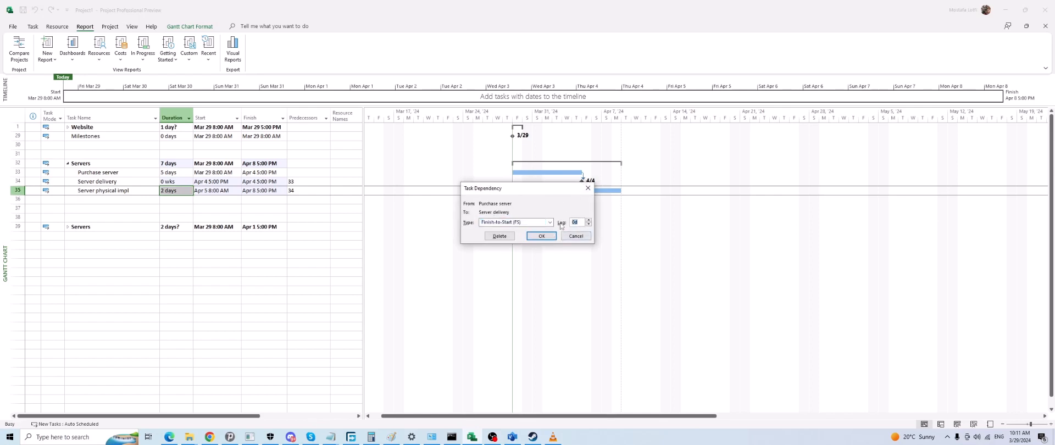
{"action": "type", "text": "2w"}
{"action": "key", "text": "Return"}
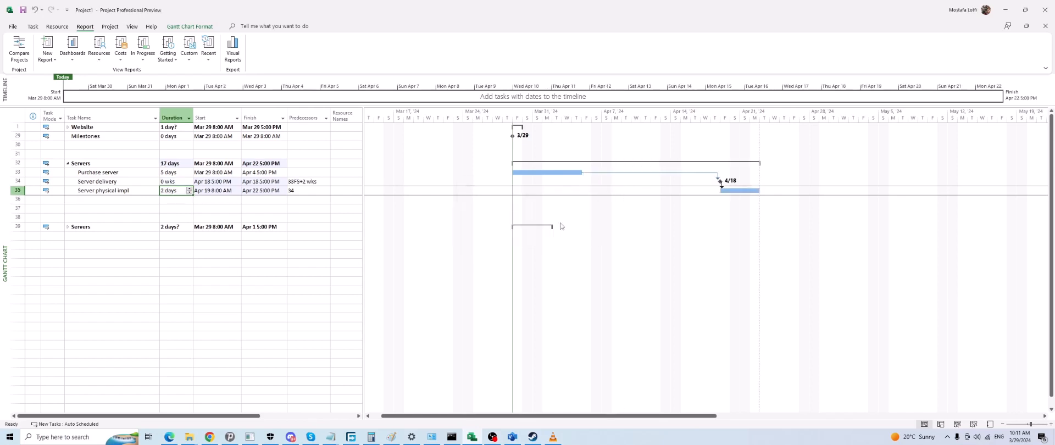
{"action": "left_click", "coordinate": [720, 182]}
{"action": "left_click", "coordinate": [129, 181]}
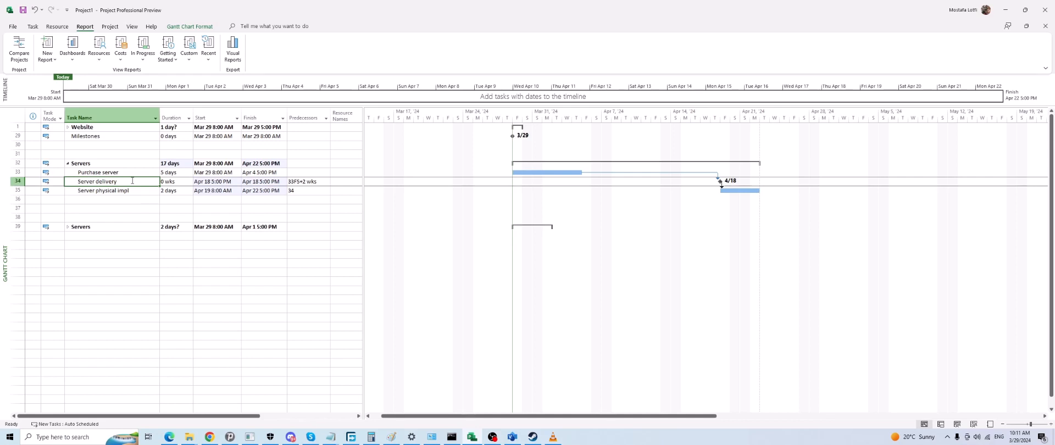
{"action": "left_click", "coordinate": [264, 181]}
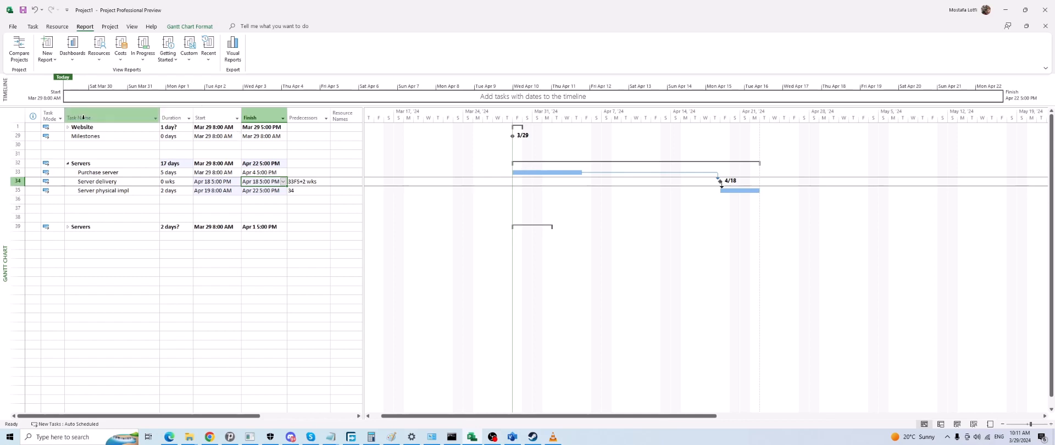
Expand the Website and Frontend summary tasks and compare their breakdown with the WBS diagram in Visio.
{"action": "left_click", "coordinate": [68, 127]}
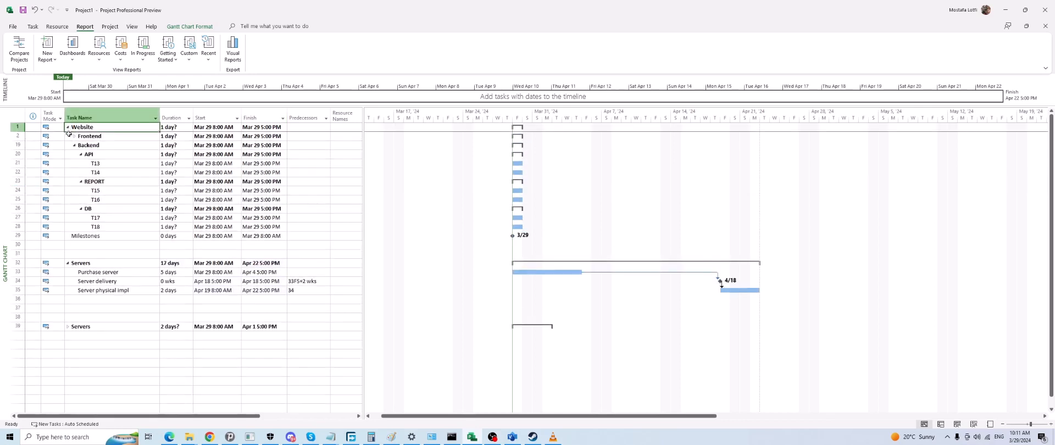
{"action": "left_click", "coordinate": [101, 156]}
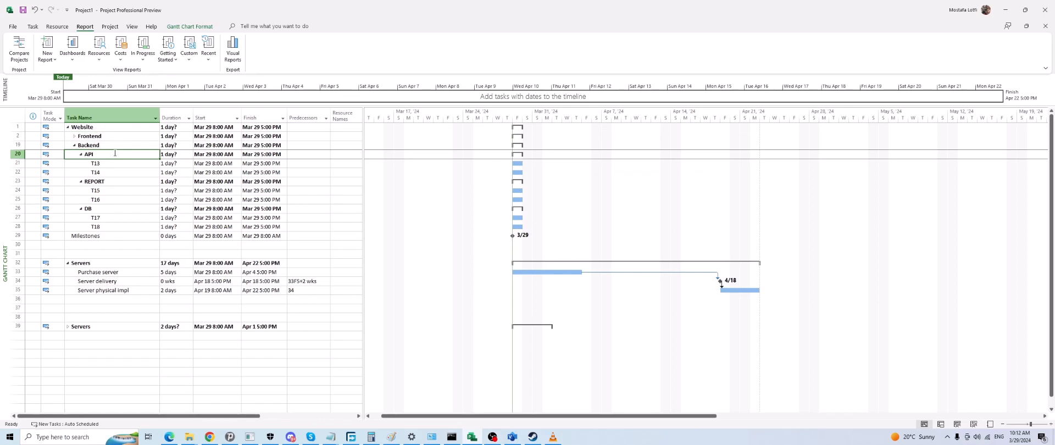
{"action": "left_click", "coordinate": [75, 136]}
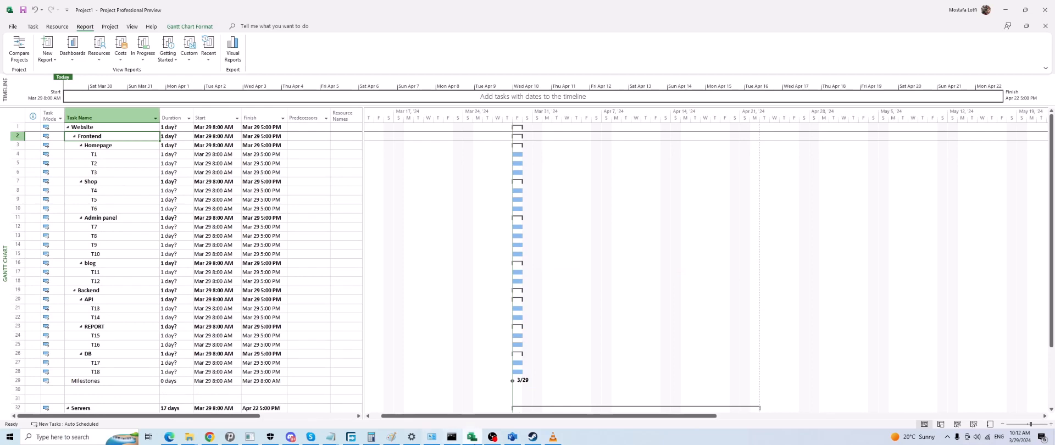
{"action": "left_click", "coordinate": [512, 436]}
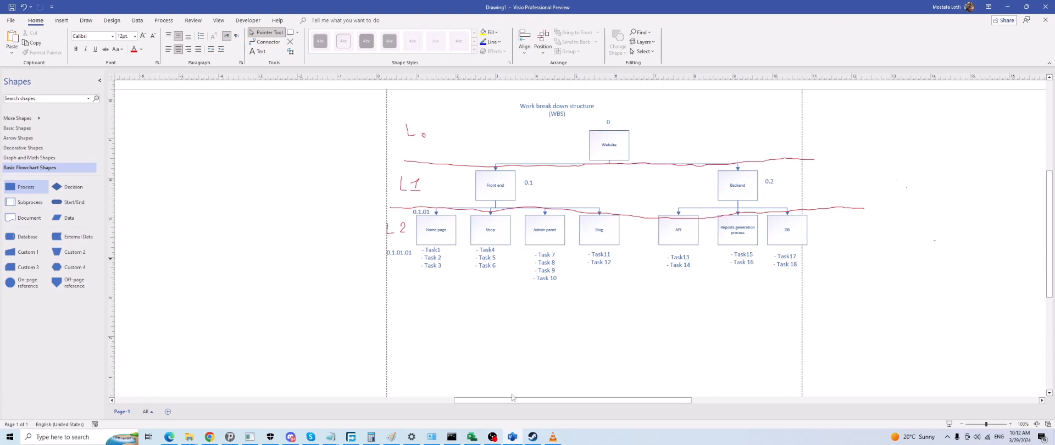
{"action": "left_click", "coordinate": [472, 437]}
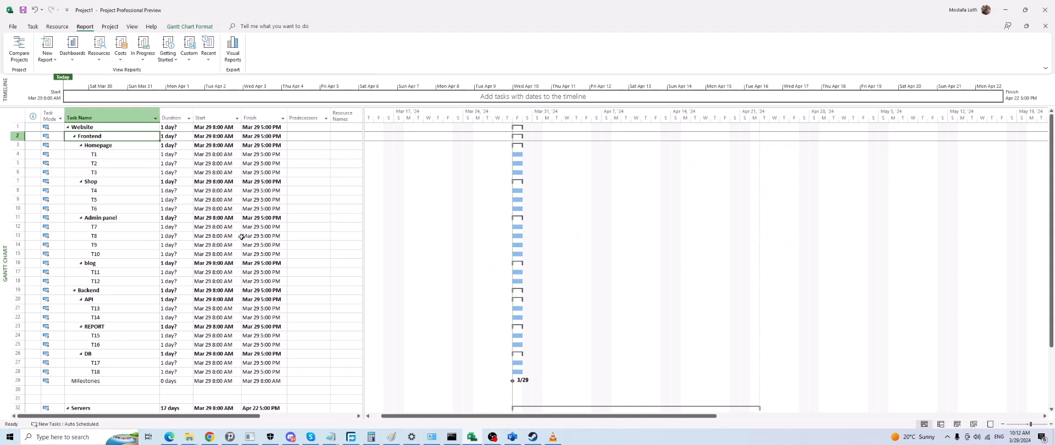
Examine the website task breakdown, its Milestones entry and the Servers groups alongside their Gantt bars.
{"action": "scroll", "coordinate": [242, 236], "scroll_direction": "down", "scroll_amount": 1}
{"action": "scroll", "coordinate": [241, 236], "scroll_direction": "down", "scroll_amount": 6}
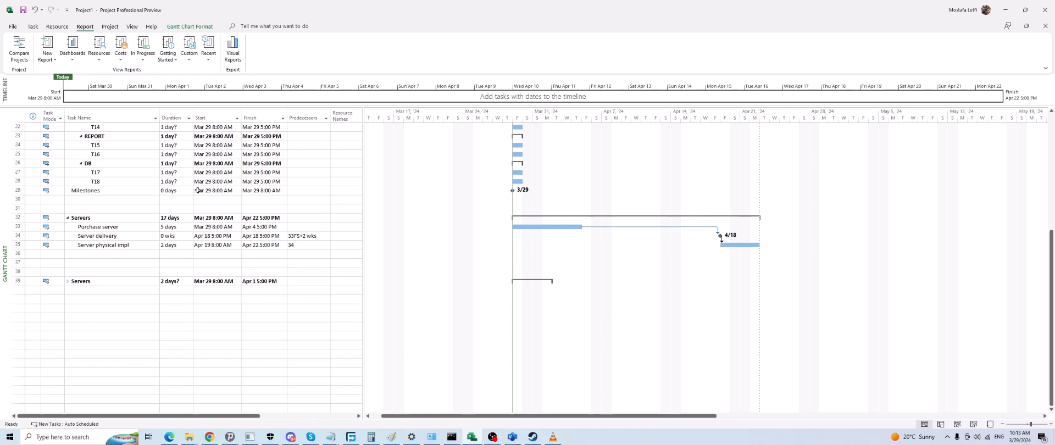
{"action": "scroll", "coordinate": [198, 190], "scroll_direction": "up", "scroll_amount": 5}
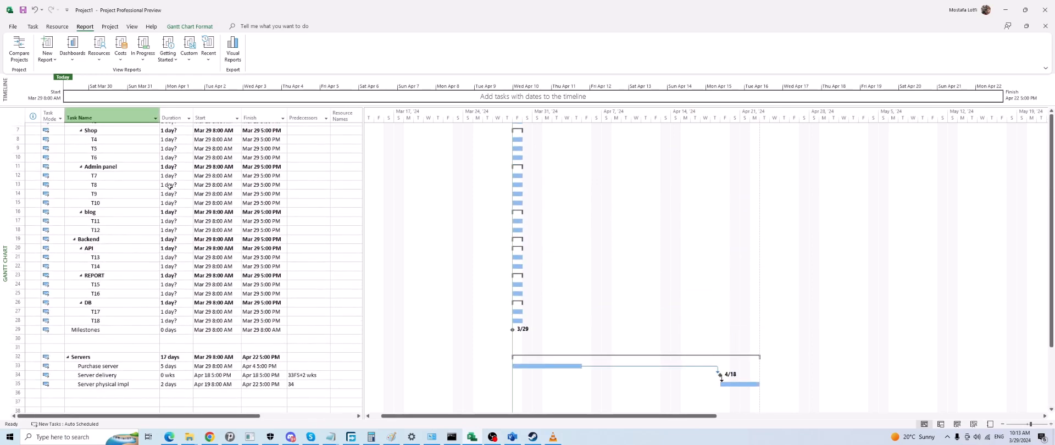
{"action": "scroll", "coordinate": [167, 206], "scroll_direction": "down", "scroll_amount": 1}
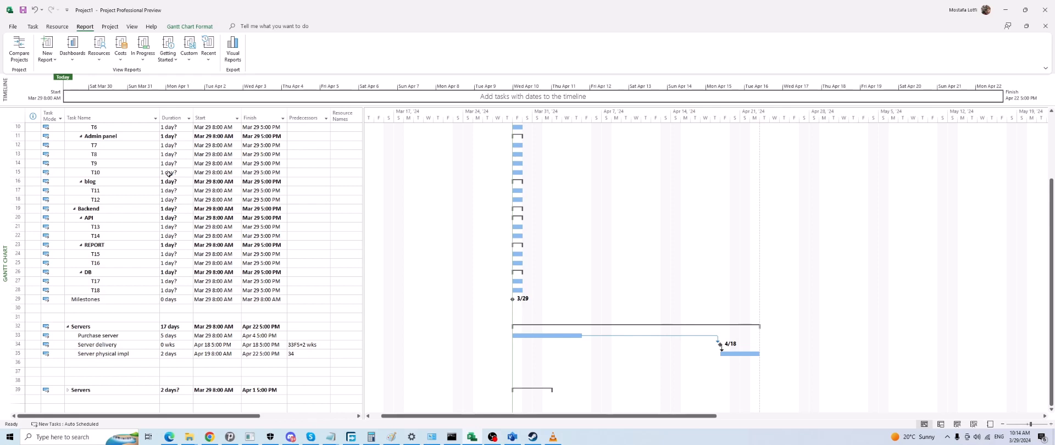
{"action": "scroll", "coordinate": [150, 153], "scroll_direction": "down", "scroll_amount": 7}
{"action": "left_click", "coordinate": [108, 235]}
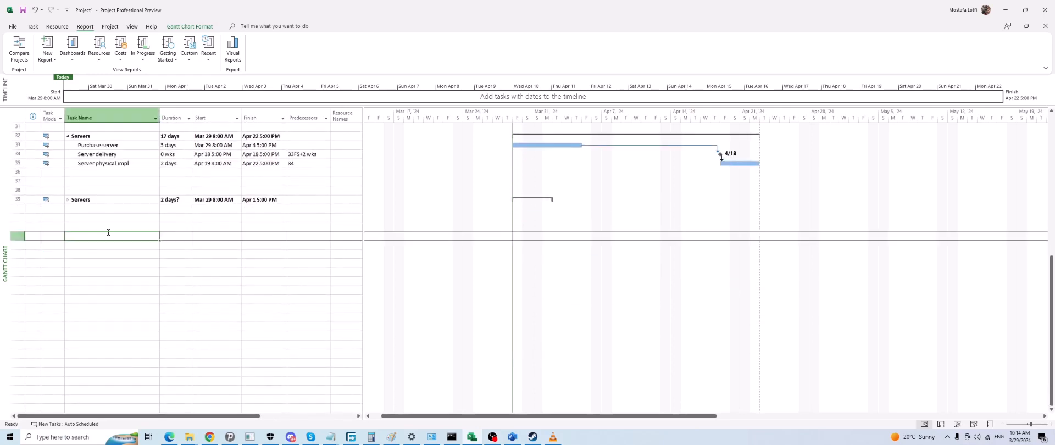
{"action": "left_click", "coordinate": [106, 220]}
{"action": "left_click", "coordinate": [104, 235]}
{"action": "left_click", "coordinate": [106, 227]}
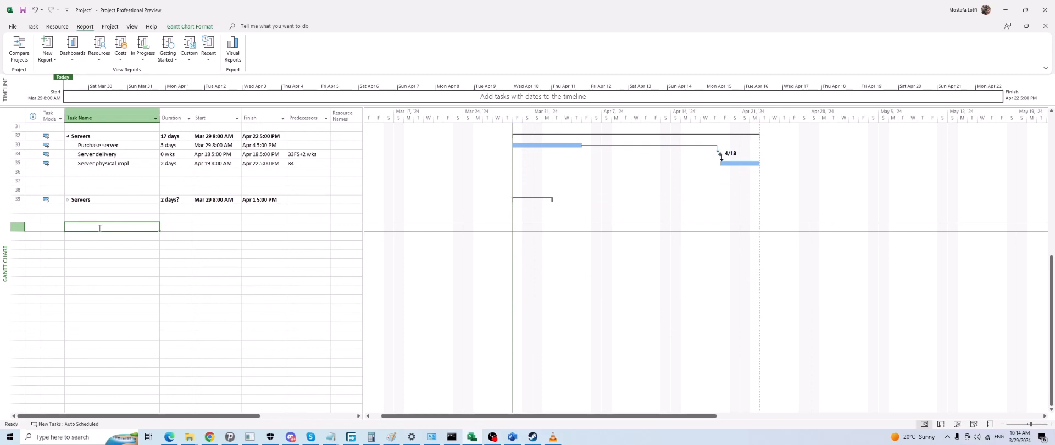
{"action": "scroll", "coordinate": [100, 227], "scroll_direction": "up", "scroll_amount": 10}
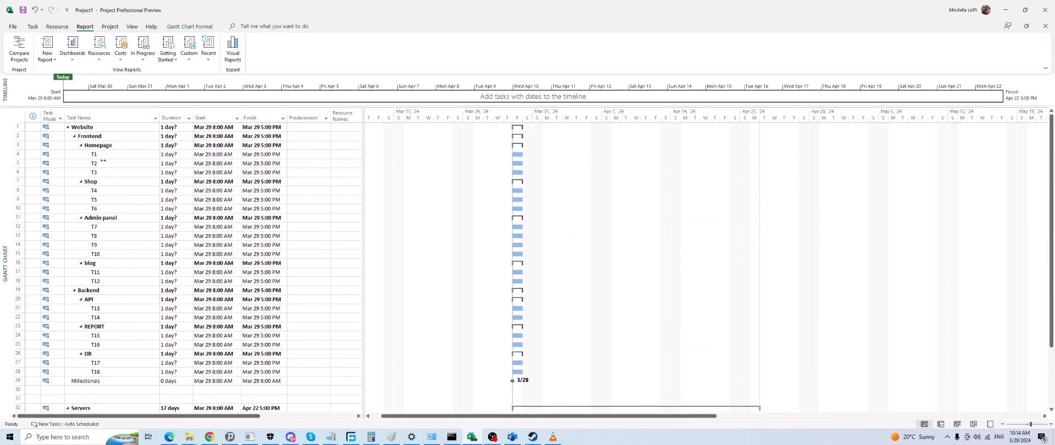
Rename the Homepage task T1 as "T1 design" in its task information.
{"action": "left_click", "coordinate": [114, 154]}
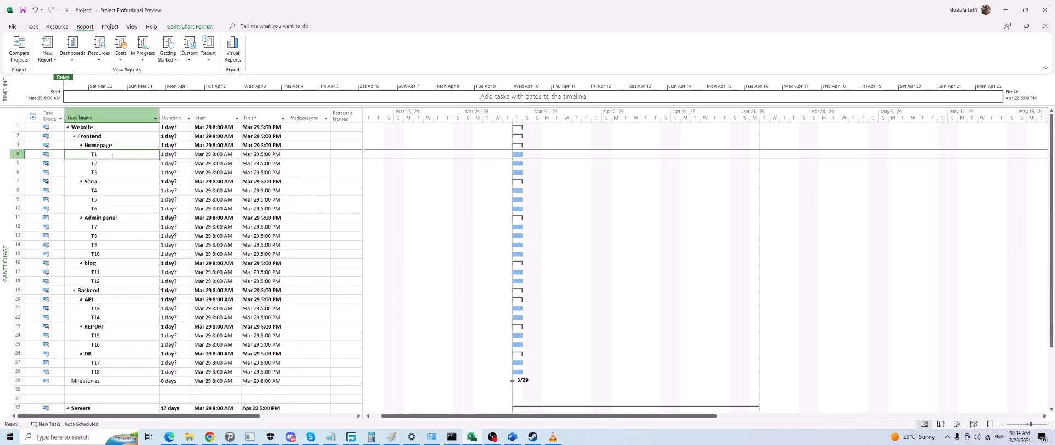
{"action": "left_click", "coordinate": [120, 163]}
{"action": "left_click", "coordinate": [120, 156]}
{"action": "double_click", "coordinate": [121, 157]}
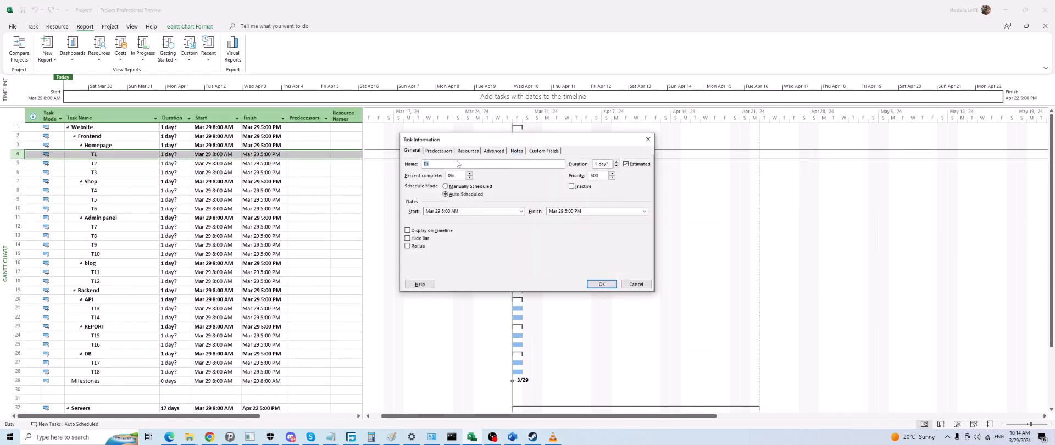
{"action": "left_click", "coordinate": [449, 164]}
{"action": "type", "text": "n"}
{"action": "key", "text": "Return"}
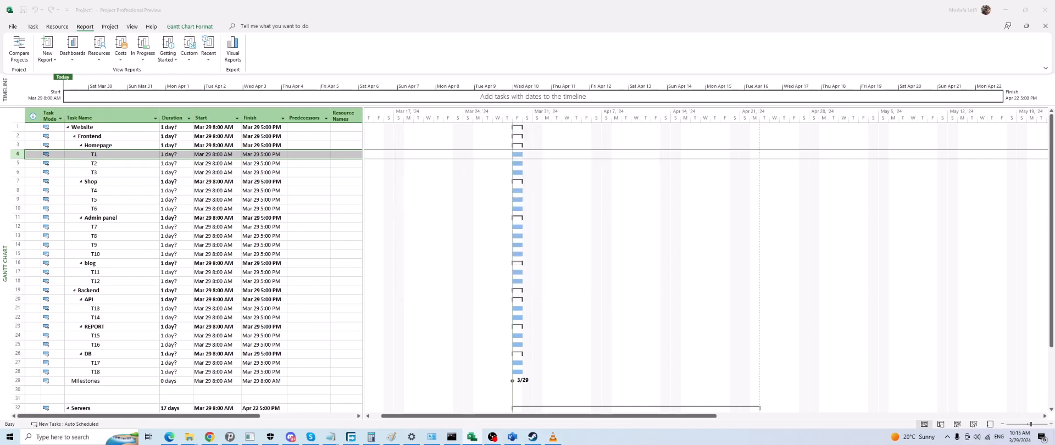
Set the duration of T1 design to 5 days and inspect its Gantt bar.
{"action": "left_click", "coordinate": [176, 156]}
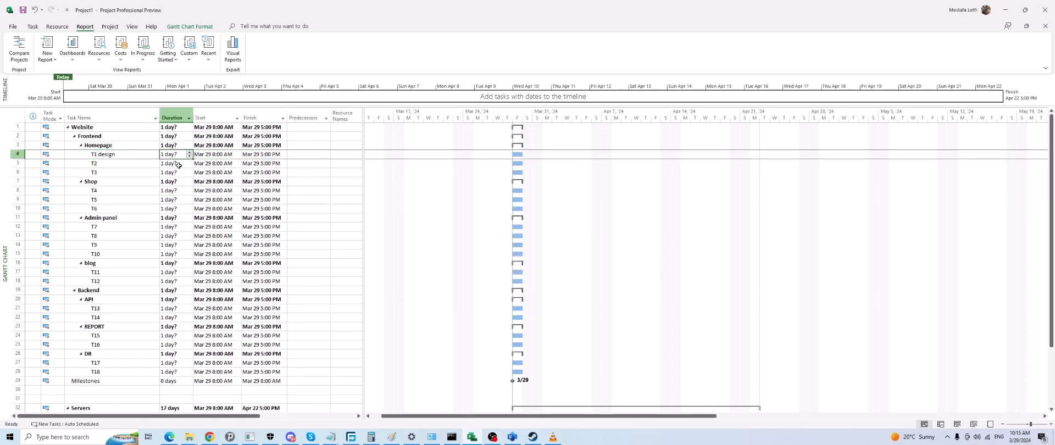
{"action": "type", "text": "5"}
{"action": "key", "text": "Return"}
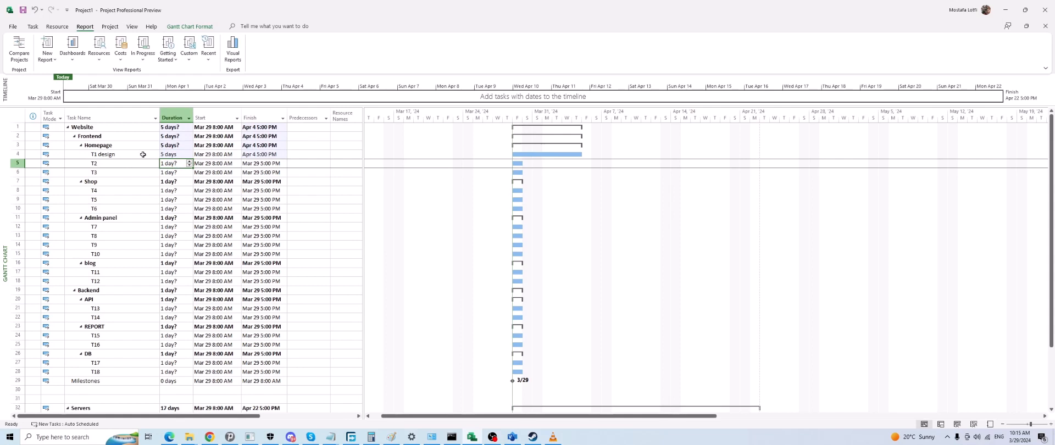
{"action": "left_click", "coordinate": [118, 156]}
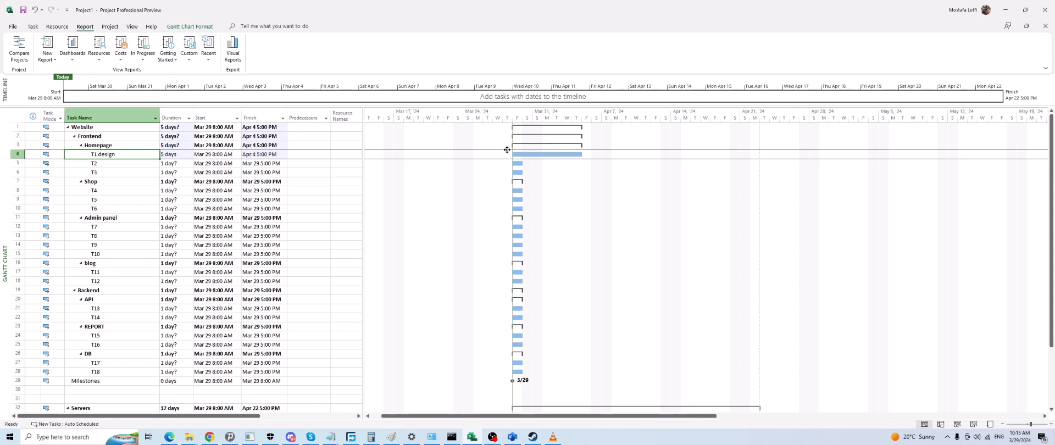
Insert a task named "Customer approval on design" between T1 design and T2 under Homepage.
{"action": "left_click", "coordinate": [124, 164]}
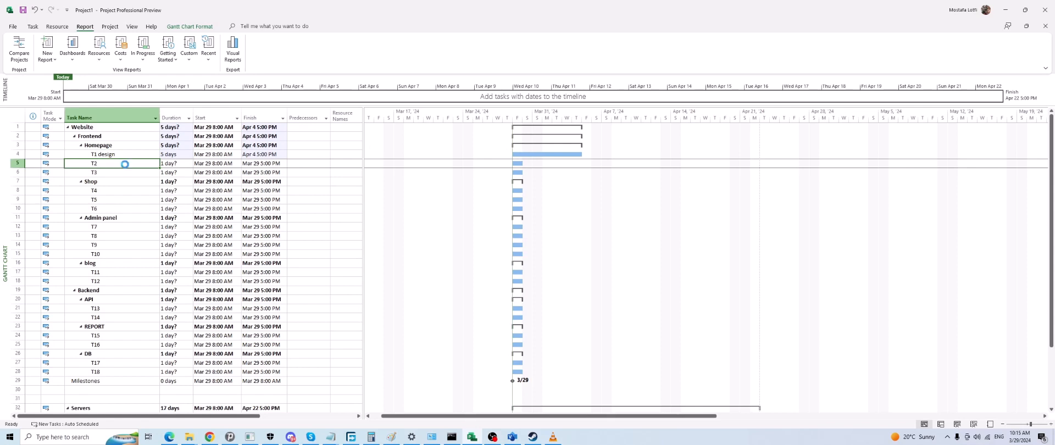
{"action": "key", "text": "Insert"}
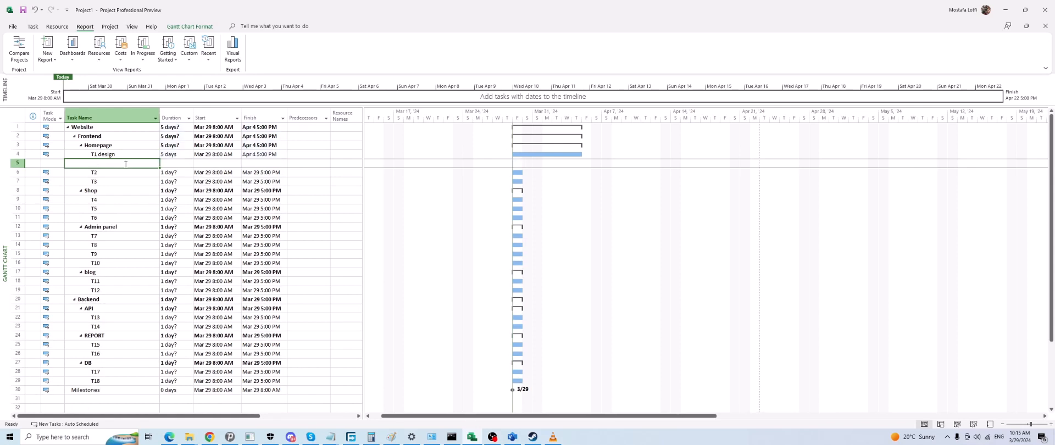
{"action": "key", "text": "BackSpace"}
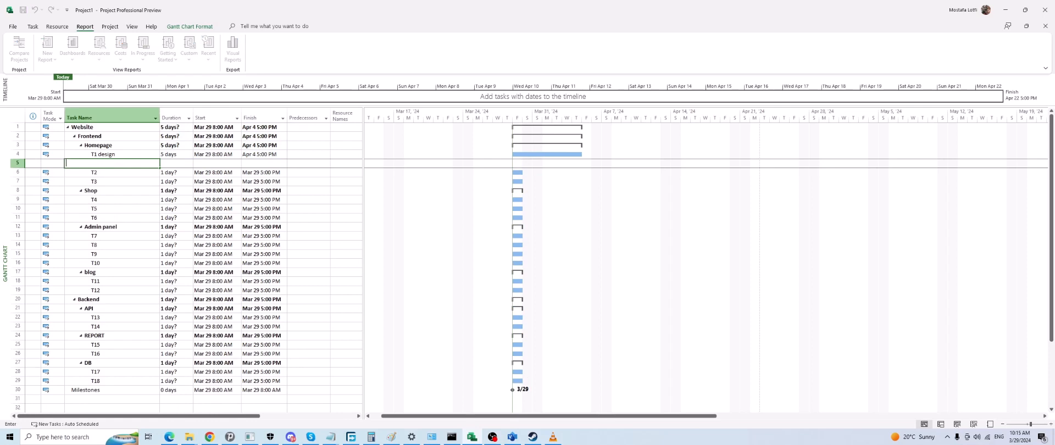
{"action": "type", "text": "Customer approval on desifg"}
{"action": "key", "text": "Return"}
Turn Customer approval on design into a milestone by setting its duration to 0.
{"action": "left_click", "coordinate": [170, 169]}
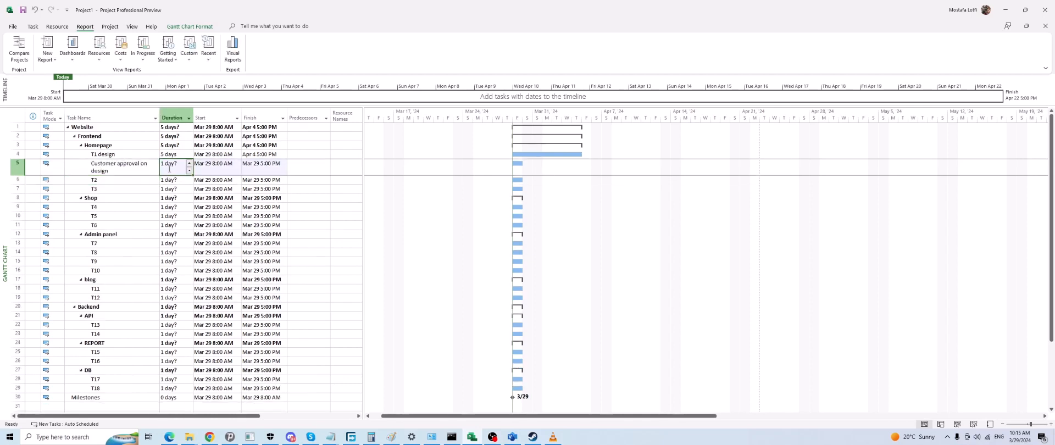
{"action": "type", "text": "0"}
{"action": "key", "text": "Return"}
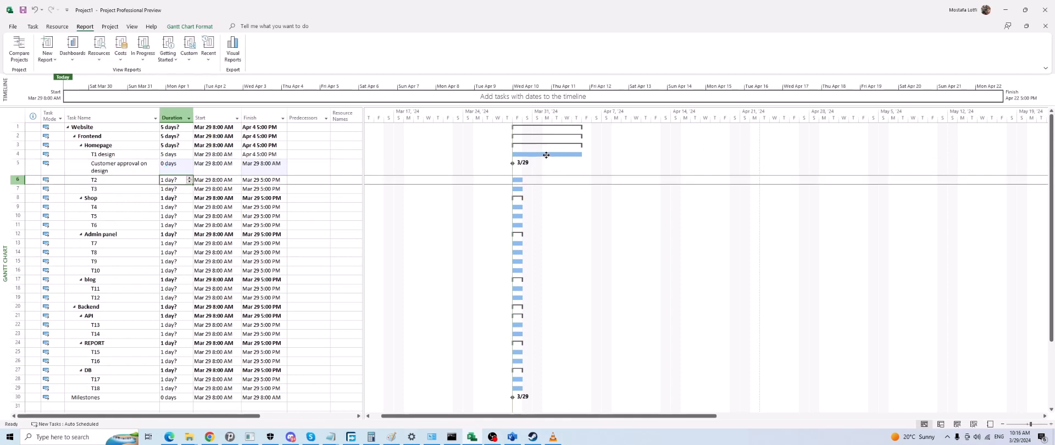
Link T1 design to the customer approval milestone and the milestone to T2, and inspect the resulting sequence.
{"action": "left_click_drag", "start_coordinate": [546, 155], "coordinate": [513, 163]}
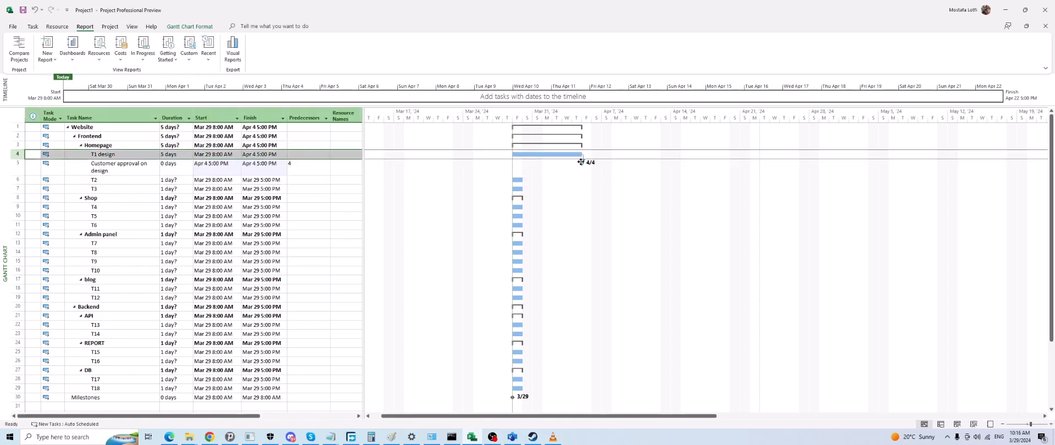
{"action": "left_click_drag", "start_coordinate": [581, 161], "coordinate": [517, 180]}
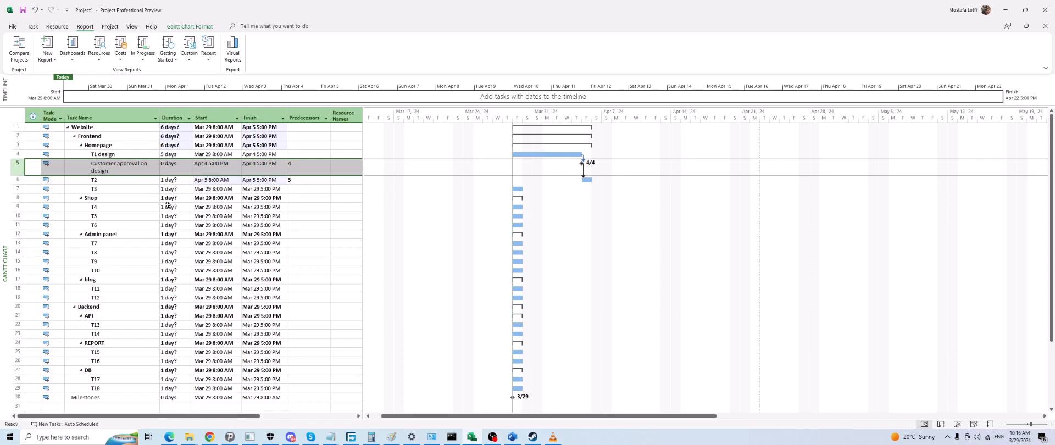
{"action": "left_click", "coordinate": [118, 202]}
{"action": "left_click", "coordinate": [131, 156]}
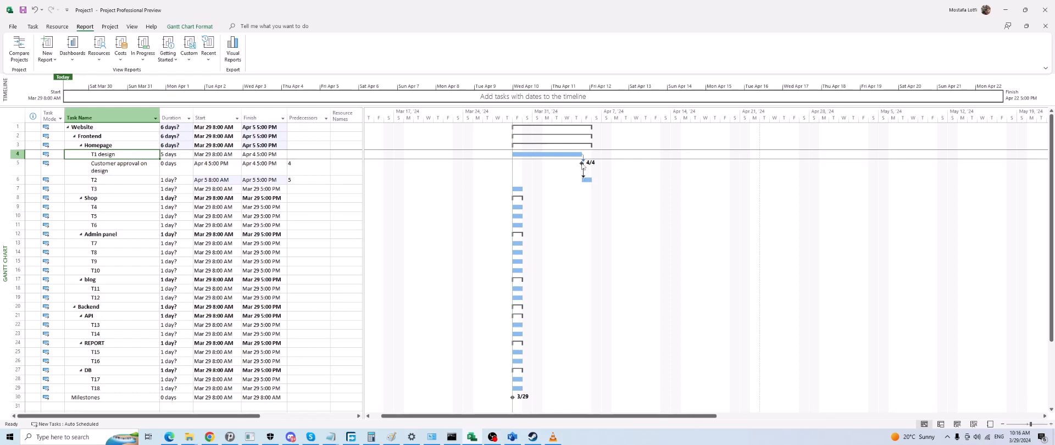
{"action": "left_click", "coordinate": [571, 167]}
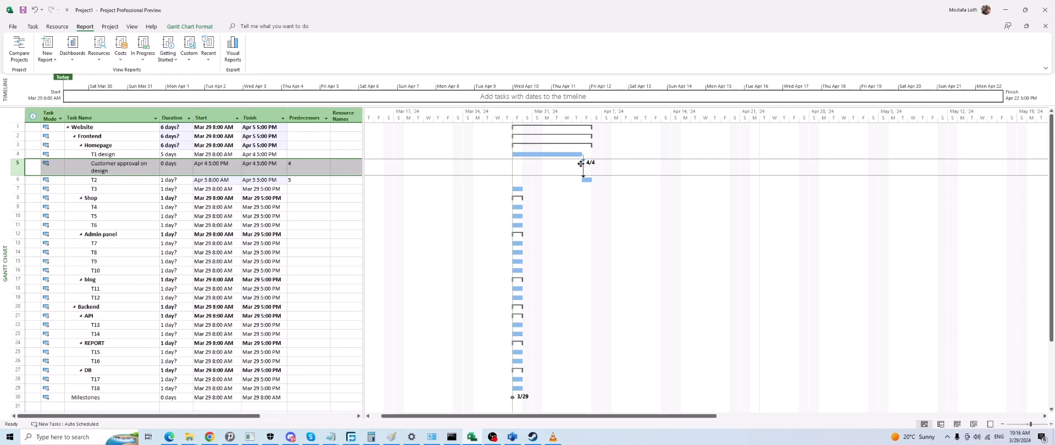
{"action": "left_click", "coordinate": [118, 172]}
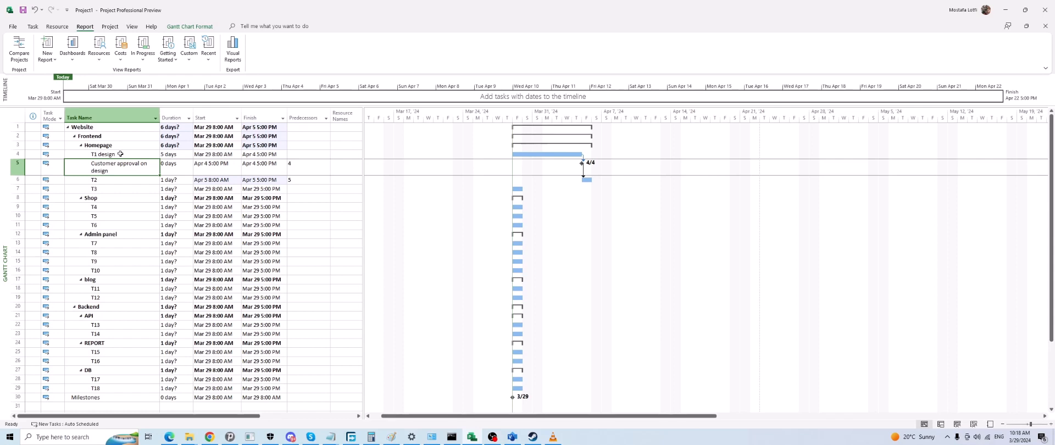
Undo both dependency links and the zero duration of Customer approval on design.
{"action": "scroll", "coordinate": [288, 226], "scroll_direction": "down", "scroll_amount": 2}
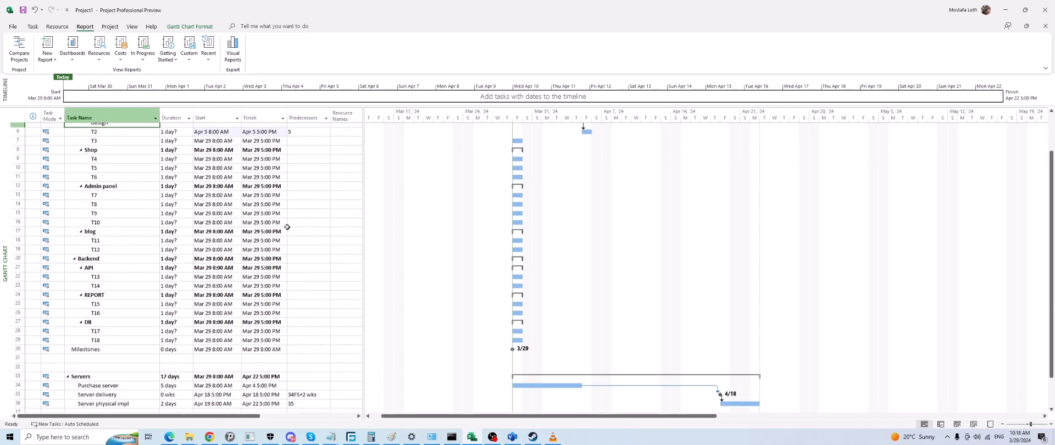
{"action": "scroll", "coordinate": [283, 220], "scroll_direction": "up", "scroll_amount": 2}
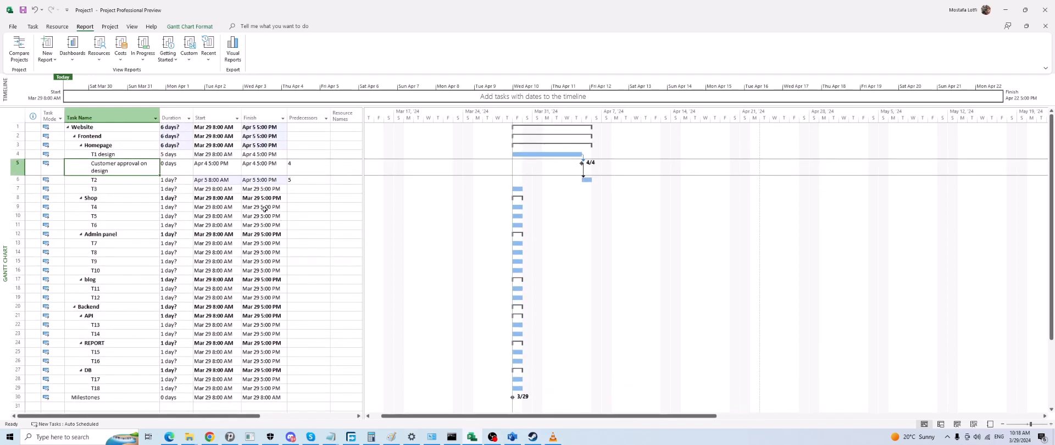
{"action": "key", "text": "ctrl+z"}
{"action": "key", "text": "ctrl+z"}
{"action": "key", "text": "ctrl+z"}
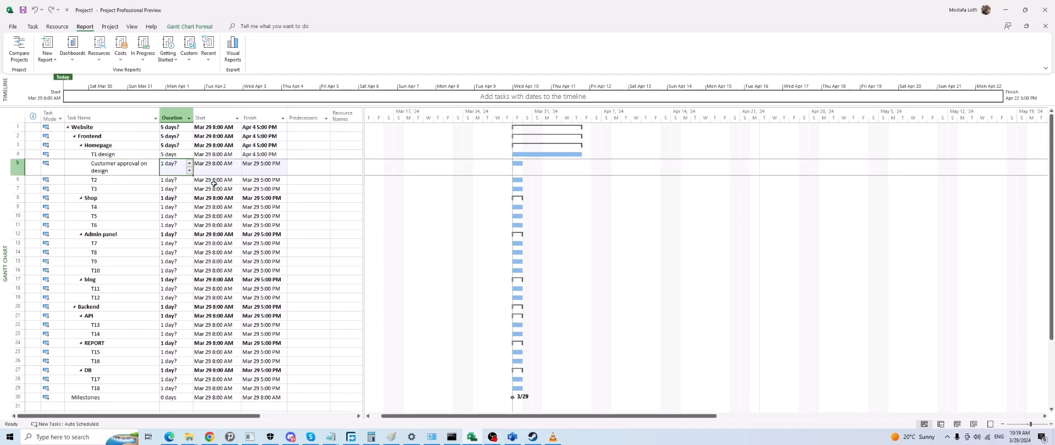
{"action": "scroll", "coordinate": [214, 183], "scroll_direction": "down", "scroll_amount": 6}
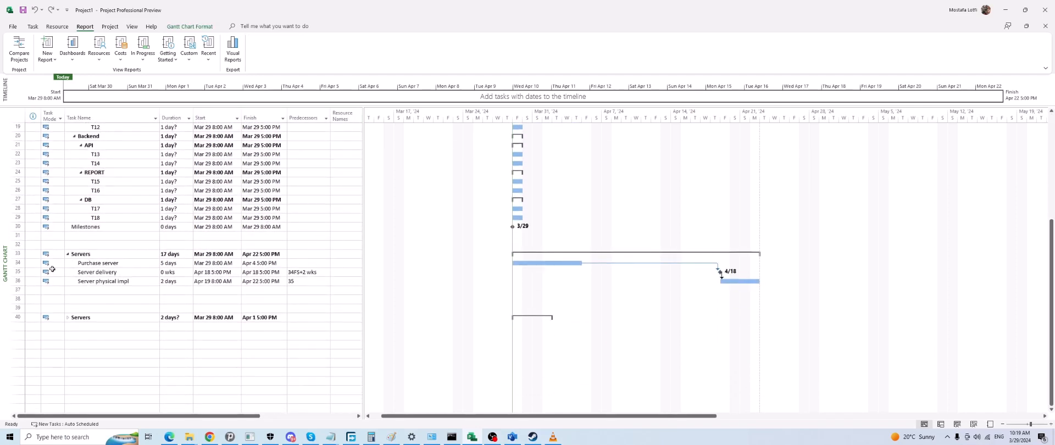
Expand the second Servers group and compare its tasks and durations with the linked Servers group above it.
{"action": "left_click", "coordinate": [68, 318]}
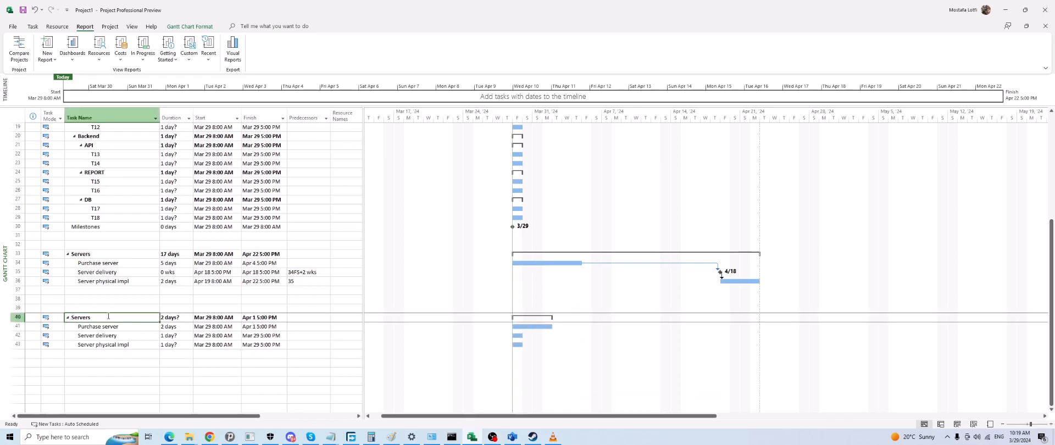
{"action": "left_click", "coordinate": [125, 264]}
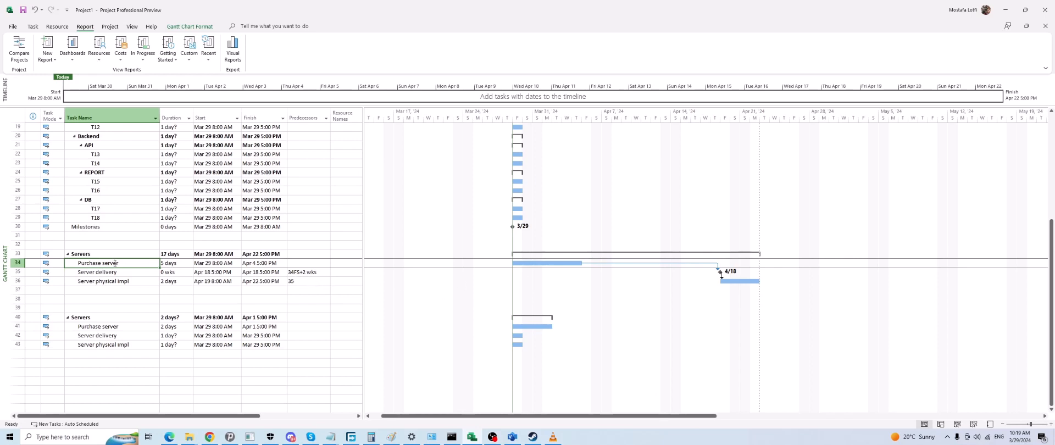
{"action": "left_click", "coordinate": [128, 272]}
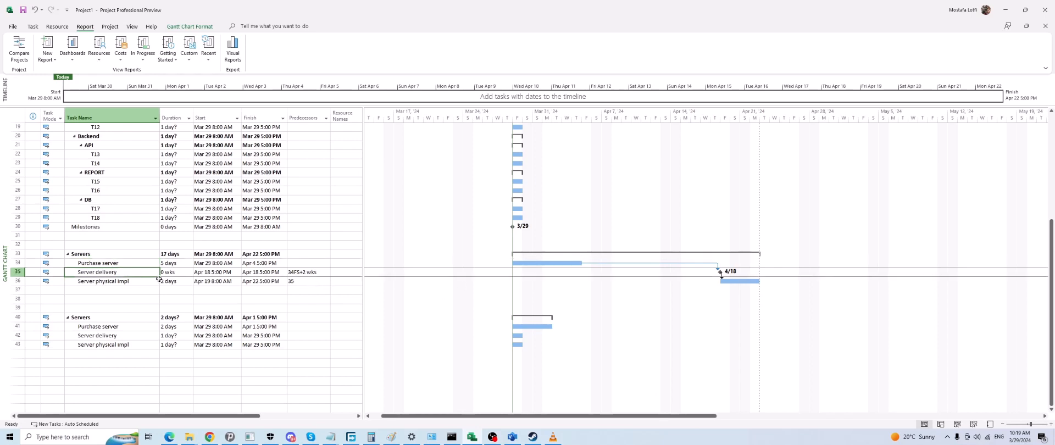
{"action": "left_click", "coordinate": [176, 272]}
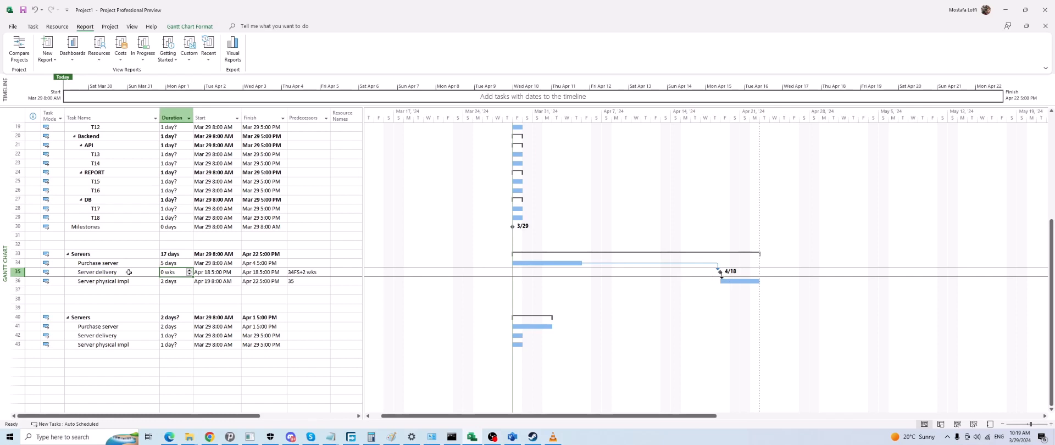
{"action": "left_click", "coordinate": [168, 285]}
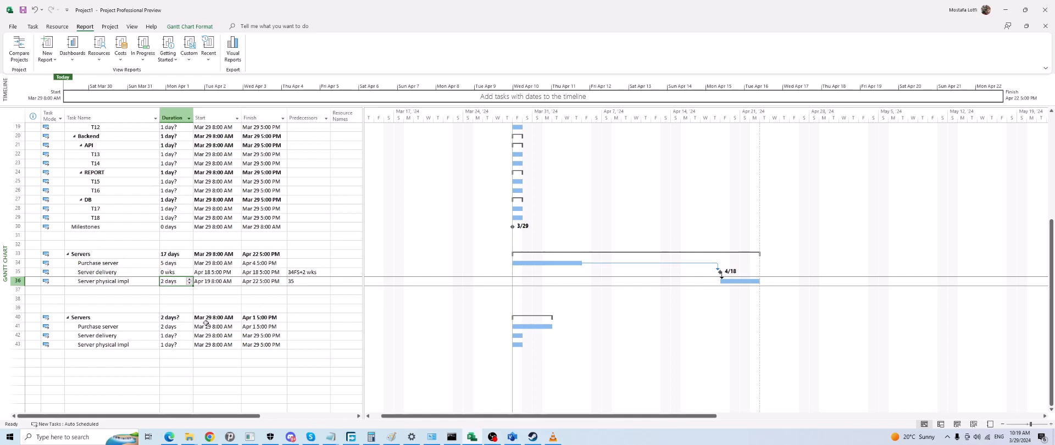
{"action": "left_click", "coordinate": [83, 319]}
{"action": "left_click_drag", "start_coordinate": [83, 319], "coordinate": [87, 344]}
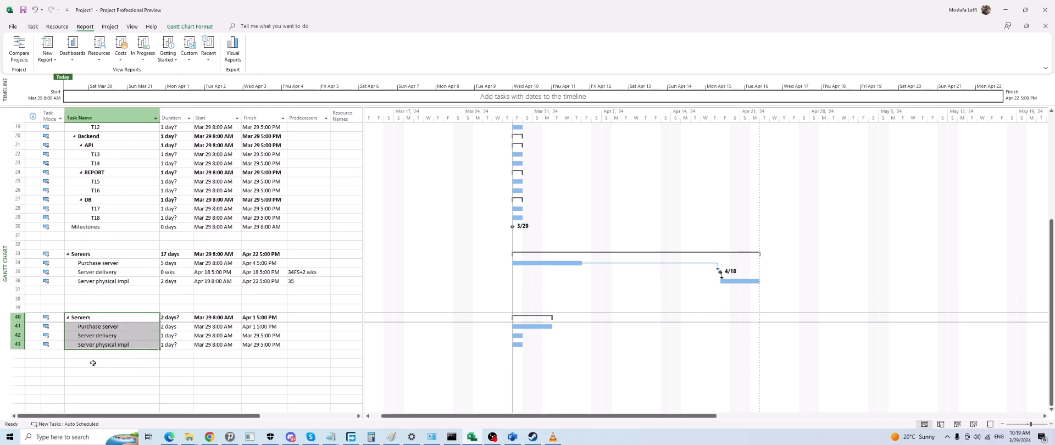
{"action": "left_click", "coordinate": [126, 371]}
{"action": "left_click", "coordinate": [101, 292]}
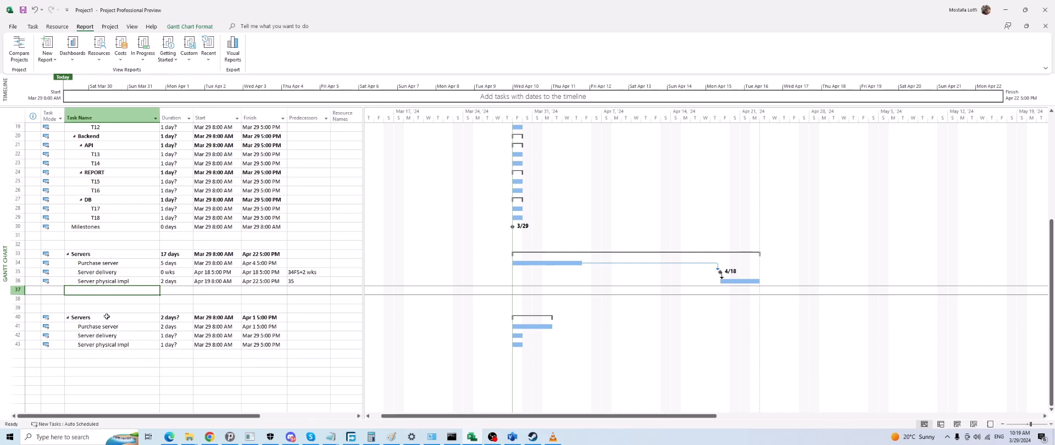
{"action": "left_click", "coordinate": [80, 273]}
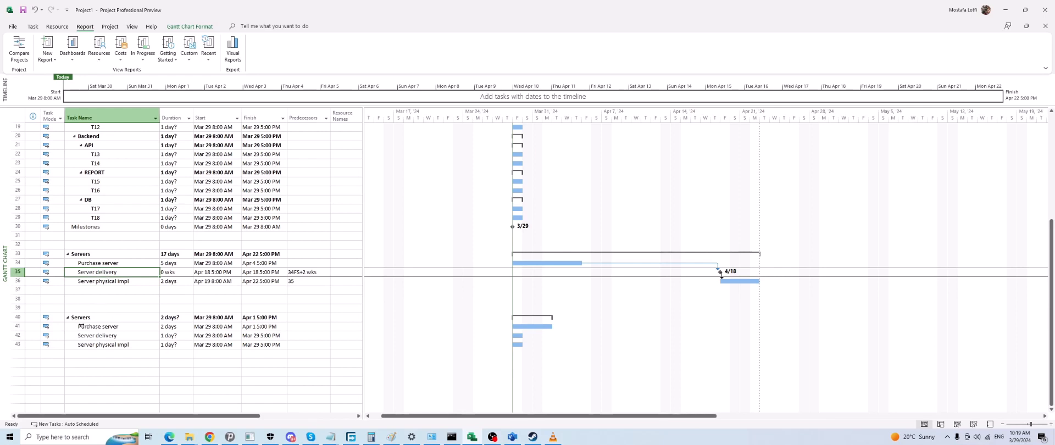
Delete the second Servers summary task together with its three subtasks.
{"action": "left_click_drag", "start_coordinate": [18, 317], "coordinate": [19, 346]}
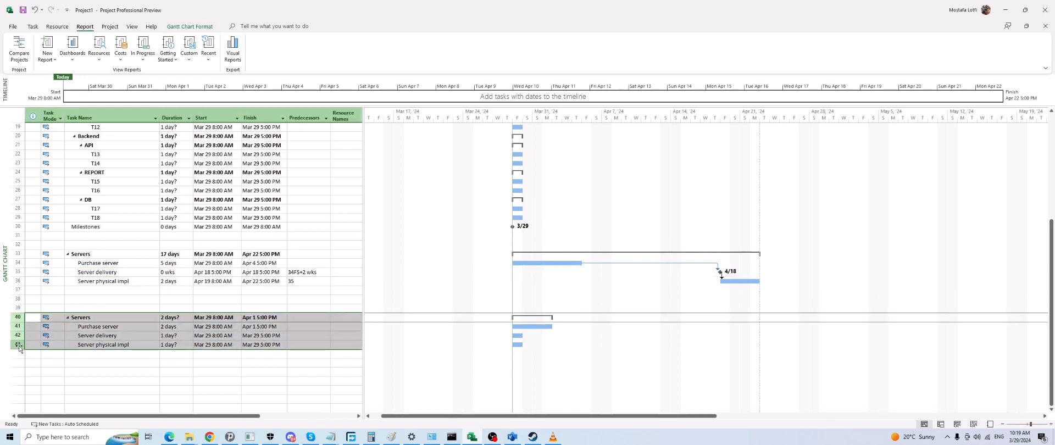
{"action": "key", "text": "Delete"}
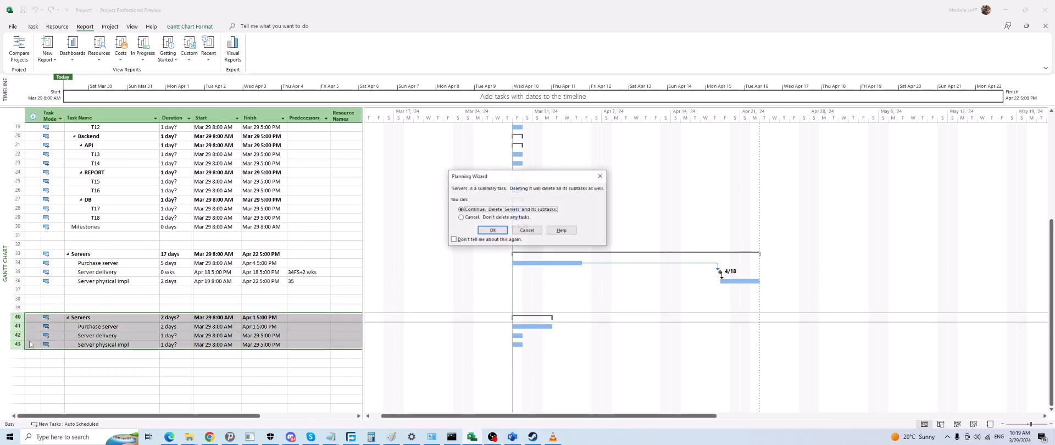
{"action": "left_click", "coordinate": [488, 233]}
{"action": "left_click", "coordinate": [118, 299]}
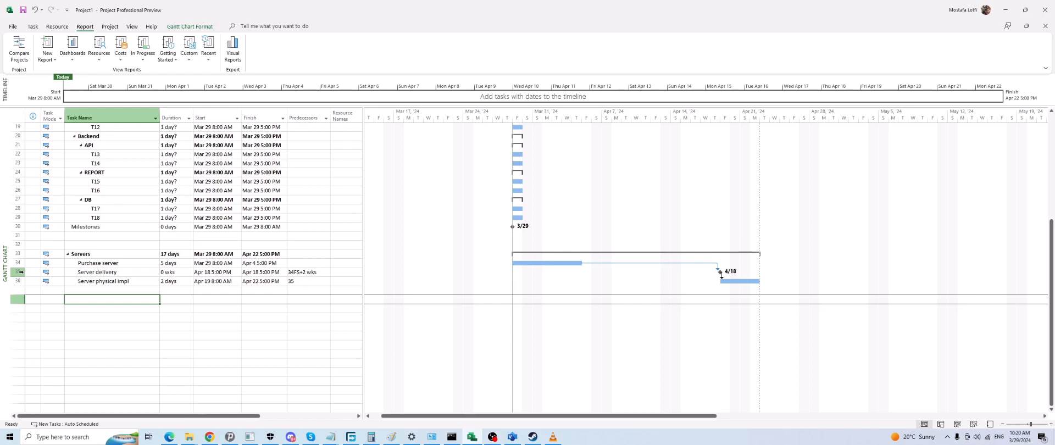
Delete the rows from Milestones through Server physical impl, including the remaining Servers group.
{"action": "left_click", "coordinate": [15, 236]}
{"action": "left_click", "coordinate": [87, 235]}
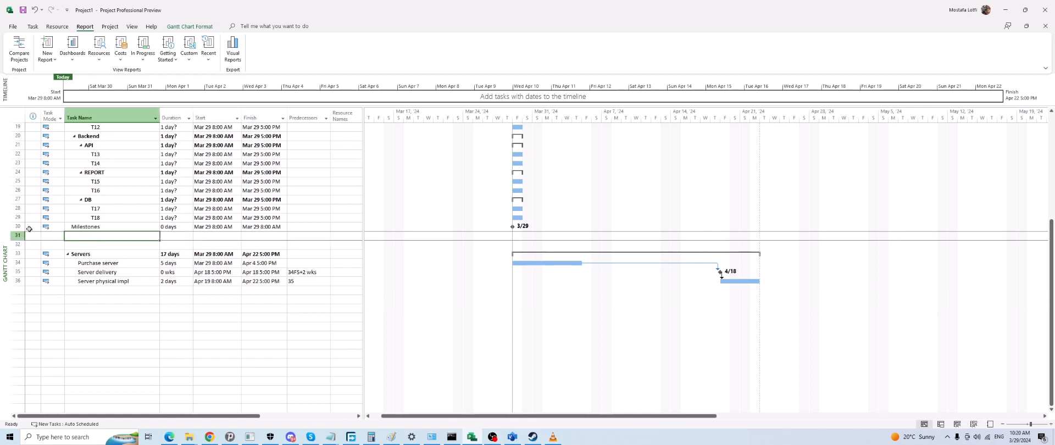
{"action": "left_click_drag", "start_coordinate": [17, 226], "coordinate": [15, 287]}
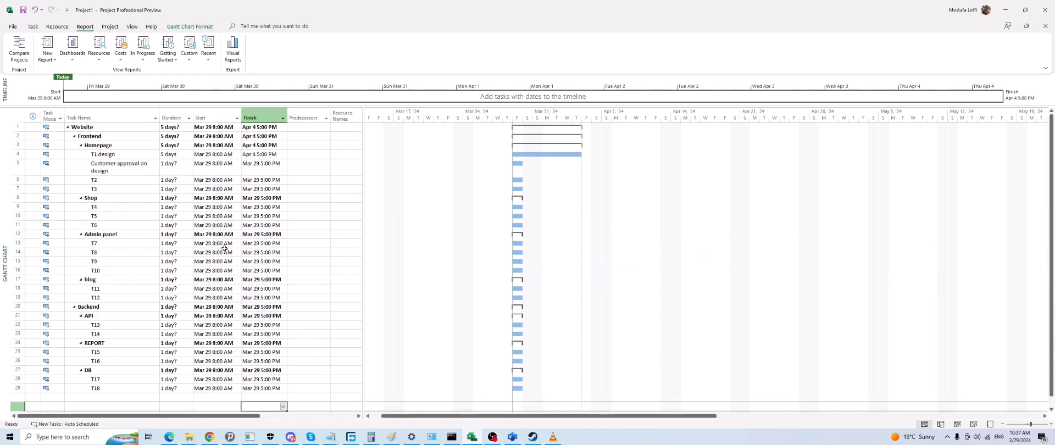
Widen the task table to show the Resource Names and Add New Column columns in full, and look through the website tasks.
{"action": "key", "text": "Left"}
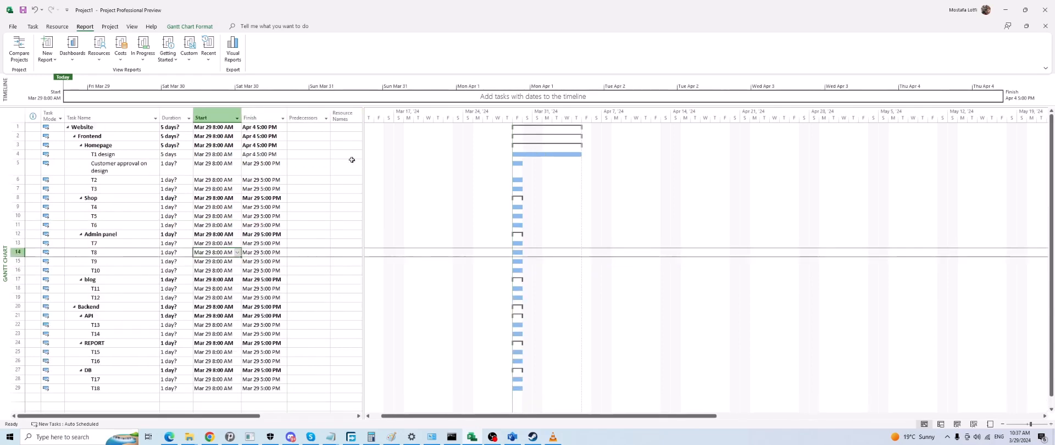
{"action": "left_click_drag", "start_coordinate": [363, 161], "coordinate": [424, 168]}
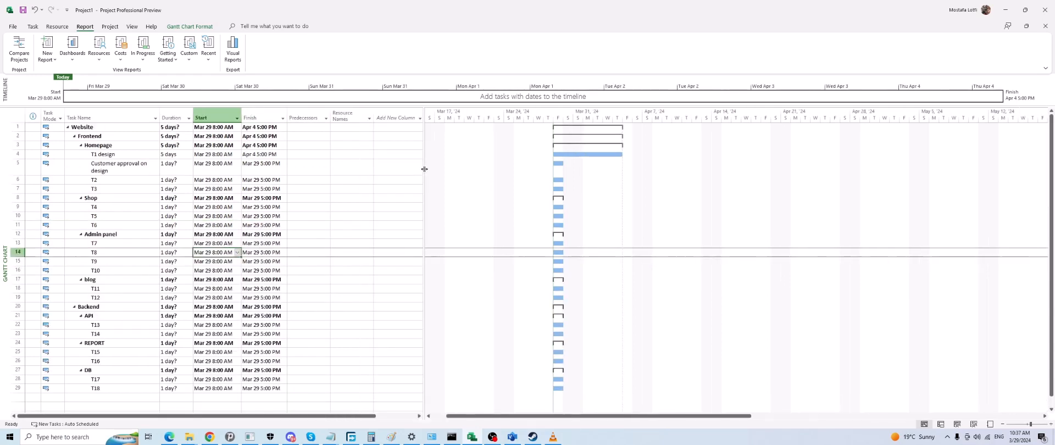
{"action": "left_click", "coordinate": [93, 180]}
{"action": "scroll", "coordinate": [126, 196], "scroll_direction": "down", "scroll_amount": 3}
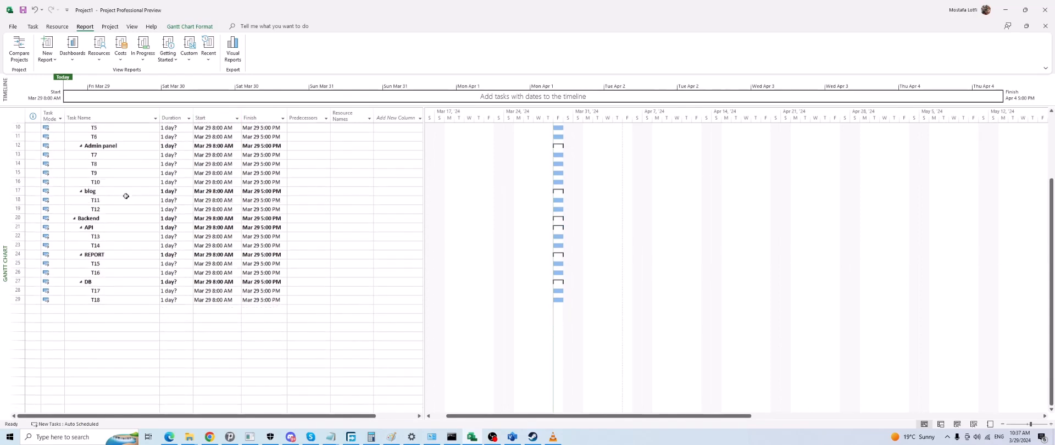
{"action": "scroll", "coordinate": [126, 196], "scroll_direction": "up", "scroll_amount": 3}
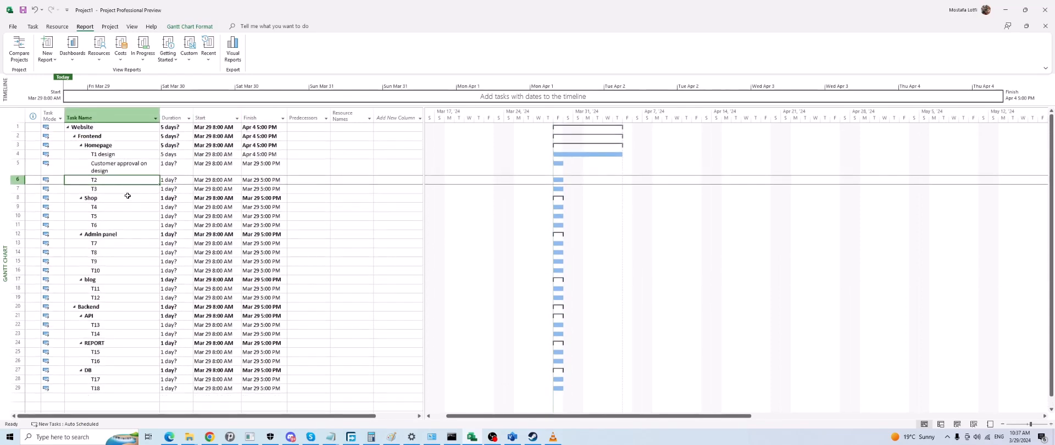
Lower the duration of T1 design to 4 days, and replace it with 1 day.
{"action": "left_click", "coordinate": [173, 156]}
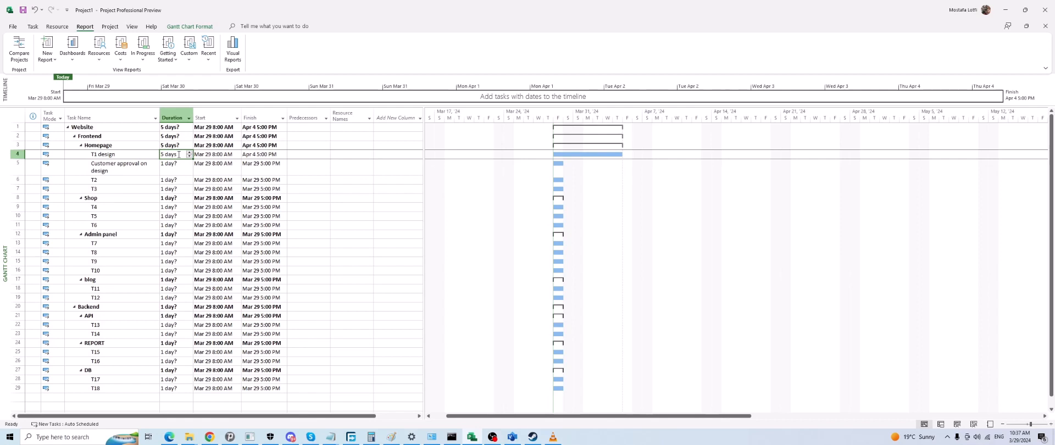
{"action": "left_click", "coordinate": [190, 156]}
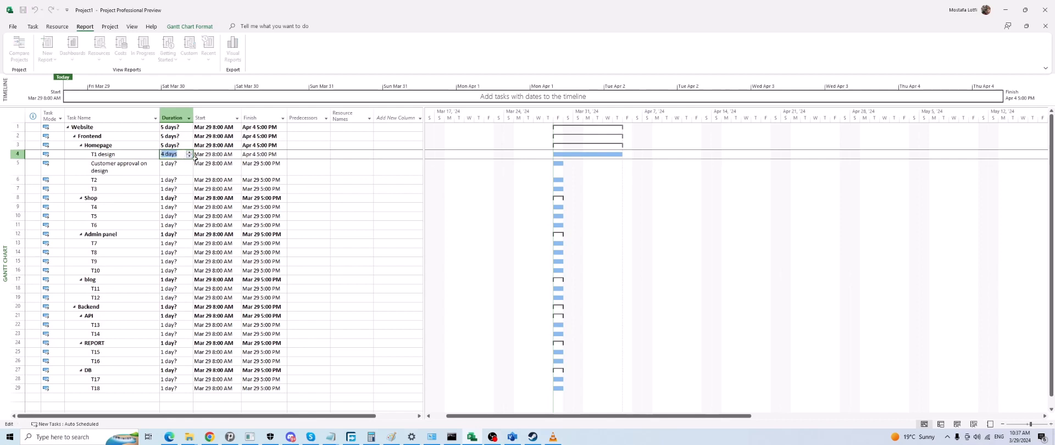
{"action": "left_click", "coordinate": [208, 203]}
{"action": "left_click", "coordinate": [173, 156]}
{"action": "type", "text": "1"}
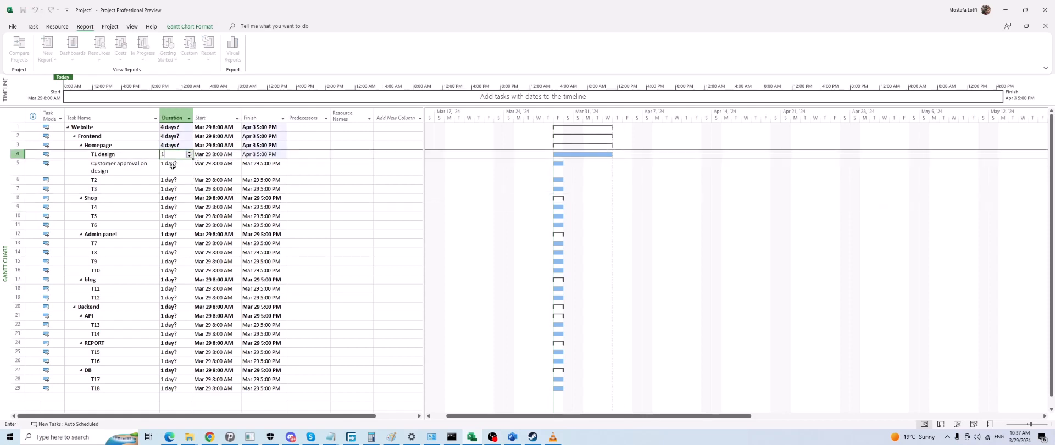
{"action": "key", "text": "Return"}
Set the duration of T1 design to 2 days and of Customer approval on design to 3 days.
{"action": "left_click", "coordinate": [172, 155]}
{"action": "type", "text": "2"}
{"action": "left_click", "coordinate": [173, 166]}
{"action": "type", "text": "3"}
{"action": "left_click", "coordinate": [173, 155]}
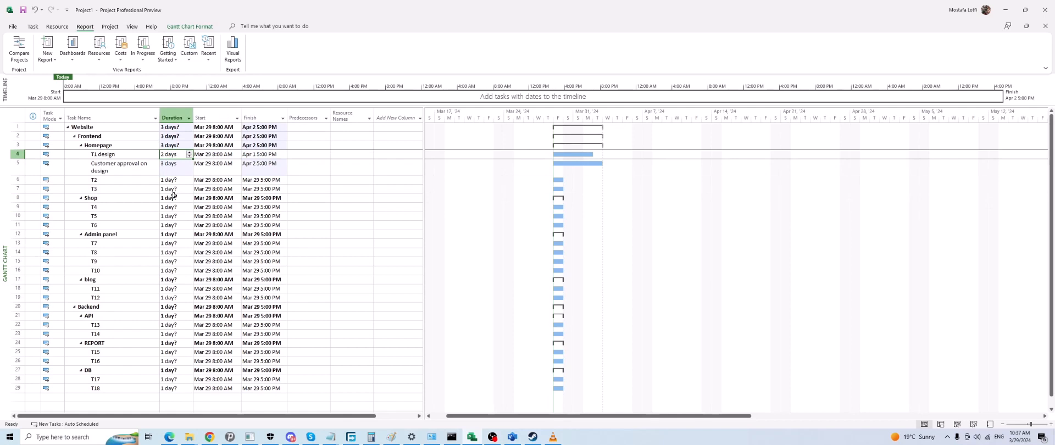
Check the Homepage task durations and re-enter 2 as the duration of T1 design.
{"action": "left_click", "coordinate": [173, 197]}
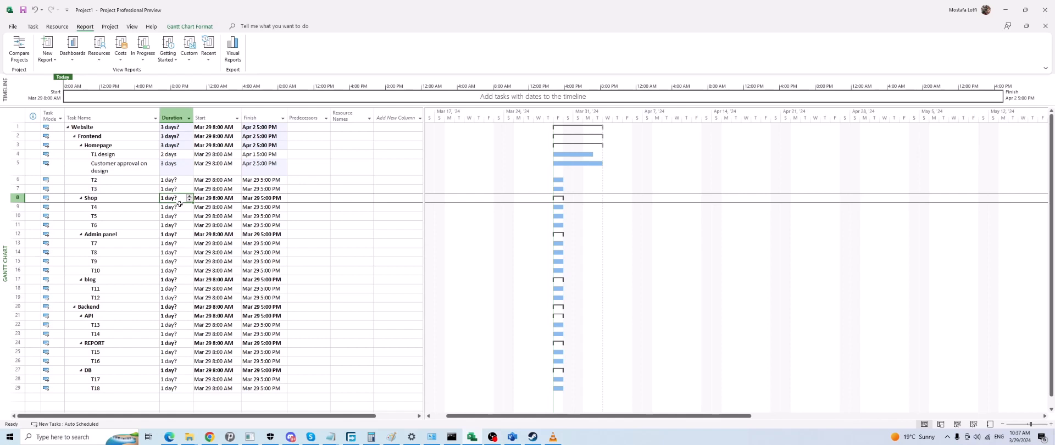
{"action": "left_click", "coordinate": [180, 155]}
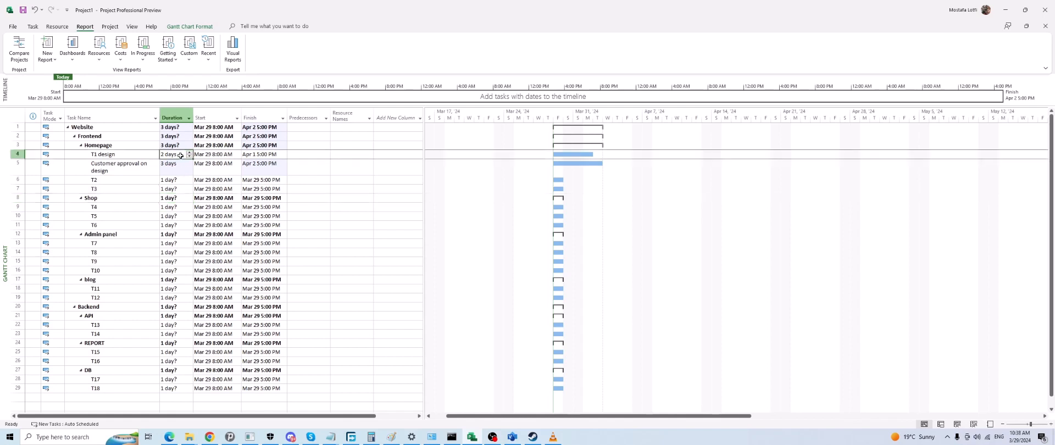
{"action": "left_click", "coordinate": [173, 171]}
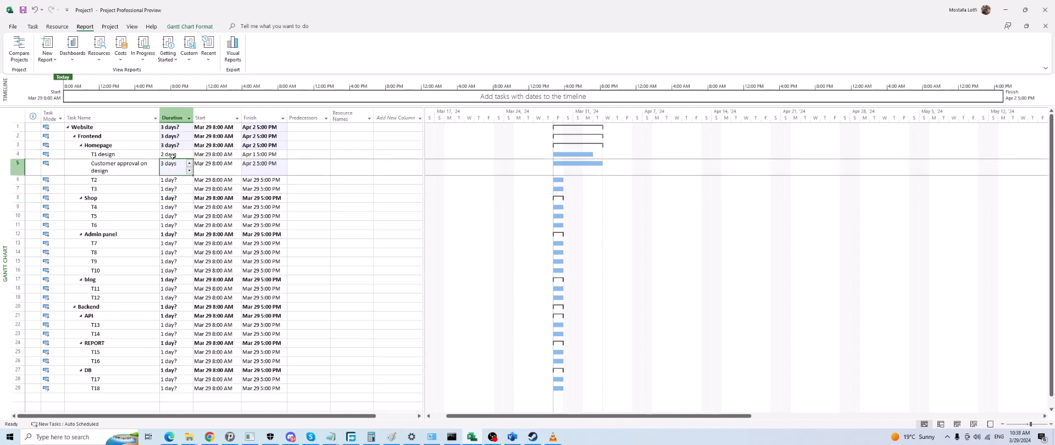
{"action": "left_click", "coordinate": [172, 156]}
{"action": "type", "text": "2"}
{"action": "key", "text": "Return"}
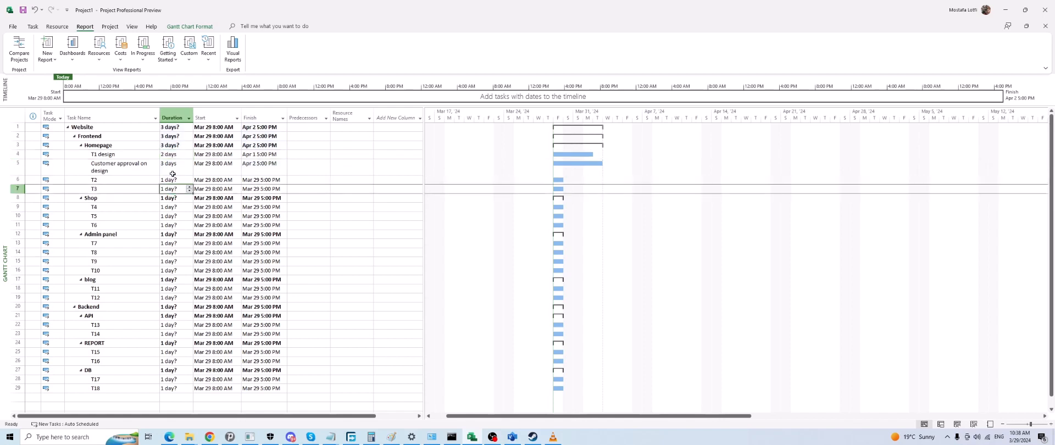
{"action": "left_click", "coordinate": [172, 180]}
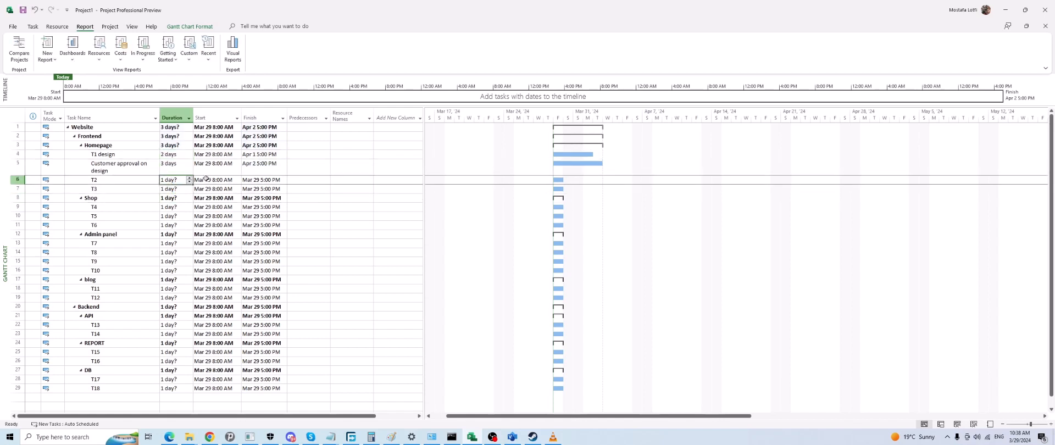
Try shorter duration units on T1 design by entering 2min, followed by 2hr.
{"action": "left_click", "coordinate": [181, 154]}
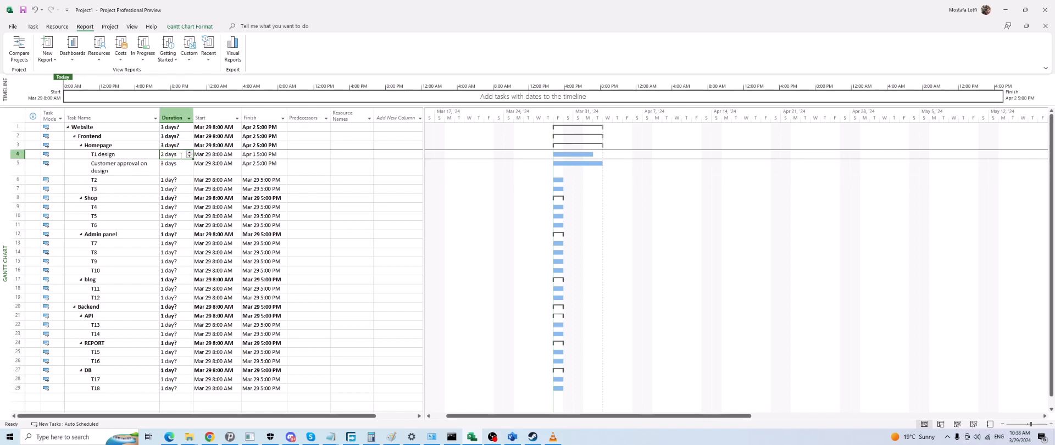
{"action": "type", "text": "2min"}
{"action": "key", "text": "Return"}
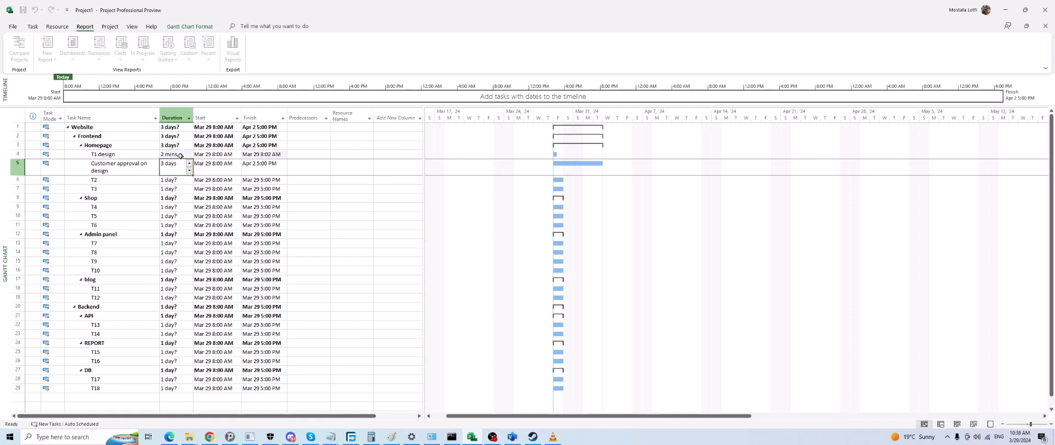
{"action": "left_click", "coordinate": [180, 156]}
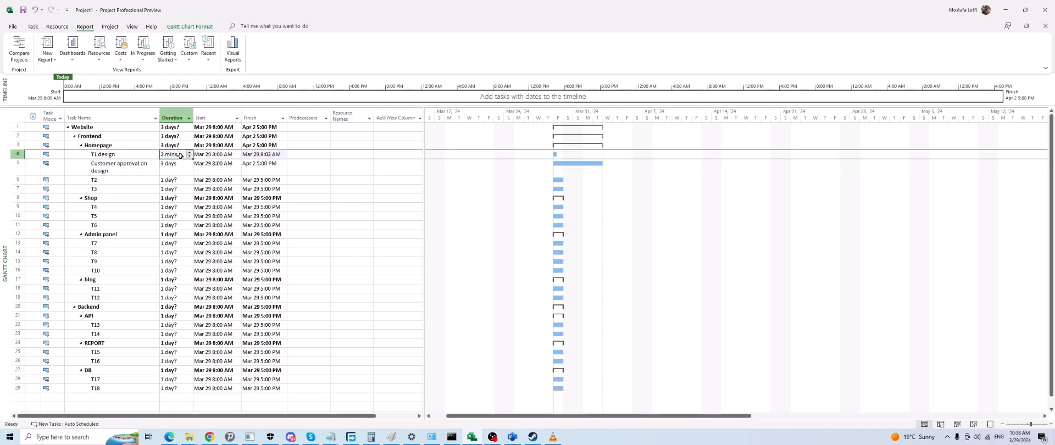
{"action": "type", "text": "2hr"}
{"action": "key", "text": "Return"}
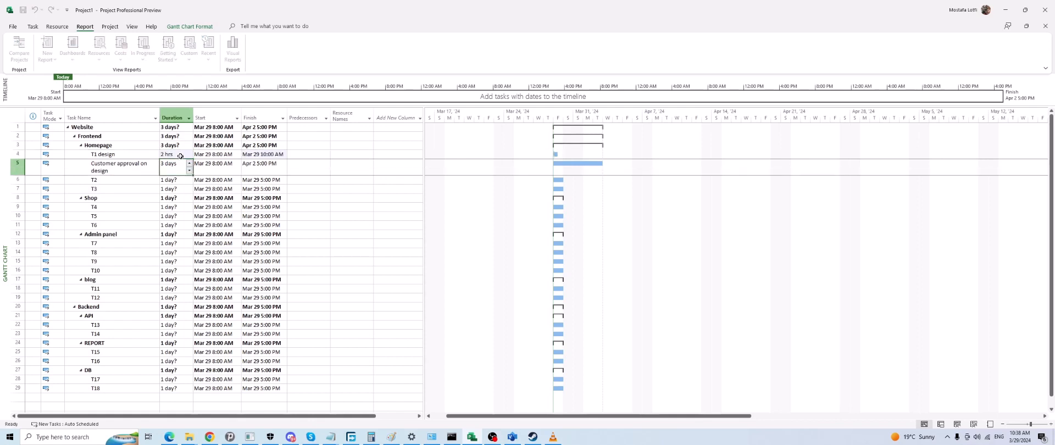
Try a duration in months on T1 design by entering 2mo.
{"action": "left_click", "coordinate": [181, 156]}
{"action": "type", "text": "2mo"}
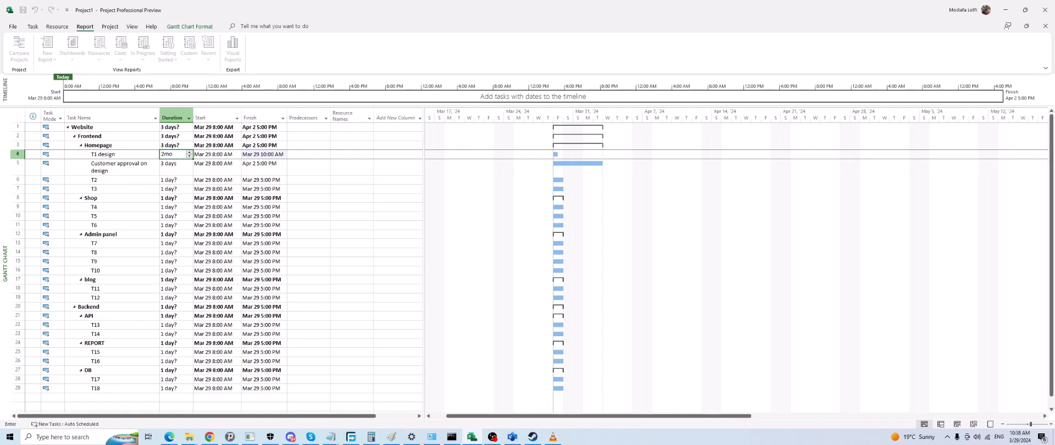
{"action": "key", "text": "Return"}
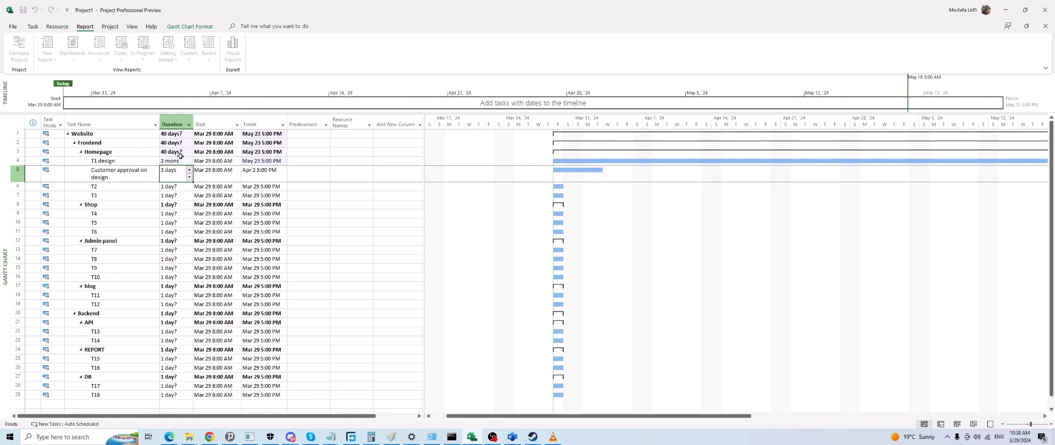
Set the duration of T1 design to 2 weeks by entering 2w.
{"action": "left_click", "coordinate": [181, 157]}
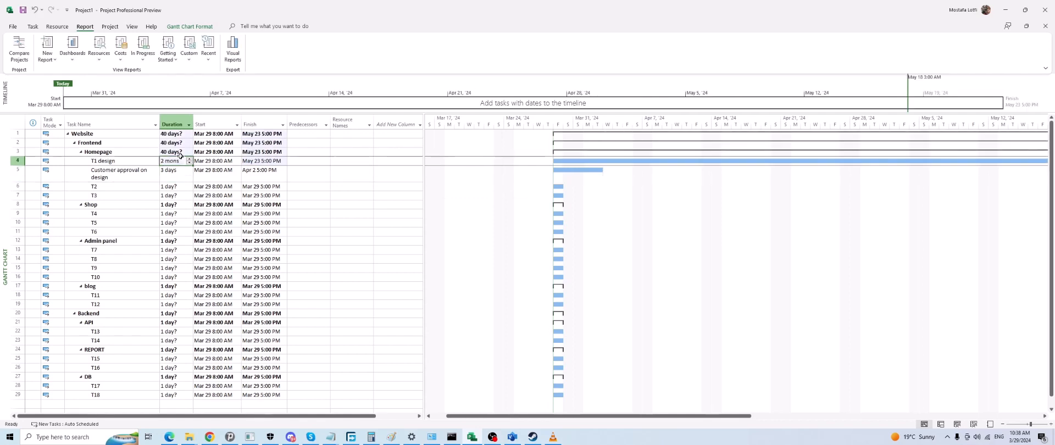
{"action": "type", "text": "2w"}
{"action": "key", "text": "Return"}
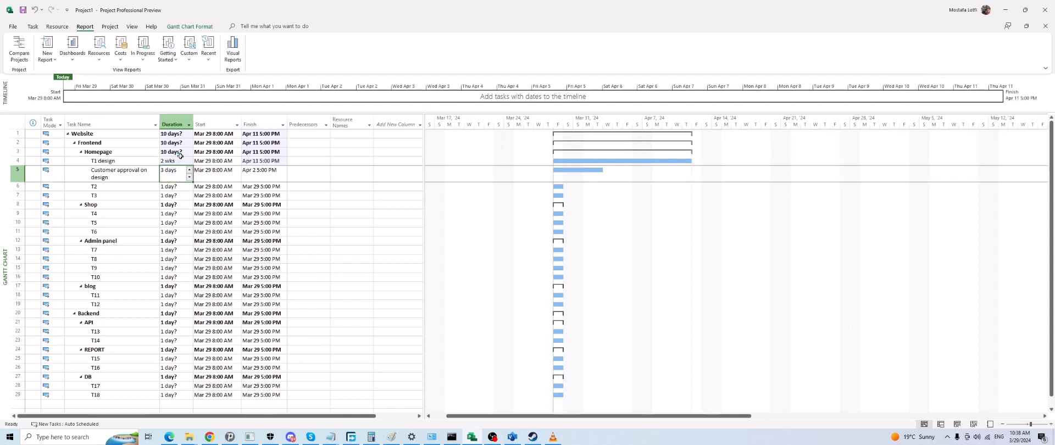
{"action": "left_click", "coordinate": [180, 157]}
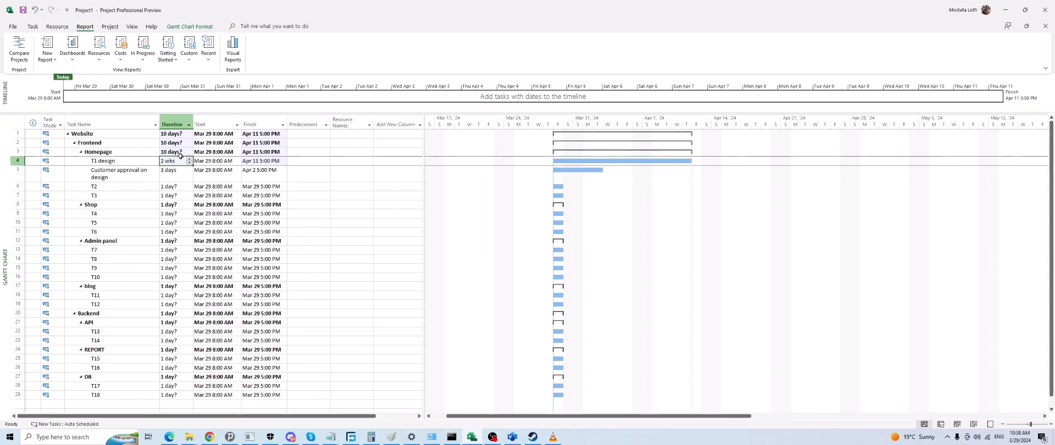
Set the T1 design task's duration to 1 week, and change it again to 1 day.
{"action": "type", "text": "1w"}
{"action": "key", "text": "Return"}
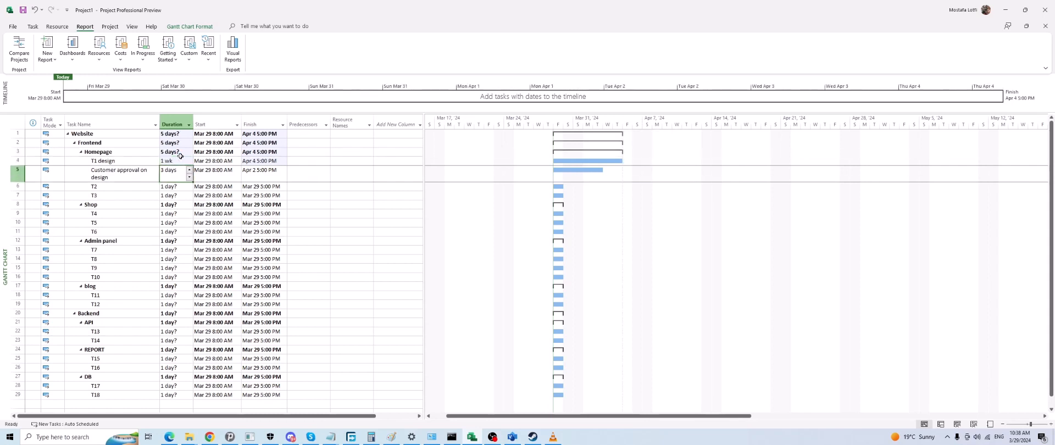
{"action": "key", "text": "Up"}
{"action": "type", "text": "1d"}
{"action": "key", "text": "Return"}
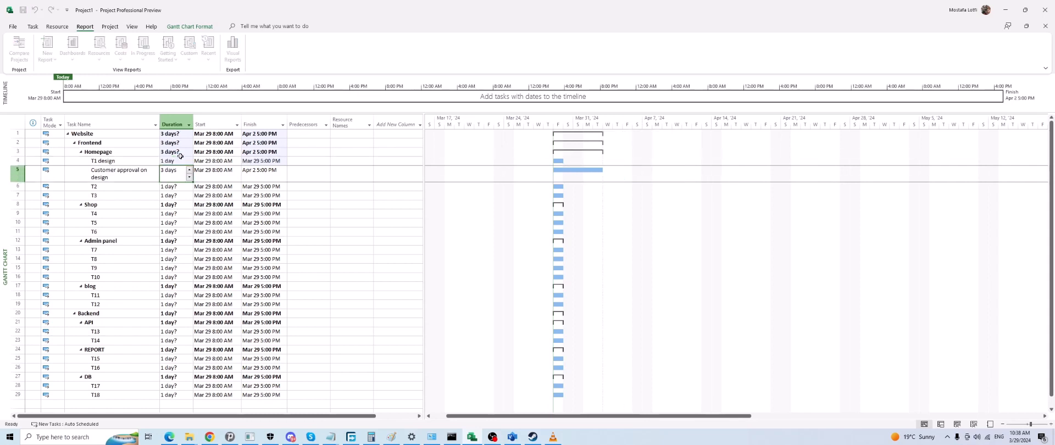
{"action": "key", "text": "Up"}
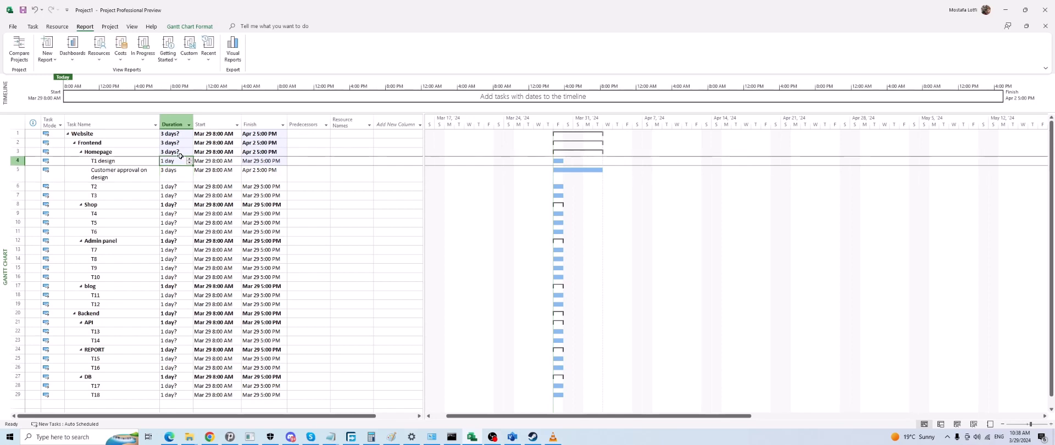
Examine the T1 design task's start and finish dates and compare them with its Gantt bar.
{"action": "left_click", "coordinate": [182, 192]}
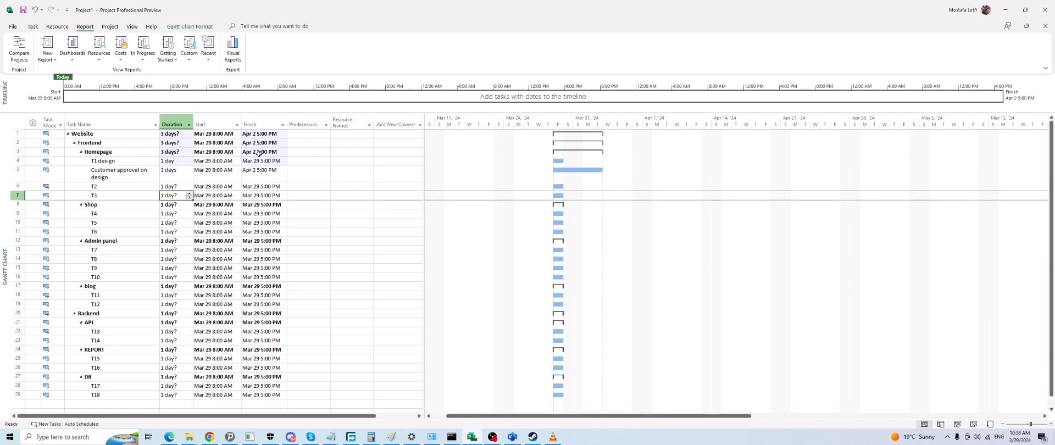
{"action": "left_click", "coordinate": [17, 160]}
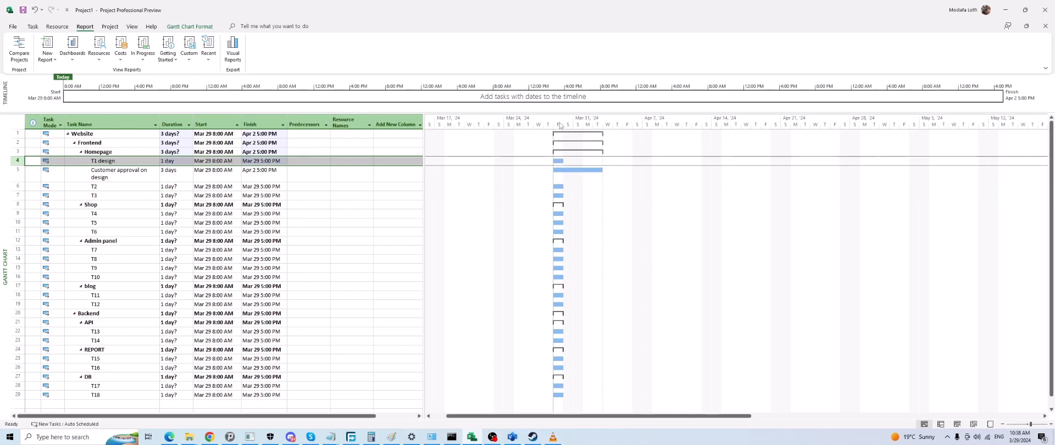
{"action": "left_click", "coordinate": [219, 161]}
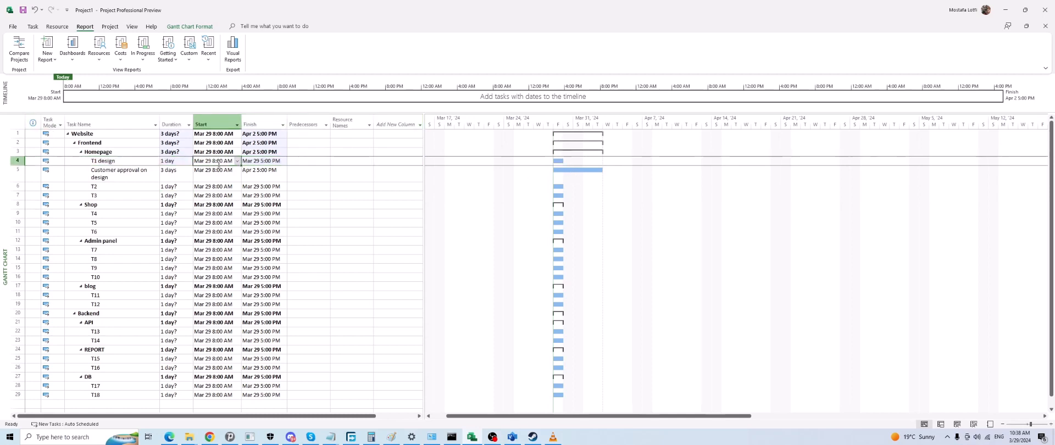
{"action": "left_click", "coordinate": [267, 160]}
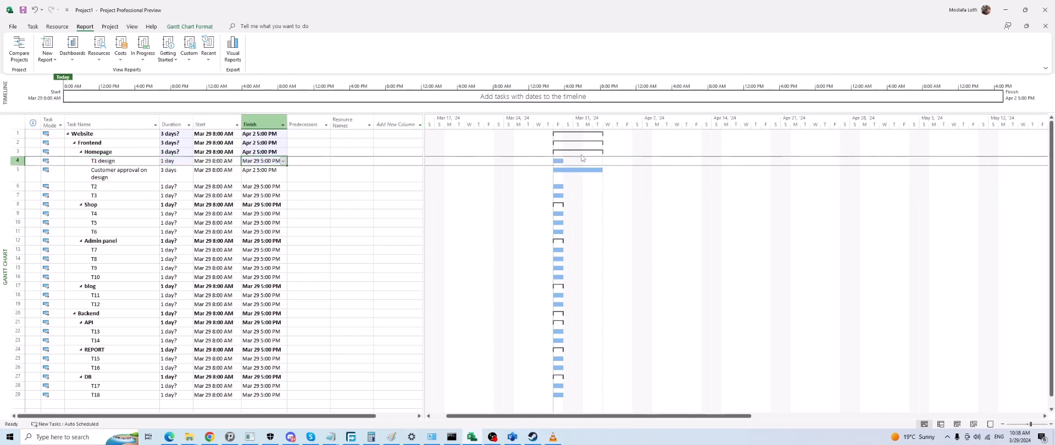
{"action": "left_click", "coordinate": [218, 161]}
{"action": "left_click", "coordinate": [262, 161]}
{"action": "left_click", "coordinate": [220, 161]}
Set the T1 design task's duration to 3 days and review its start and finish dates.
{"action": "left_click", "coordinate": [166, 161]}
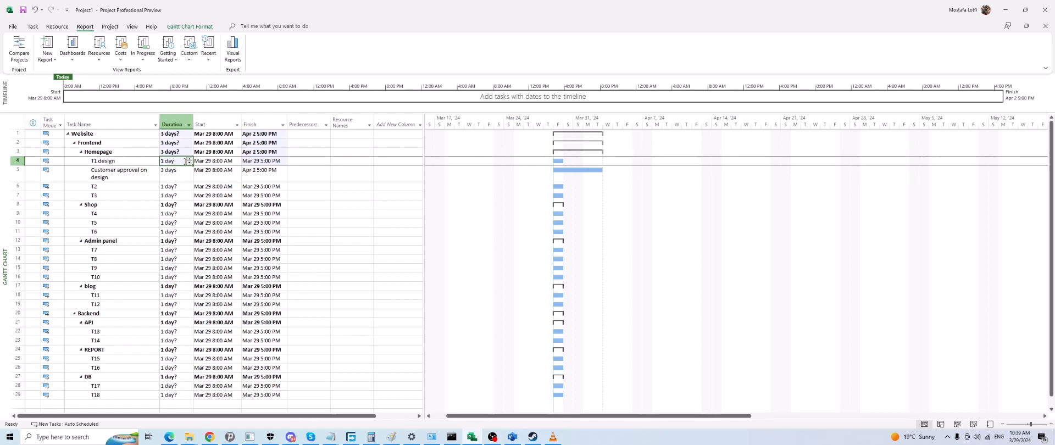
{"action": "type", "text": "3"}
{"action": "key", "text": "Return"}
{"action": "left_click", "coordinate": [184, 161]}
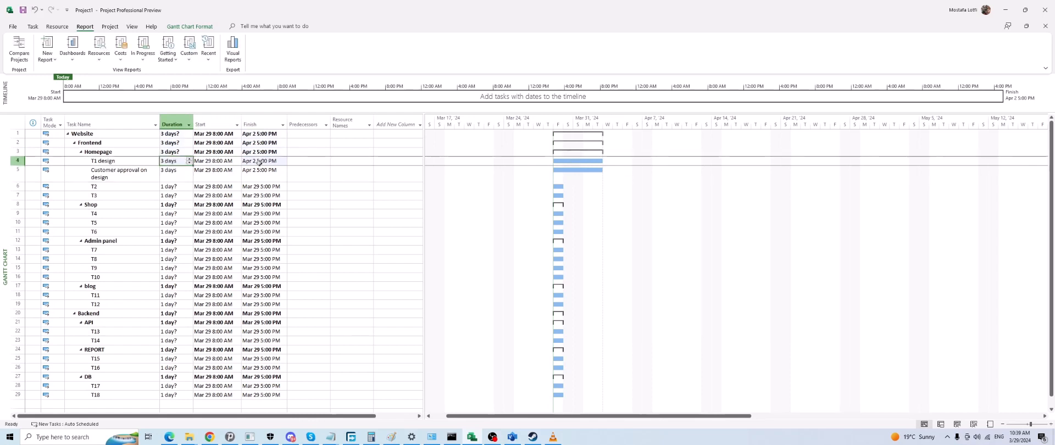
{"action": "left_click", "coordinate": [228, 162]}
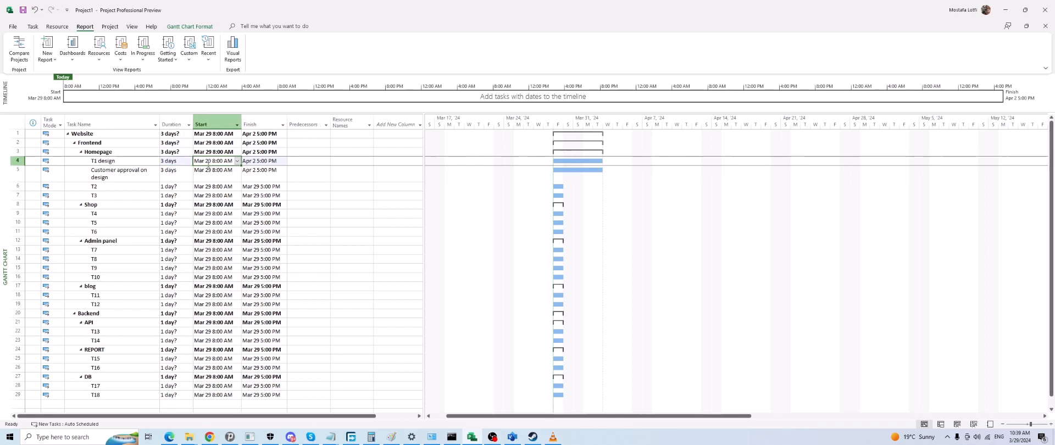
{"action": "left_click", "coordinate": [264, 162]}
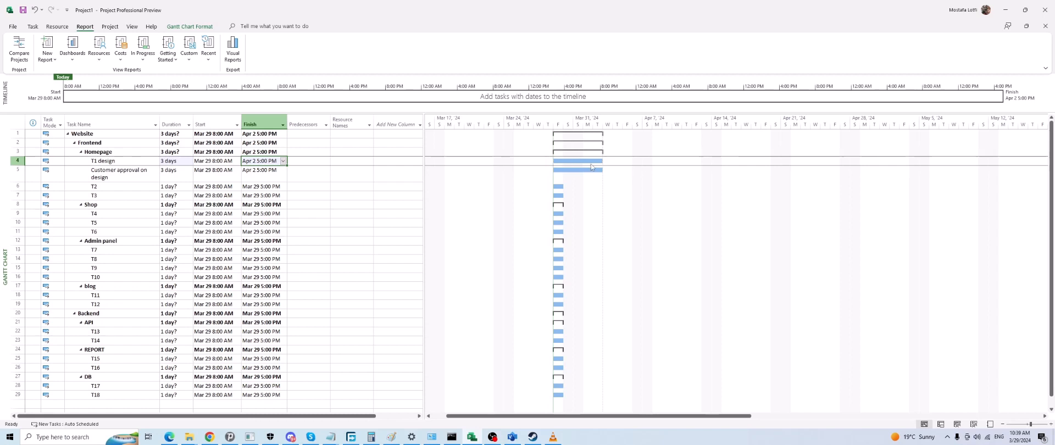
{"action": "left_click", "coordinate": [260, 202]}
Try a duration of 3 elapsed days (3 ed) for the T1 design task and undo the change.
{"action": "left_click", "coordinate": [167, 161]}
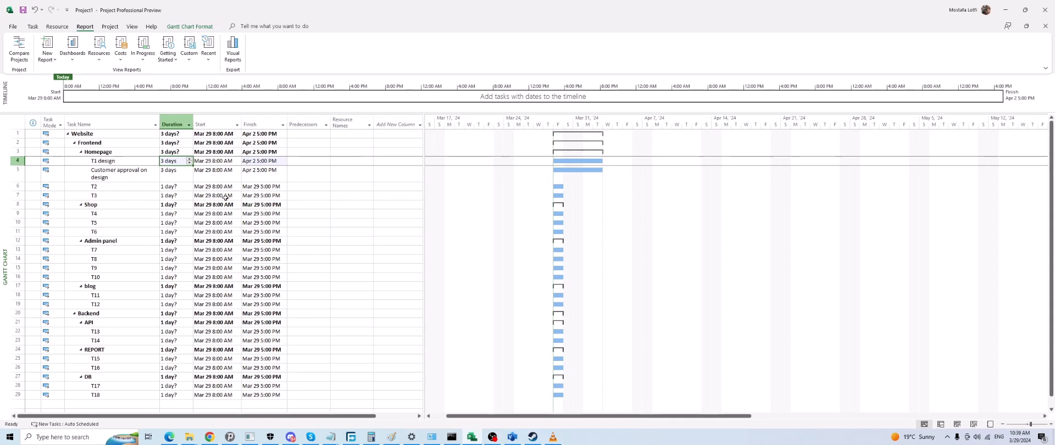
{"action": "type", "text": "3 e"}
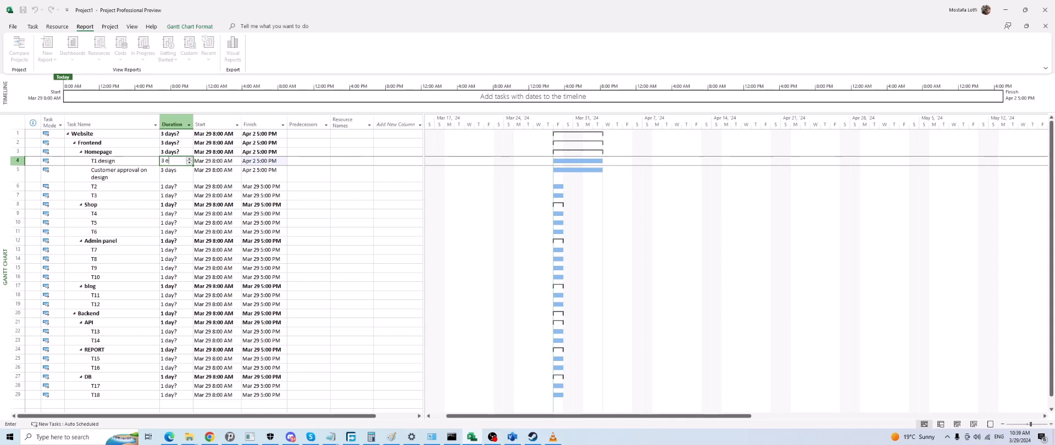
{"action": "type", "text": "d"}
{"action": "key", "text": "Return"}
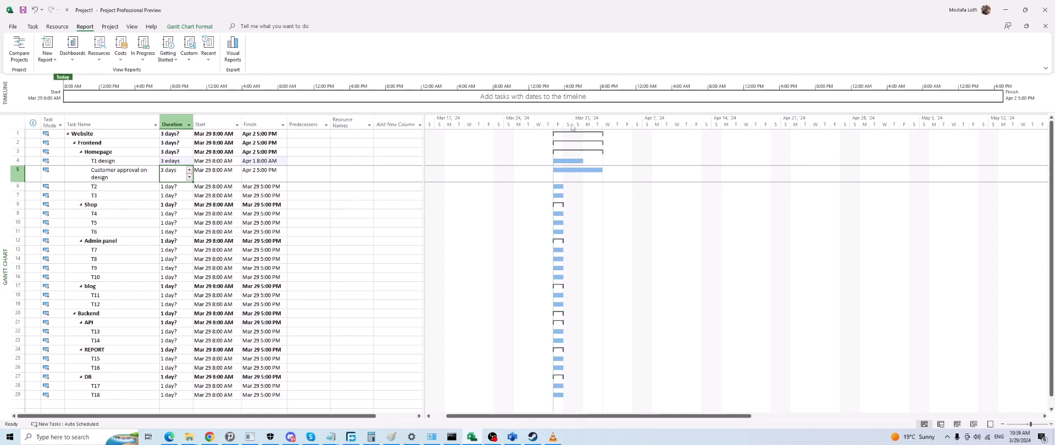
{"action": "key", "text": "ctrl+z"}
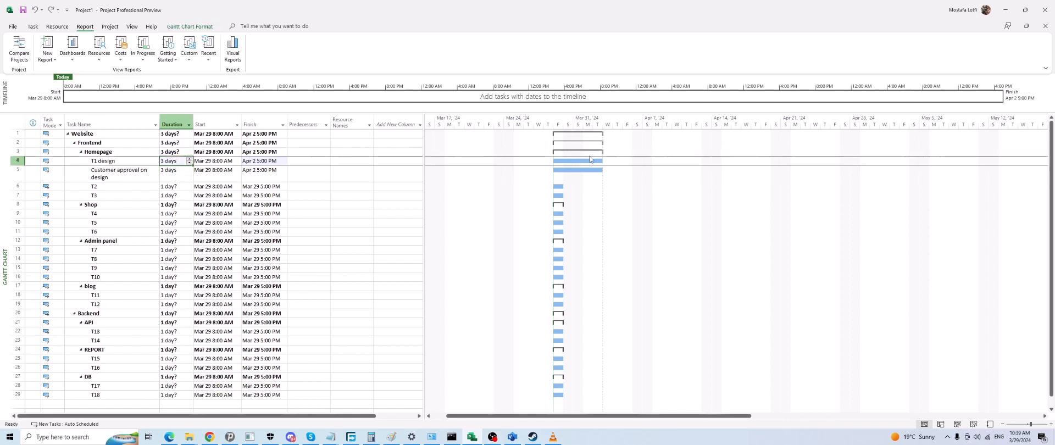
Set the T1 design task's duration to 3 elapsed days (3 ed) and check its start date.
{"action": "left_click", "coordinate": [560, 161]}
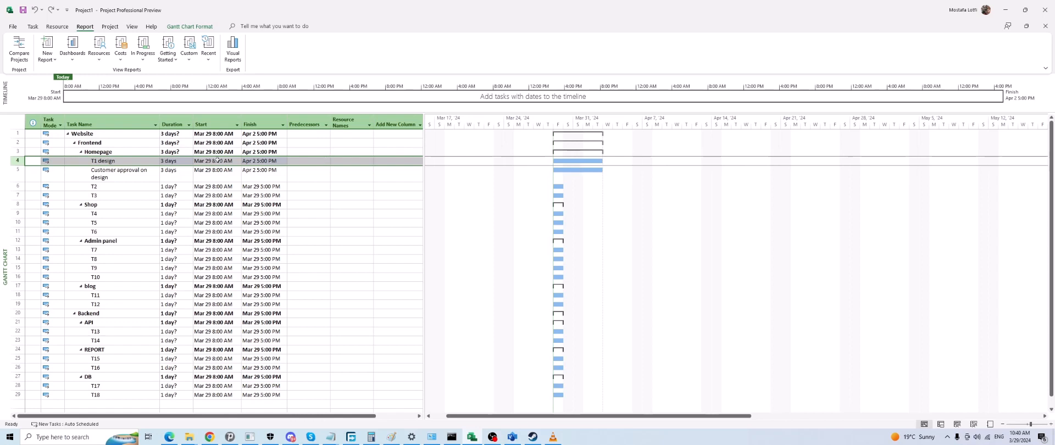
{"action": "left_click", "coordinate": [185, 161]}
{"action": "type", "text": "3 "}
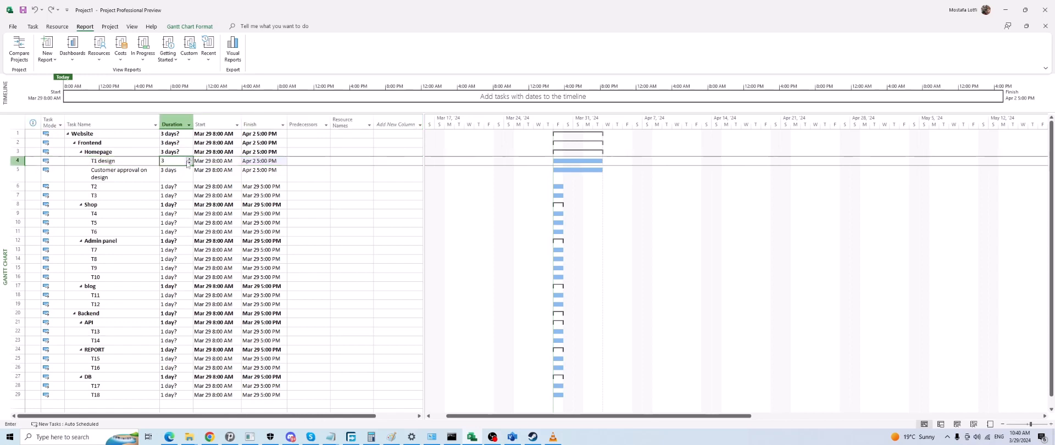
{"action": "type", "text": "ed"}
{"action": "key", "text": "Return"}
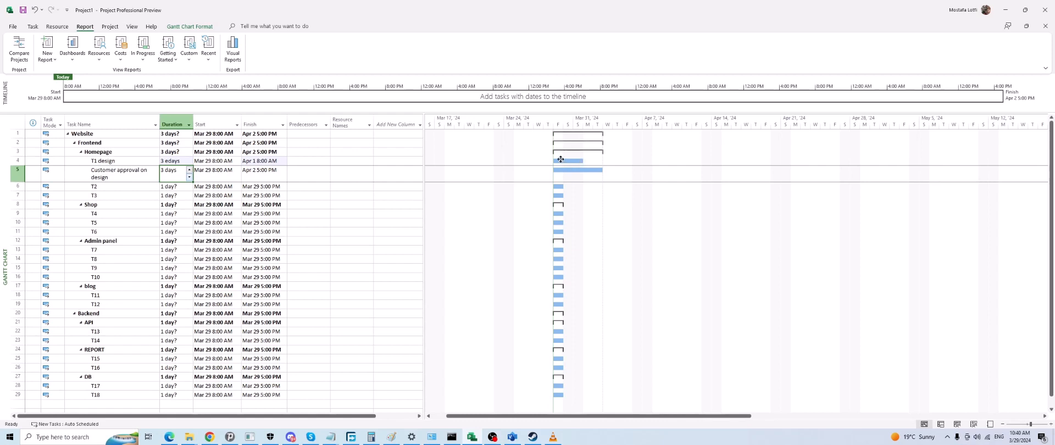
{"action": "left_click", "coordinate": [237, 195]}
{"action": "left_click", "coordinate": [228, 161]}
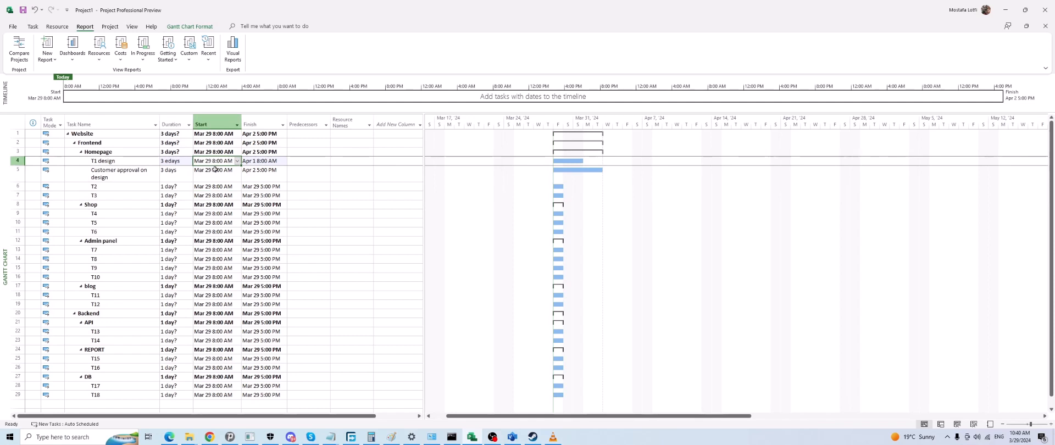
{"action": "left_click", "coordinate": [181, 164]}
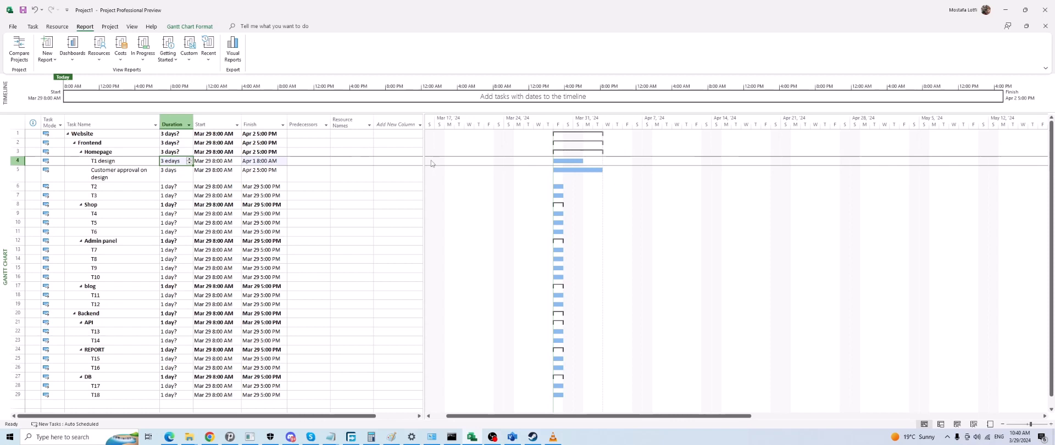
{"action": "left_click", "coordinate": [178, 214]}
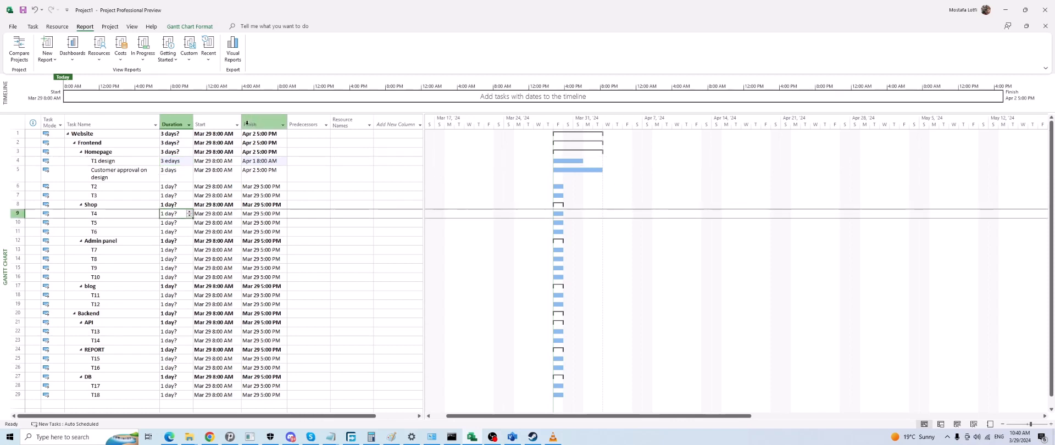
{"action": "left_click", "coordinate": [247, 178]}
{"action": "left_click", "coordinate": [173, 232]}
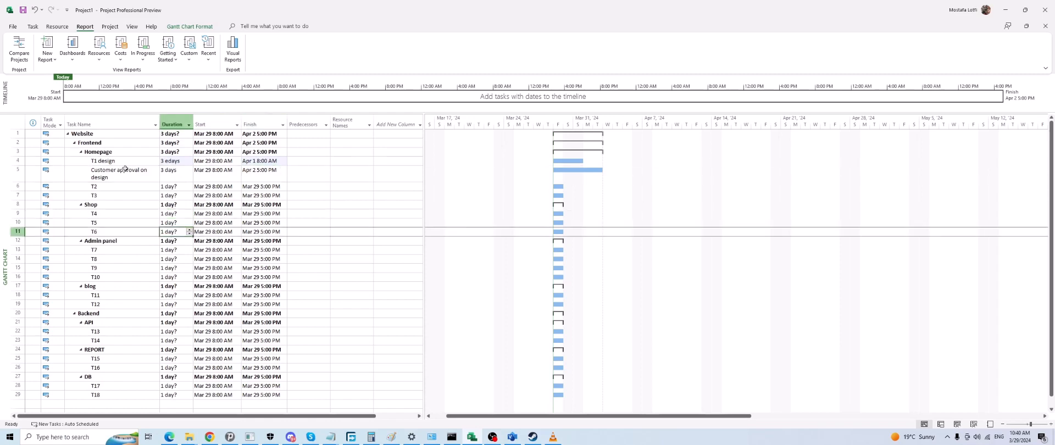
{"action": "left_click", "coordinate": [124, 162]}
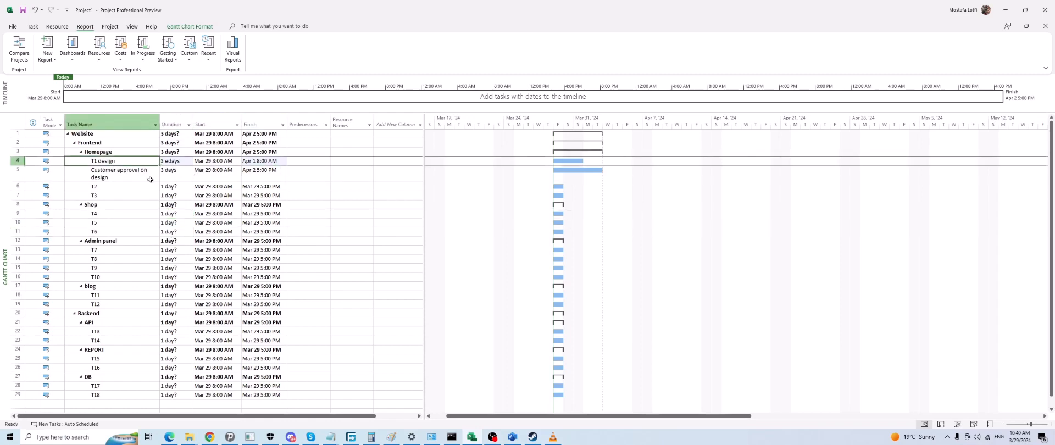
{"action": "scroll", "coordinate": [150, 179], "scroll_direction": "down", "scroll_amount": 3}
{"action": "scroll", "coordinate": [148, 187], "scroll_direction": "up", "scroll_amount": 3}
{"action": "scroll", "coordinate": [169, 248], "scroll_direction": "down", "scroll_amount": 1}
{"action": "scroll", "coordinate": [171, 249], "scroll_direction": "up", "scroll_amount": 1}
{"action": "left_click", "coordinate": [173, 195]}
{"action": "left_click", "coordinate": [173, 250]}
{"action": "left_click", "coordinate": [173, 223]}
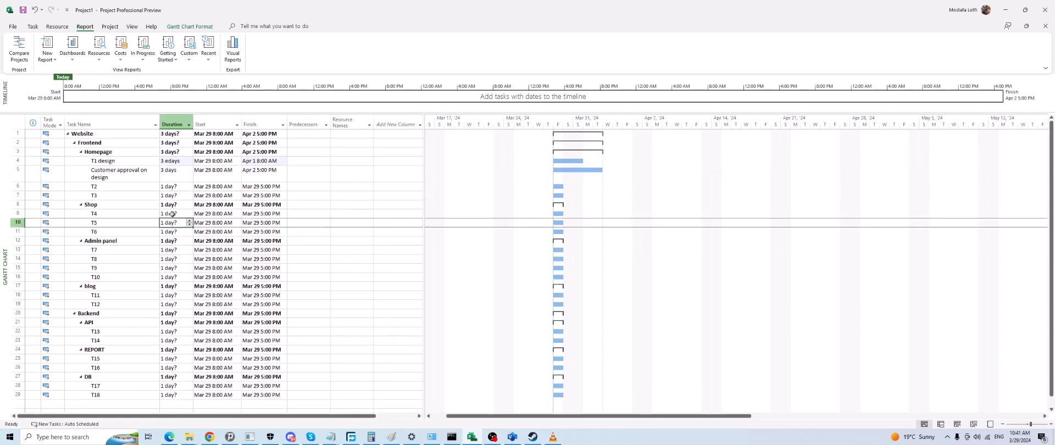
{"action": "left_click", "coordinate": [172, 214]}
{"action": "left_click", "coordinate": [172, 231]}
{"action": "left_click", "coordinate": [172, 214]}
{"action": "left_click", "coordinate": [172, 232]}
{"action": "left_click", "coordinate": [172, 213]}
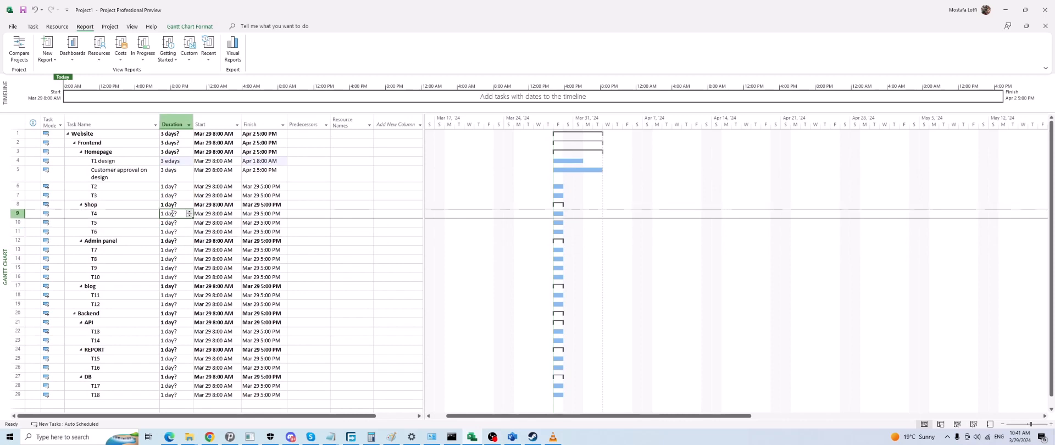
Set the duration of T1 design to 1 elapsed day (1ed) and of Customer approval on design to 1 day.
{"action": "left_click", "coordinate": [173, 160]}
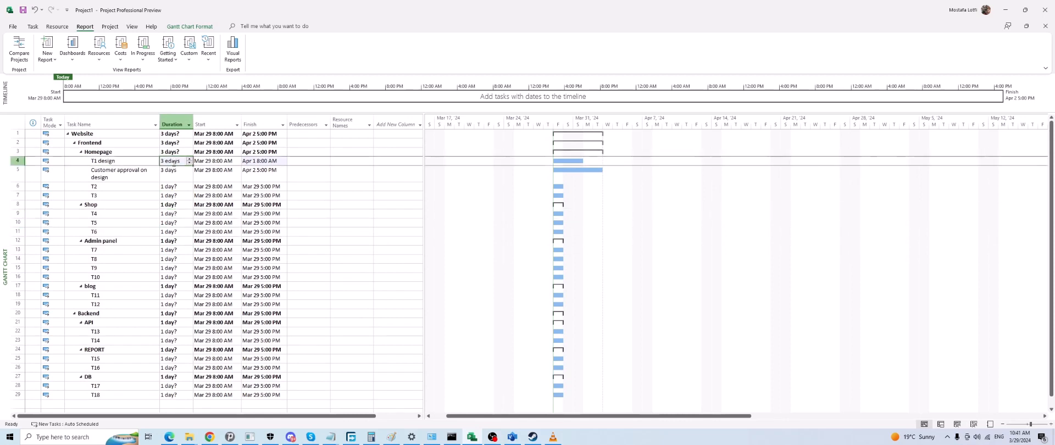
{"action": "type", "text": "1ed"}
{"action": "left_click", "coordinate": [176, 179]}
{"action": "type", "text": "1"}
{"action": "left_click", "coordinate": [182, 203]}
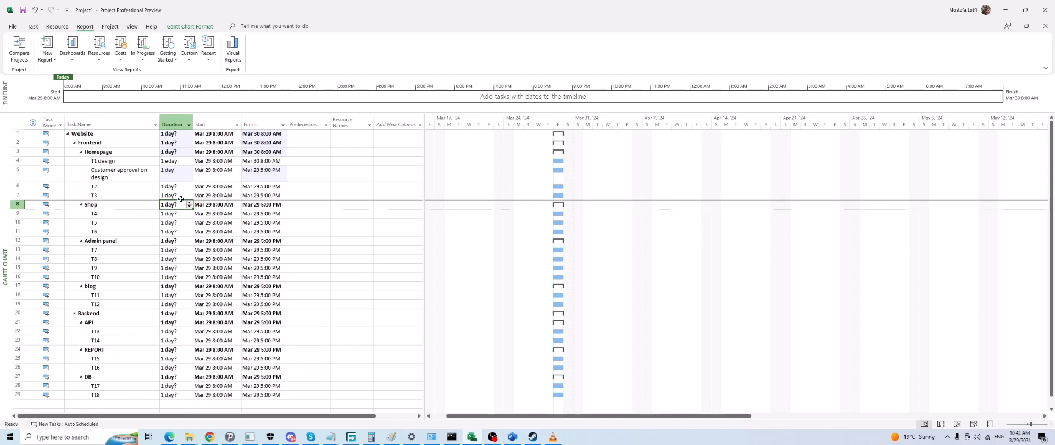
Change the T1 design task's duration to 1 regular working day.
{"action": "left_click", "coordinate": [177, 168]}
{"action": "key", "text": "Up"}
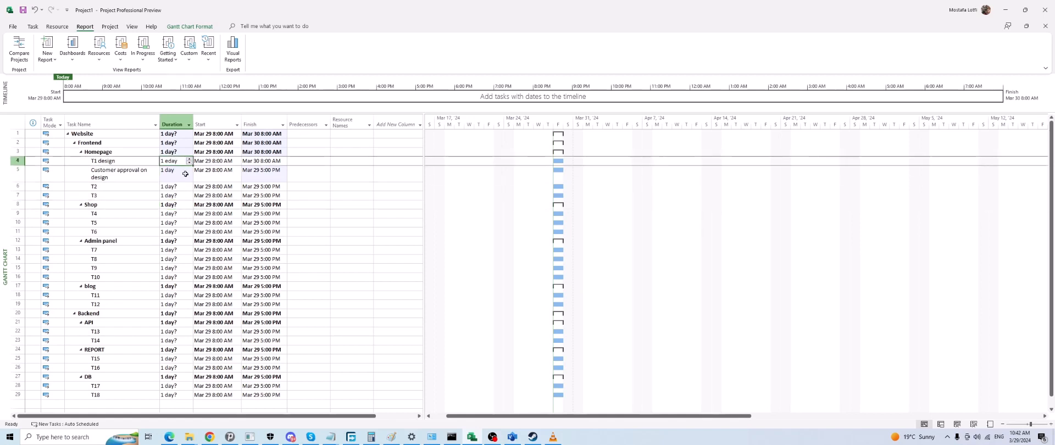
{"action": "type", "text": "10"}
{"action": "key", "text": "Return"}
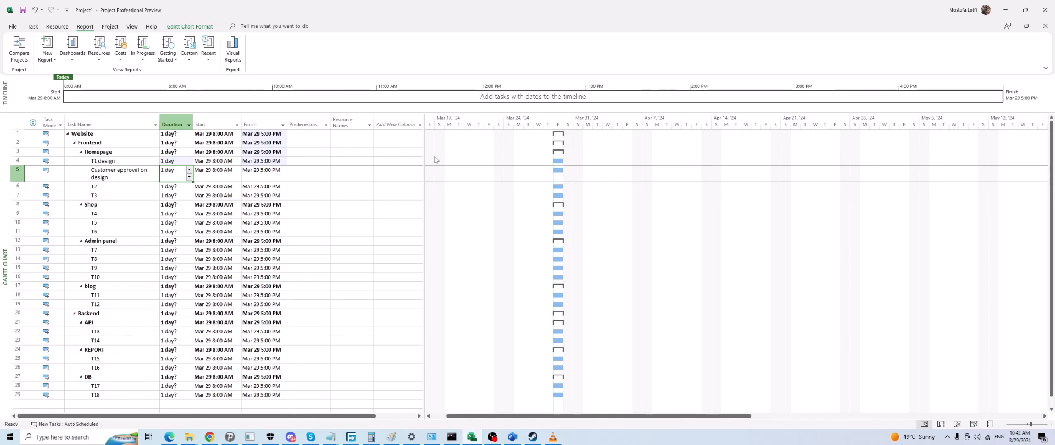
Widen the Gantt chart area so the task table ends after the Finish column.
{"action": "left_click_drag", "start_coordinate": [424, 158], "coordinate": [285, 165]}
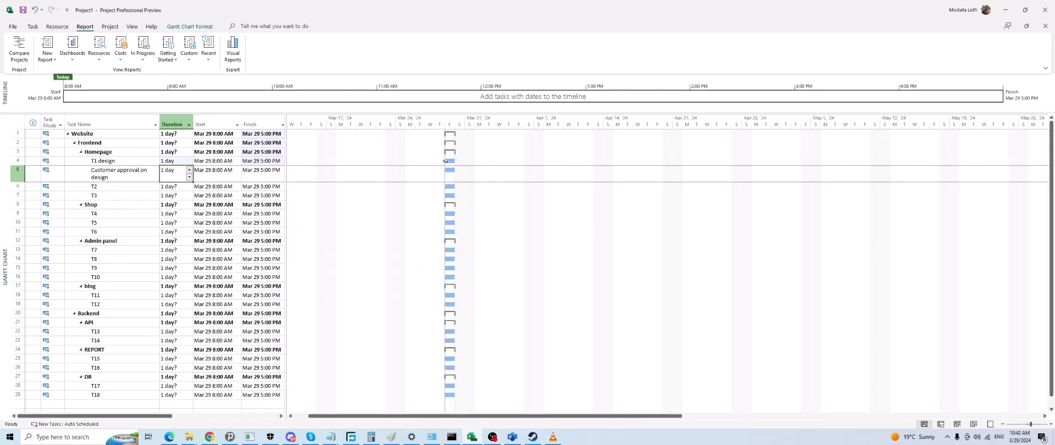
{"action": "left_click", "coordinate": [127, 188]}
{"action": "left_click", "coordinate": [127, 162]}
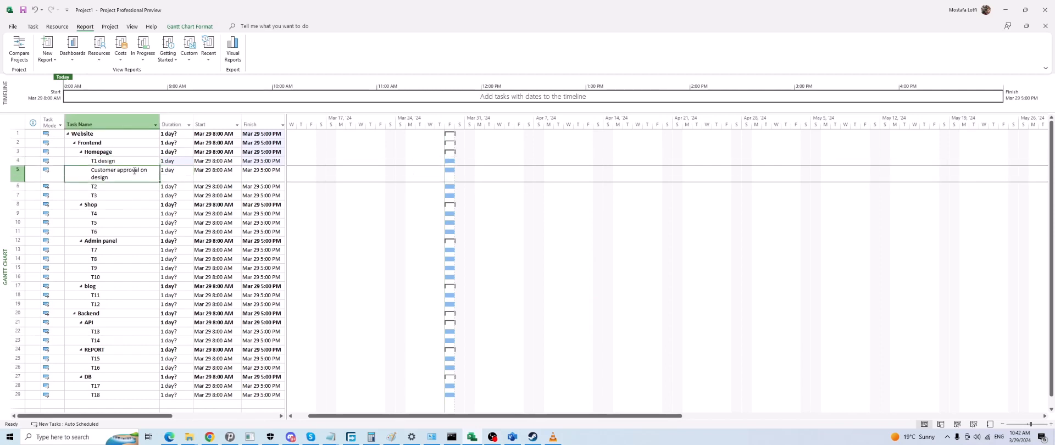
Link the T1 design bar to the Customer approval on design bar with a Finish-to-Start dependency.
{"action": "left_click", "coordinate": [449, 162]}
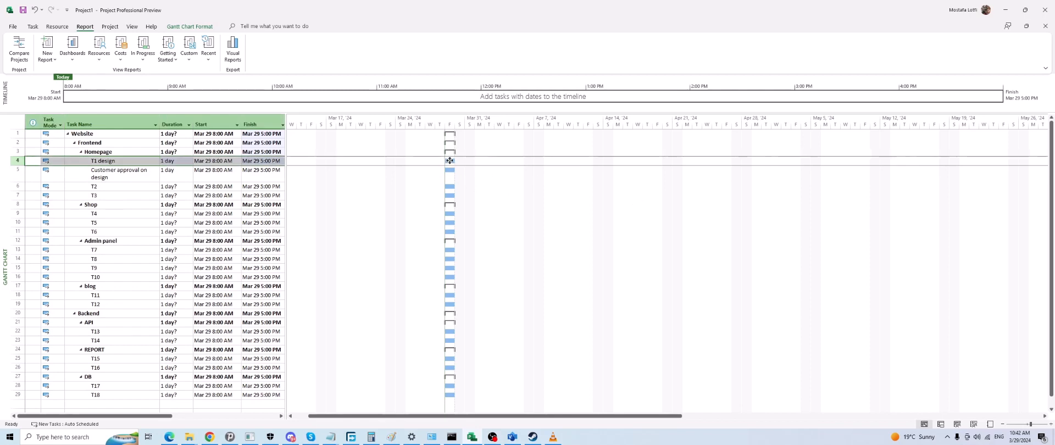
{"action": "mouse_move", "coordinate": [450, 161]}
{"action": "left_mouse_down"}
{"action": "mouse_move", "coordinate": [463, 163]}
{"action": "mouse_move", "coordinate": [450, 170]}
{"action": "left_mouse_up"}
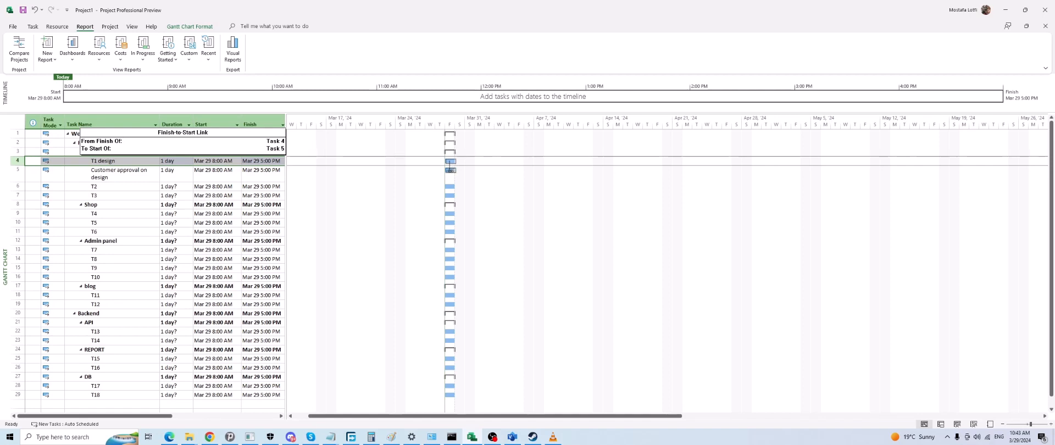
{"action": "left_click_drag", "start_coordinate": [449, 170], "coordinate": [450, 170]}
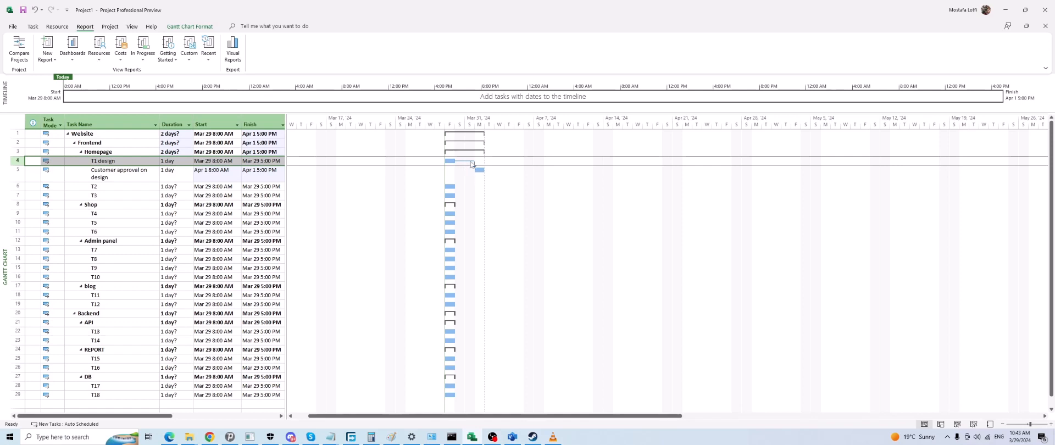
Check the dependency types offered for the link from T1 design to Customer approval on design, and delete that link.
{"action": "double_click", "coordinate": [469, 162]}
{"action": "left_click", "coordinate": [549, 222]}
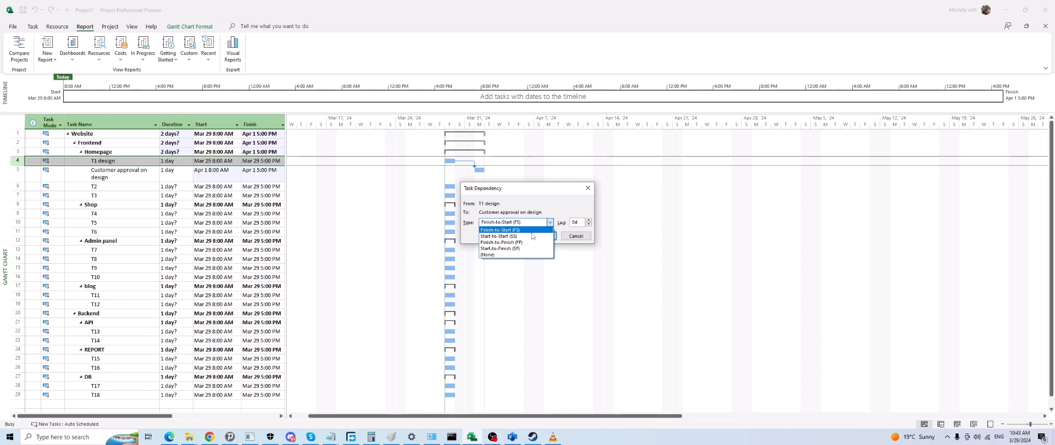
{"action": "left_click", "coordinate": [583, 238]}
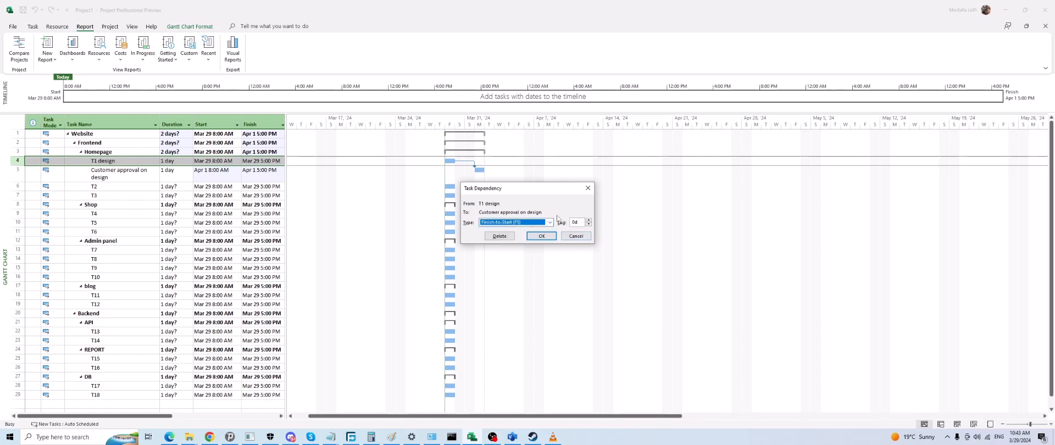
{"action": "left_click", "coordinate": [542, 237]}
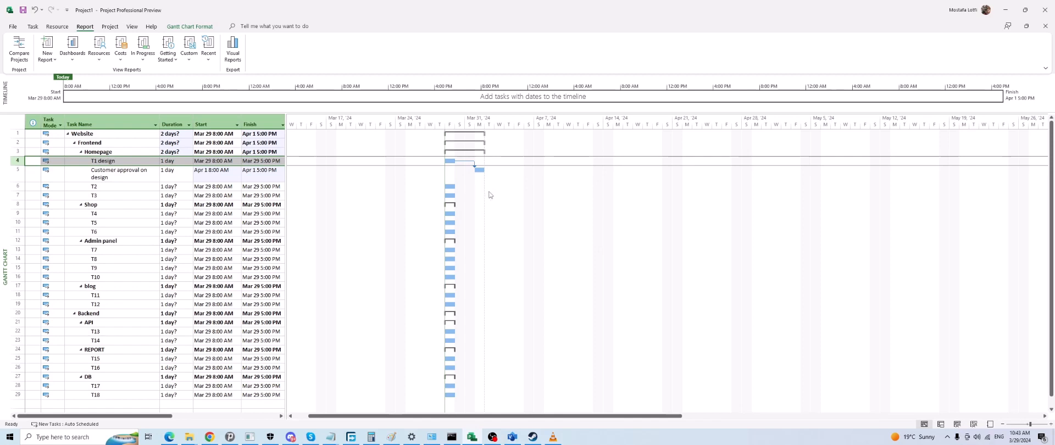
{"action": "double_click", "coordinate": [469, 161]}
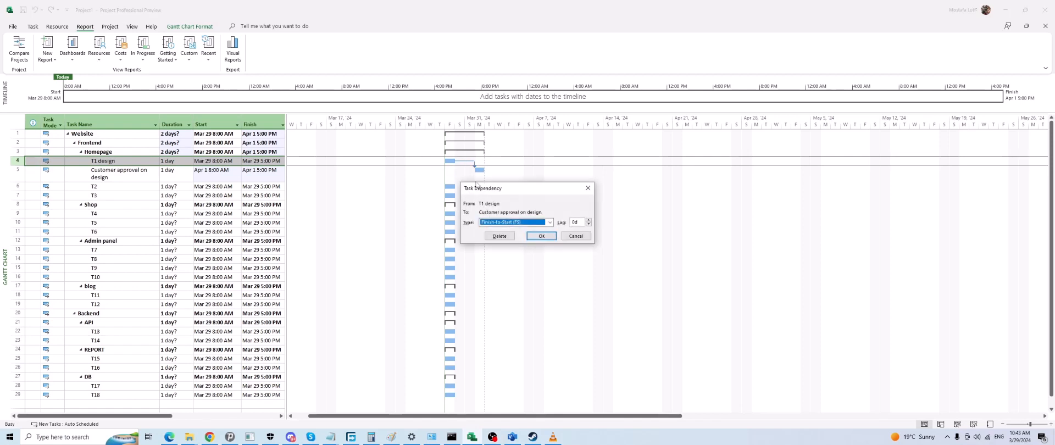
{"action": "left_click", "coordinate": [498, 236]}
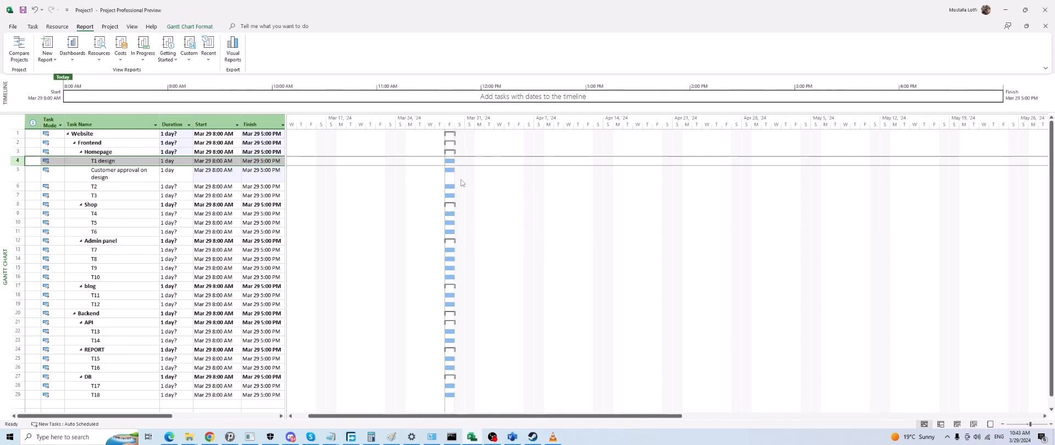
Link the T1 design bar to the Customer approval on design bar again and delete the new dependency.
{"action": "scroll", "coordinate": [463, 187], "scroll_direction": "up", "scroll_amount": 2}
{"action": "scroll", "coordinate": [464, 188], "scroll_direction": "down", "scroll_amount": 2}
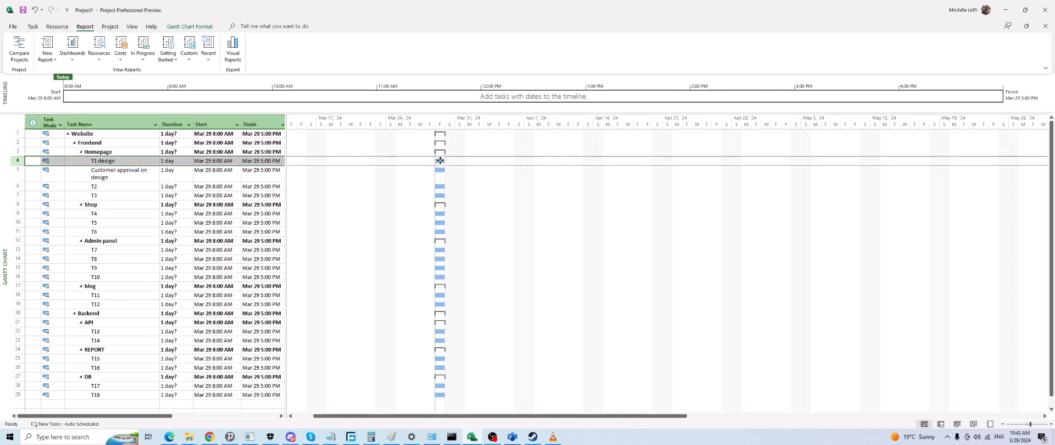
{"action": "scroll", "coordinate": [445, 166], "scroll_direction": "right", "scroll_amount": 1}
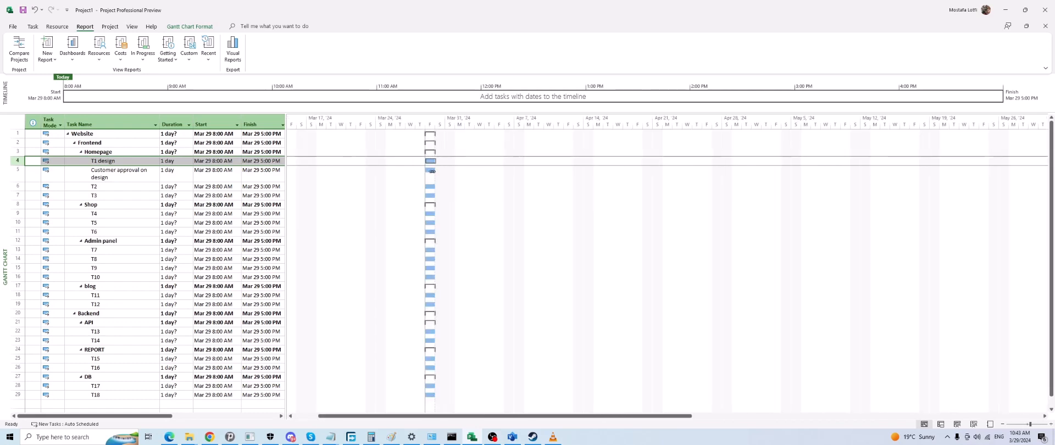
{"action": "left_click_drag", "start_coordinate": [430, 161], "coordinate": [429, 170]}
{"action": "key", "text": "ctrl+z"}
{"action": "mouse_move", "coordinate": [429, 160]}
{"action": "left_mouse_down"}
{"action": "mouse_move", "coordinate": [419, 161]}
{"action": "mouse_move", "coordinate": [443, 162]}
{"action": "mouse_move", "coordinate": [429, 162]}
{"action": "mouse_move", "coordinate": [431, 150]}
{"action": "mouse_move", "coordinate": [430, 172]}
{"action": "left_mouse_up"}
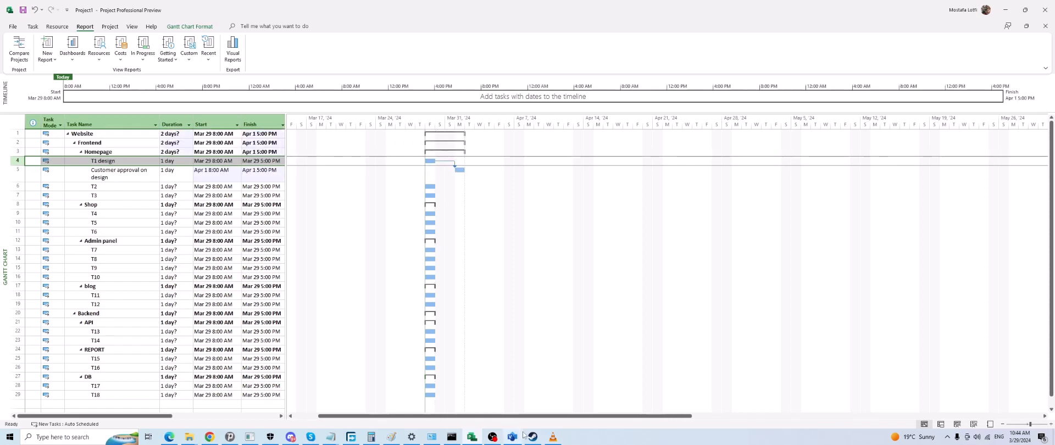
{"action": "double_click", "coordinate": [444, 164]}
{"action": "left_click", "coordinate": [493, 235]}
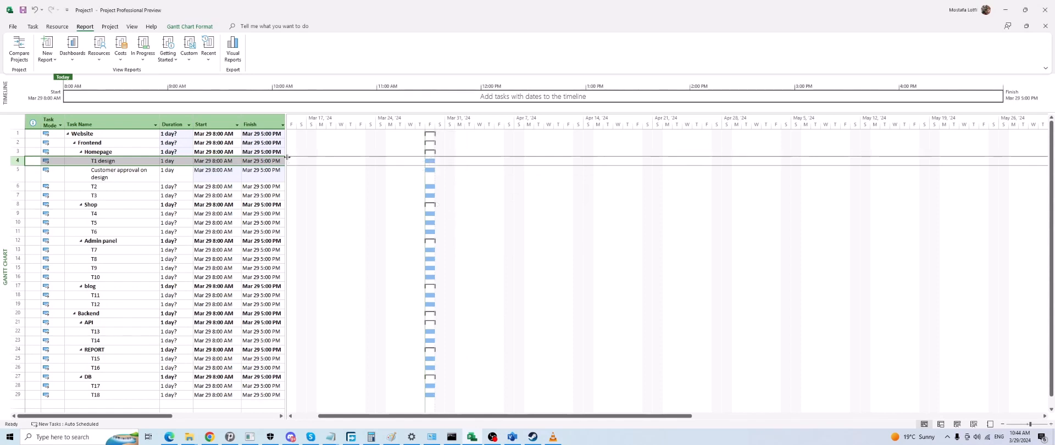
Widen the task table so the Predecessors column is shown.
{"action": "left_click_drag", "start_coordinate": [287, 157], "coordinate": [342, 162]}
{"action": "left_click", "coordinate": [312, 121]}
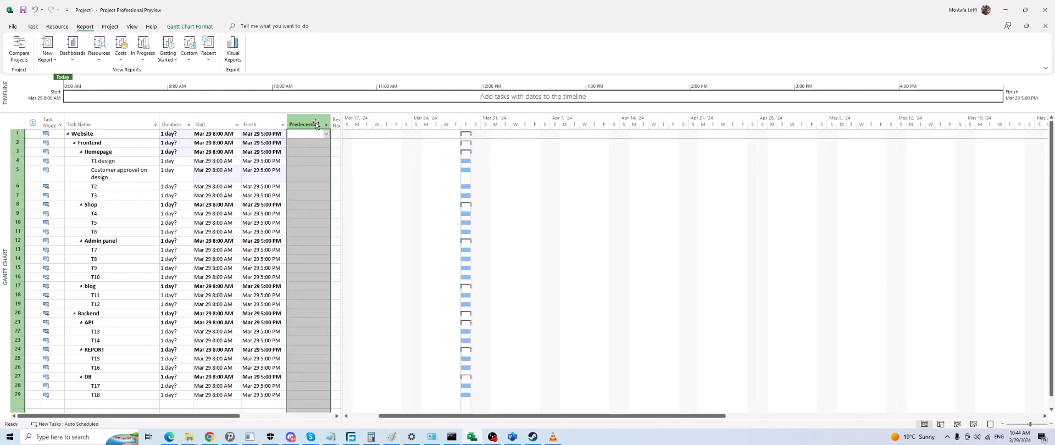
{"action": "left_click", "coordinate": [305, 185]}
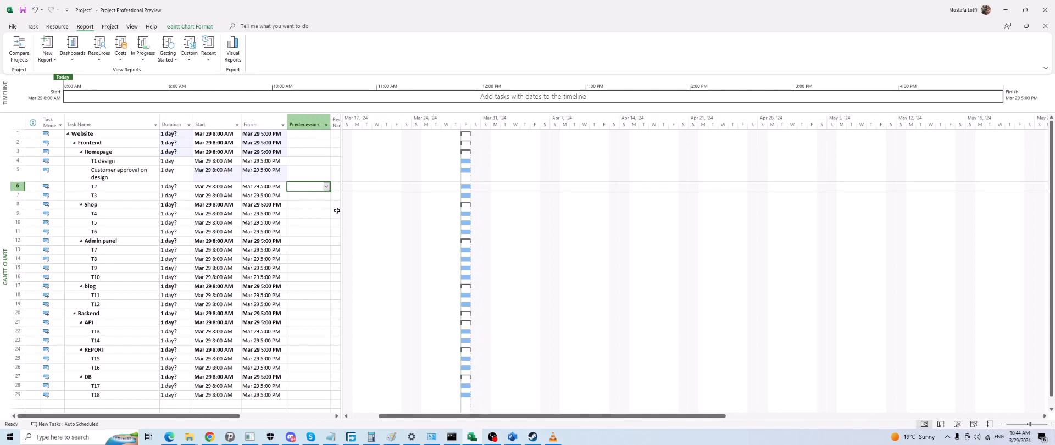
Look up the row numbers of T1 design and Customer approval on design in the task table.
{"action": "left_click", "coordinate": [314, 169]}
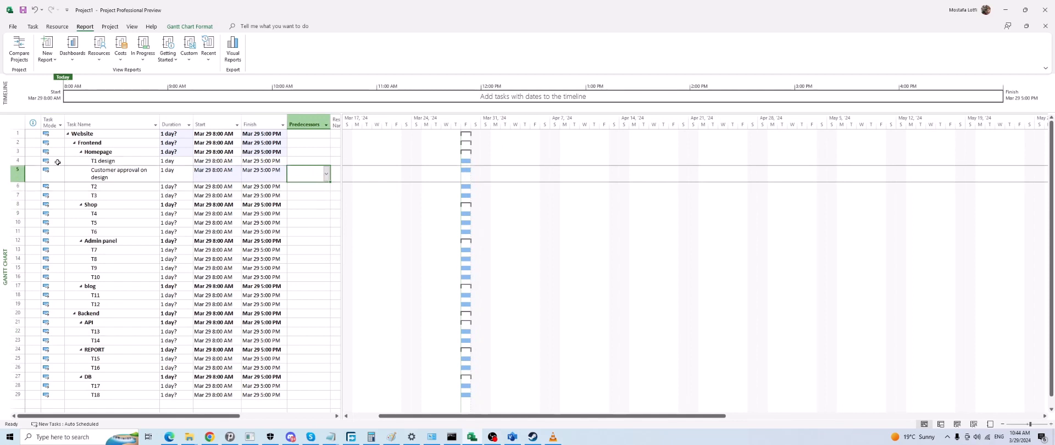
{"action": "left_click", "coordinate": [302, 154]}
{"action": "left_click", "coordinate": [302, 172]}
{"action": "left_click", "coordinate": [132, 160]}
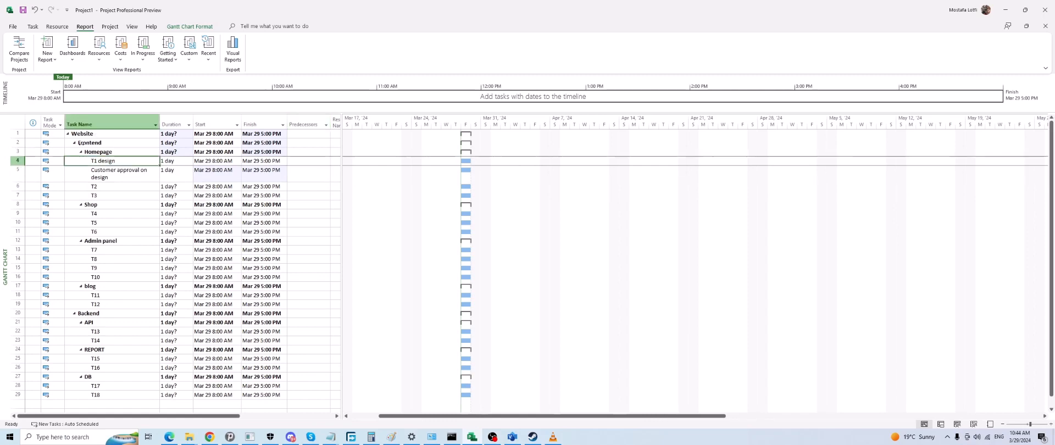
{"action": "left_click", "coordinate": [17, 122]}
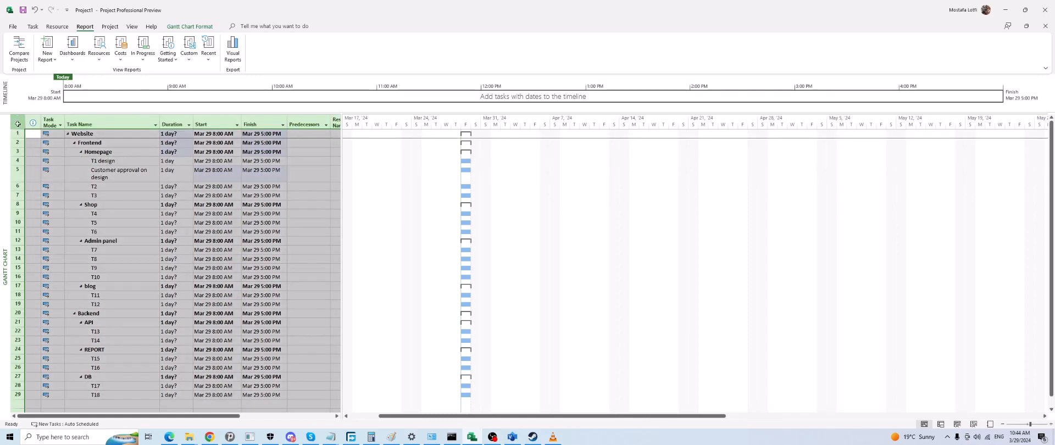
{"action": "left_click", "coordinate": [49, 171]}
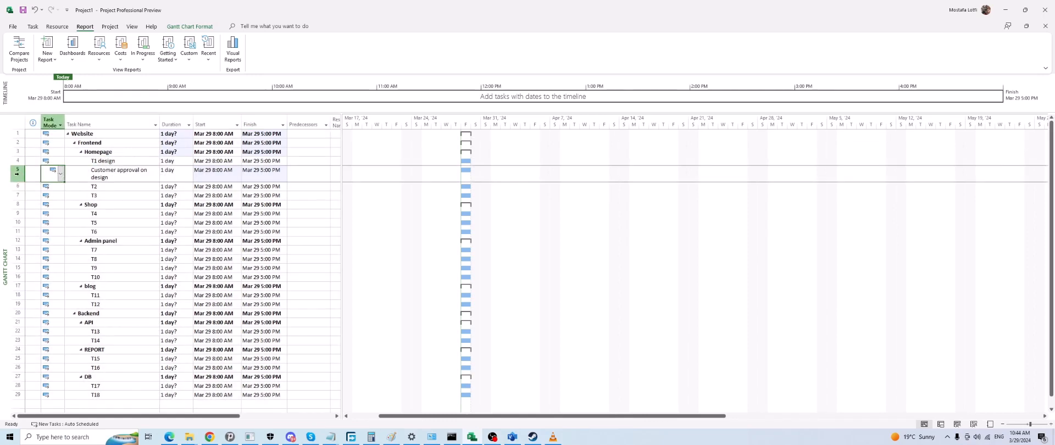
{"action": "left_click", "coordinate": [110, 161]}
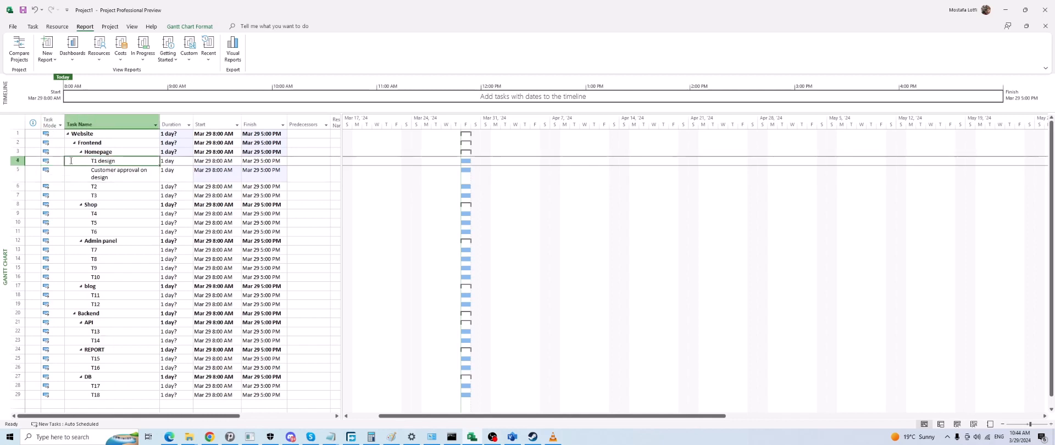
{"action": "key", "text": "Down"}
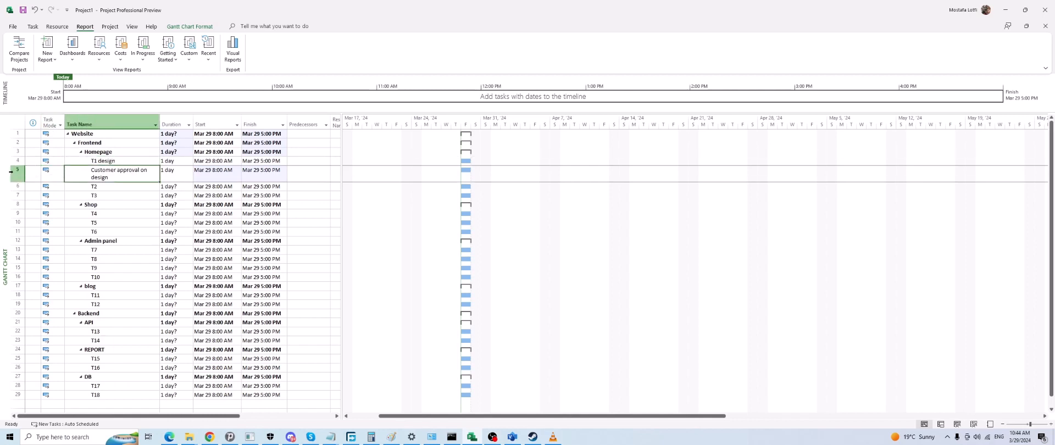
Enter 4 as the predecessor of the Customer approval on design task.
{"action": "left_click", "coordinate": [302, 173]}
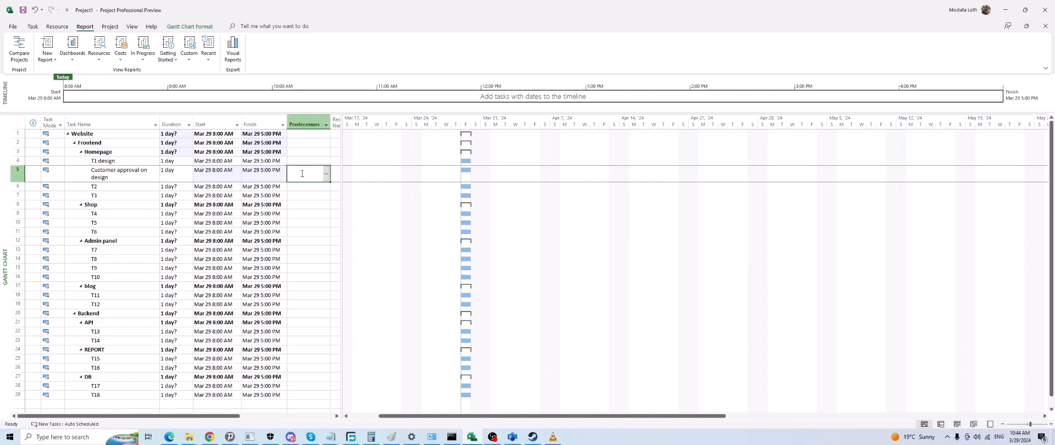
{"action": "left_click", "coordinate": [151, 171]}
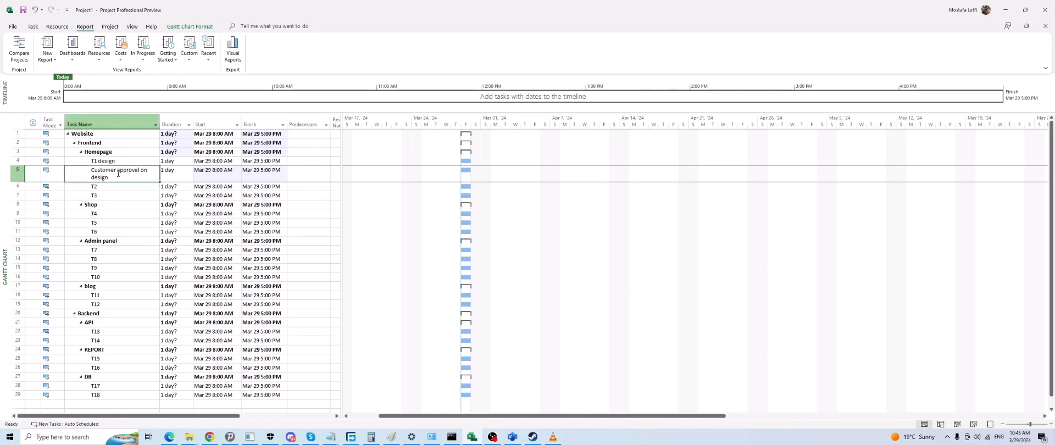
{"action": "left_click", "coordinate": [302, 177]}
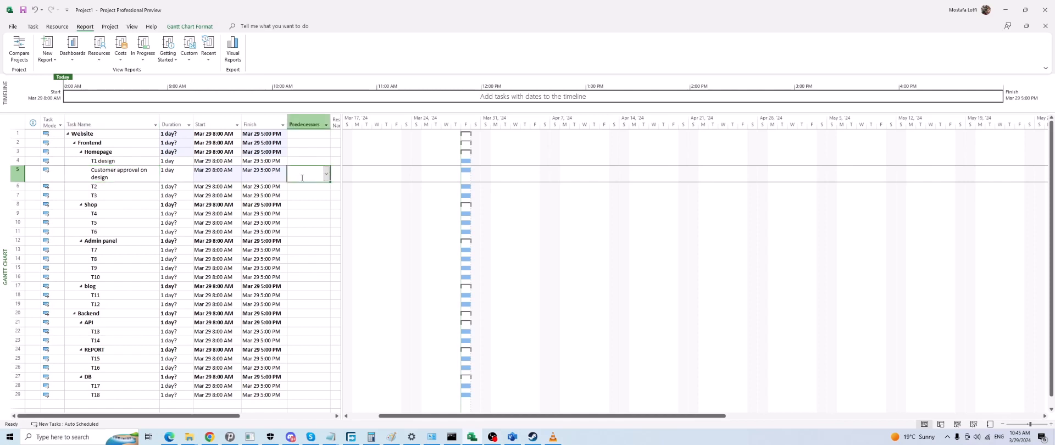
{"action": "type", "text": "4"}
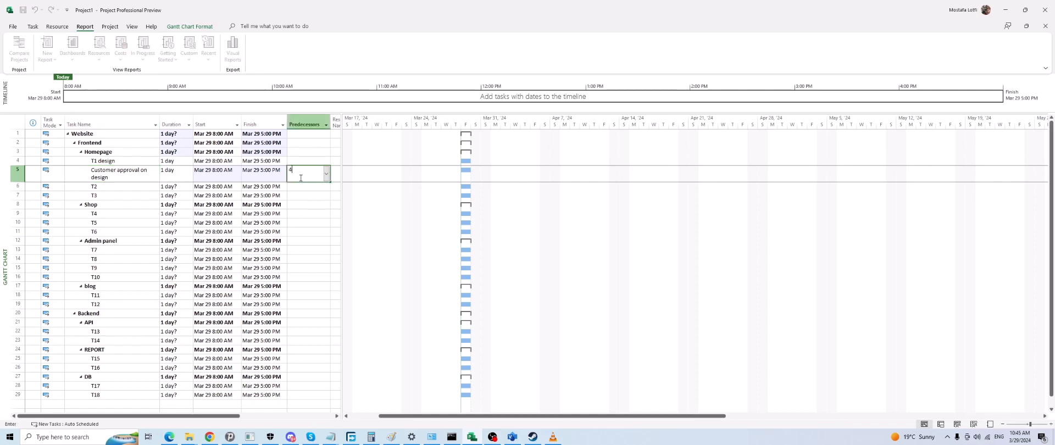
{"action": "key", "text": "Return"}
{"action": "left_click", "coordinate": [308, 176]}
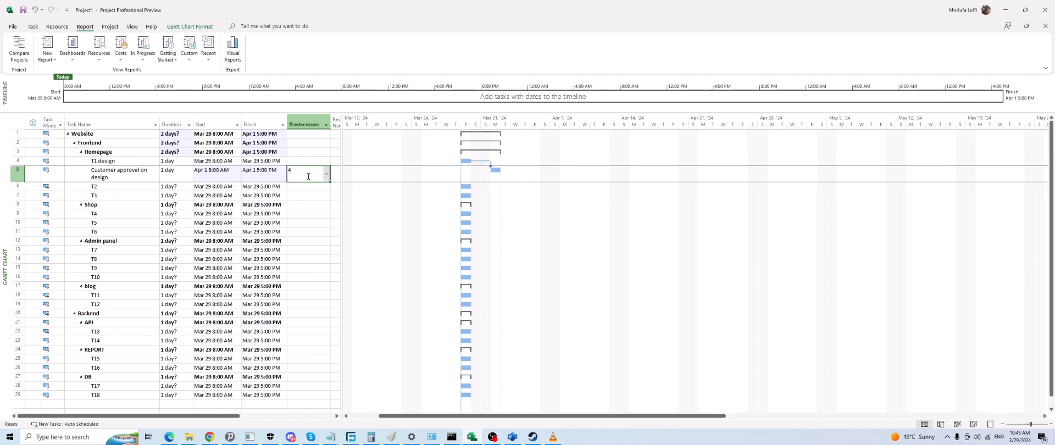
Examine the dependency type between T1 design and Customer approval on design, and compare the two linked bars on the Gantt chart.
{"action": "double_click", "coordinate": [484, 165]}
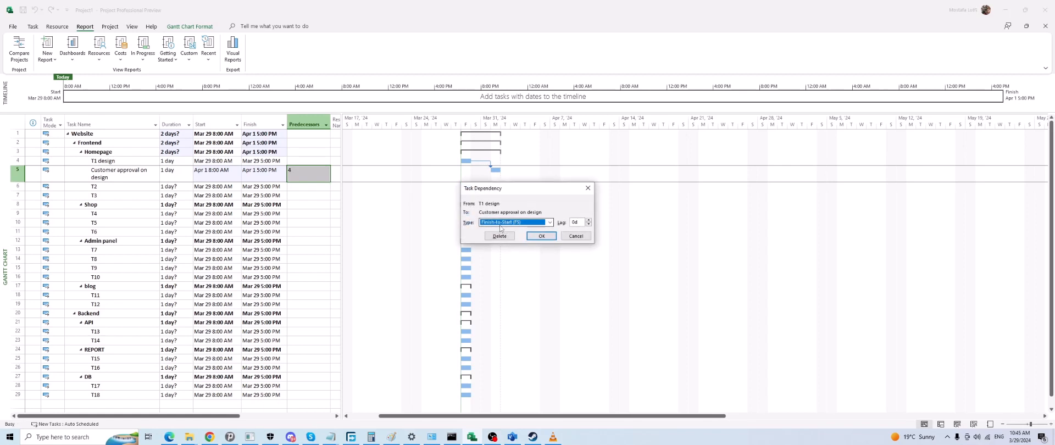
{"action": "left_click", "coordinate": [540, 236]}
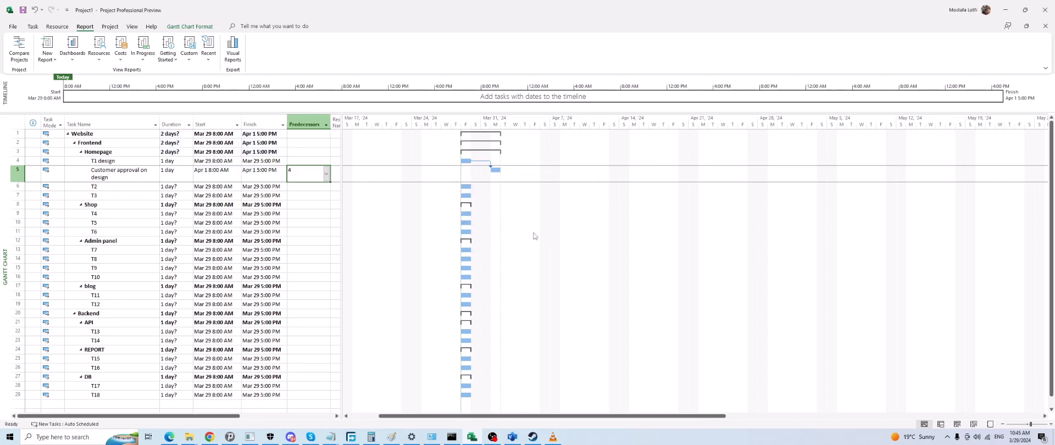
{"action": "left_click", "coordinate": [461, 161]}
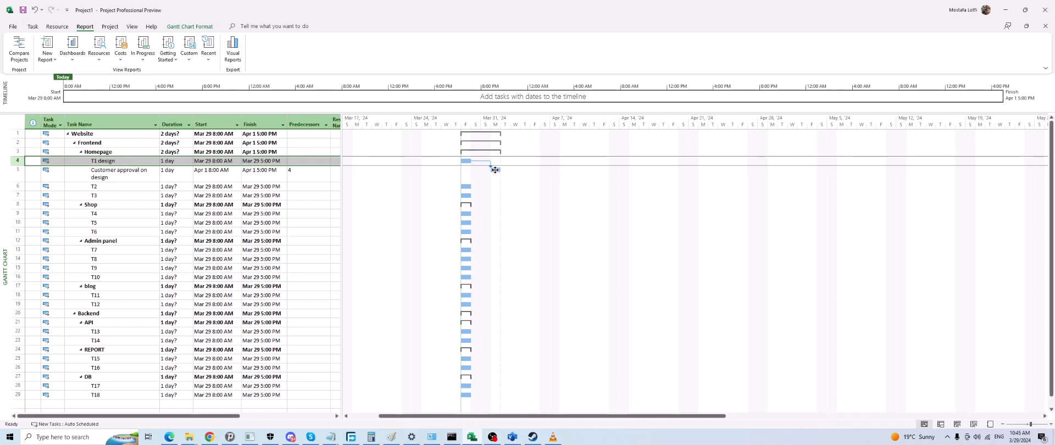
{"action": "left_click", "coordinate": [136, 171]}
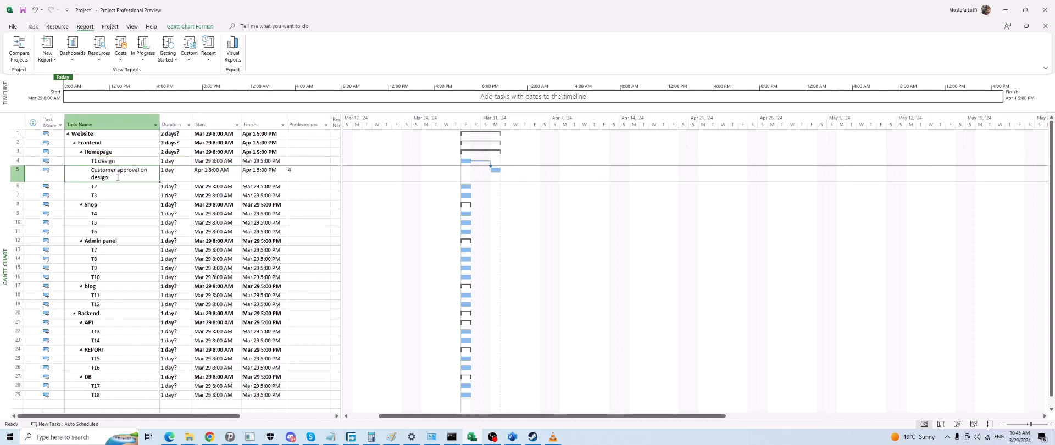
{"action": "left_click", "coordinate": [498, 171]}
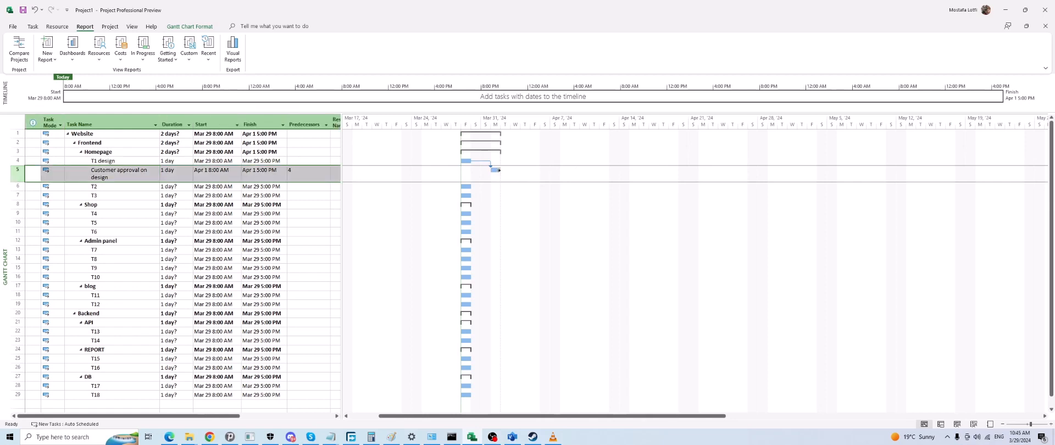
{"action": "left_click", "coordinate": [465, 160]}
{"action": "left_click", "coordinate": [496, 169]}
{"action": "left_click", "coordinate": [466, 161]}
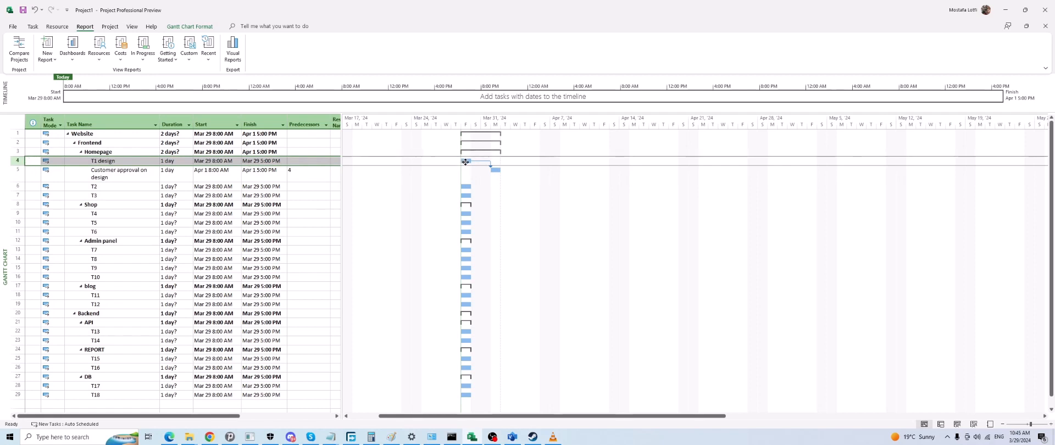
{"action": "left_click", "coordinate": [497, 170]}
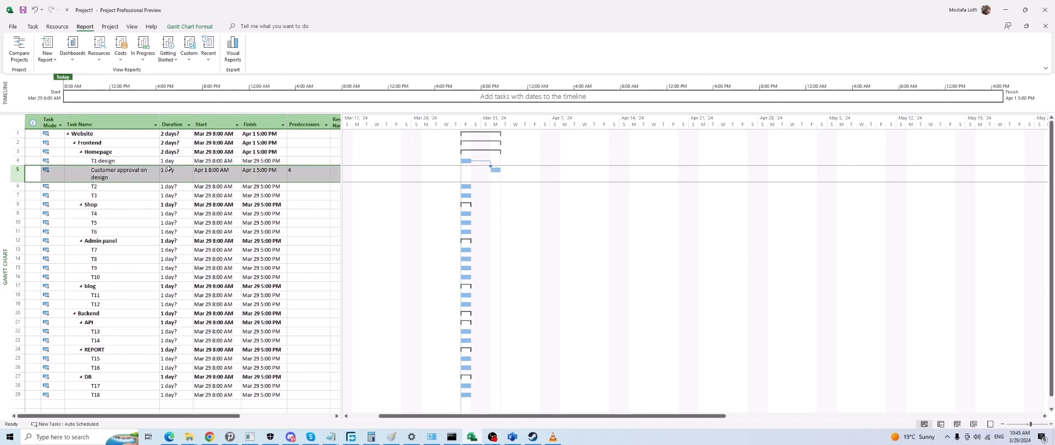
Add T3 and T5 from the task list as further predecessors of Customer approval on design, making its predecessors 4,7,10.
{"action": "left_click", "coordinate": [301, 177]}
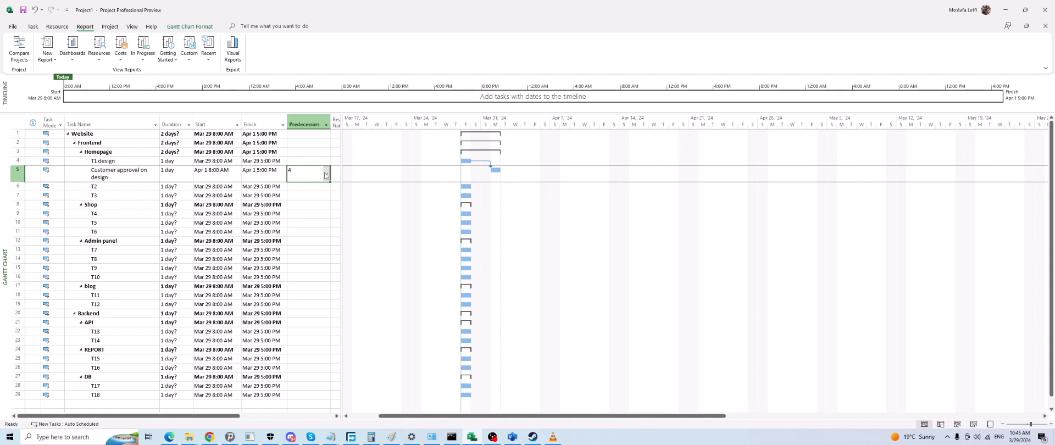
{"action": "left_click", "coordinate": [326, 176]}
{"action": "scroll", "coordinate": [241, 235], "scroll_direction": "down", "scroll_amount": 2}
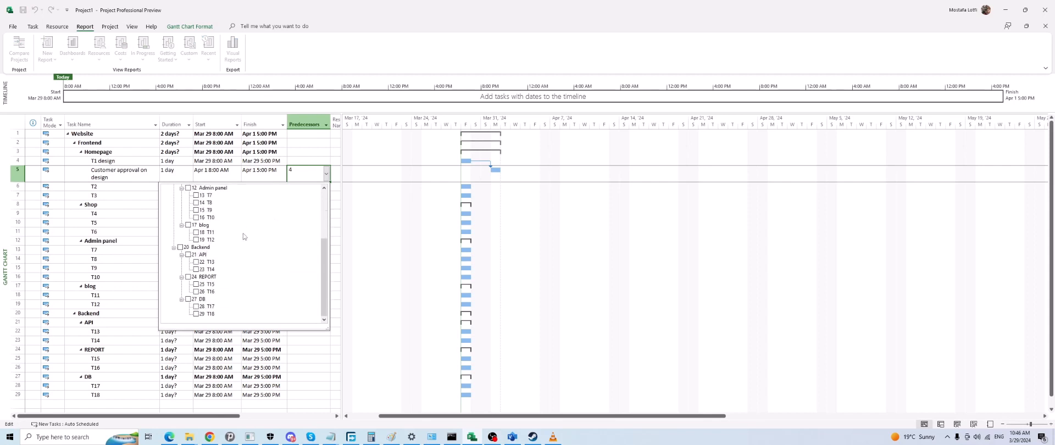
{"action": "scroll", "coordinate": [278, 213], "scroll_direction": "up", "scroll_amount": 4}
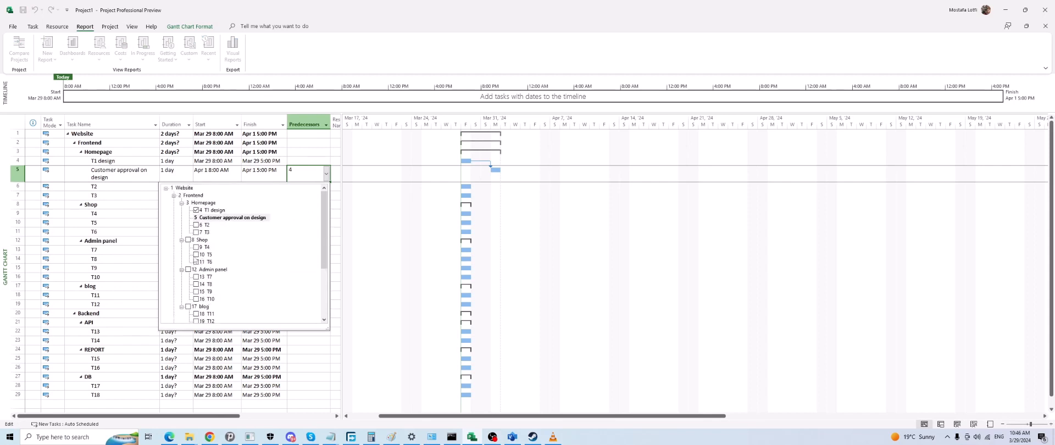
{"action": "left_click", "coordinate": [196, 231]}
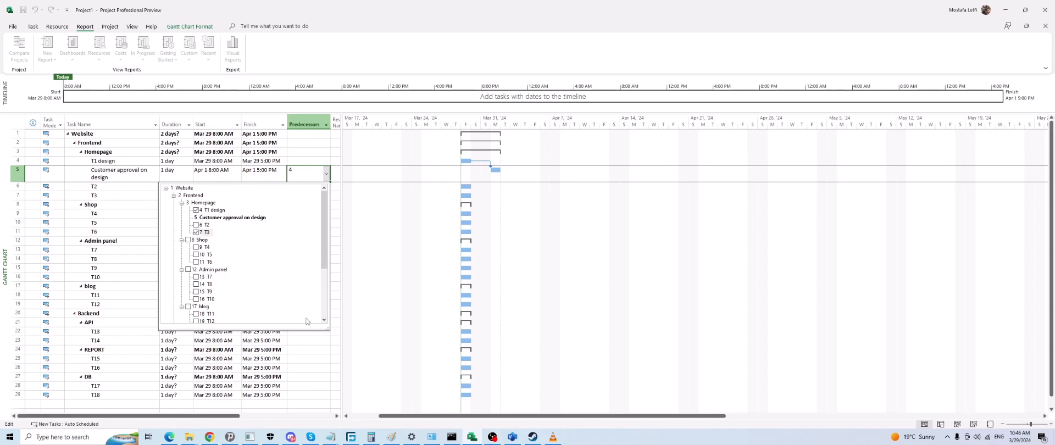
{"action": "left_click", "coordinate": [196, 254]}
{"action": "left_click", "coordinate": [297, 152]}
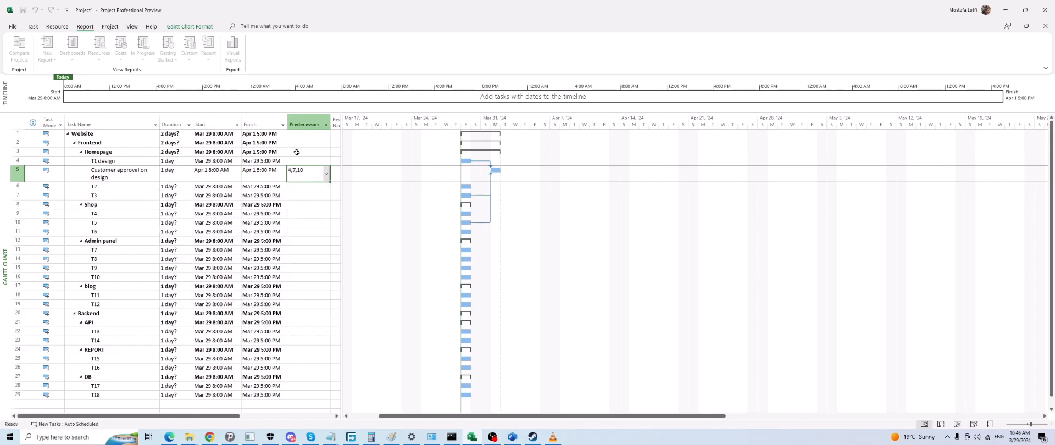
{"action": "left_click", "coordinate": [306, 231]}
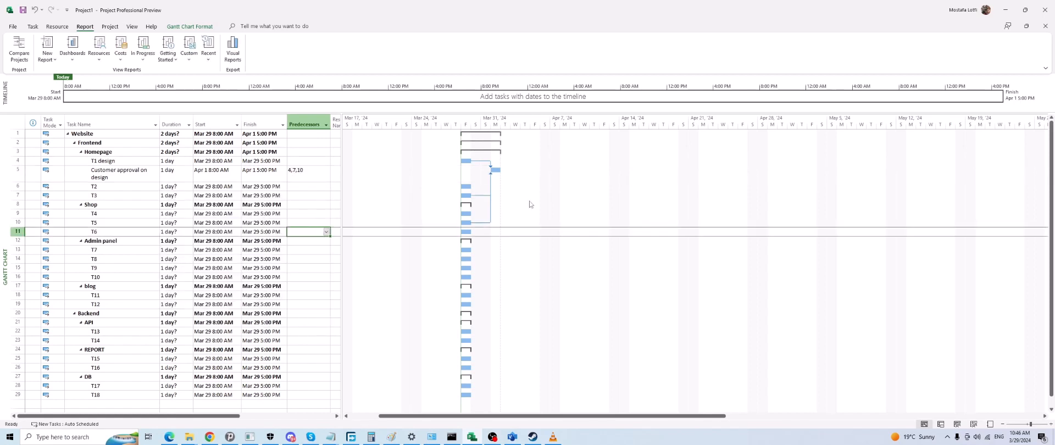
Clear all predecessors from the Customer approval on design task.
{"action": "left_click", "coordinate": [308, 175]}
{"action": "key", "text": "Delete"}
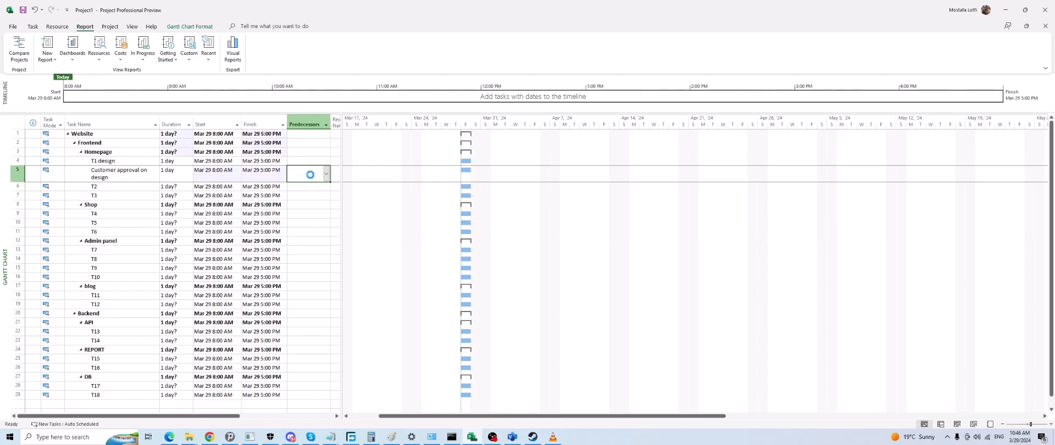
{"action": "left_click", "coordinate": [317, 222]}
{"action": "left_click", "coordinate": [310, 173]}
Link T1 design, T3, T7, T5, T11, T9 and T13 in that order as one chain, and undo the linking.
{"action": "left_click", "coordinate": [33, 26]}
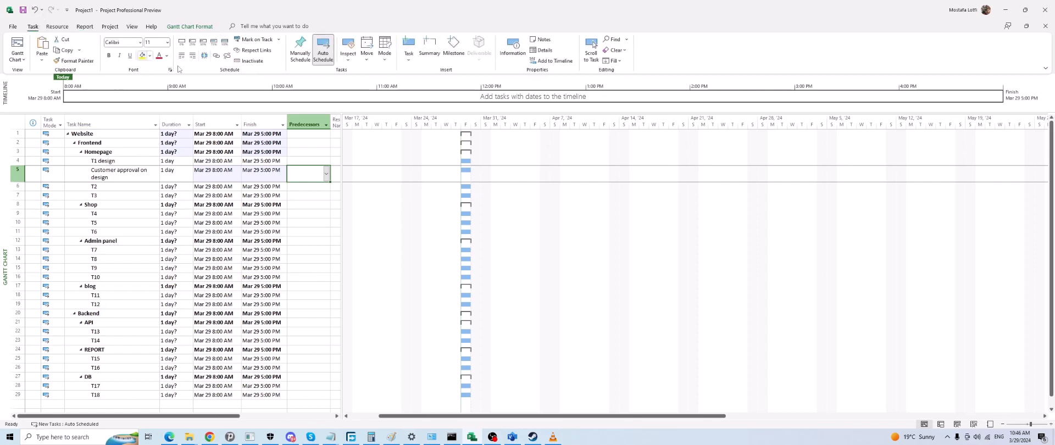
{"action": "left_click", "coordinate": [112, 161]}
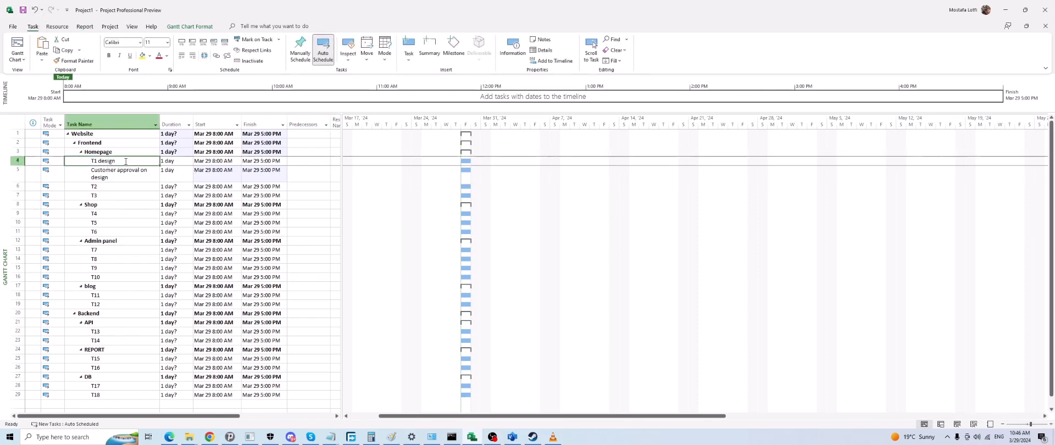
{"action": "left_click", "coordinate": [243, 177]}
{"action": "left_click", "coordinate": [117, 162]}
{"action": "left_click", "coordinate": [130, 193], "text": "ctrl"}
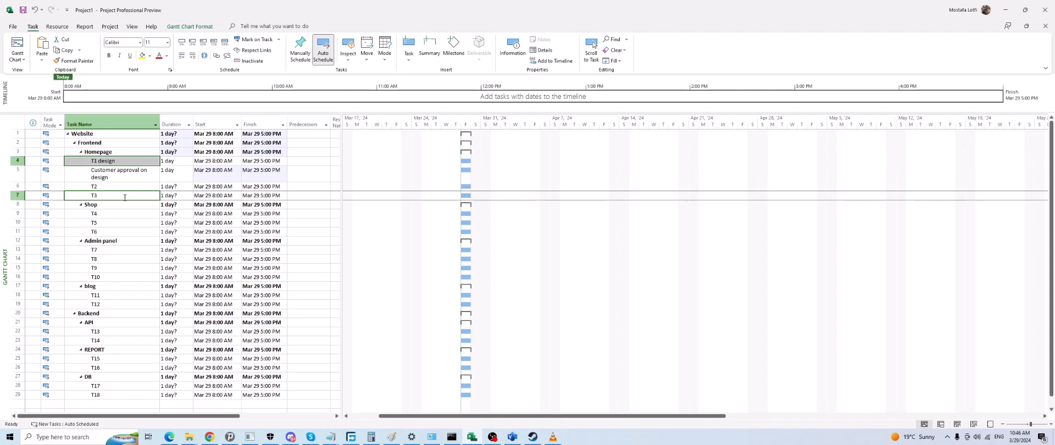
{"action": "left_click", "coordinate": [108, 250], "text": "ctrl"}
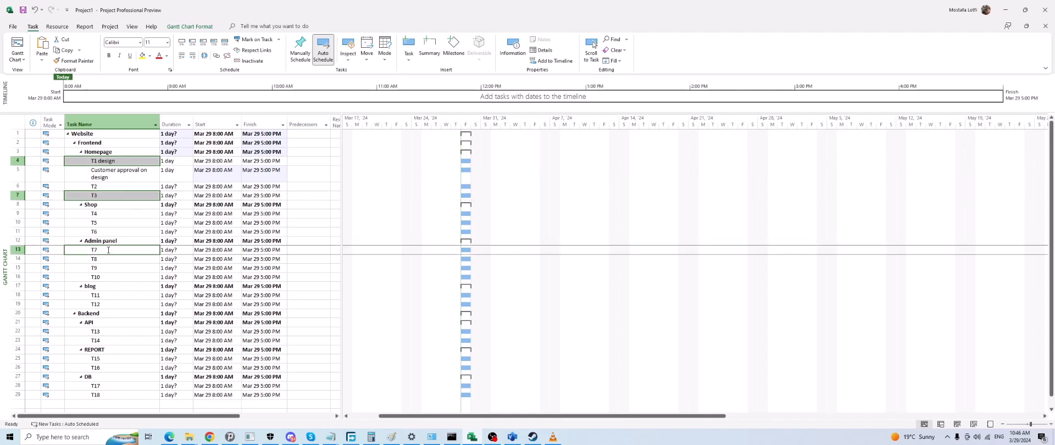
{"action": "left_click", "coordinate": [111, 223], "text": "ctrl"}
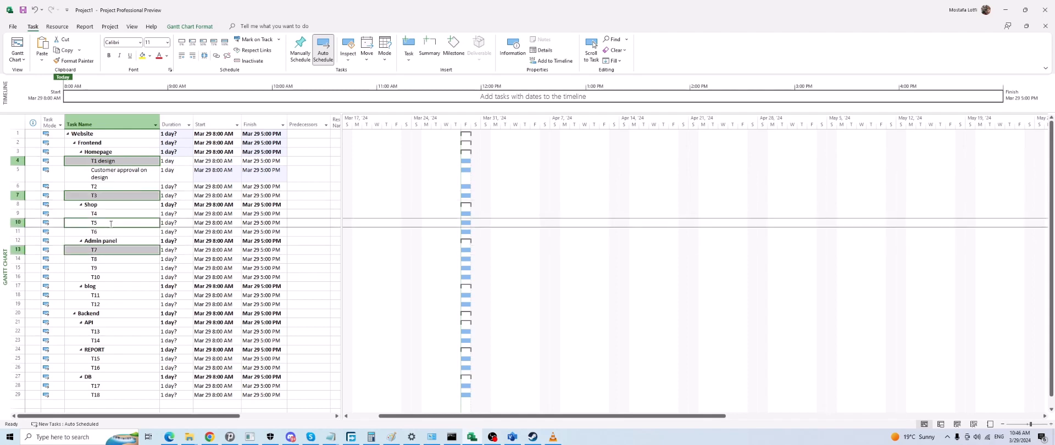
{"action": "left_click", "coordinate": [103, 296], "text": "ctrl"}
{"action": "left_click", "coordinate": [106, 269], "text": "ctrl"}
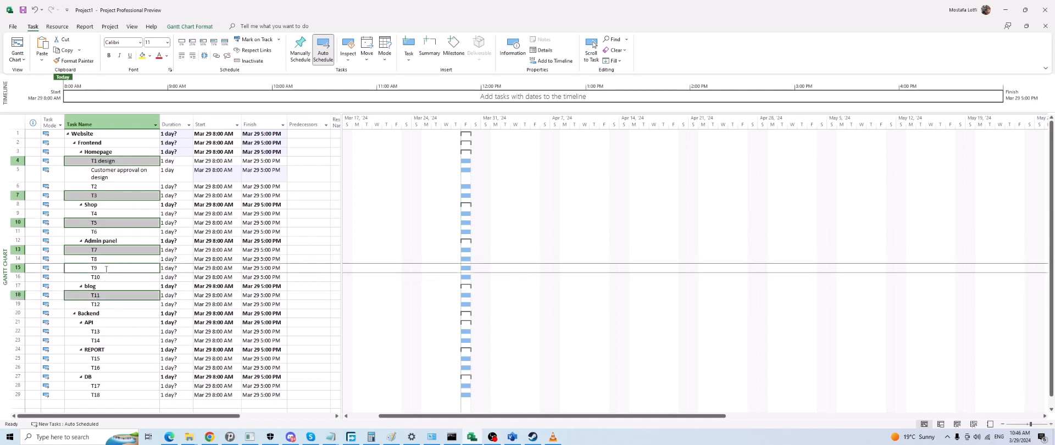
{"action": "left_click", "coordinate": [104, 331], "text": "ctrl"}
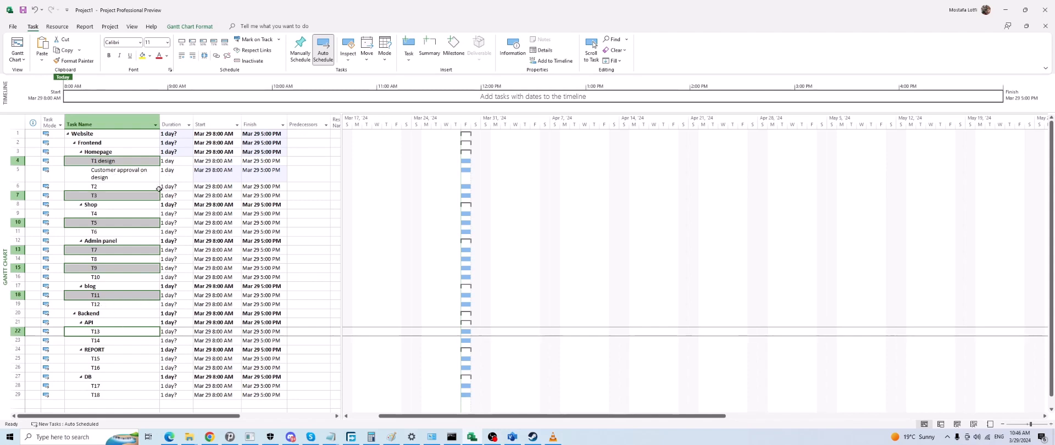
{"action": "left_click", "coordinate": [217, 56]}
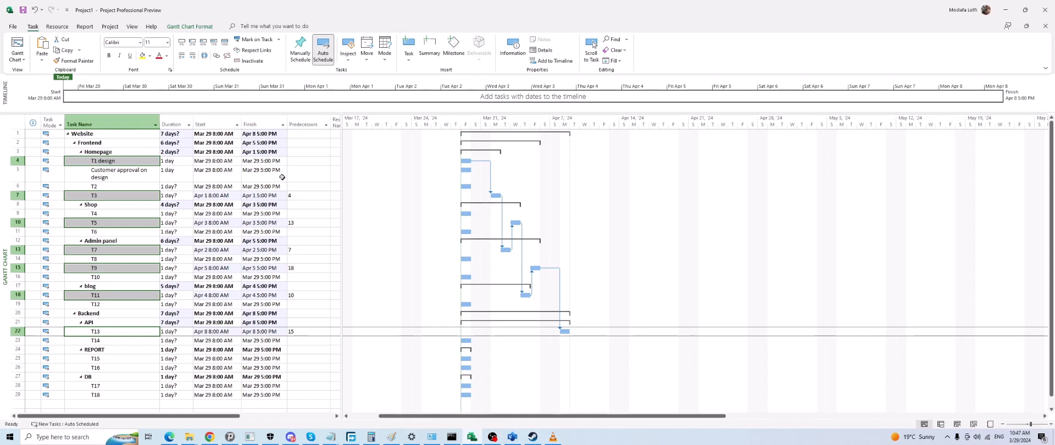
{"action": "key", "text": "ctrl+z"}
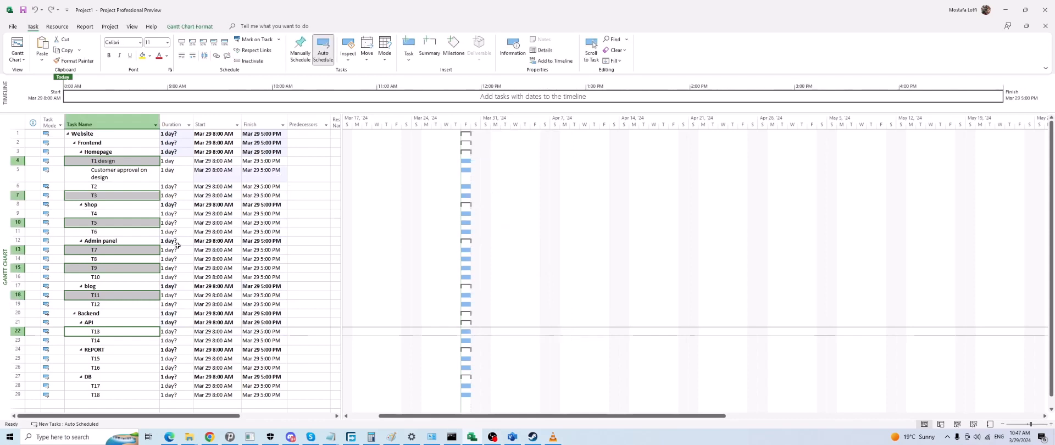
{"action": "left_click", "coordinate": [173, 249]}
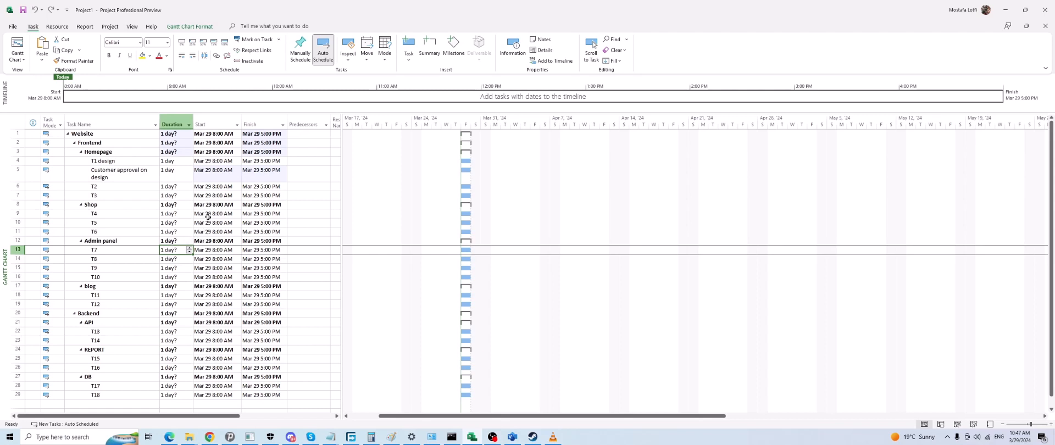
Open the Task Information dialog for T1 design.
{"action": "double_click", "coordinate": [120, 162]}
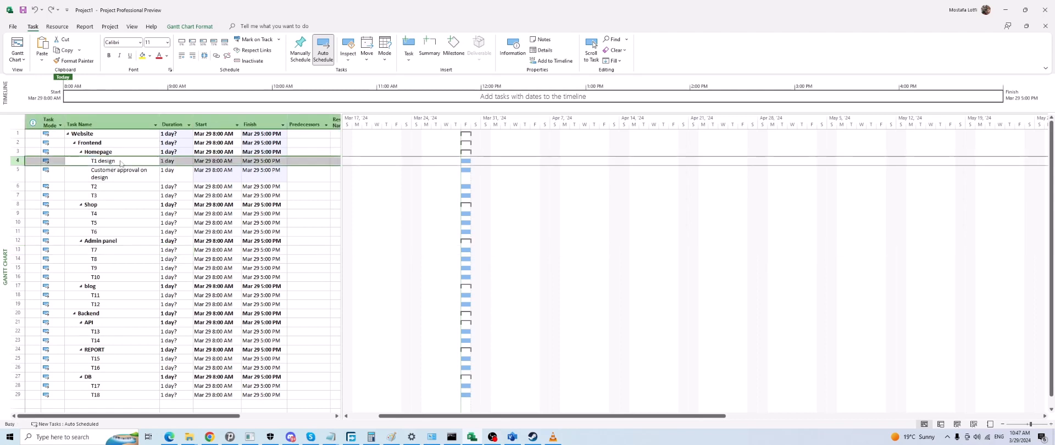
{"action": "left_click", "coordinate": [645, 141]}
{"action": "right_click", "coordinate": [141, 161]}
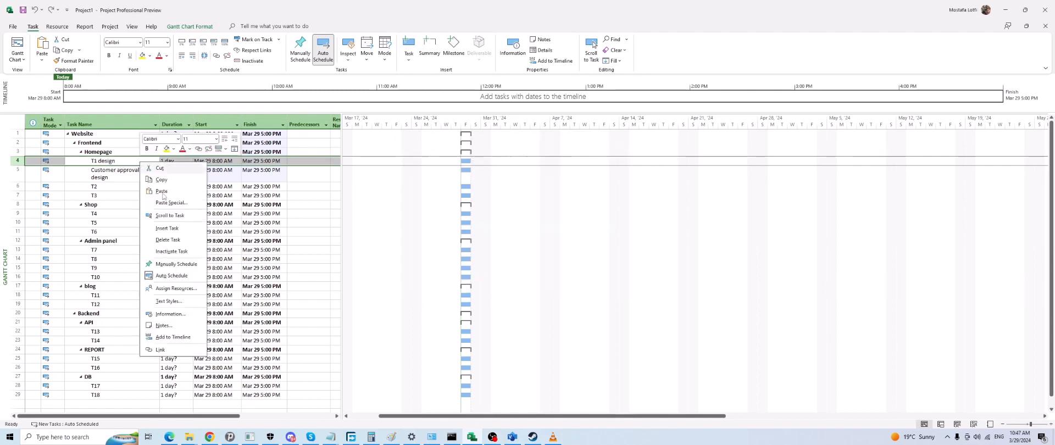
{"action": "left_click", "coordinate": [170, 314]}
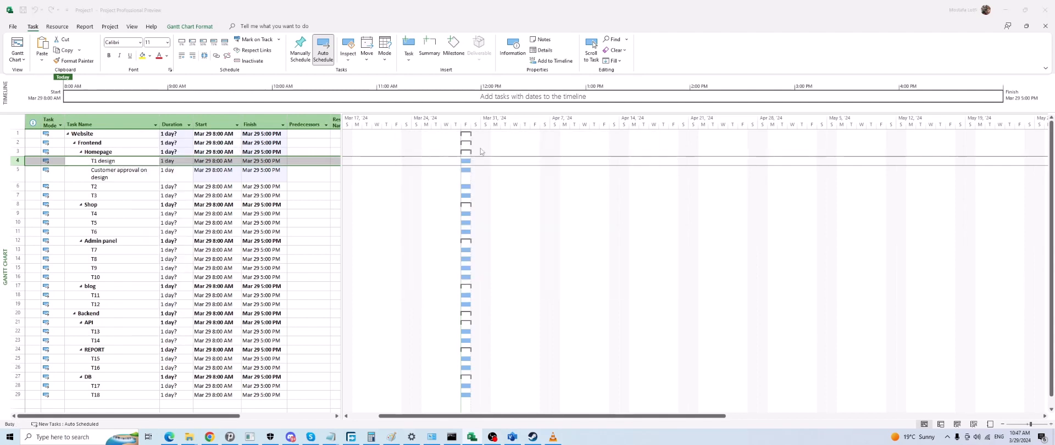
{"action": "left_click_drag", "start_coordinate": [516, 141], "coordinate": [487, 146]}
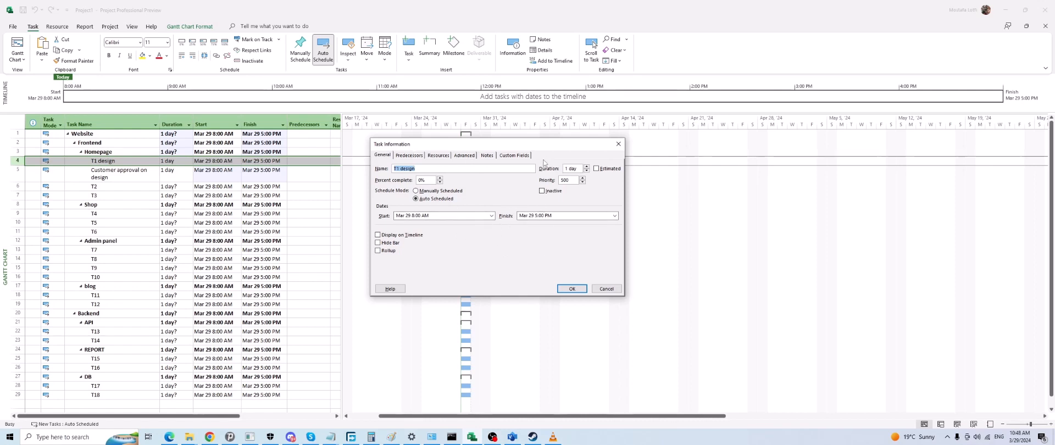
Look through the custom fields, advanced, resources, predecessors and general settings of T1 design.
{"action": "left_click", "coordinate": [508, 156]}
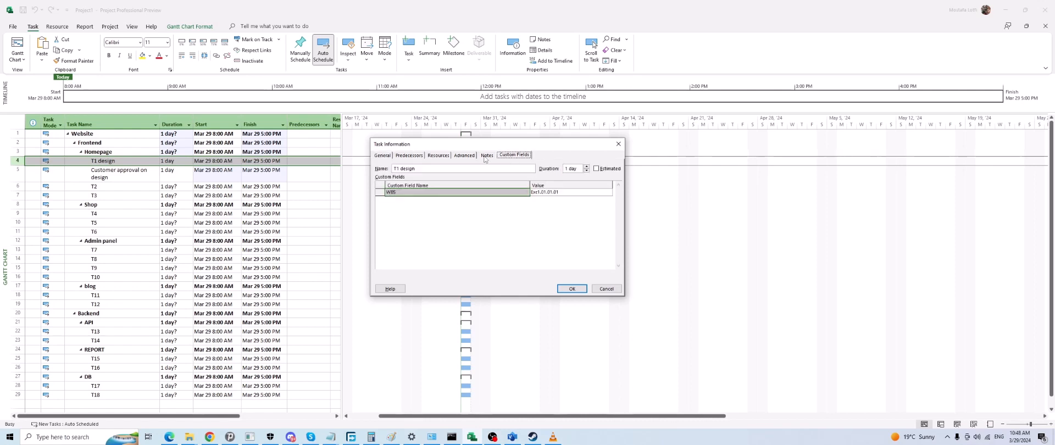
{"action": "left_click", "coordinate": [464, 156]}
{"action": "left_click", "coordinate": [439, 156]}
{"action": "left_click", "coordinate": [409, 156]}
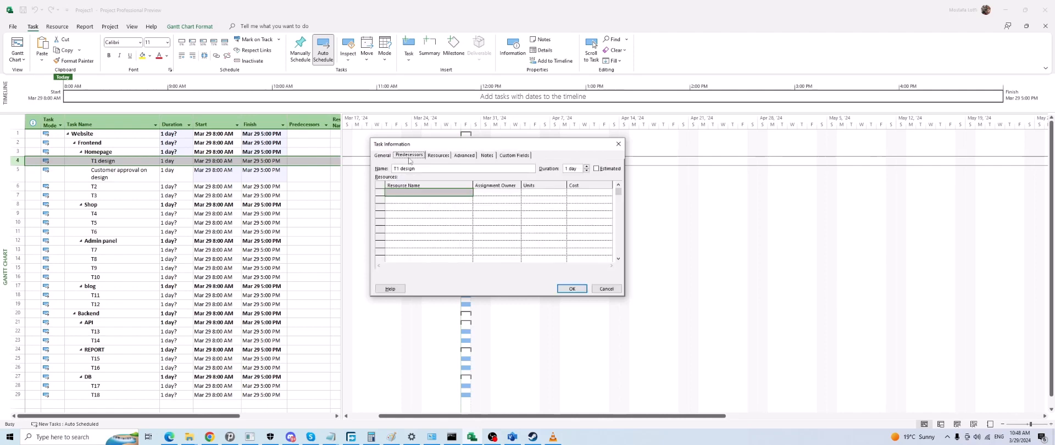
{"action": "left_click", "coordinate": [383, 156]}
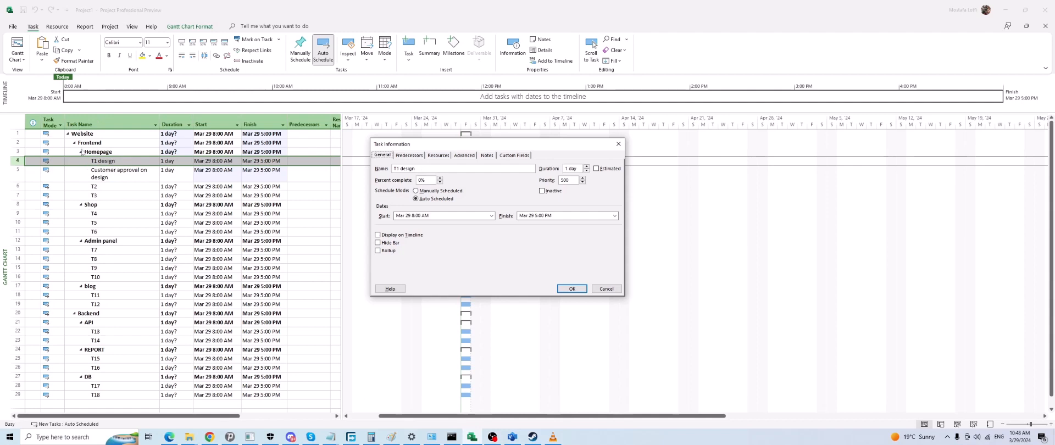
{"action": "left_click", "coordinate": [573, 168]}
Add T2 and the task with ID 9 as predecessors of T1 design in its task information.
{"action": "left_click", "coordinate": [408, 156]}
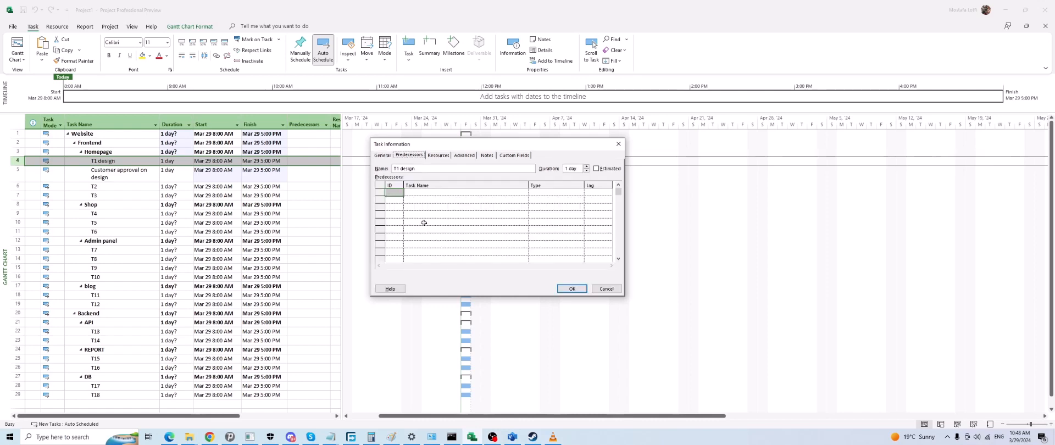
{"action": "left_click", "coordinate": [430, 192]}
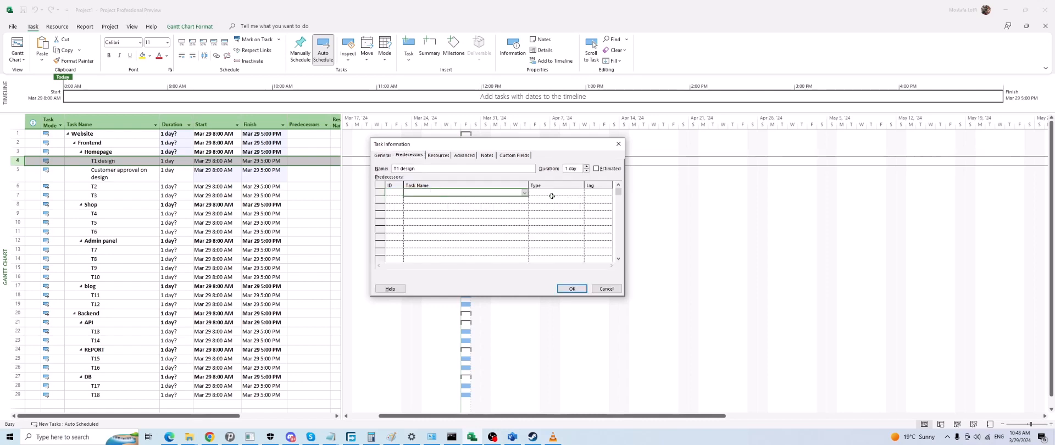
{"action": "left_click", "coordinate": [524, 192]}
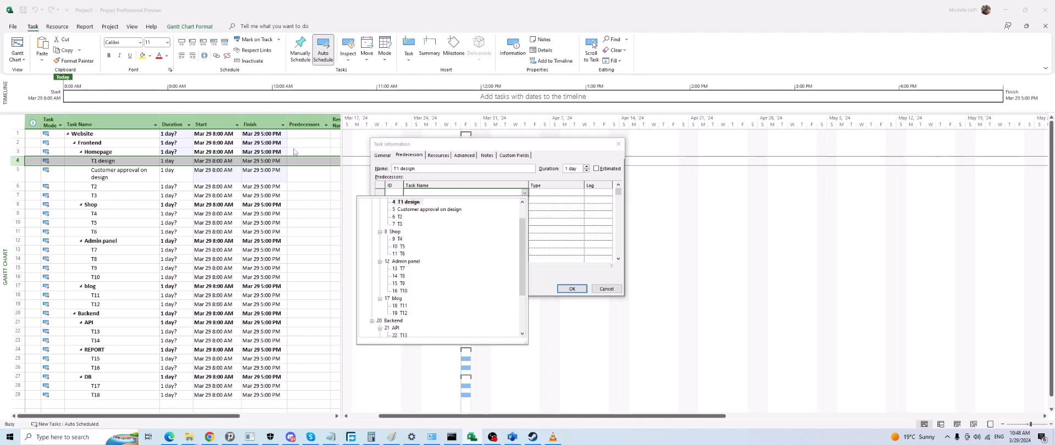
{"action": "left_click", "coordinate": [400, 218]}
{"action": "left_click", "coordinate": [462, 200]}
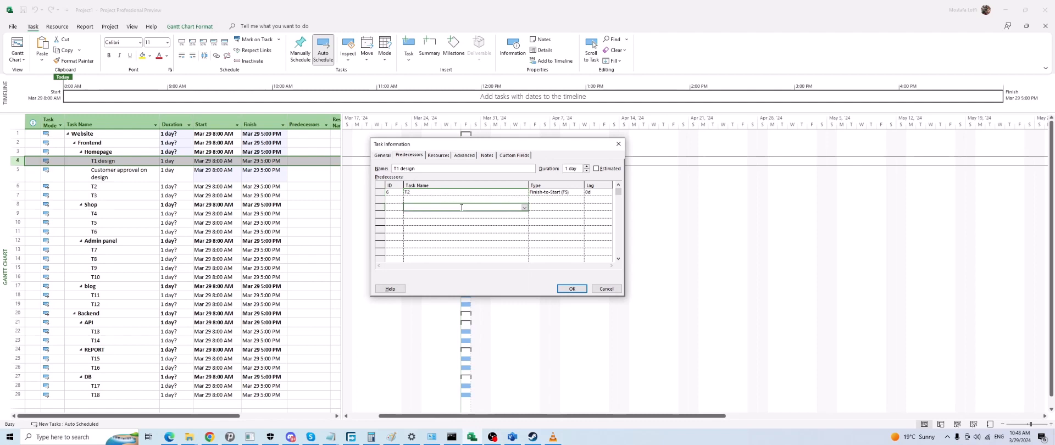
{"action": "left_click", "coordinate": [396, 199]}
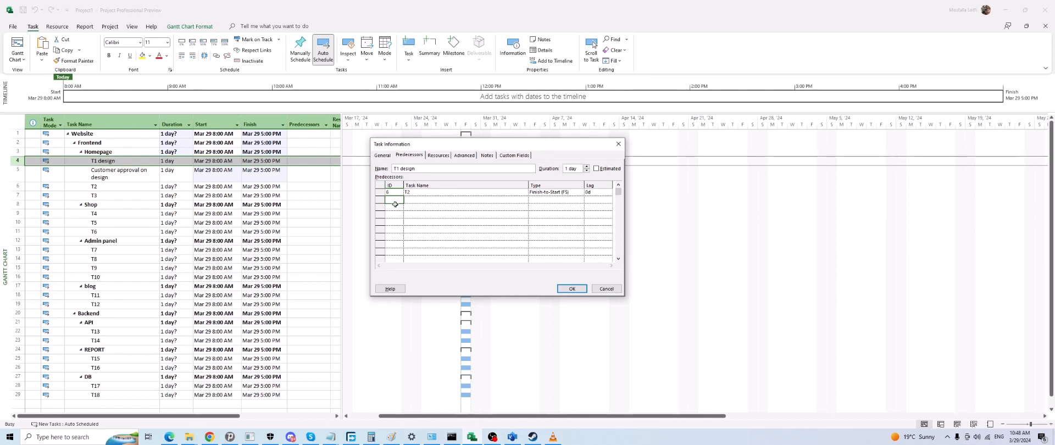
{"action": "type", "text": "9"}
{"action": "left_click", "coordinate": [441, 199]}
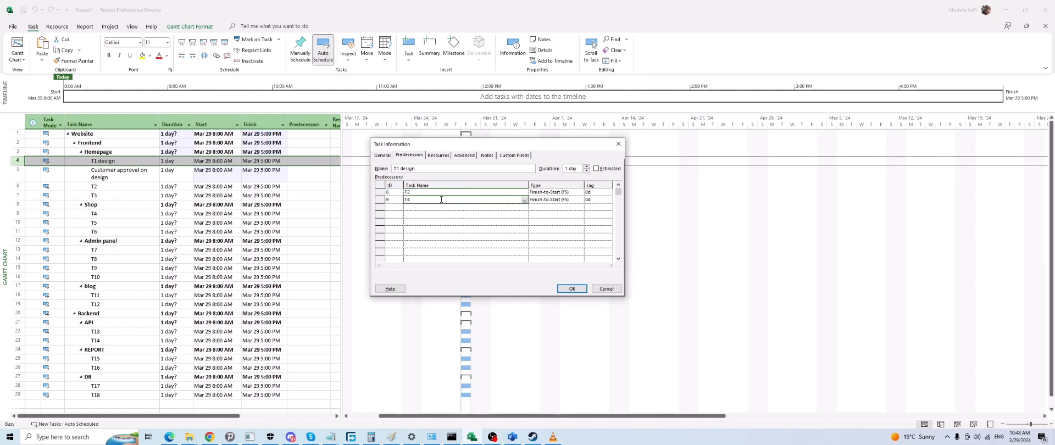
Check the dependency type options and lag of both T1 design predecessors, keep Finish-to-Start with 0d lag, and apply the task information.
{"action": "left_click", "coordinate": [570, 193]}
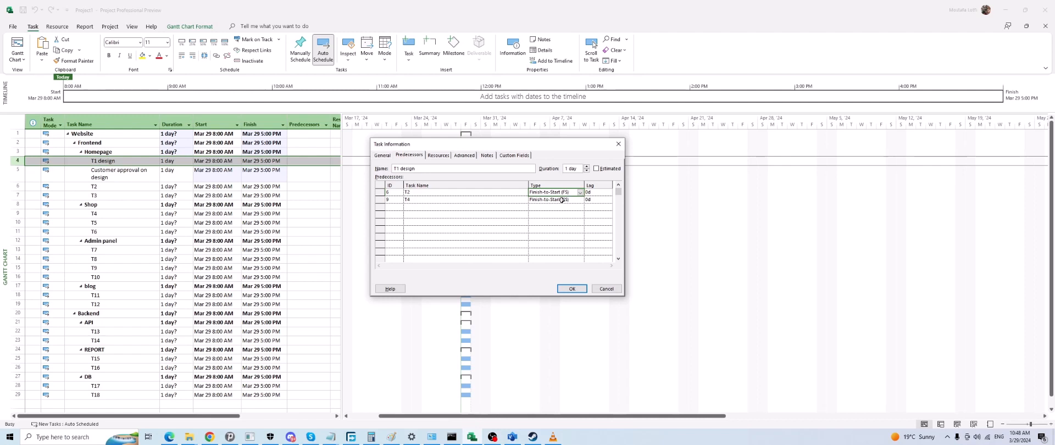
{"action": "left_click", "coordinate": [580, 193]}
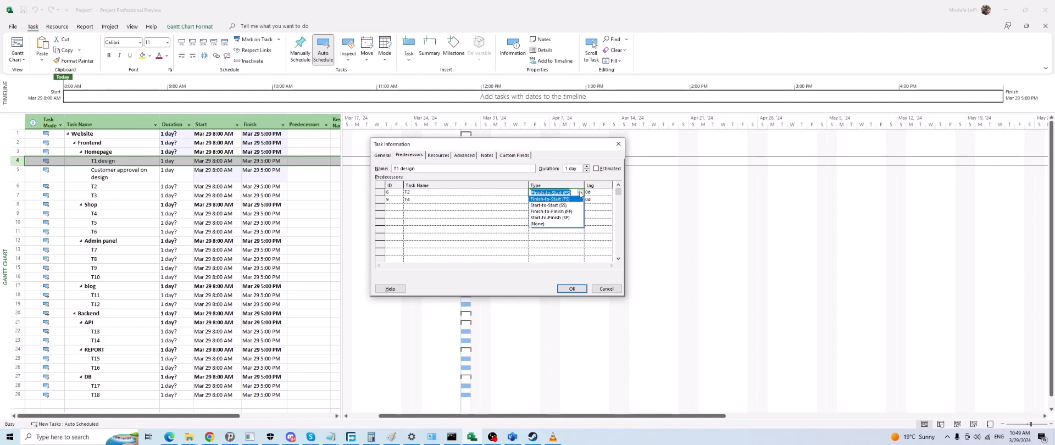
{"action": "left_click", "coordinate": [580, 194]}
{"action": "left_click", "coordinate": [566, 200]}
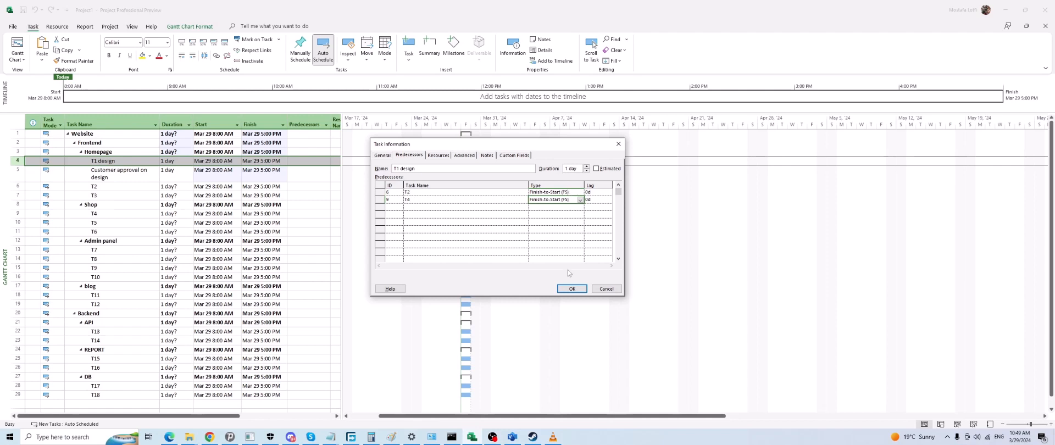
{"action": "left_click", "coordinate": [595, 193]}
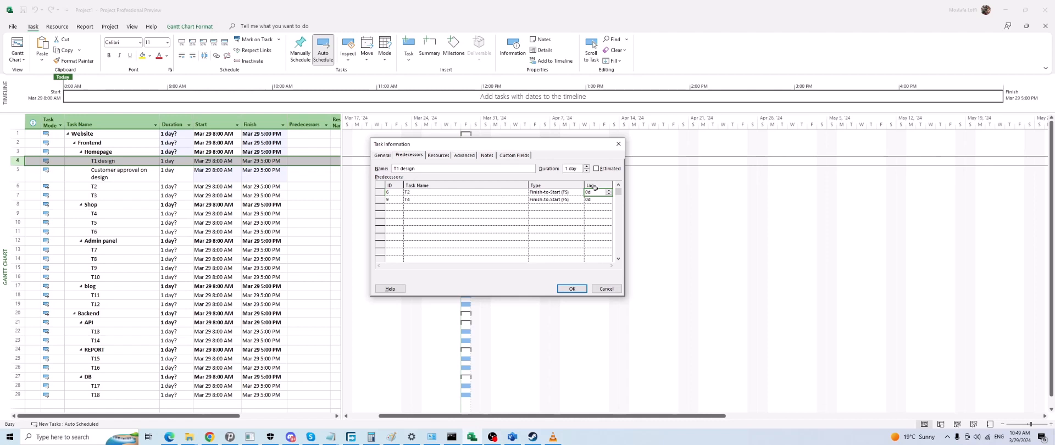
{"action": "left_click", "coordinate": [595, 200]}
{"action": "left_click", "coordinate": [569, 289]}
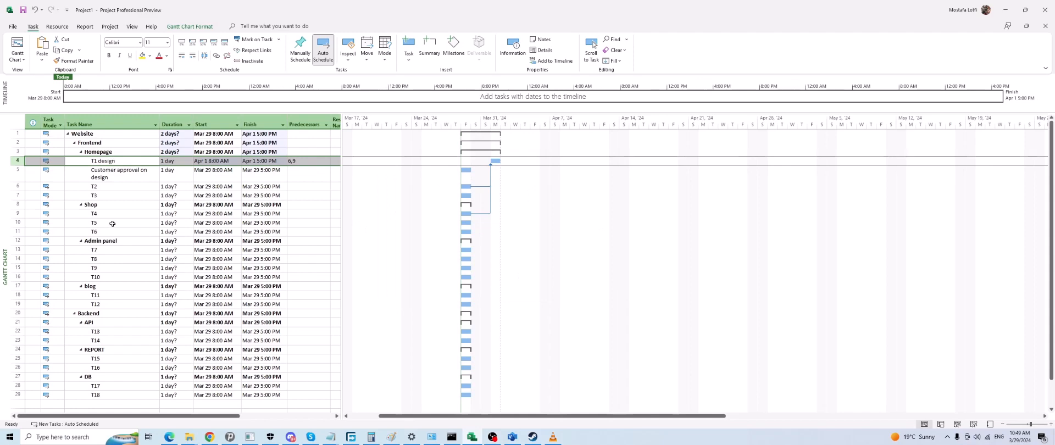
Link T7 to T8 under Admin panel by connecting their bars on the Gantt chart.
{"action": "scroll", "coordinate": [114, 224], "scroll_direction": "down", "scroll_amount": 2}
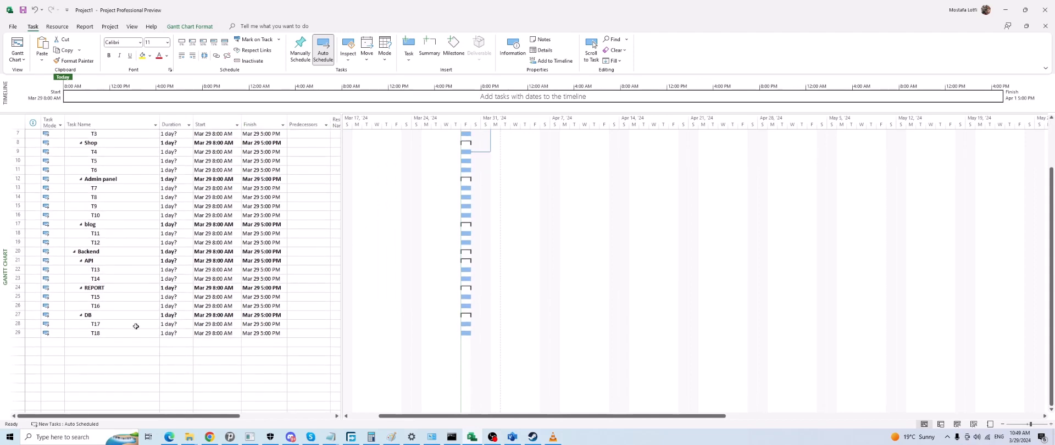
{"action": "scroll", "coordinate": [126, 291], "scroll_direction": "up", "scroll_amount": 2}
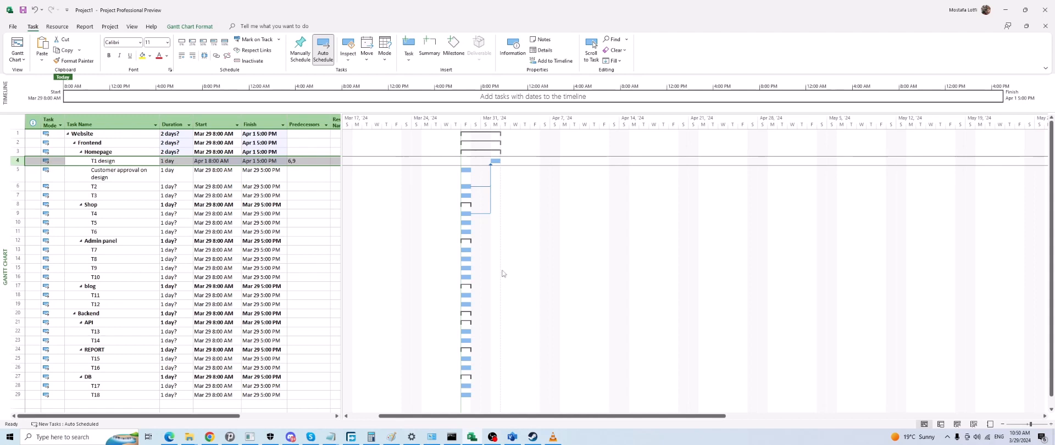
{"action": "left_click_drag", "start_coordinate": [465, 250], "coordinate": [466, 259]}
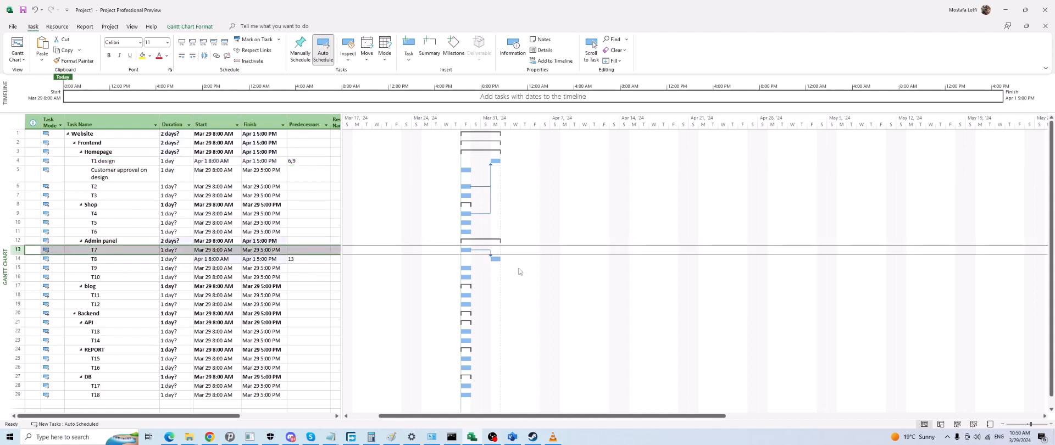
Set the lag of the T7 to T8 dependency to 2 w.
{"action": "double_click", "coordinate": [487, 252]}
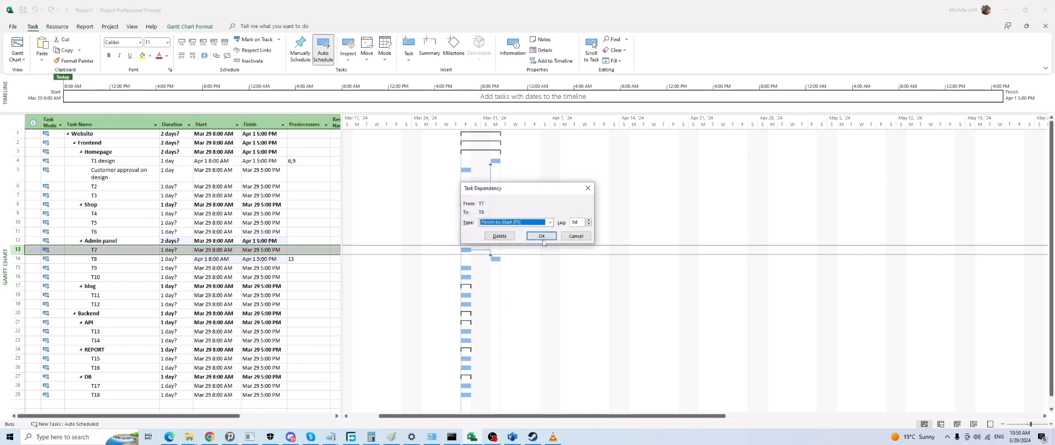
{"action": "double_click", "coordinate": [577, 223]}
{"action": "type", "text": "2 w"}
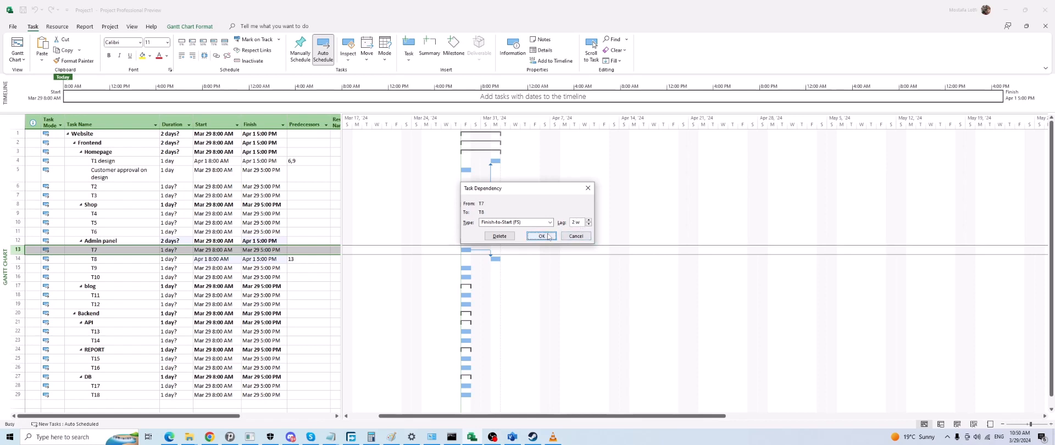
{"action": "left_click", "coordinate": [541, 235]}
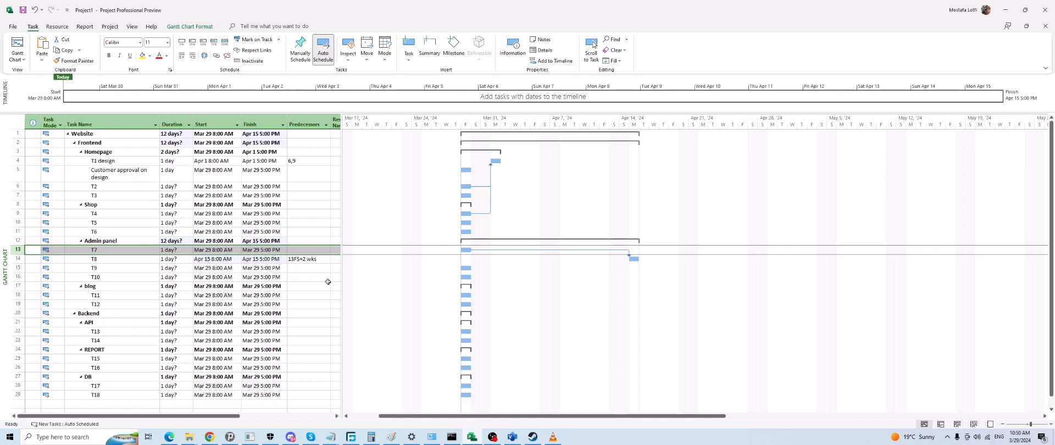
Delete the dependency from T7 to T8 and both dependencies from T2 and T4 to T1 design.
{"action": "left_click", "coordinate": [304, 260]}
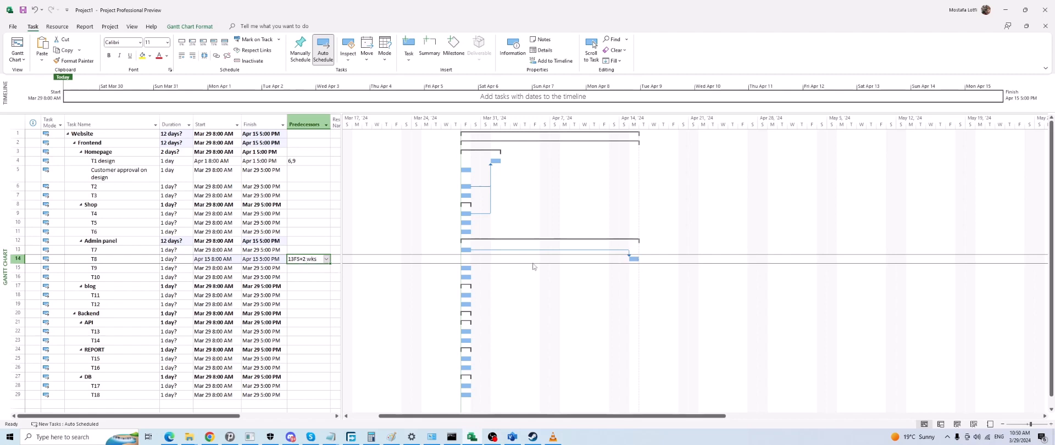
{"action": "double_click", "coordinate": [598, 253]}
{"action": "left_click", "coordinate": [510, 238]}
{"action": "double_click", "coordinate": [490, 175]}
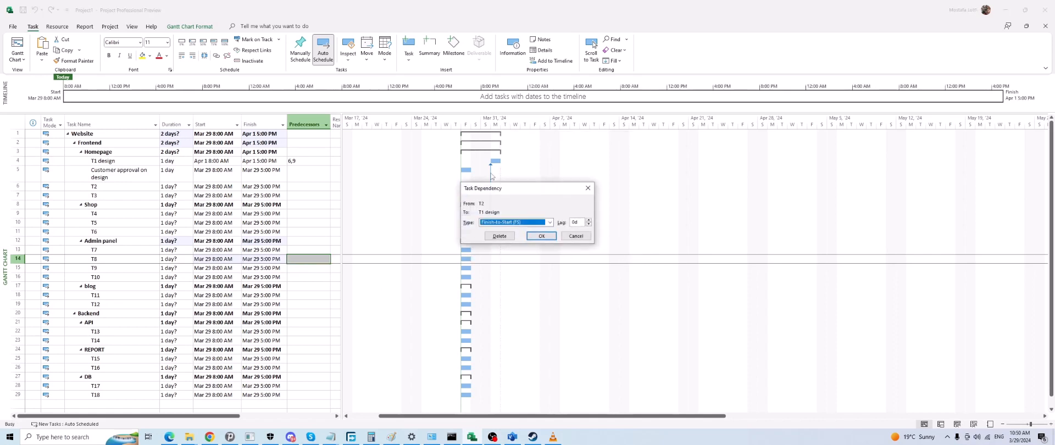
{"action": "left_click", "coordinate": [515, 240]}
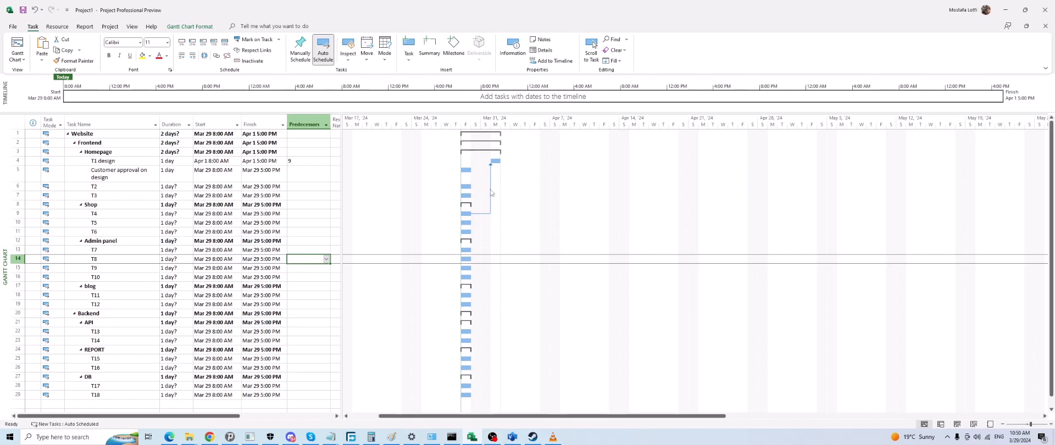
{"action": "double_click", "coordinate": [492, 192]}
{"action": "left_click", "coordinate": [500, 236]}
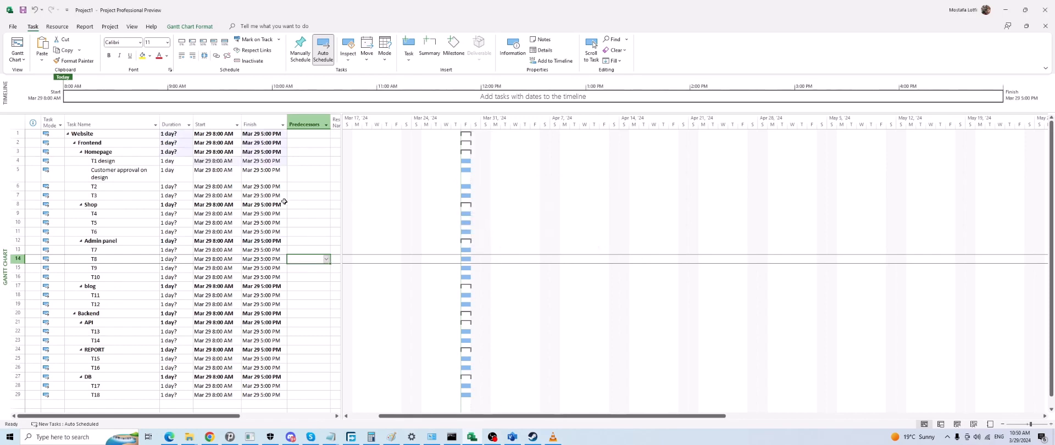
Link T1 design to Customer approval on design by their Gantt bars and set the dependency lag to 3 days.
{"action": "left_click", "coordinate": [309, 176]}
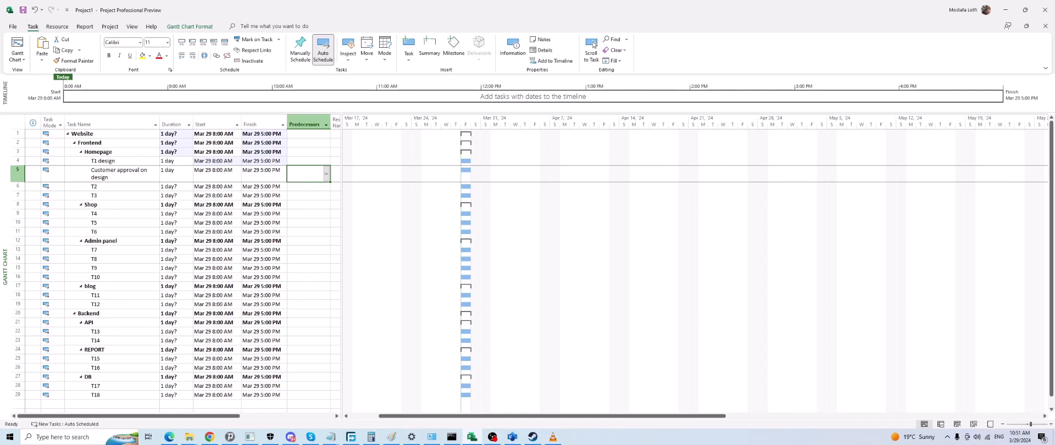
{"action": "left_click_drag", "start_coordinate": [466, 161], "coordinate": [465, 169]}
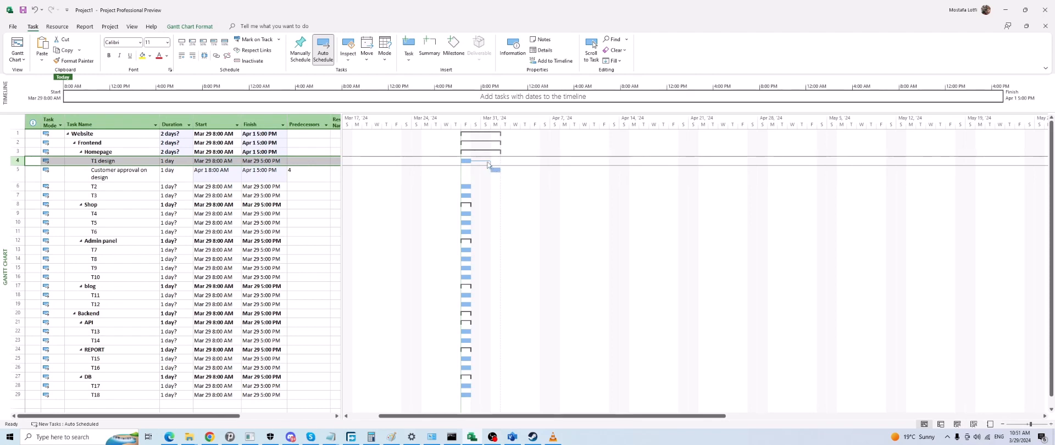
{"action": "double_click", "coordinate": [488, 164]}
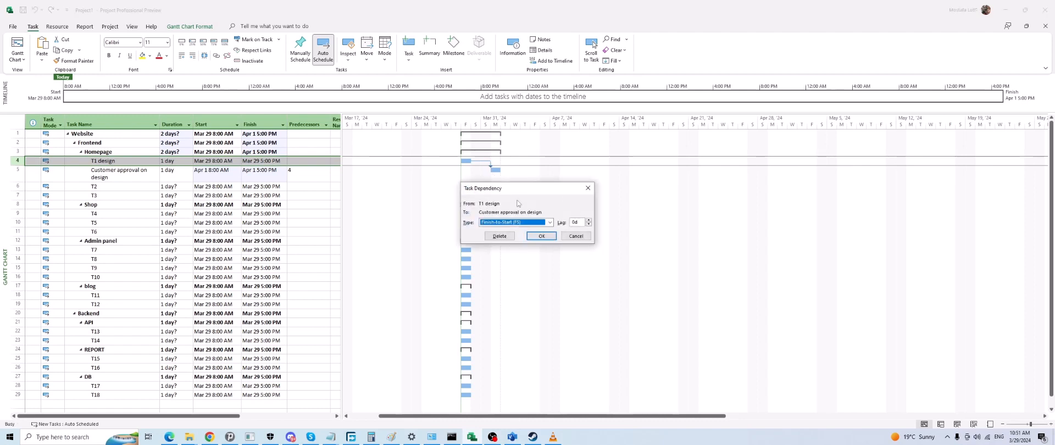
{"action": "key", "text": "Tab"}
{"action": "type", "text": "3"}
Check the predecessor lag in Customer approval on design's task information, and delete its dependency on T1 design.
{"action": "double_click", "coordinate": [130, 175]}
{"action": "left_click", "coordinate": [630, 189]}
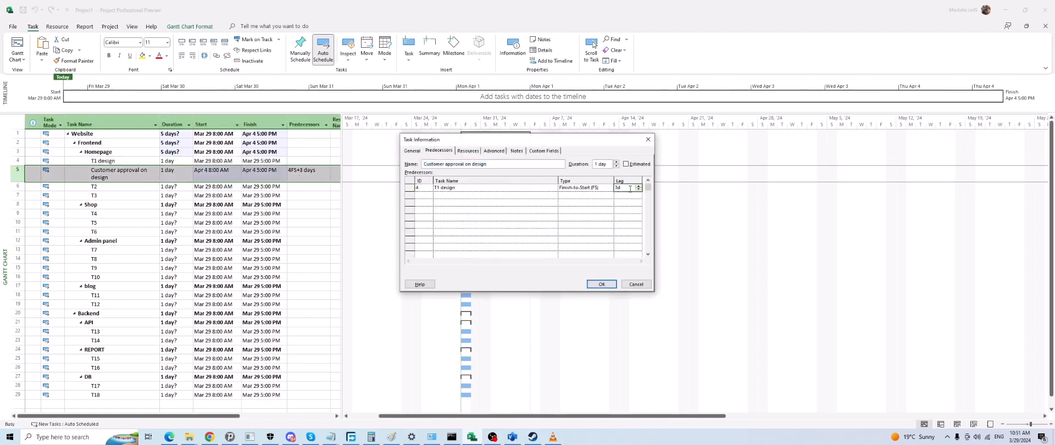
{"action": "left_click", "coordinate": [601, 284]}
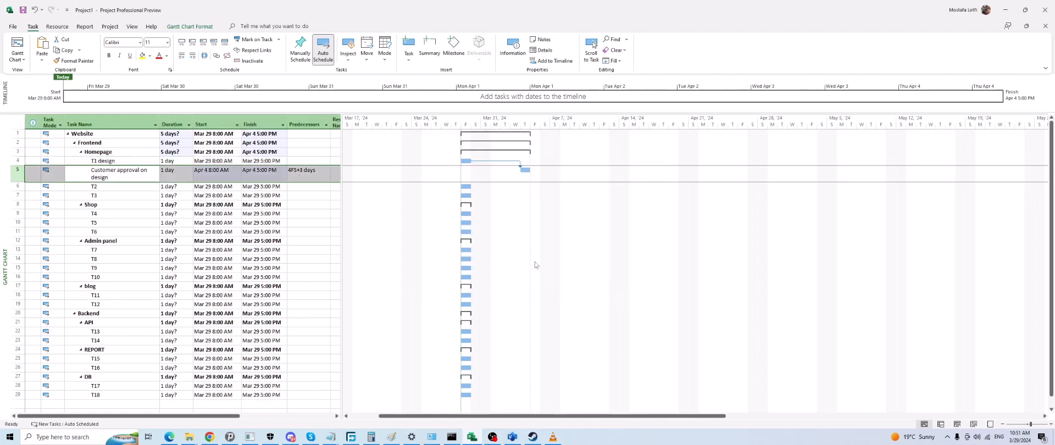
{"action": "double_click", "coordinate": [511, 163]}
{"action": "left_click", "coordinate": [478, 240]}
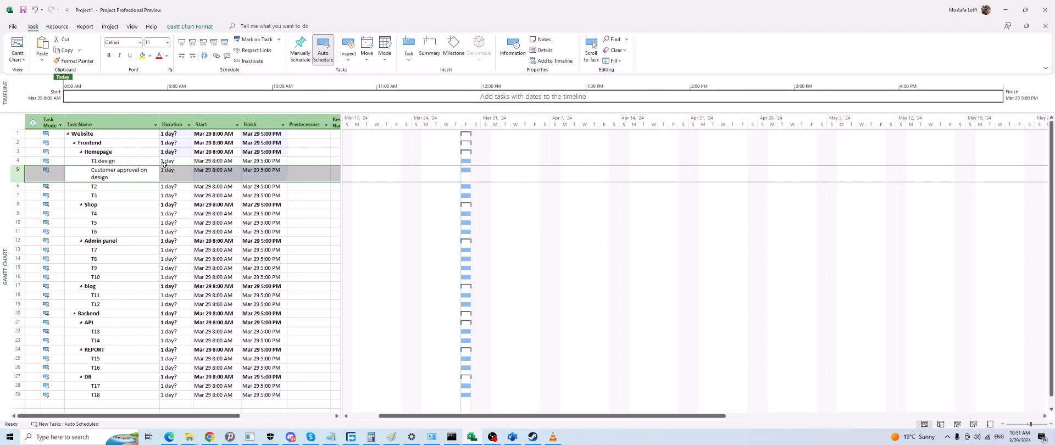
View the predecessor name and type fields in Customer approval on design's task information, and discard the dialog.
{"action": "double_click", "coordinate": [82, 176]}
{"action": "left_click", "coordinate": [443, 151]}
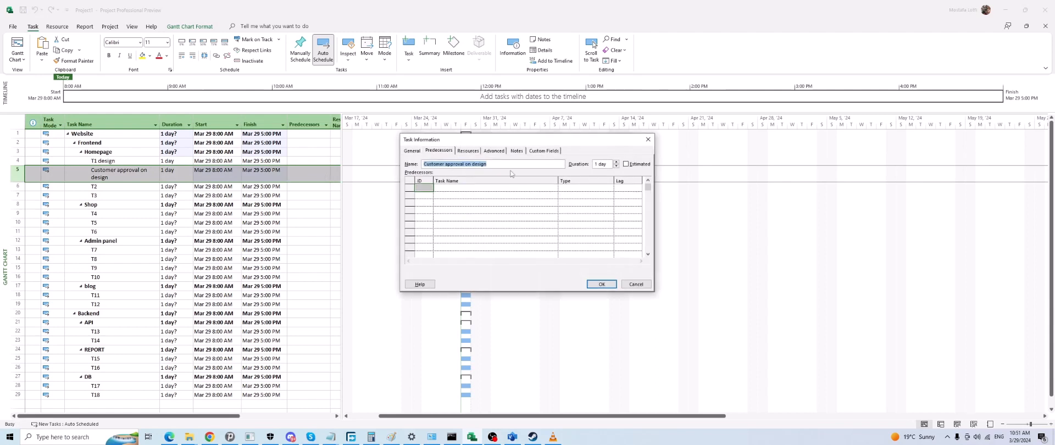
{"action": "left_click", "coordinate": [473, 187]}
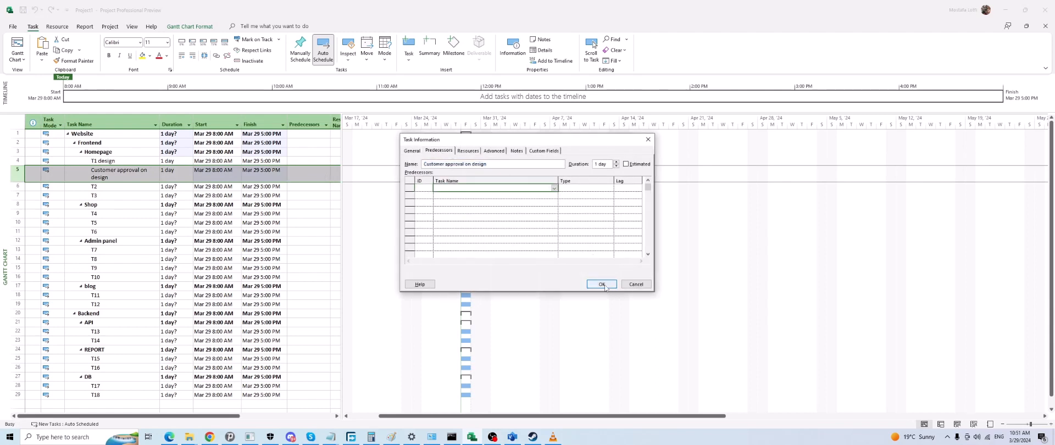
{"action": "left_click", "coordinate": [577, 187]}
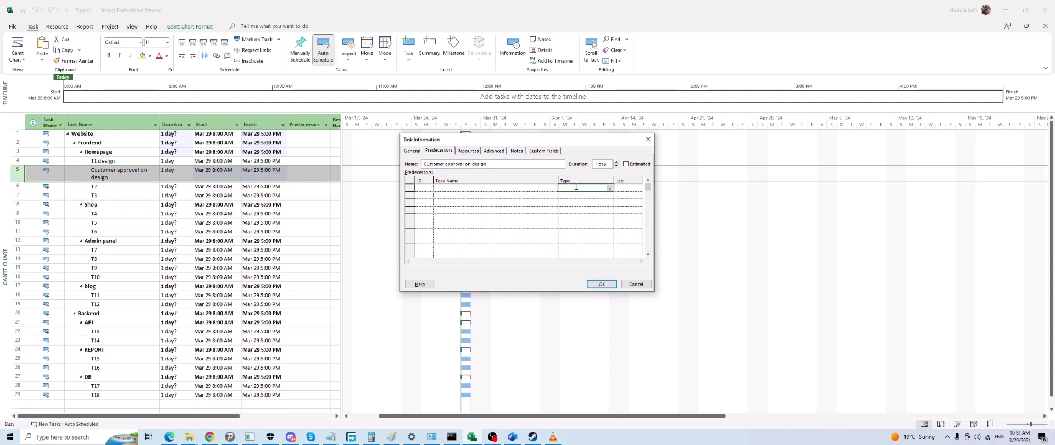
{"action": "left_click", "coordinate": [635, 284]}
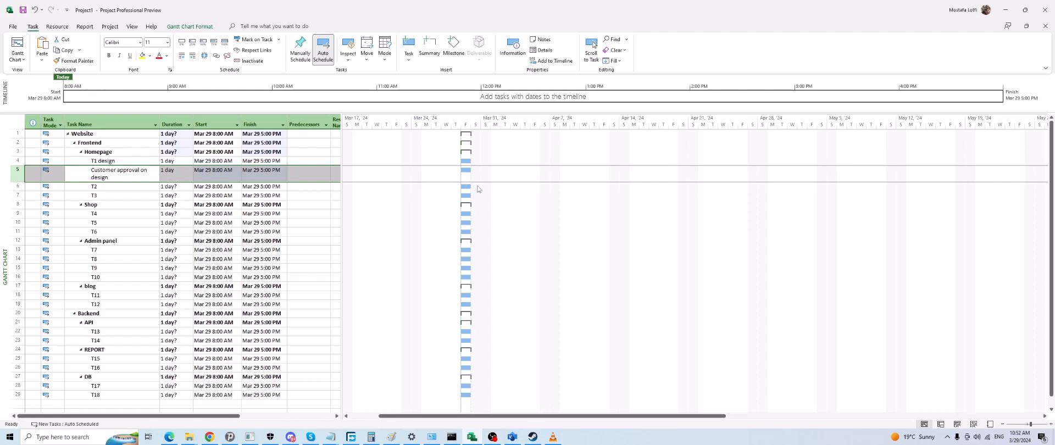
Examine the Predecessors column across the task list, including the cells for T7, T1 design and T3.
{"action": "left_click", "coordinate": [304, 203]}
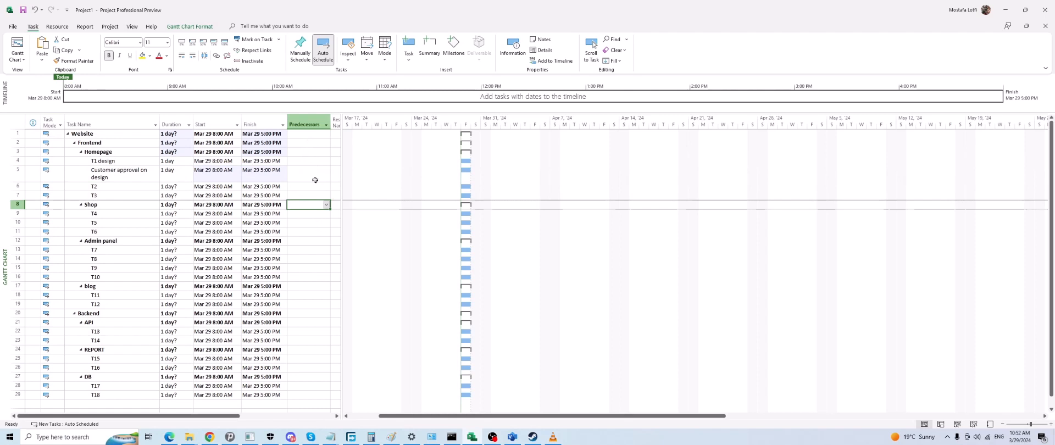
{"action": "left_click", "coordinate": [308, 149]}
{"action": "left_click", "coordinate": [308, 125]}
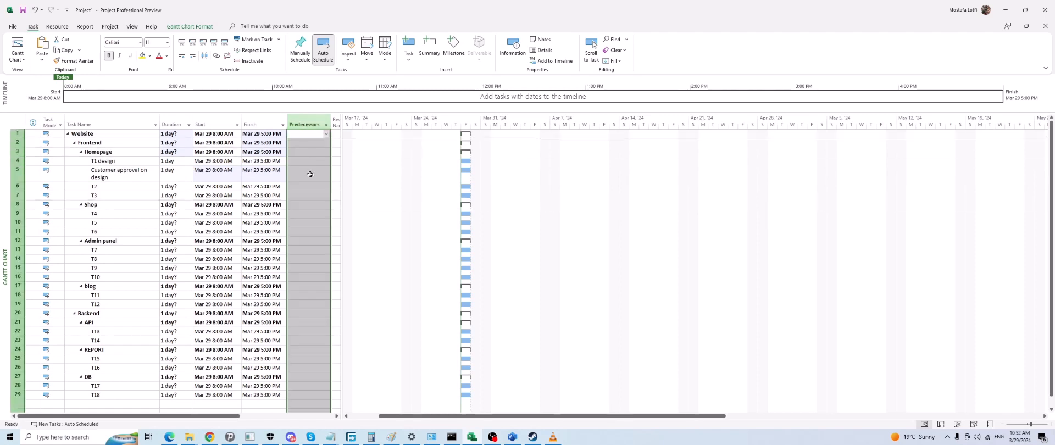
{"action": "left_click", "coordinate": [306, 142]}
{"action": "left_click", "coordinate": [305, 133]}
{"action": "left_click_drag", "start_coordinate": [305, 133], "coordinate": [307, 386]}
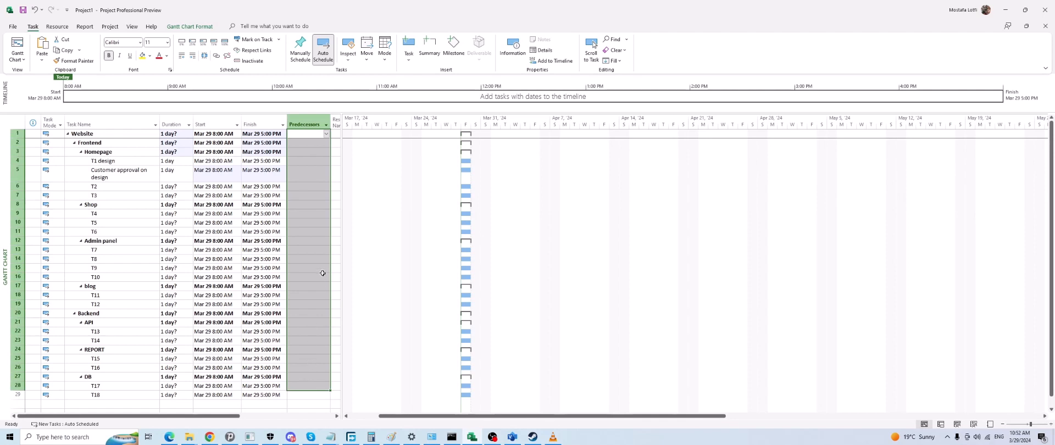
{"action": "left_click", "coordinate": [312, 246]}
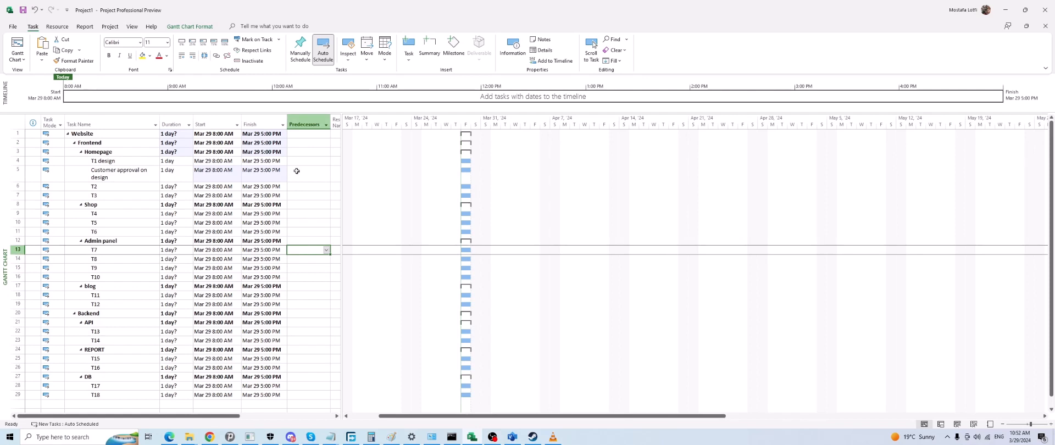
{"action": "left_click", "coordinate": [312, 163]}
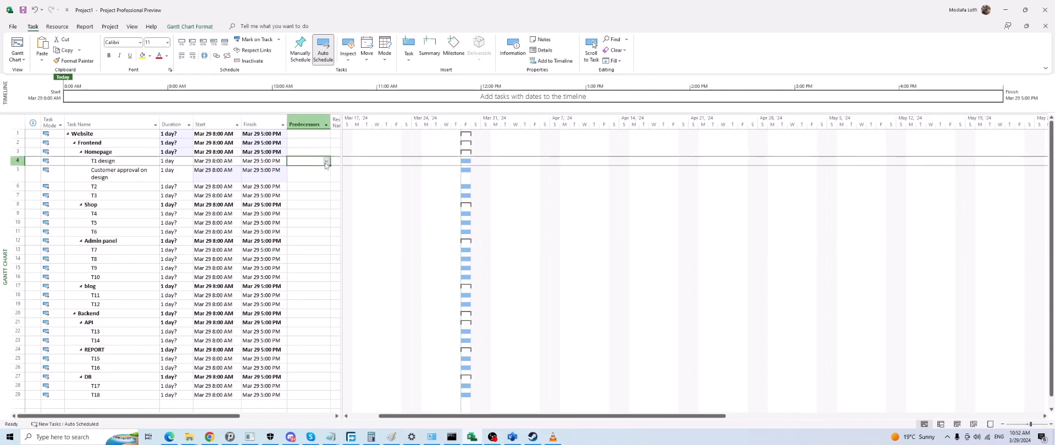
{"action": "left_click", "coordinate": [308, 195]}
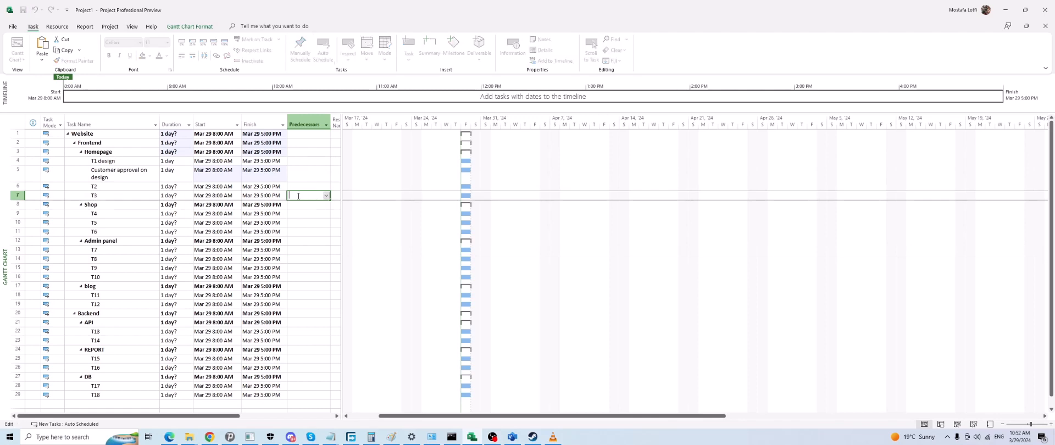
Enter task ID 4 as the predecessor of Customer approval on design in the task table.
{"action": "left_click", "coordinate": [300, 175]}
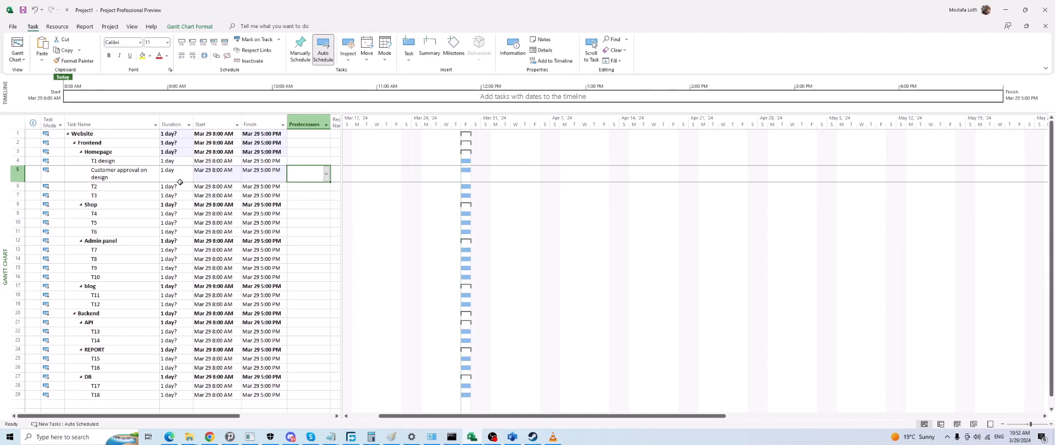
{"action": "type", "text": "4"}
{"action": "key", "text": "Return"}
{"action": "left_click", "coordinate": [310, 171]}
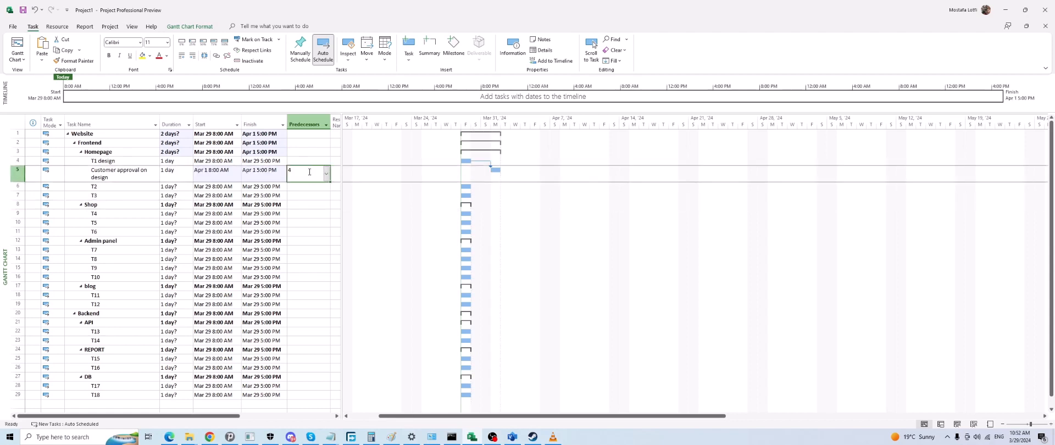
Delete the link from T1 design to Customer approval on design, and recreate it by connecting their Gantt bars.
{"action": "double_click", "coordinate": [479, 161]}
{"action": "left_click", "coordinate": [507, 240]}
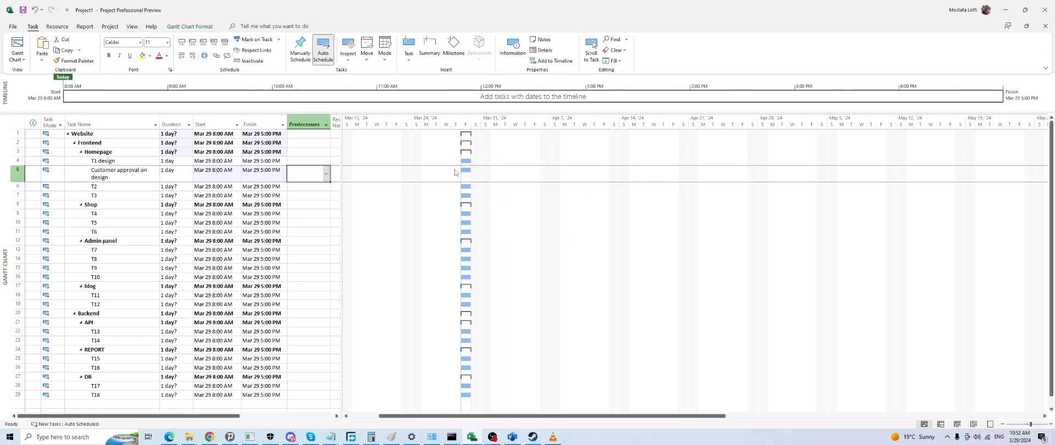
{"action": "left_click_drag", "start_coordinate": [466, 160], "coordinate": [467, 172]}
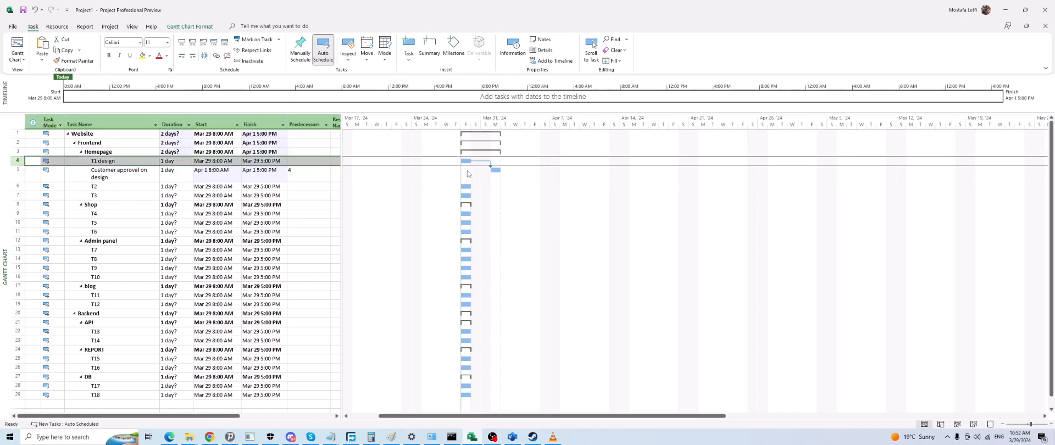
Add a task named r in row 120 and move its Gantt bar to May 16.
{"action": "scroll", "coordinate": [445, 280], "scroll_direction": "down", "scroll_amount": 15}
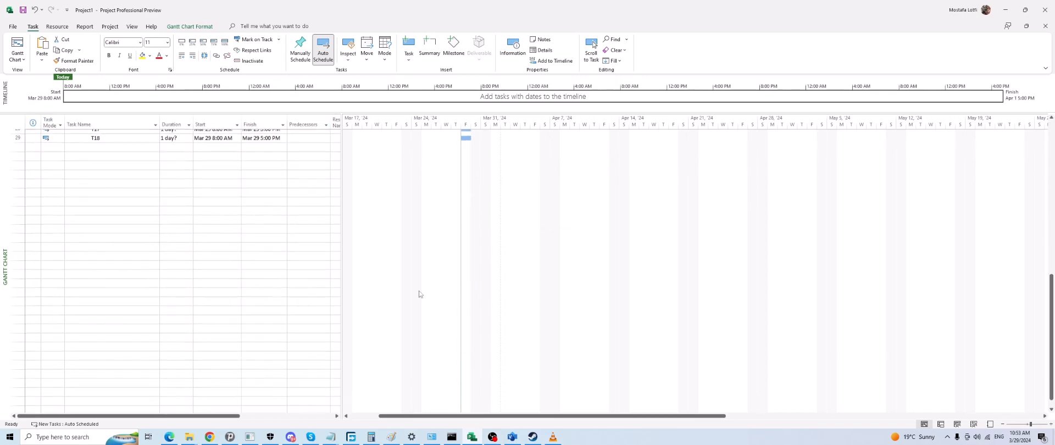
{"action": "left_click", "coordinate": [118, 287]}
{"action": "type", "text": "r"}
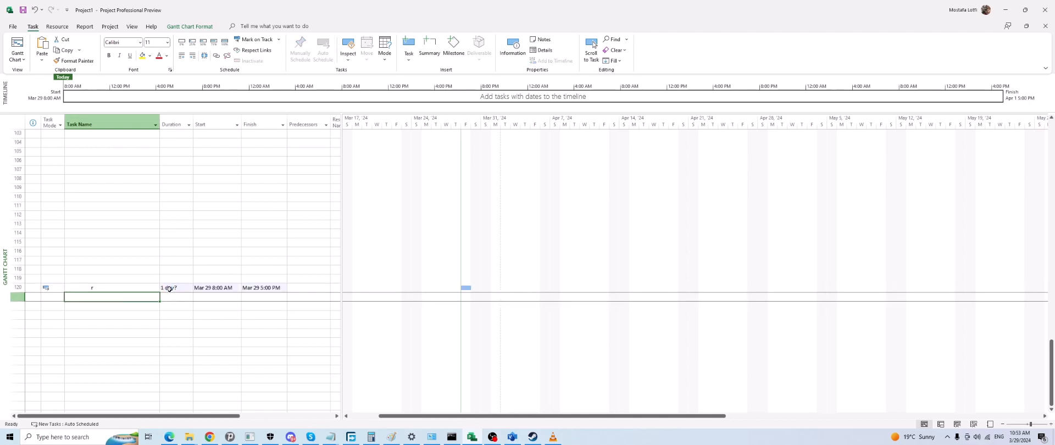
{"action": "left_click", "coordinate": [169, 289]}
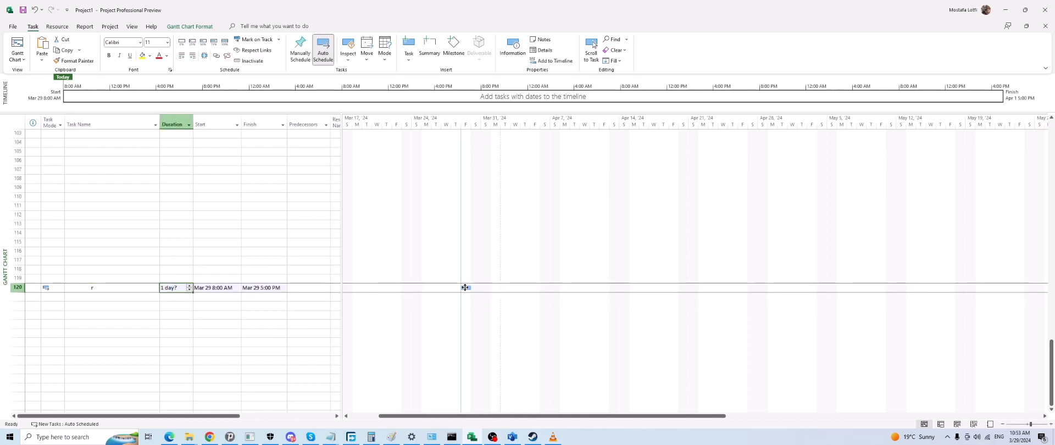
{"action": "left_click_drag", "start_coordinate": [936, 277], "coordinate": [938, 287]}
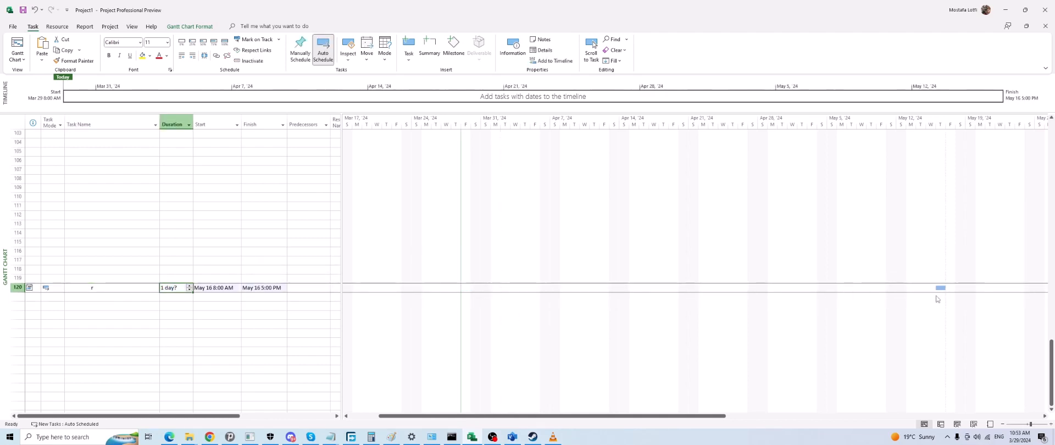
Delete the recreated dependency between T1 design and Customer approval on design.
{"action": "scroll", "coordinate": [919, 301], "scroll_direction": "up", "scroll_amount": 11}
{"action": "scroll", "coordinate": [843, 292], "scroll_direction": "up", "scroll_amount": 20}
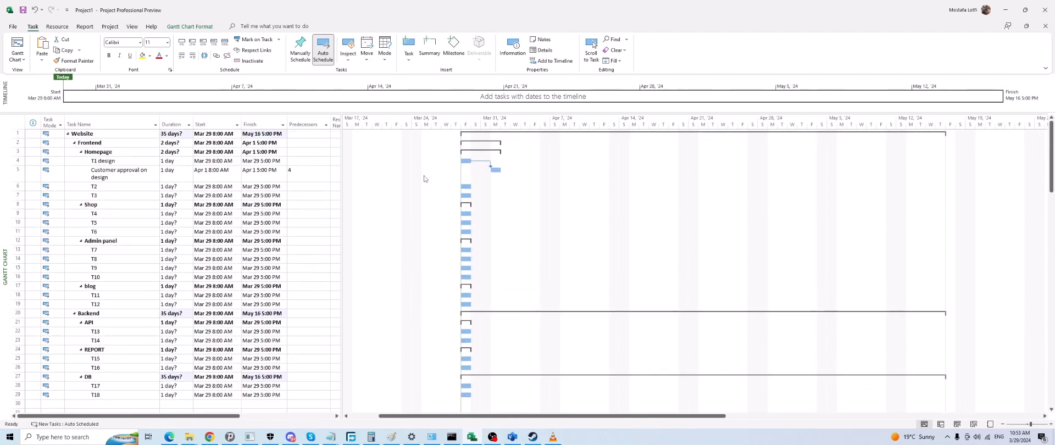
{"action": "double_click", "coordinate": [480, 165]}
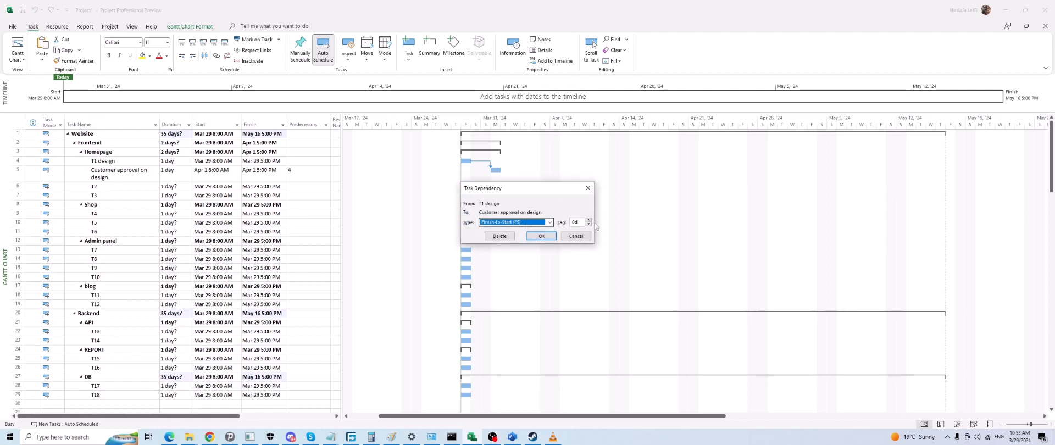
{"action": "left_click", "coordinate": [500, 235]}
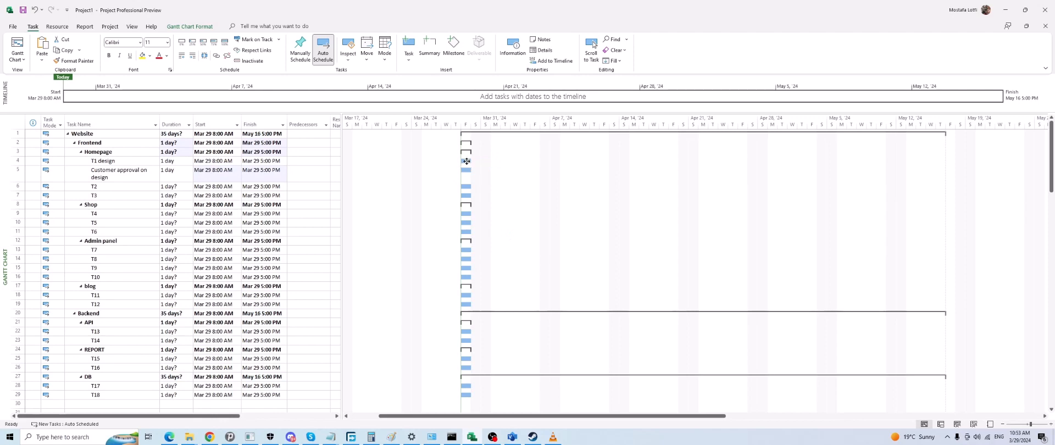
Link T1 design to task r in row 120 by connecting their Gantt bars, and delete that link.
{"action": "mouse_move", "coordinate": [466, 161]}
{"action": "left_mouse_down"}
{"action": "mouse_move", "coordinate": [494, 212]}
{"action": "mouse_move", "coordinate": [678, 365]}
{"action": "mouse_move", "coordinate": [709, 413]}
{"action": "mouse_move", "coordinate": [1046, 413]}
{"action": "mouse_move", "coordinate": [1053, 379]}
{"action": "mouse_move", "coordinate": [824, 419]}
{"action": "mouse_move", "coordinate": [876, 400]}
{"action": "mouse_move", "coordinate": [937, 419]}
{"action": "mouse_move", "coordinate": [904, 424]}
{"action": "mouse_move", "coordinate": [934, 348]}
{"action": "mouse_move", "coordinate": [985, 342]}
{"action": "mouse_move", "coordinate": [1047, 406]}
{"action": "mouse_move", "coordinate": [1033, 417]}
{"action": "mouse_move", "coordinate": [1014, 320]}
{"action": "mouse_move", "coordinate": [722, 387]}
{"action": "left_mouse_up"}
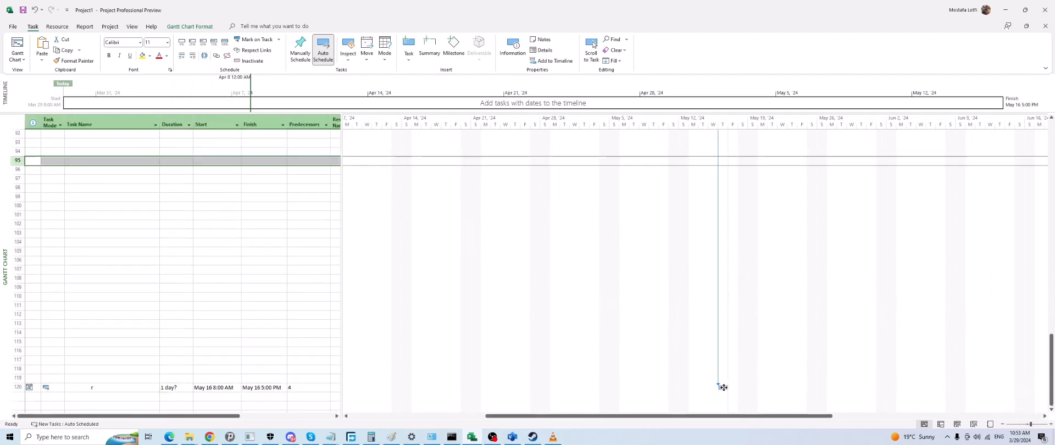
{"action": "double_click", "coordinate": [717, 266]}
{"action": "left_click", "coordinate": [498, 237]}
Link Customer approval on design to task r in row 120 by entering predecessor 5 in r's Predecessors column.
{"action": "scroll", "coordinate": [134, 194], "scroll_direction": "up", "scroll_amount": 20}
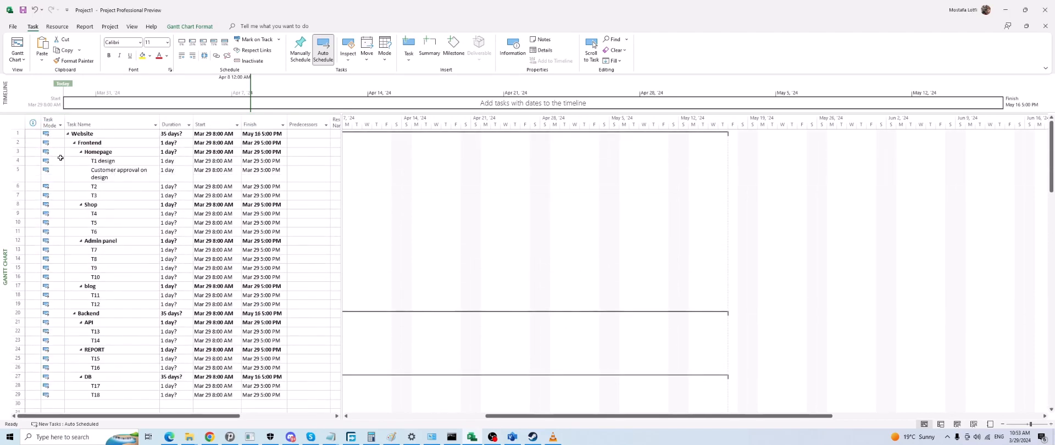
{"action": "left_click", "coordinate": [18, 171]}
{"action": "scroll", "coordinate": [88, 186], "scroll_direction": "down", "scroll_amount": 20}
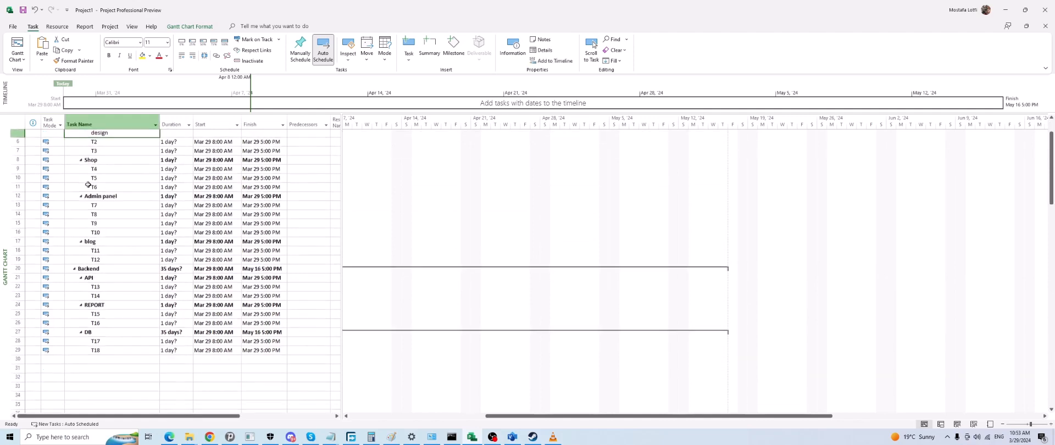
{"action": "scroll", "coordinate": [99, 192], "scroll_direction": "down", "scroll_amount": 9}
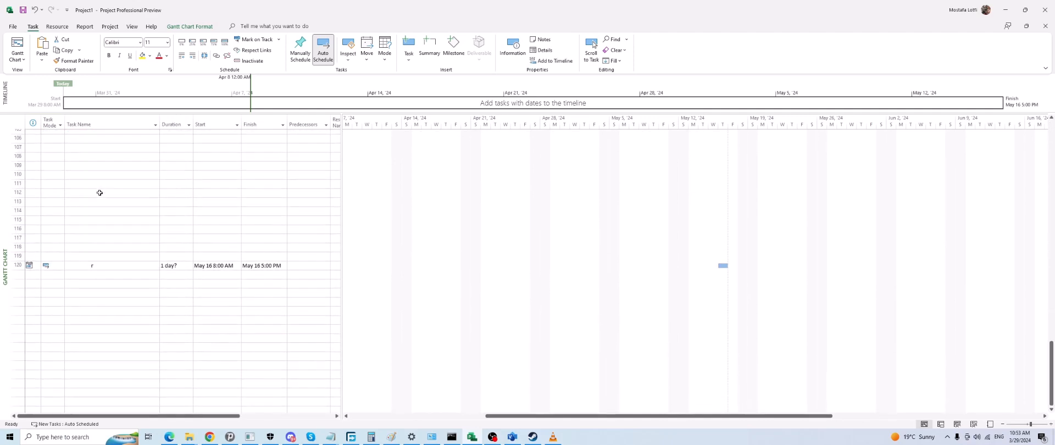
{"action": "left_click", "coordinate": [295, 262]}
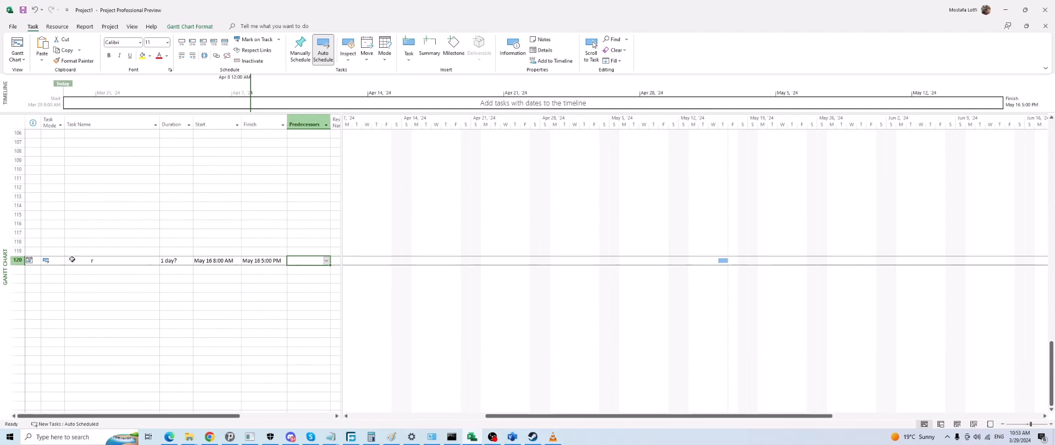
{"action": "left_click", "coordinate": [110, 261]}
{"action": "left_click", "coordinate": [304, 262]}
{"action": "type", "text": "5"}
{"action": "key", "text": "Return"}
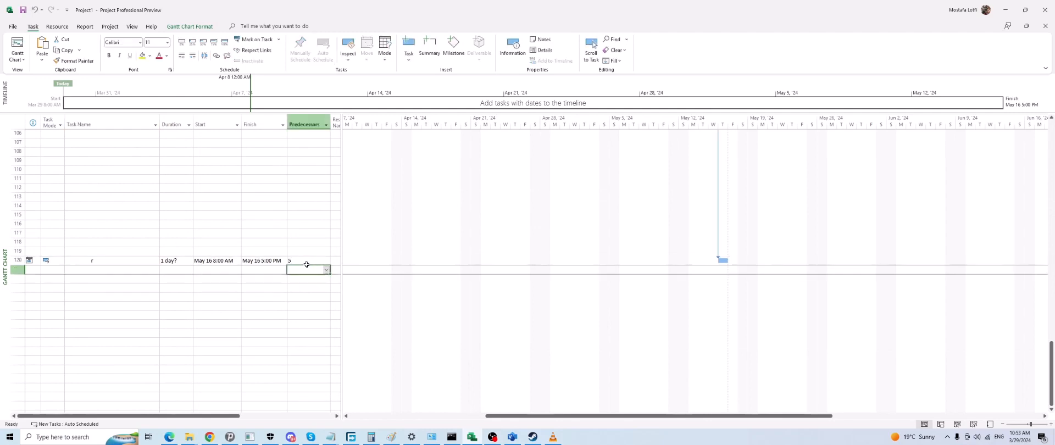
Examine the predecessor, dependency type and lag of task r in its Task Information dialog, and close the dialog.
{"action": "left_click", "coordinate": [308, 261]}
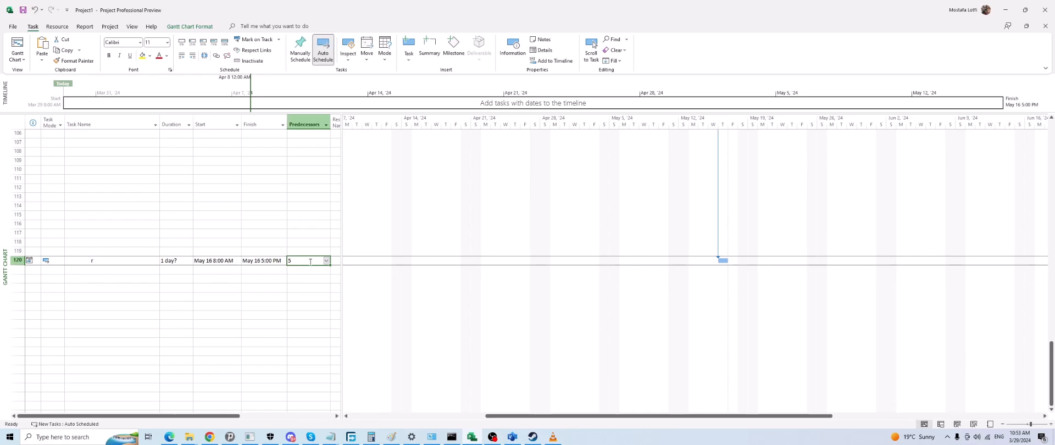
{"action": "left_click", "coordinate": [253, 276]}
{"action": "left_click", "coordinate": [199, 259]}
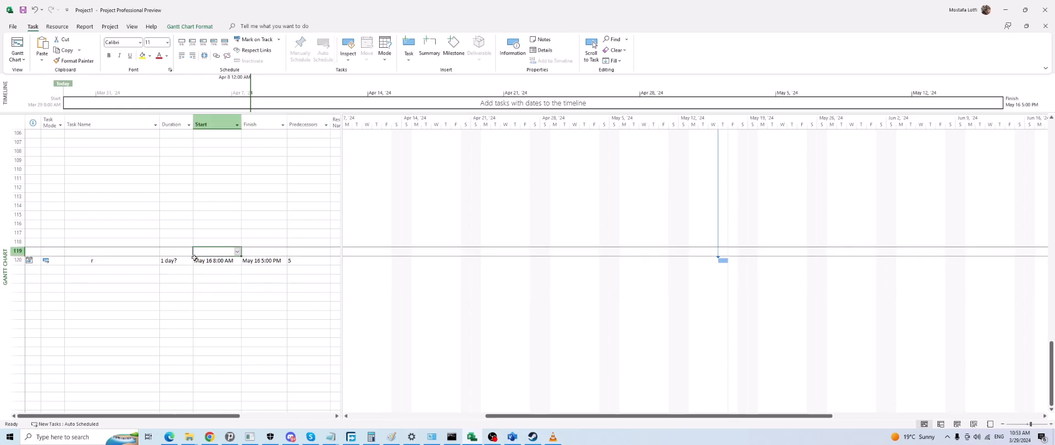
{"action": "double_click", "coordinate": [184, 262]}
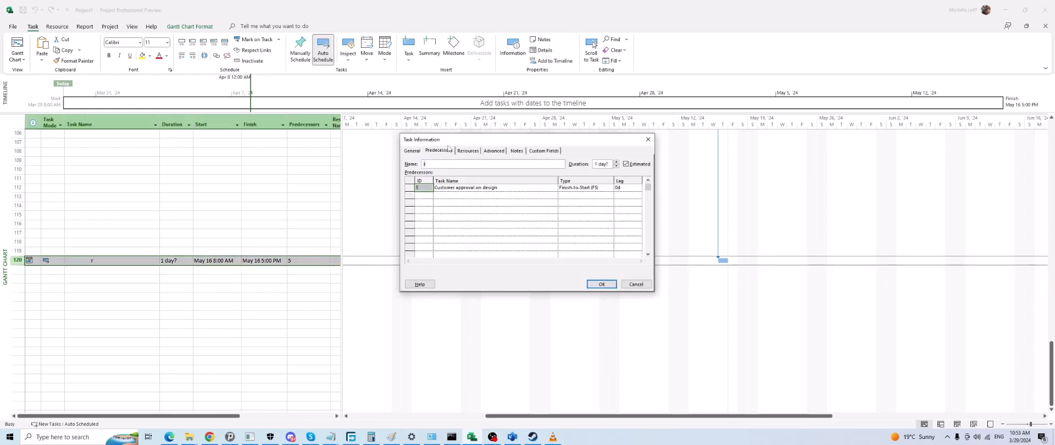
{"action": "left_click", "coordinate": [500, 190]}
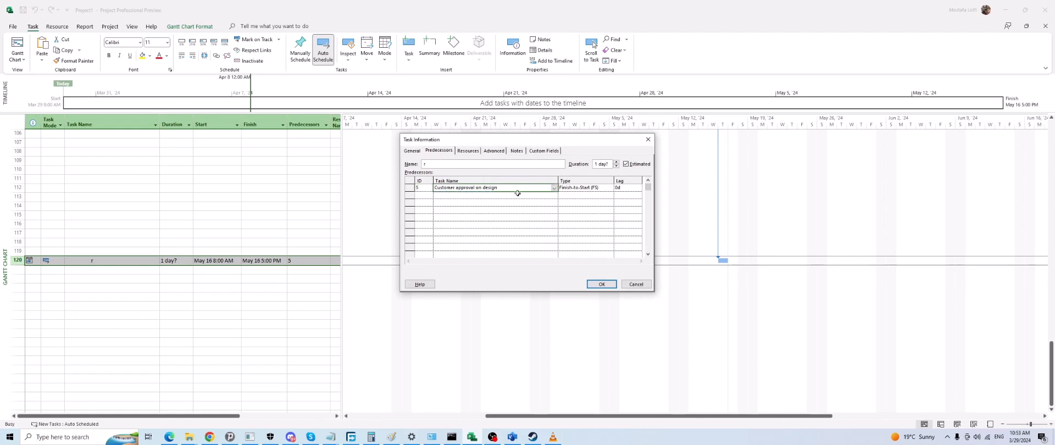
{"action": "left_click", "coordinate": [602, 187]}
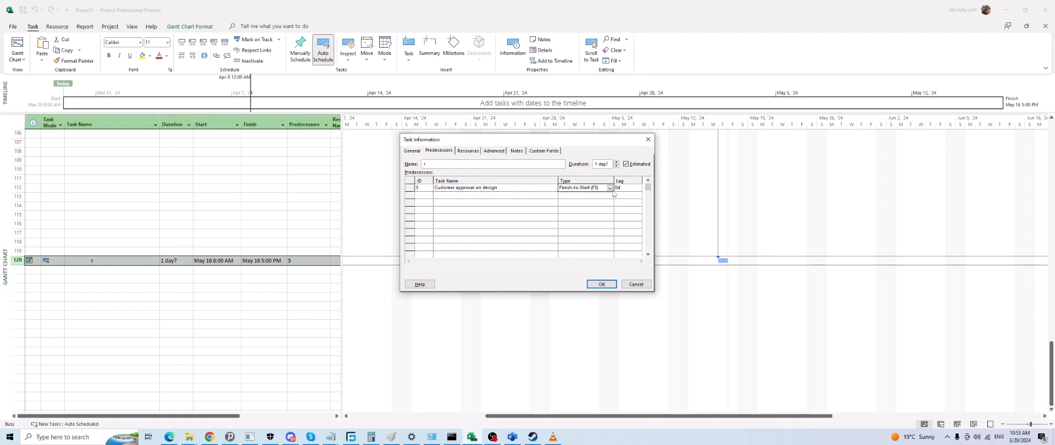
{"action": "left_click", "coordinate": [602, 284]}
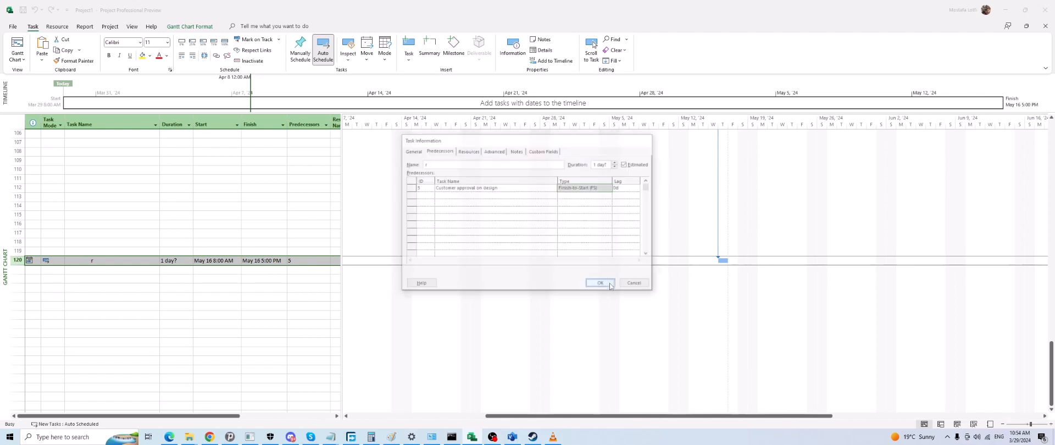
{"action": "left_click", "coordinate": [205, 304]}
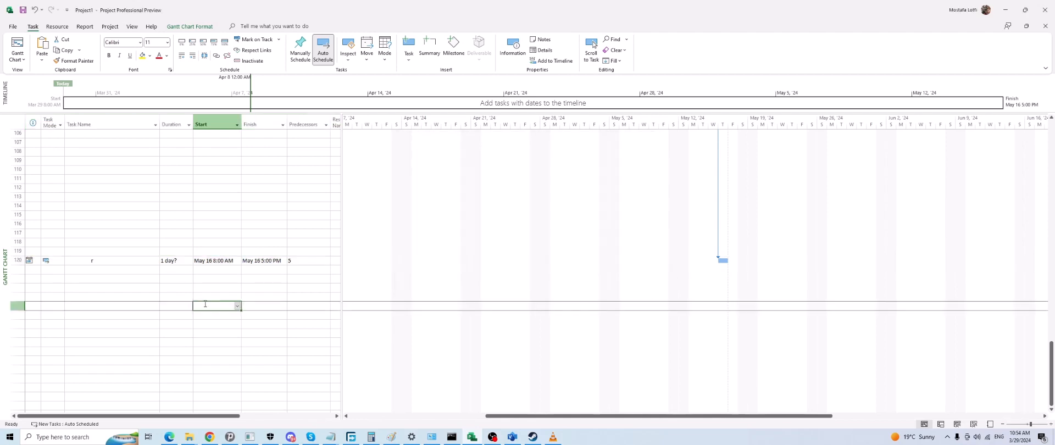
Delete task r in row 120.
{"action": "left_click", "coordinate": [17, 261]}
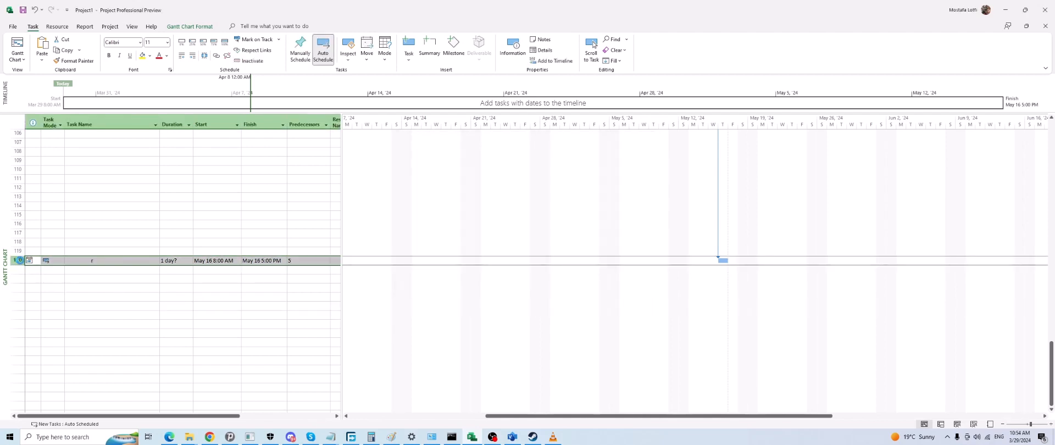
{"action": "key", "text": "Delete"}
{"action": "scroll", "coordinate": [144, 233], "scroll_direction": "up", "scroll_amount": 10}
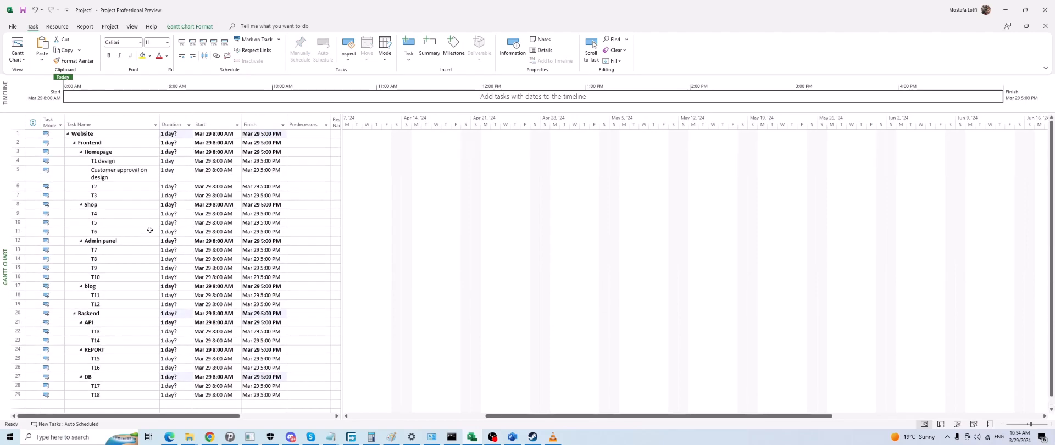
Show the split view with the Task Form below the Gantt Chart and display its Predecessors & Successors details.
{"action": "right_click", "coordinate": [512, 181]}
{"action": "left_click", "coordinate": [501, 176]}
{"action": "right_click", "coordinate": [505, 165]}
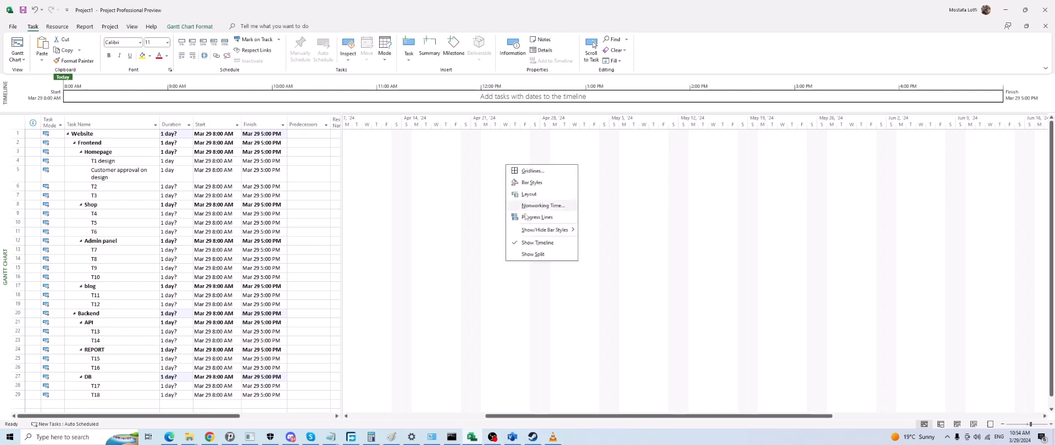
{"action": "left_click", "coordinate": [547, 255]}
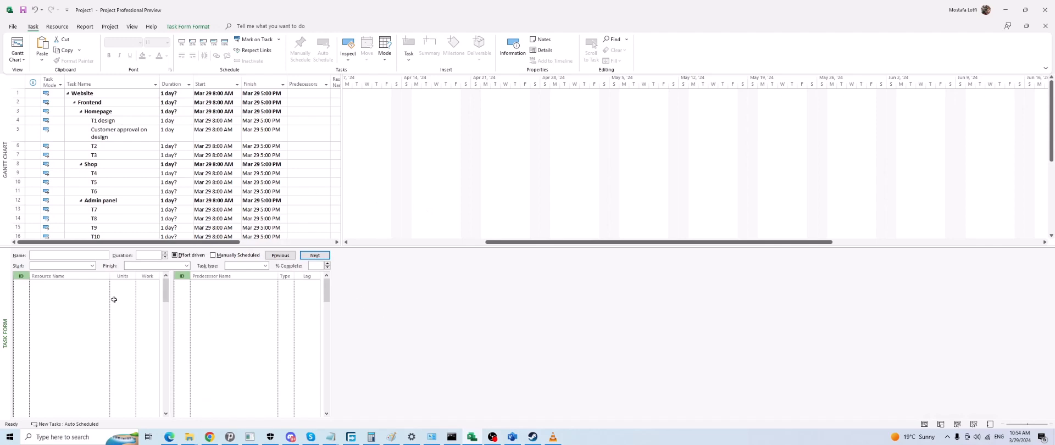
{"action": "right_click", "coordinate": [372, 278]}
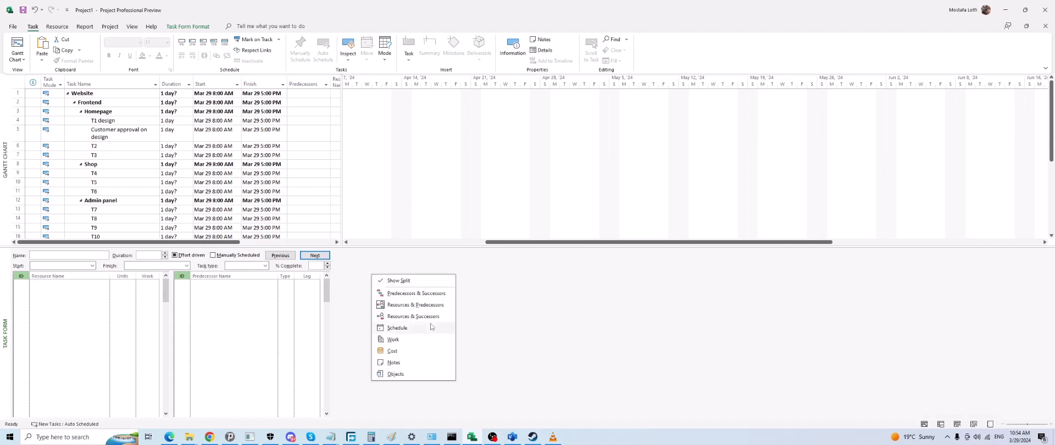
{"action": "left_click", "coordinate": [414, 293]}
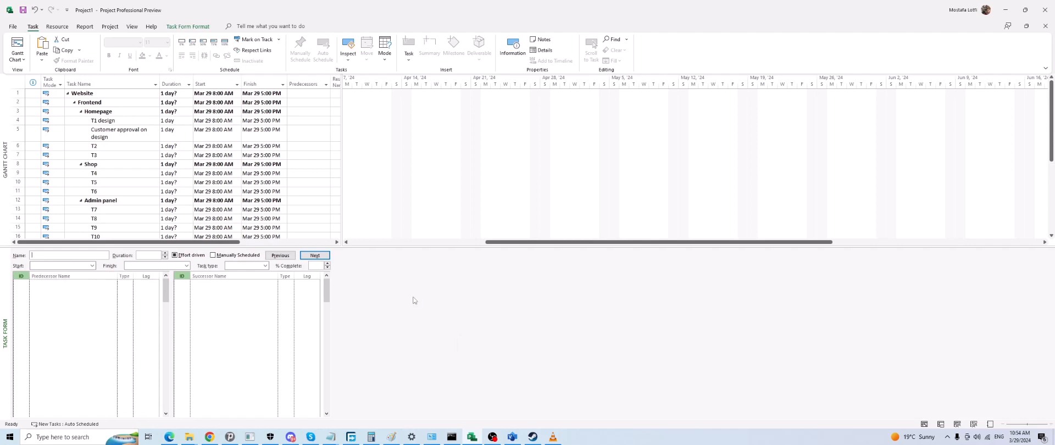
Switch the Task Form details to Resources & Predecessors and back to Predecessors & Successors.
{"action": "right_click", "coordinate": [385, 291]}
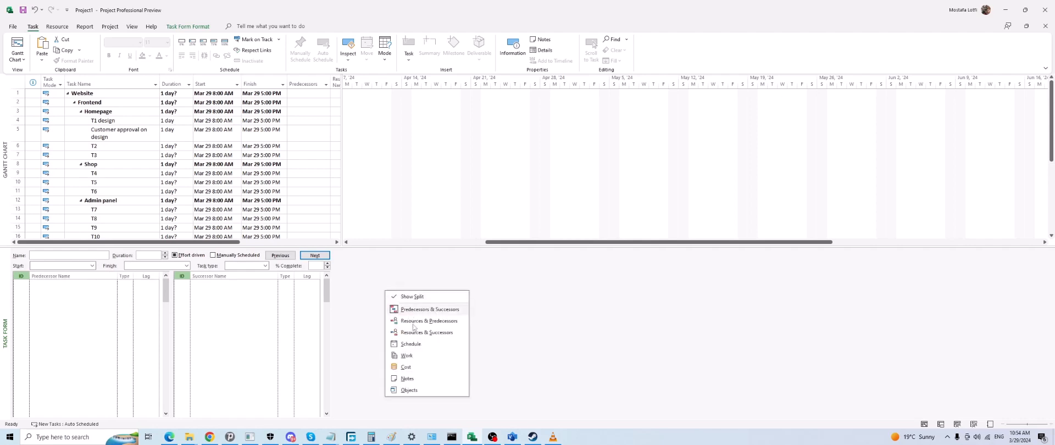
{"action": "left_click", "coordinate": [416, 323]}
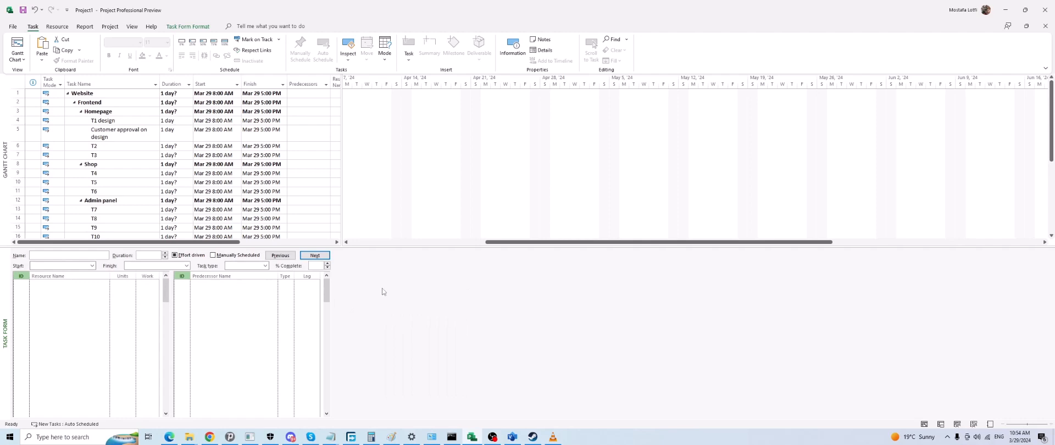
{"action": "right_click", "coordinate": [411, 287]}
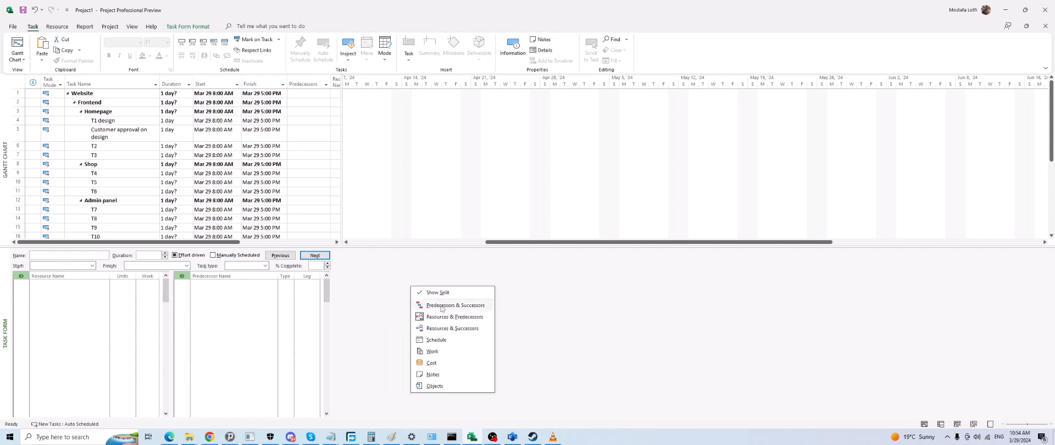
{"action": "left_click", "coordinate": [442, 306]}
{"action": "scroll", "coordinate": [147, 129], "scroll_direction": "down", "scroll_amount": 10}
{"action": "scroll", "coordinate": [143, 136], "scroll_direction": "up", "scroll_amount": 5}
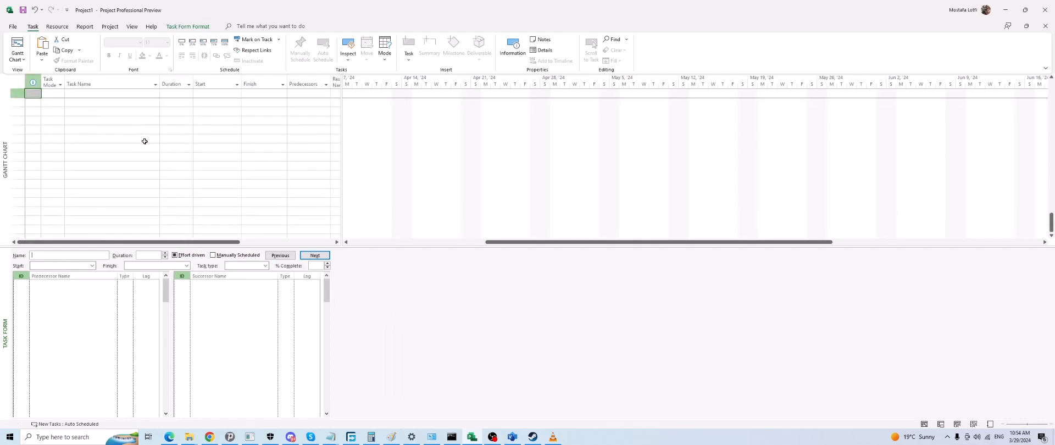
{"action": "scroll", "coordinate": [132, 162], "scroll_direction": "up", "scroll_amount": 4}
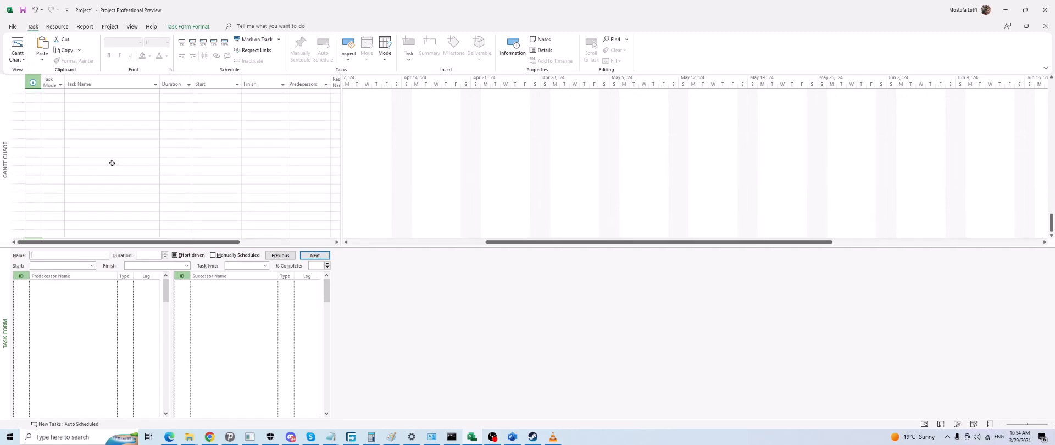
{"action": "scroll", "coordinate": [110, 163], "scroll_direction": "down", "scroll_amount": 10}
{"action": "scroll", "coordinate": [127, 164], "scroll_direction": "down", "scroll_amount": 5}
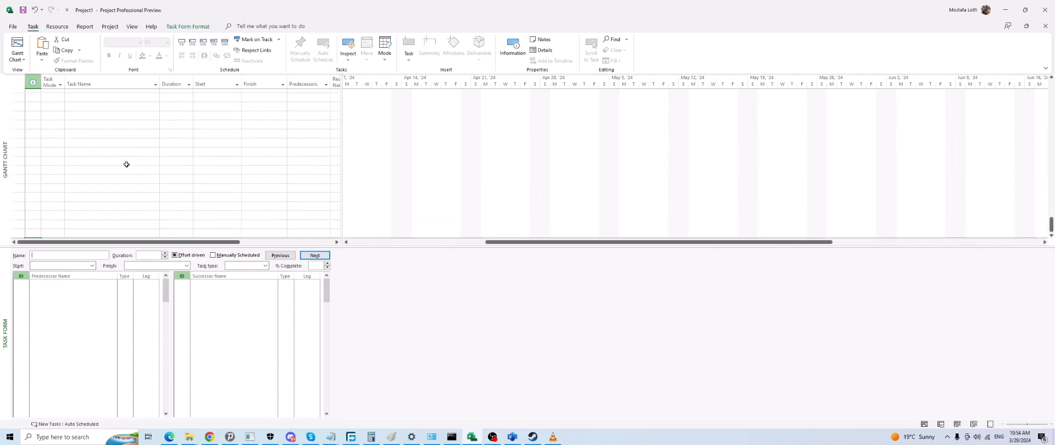
{"action": "scroll", "coordinate": [98, 181], "scroll_direction": "up", "scroll_amount": 2}
{"action": "scroll", "coordinate": [63, 195], "scroll_direction": "down", "scroll_amount": 5}
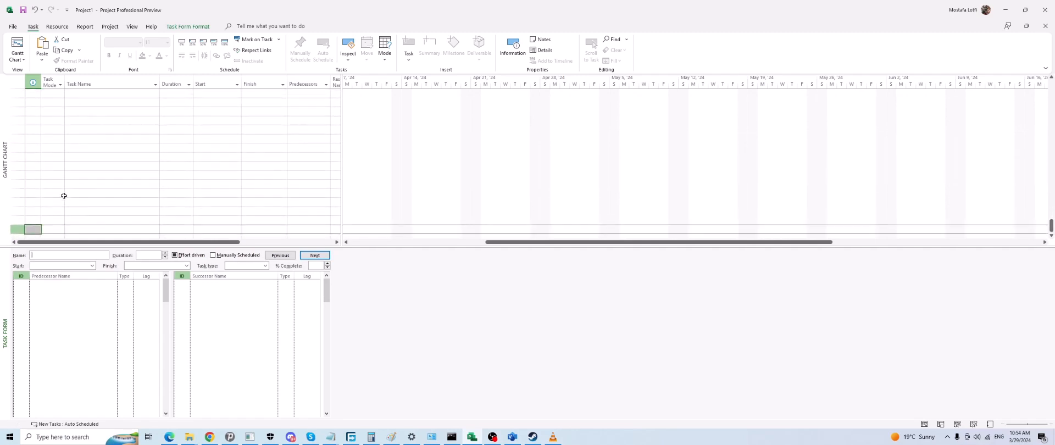
{"action": "left_click_drag", "start_coordinate": [1049, 222], "coordinate": [1049, 79]}
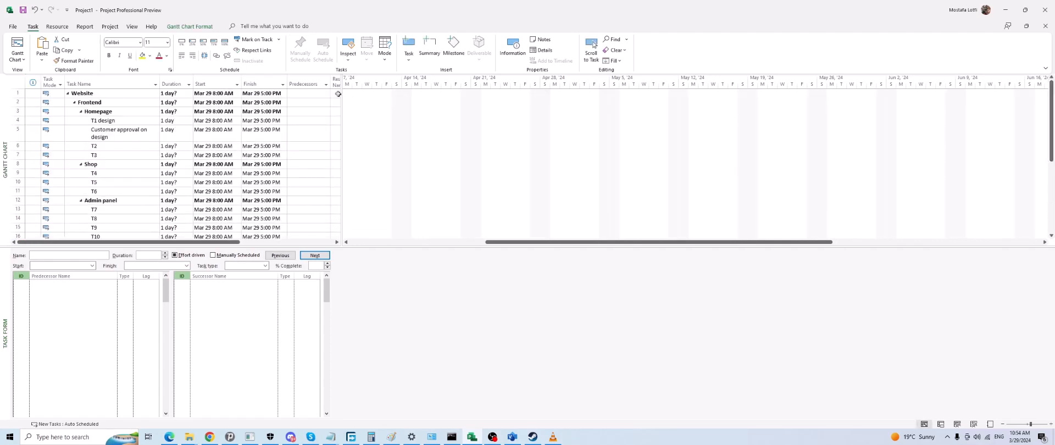
Display T1 design in the Task Form and examine its empty successor list.
{"action": "left_click", "coordinate": [111, 122]}
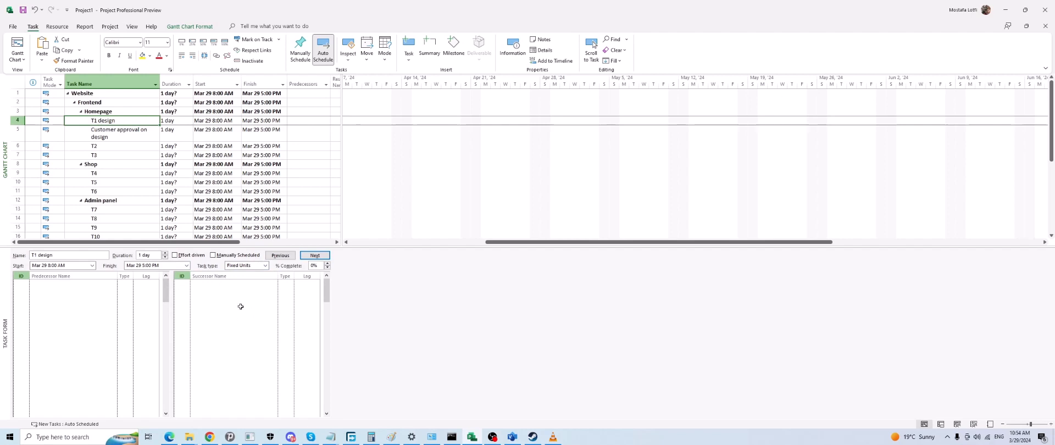
{"action": "left_click", "coordinate": [218, 288]}
{"action": "left_click", "coordinate": [236, 284]}
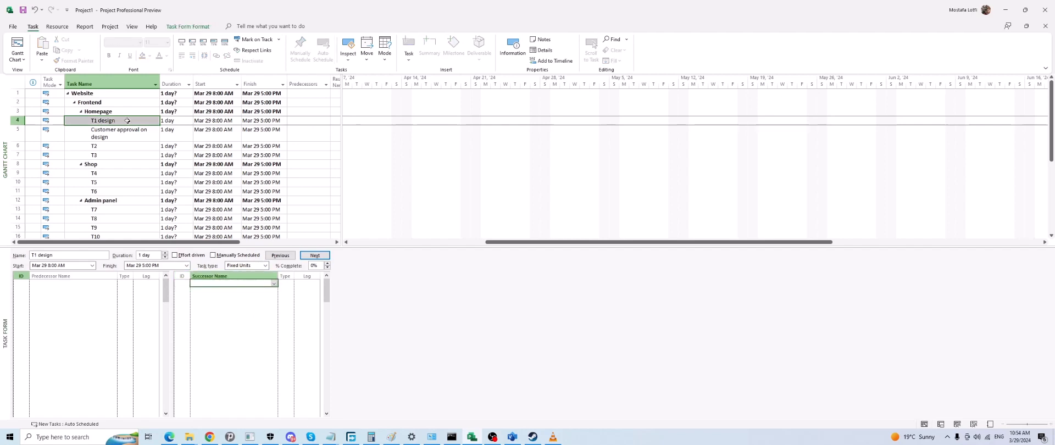
In the Task Form, choose T1 design as the predecessor of Customer approval on design.
{"action": "left_click", "coordinate": [125, 130]}
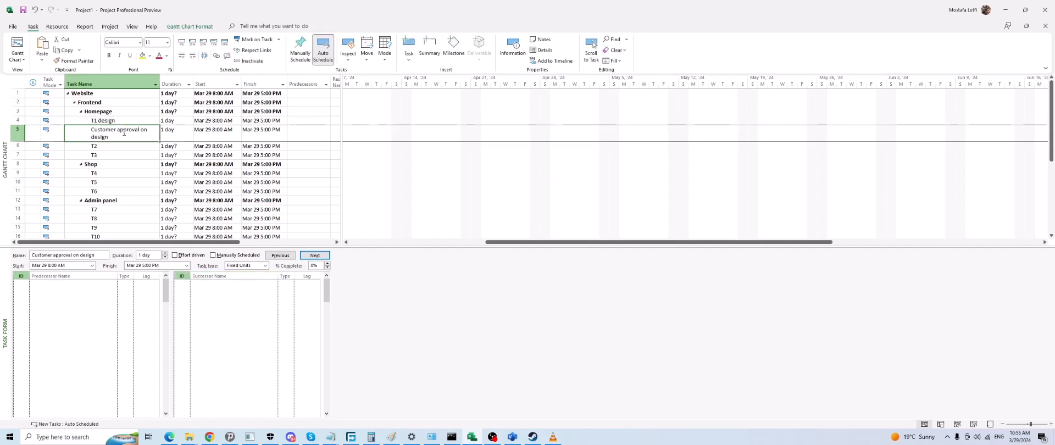
{"action": "left_click", "coordinate": [238, 286]}
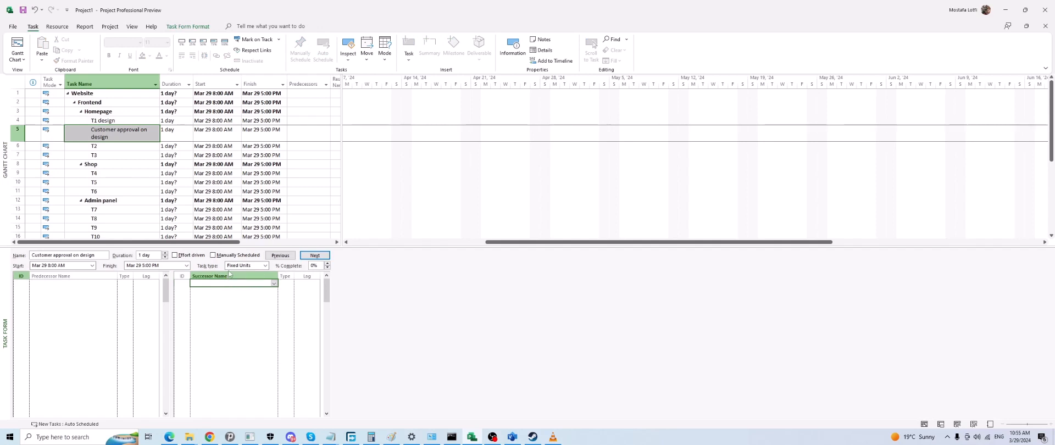
{"action": "left_click", "coordinate": [75, 284]}
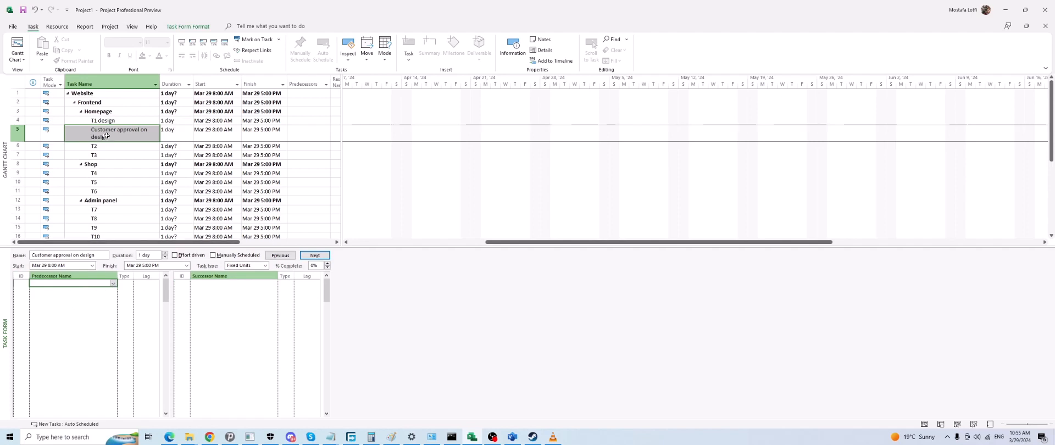
{"action": "left_click", "coordinate": [110, 284]}
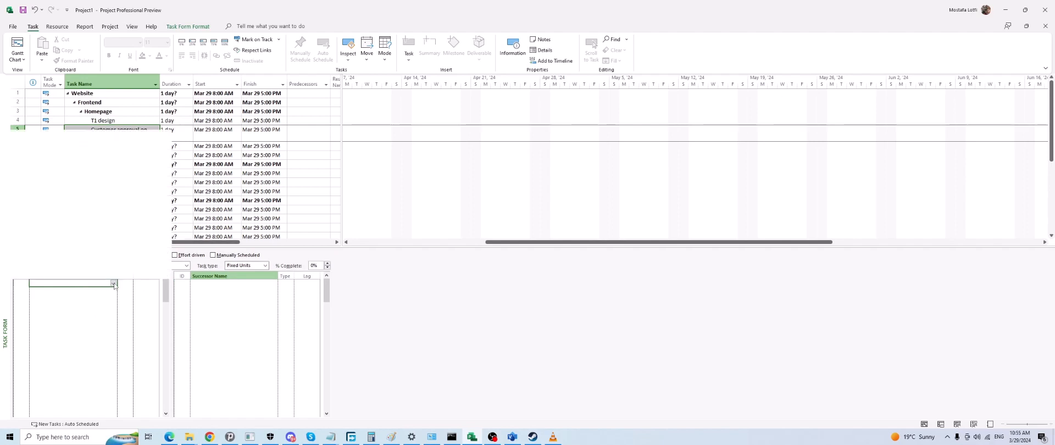
{"action": "scroll", "coordinate": [65, 153], "scroll_direction": "up", "scroll_amount": 1}
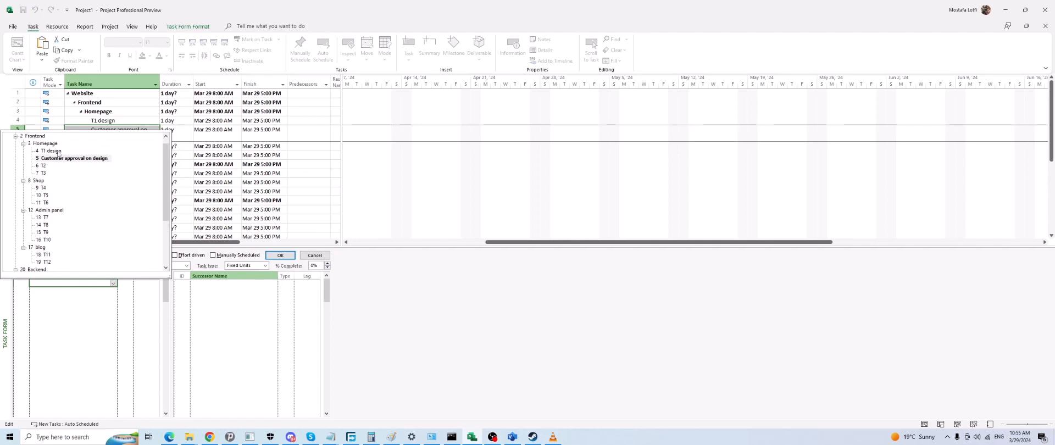
{"action": "left_click", "coordinate": [56, 152]}
Set the T1 design predecessor link to type FS with a 2d lag and apply it.
{"action": "left_click", "coordinate": [125, 284]}
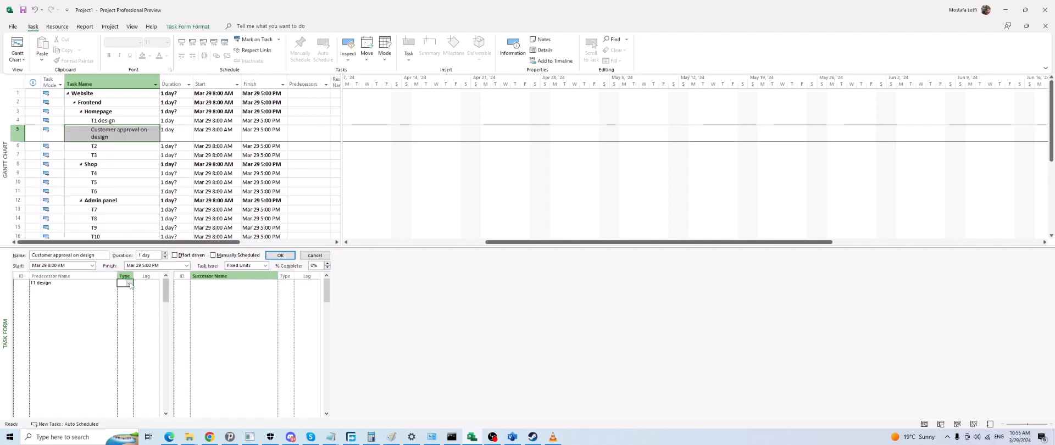
{"action": "left_click", "coordinate": [130, 284]}
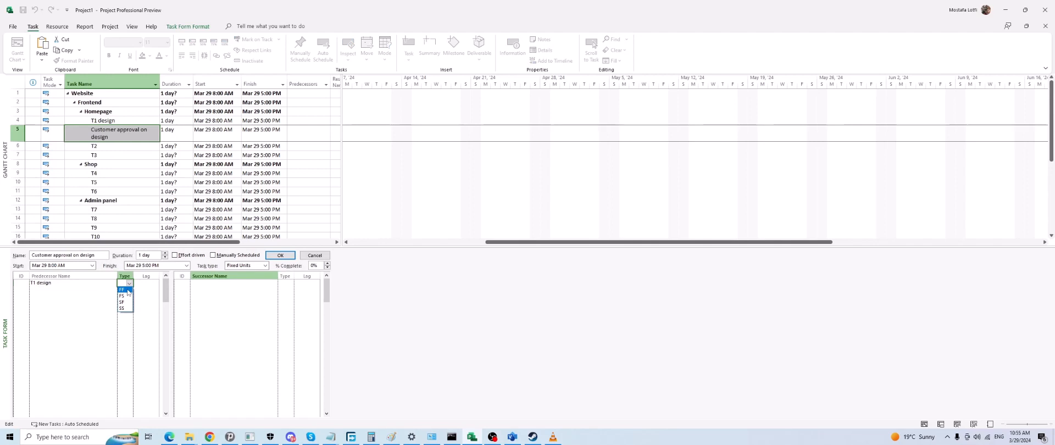
{"action": "left_click", "coordinate": [125, 296]}
{"action": "left_click", "coordinate": [144, 283]}
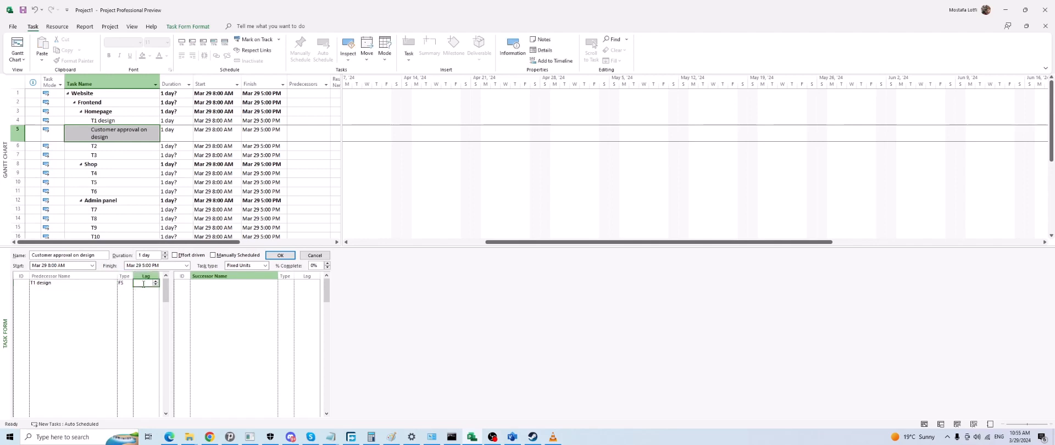
{"action": "left_click", "coordinate": [156, 284]}
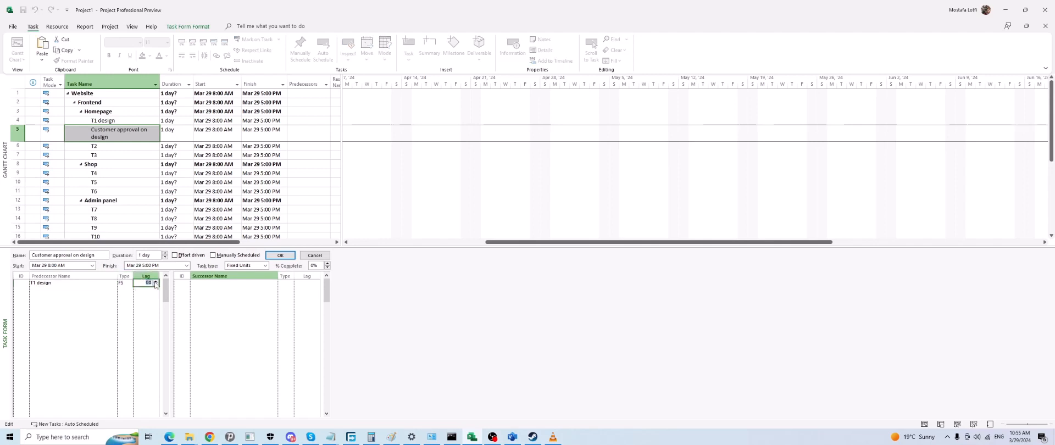
{"action": "left_click", "coordinate": [279, 255]}
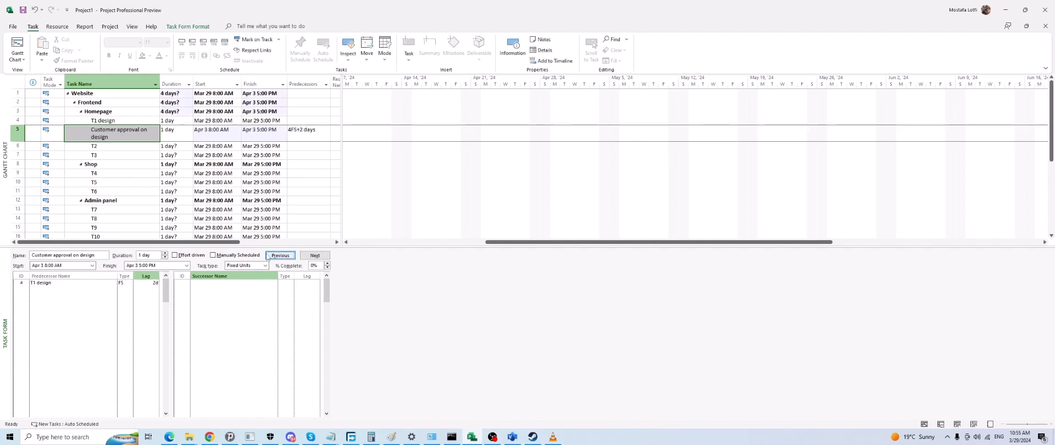
Bring the Customer approval on design bar into view in the Gantt Chart and hide the split view.
{"action": "left_click", "coordinate": [113, 141]}
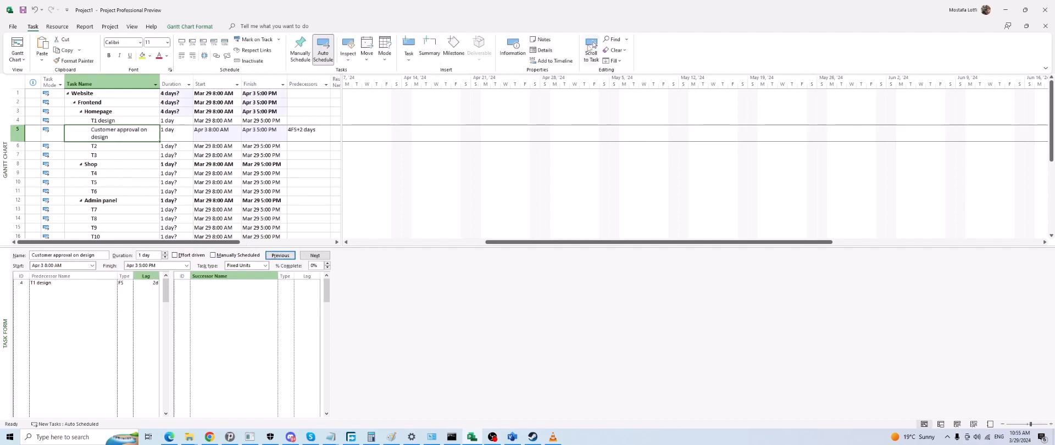
{"action": "left_click", "coordinate": [591, 47]}
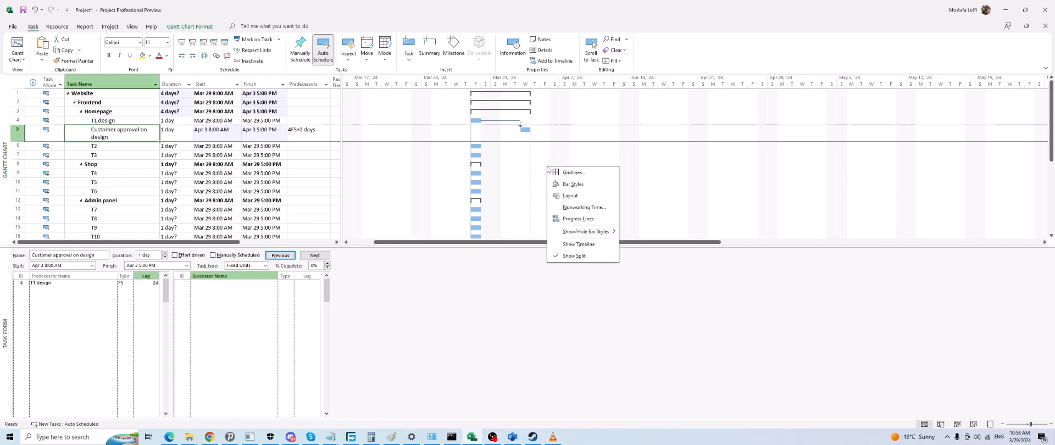
{"action": "right_click", "coordinate": [585, 244]}
{"action": "left_click", "coordinate": [581, 256]}
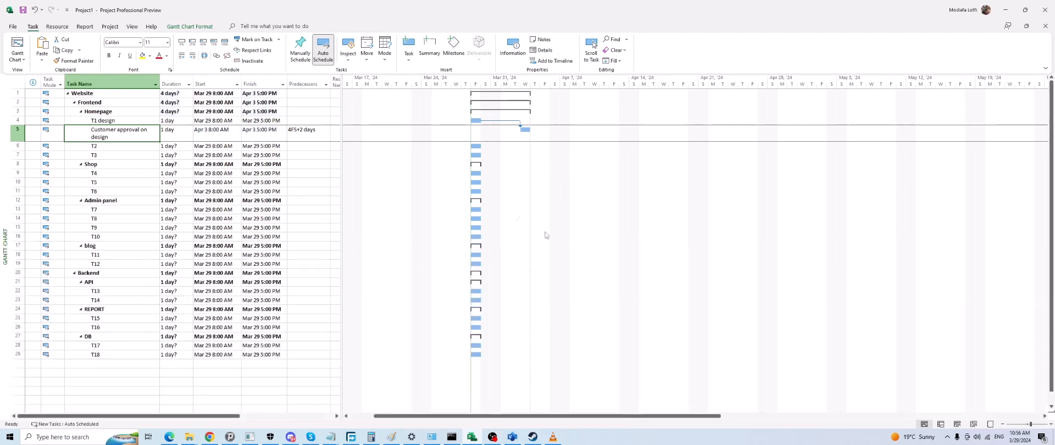
Delete the dependency between T1 design and Customer approval on design, and relink the two tasks through their Gantt bars.
{"action": "double_click", "coordinate": [502, 122]}
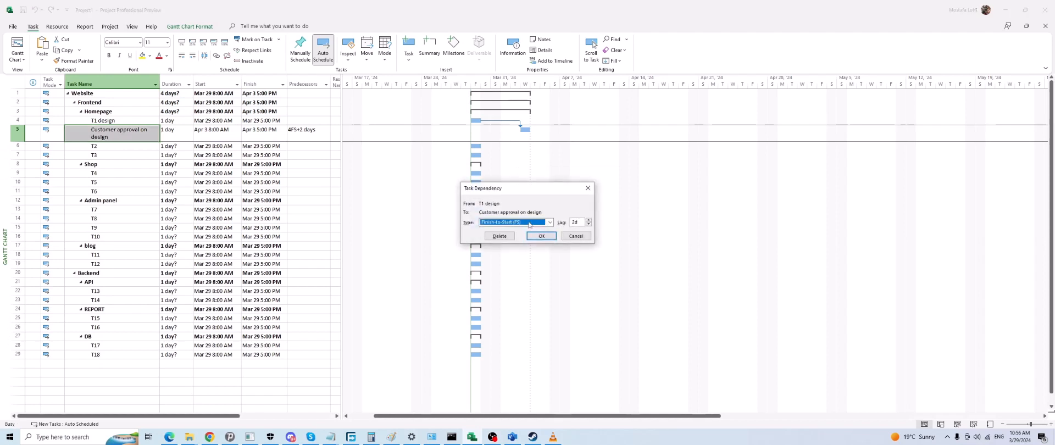
{"action": "left_click", "coordinate": [500, 236]}
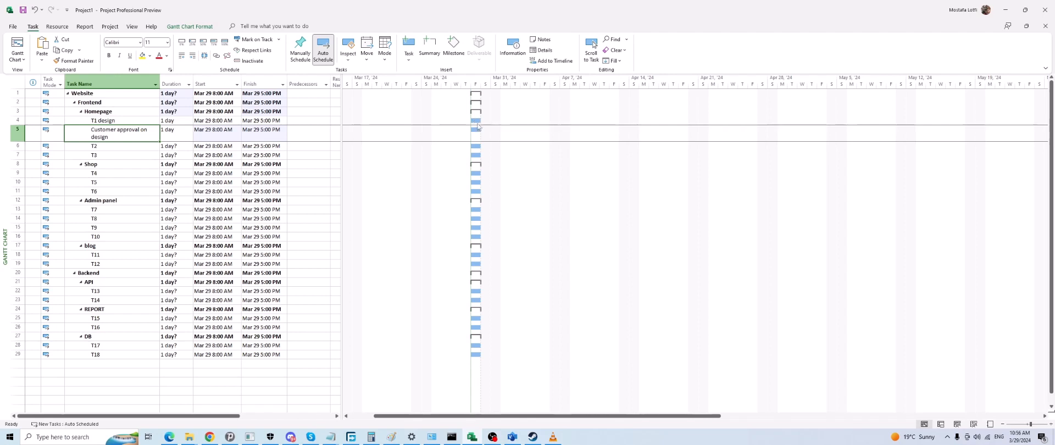
{"action": "left_click_drag", "start_coordinate": [475, 122], "coordinate": [475, 131]}
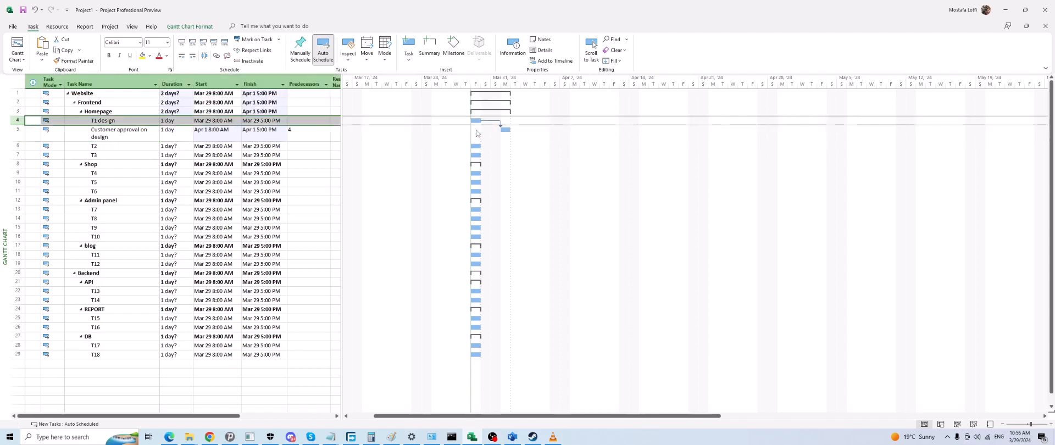
Change the dependency from T1 design to Customer approval on design to Start-to-Start (SS).
{"action": "double_click", "coordinate": [505, 131]}
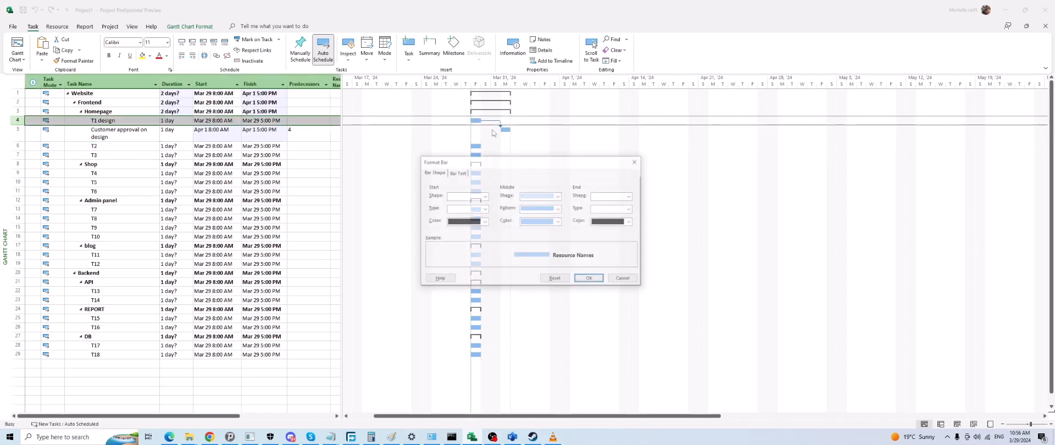
{"action": "left_click", "coordinate": [624, 279]}
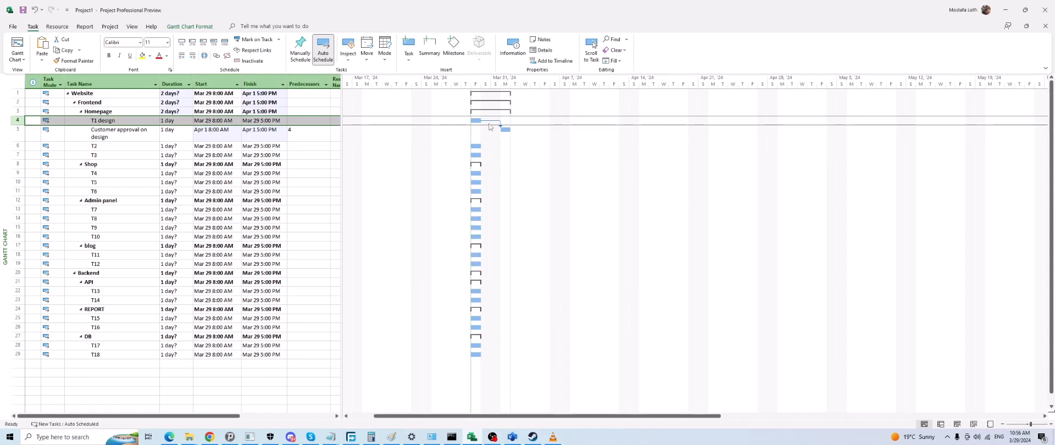
{"action": "double_click", "coordinate": [490, 122]}
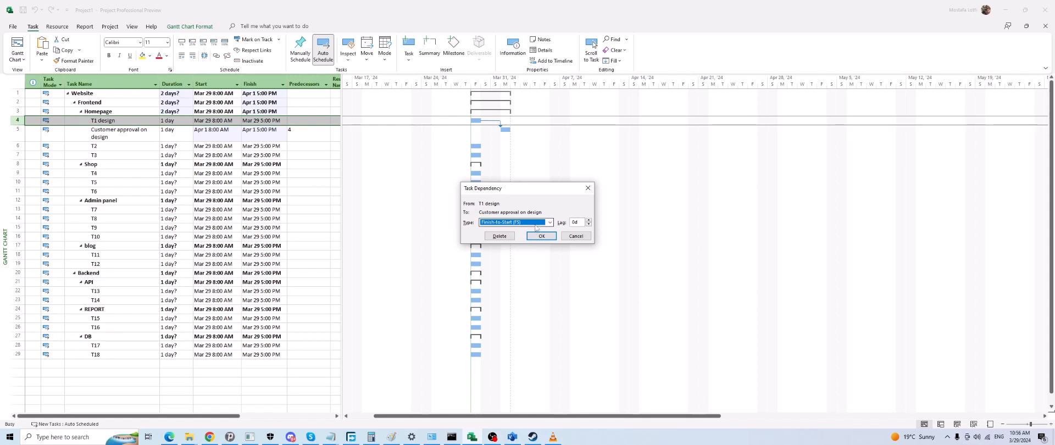
{"action": "left_click", "coordinate": [533, 224]}
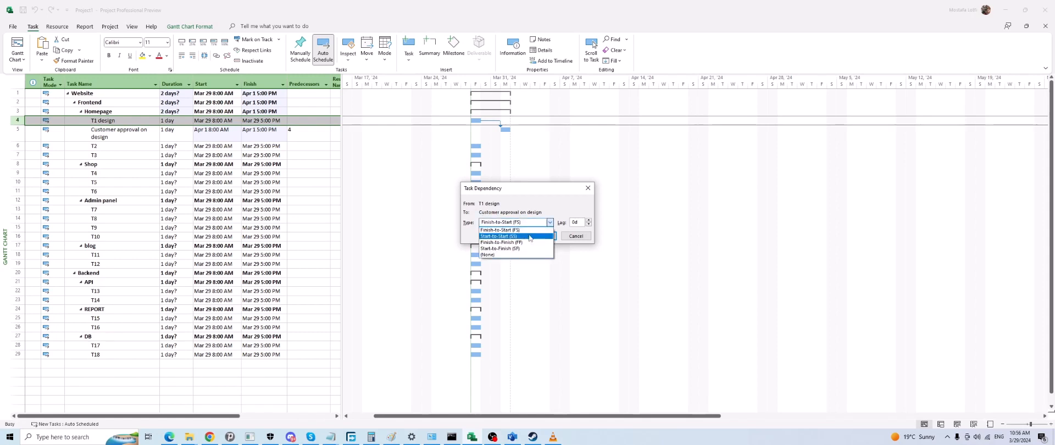
{"action": "left_click", "coordinate": [529, 236]}
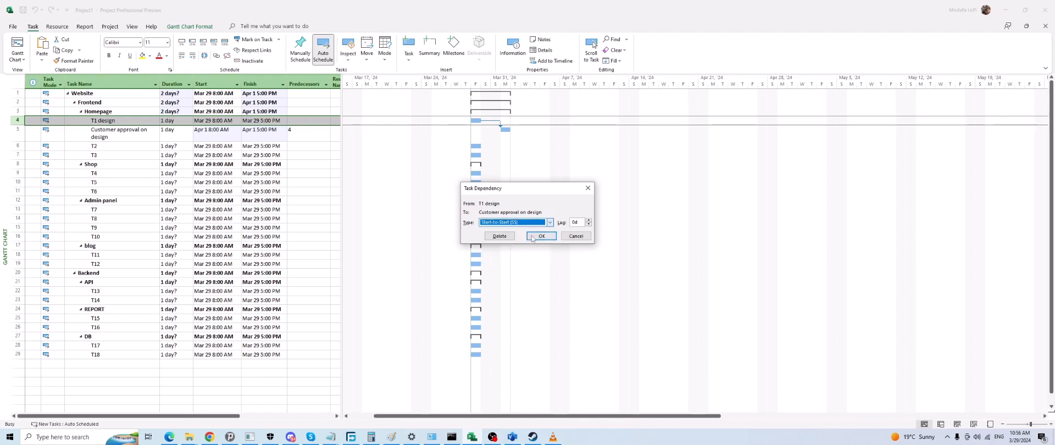
{"action": "left_click", "coordinate": [537, 236]}
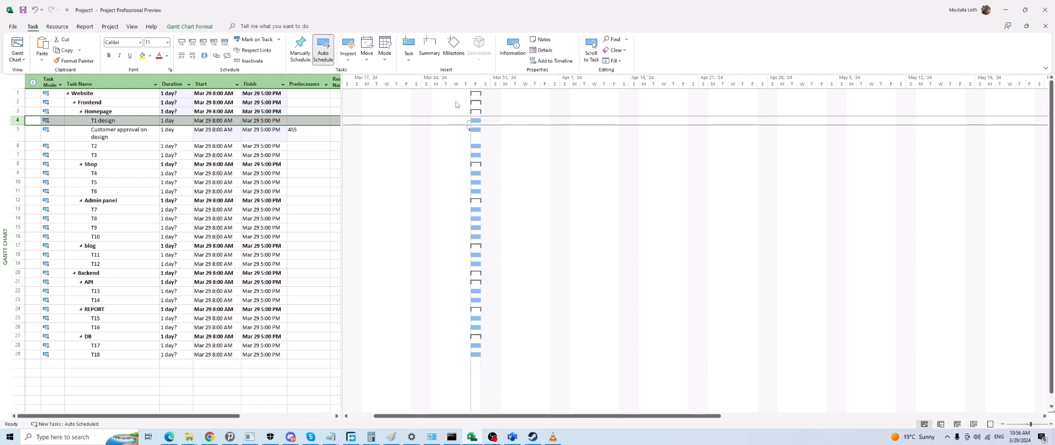
Set the durations of T1 design and Customer approval on design to 5 days each.
{"action": "left_click", "coordinate": [178, 119]}
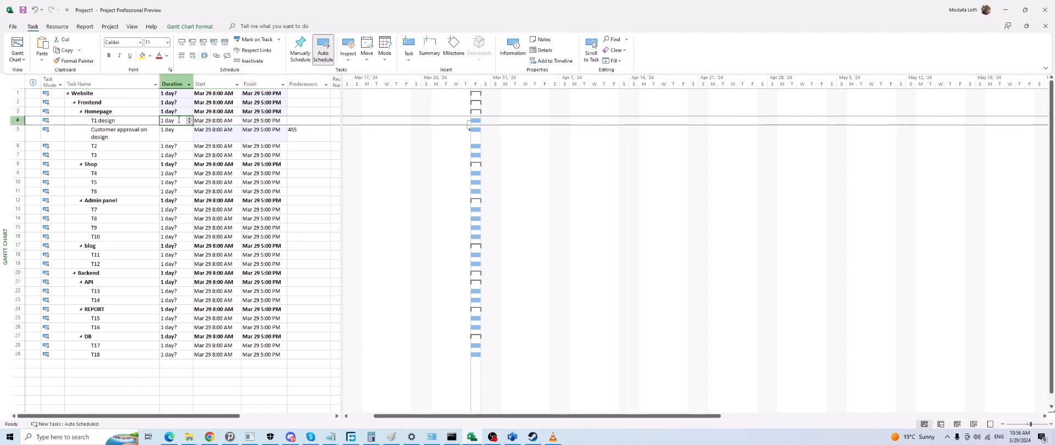
{"action": "type", "text": "5"}
{"action": "key", "text": "Return"}
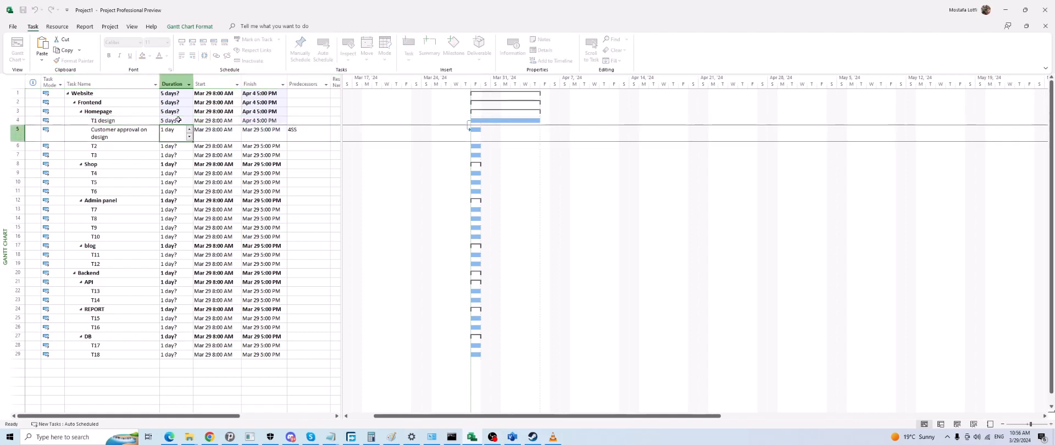
{"action": "type", "text": "5"}
{"action": "key", "text": "Return"}
{"action": "key", "text": "Up"}
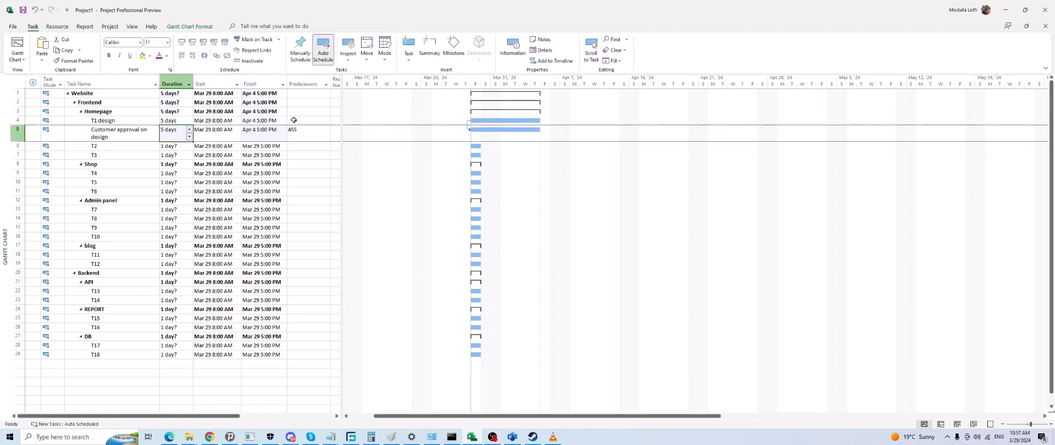
Delete every task below Customer approval on design, from T2 in row 6 through T18.
{"action": "left_click", "coordinate": [85, 150]}
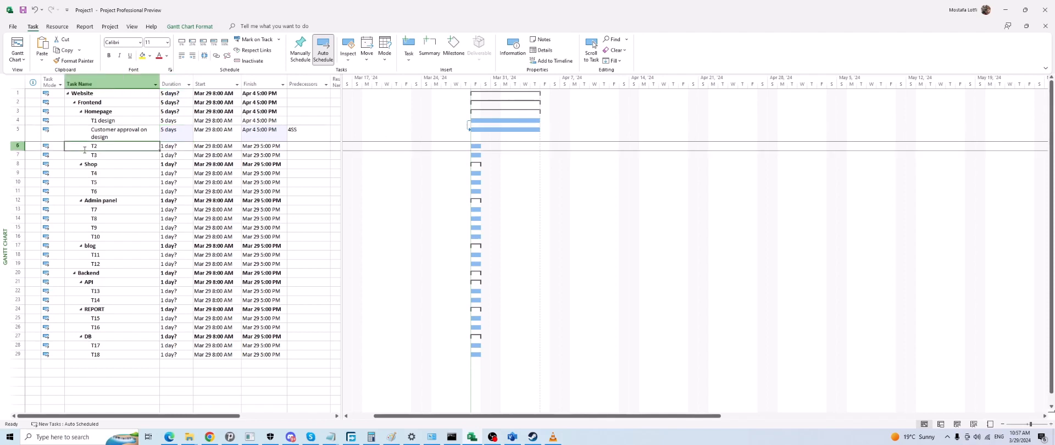
{"action": "key", "text": "Delete"}
{"action": "key", "text": "Delete"}
{"action": "key", "text": "Delete"}
{"action": "key", "text": "Delete"}
{"action": "key", "text": "Delete"}
{"action": "key", "text": "Delete"}
{"action": "key", "text": "Delete"}
{"action": "key", "text": "Delete"}
{"action": "key", "text": "Delete"}
{"action": "key", "text": "Delete"}
{"action": "key", "text": "Delete"}
{"action": "key", "text": "Delete"}
{"action": "key", "text": "Delete"}
{"action": "key", "text": "Delete"}
{"action": "key", "text": "Delete"}
{"action": "key", "text": "Delete"}
{"action": "key", "text": "Delete"}
{"action": "key", "text": "Delete"}
{"action": "key", "text": "Delete"}
{"action": "key", "text": "Delete"}
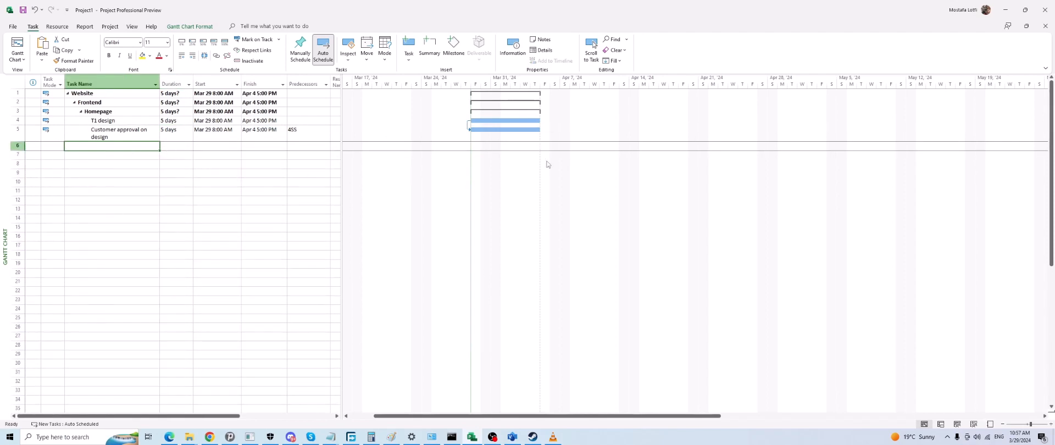
Rename T1 design as T1 and Customer approval on design as T2.
{"action": "left_click", "coordinate": [492, 120]}
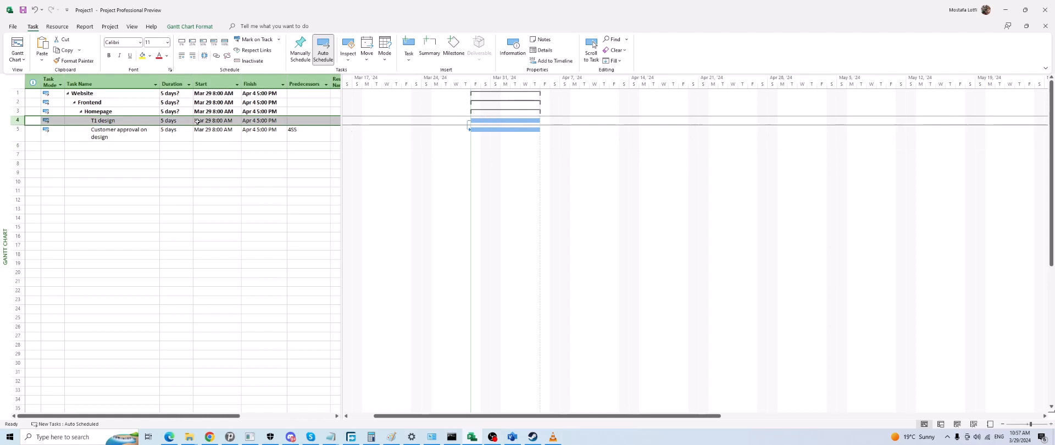
{"action": "left_click", "coordinate": [129, 121]}
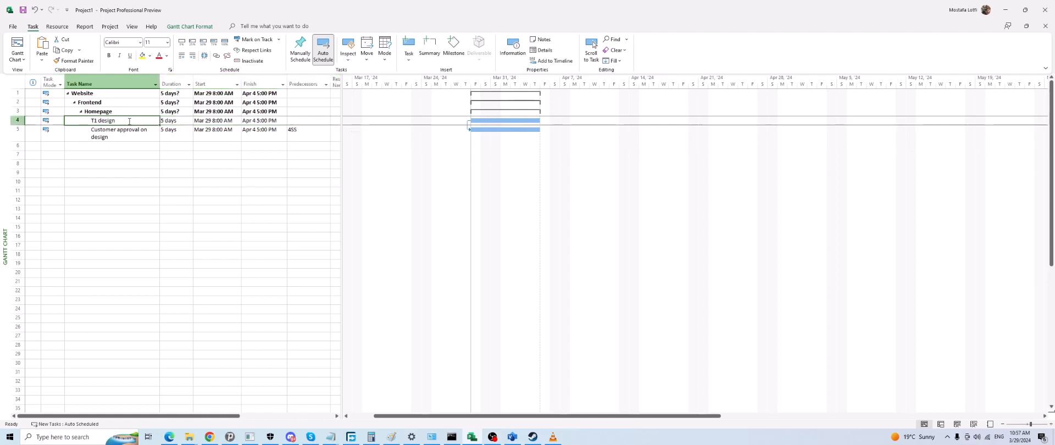
{"action": "type", "text": "T1"}
{"action": "key", "text": "Return"}
{"action": "type", "text": "T2"}
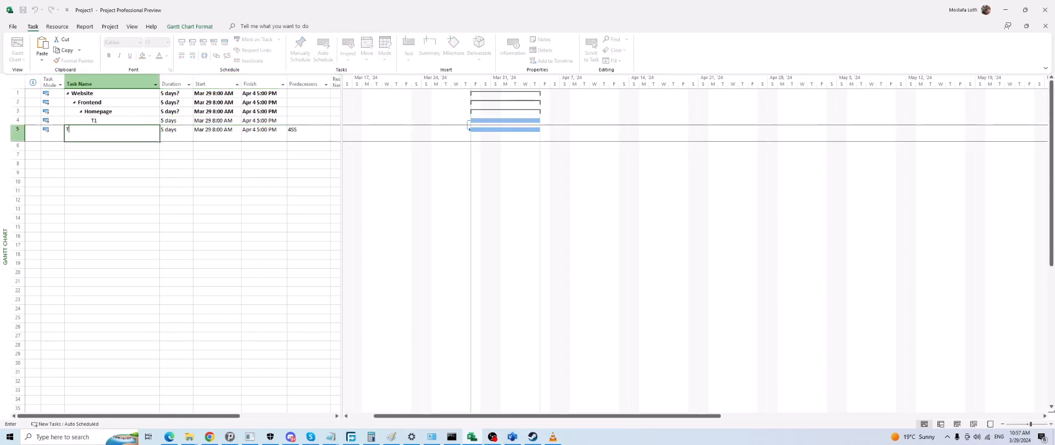
{"action": "key", "text": "Return"}
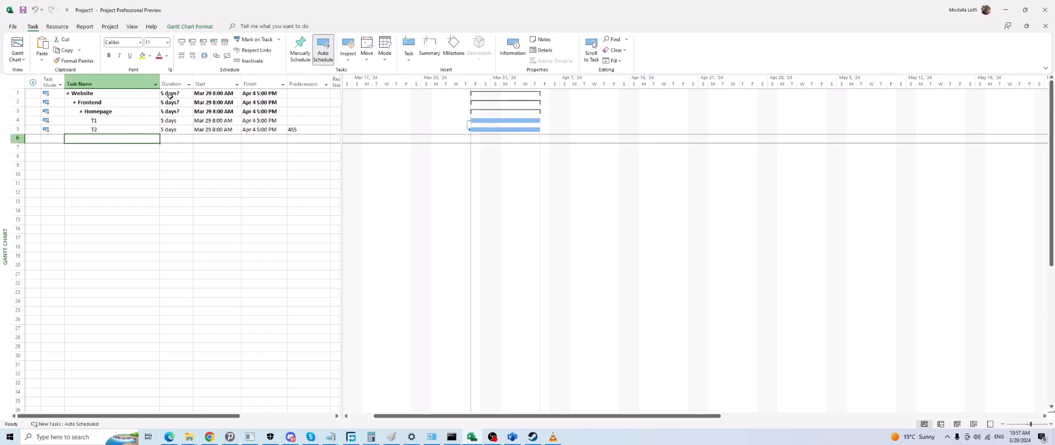
{"action": "key", "text": "Up"}
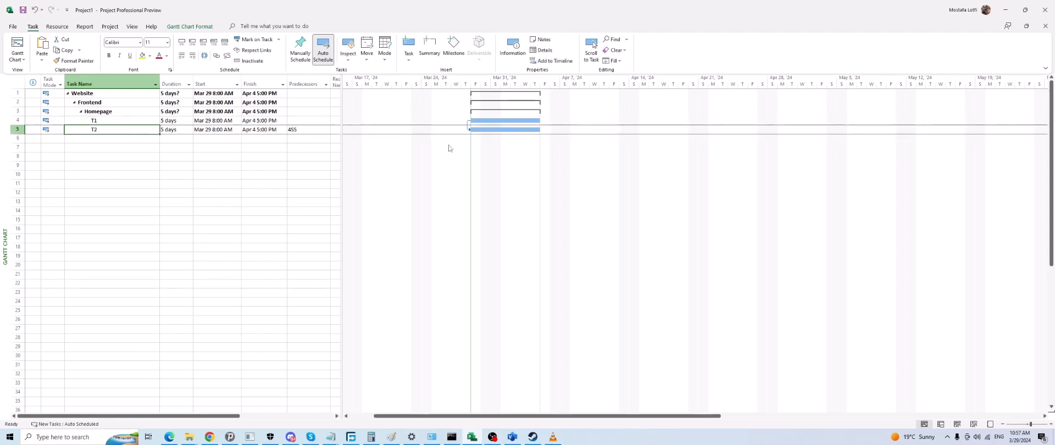
{"action": "left_click", "coordinate": [492, 129]}
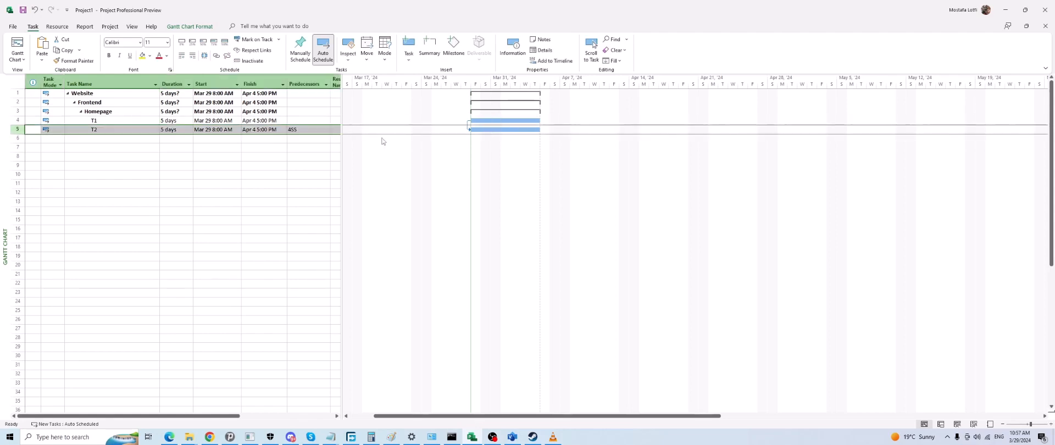
{"action": "left_click", "coordinate": [497, 120]}
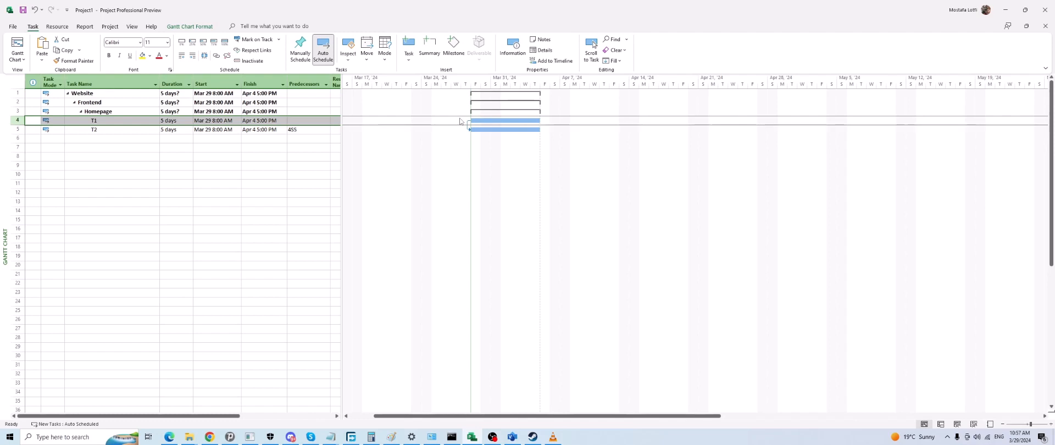
{"action": "left_click", "coordinate": [492, 130]}
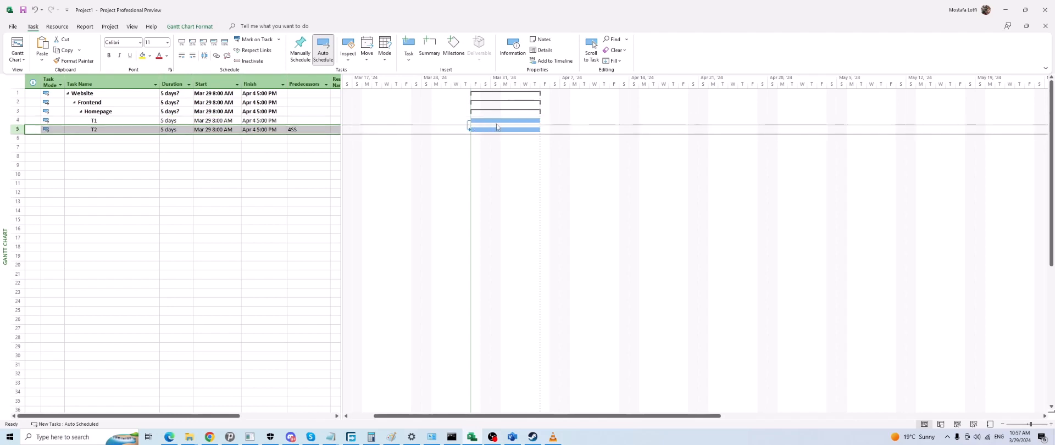
{"action": "left_click", "coordinate": [498, 119]}
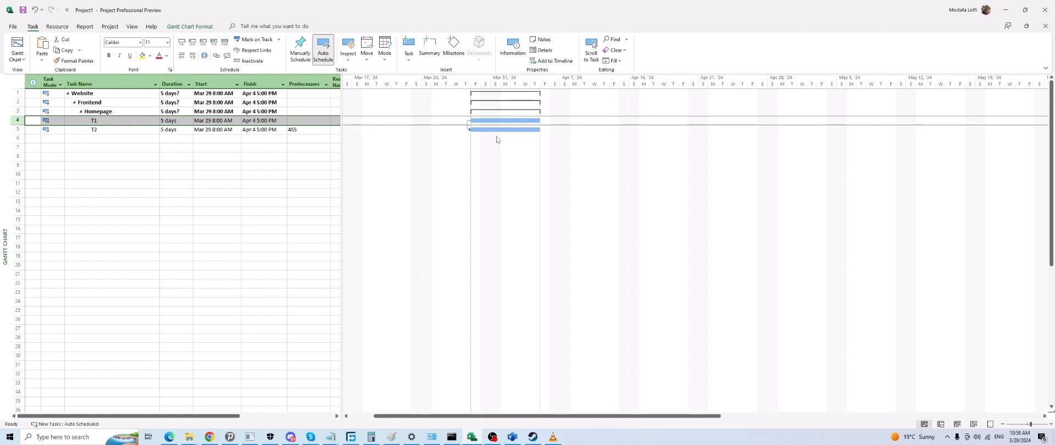
{"action": "left_click", "coordinate": [90, 130]}
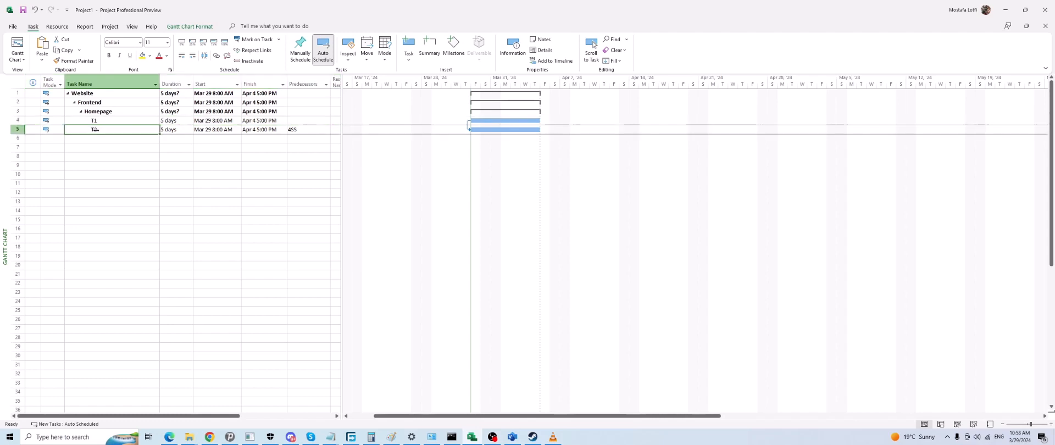
{"action": "left_click", "coordinate": [481, 121]}
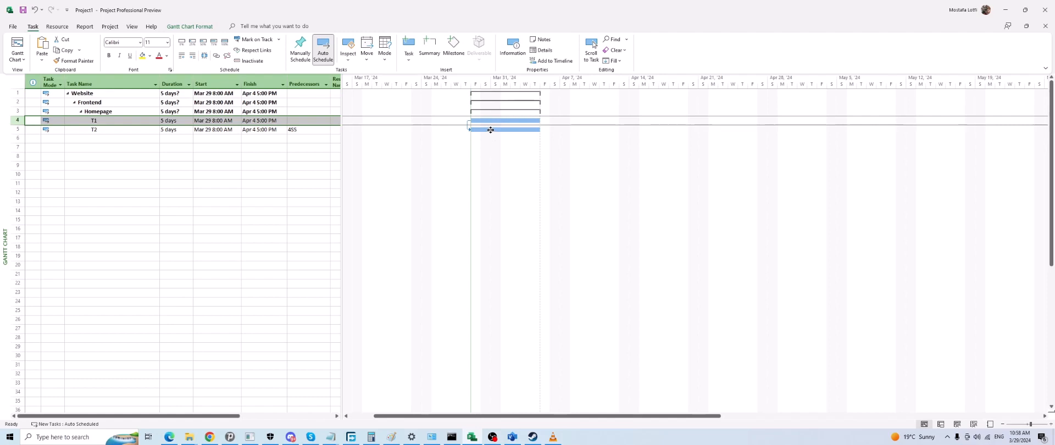
{"action": "left_click", "coordinate": [103, 128]}
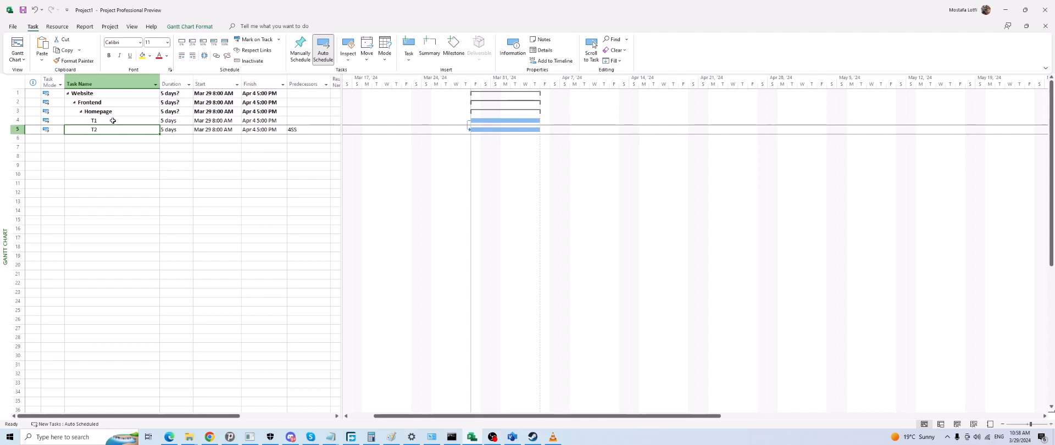
{"action": "left_click", "coordinate": [111, 121]}
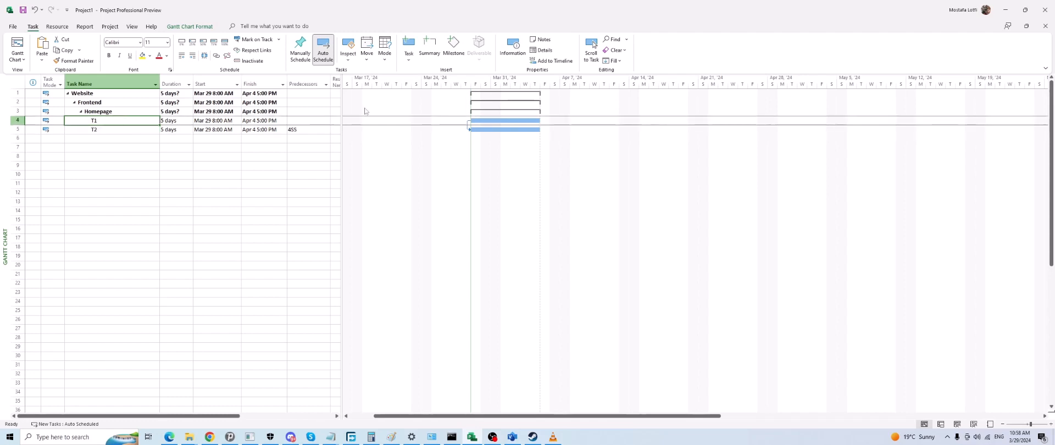
Delete the dependency from T1 to T2 and link the tasks in reverse, with T2 as the predecessor of T1.
{"action": "double_click", "coordinate": [467, 125]}
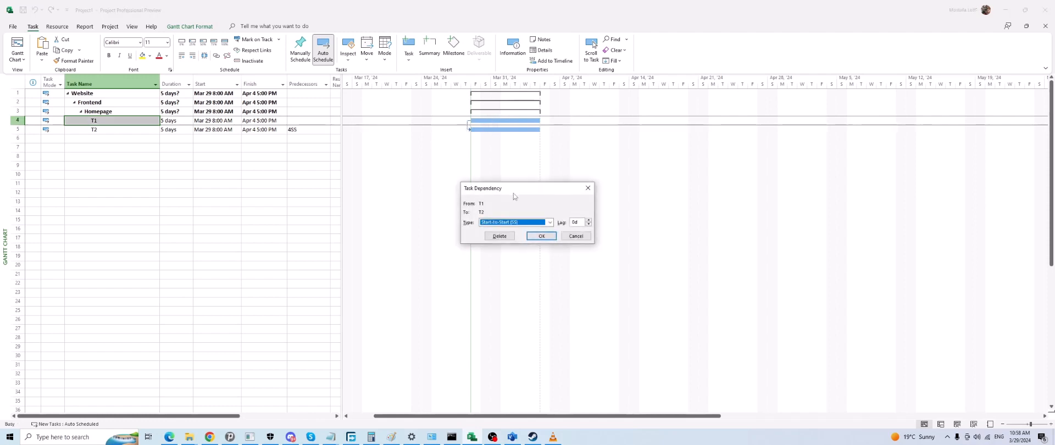
{"action": "left_click", "coordinate": [496, 235]}
{"action": "left_click_drag", "start_coordinate": [493, 131], "coordinate": [490, 121]}
Change the dependency from T2 to T1 to Start-to-Start (SS).
{"action": "double_click", "coordinate": [542, 130]}
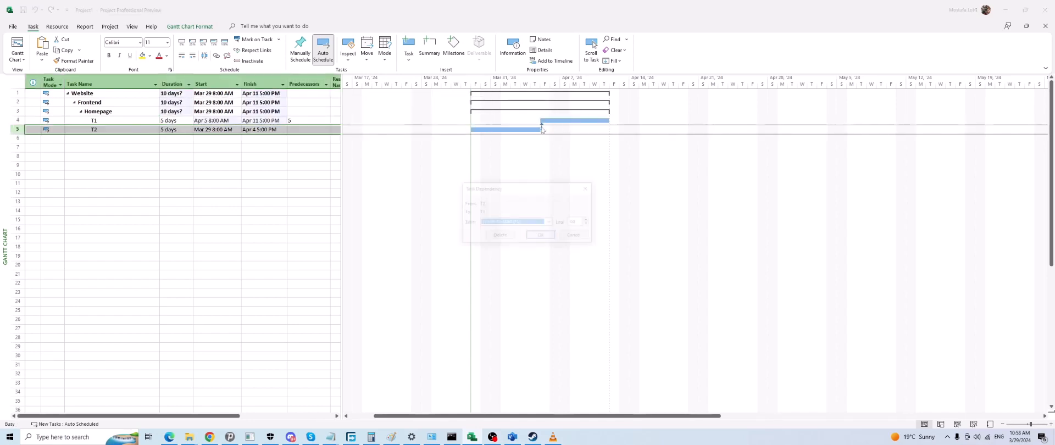
{"action": "left_click", "coordinate": [516, 222]}
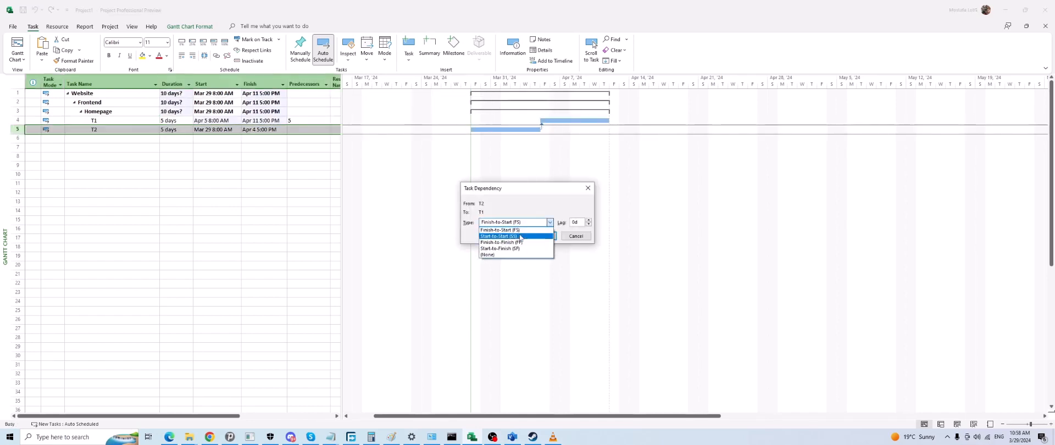
{"action": "left_click", "coordinate": [505, 237]}
{"action": "left_click", "coordinate": [543, 236]}
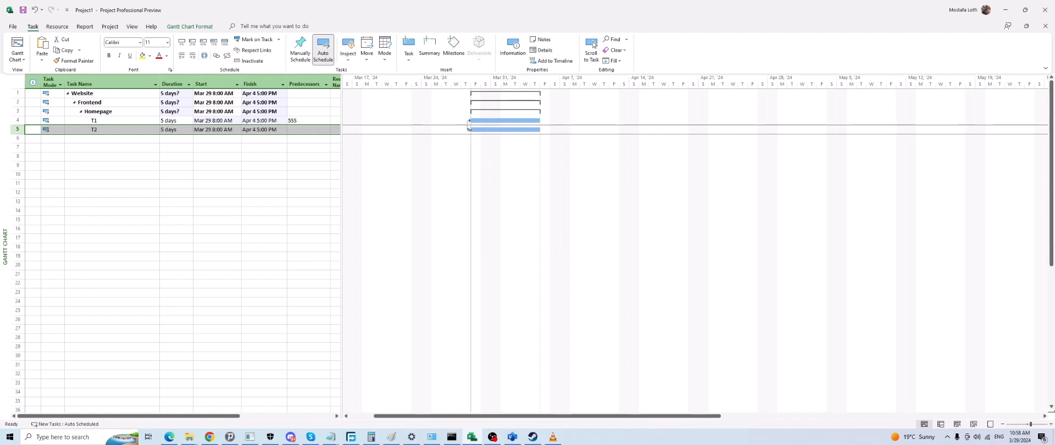
{"action": "left_click", "coordinate": [101, 129]}
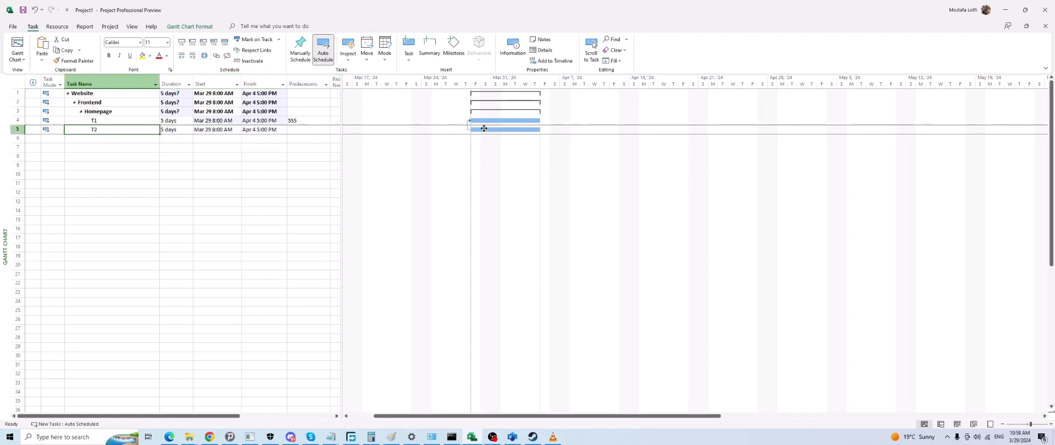
{"action": "left_click", "coordinate": [132, 118]}
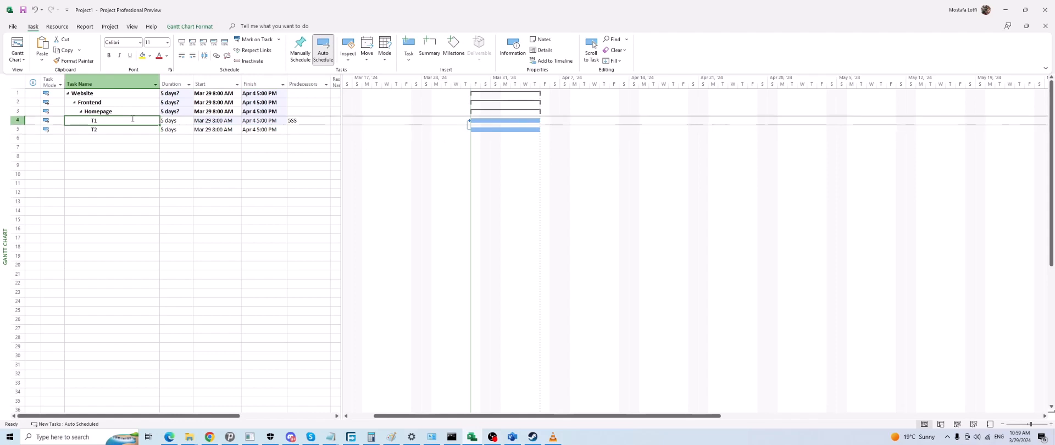
{"action": "left_click", "coordinate": [493, 129]}
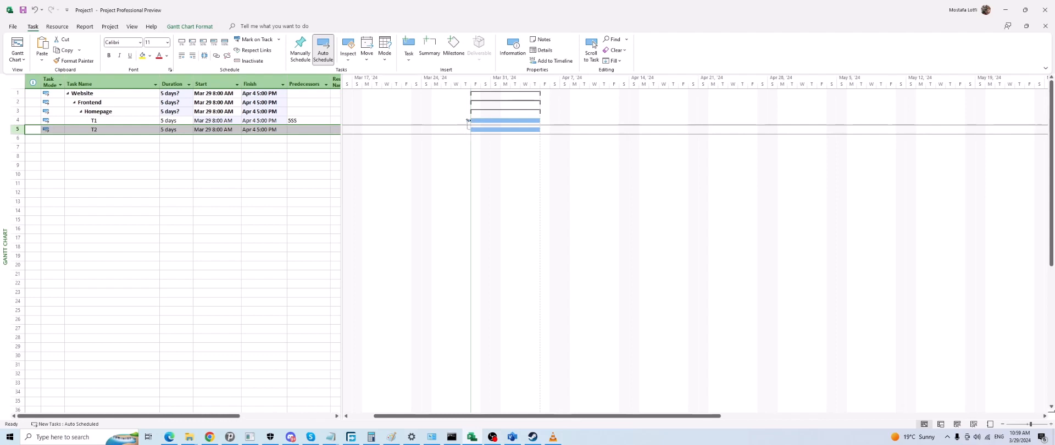
Change the dependency from T2 to T1 to Finish-to-Finish (FF) and recheck its settings.
{"action": "double_click", "coordinate": [468, 128]}
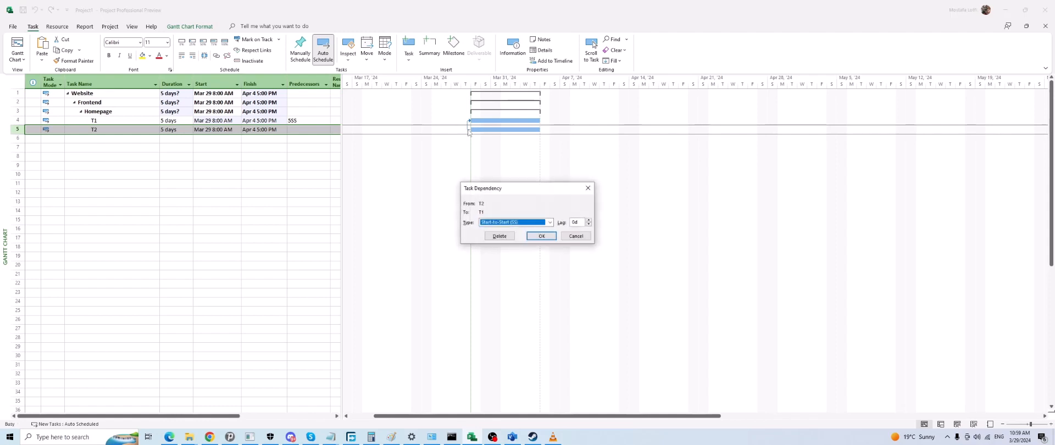
{"action": "left_click", "coordinate": [513, 223]}
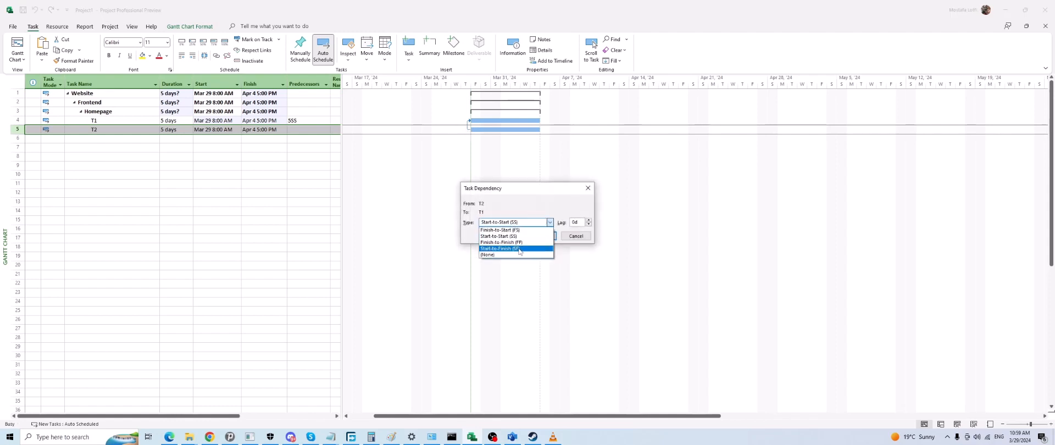
{"action": "left_click", "coordinate": [519, 244]}
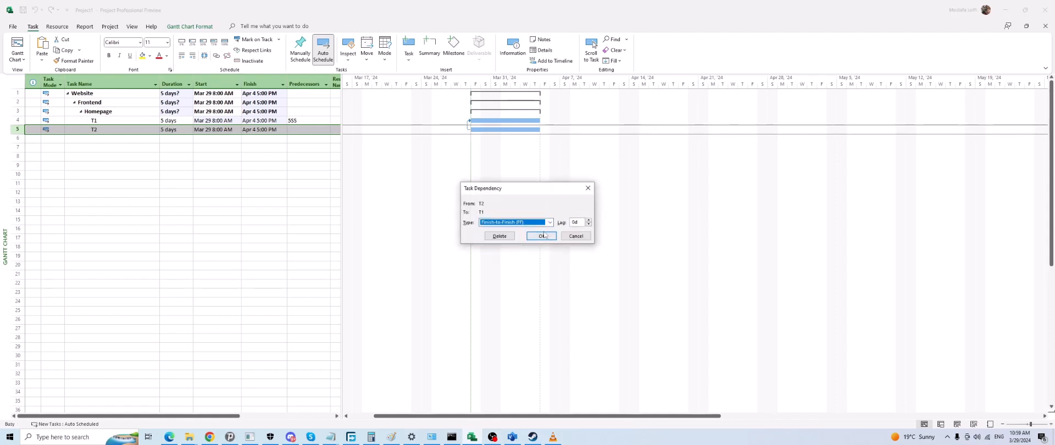
{"action": "left_click", "coordinate": [541, 236]}
{"action": "double_click", "coordinate": [543, 126]}
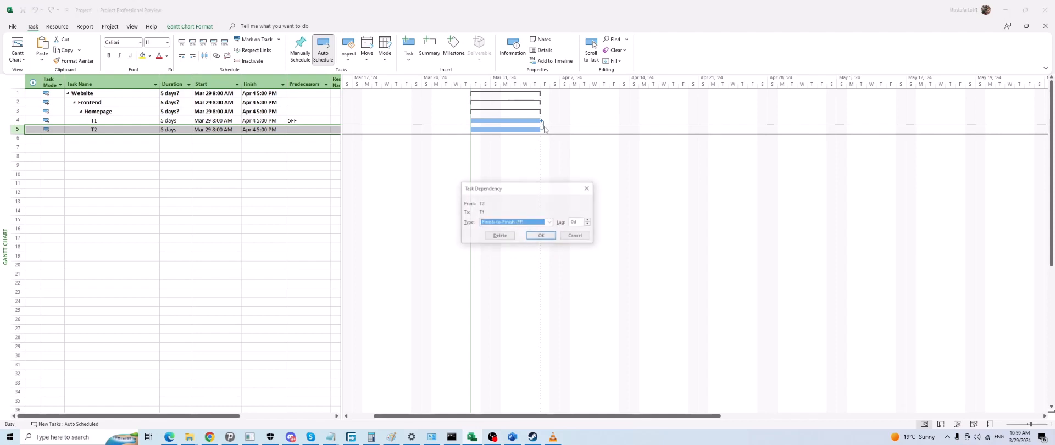
{"action": "left_click", "coordinate": [541, 236]}
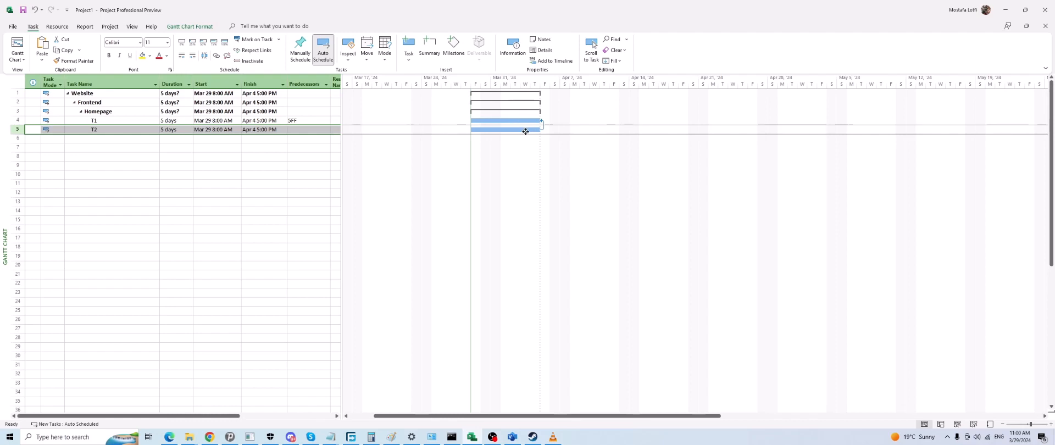
{"action": "left_click", "coordinate": [101, 130]}
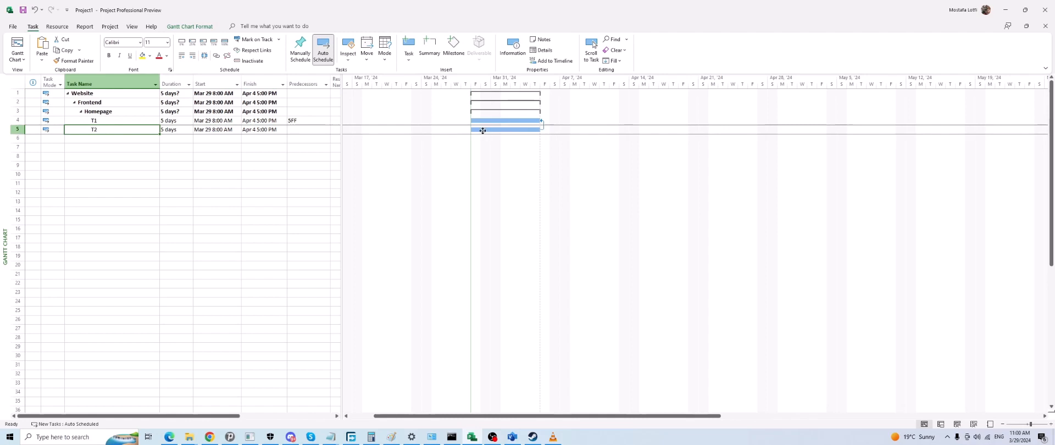
{"action": "left_click", "coordinate": [295, 120]}
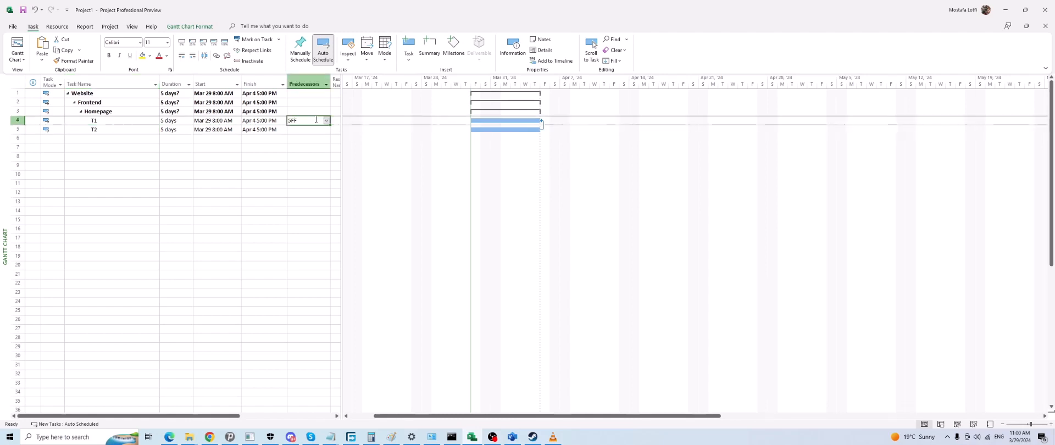
{"action": "left_click", "coordinate": [515, 128]}
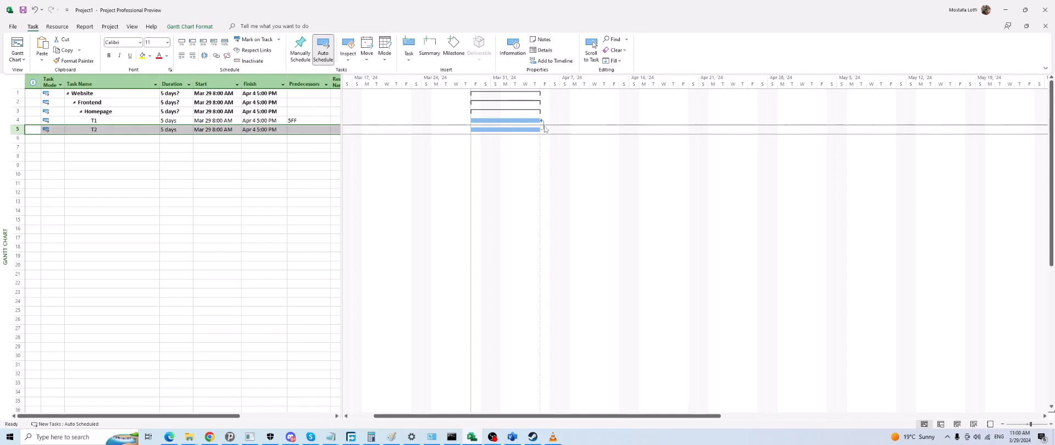
{"action": "left_click", "coordinate": [123, 121]}
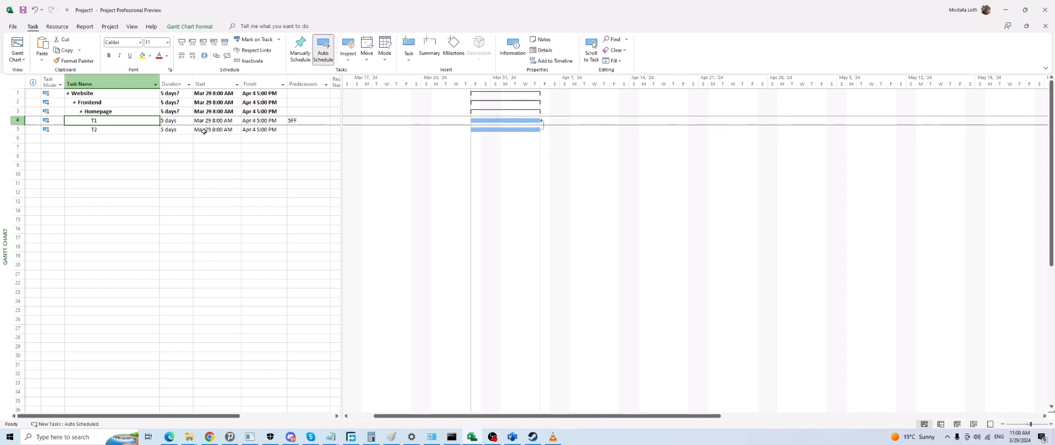
{"action": "left_click", "coordinate": [112, 130]}
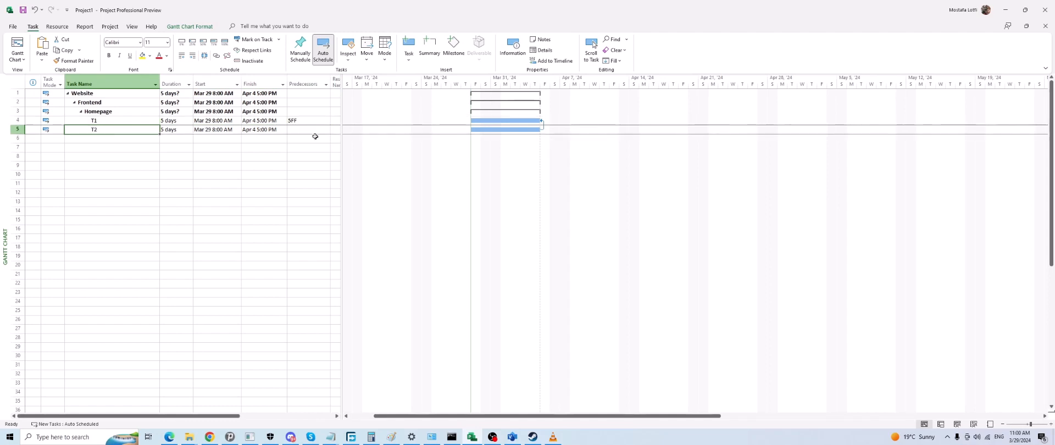
Set the duration of T2 to 10 days.
{"action": "left_click", "coordinate": [179, 130]}
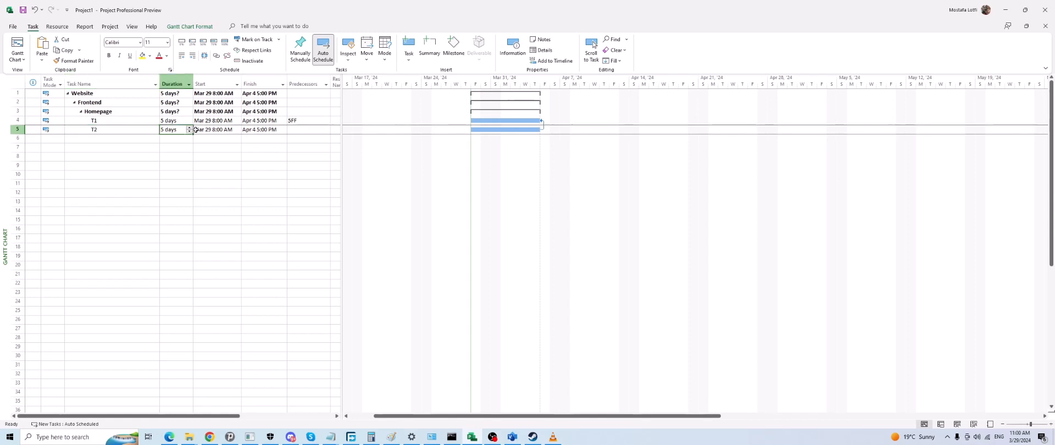
{"action": "type", "text": "10"}
{"action": "key", "text": "Return"}
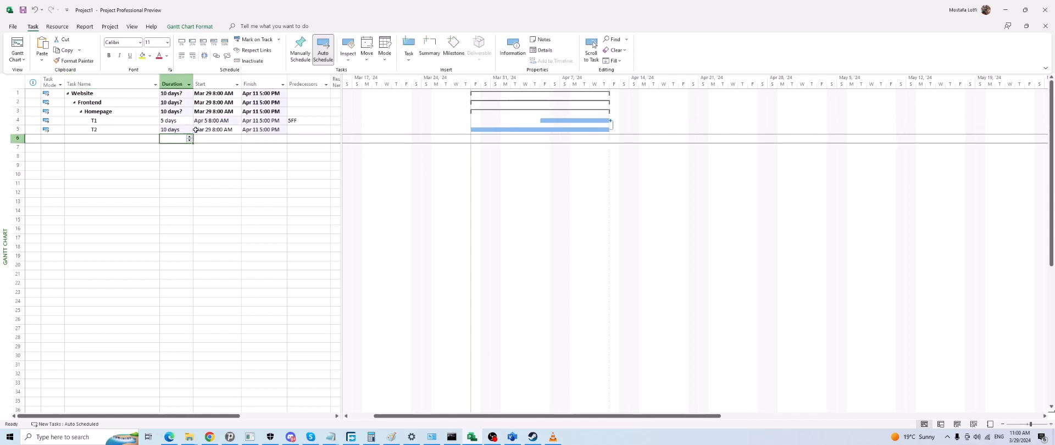
{"action": "left_click", "coordinate": [175, 130]}
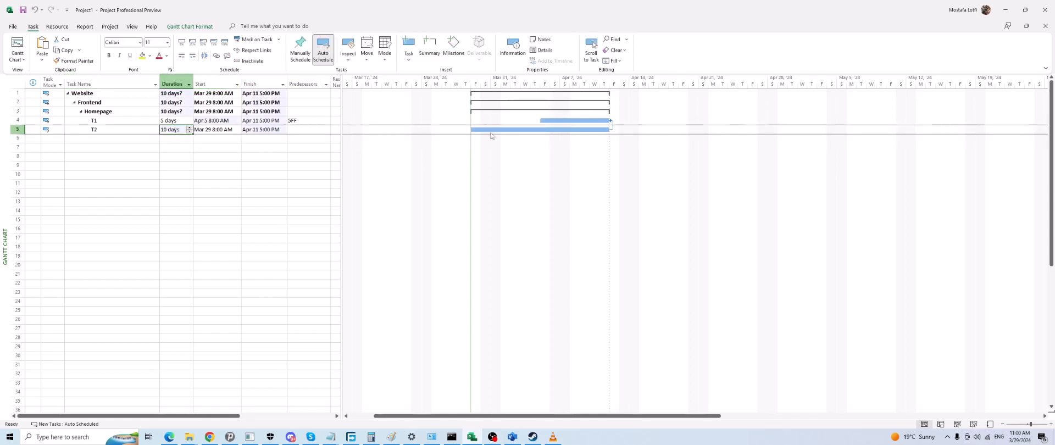
{"action": "left_click", "coordinate": [597, 130]}
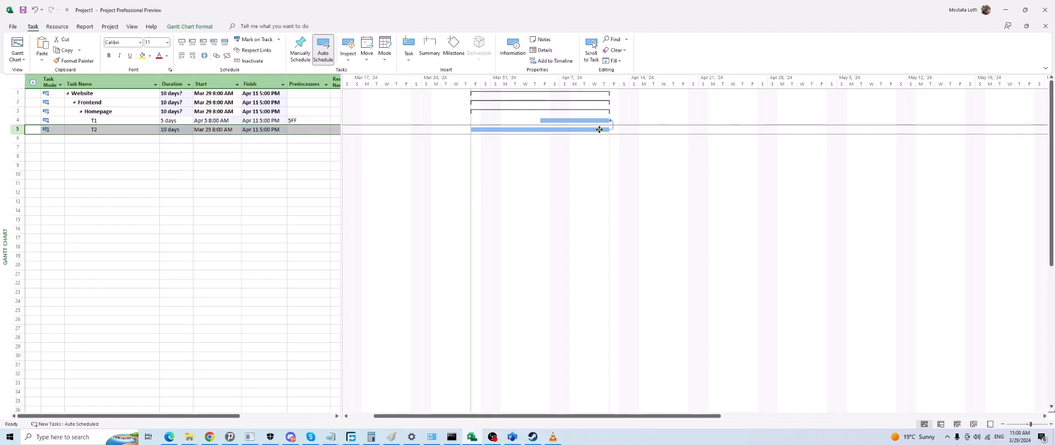
{"action": "left_click", "coordinate": [601, 120]}
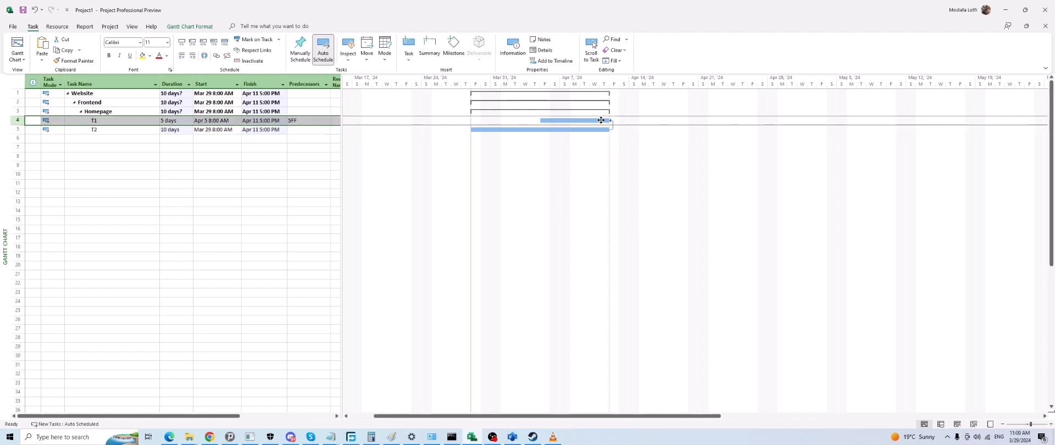
{"action": "left_click", "coordinate": [603, 129]}
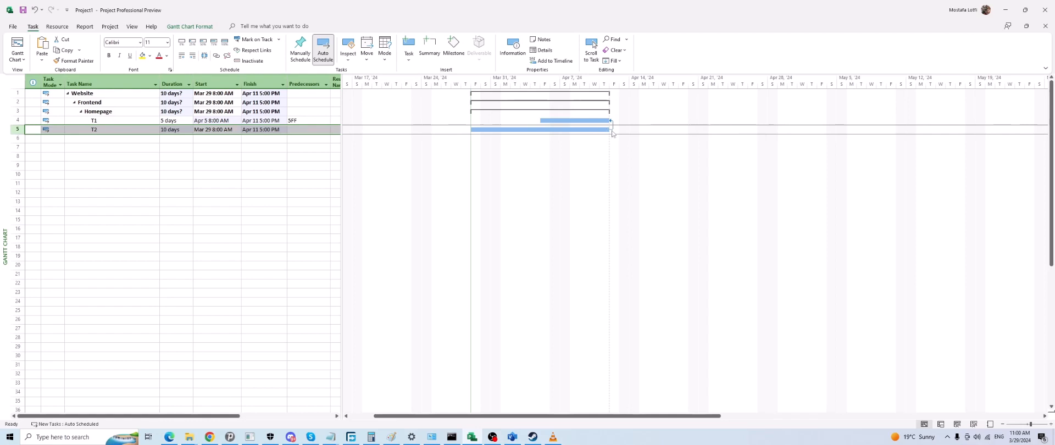
Delete the Finish-to-Finish dependency from T2 to T1 and link T1 as the predecessor of T2.
{"action": "double_click", "coordinate": [612, 124]}
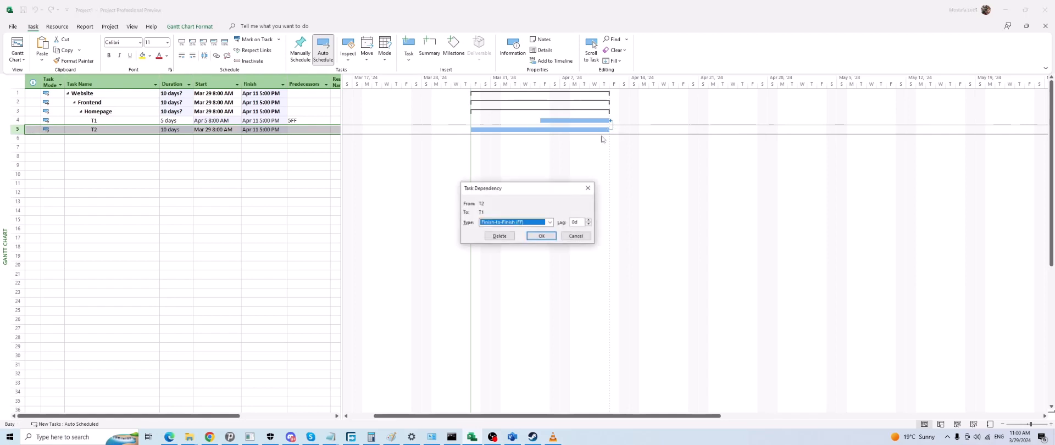
{"action": "left_click", "coordinate": [504, 240]}
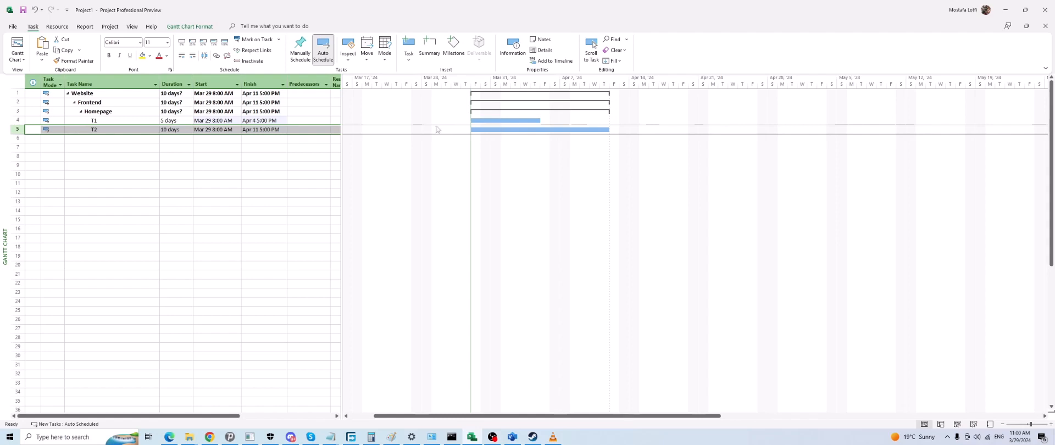
{"action": "left_click_drag", "start_coordinate": [491, 120], "coordinate": [492, 130]}
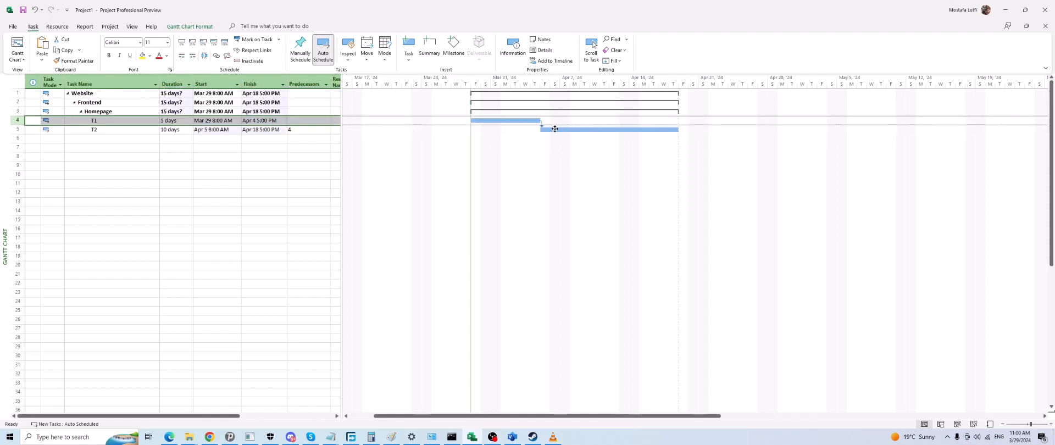
Set the durations of T2 and T1 to 1 day each.
{"action": "left_click", "coordinate": [179, 131]}
{"action": "type", "text": "1"}
{"action": "key", "text": "Return"}
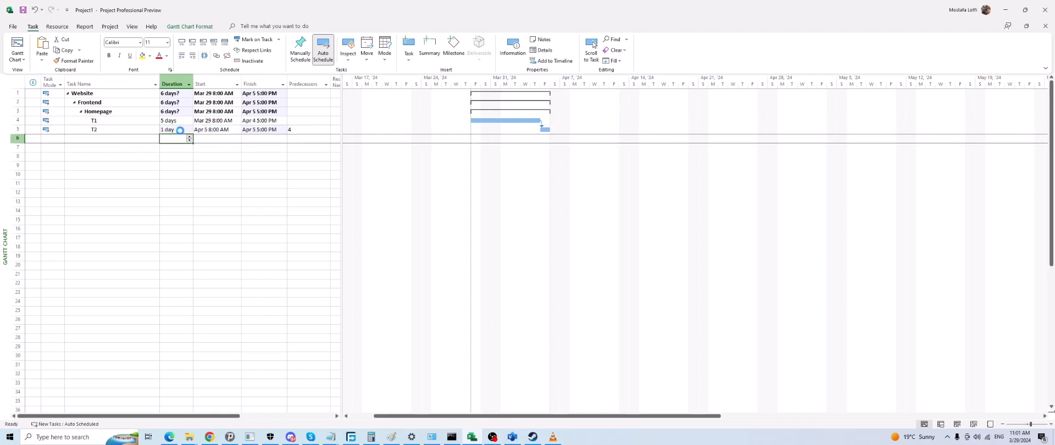
{"action": "key", "text": "Up"}
{"action": "key", "text": "Up"}
{"action": "type", "text": "1"}
{"action": "key", "text": "Return"}
{"action": "key", "text": "Up"}
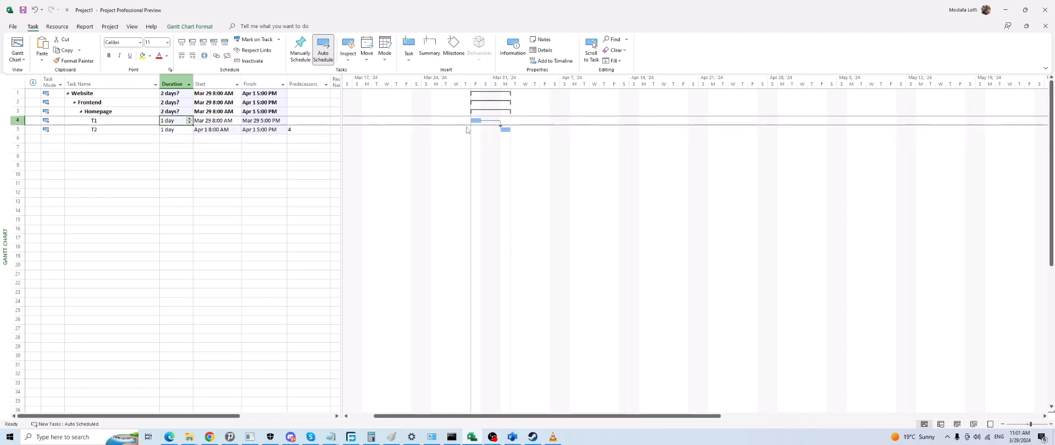
Change the dependency from T1 to T2 to Start-to-Finish (SF) and let T2 start before the project start date.
{"action": "double_click", "coordinate": [489, 120]}
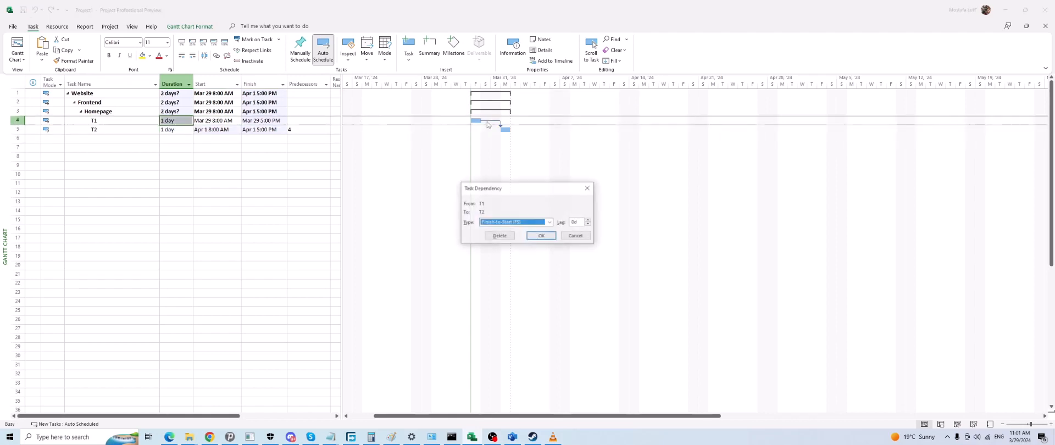
{"action": "left_click", "coordinate": [504, 222]}
{"action": "left_click", "coordinate": [500, 248]}
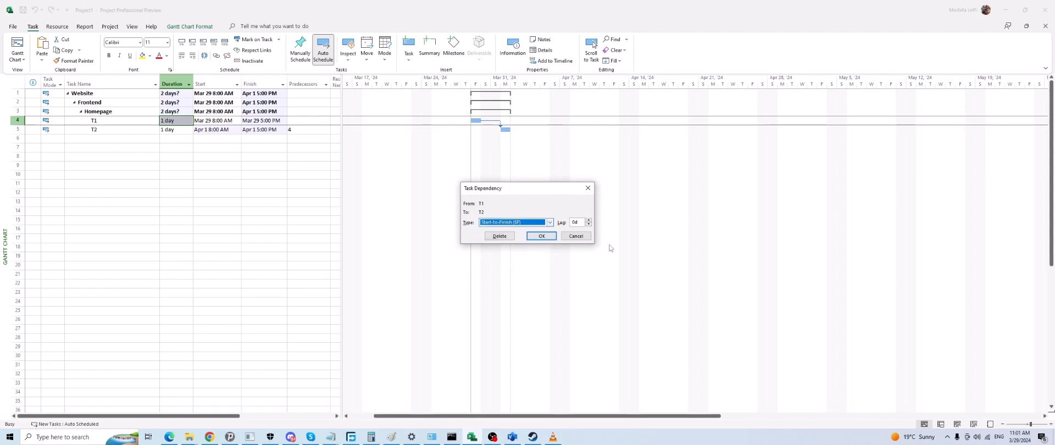
{"action": "left_click", "coordinate": [541, 236]}
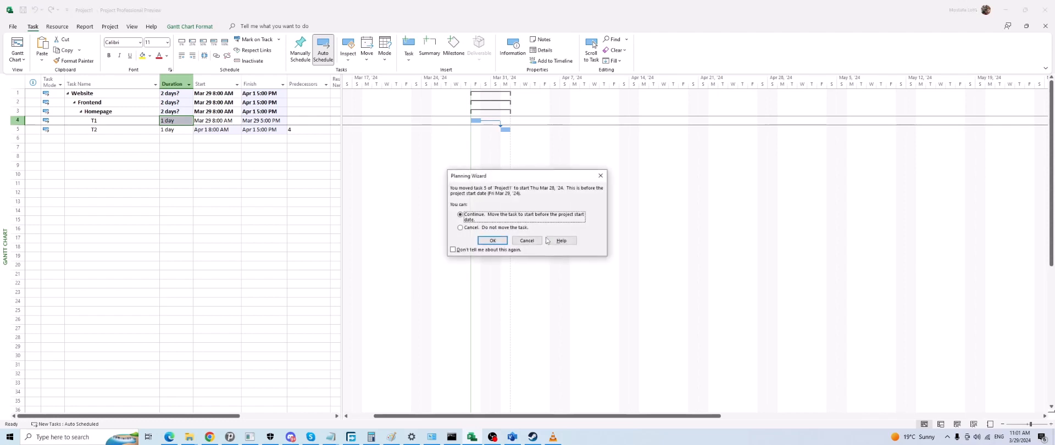
{"action": "left_click", "coordinate": [492, 240]}
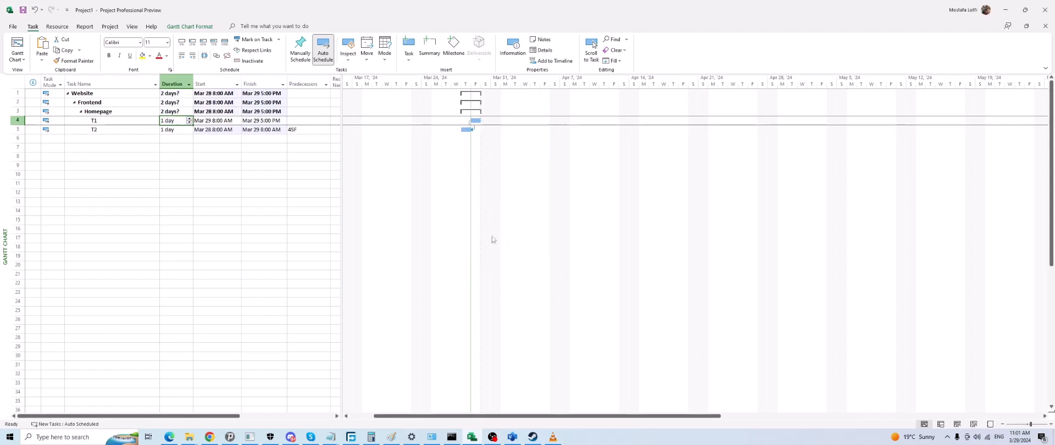
Examine how the Start-to-Finish dependency schedules T1 and T2 in the task table and the Gantt chart.
{"action": "left_click", "coordinate": [479, 121]}
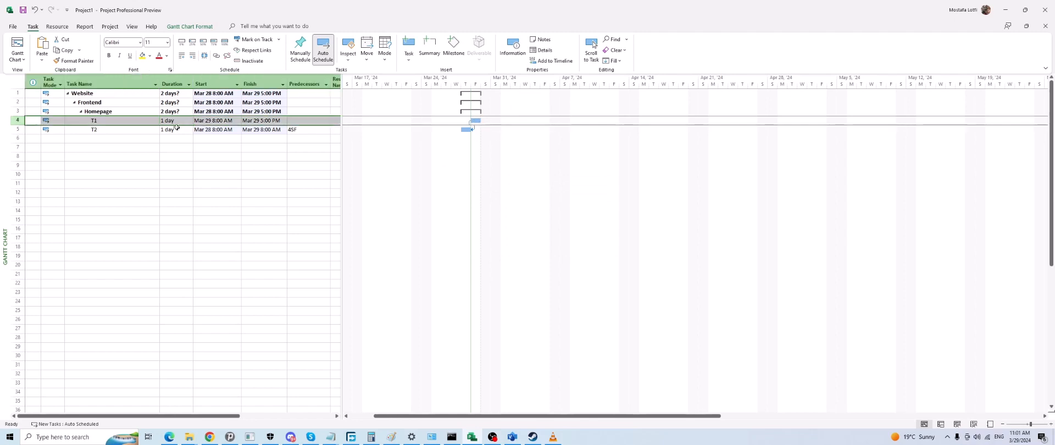
{"action": "left_click", "coordinate": [110, 130]}
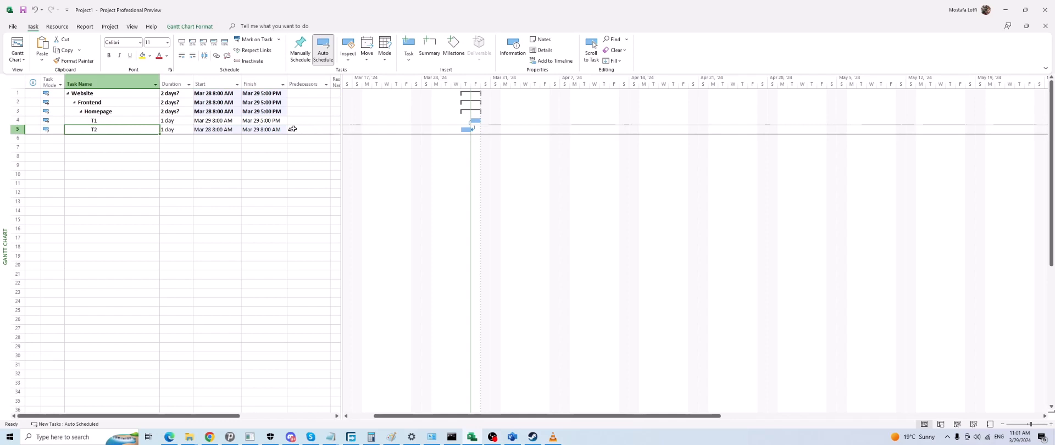
{"action": "left_click", "coordinate": [319, 130]}
{"action": "left_click", "coordinate": [472, 121]}
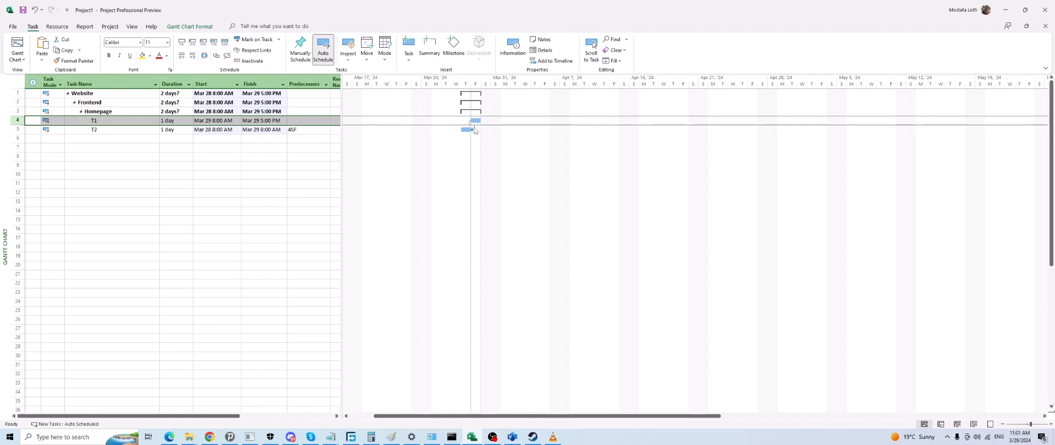
{"action": "left_click", "coordinate": [153, 158]}
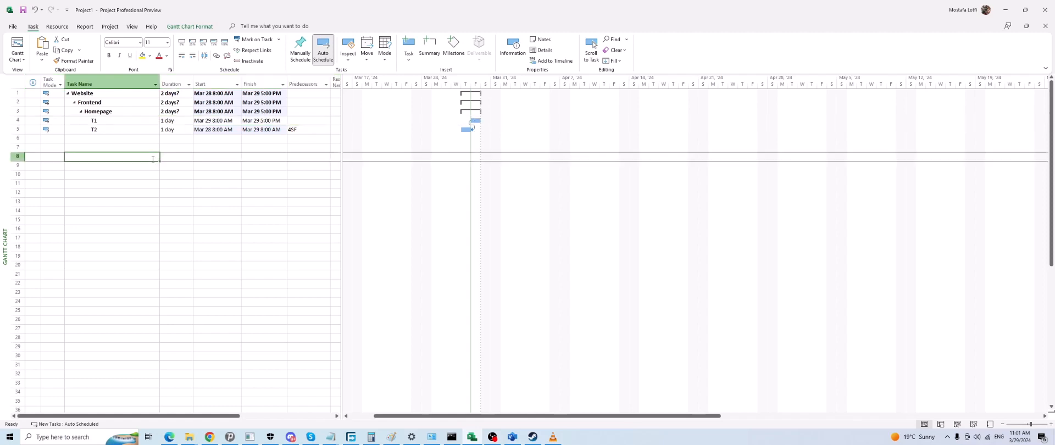
{"action": "left_click", "coordinate": [132, 128]}
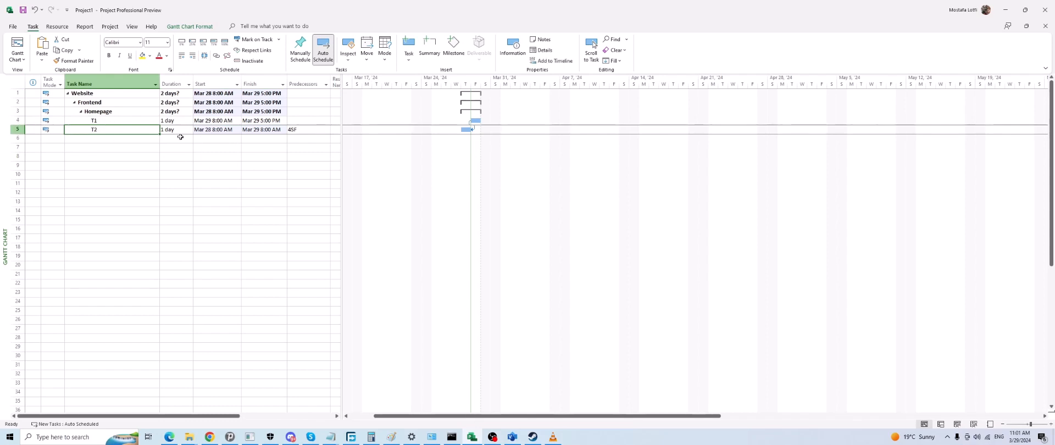
Delete the Start-to-Finish dependency between T1 and T2, and link T1 to T2 again with a new dependency.
{"action": "double_click", "coordinate": [471, 127]}
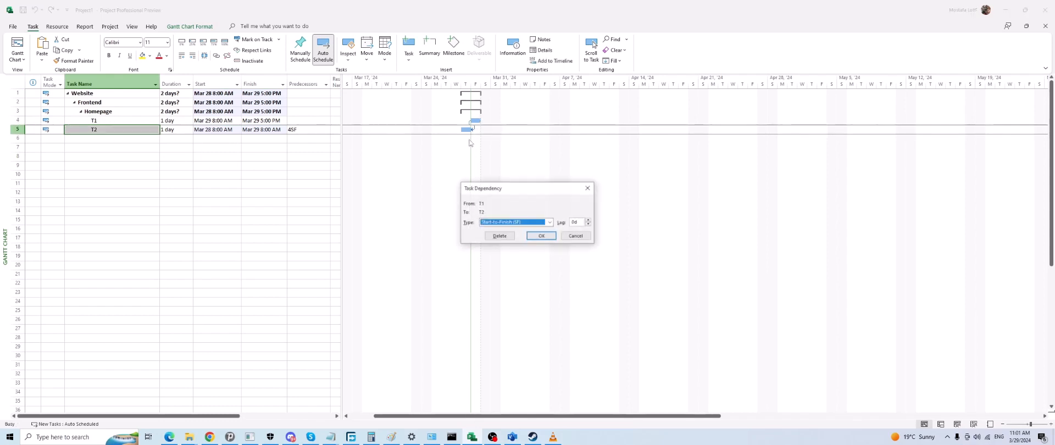
{"action": "left_click", "coordinate": [501, 237]}
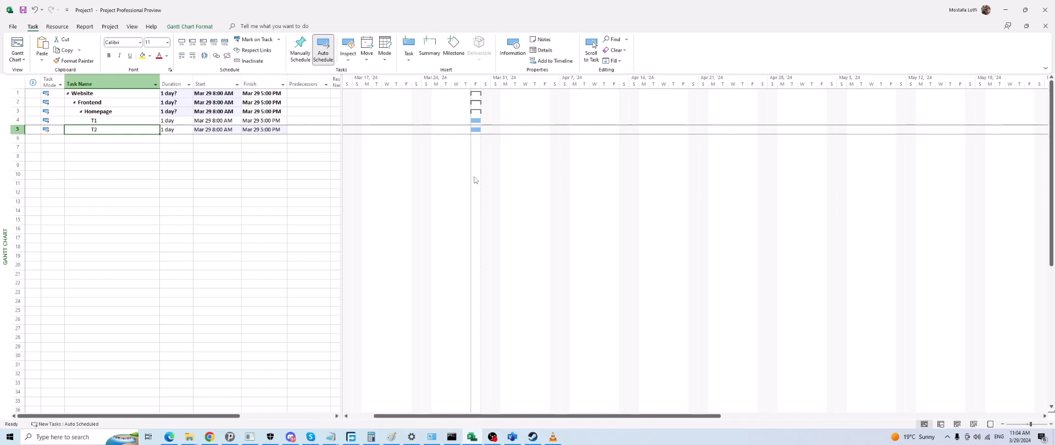
{"action": "left_click", "coordinate": [136, 121]}
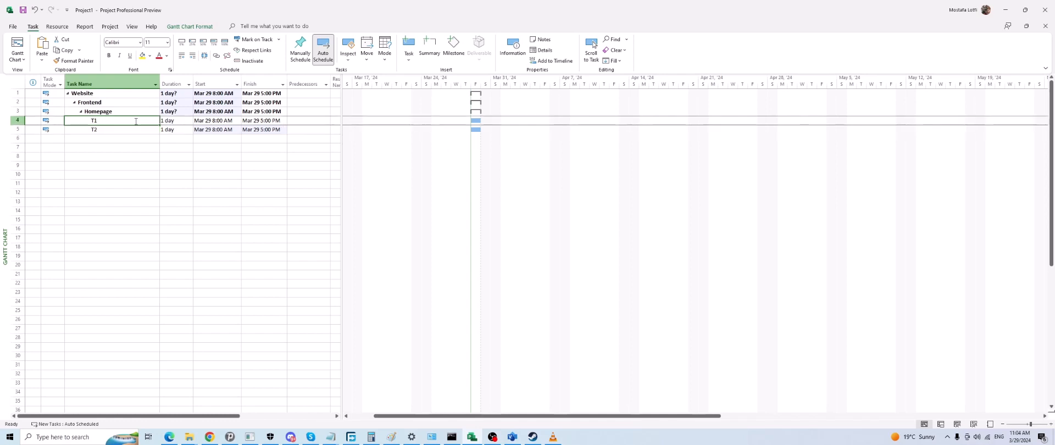
{"action": "left_click_drag", "start_coordinate": [475, 120], "coordinate": [477, 130]}
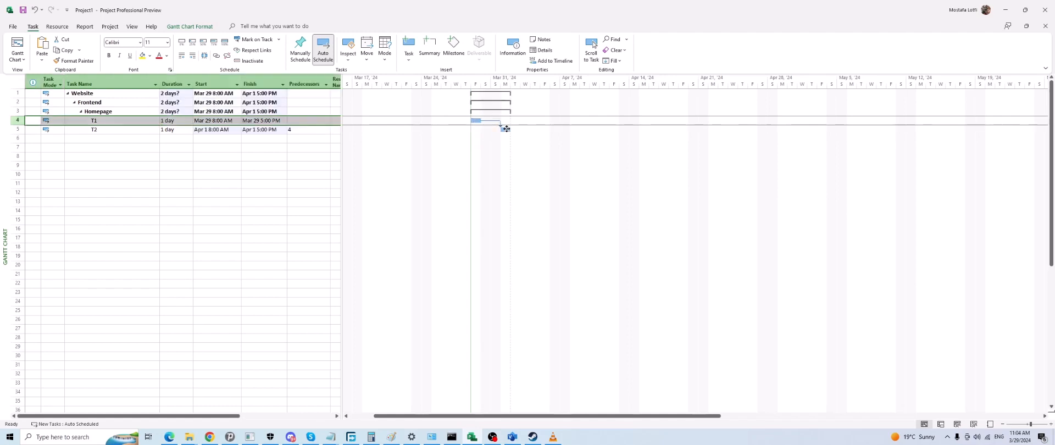
Check the predecessor and constraint settings in the task information of T2.
{"action": "double_click", "coordinate": [123, 130]}
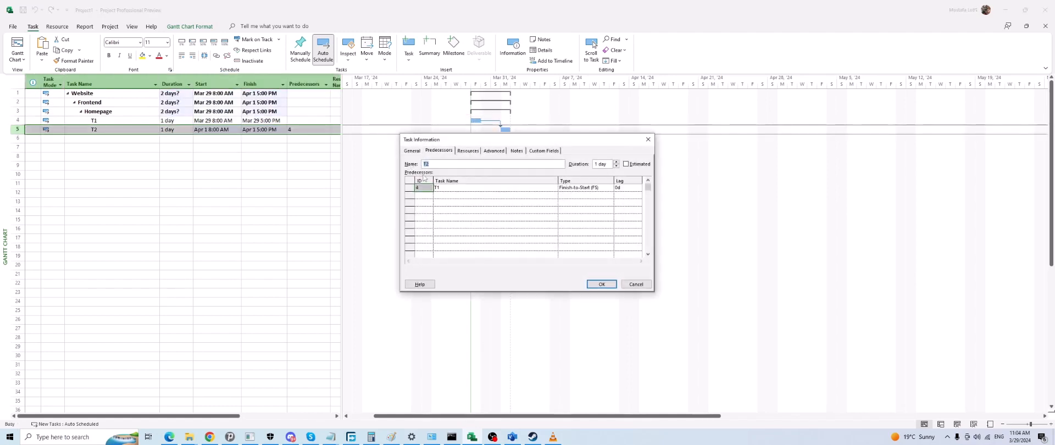
{"action": "left_click", "coordinate": [494, 151]}
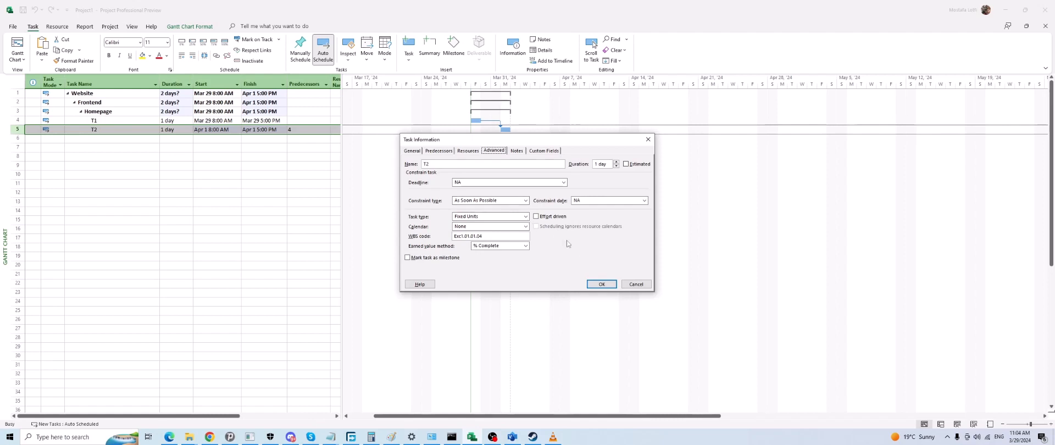
{"action": "left_click", "coordinate": [591, 284]}
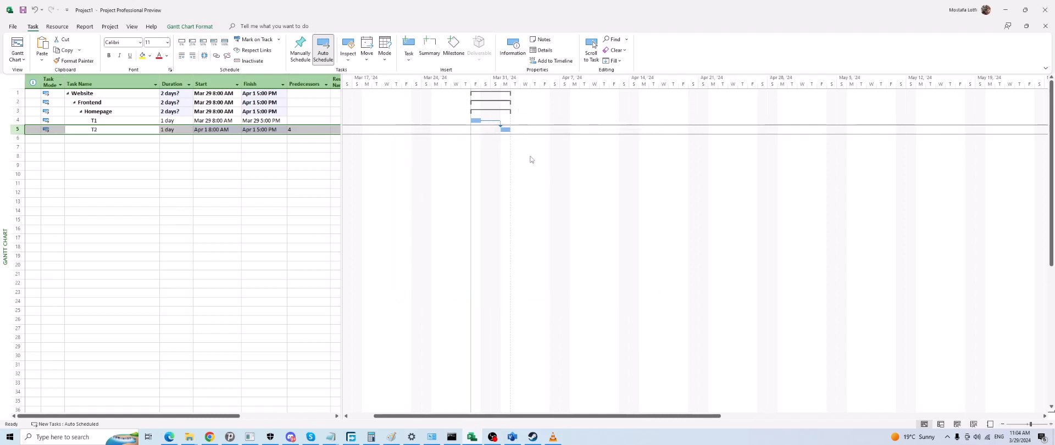
Move T2 in the Gantt chart to start on Apr 9, keeping its link to T1.
{"action": "left_click_drag", "start_coordinate": [504, 130], "coordinate": [594, 141]}
{"action": "left_click", "coordinate": [491, 232]}
{"action": "left_click", "coordinate": [493, 256]}
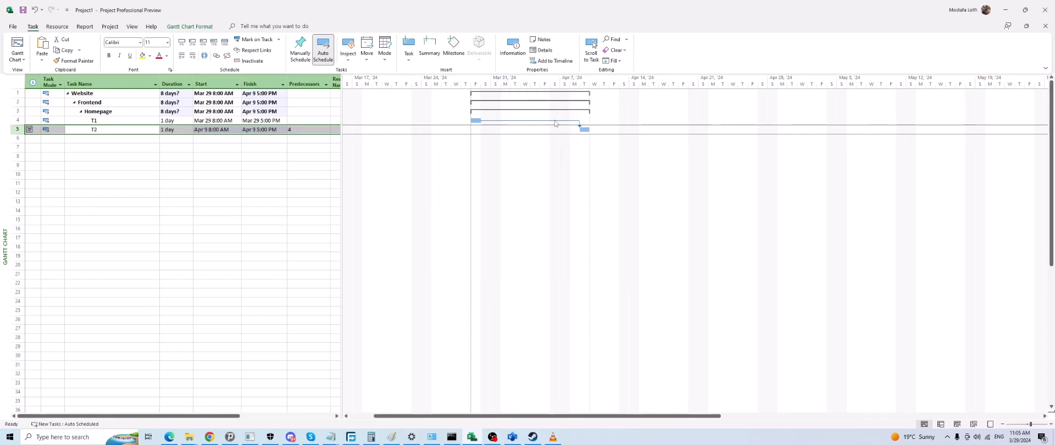
Check the type and lag of the dependency between T1 and the moved T2.
{"action": "double_click", "coordinate": [555, 124]}
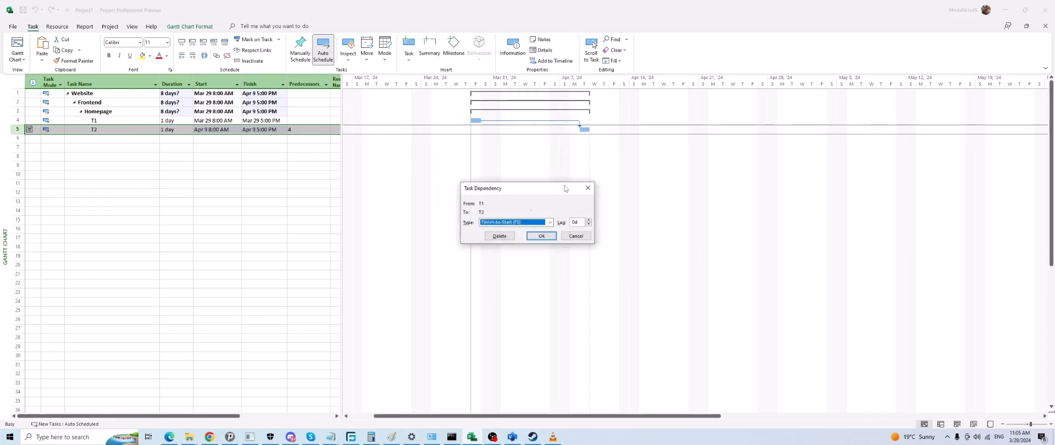
{"action": "left_click", "coordinate": [541, 236]}
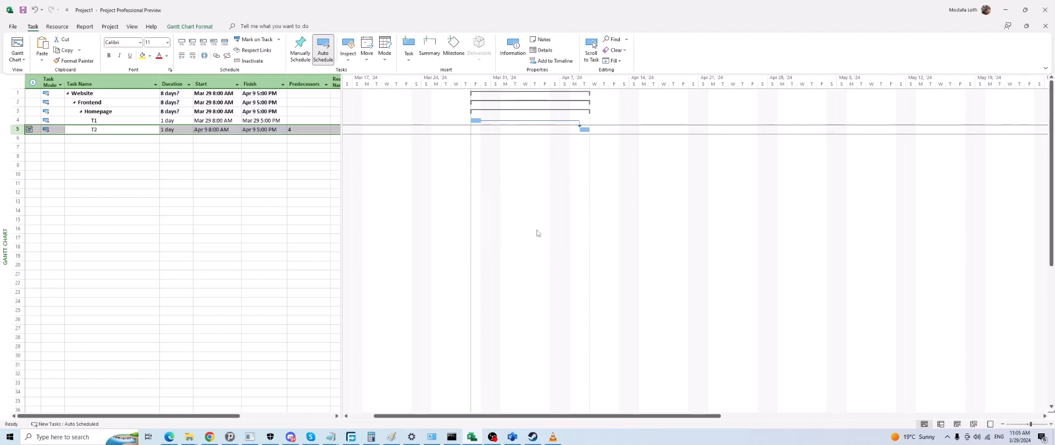
{"action": "double_click", "coordinate": [544, 125]}
{"action": "left_click", "coordinate": [657, 322]}
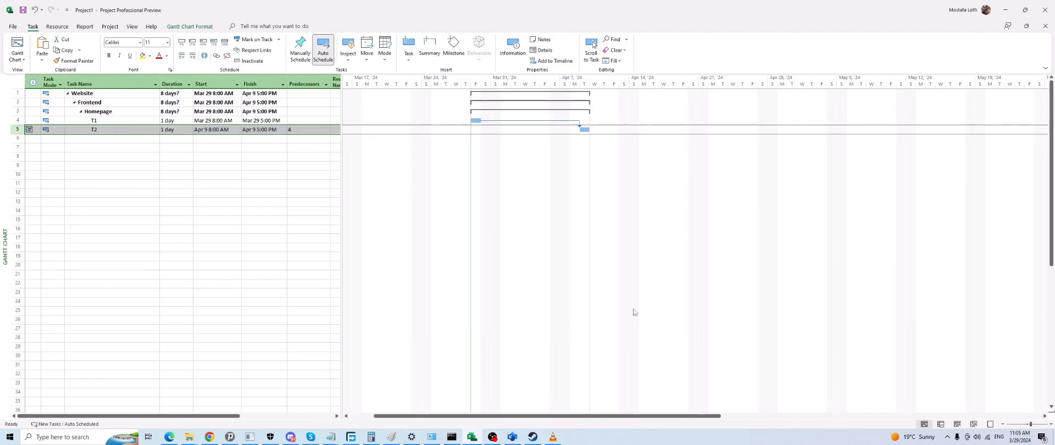
Set the constraint type of T2 to As Soon As Possible.
{"action": "double_click", "coordinate": [122, 131]}
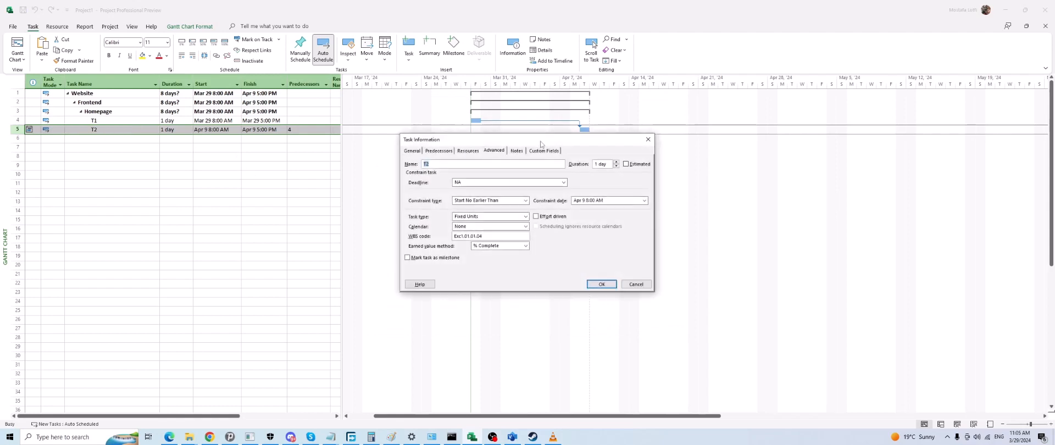
{"action": "left_click", "coordinate": [497, 201]}
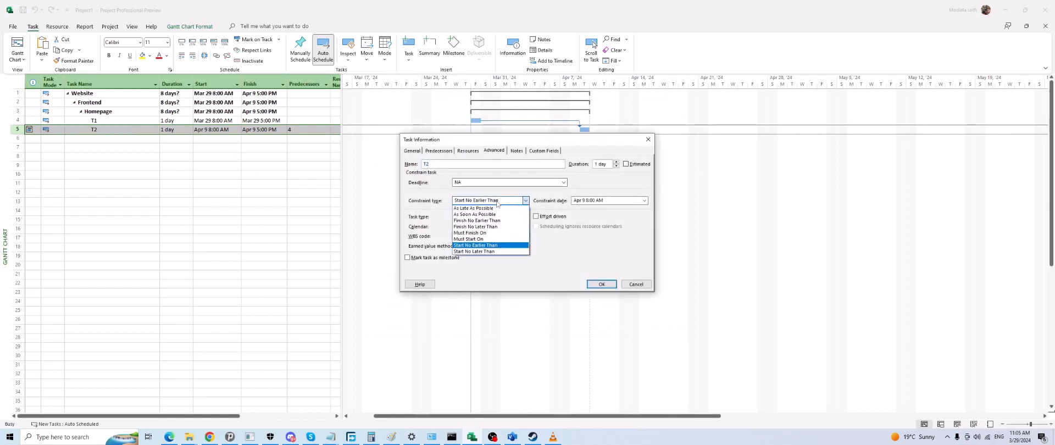
{"action": "left_click", "coordinate": [476, 214]}
{"action": "left_click", "coordinate": [598, 284]}
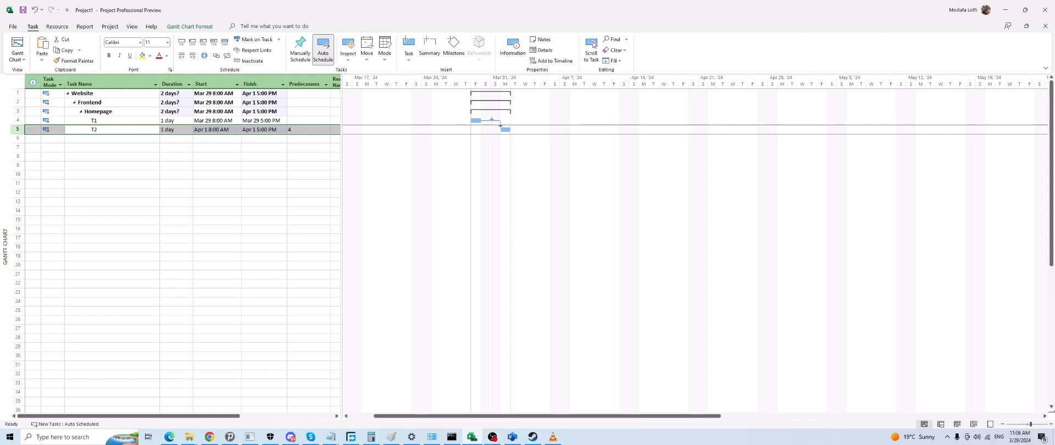
Review the available types for the dependency from T1 to T2 and leave the link settings without changes.
{"action": "double_click", "coordinate": [491, 123]}
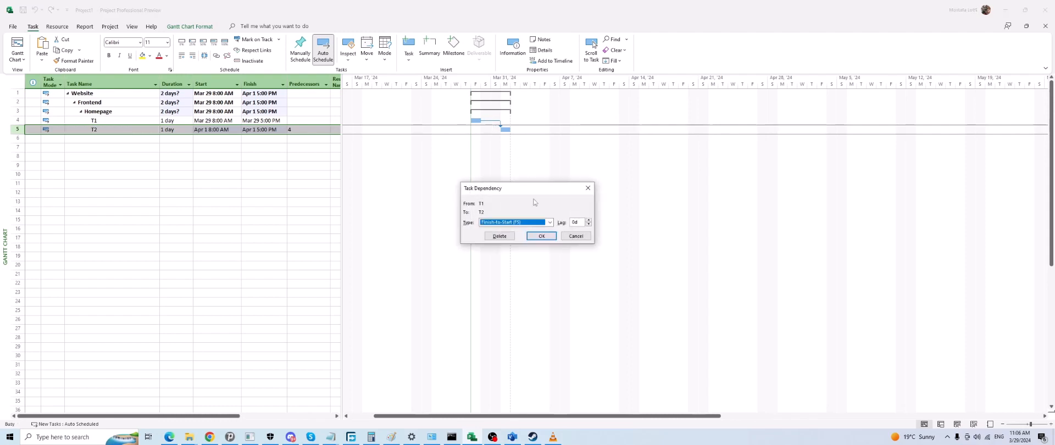
{"action": "left_click", "coordinate": [522, 222]}
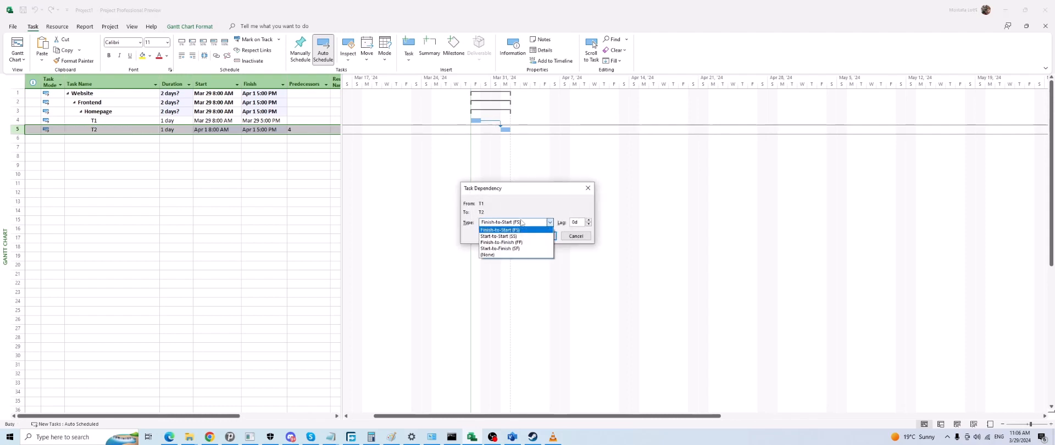
{"action": "left_click", "coordinate": [522, 222]}
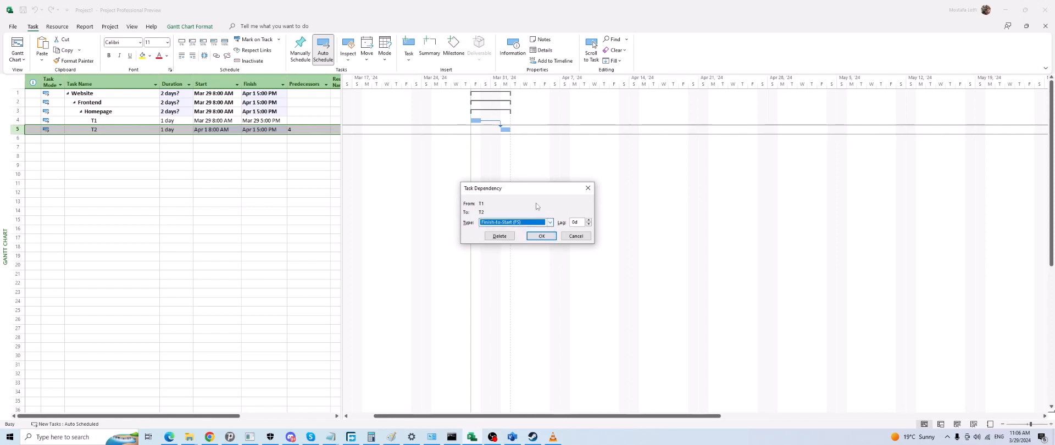
{"action": "left_click", "coordinate": [575, 235]}
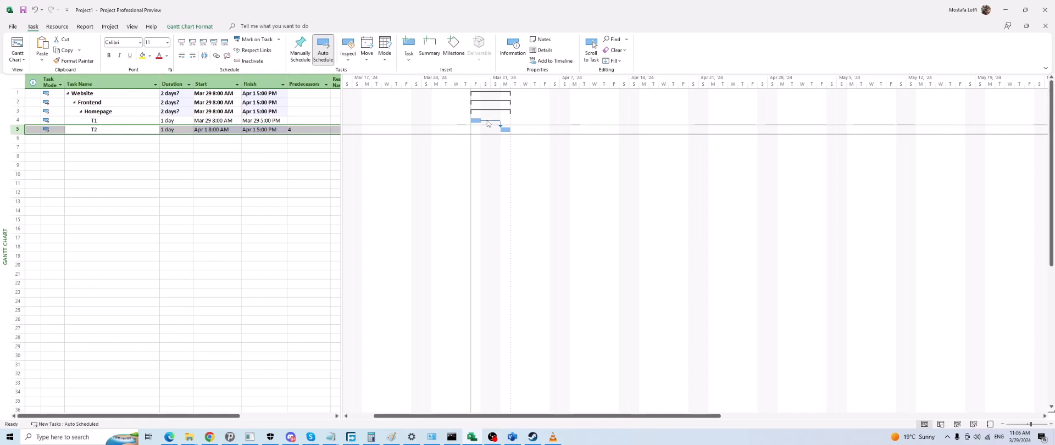
Review the dependency types offered for predecessor T1 in T2's task information, then close it without changes.
{"action": "left_click", "coordinate": [114, 145]}
{"action": "double_click", "coordinate": [115, 130]}
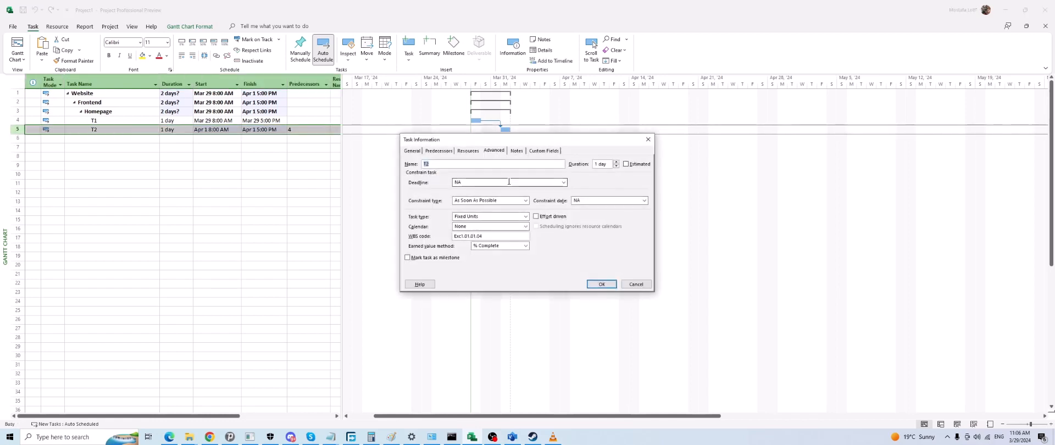
{"action": "left_click", "coordinate": [437, 150]}
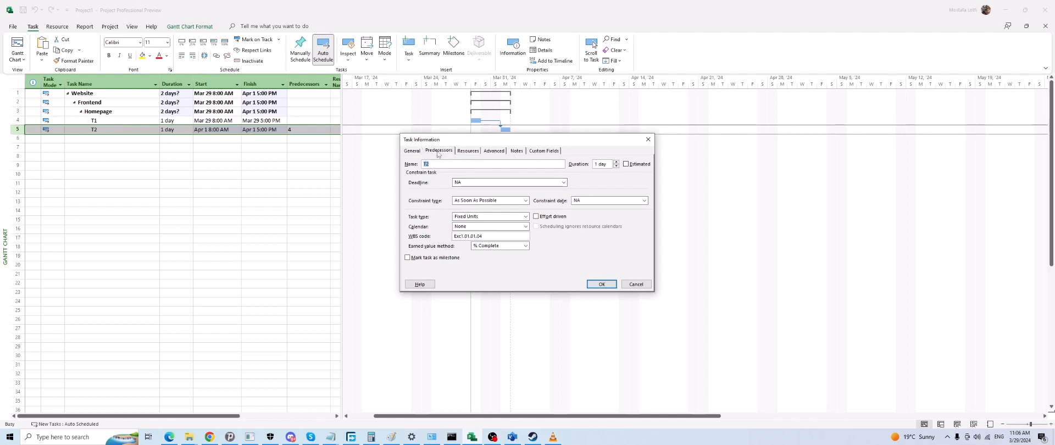
{"action": "left_click", "coordinate": [585, 187]}
{"action": "left_click", "coordinate": [610, 188]}
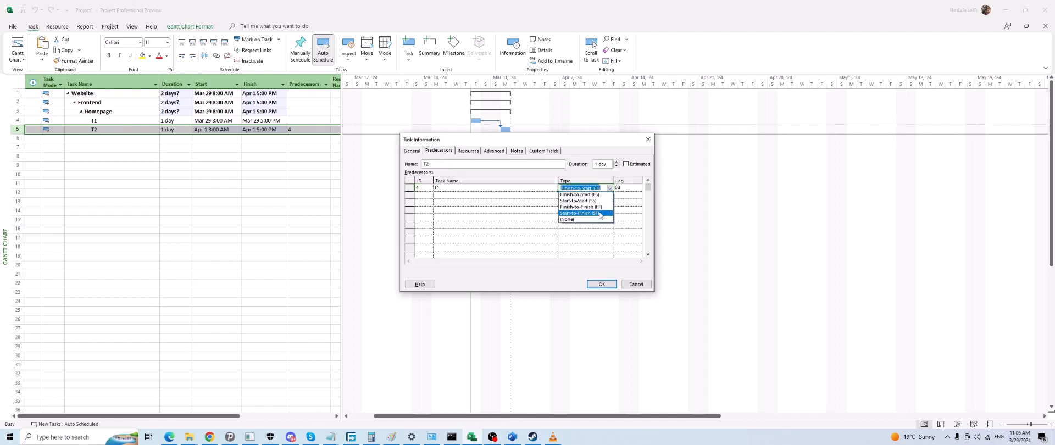
{"action": "left_click", "coordinate": [518, 203]}
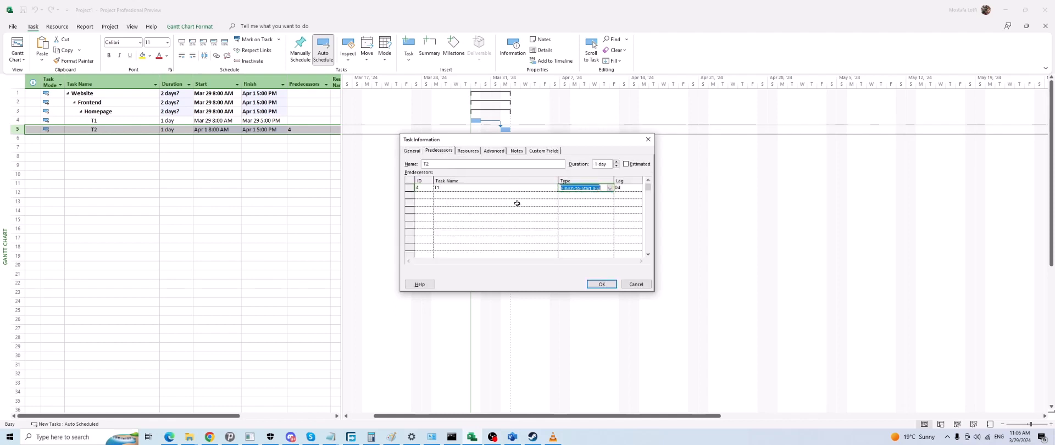
{"action": "left_click", "coordinate": [636, 284]}
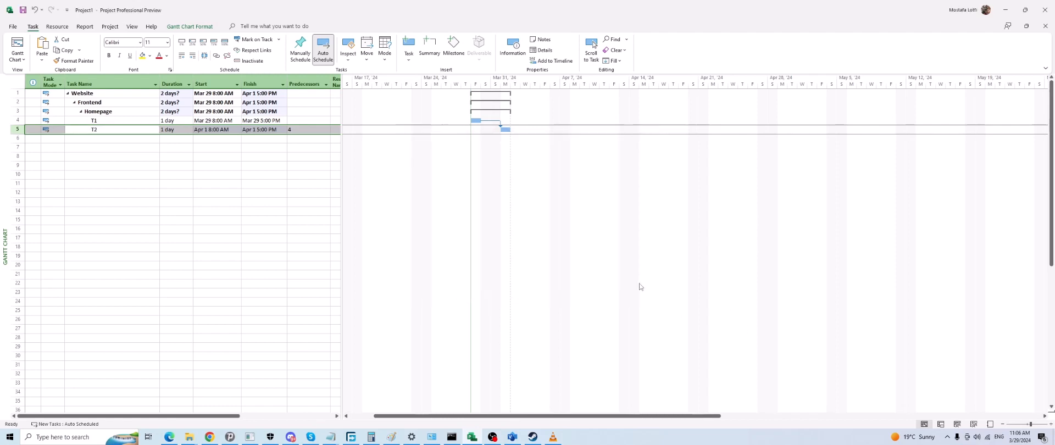
Undo the demonstration changes until the task names T1 design and Customer approval on design and the removed tasks are restored.
{"action": "left_click", "coordinate": [214, 158]}
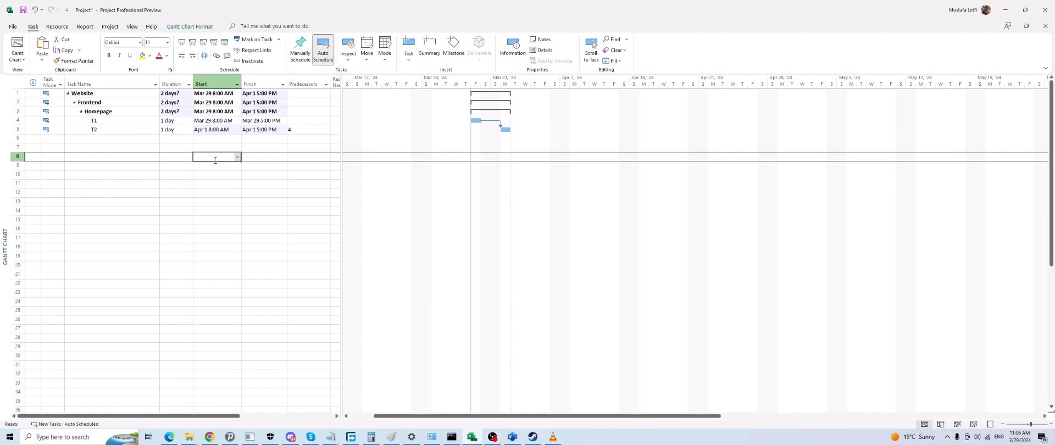
{"action": "left_click_drag", "start_coordinate": [22, 139], "coordinate": [43, 337]}
{"action": "key", "text": "ctrl+z"}
{"action": "key", "text": "ctrl+z"}
{"action": "key", "text": "ctrl+z"}
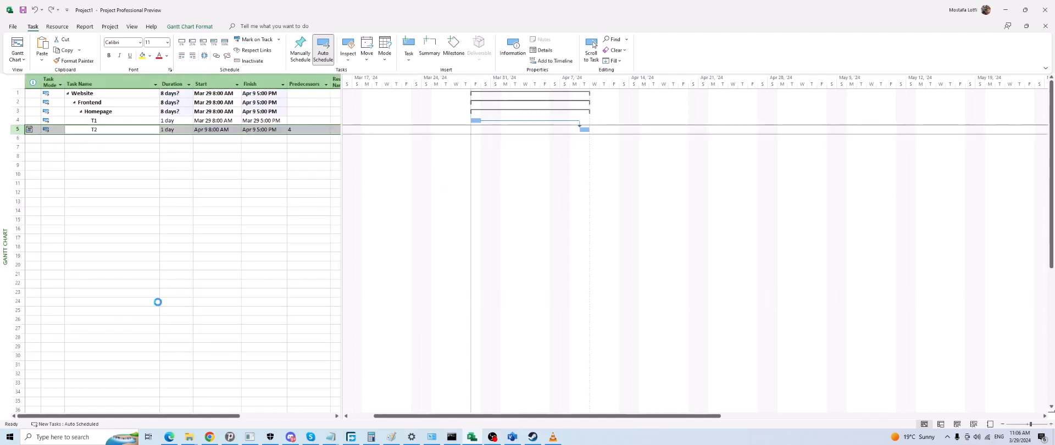
{"action": "key", "text": "ctrl+z"}
{"action": "key", "text": "ctrl+z"}
{"action": "key", "text": "ctrl+z"}
{"action": "key", "text": "ctrl+z"}
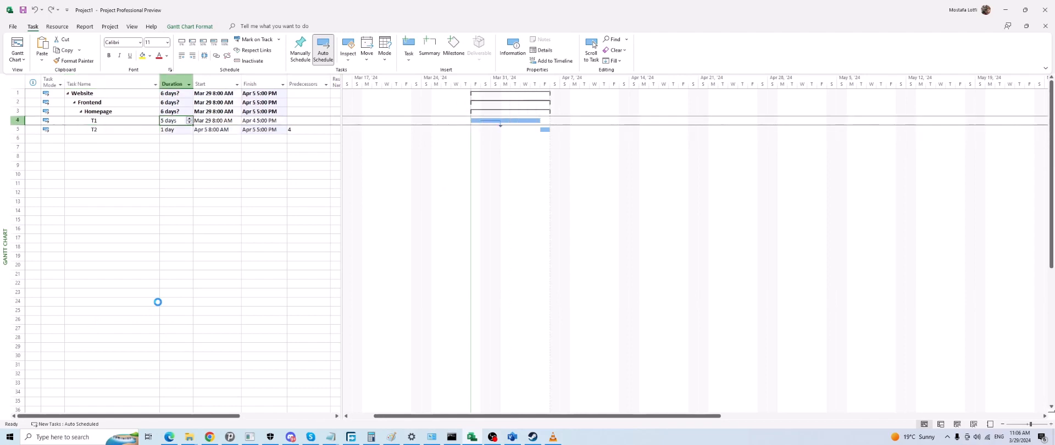
{"action": "key", "text": "ctrl+z"}
{"action": "key", "text": "ctrl+z"}
{"action": "key", "text": "ctrl+z"}
{"action": "key", "text": "ctrl+z"}
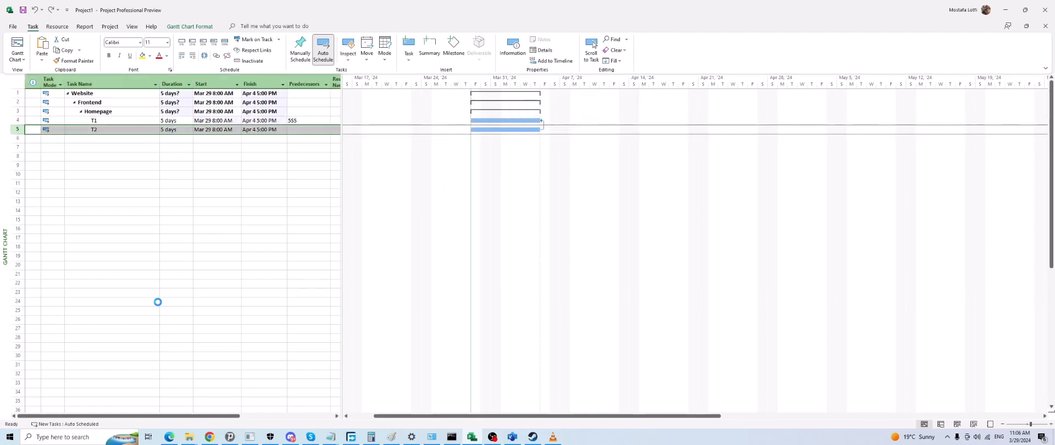
{"action": "key", "text": "ctrl+y"}
{"action": "key", "text": "ctrl+y"}
{"action": "key", "text": "ctrl+y"}
{"action": "key", "text": "ctrl+y"}
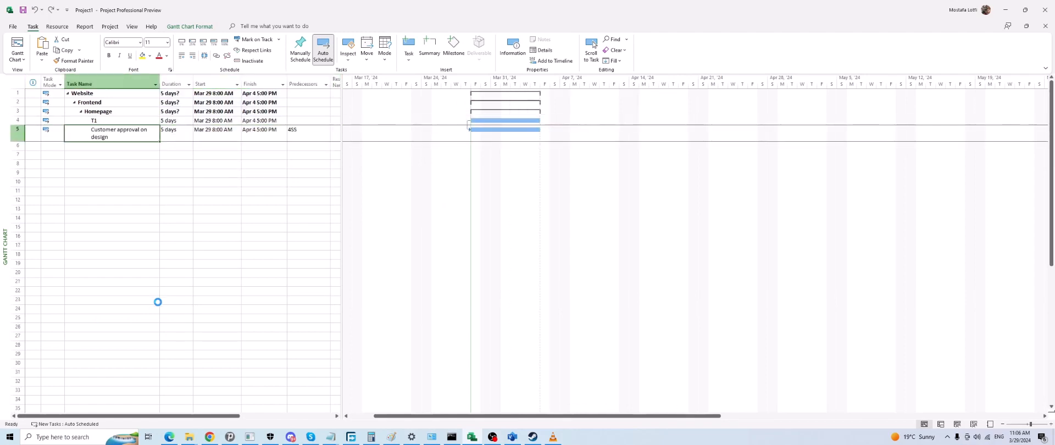
{"action": "key", "text": "ctrl+y"}
{"action": "key", "text": "ctrl+y"}
{"action": "key", "text": "ctrl+y"}
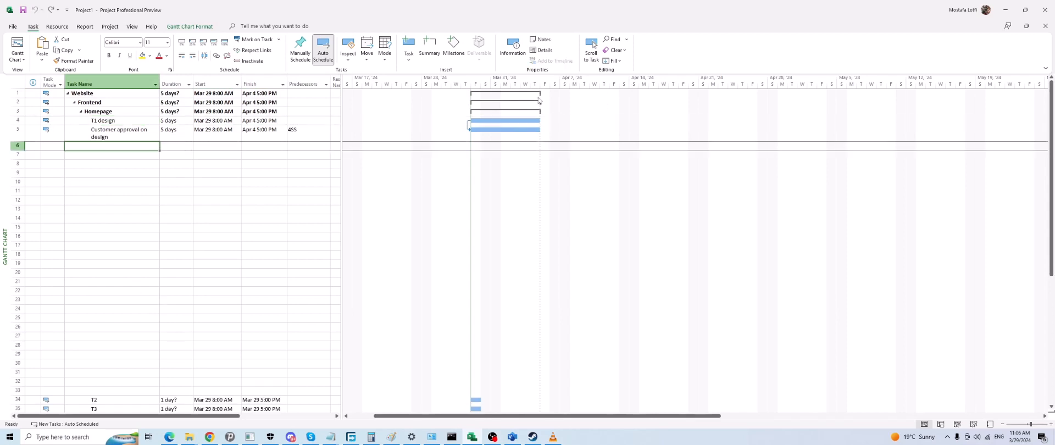
Delete the dependency from T1 design to Customer approval on design and remove empty rows 6 to 33.
{"action": "double_click", "coordinate": [468, 125]}
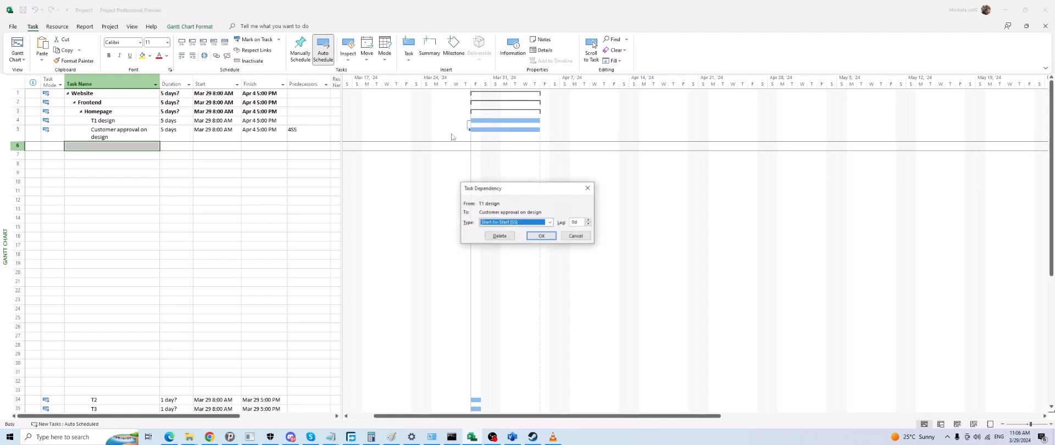
{"action": "left_click", "coordinate": [501, 240]}
{"action": "left_click_drag", "start_coordinate": [29, 146], "coordinate": [41, 389]}
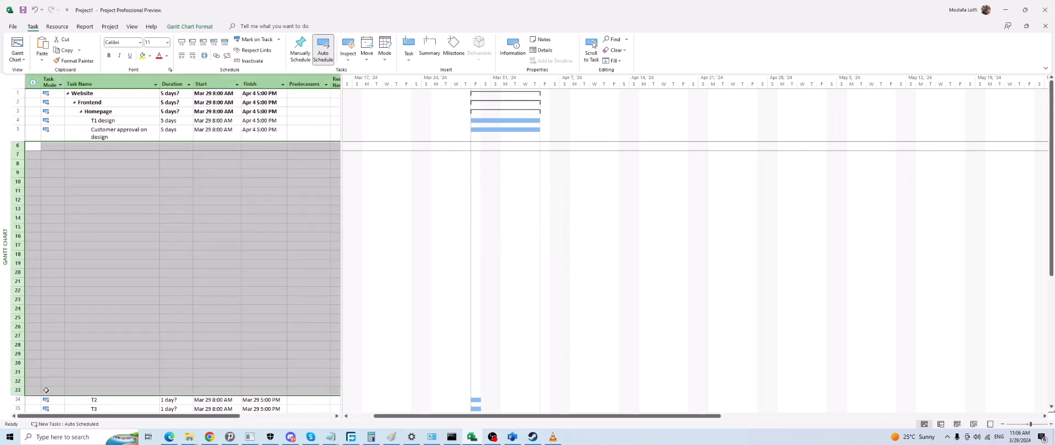
{"action": "key", "text": "Delete"}
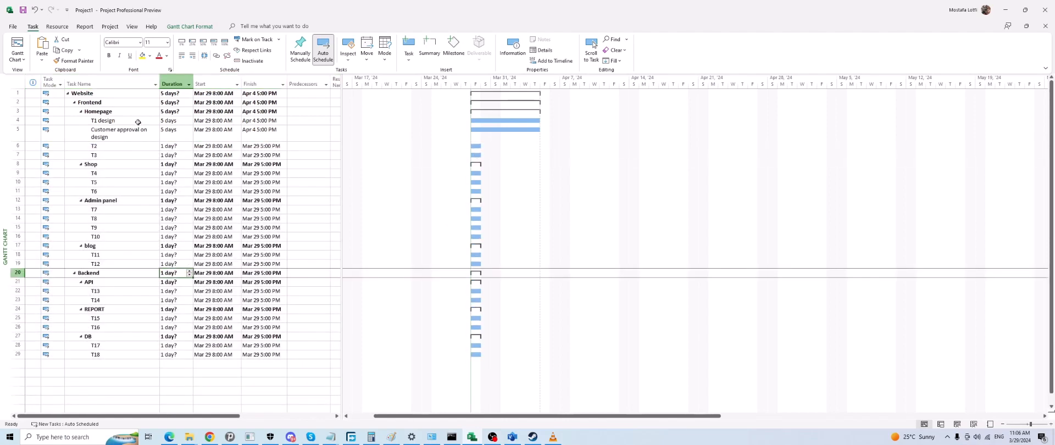
Set the durations of T1 design and Customer approval on design to 1 day each.
{"action": "left_click", "coordinate": [173, 120]}
{"action": "type", "text": "1"}
{"action": "key", "text": "Return"}
{"action": "type", "text": "1"}
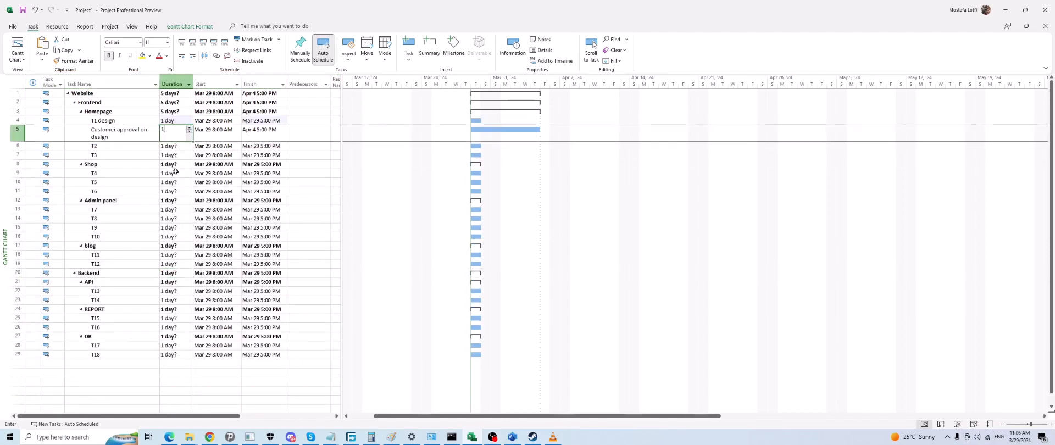
{"action": "left_click", "coordinate": [182, 163]}
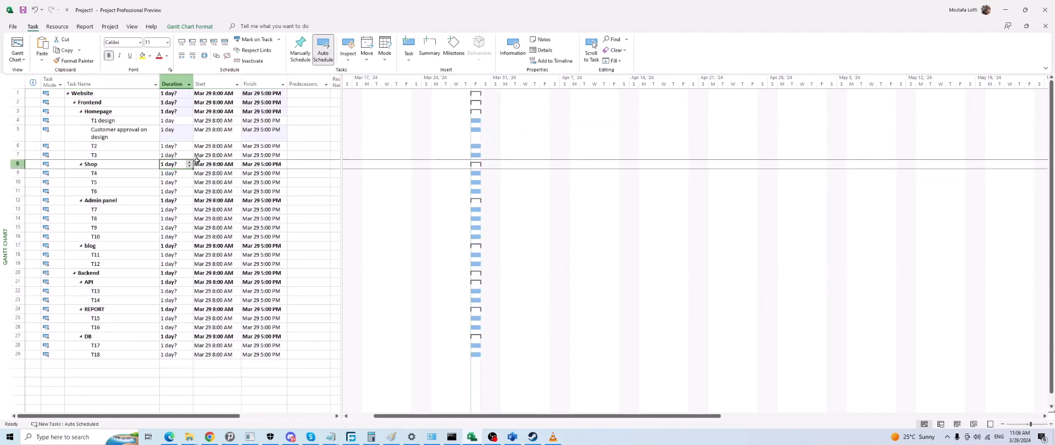
Link T1 design to Customer approval on design with a finish-to-start dependency in the Gantt chart.
{"action": "left_click", "coordinate": [122, 121]}
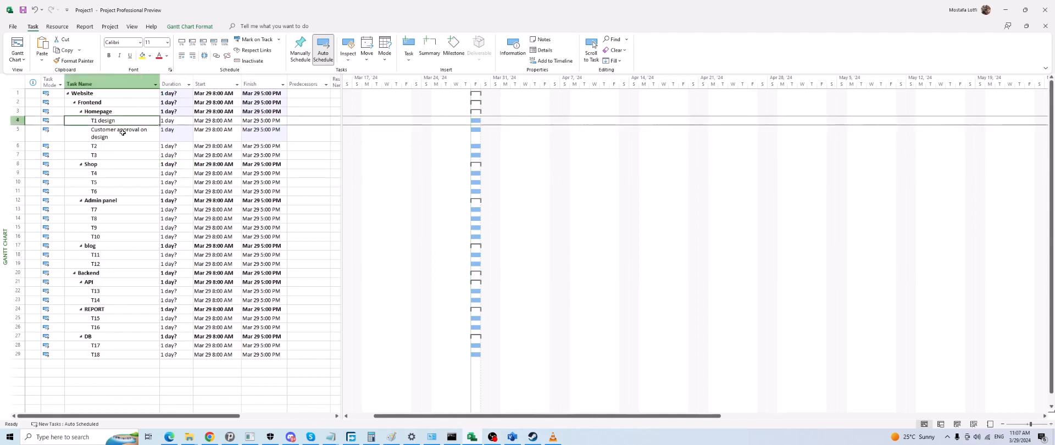
{"action": "left_click", "coordinate": [124, 164]}
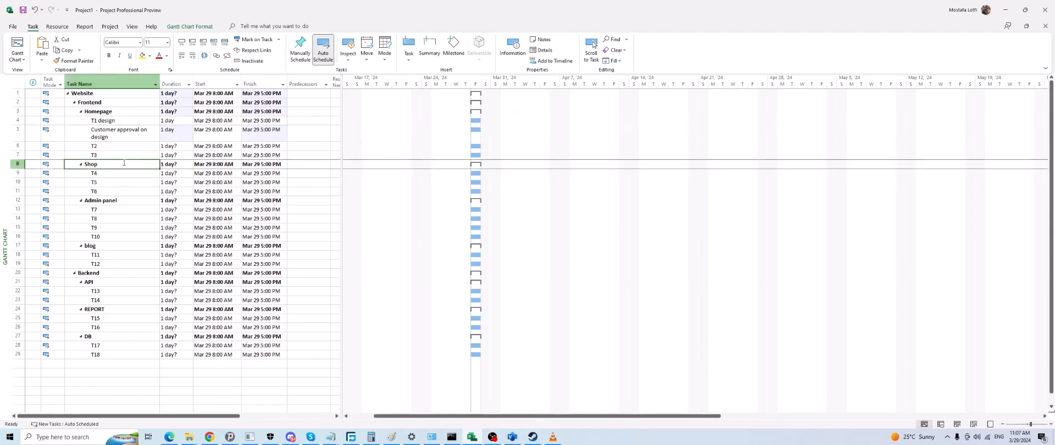
{"action": "left_click", "coordinate": [120, 121]}
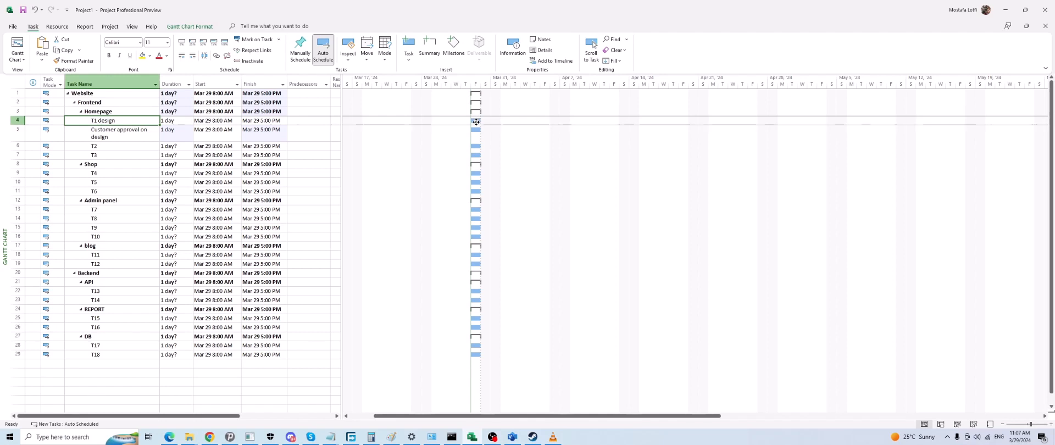
{"action": "left_click_drag", "start_coordinate": [476, 122], "coordinate": [478, 131]}
{"action": "left_click", "coordinate": [506, 129]}
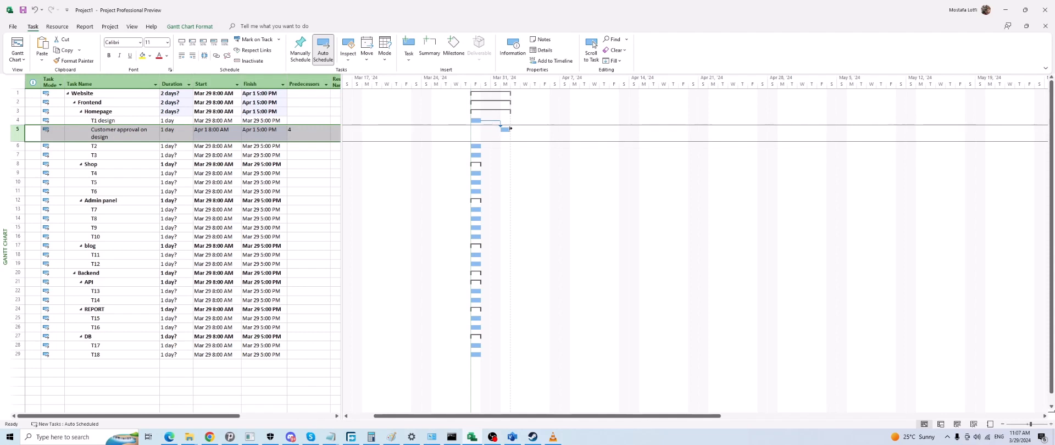
Set the duration of T1 design to 3 days and of Customer approval on design to 4 days.
{"action": "left_click", "coordinate": [177, 121]}
{"action": "type", "text": "3"}
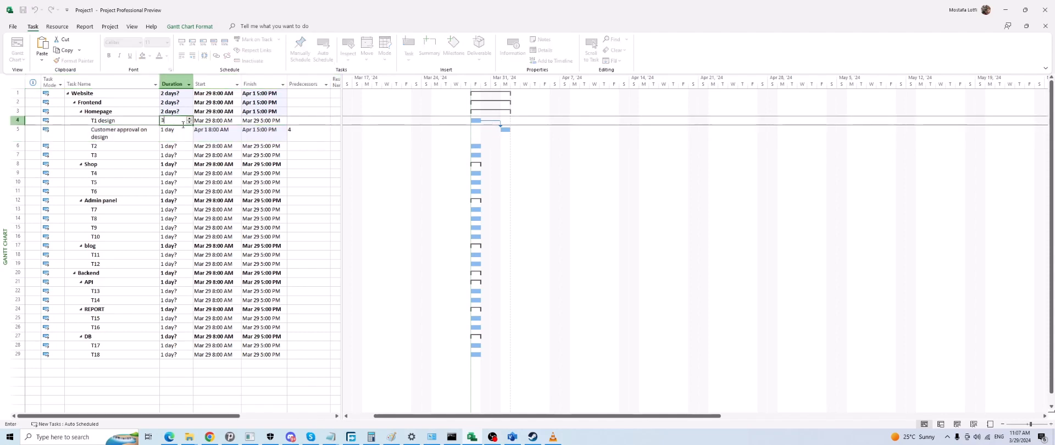
{"action": "key", "text": "Return"}
{"action": "type", "text": "4"}
{"action": "key", "text": "Return"}
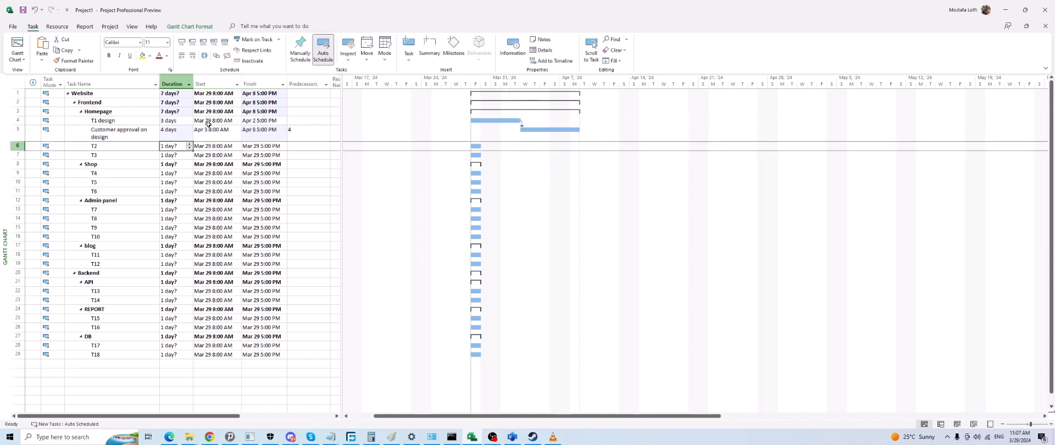
Check the predecessor of Customer approval on design and the type and lag of its dependency on T1 design.
{"action": "left_click", "coordinate": [535, 134]}
{"action": "left_click", "coordinate": [313, 134]}
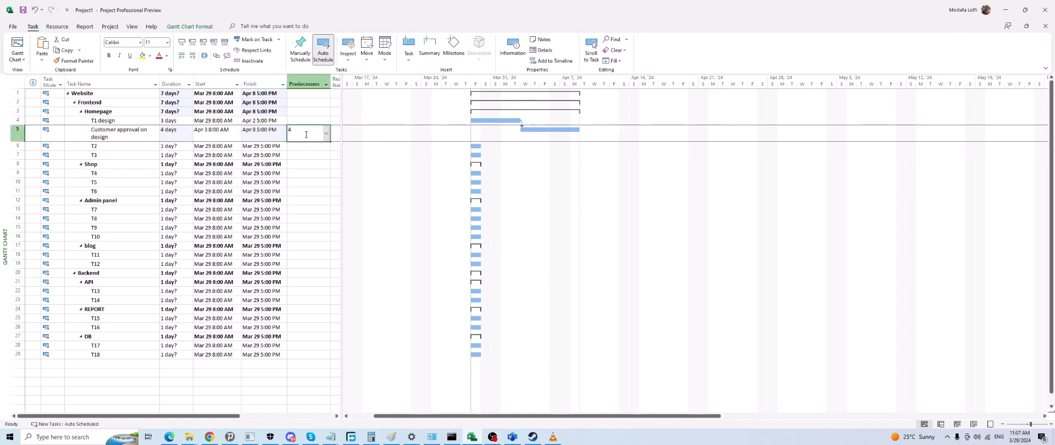
{"action": "left_click", "coordinate": [17, 134]}
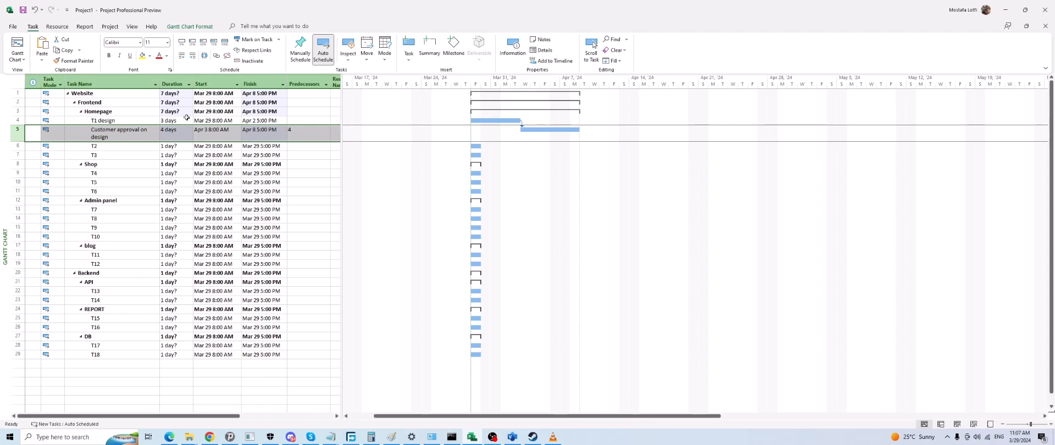
{"action": "left_click", "coordinate": [303, 120]}
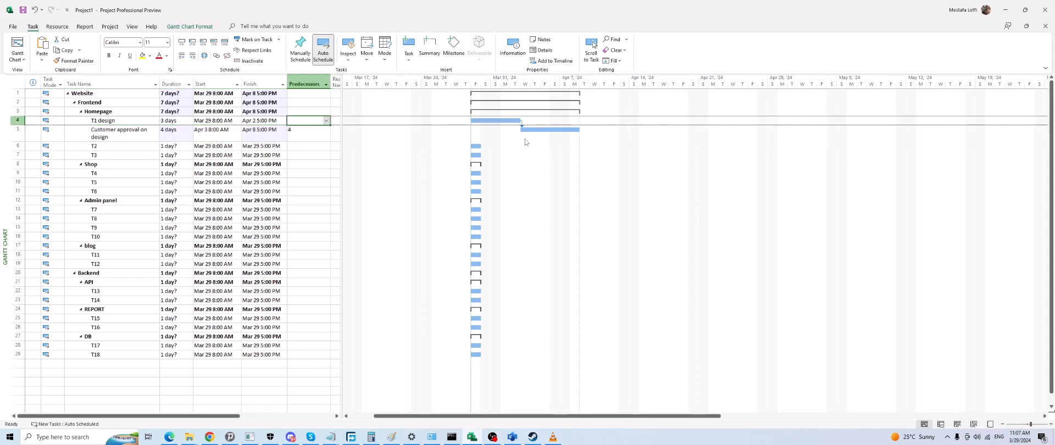
{"action": "double_click", "coordinate": [521, 124]}
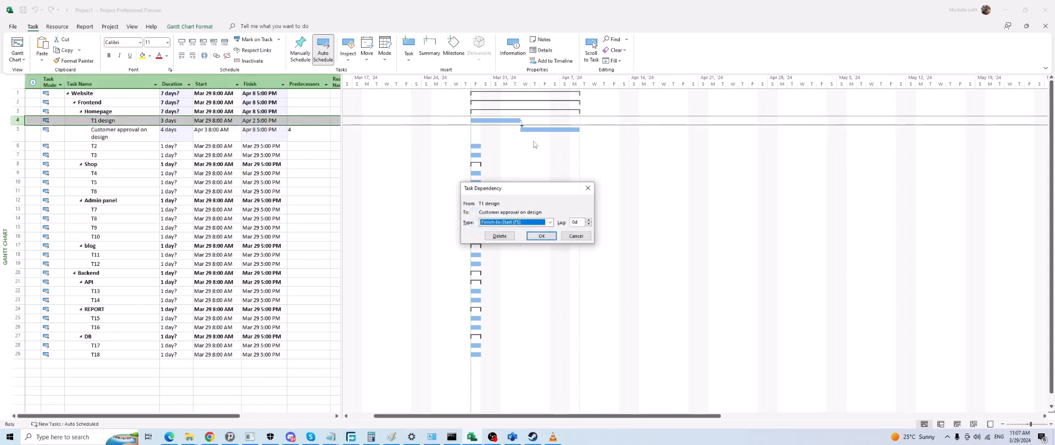
{"action": "left_click", "coordinate": [542, 236]}
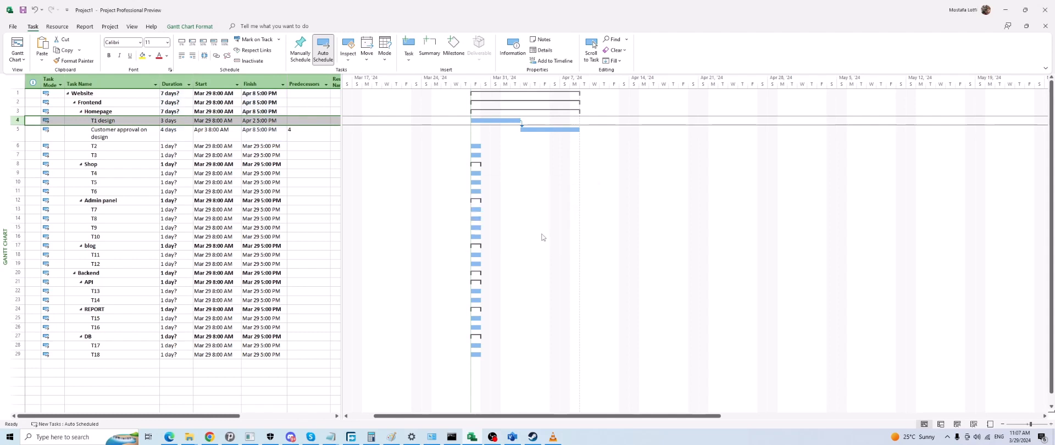
Review the constraint types available for Customer approval on design in its task information, then close it without changes.
{"action": "left_click", "coordinate": [538, 129]}
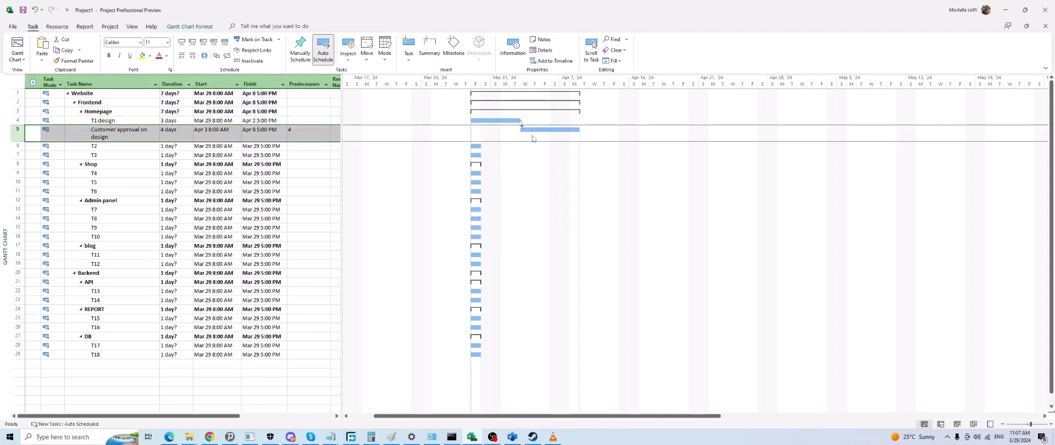
{"action": "left_click", "coordinate": [502, 122]}
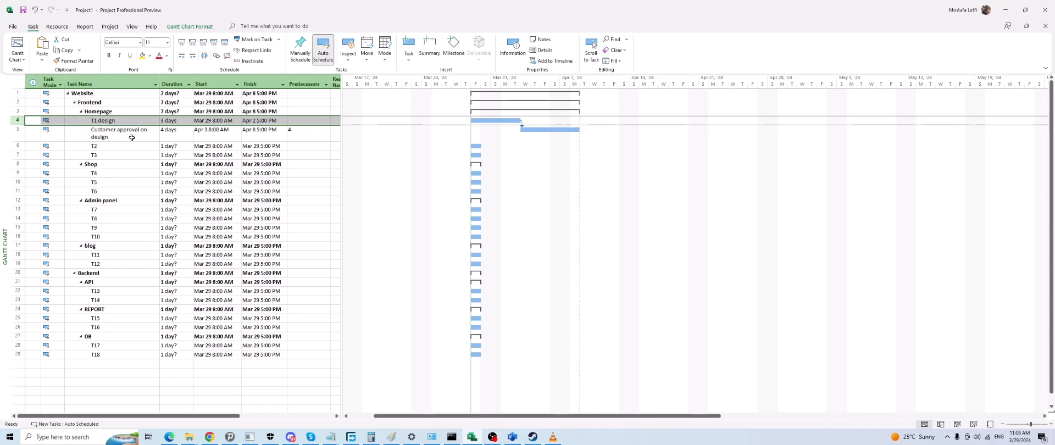
{"action": "double_click", "coordinate": [113, 133]}
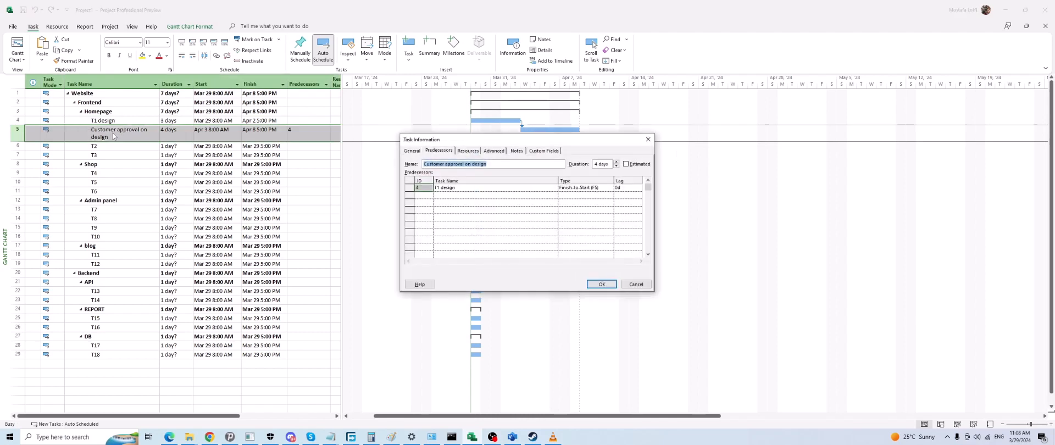
{"action": "left_click", "coordinate": [494, 151]}
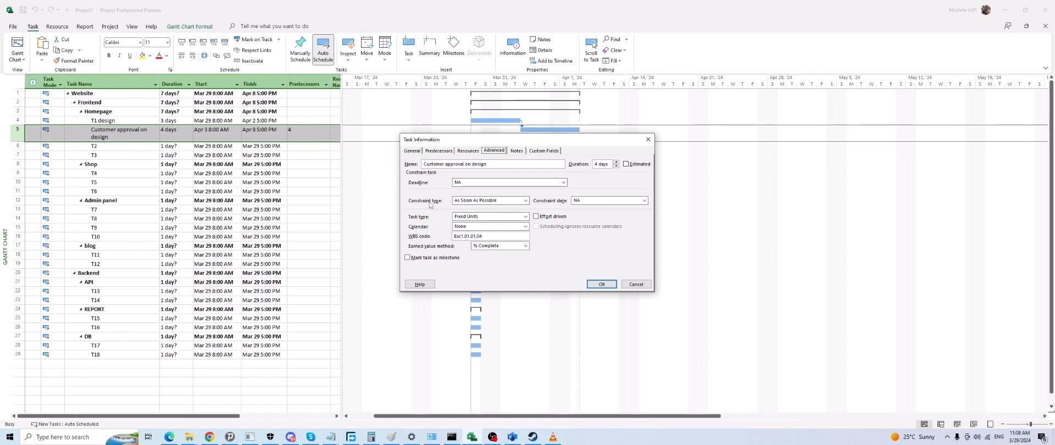
{"action": "left_click", "coordinate": [526, 201]}
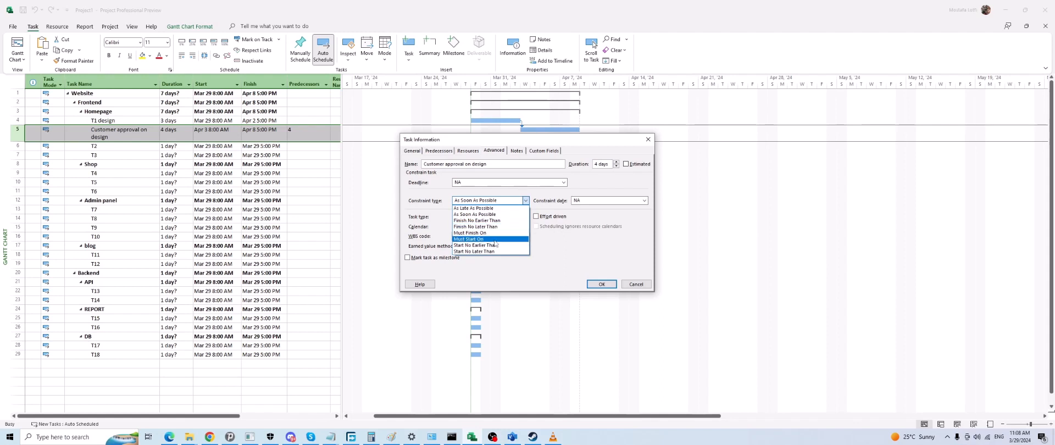
{"action": "left_click", "coordinate": [564, 253]}
{"action": "left_click", "coordinate": [636, 284]}
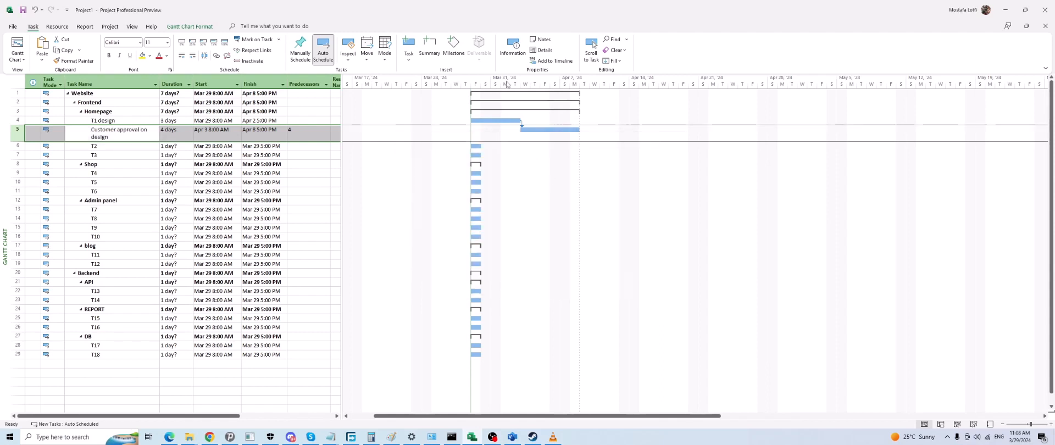
Apply a Must Start On constraint dated March 31 to the Customer approval on design task.
{"action": "left_click", "coordinate": [543, 129]}
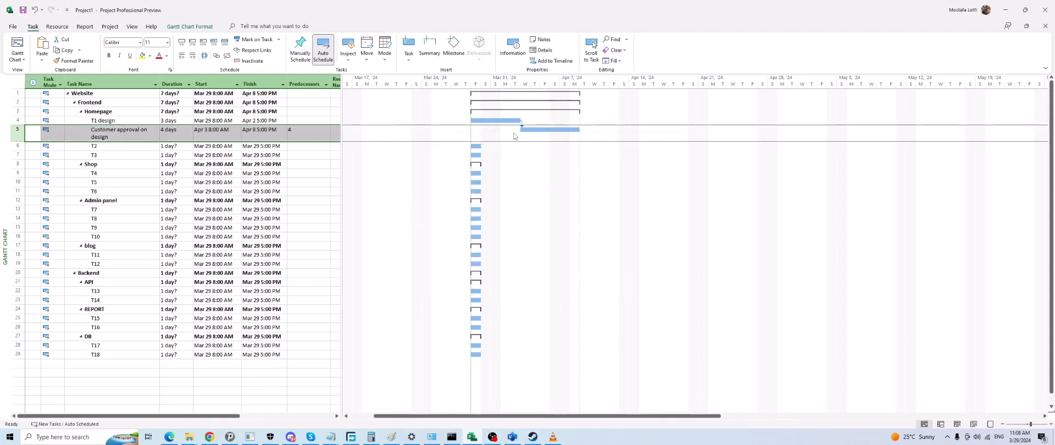
{"action": "double_click", "coordinate": [127, 130]}
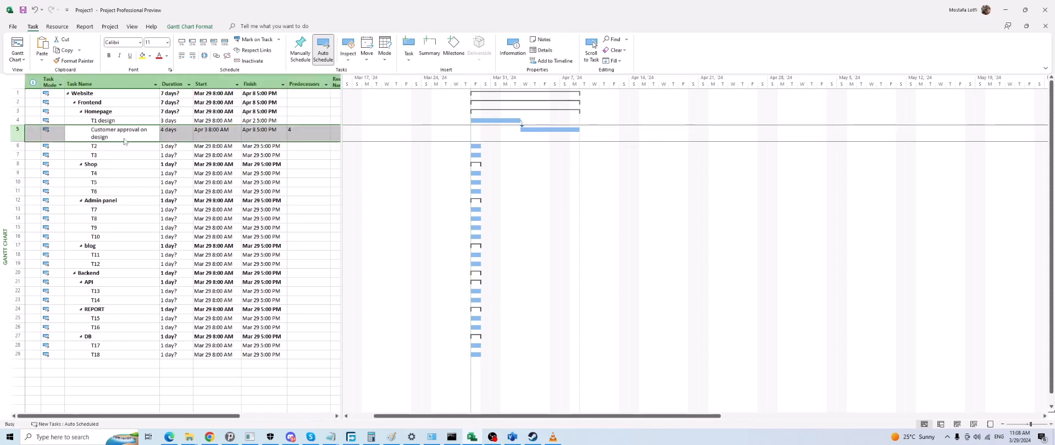
{"action": "left_click", "coordinate": [497, 201]}
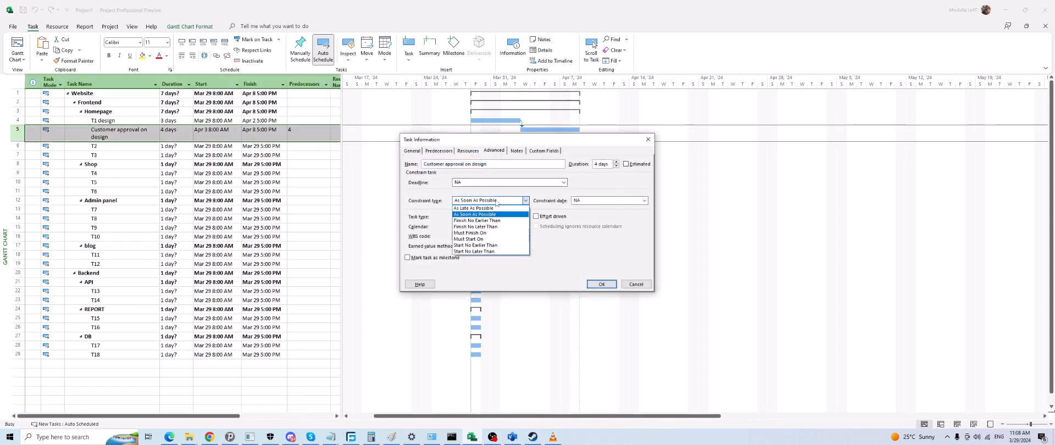
{"action": "left_click", "coordinate": [491, 239]}
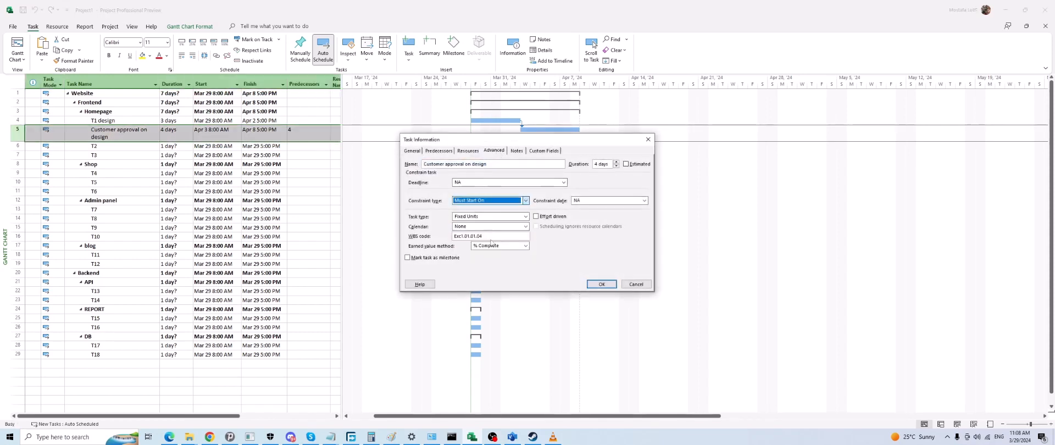
{"action": "left_click", "coordinate": [643, 201]}
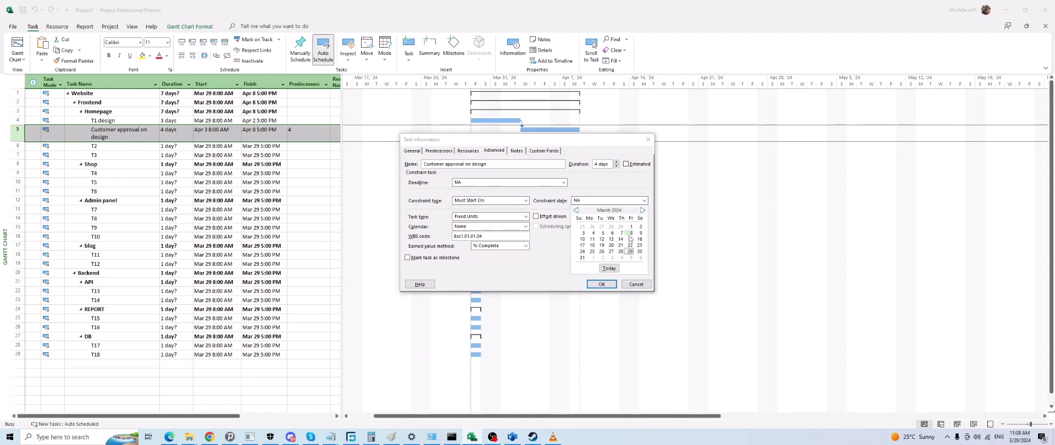
{"action": "left_click", "coordinate": [585, 259]}
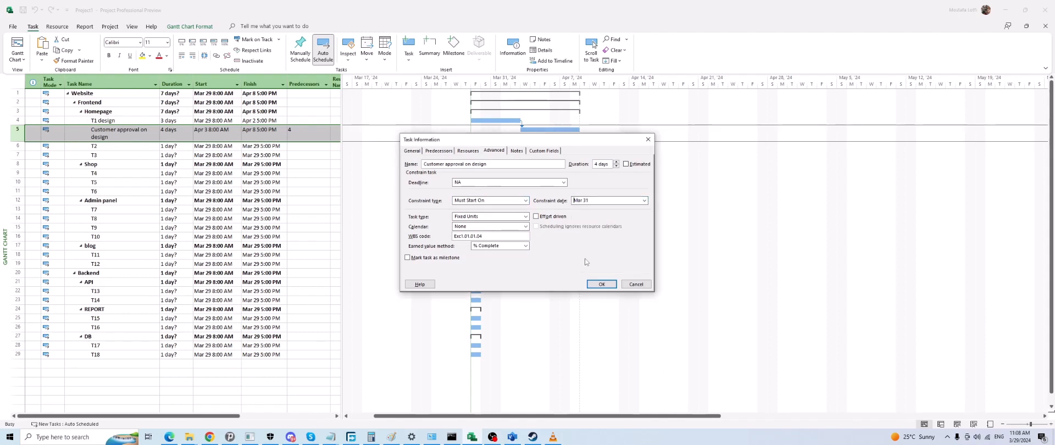
{"action": "left_click", "coordinate": [601, 284]}
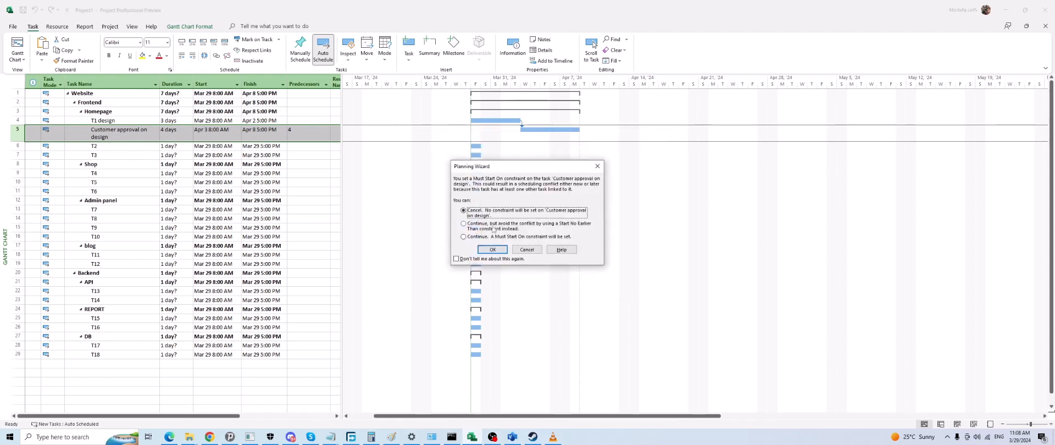
Choose to continue with the Must Start On constraint for Customer approval on design and allow the scheduling conflict.
{"action": "left_click_drag", "start_coordinate": [512, 170], "coordinate": [487, 161]}
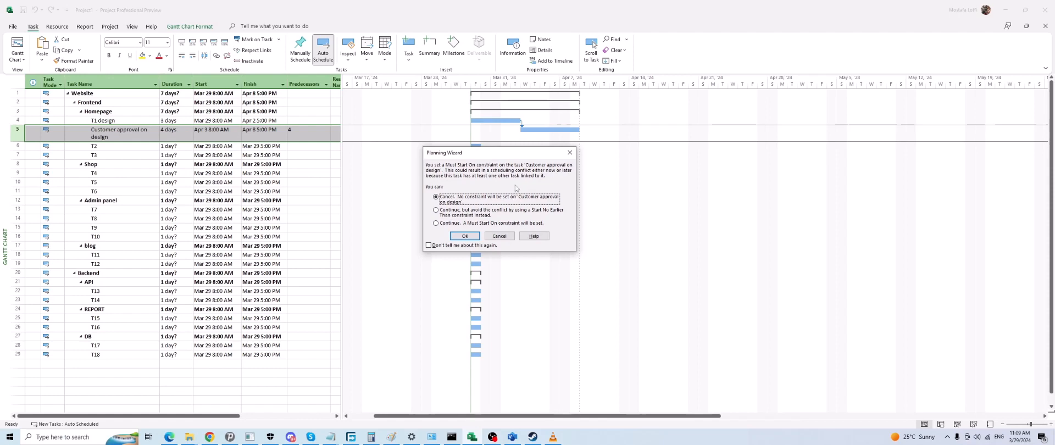
{"action": "left_click_drag", "start_coordinate": [514, 155], "coordinate": [607, 157]}
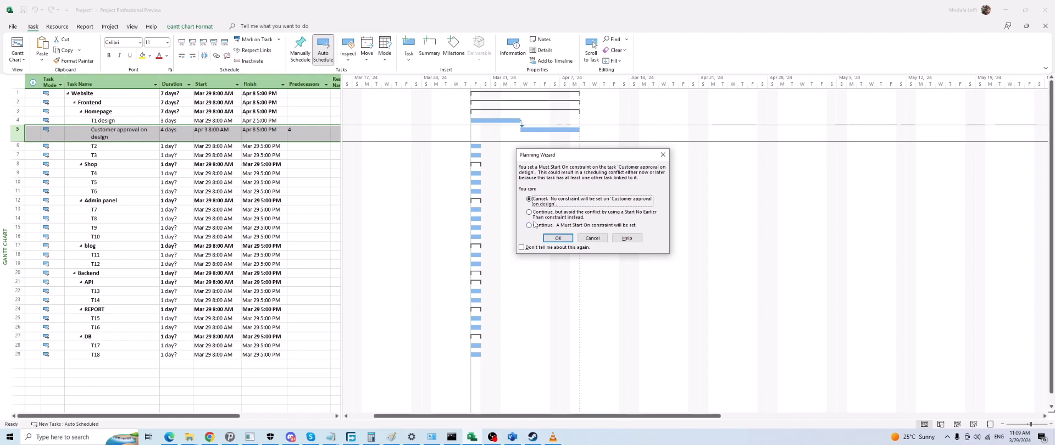
{"action": "left_click", "coordinate": [535, 225]}
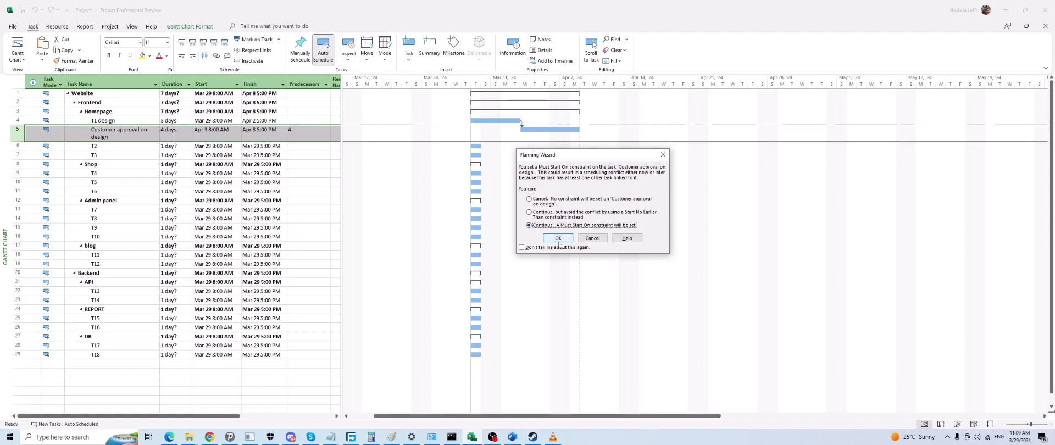
{"action": "left_click", "coordinate": [556, 240]}
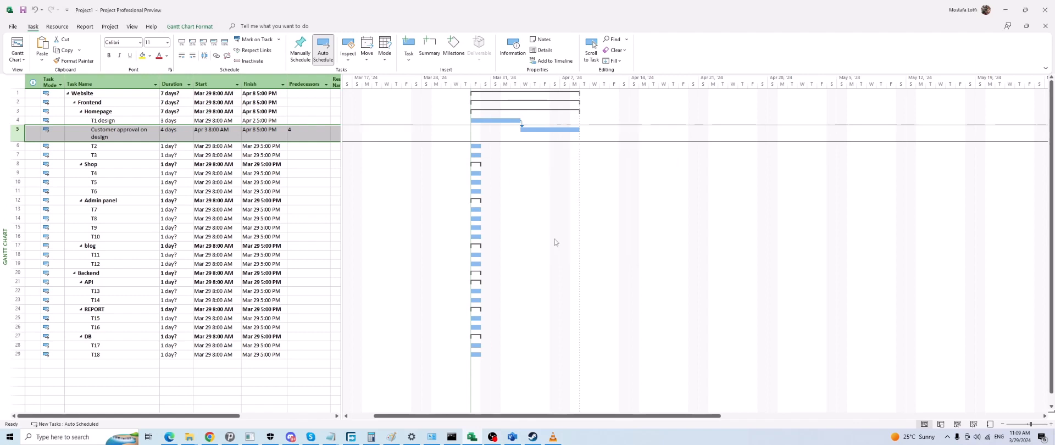
{"action": "left_click", "coordinate": [459, 236]}
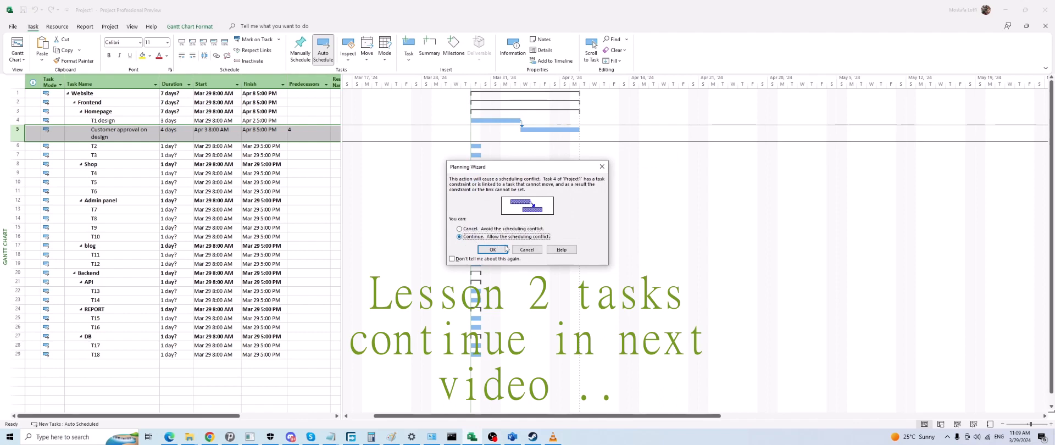
{"action": "left_click", "coordinate": [490, 250]}
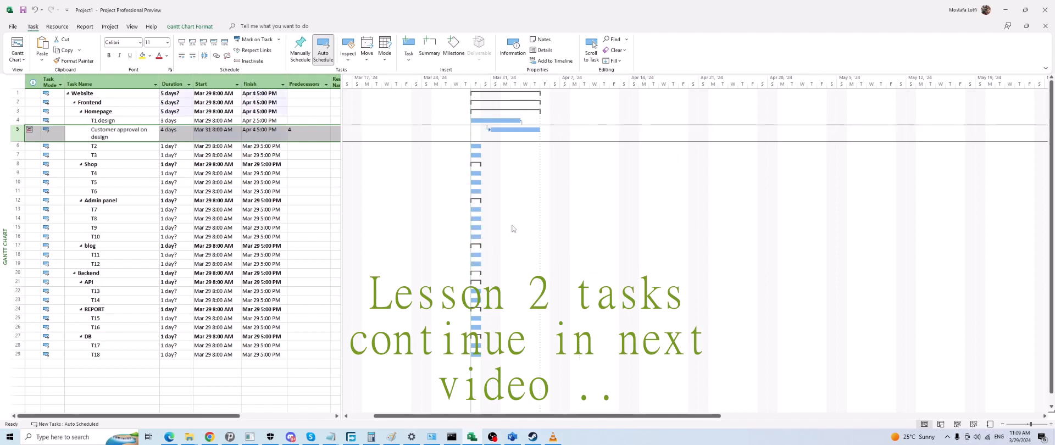
Check the type and lag of the link between T1 design and Customer approval on design, then close it without changes.
{"action": "double_click", "coordinate": [522, 125]}
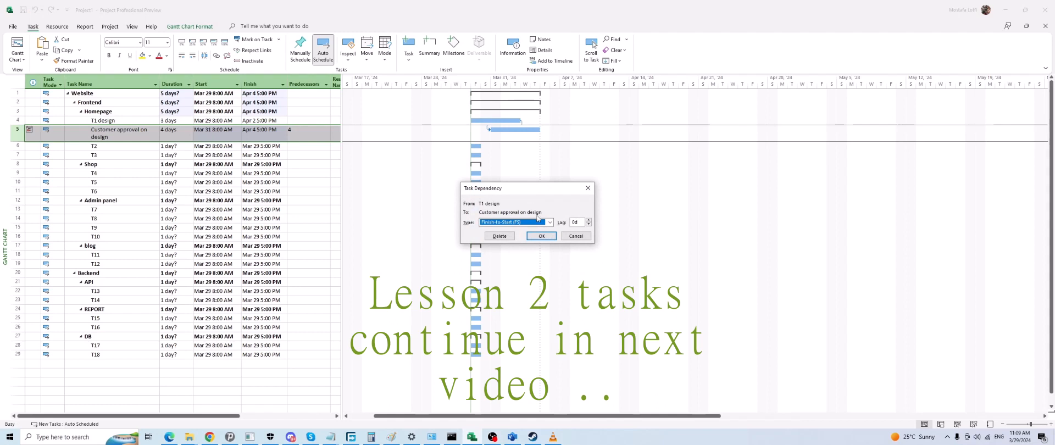
{"action": "left_click", "coordinate": [571, 224]}
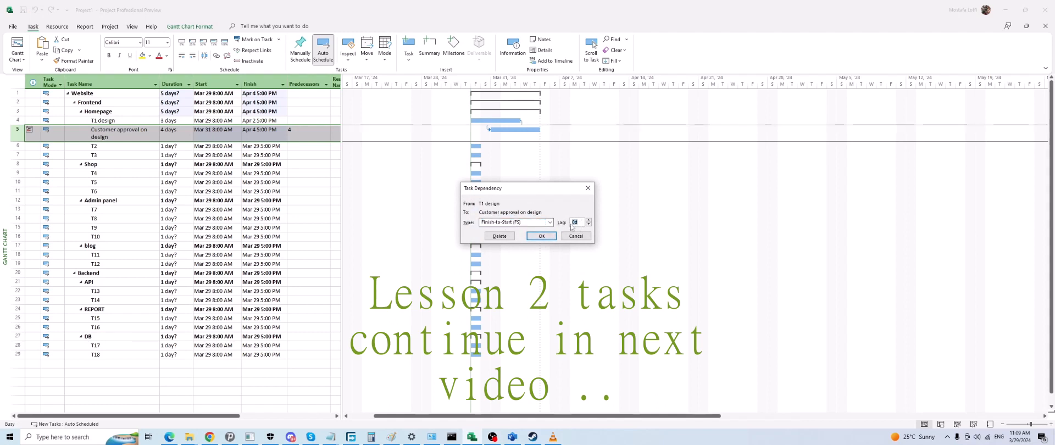
{"action": "left_click", "coordinate": [581, 224]}
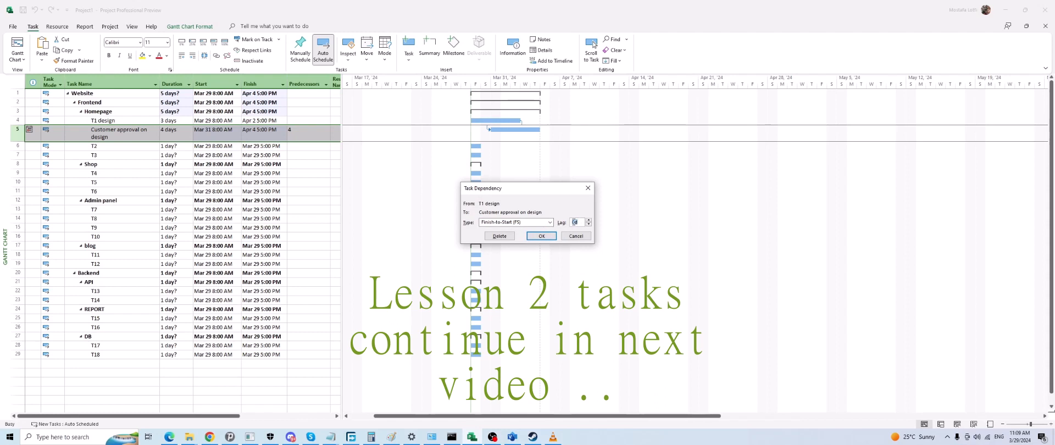
{"action": "double_click", "coordinate": [579, 222]}
{"action": "left_click", "coordinate": [573, 238]}
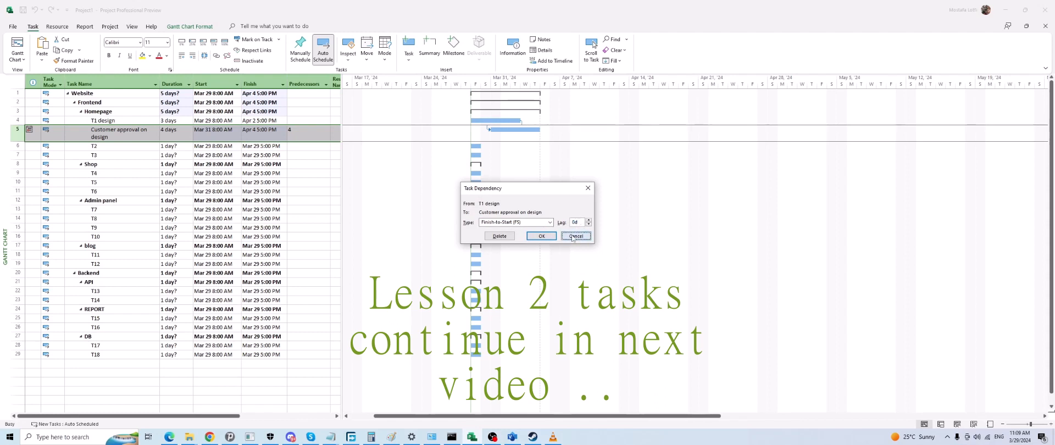